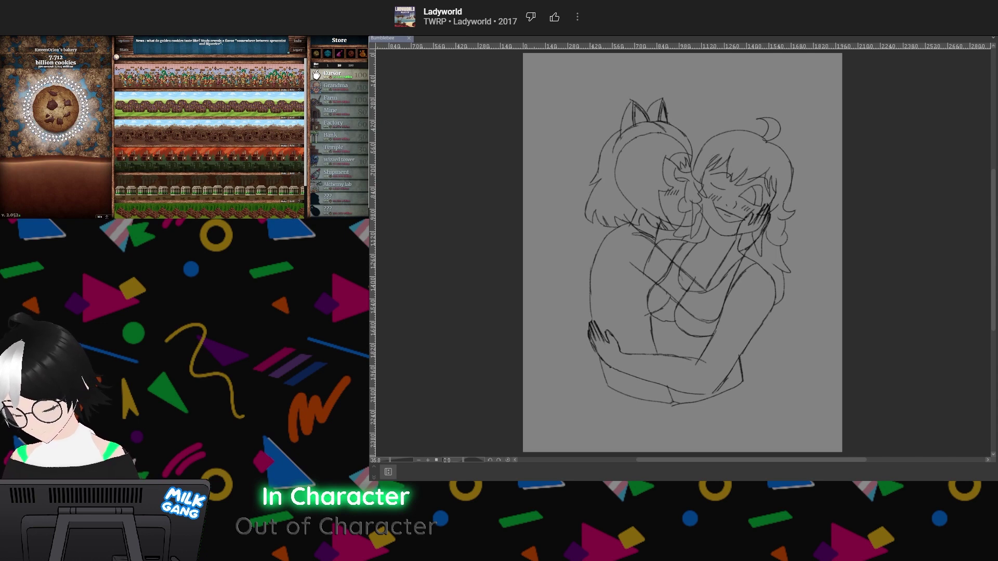
# Hide the long-haired figure's sketch, leaving only the cat-eared figure's sketch displayed
pyautogui.hotkey('ctrl', 'z')
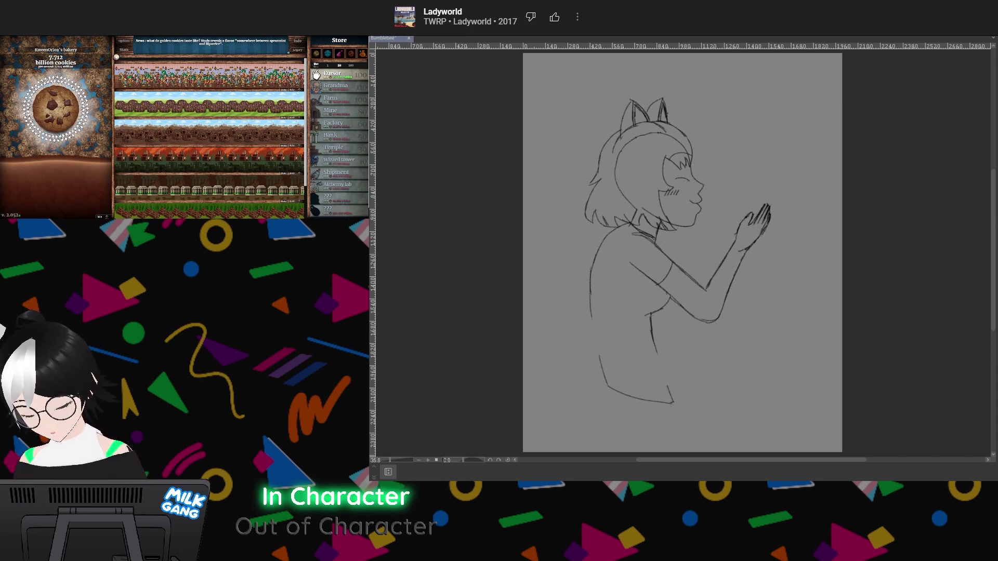
pyautogui.hotkey('ctrl', 'z')
pyautogui.hotkey('ctrl', 'z')
pyautogui.hotkey('ctrl', 'z')
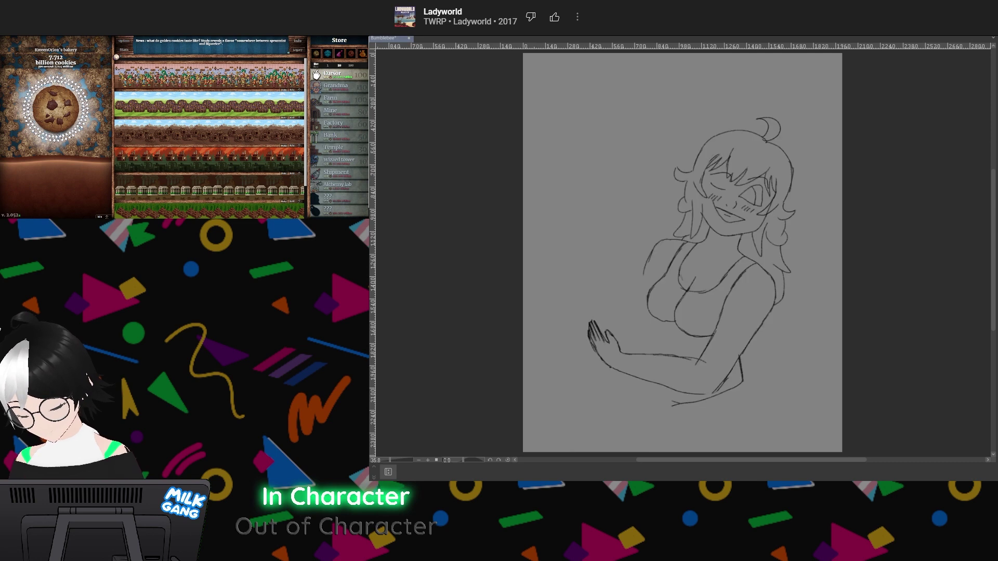
pyautogui.hotkey('ctrl', 'z')
pyautogui.hotkey('ctrl', 'z')
pyautogui.hotkey('ctrl', 'z')
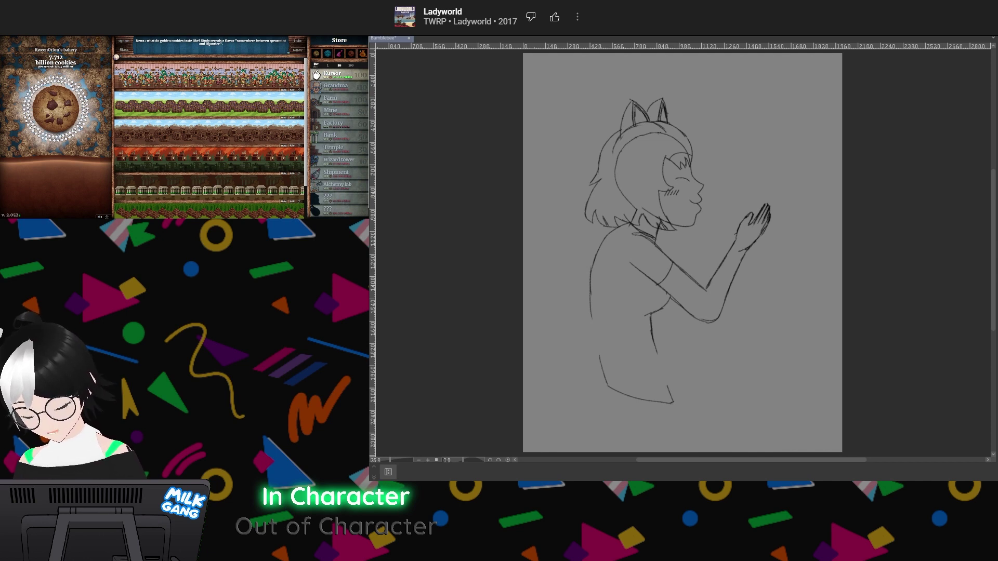
# Check the vine background and purple flower layers, hide them again, and fade the cat-eared figure's sketch
pyautogui.hotkey('ctrl', 'y')
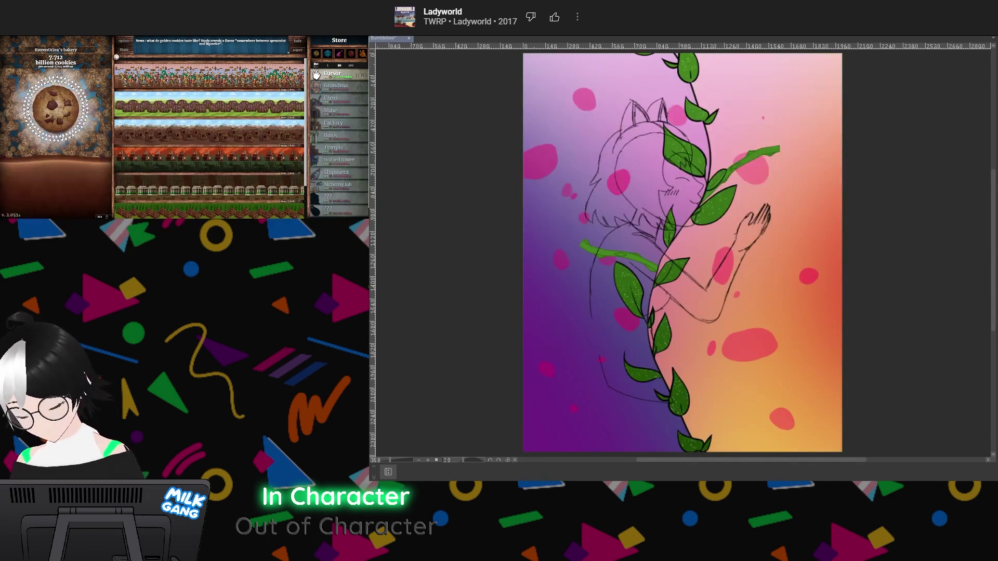
pyautogui.hotkey('ctrl', 'z')
pyautogui.hotkey('ctrl', 'z')
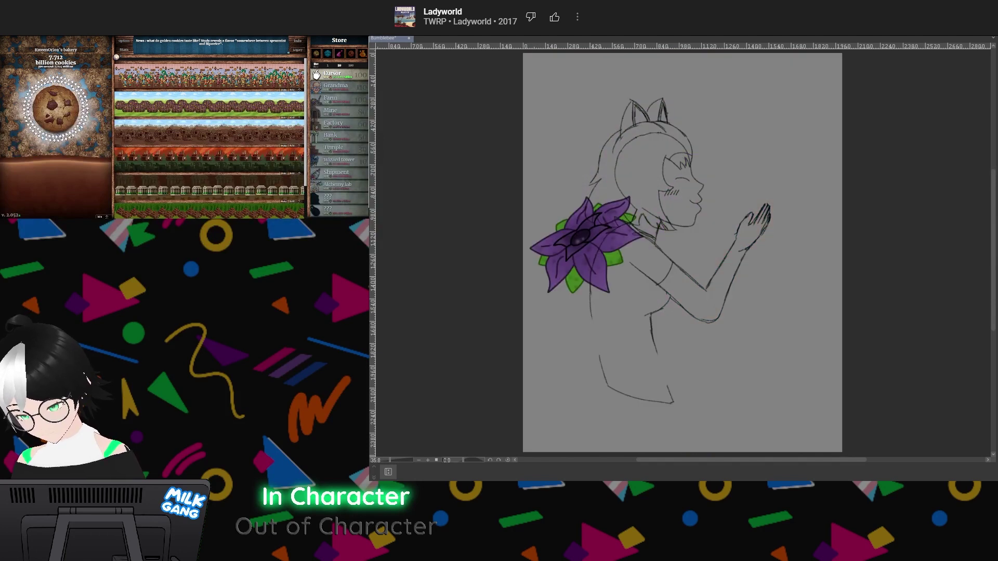
pyautogui.hotkey('ctrl', 'z')
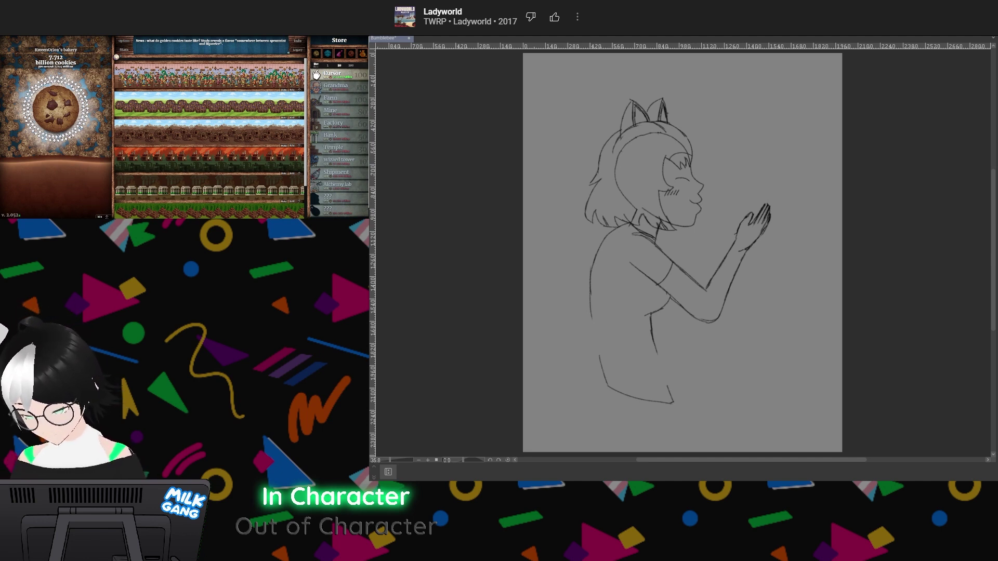
pyautogui.hotkey('ctrl', 'z')
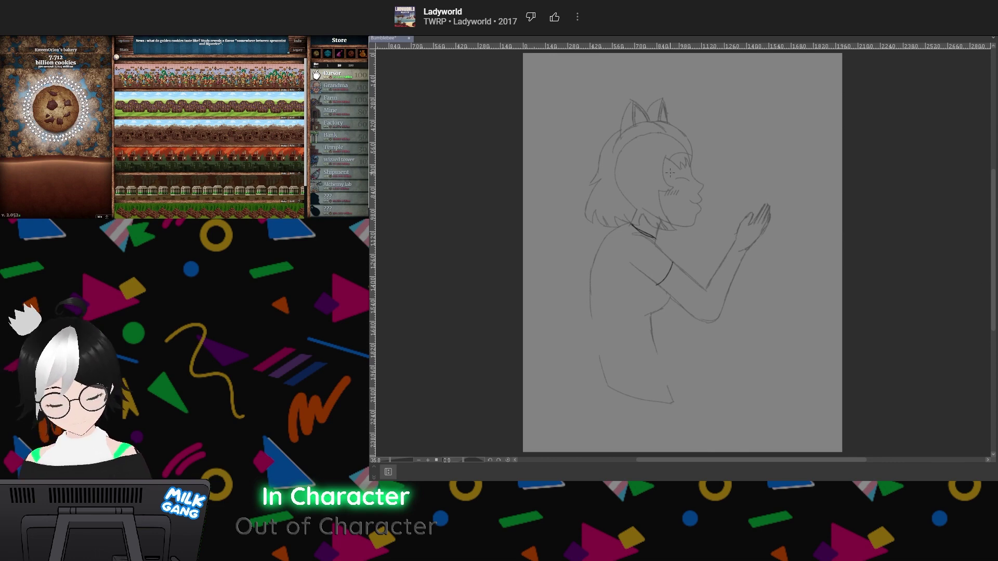
# Switch to Cookie Clicker and buy the first available upgrade in the store
pyautogui.moveTo(675, 166)
pyautogui.mouseDown()
pyautogui.moveTo(691, 147)
pyautogui.moveTo(675, 160)
pyautogui.moveTo(669, 129)
pyautogui.moveTo(679, 127)
pyautogui.mouseUp()
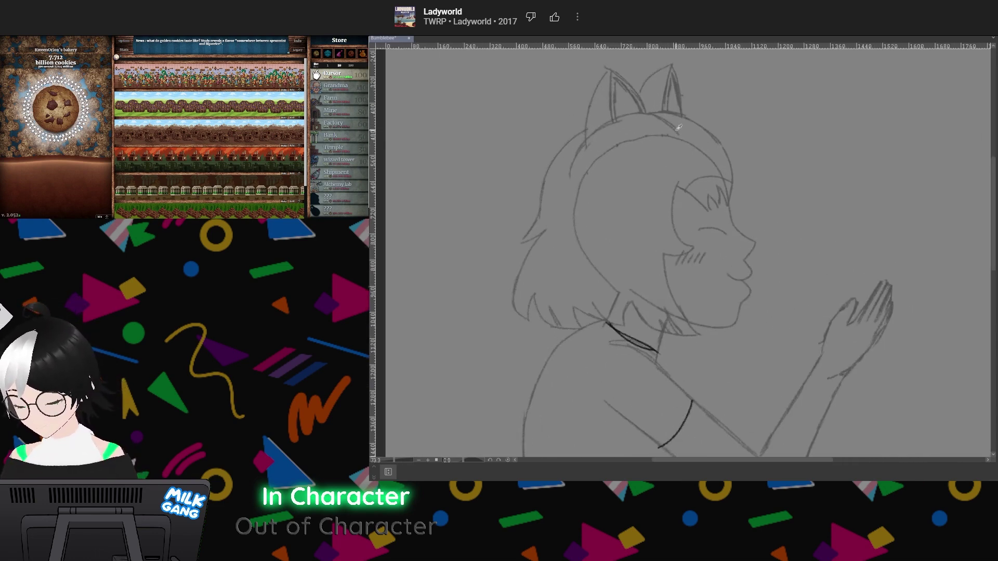
pyautogui.scroll(3, 678, 127)
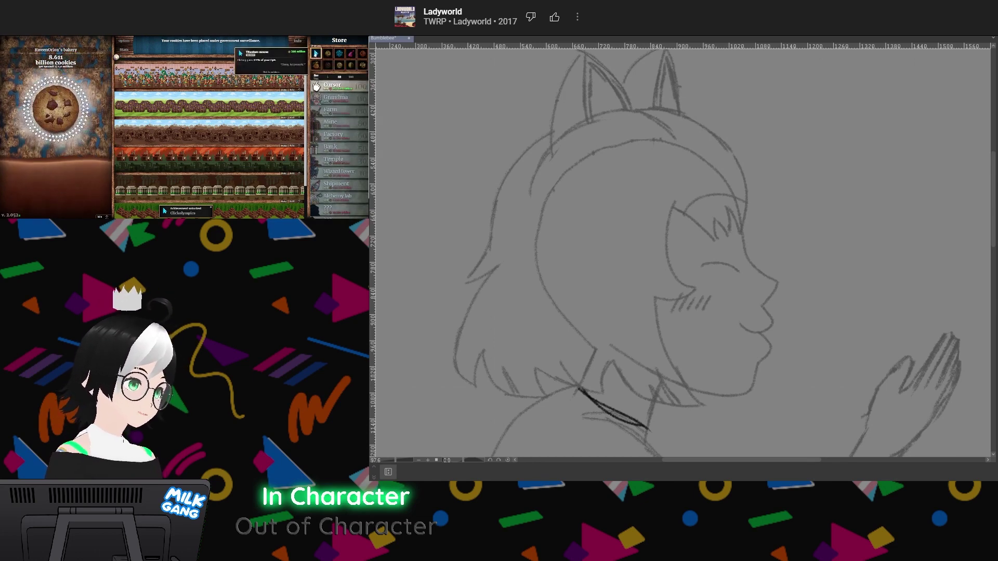
pyautogui.click(316, 54)
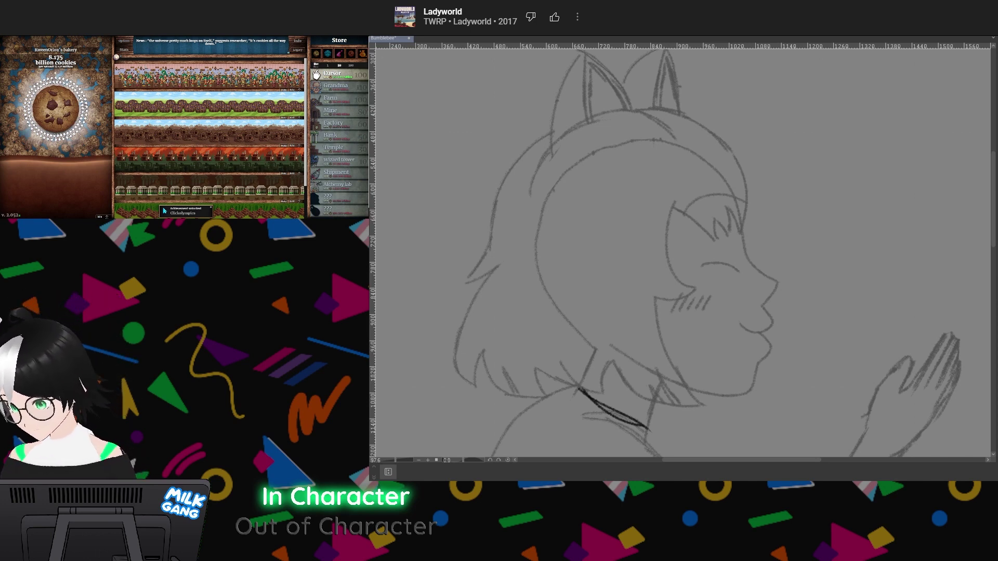
pyautogui.scroll(-2, 769, 226)
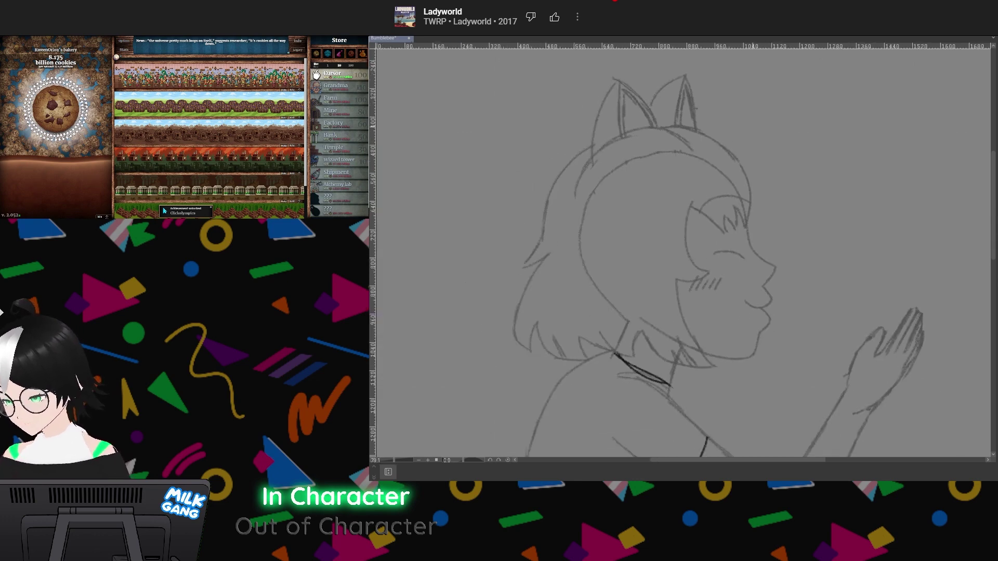
pyautogui.scroll(2, 733, 125)
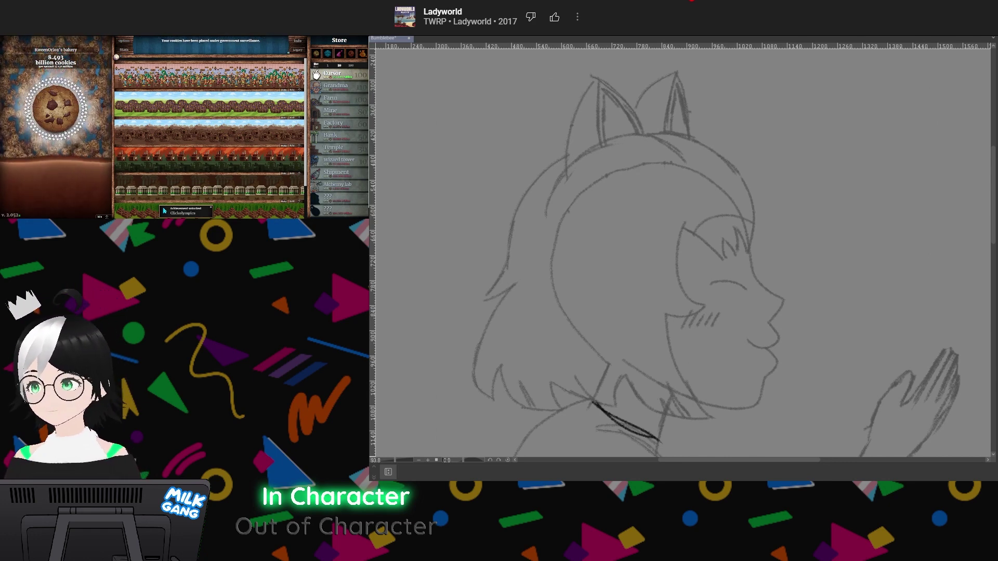
pyautogui.hotkey('ctrl', 't')
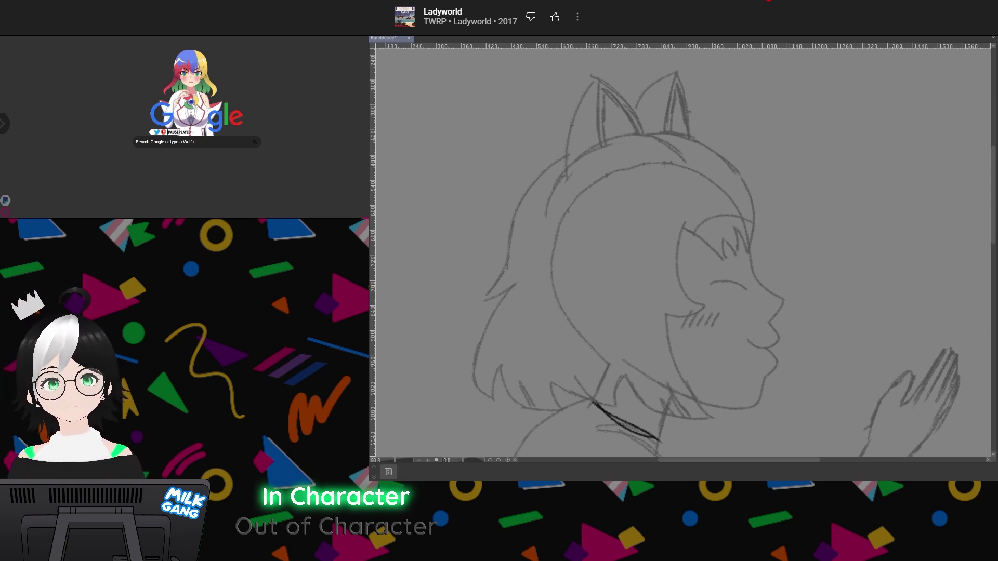
pyautogui.hotkey('ctrl', 'Tab')
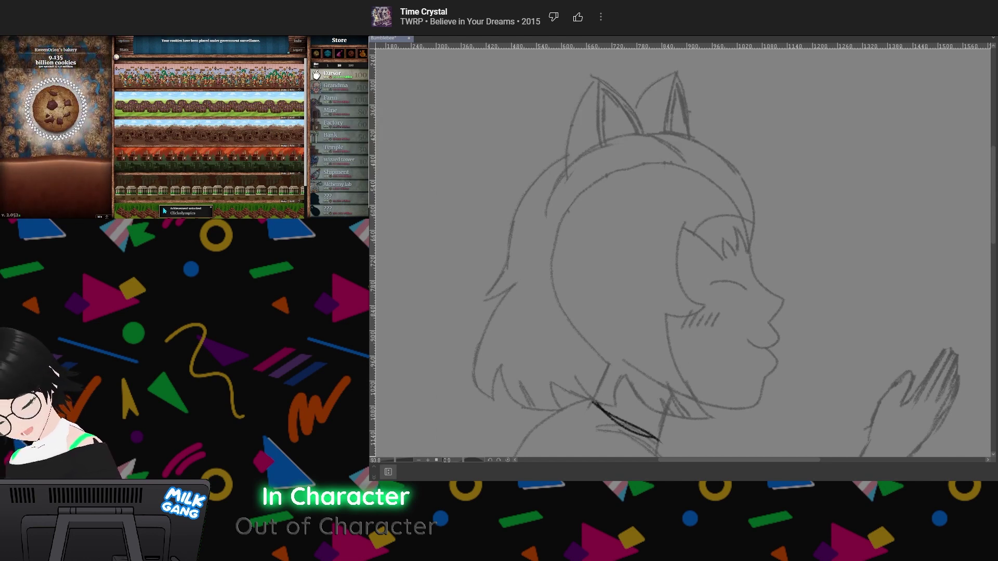
# Hide the dark collar strokes and ink the hair edge in black from the temple past the cheek to the pointed locks at the neck
pyautogui.hotkey('ctrl', 'z')
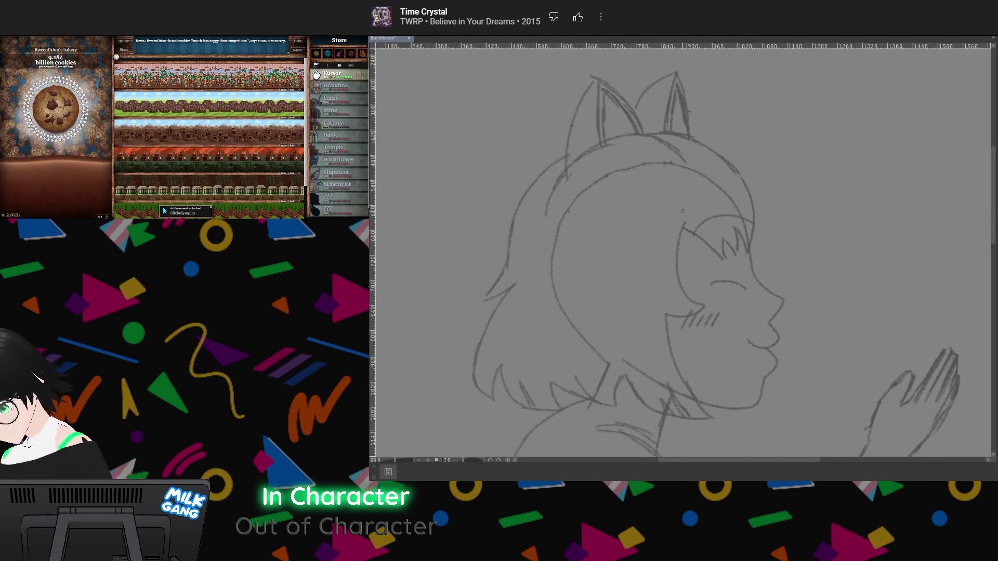
pyautogui.moveTo(685, 223)
pyautogui.mouseDown()
pyautogui.moveTo(681, 287)
pyautogui.moveTo(706, 304)
pyautogui.moveTo(665, 313)
pyautogui.moveTo(667, 330)
pyautogui.moveTo(683, 380)
pyautogui.moveTo(715, 420)
pyautogui.moveTo(656, 413)
pyautogui.moveTo(624, 374)
pyautogui.moveTo(615, 411)
pyautogui.mouseUp()
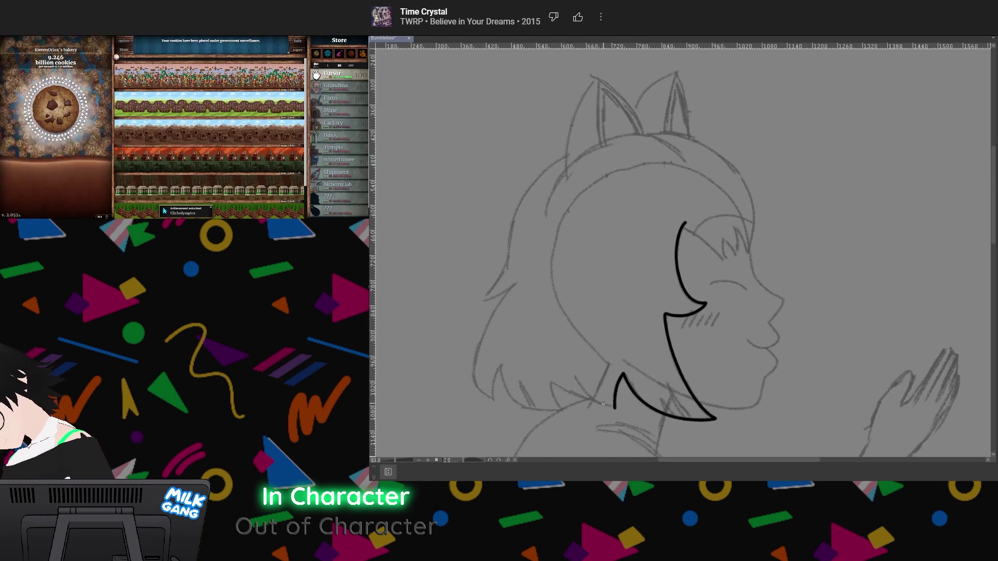
pyautogui.hotkey('ctrl', 'z')
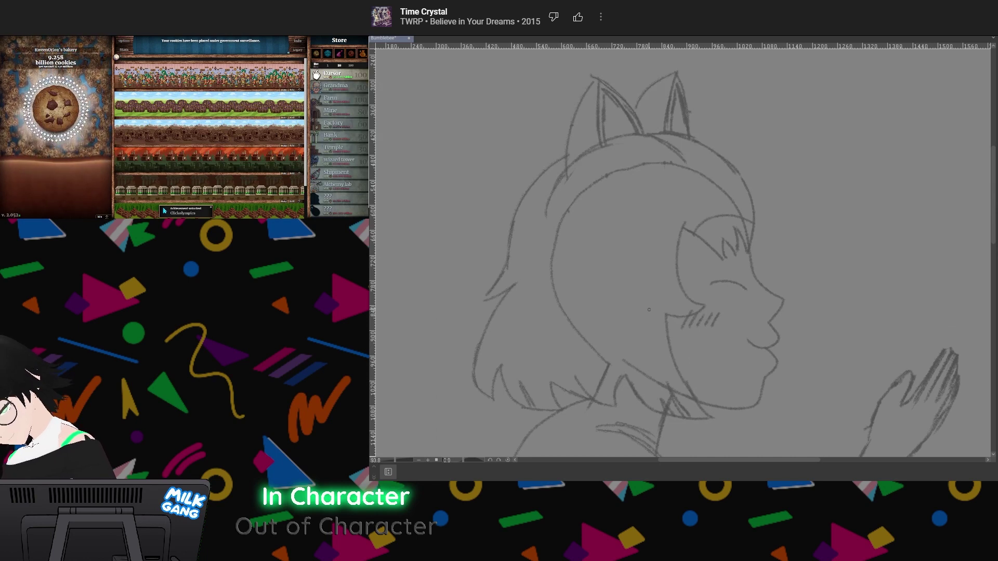
pyautogui.moveTo(685, 221)
pyautogui.mouseDown()
pyautogui.moveTo(675, 255)
pyautogui.moveTo(686, 291)
pyautogui.moveTo(706, 305)
pyautogui.moveTo(665, 315)
pyautogui.moveTo(667, 339)
pyautogui.moveTo(711, 417)
pyautogui.moveTo(666, 418)
pyautogui.moveTo(624, 374)
pyautogui.mouseUp()
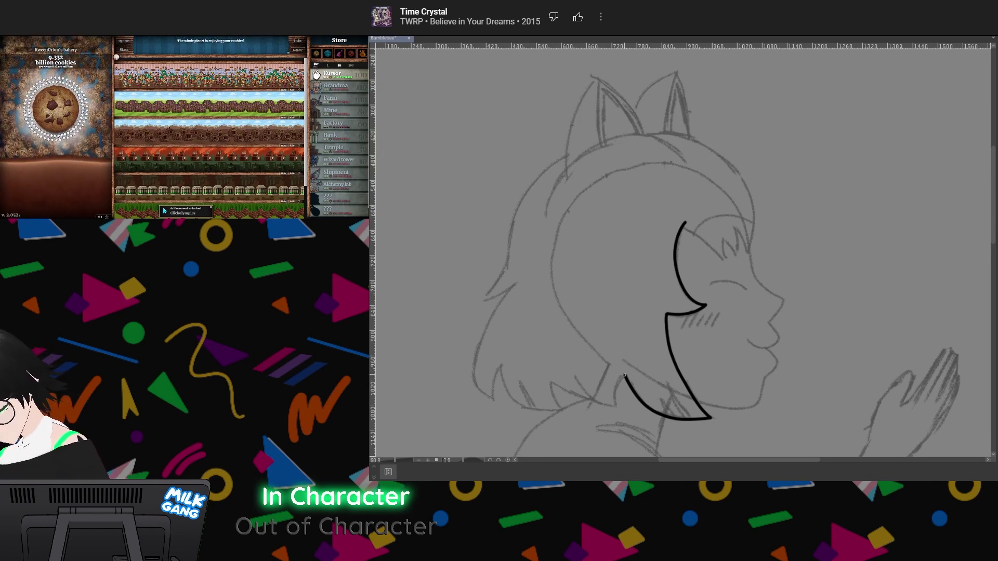
pyautogui.moveTo(622, 375)
pyautogui.mouseDown()
pyautogui.moveTo(616, 407)
pyautogui.moveTo(575, 378)
pyautogui.mouseUp()
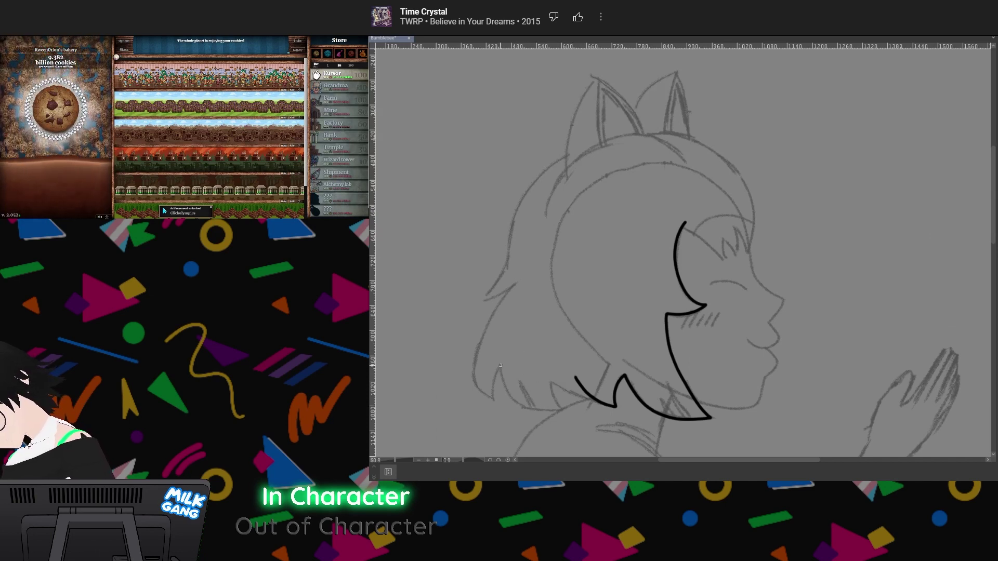
# Ink the rest of the hair outline in black: jagged lower tips, back of the head, crown and spiky fringe
pyautogui.moveTo(501, 364)
pyautogui.mouseDown()
pyautogui.moveTo(510, 396)
pyautogui.moveTo(529, 408)
pyautogui.moveTo(567, 409)
pyautogui.moveTo(551, 380)
pyautogui.moveTo(596, 401)
pyautogui.mouseUp()
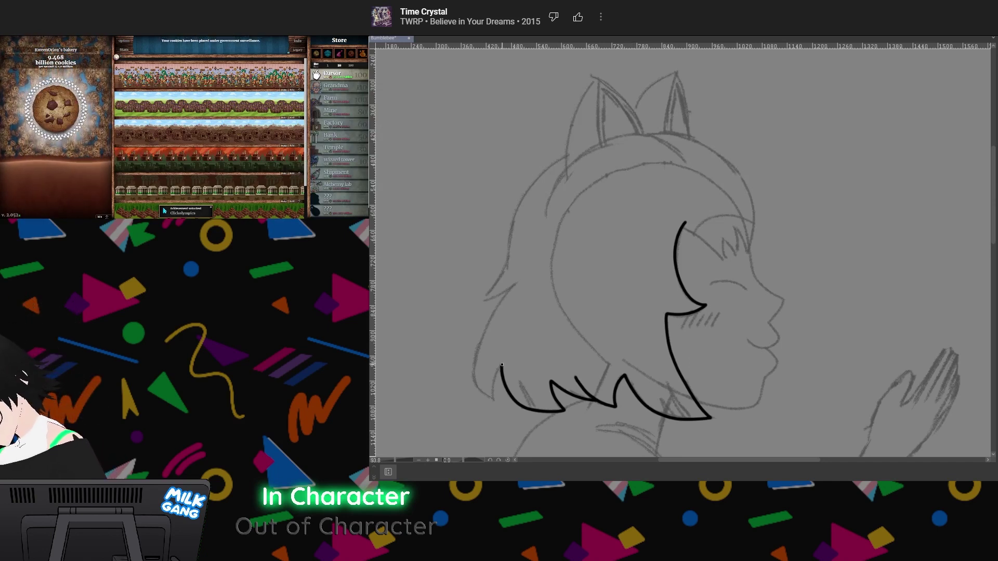
pyautogui.moveTo(501, 365)
pyautogui.mouseDown()
pyautogui.moveTo(493, 400)
pyautogui.moveTo(472, 373)
pyautogui.moveTo(514, 283)
pyautogui.mouseUp()
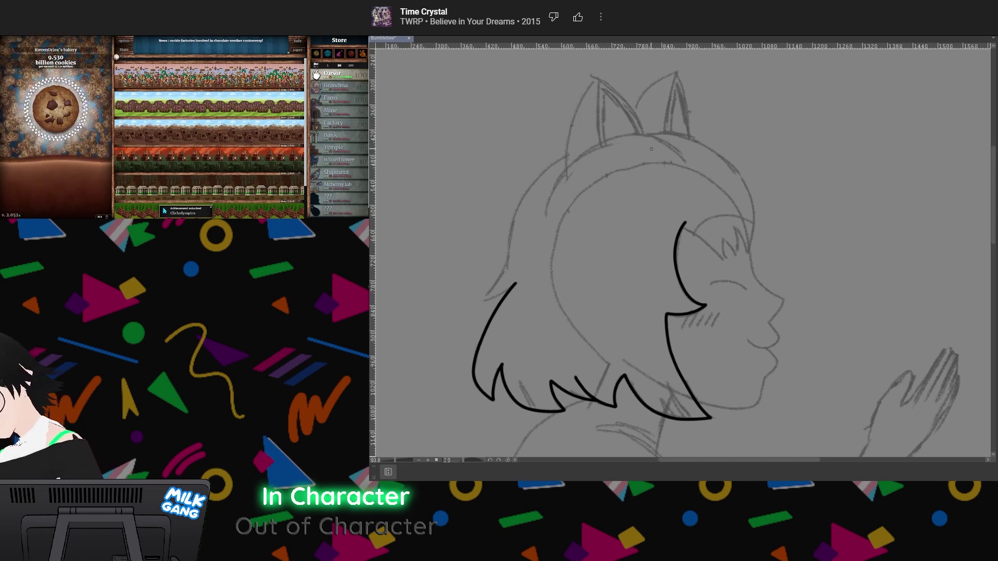
pyautogui.moveTo(651, 149)
pyautogui.mouseDown()
pyautogui.moveTo(576, 151)
pyautogui.moveTo(541, 171)
pyautogui.moveTo(520, 196)
pyautogui.moveTo(507, 263)
pyautogui.moveTo(482, 301)
pyautogui.moveTo(514, 284)
pyautogui.mouseUp()
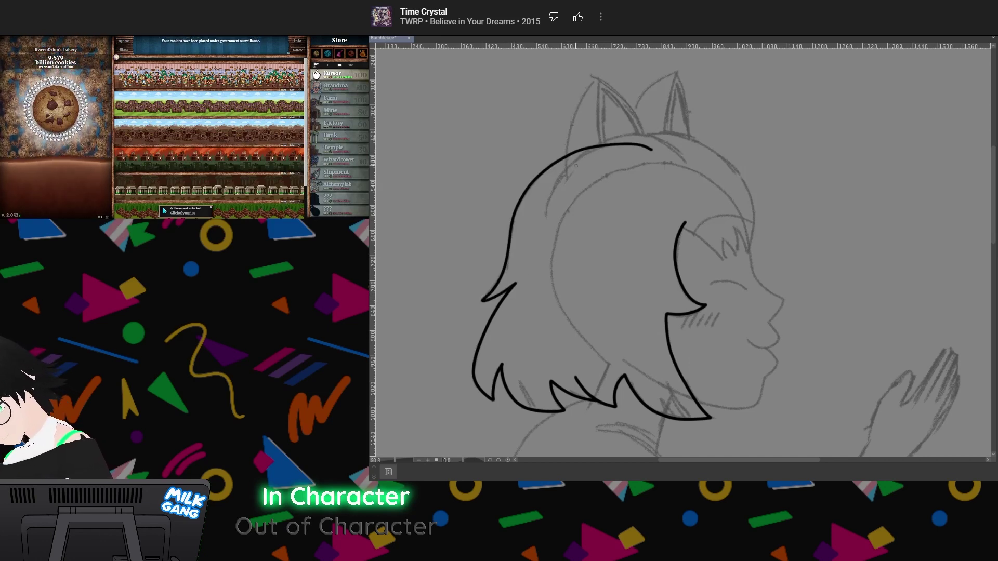
pyautogui.moveTo(575, 168)
pyautogui.mouseDown()
pyautogui.moveTo(631, 138)
pyautogui.moveTo(676, 135)
pyautogui.moveTo(715, 152)
pyautogui.moveTo(744, 186)
pyautogui.moveTo(749, 254)
pyautogui.moveTo(734, 229)
pyautogui.mouseUp()
pyautogui.moveTo(735, 239)
pyautogui.mouseDown()
pyautogui.moveTo(736, 256)
pyautogui.moveTo(724, 259)
pyautogui.moveTo(678, 225)
pyautogui.mouseUp()
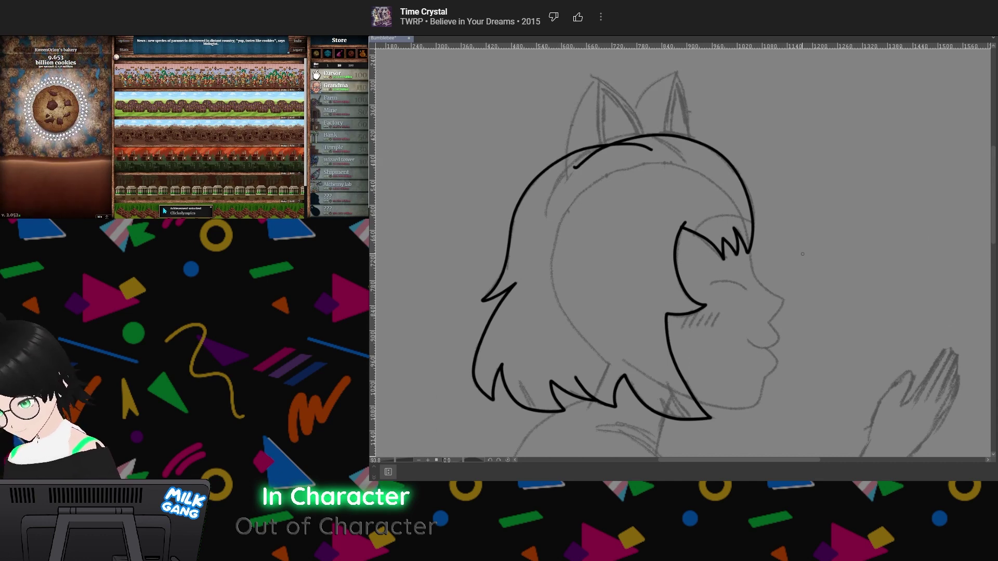
# Examine the inked hair outline up close and from a distance, especially where the fringe meets the side lock
pyautogui.scroll(5, 677, 221)
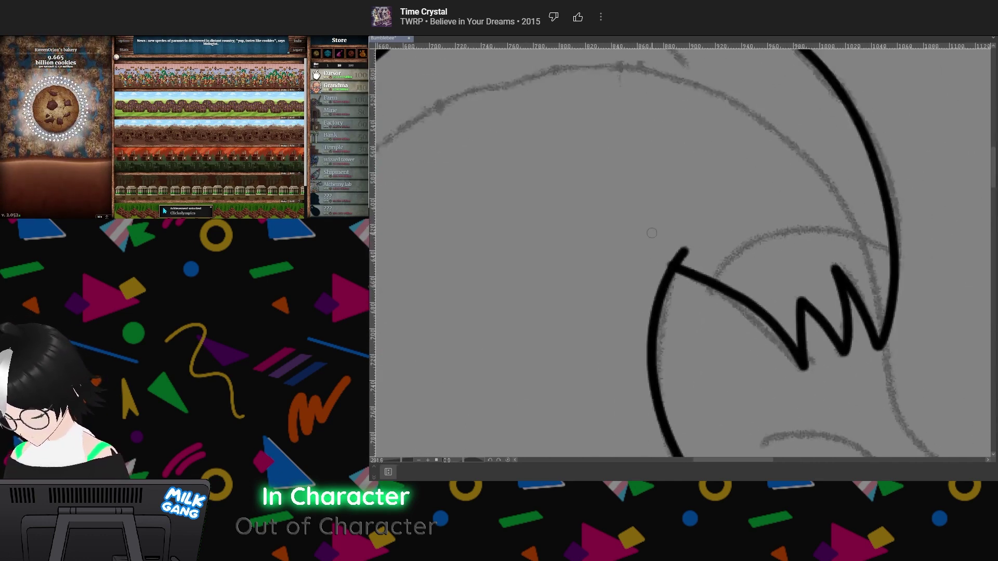
pyautogui.scroll(-4, 652, 233)
pyautogui.scroll(6, 650, 244)
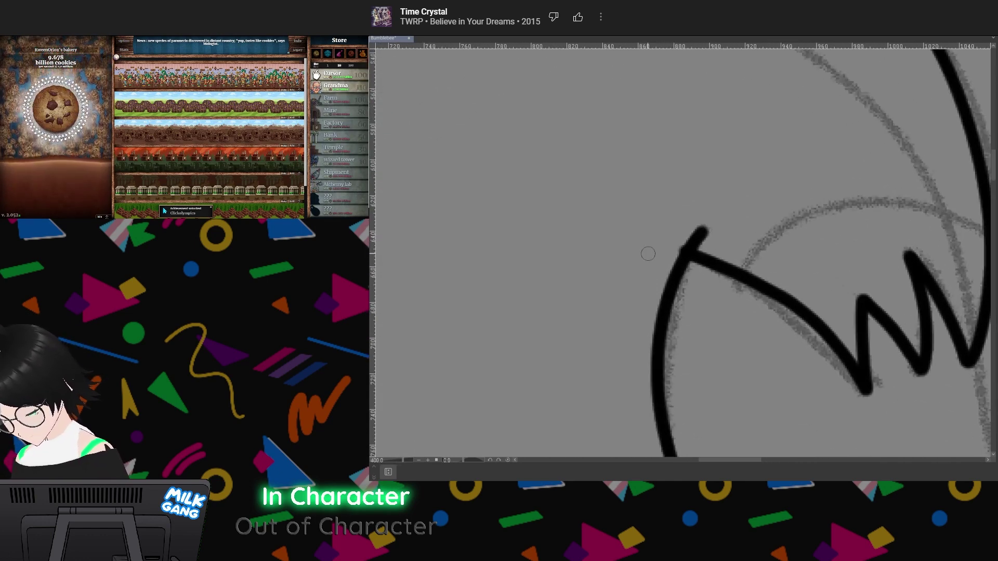
pyautogui.press('e')
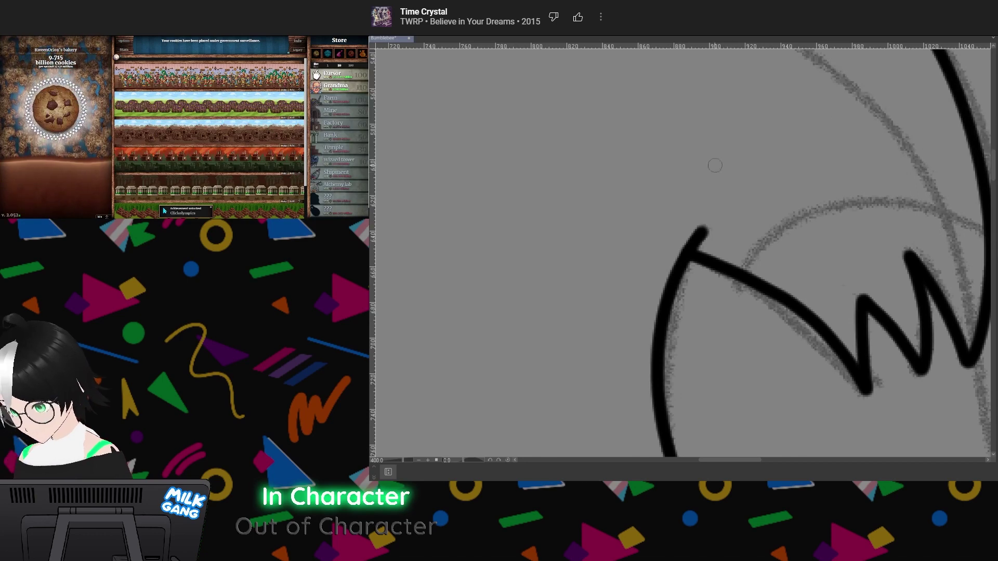
pyautogui.scroll(-8, 776, 328)
pyautogui.scroll(-3, 776, 328)
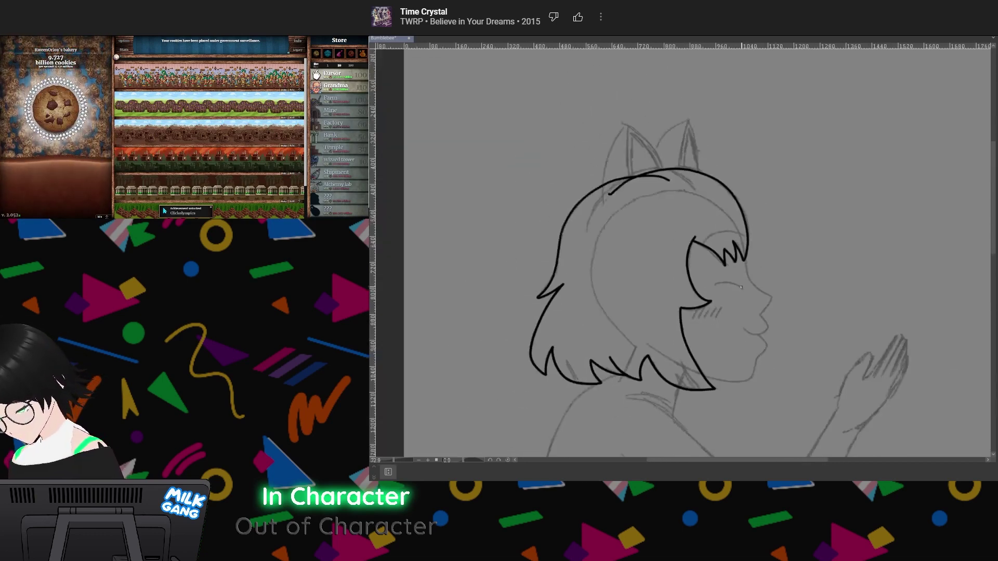
pyautogui.scroll(3, 694, 261)
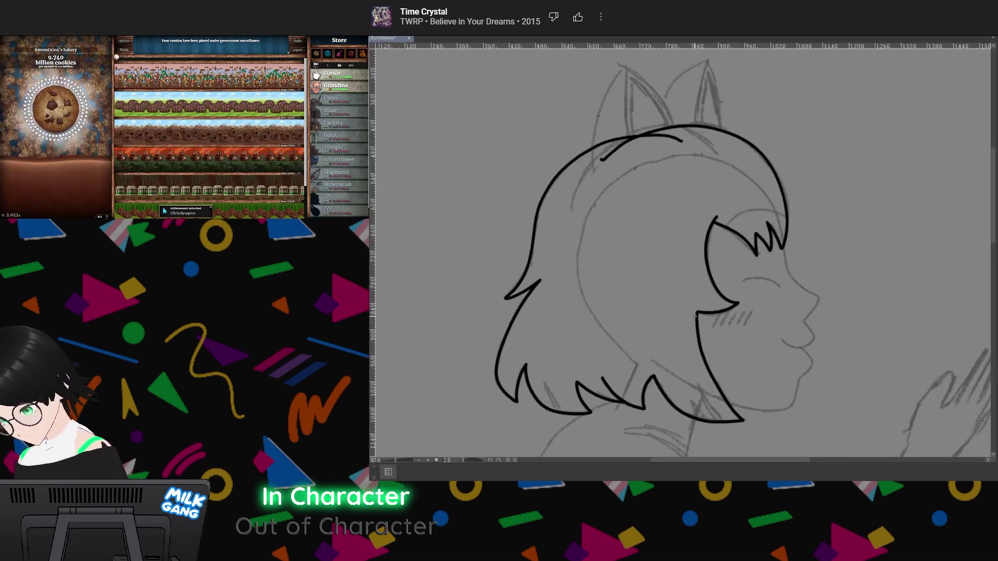
pyautogui.scroll(-2, 690, 321)
pyautogui.scroll(2, 689, 322)
pyautogui.scroll(-2, 676, 312)
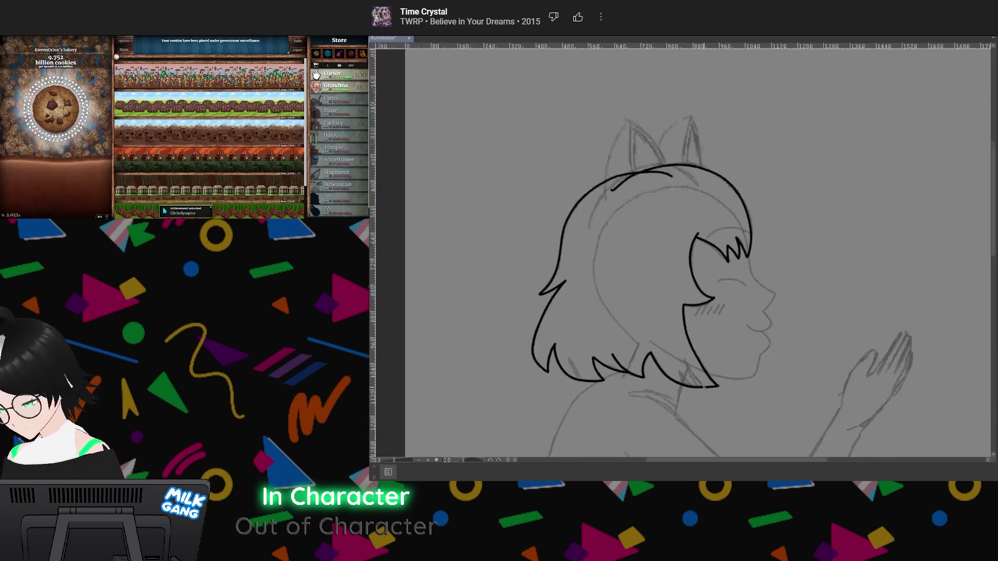
pyautogui.scroll(2, 675, 312)
pyautogui.scroll(-2, 586, 262)
pyautogui.scroll(4, 586, 262)
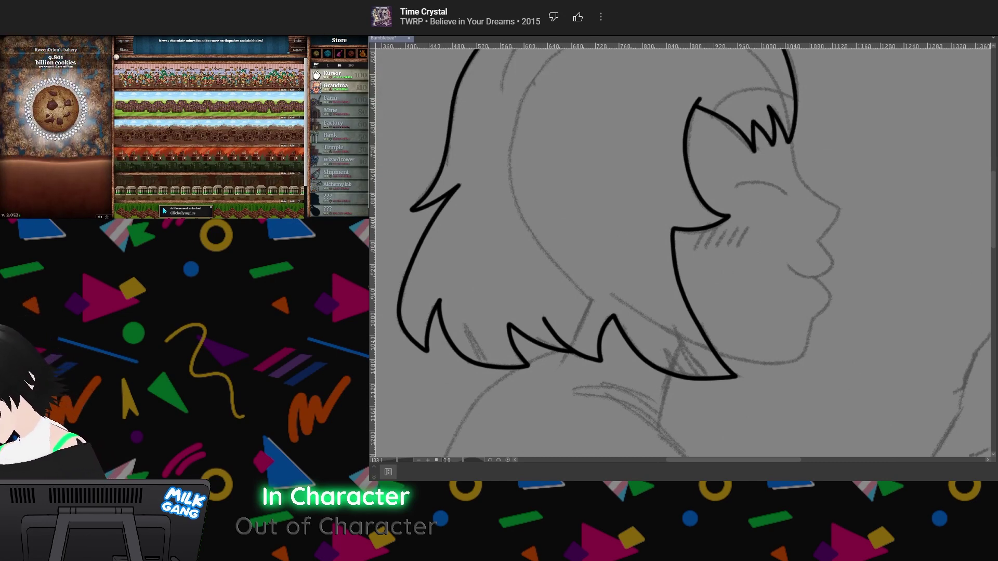
# Select the interior of the inked hair outline, fill it with very dark grey, and clear the selection
pyautogui.moveTo(644, 208); pyautogui.dragTo(721, 310)
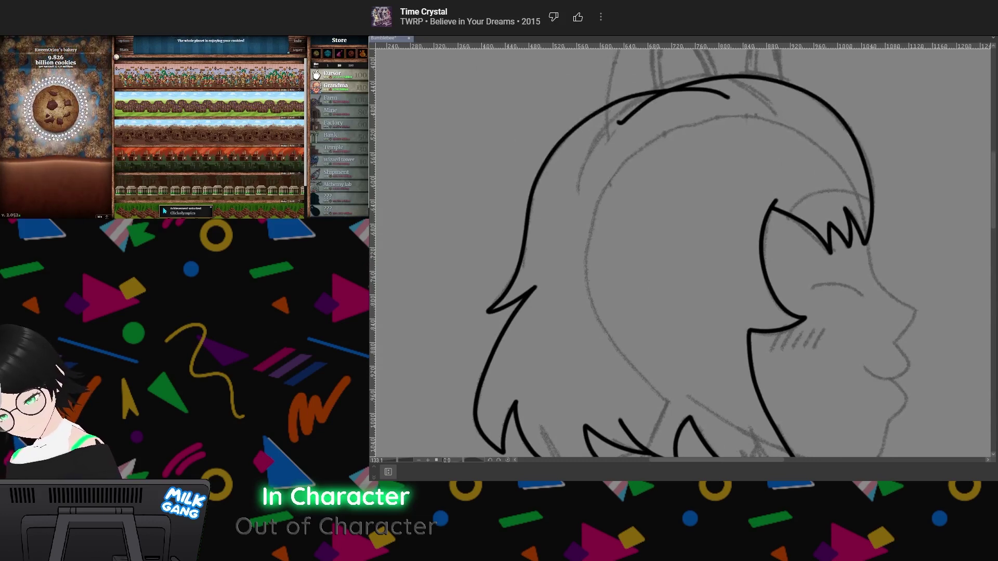
pyautogui.click(678, 237)
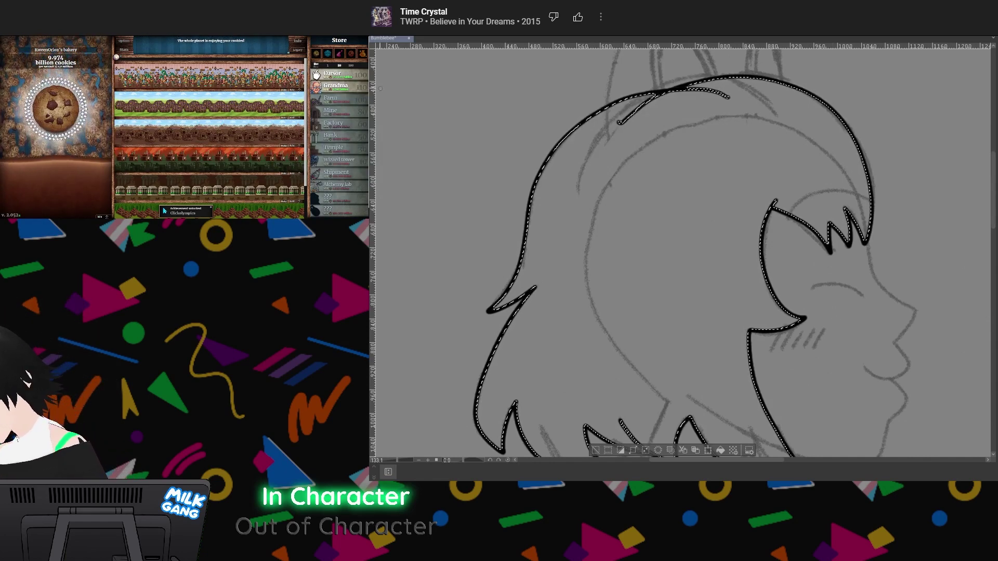
pyautogui.moveTo(728, 291)
pyautogui.mouseDown()
pyautogui.moveTo(696, 273)
pyautogui.moveTo(694, 249)
pyautogui.mouseUp()
pyautogui.moveTo(457, 154)
pyautogui.mouseDown()
pyautogui.moveTo(561, 224)
pyautogui.moveTo(654, 426)
pyautogui.moveTo(785, 222)
pyautogui.mouseUp()
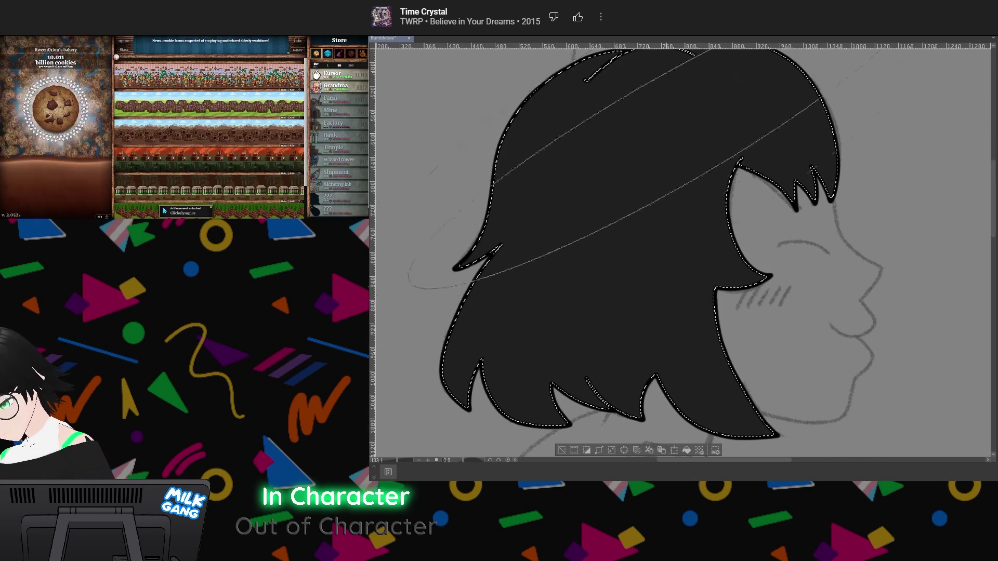
pyautogui.click(562, 451)
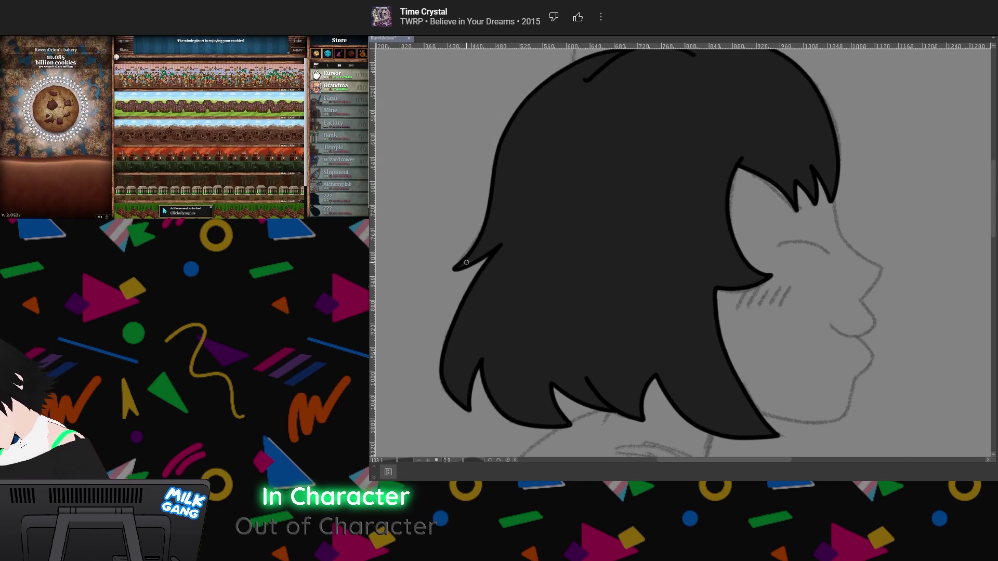
pyautogui.moveTo(676, 208)
pyautogui.mouseDown()
pyautogui.moveTo(635, 309)
pyautogui.moveTo(650, 327)
pyautogui.mouseUp()
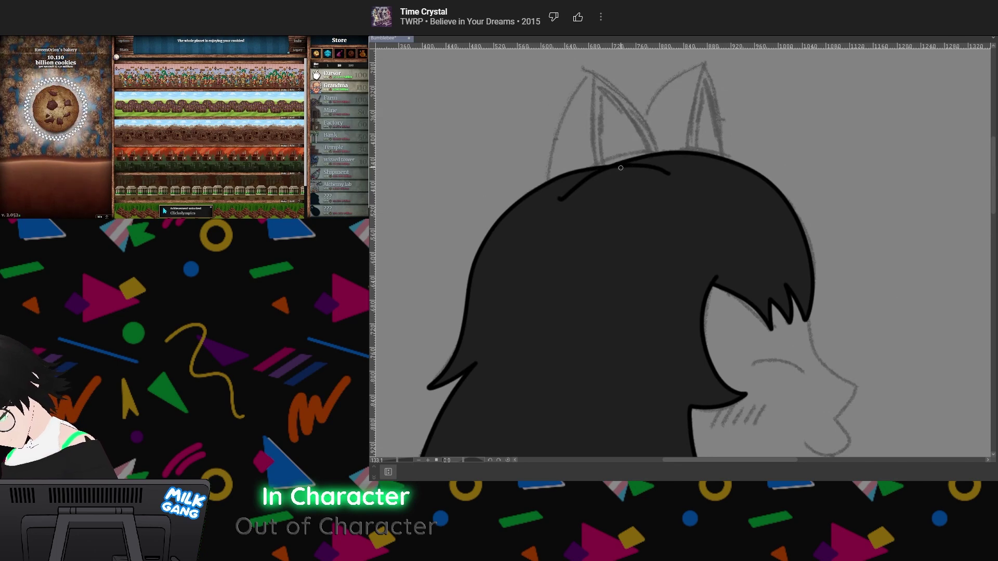
# Hide the inked and filled hair to uncover the sketched cat ears and head beneath it
pyautogui.scroll(-5, 676, 250)
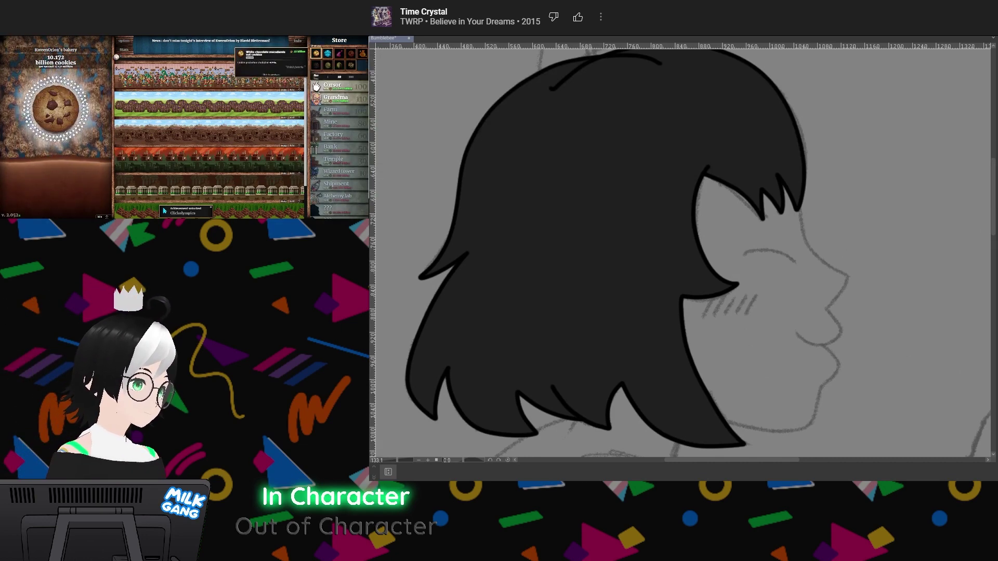
pyautogui.click(342, 89)
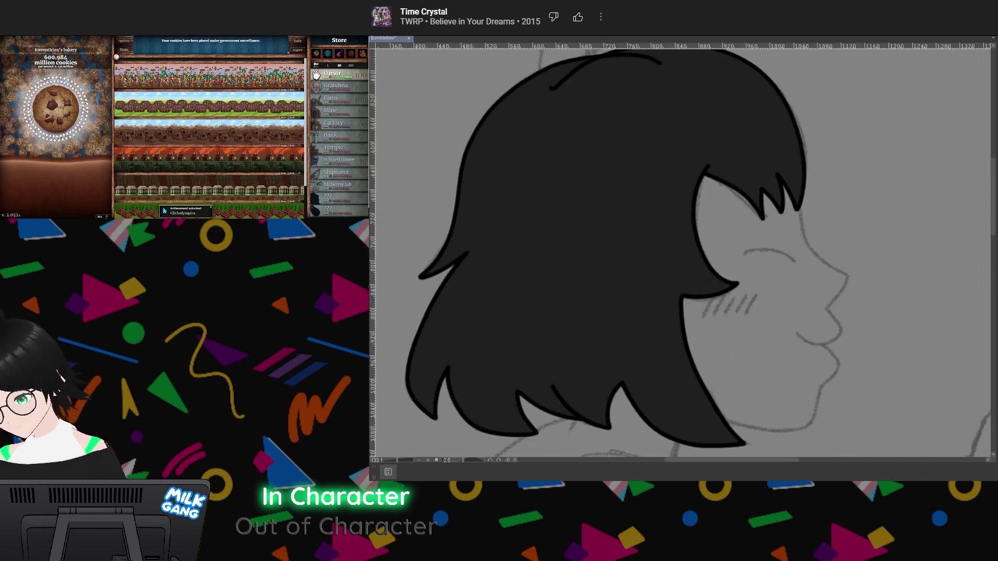
pyautogui.moveTo(676, 249)
pyautogui.mouseDown()
pyautogui.moveTo(689, 260)
pyautogui.moveTo(681, 235)
pyautogui.moveTo(668, 257)
pyautogui.mouseUp()
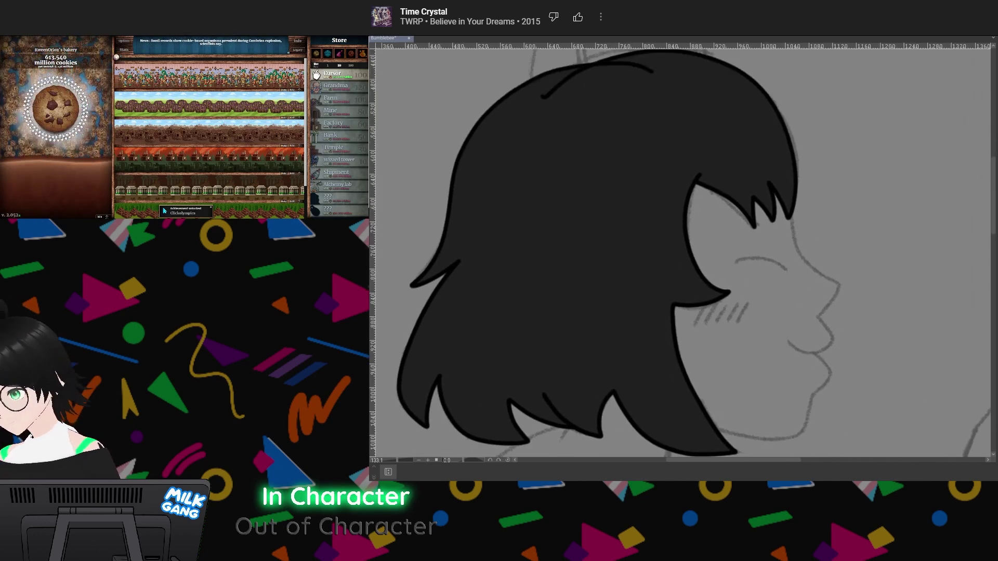
pyautogui.moveTo(667, 208); pyautogui.dragTo(701, 353)
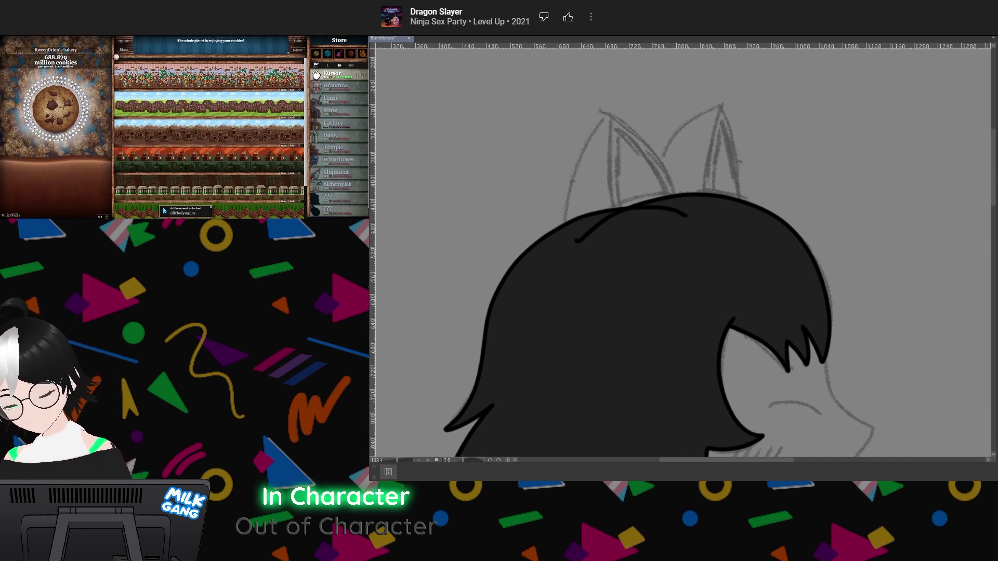
pyautogui.hotkey('ctrl', 'z')
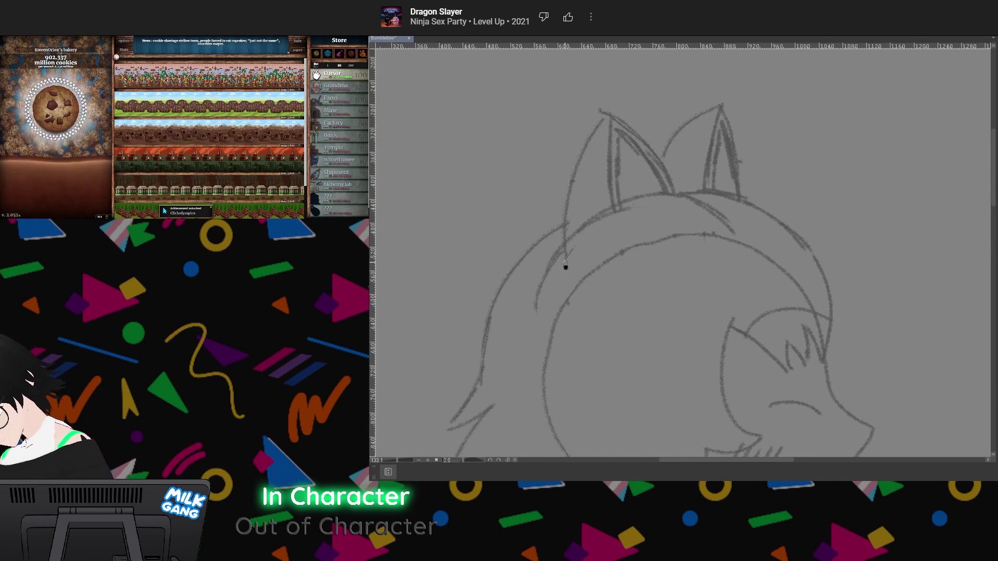
# Ink the rear cat ear in black: curved outer outline, inner fold line from the tip, and one straight edge closing the base
pyautogui.moveTo(565, 266)
pyautogui.mouseDown()
pyautogui.moveTo(573, 165)
pyautogui.moveTo(603, 111)
pyautogui.moveTo(647, 140)
pyautogui.moveTo(683, 217)
pyautogui.mouseUp()
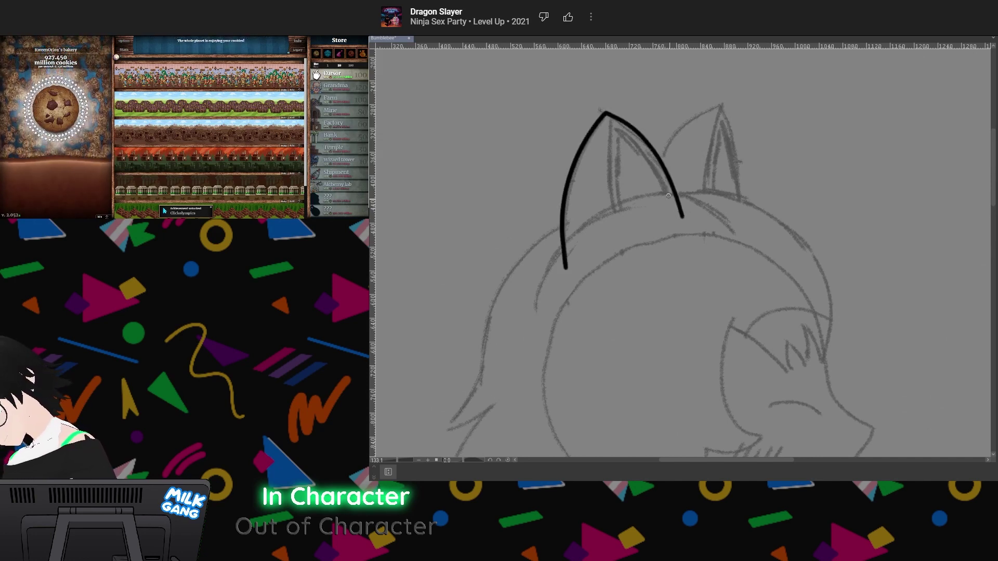
pyautogui.moveTo(605, 113); pyautogui.dragTo(616, 233)
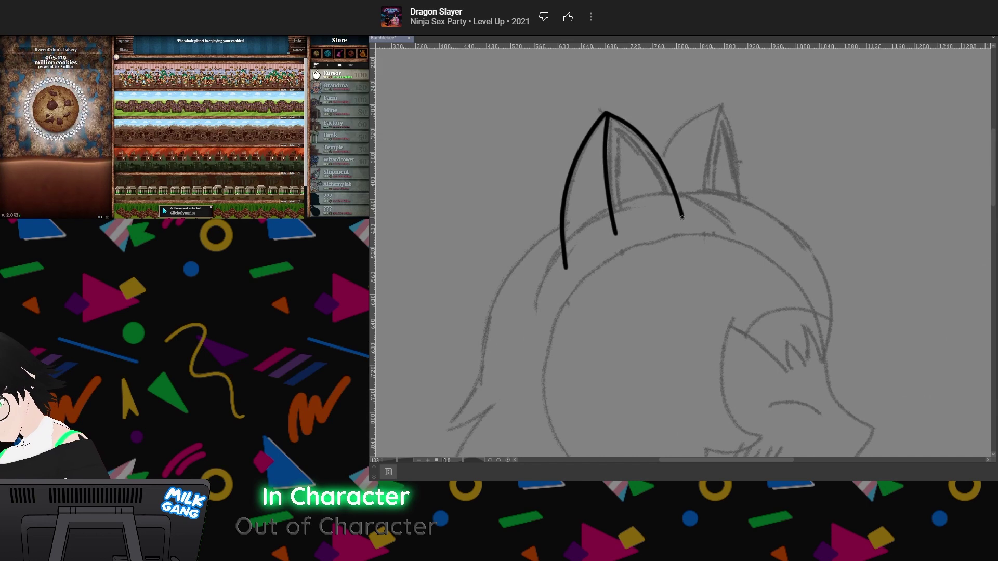
pyautogui.moveTo(683, 218)
pyautogui.mouseDown()
pyautogui.moveTo(622, 232)
pyautogui.moveTo(565, 267)
pyautogui.mouseUp()
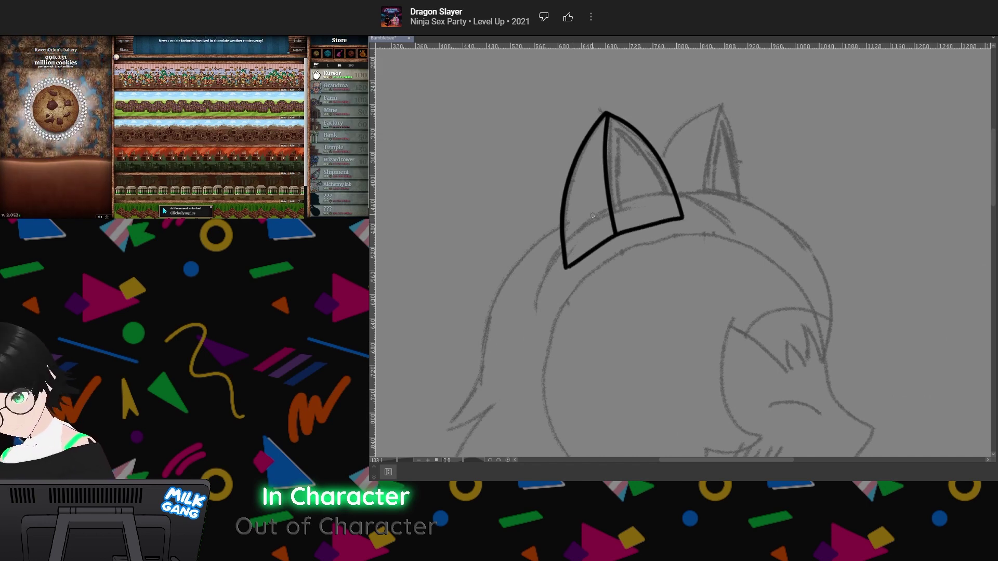
pyautogui.hotkey('ctrl', 'z')
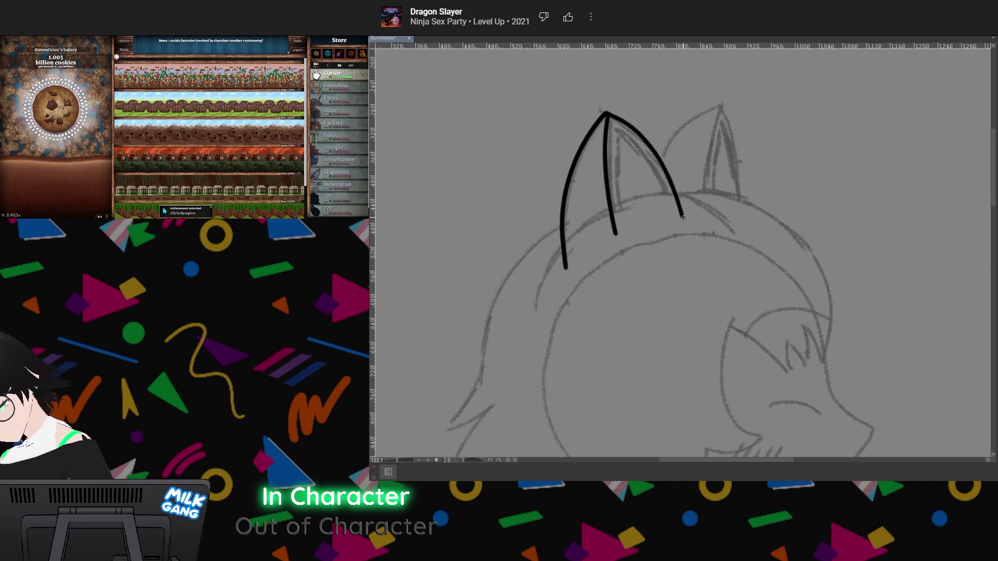
pyautogui.moveTo(683, 218); pyautogui.dragTo(566, 268)
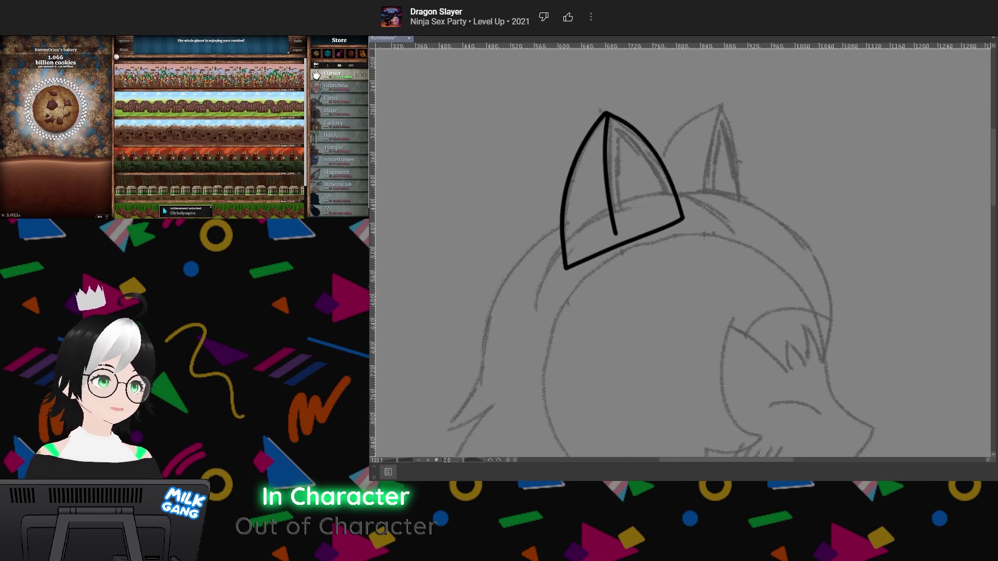
# Select both halves of the inked ear, expand the selection into the outline, and fill it with the hair's very dark grey
pyautogui.moveTo(117, 59)
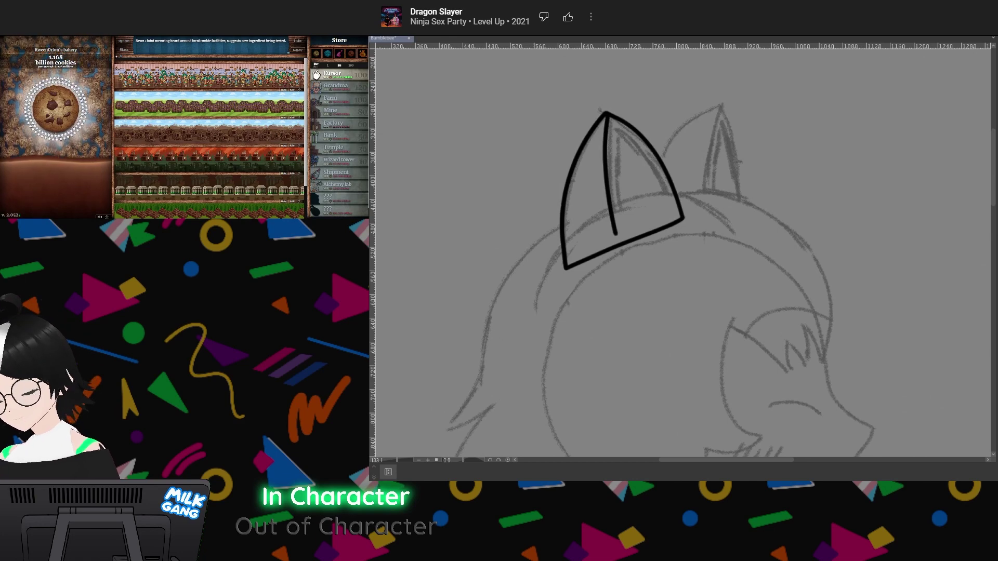
pyautogui.moveTo(843, 410)
pyautogui.mouseDown()
pyautogui.moveTo(470, 80)
pyautogui.moveTo(505, 335)
pyautogui.moveTo(834, 302)
pyautogui.moveTo(827, 378)
pyautogui.mouseUp()
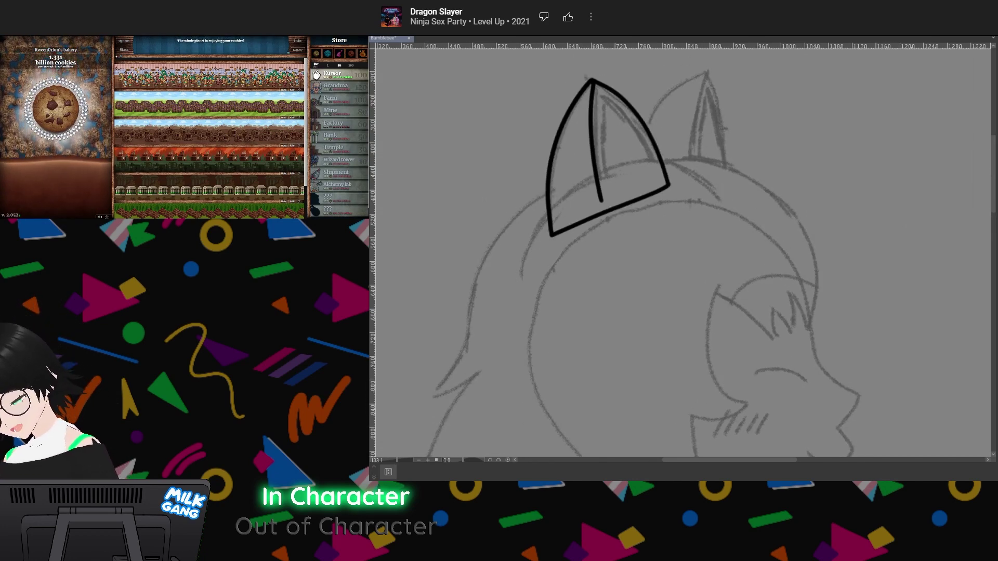
pyautogui.moveTo(676, 260)
pyautogui.mouseDown()
pyautogui.moveTo(693, 199)
pyautogui.moveTo(675, 260)
pyautogui.mouseUp()
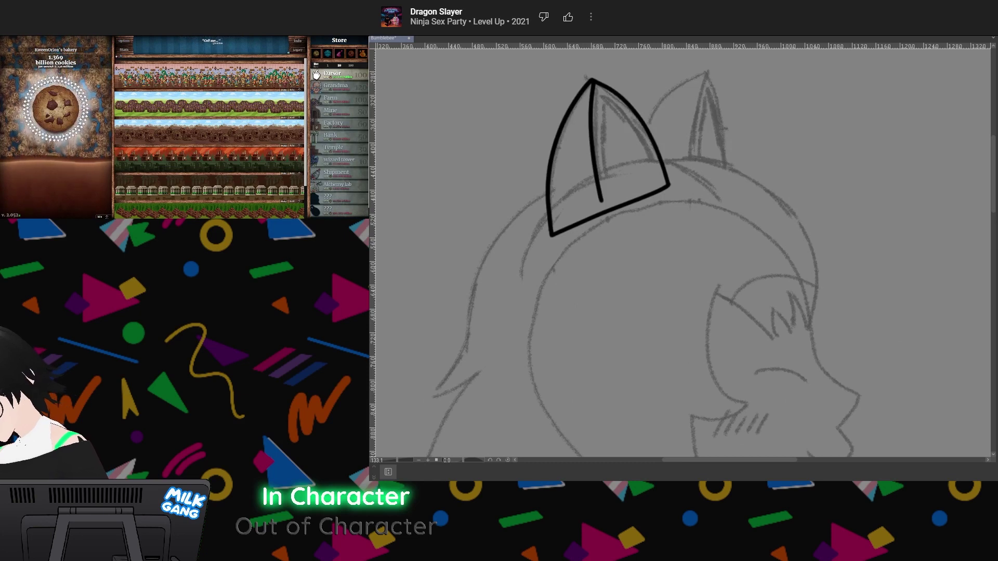
pyautogui.click(643, 165)
pyautogui.keyDown('shift'); pyautogui.click(577, 173); pyautogui.keyUp('shift')
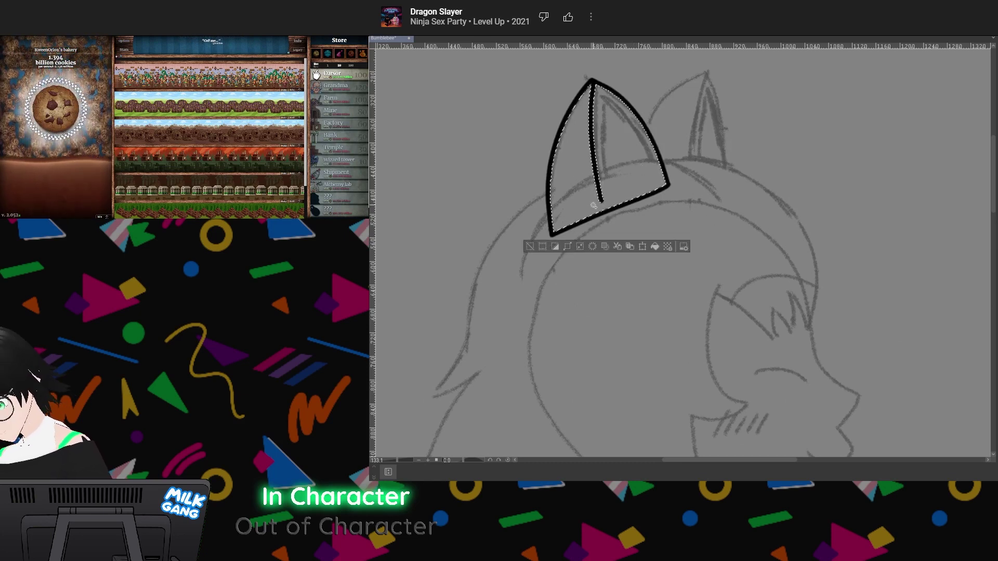
pyautogui.click(567, 247)
pyautogui.click(653, 241)
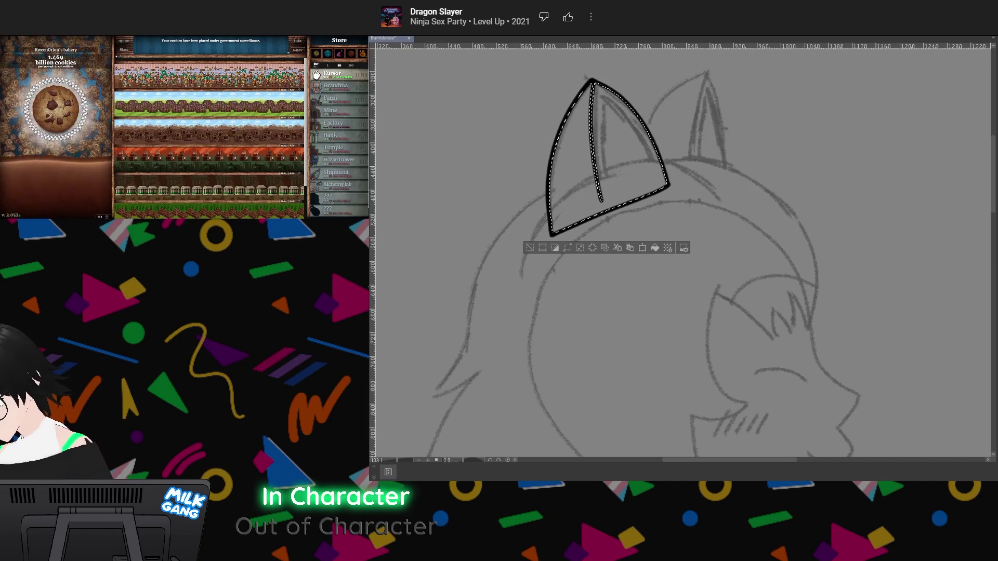
pyautogui.click(624, 312)
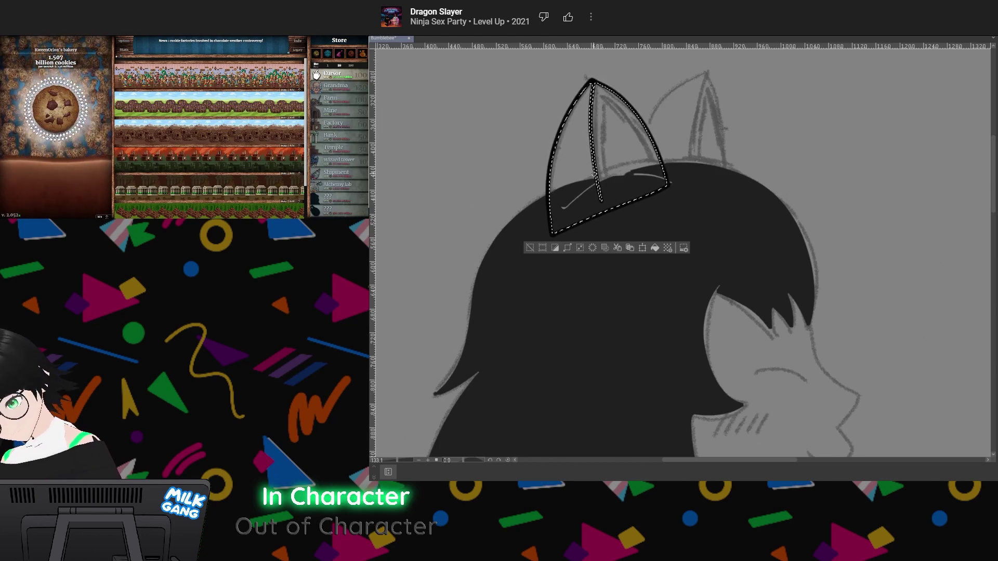
pyautogui.moveTo(626, 106); pyautogui.dragTo(721, 261)
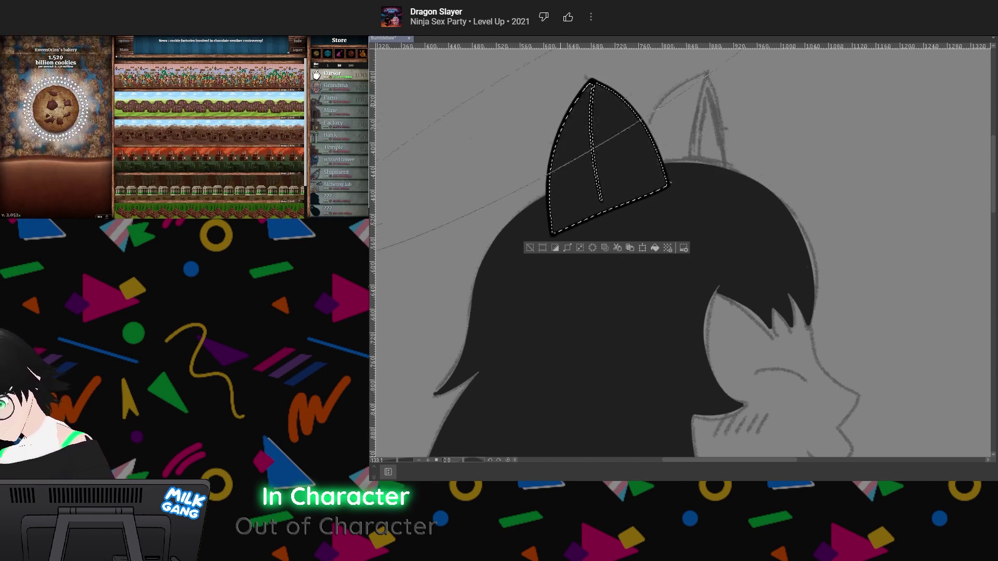
pyautogui.hotkey('ctrl', 'z')
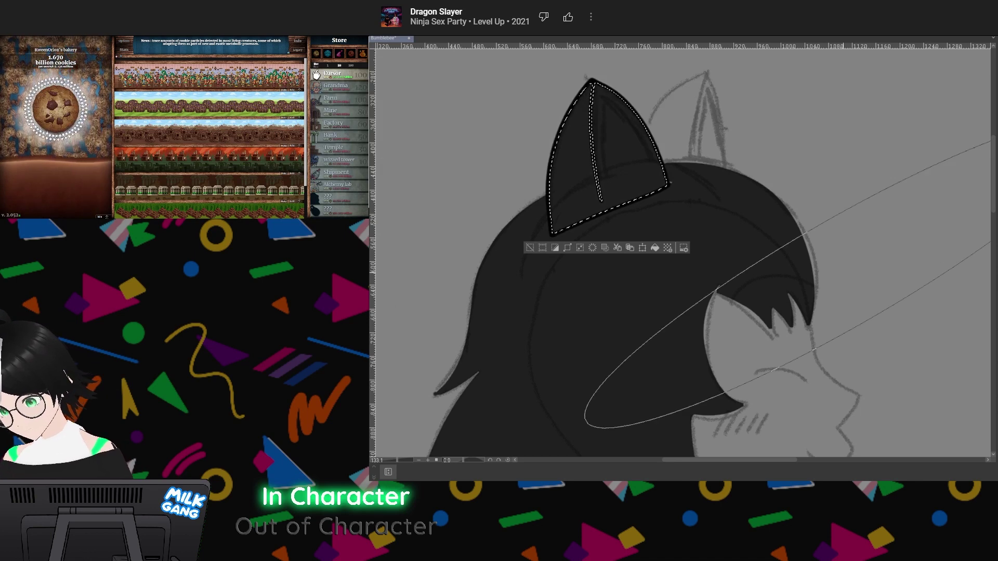
pyautogui.press('Escape')
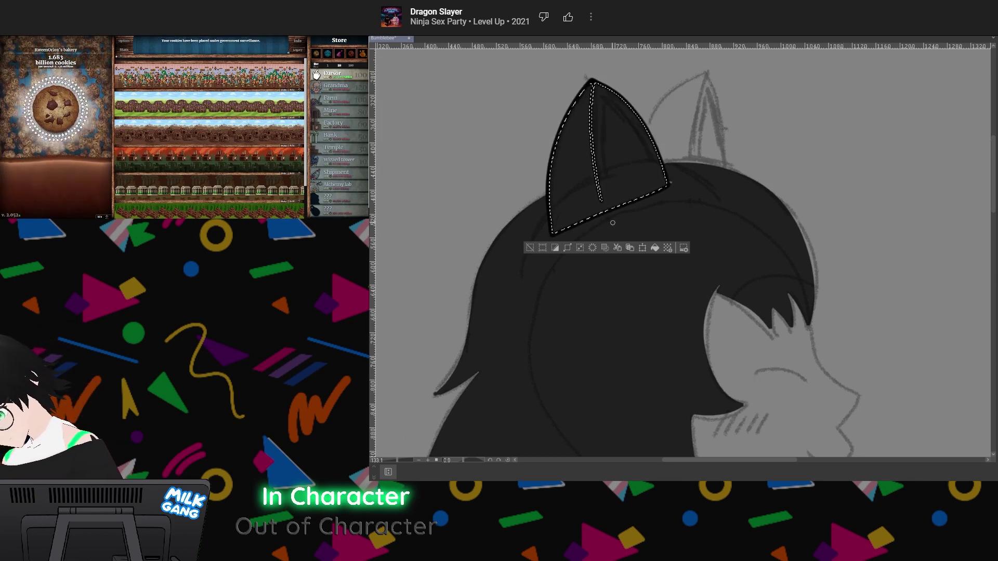
# Try to outline the inner ear in grey and select its interior with an expanded selection
pyautogui.moveTo(611, 208); pyautogui.dragTo(603, 125)
pyautogui.hotkey('ctrl', 'z')
pyautogui.moveTo(615, 208); pyautogui.dragTo(604, 147)
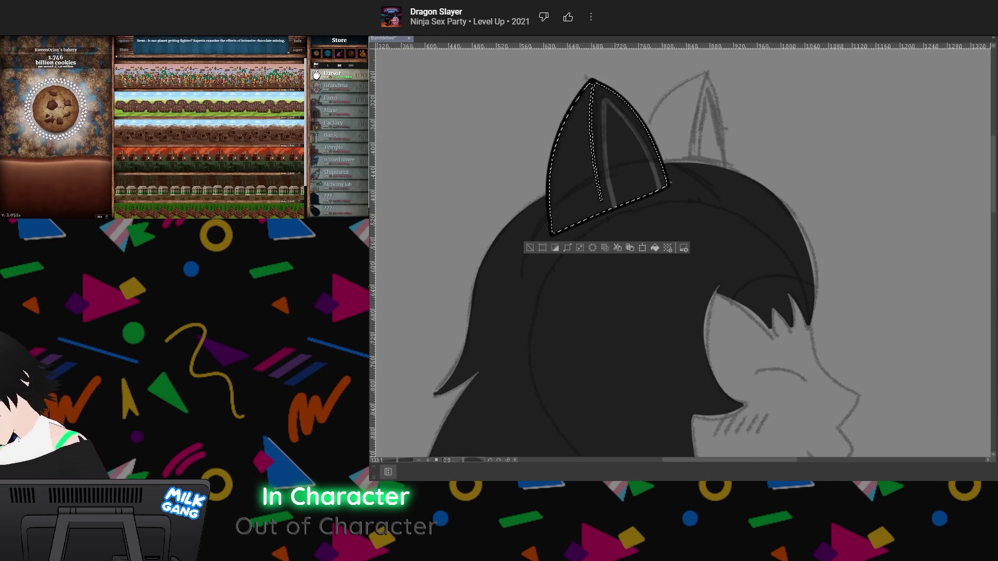
pyautogui.click(529, 248)
pyautogui.click(629, 153)
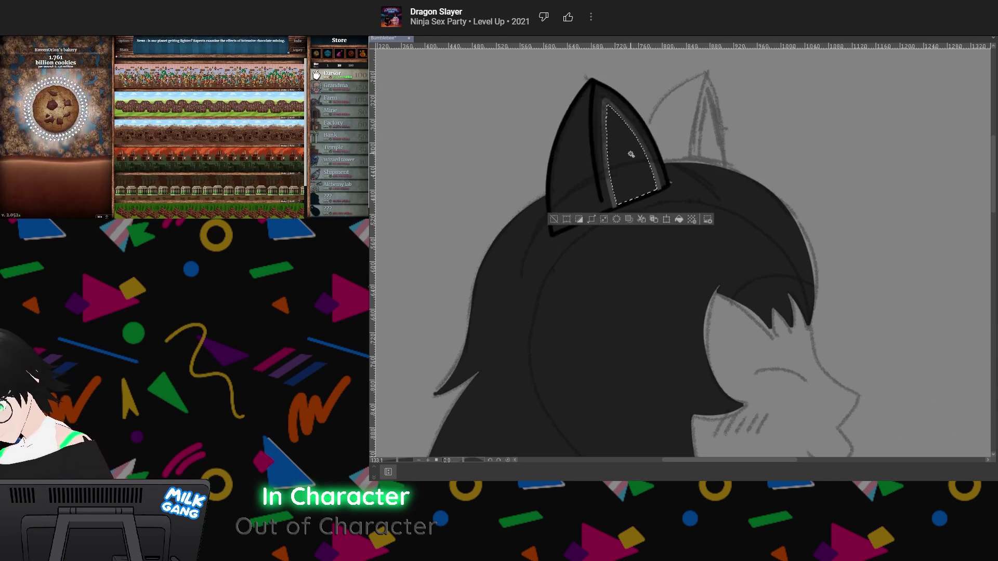
pyautogui.click(593, 217)
pyautogui.click(640, 242)
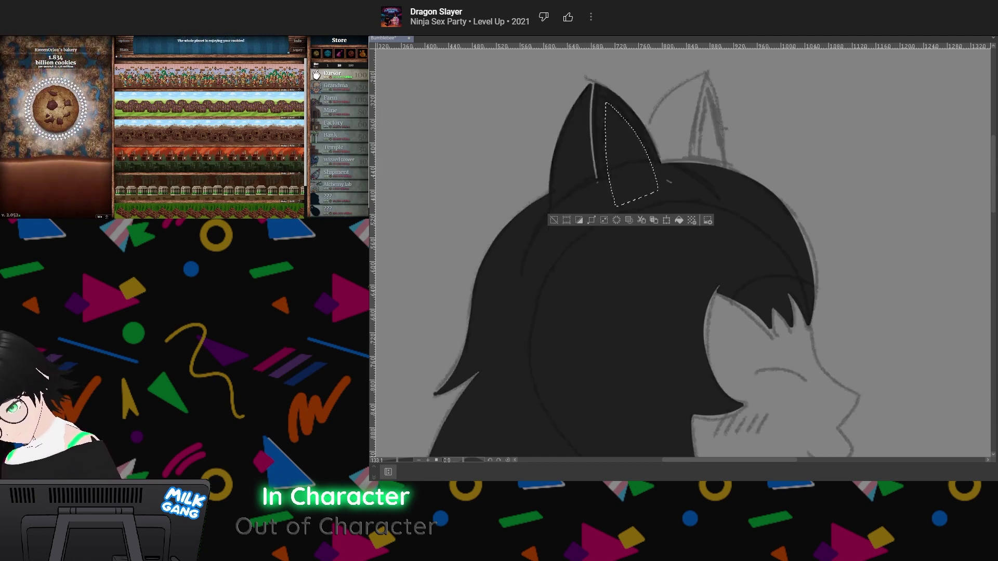
pyautogui.hotkey('ctrl', 'z')
pyautogui.hotkey('ctrl', 'z')
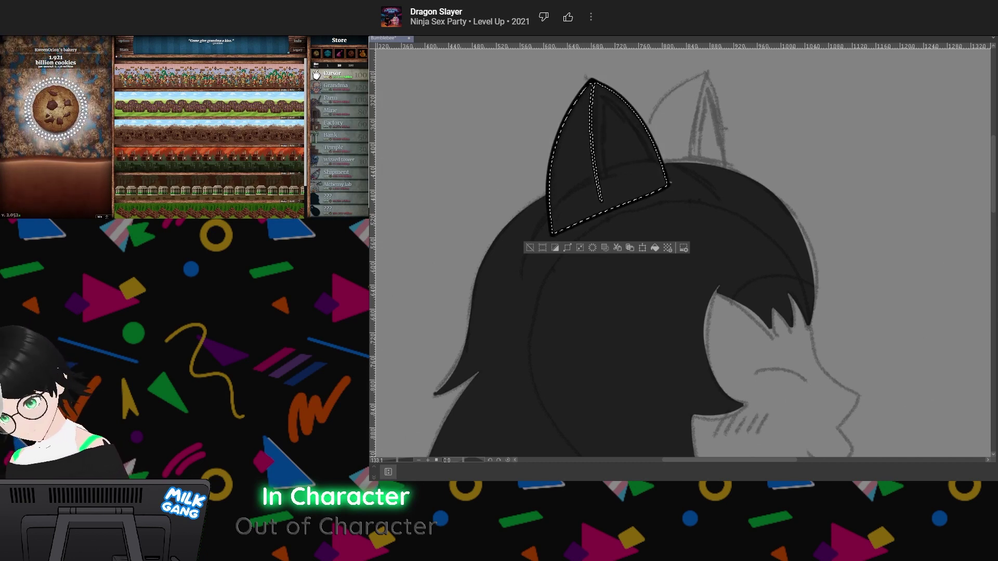
# Outline the inner ear in lighter grey, fill its expanded interior selection with that grey, and clear the selection
pyautogui.moveTo(619, 227)
pyautogui.mouseDown()
pyautogui.moveTo(605, 99)
pyautogui.moveTo(659, 178)
pyautogui.mouseUp()
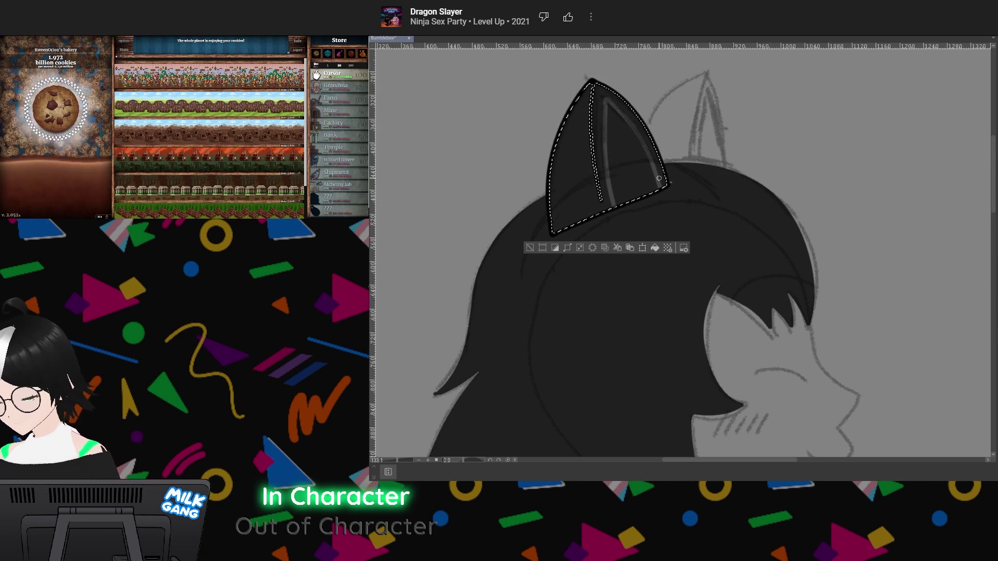
pyautogui.click(530, 248)
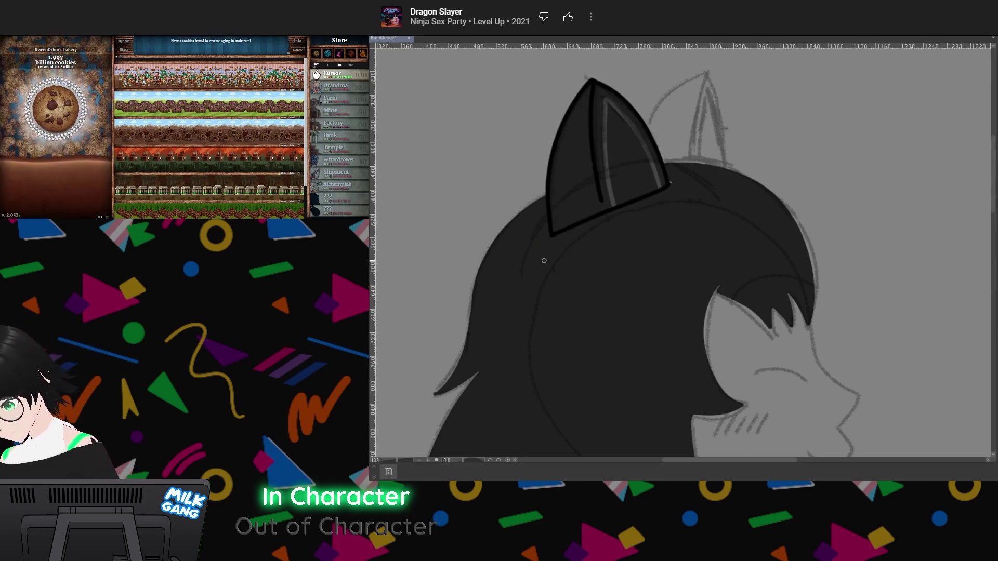
pyautogui.click(635, 175)
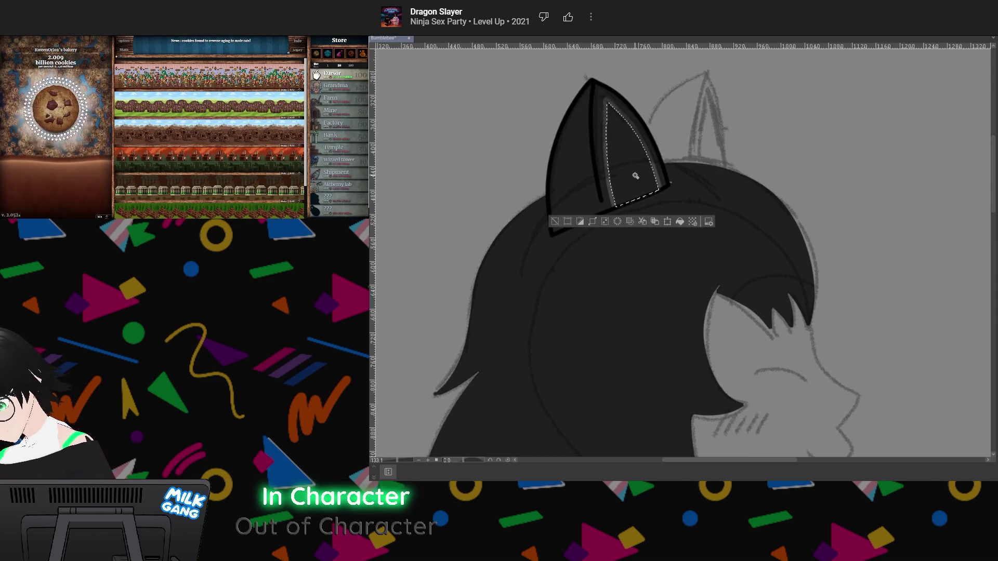
pyautogui.click(593, 222)
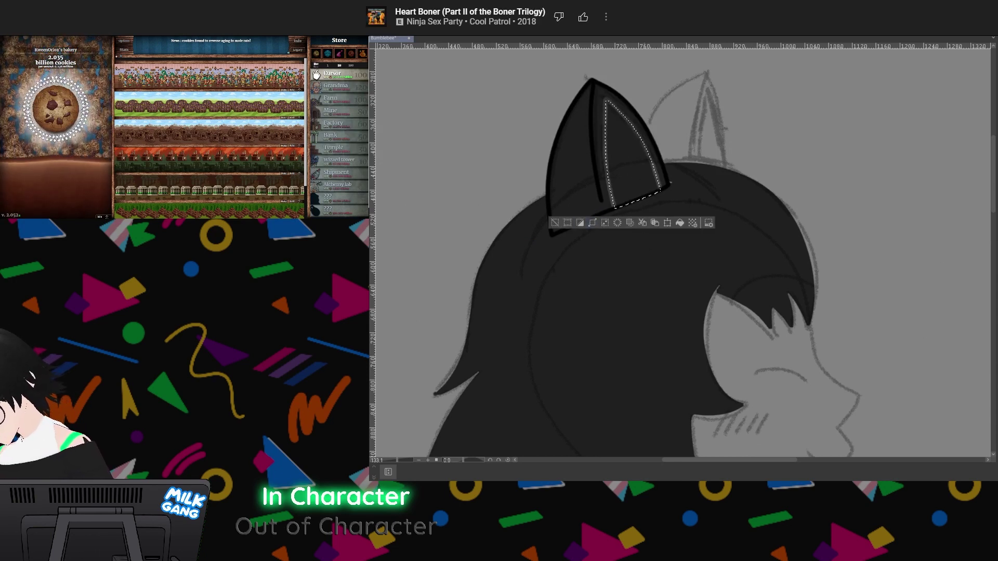
pyautogui.moveTo(621, 86); pyautogui.dragTo(780, 291)
pyautogui.hotkey('ctrl', 'd')
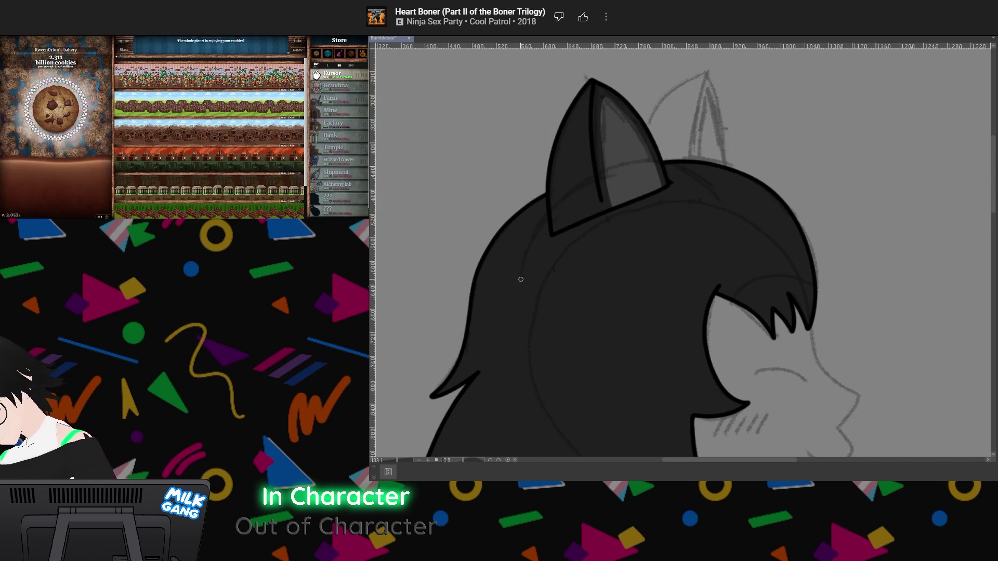
# Ink a black arc across the ear's lower part, following the sketched hair line from the back of the head to above the fringe
pyautogui.moveTo(521, 280)
pyautogui.mouseDown()
pyautogui.moveTo(538, 235)
pyautogui.moveTo(597, 175)
pyautogui.moveTo(701, 178)
pyautogui.moveTo(721, 195)
pyautogui.mouseUp()
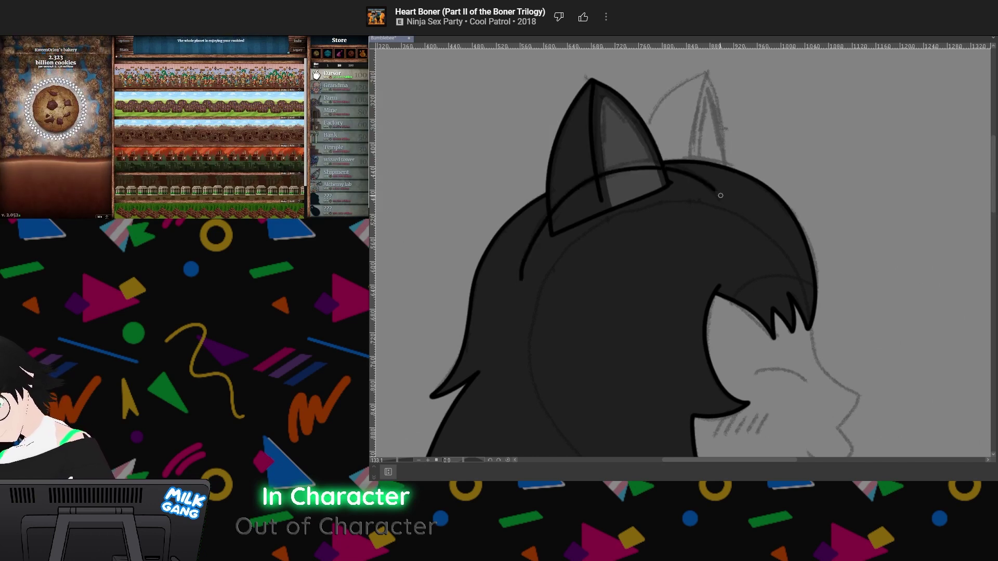
pyautogui.hotkey('ctrl', 'z')
pyautogui.hotkey('ctrl', 'z')
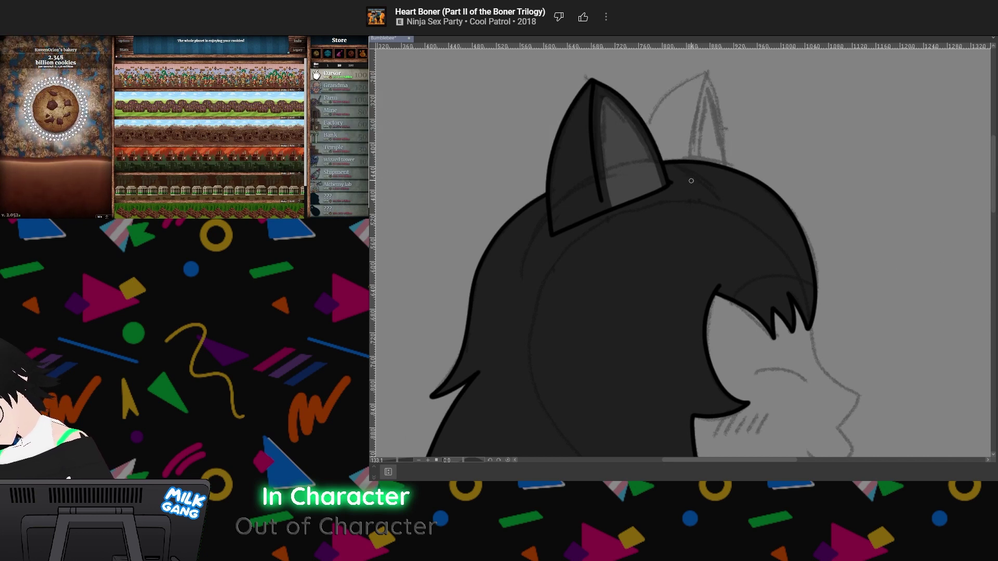
pyautogui.moveTo(718, 198)
pyautogui.mouseDown()
pyautogui.moveTo(657, 159)
pyautogui.moveTo(597, 172)
pyautogui.moveTo(543, 212)
pyautogui.moveTo(513, 276)
pyautogui.mouseUp()
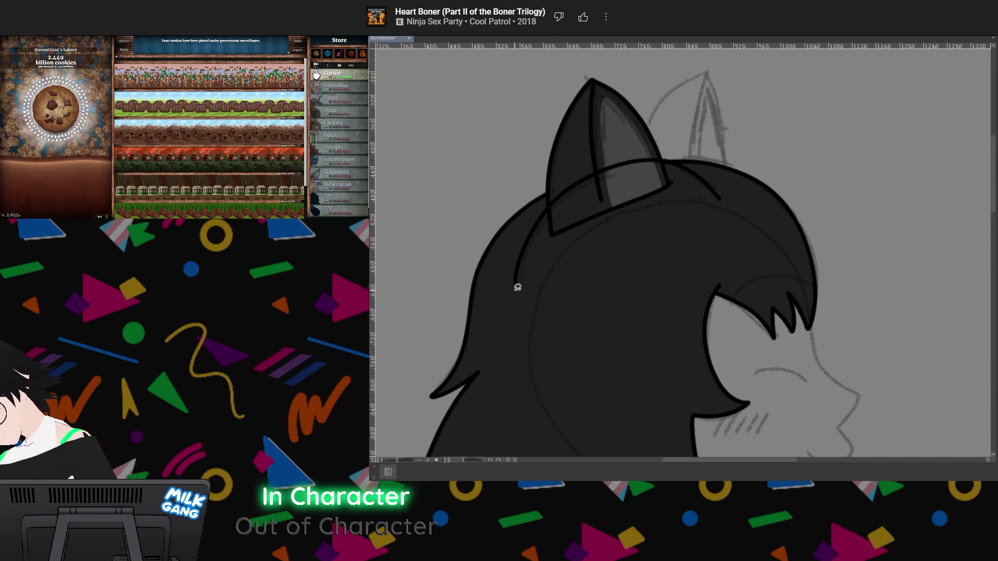
# Lasso-select the hair area beneath the arc crossing the ear's lower part and hide the ear artwork
pyautogui.moveTo(517, 287)
pyautogui.mouseDown()
pyautogui.moveTo(536, 225)
pyautogui.moveTo(584, 178)
pyautogui.mouseUp()
pyautogui.moveTo(598, 172)
pyautogui.mouseDown()
pyautogui.moveTo(664, 160)
pyautogui.moveTo(724, 207)
pyautogui.mouseUp()
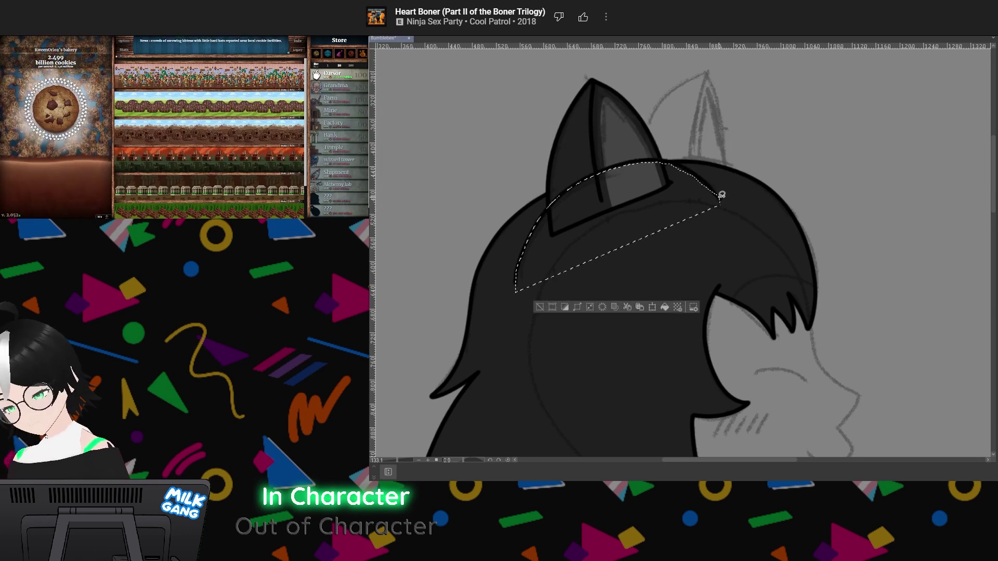
pyautogui.scroll(2, 677, 137)
pyautogui.scroll(2, 661, 146)
pyautogui.scroll(2, 753, 163)
pyautogui.scroll(-4, 613, 157)
pyautogui.scroll(4, 444, 142)
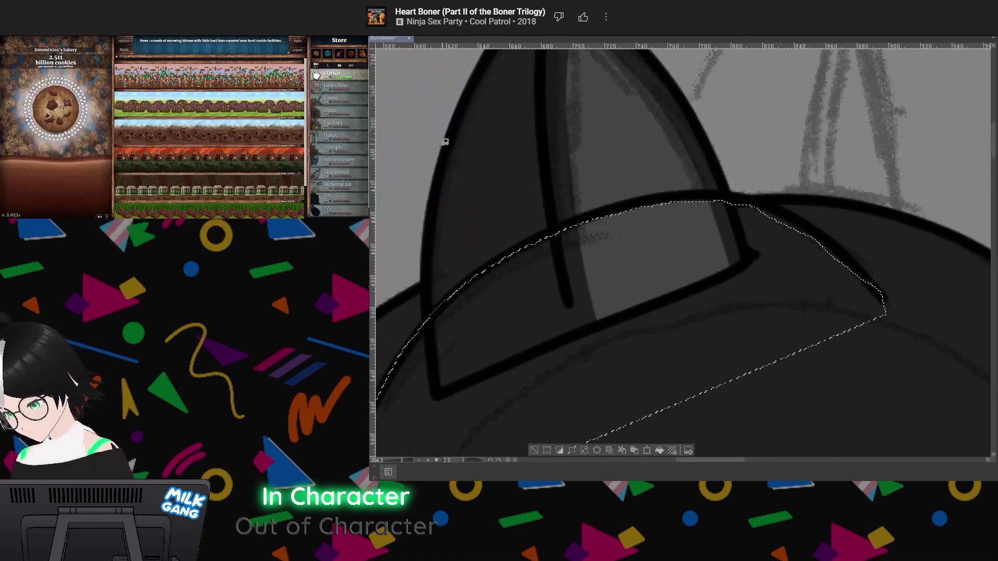
pyautogui.scroll(1, 464, 197)
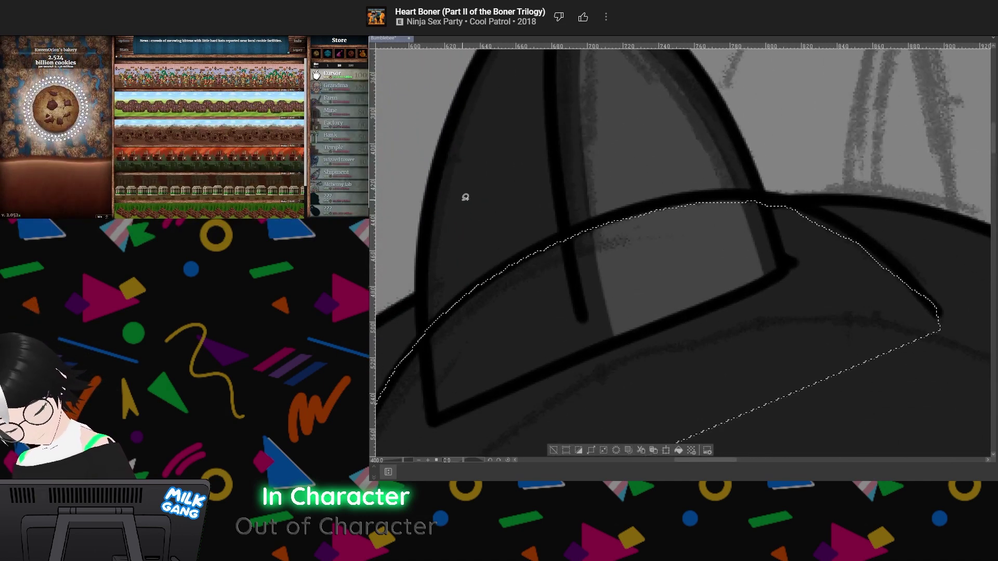
pyautogui.press('Delete')
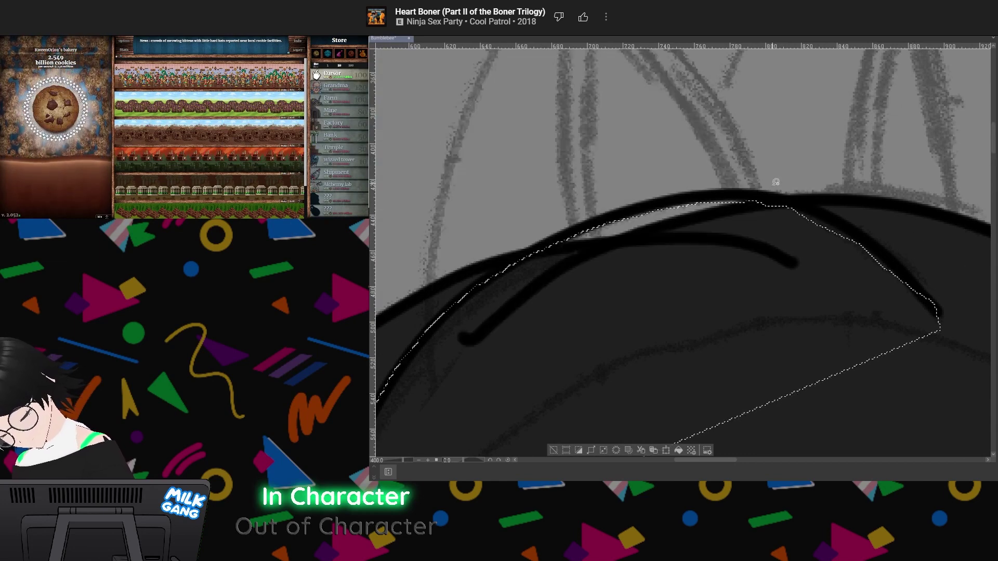
# Extend the lasso selection along the arc's upper edge so its boundary follows the black line from back to fringe
pyautogui.moveTo(483, 318); pyautogui.dragTo(512, 275)
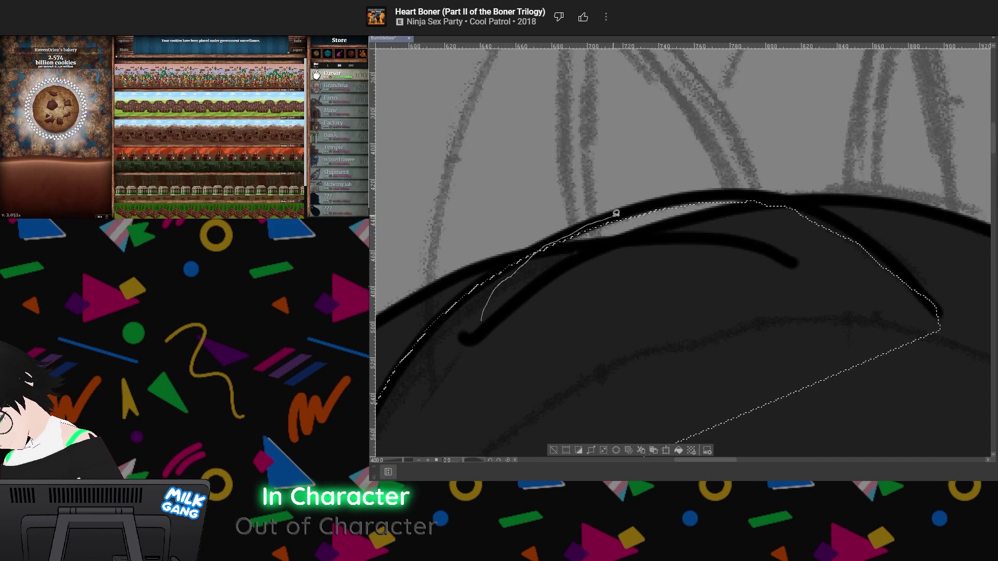
pyautogui.moveTo(742, 232); pyautogui.dragTo(726, 289)
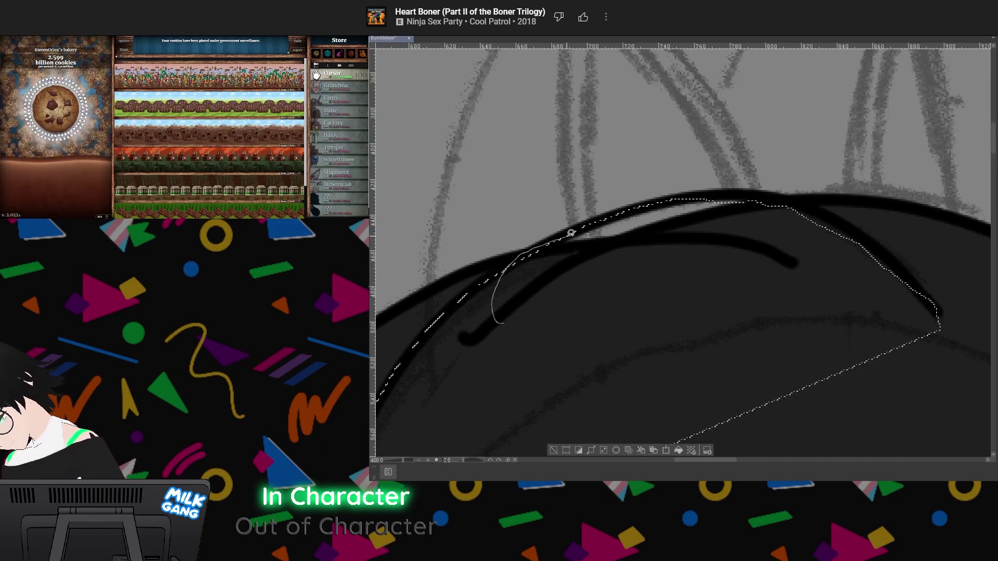
pyautogui.hotkey('ctrl', 'z')
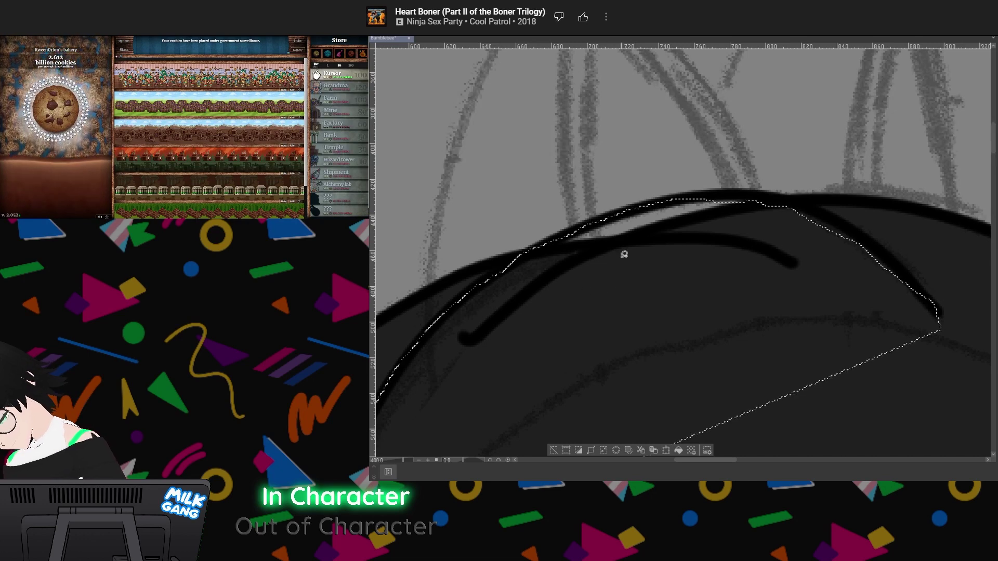
pyautogui.moveTo(669, 203)
pyautogui.mouseDown()
pyautogui.moveTo(773, 200)
pyautogui.moveTo(740, 216)
pyautogui.mouseUp()
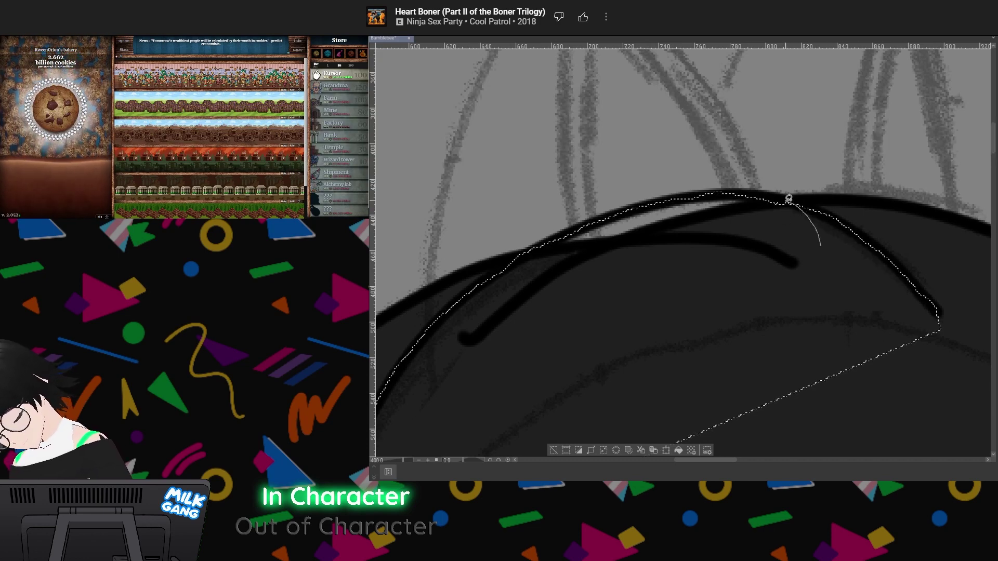
pyautogui.moveTo(721, 221); pyautogui.dragTo(705, 275)
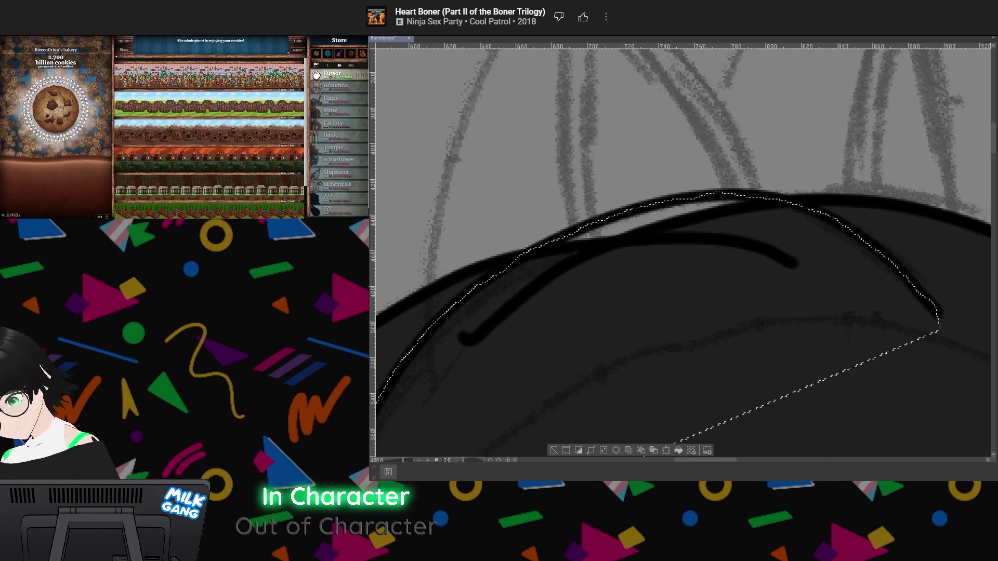
# Fill the selected area with the hair's very dark grey, covering the gap and stray black lines, and clear the selection
pyautogui.hotkey('alt', 'BackSpace')
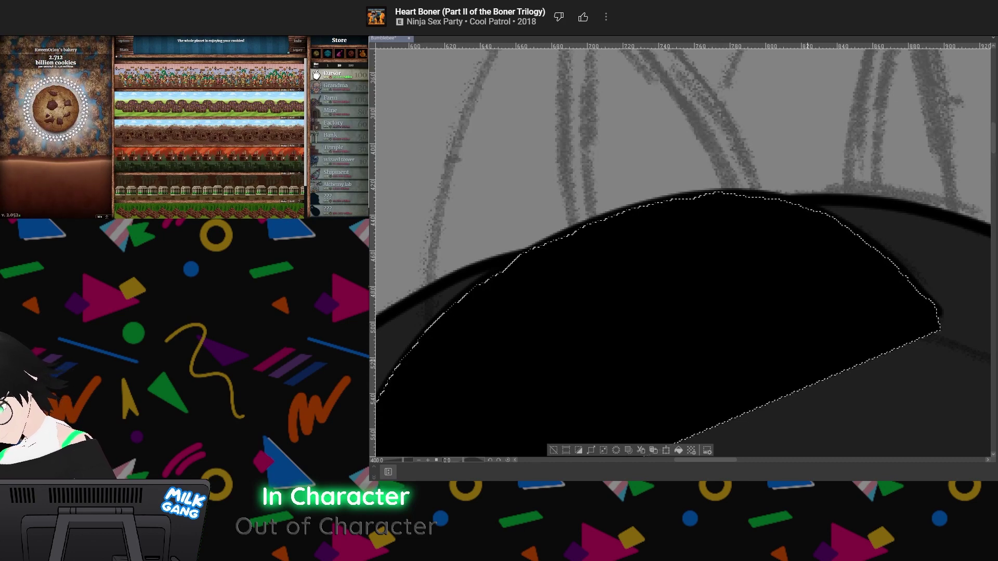
pyautogui.hotkey('ctrl', 'z')
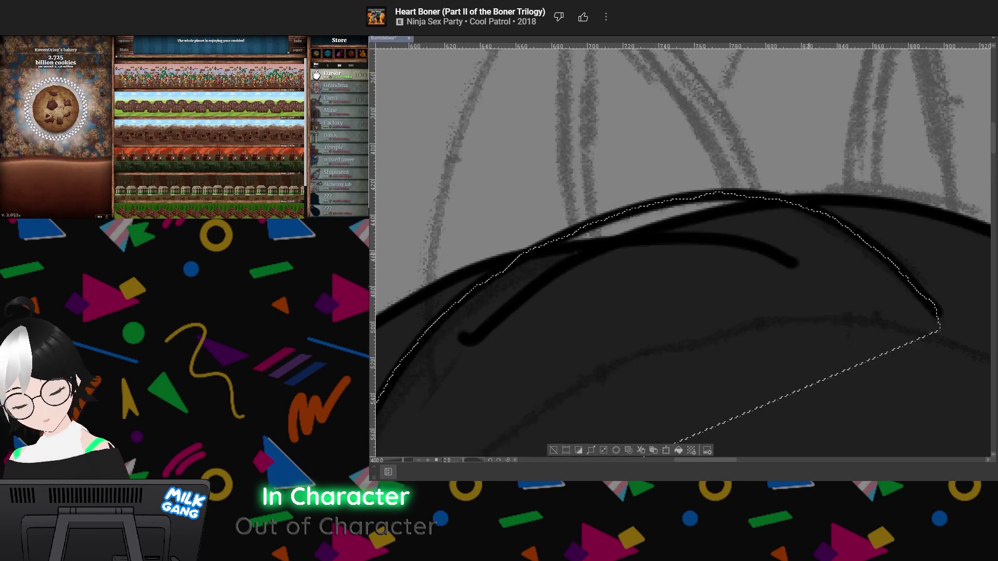
pyautogui.press('Delete')
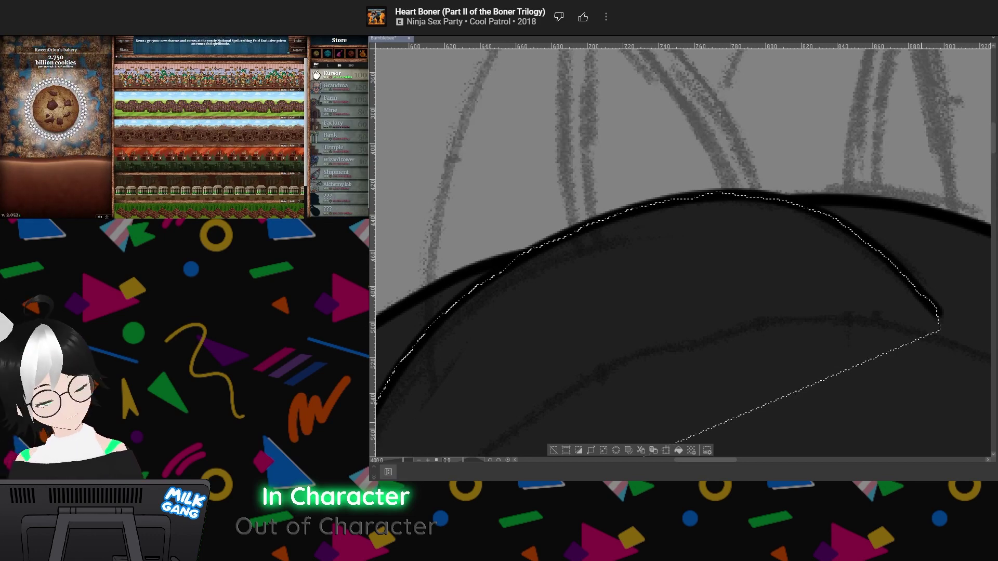
pyautogui.scroll(-6, 639, 327)
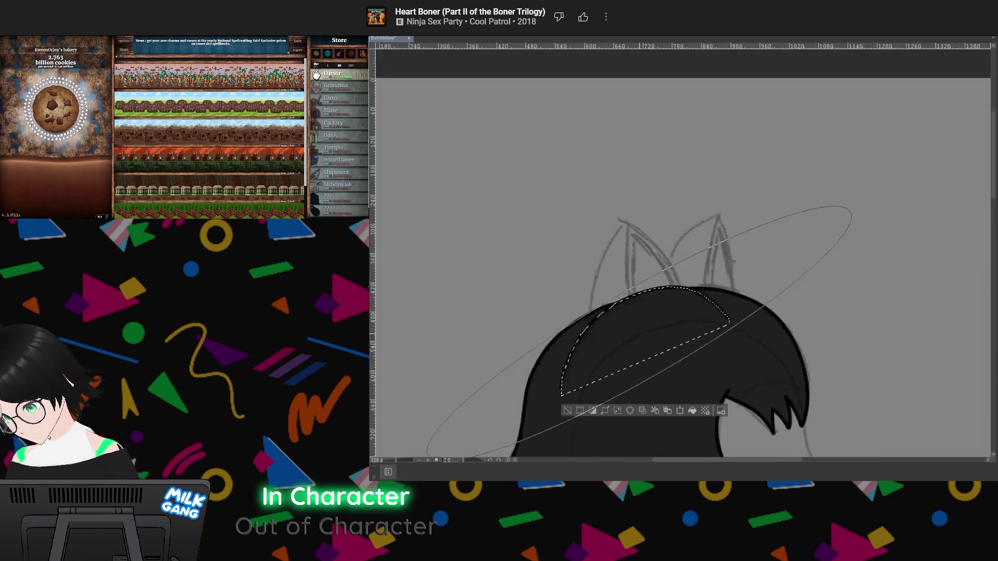
pyautogui.scroll(3, 645, 322)
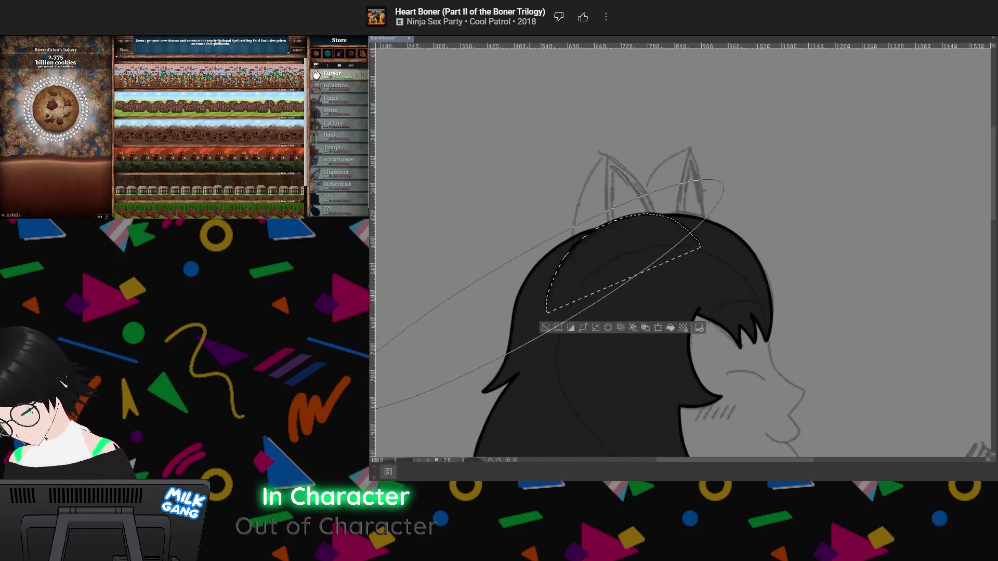
pyautogui.hotkey('ctrl', 'd')
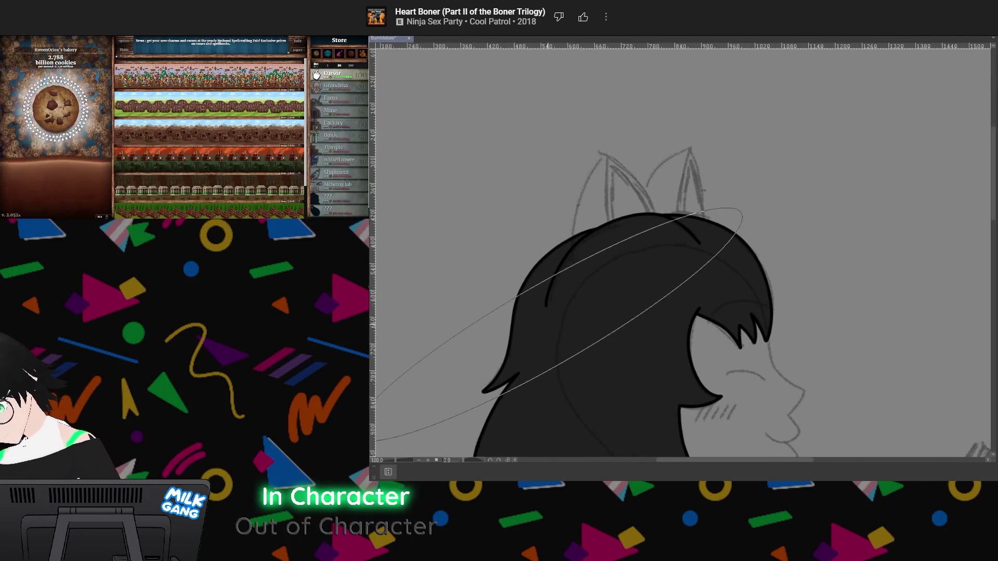
pyautogui.hotkey('ctrl', 'd')
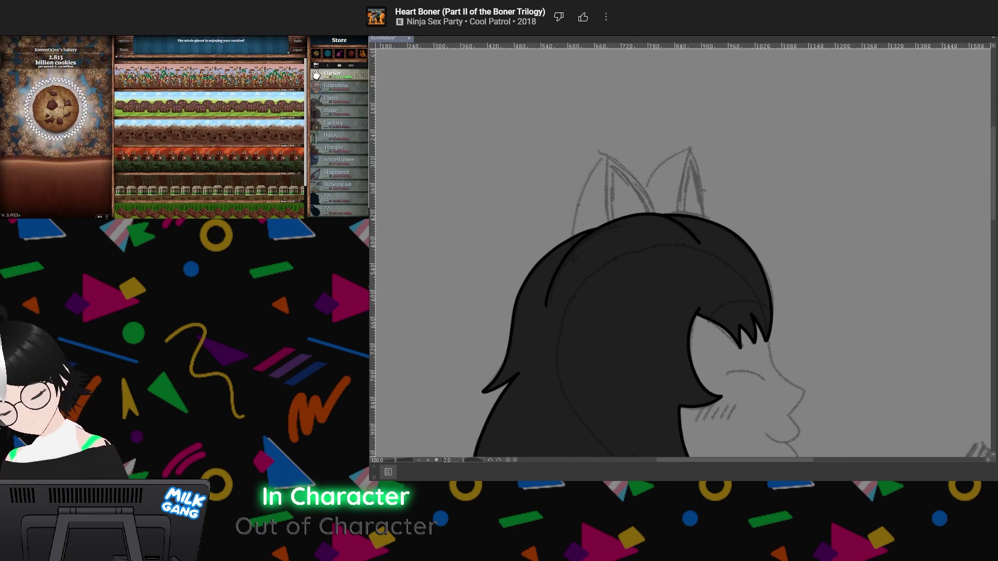
# Show the inked ear again and hide the sketch to check where the ear meets the hair
pyautogui.hotkey('ctrl', 'z')
pyautogui.hotkey('ctrl', 'z')
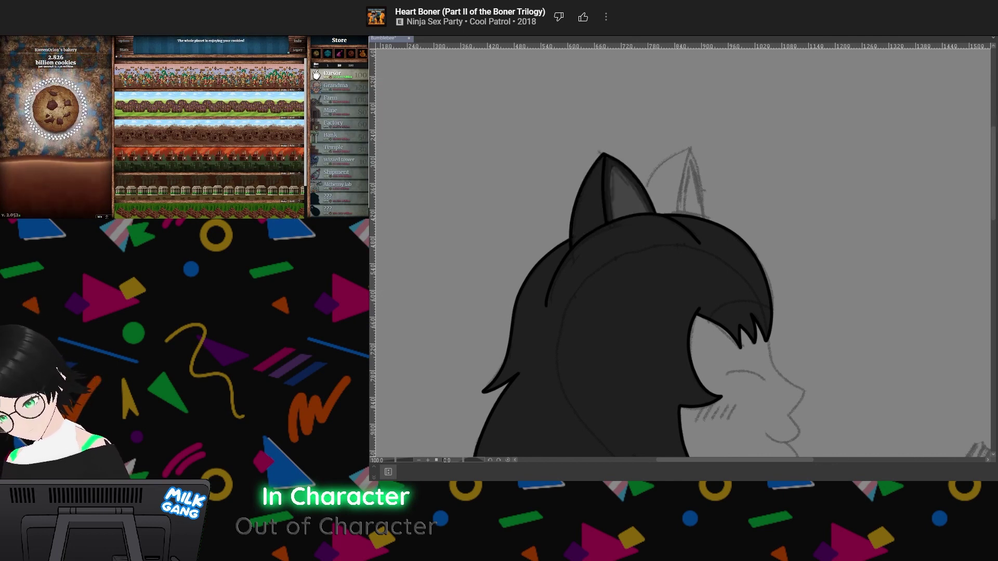
pyautogui.hotkey('ctrl', 'z')
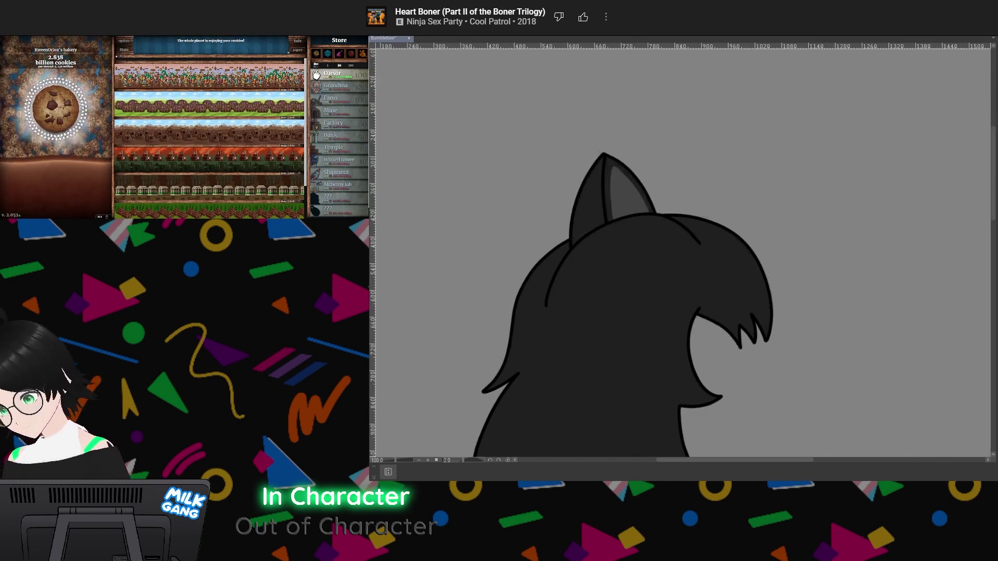
pyautogui.scroll(-6, 625, 201)
pyautogui.scroll(4, 637, 229)
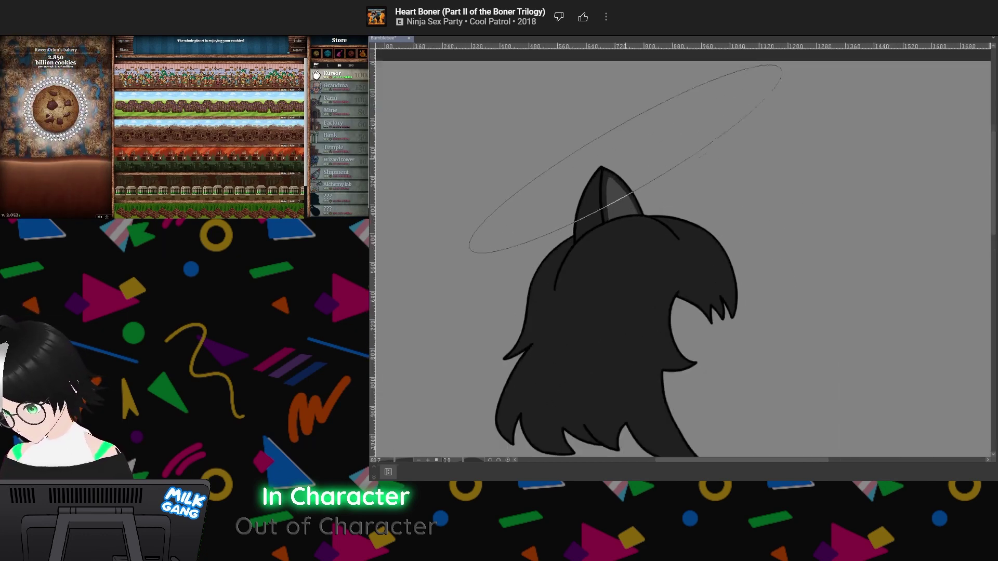
pyautogui.scroll(4, 634, 160)
pyautogui.scroll(-6, 654, 201)
pyautogui.scroll(3, 669, 191)
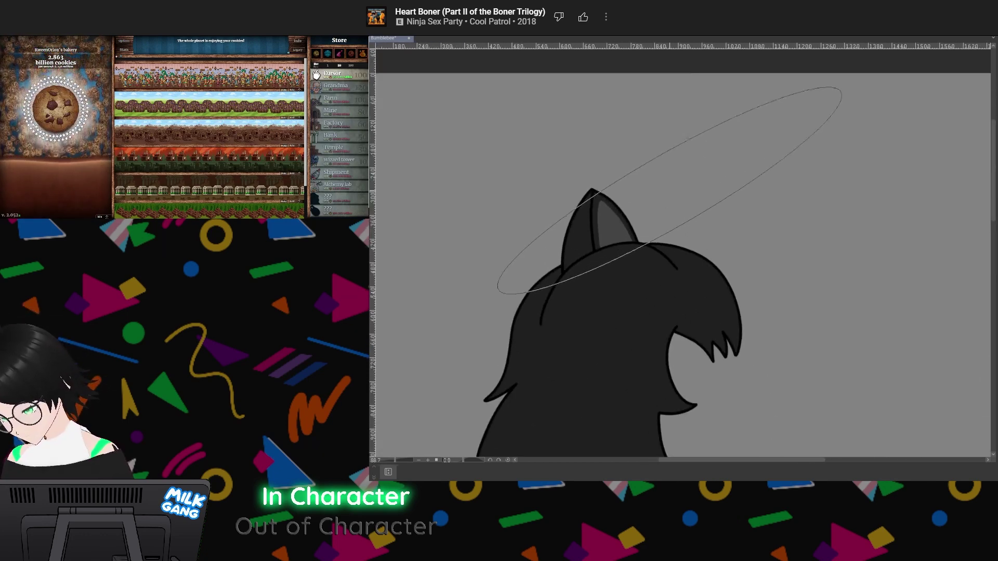
pyautogui.scroll(2, 681, 249)
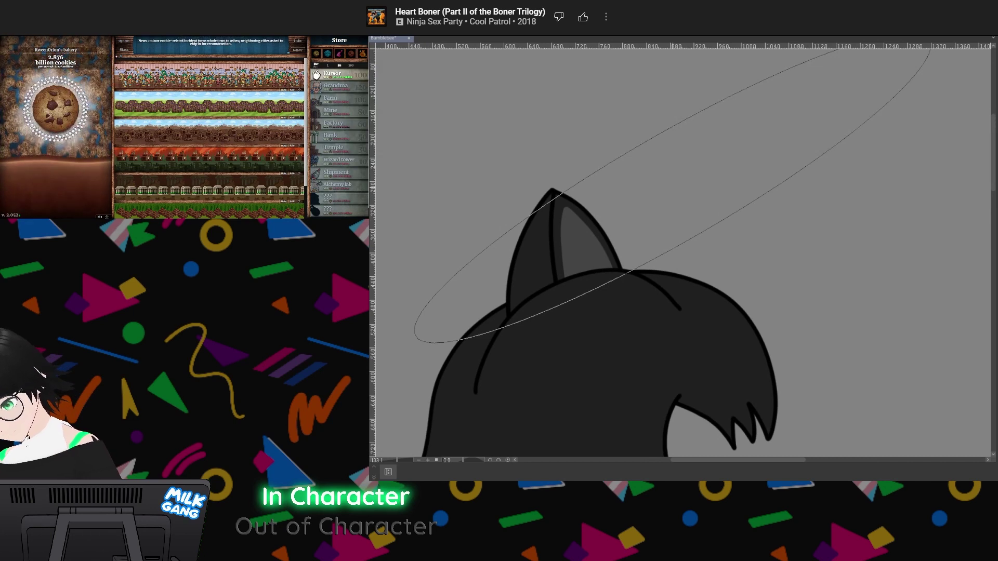
# Undo the small black mark on the hair below the ear and clear the selection
pyautogui.hotkey('ctrl', 'z')
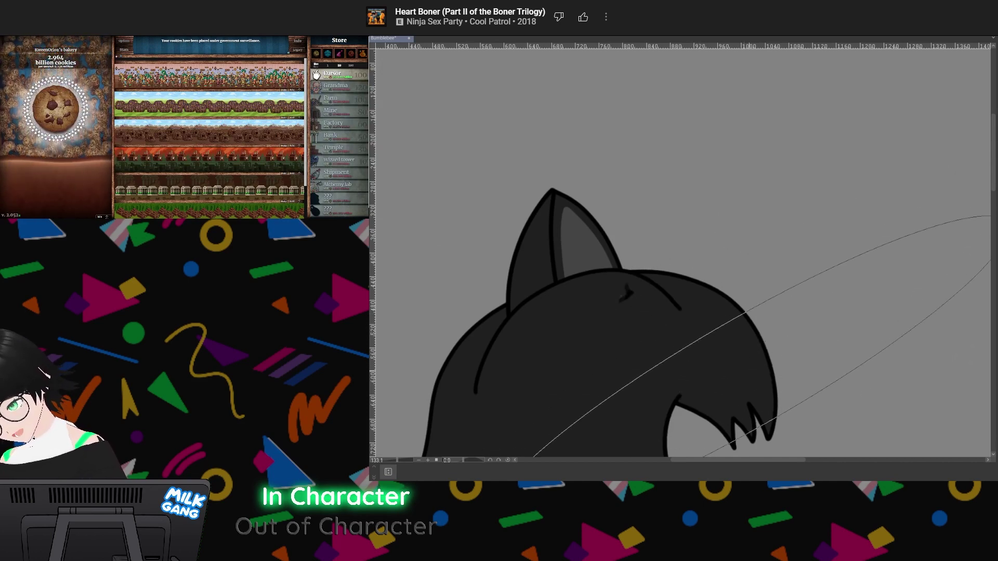
pyautogui.hotkey('ctrl', 'z')
pyautogui.hotkey('ctrl', 'z')
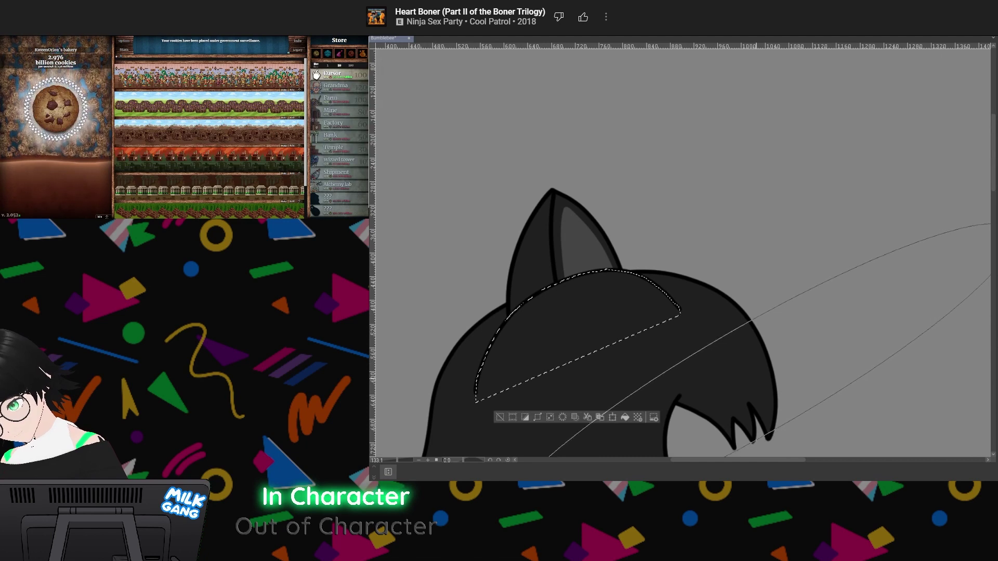
pyautogui.hotkey('ctrl', 'z')
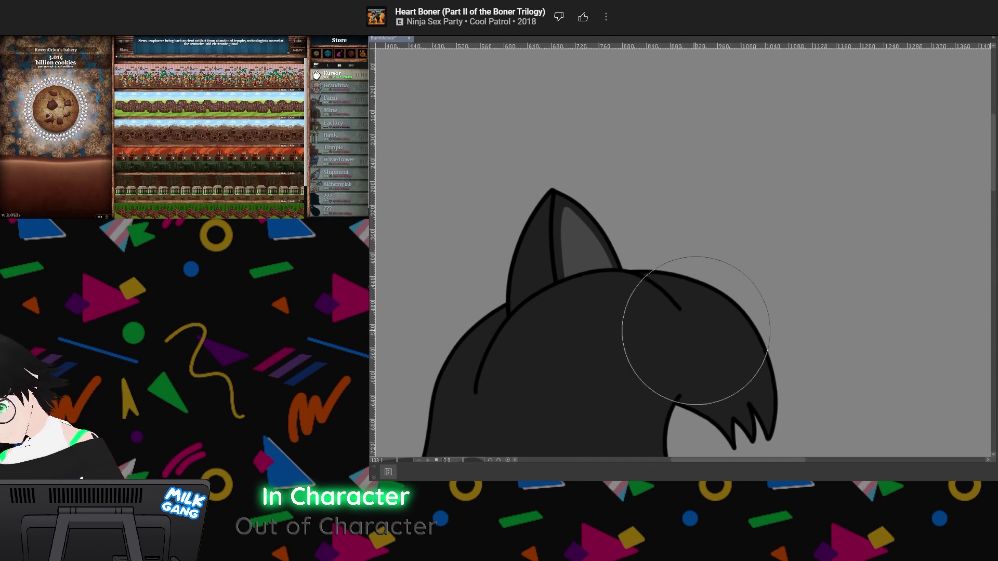
# Erase the front and back ends of the black arc inside the hair, leaving short line ends beside the ear
pyautogui.moveTo(716, 326); pyautogui.dragTo(712, 329)
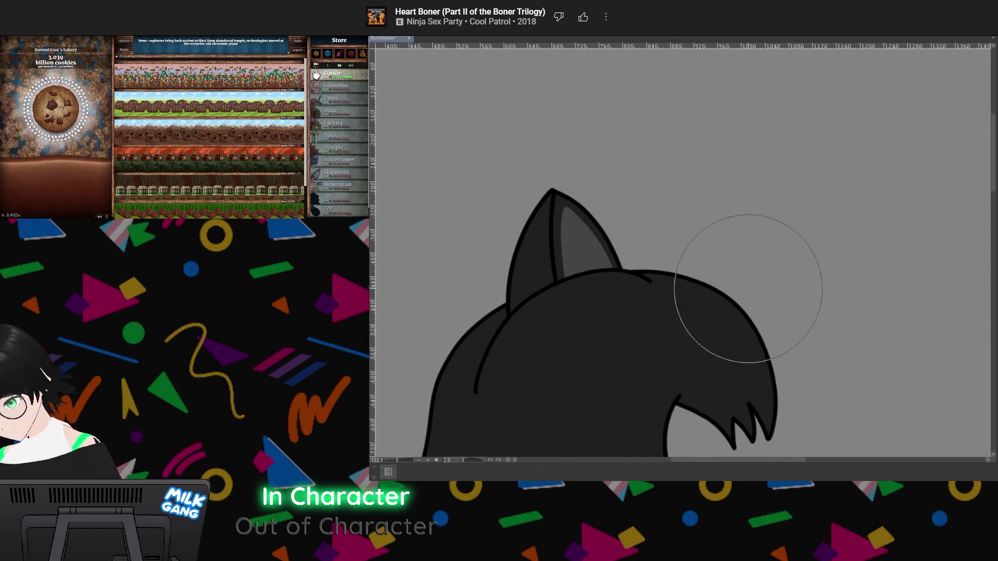
pyautogui.scroll(-5, 748, 289)
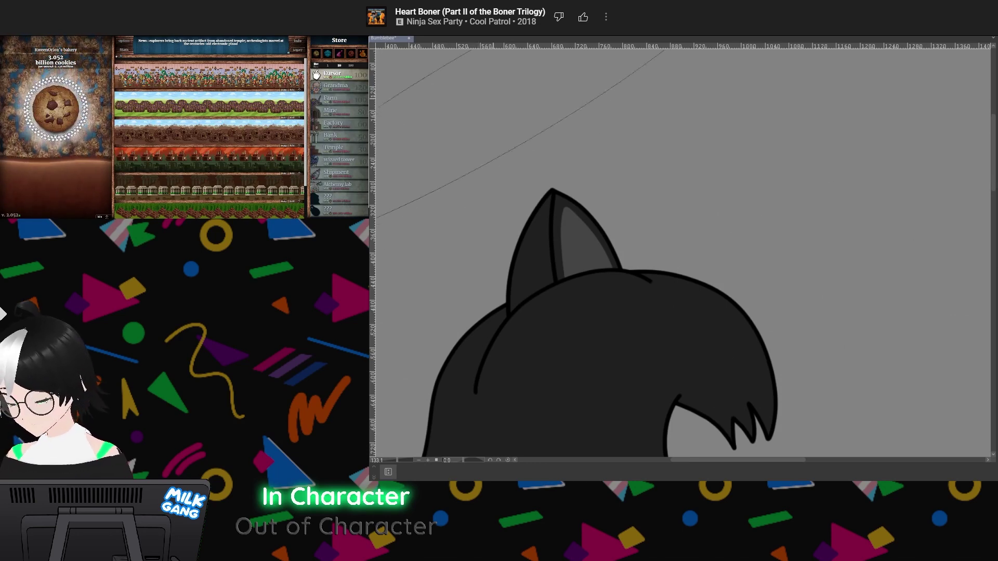
pyautogui.scroll(4, 538, 223)
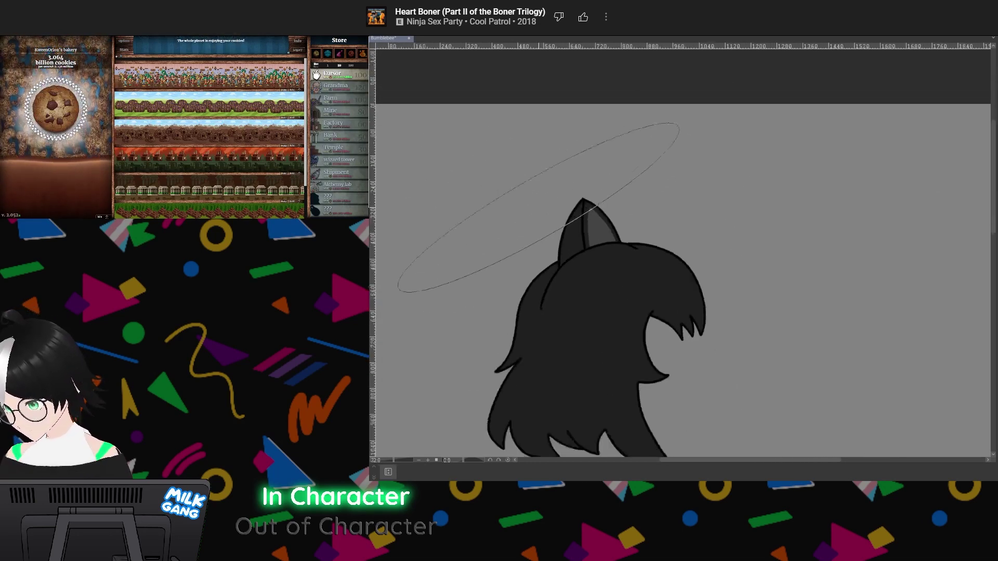
pyautogui.scroll(4, 552, 238)
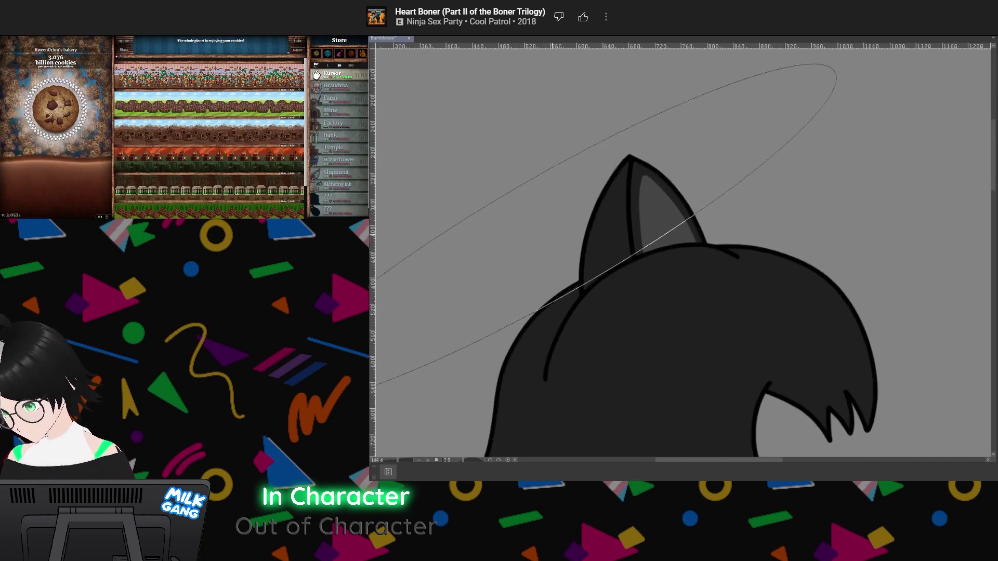
pyautogui.scroll(-4, 552, 237)
pyautogui.scroll(3, 553, 236)
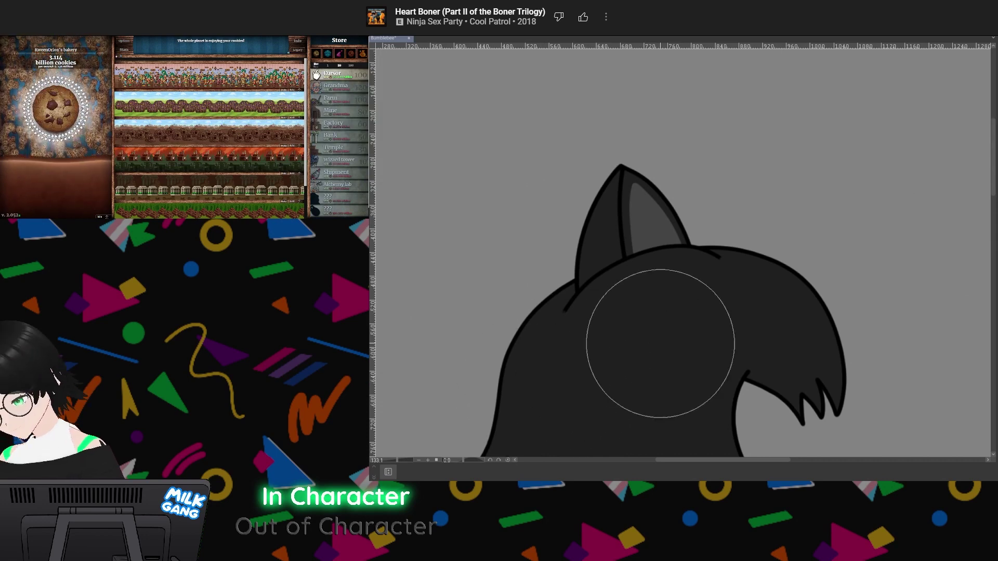
pyautogui.scroll(-5, 660, 343)
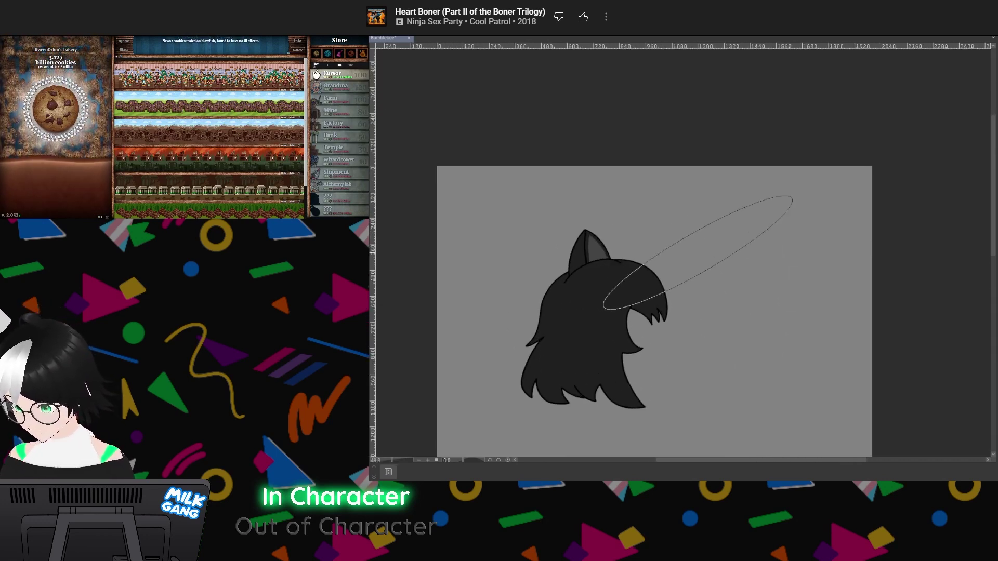
pyautogui.scroll(5, 697, 253)
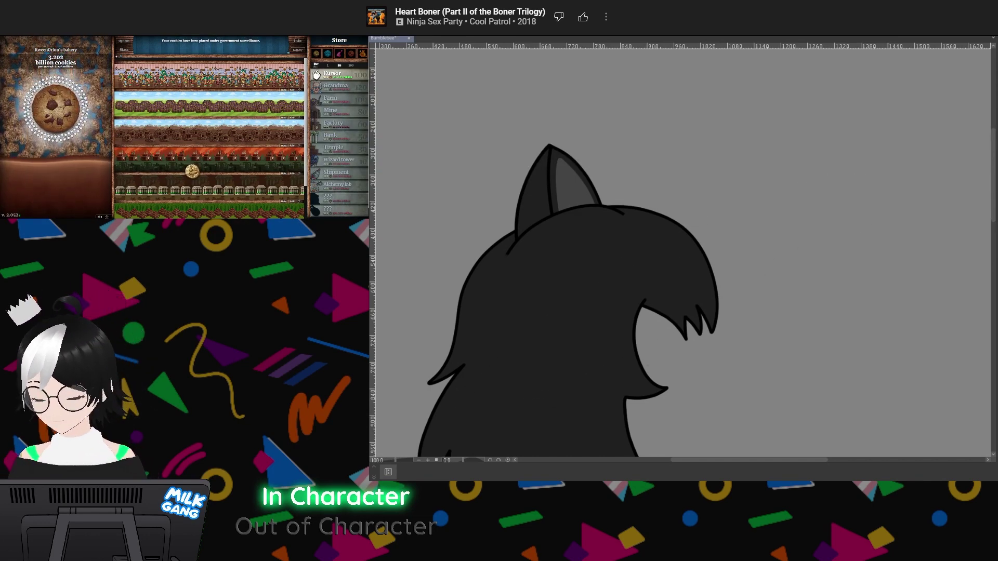
# Switch to Cookie Clicker, collect the golden cookie, and open and close the game's statistics
pyautogui.click(193, 172)
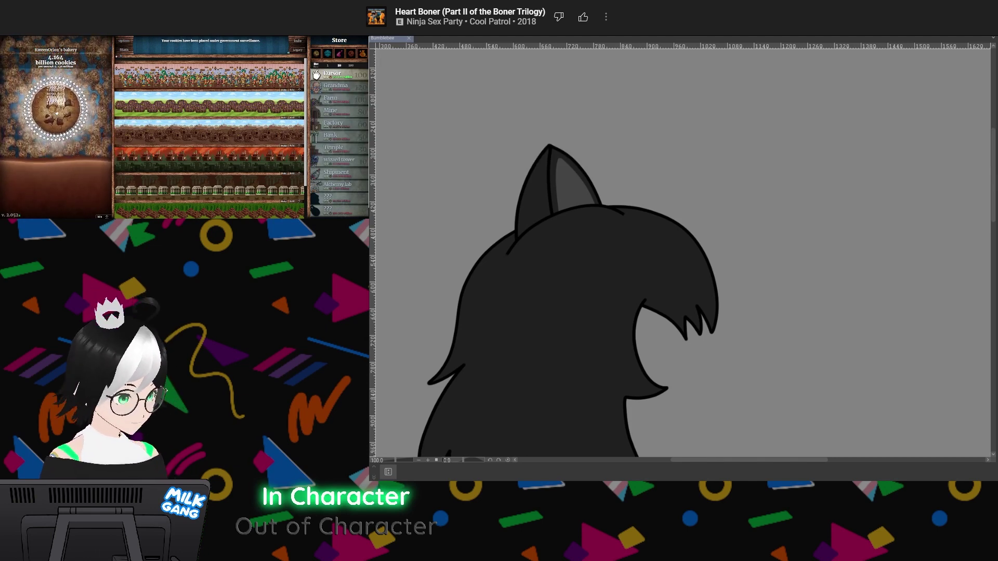
pyautogui.click(130, 53)
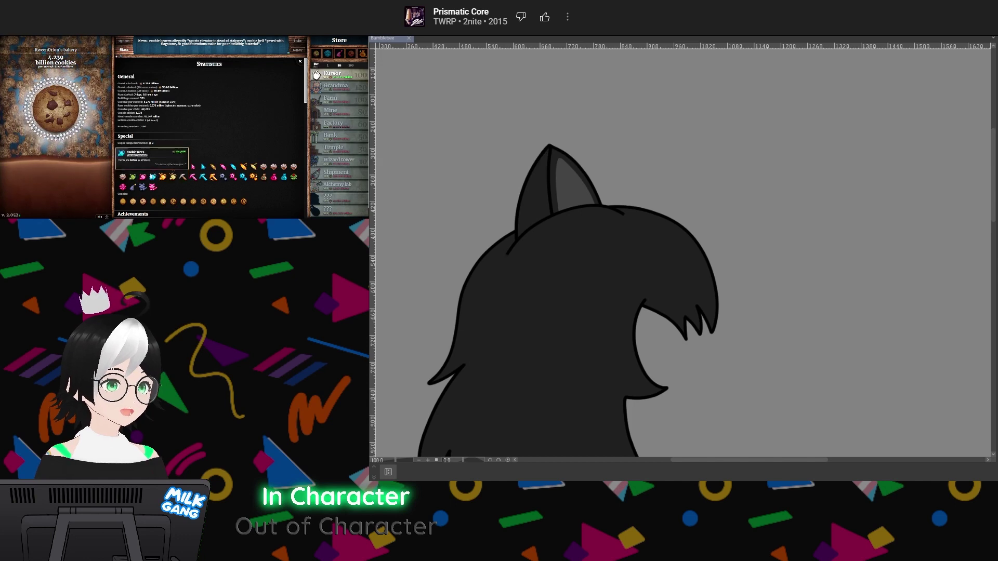
pyautogui.click(129, 52)
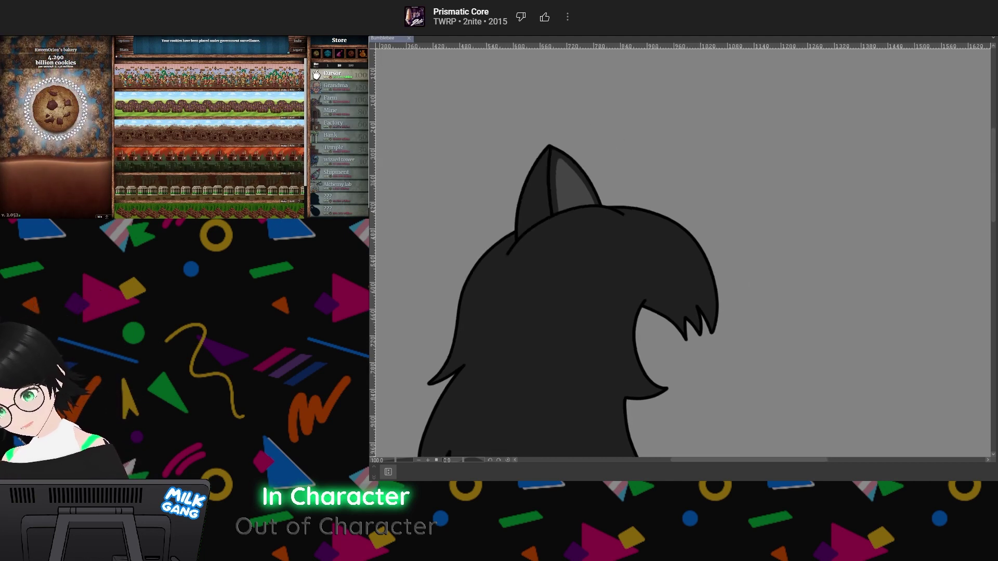
# Return to the drawing and show the sketch again around the inked hair and ear
pyautogui.moveTo(624, 301)
pyautogui.mouseDown()
pyautogui.moveTo(693, 221)
pyautogui.moveTo(673, 214)
pyautogui.mouseUp()
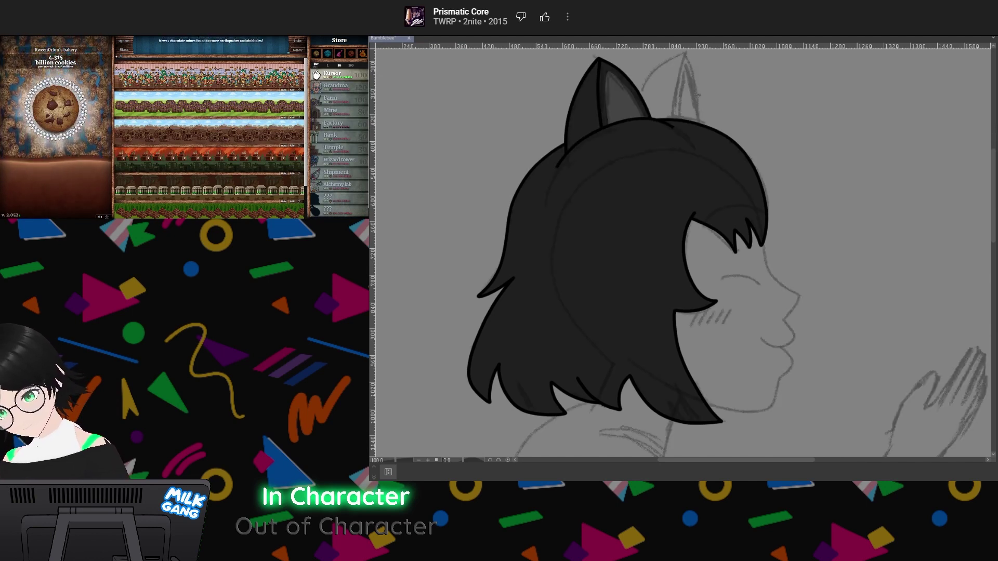
# Ink the outline of the second cat ear over the sketch, including its rear curve, inner fold line and front edge
pyautogui.moveTo(671, 250); pyautogui.dragTo(696, 281)
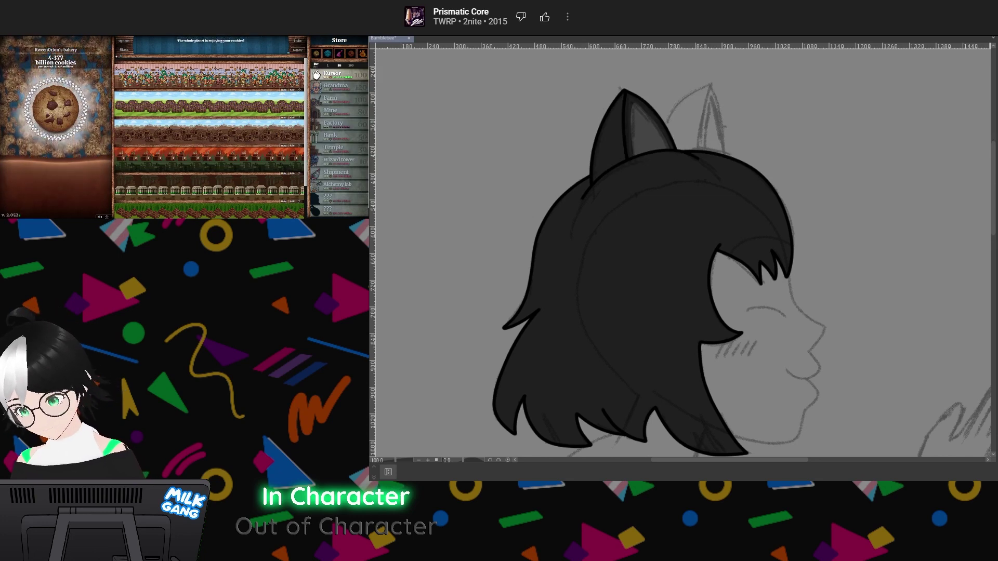
pyautogui.scroll(3, 722, 104)
pyautogui.scroll(-4, 731, 107)
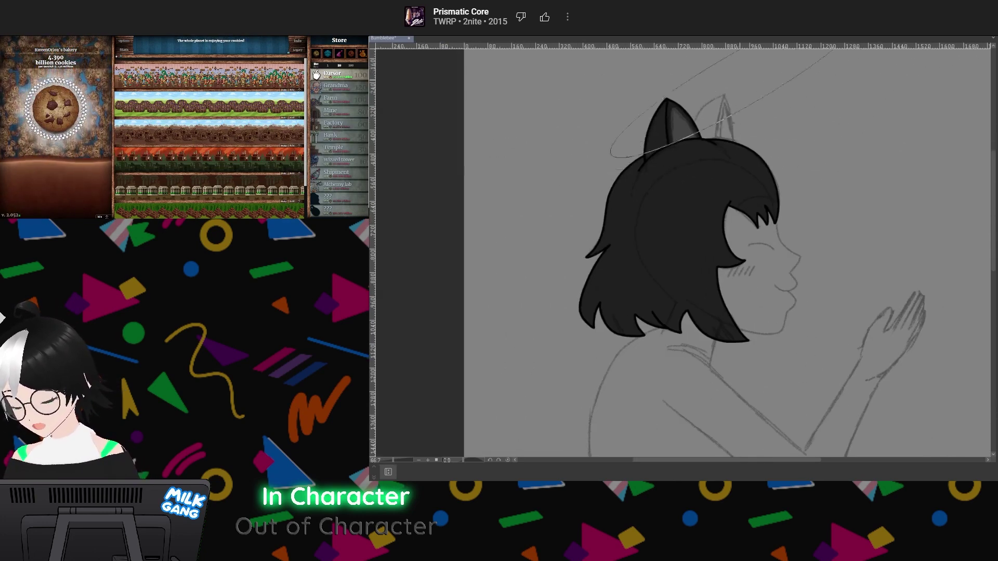
pyautogui.scroll(5, 742, 67)
pyautogui.hotkey('ctrl', 'z')
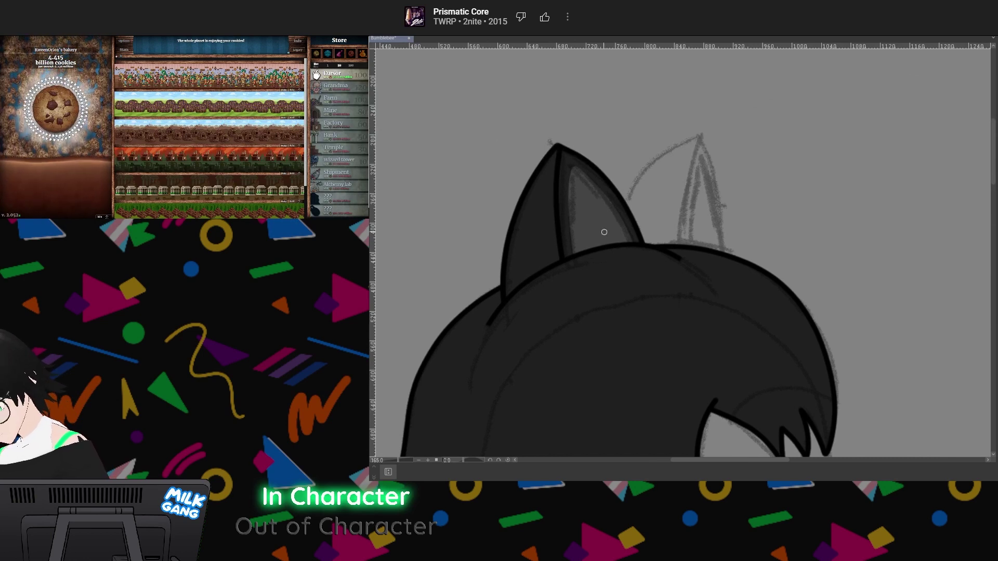
pyautogui.moveTo(623, 199)
pyautogui.mouseDown()
pyautogui.moveTo(664, 152)
pyautogui.moveTo(699, 136)
pyautogui.moveTo(677, 245)
pyautogui.mouseUp()
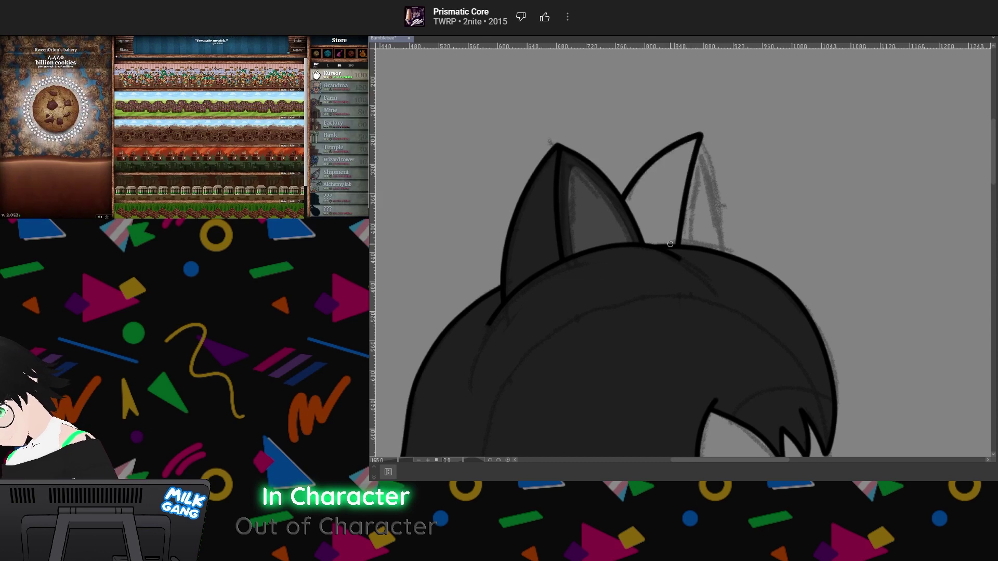
pyautogui.moveTo(704, 136); pyautogui.dragTo(722, 251)
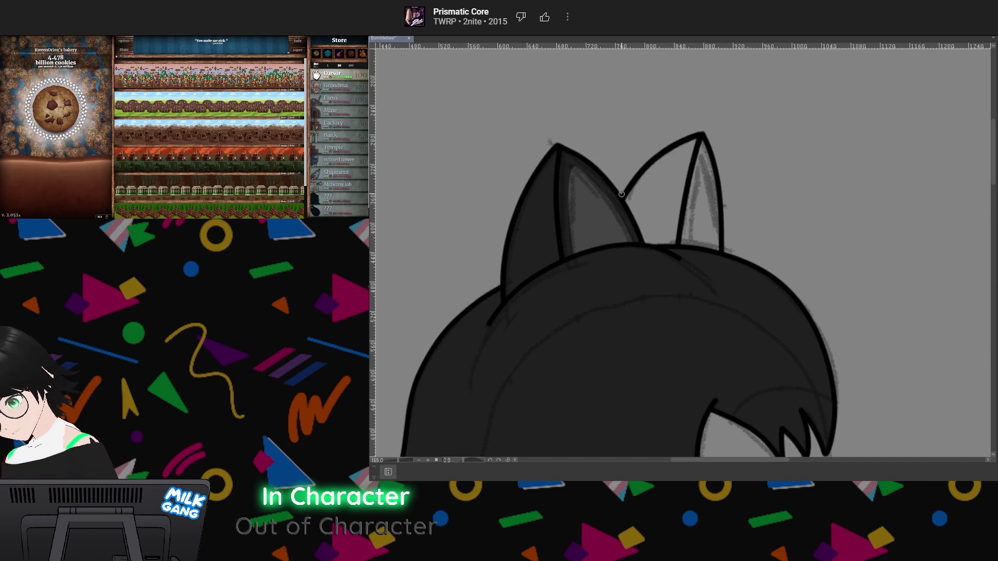
# Select both areas inside the second ear's outline and expand the selection slightly under the linework
pyautogui.moveTo(670, 183); pyautogui.dragTo(678, 192)
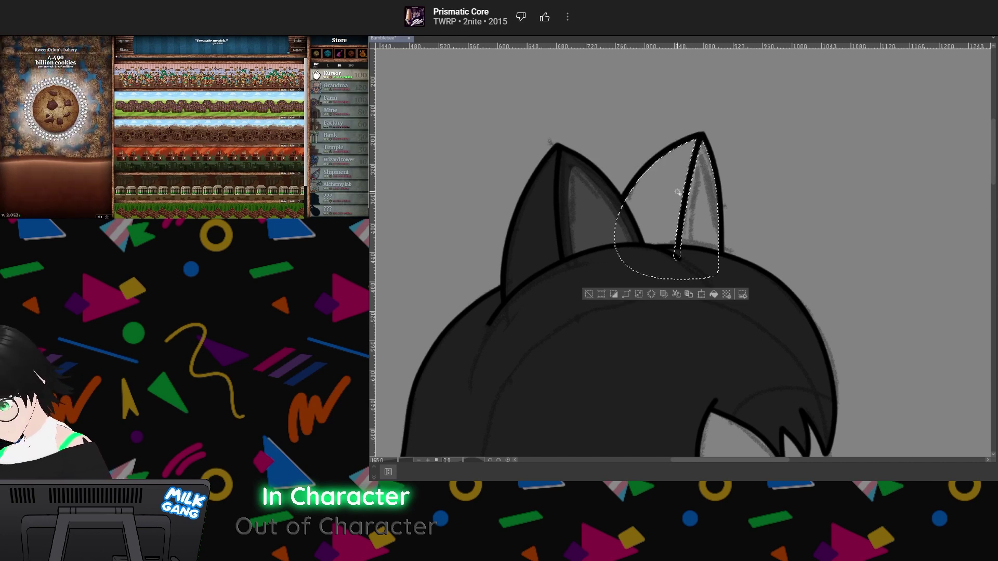
pyautogui.click(628, 294)
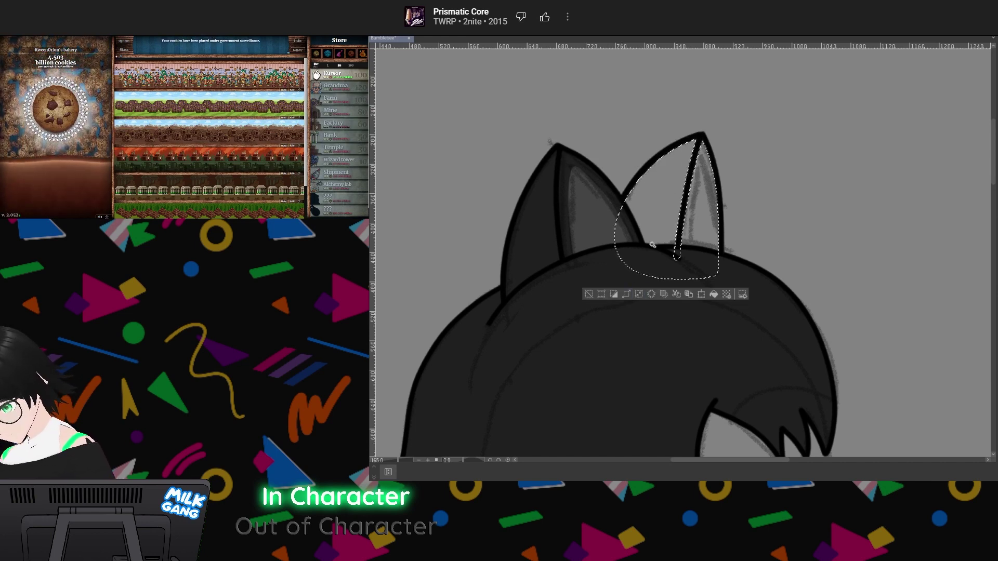
pyautogui.click(689, 241)
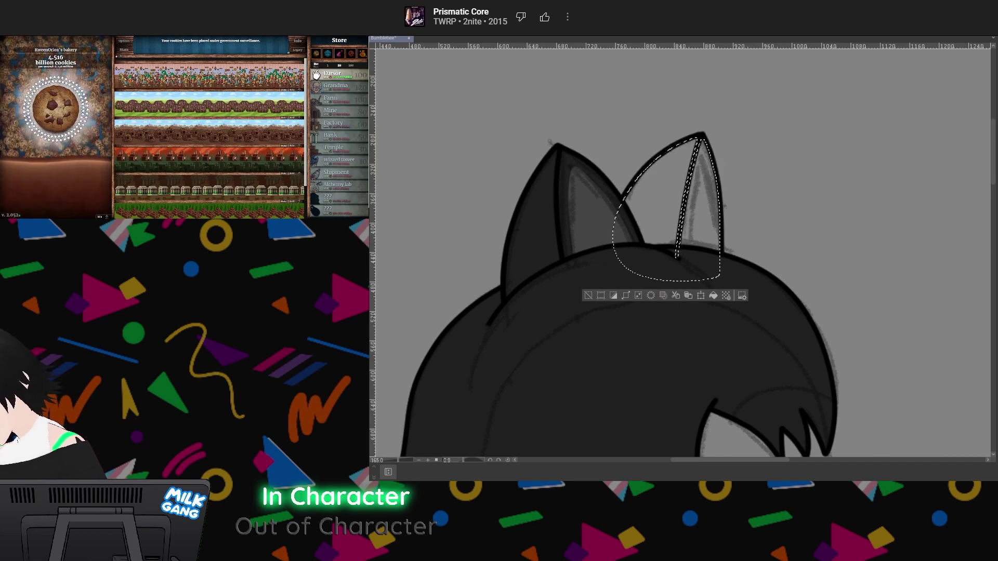
# Try painting the second ear in the hair's dark colour and outlining its inner ear in lighter grey
pyautogui.keyDown('alt'); pyautogui.click(636, 357); pyautogui.keyUp('alt')
pyautogui.moveTo(623, 162); pyautogui.dragTo(709, 273)
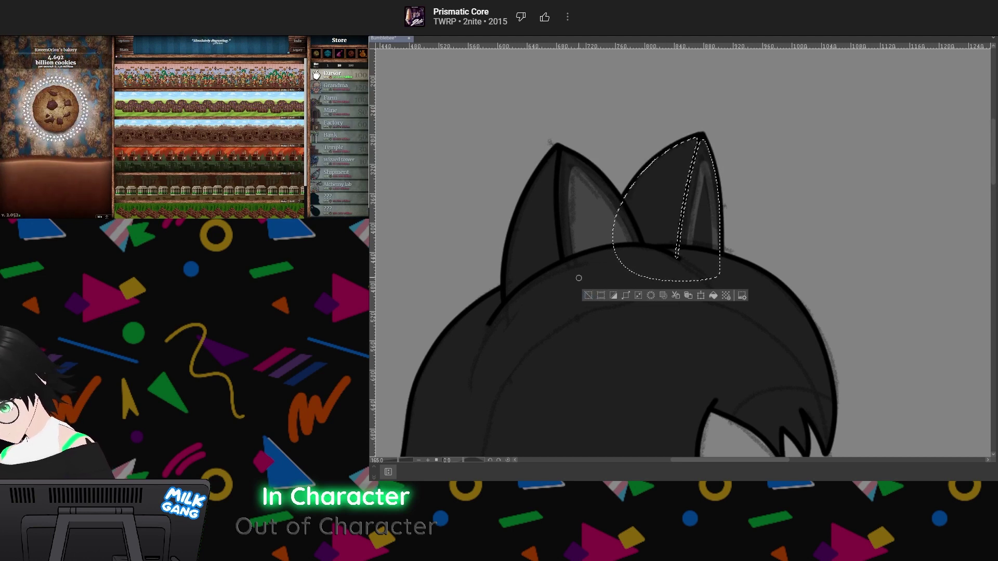
pyautogui.click(590, 295)
pyautogui.click(711, 234)
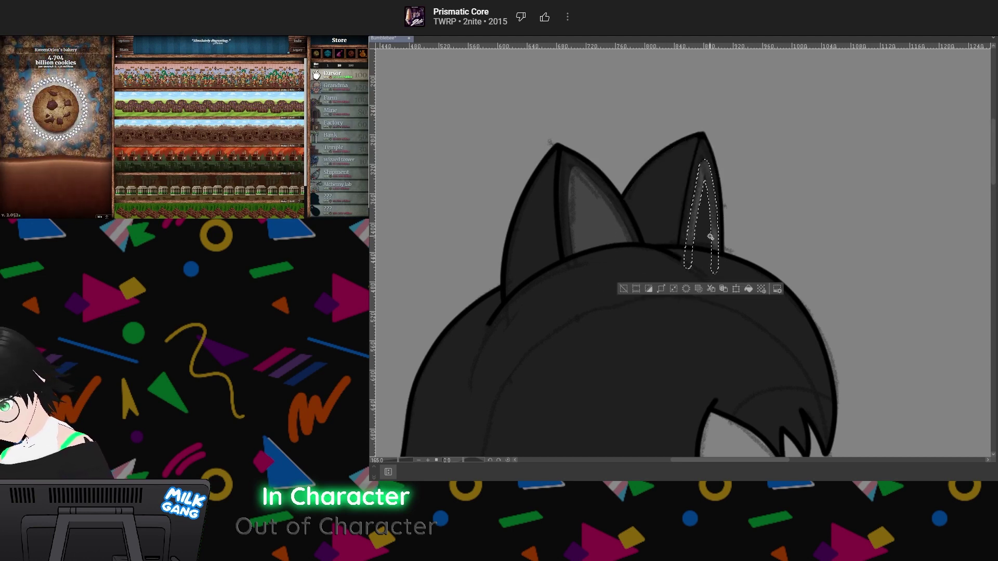
pyautogui.click(623, 289)
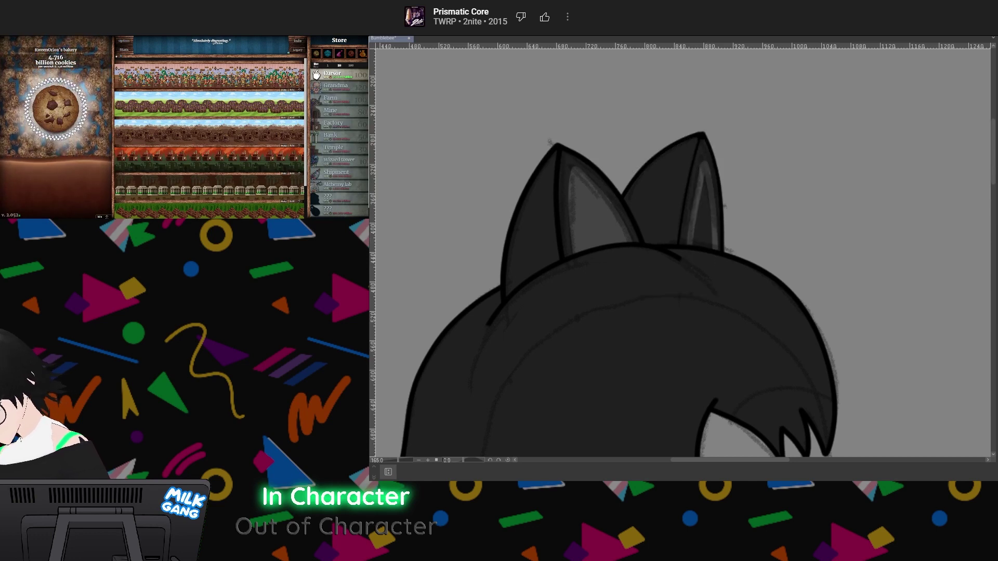
# Try filling the second ear's inner area with lighter grey inside an expanded selection, and clear the selection
pyautogui.moveTo(710, 228); pyautogui.dragTo(720, 219)
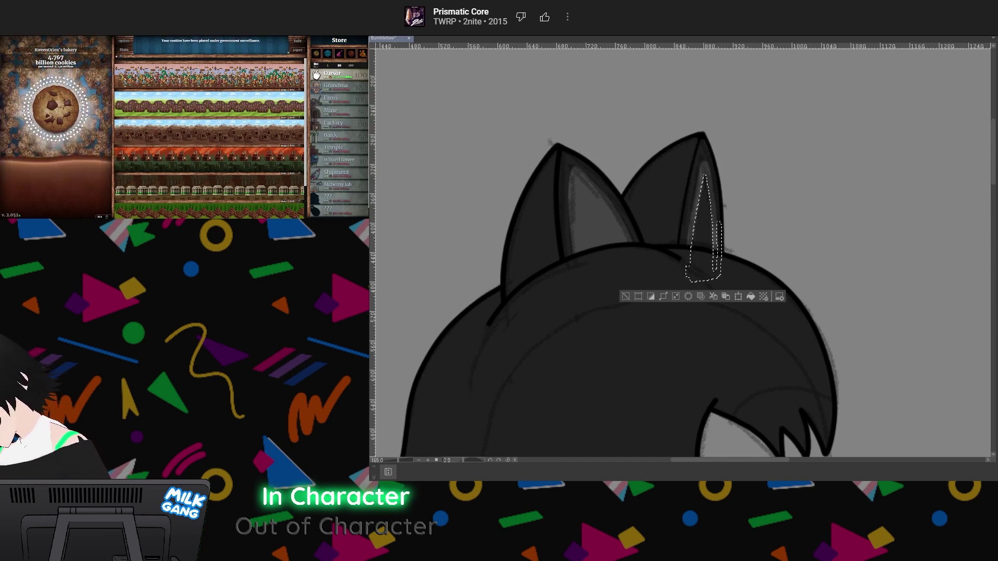
pyautogui.click(652, 241)
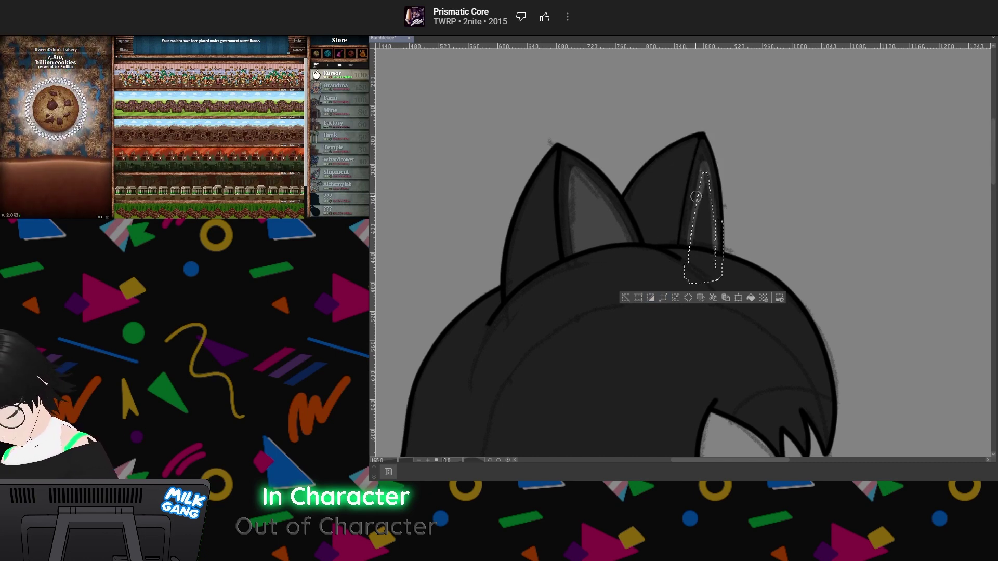
pyautogui.moveTo(696, 196)
pyautogui.mouseDown()
pyautogui.moveTo(686, 264)
pyautogui.moveTo(706, 208)
pyautogui.moveTo(709, 237)
pyautogui.mouseUp()
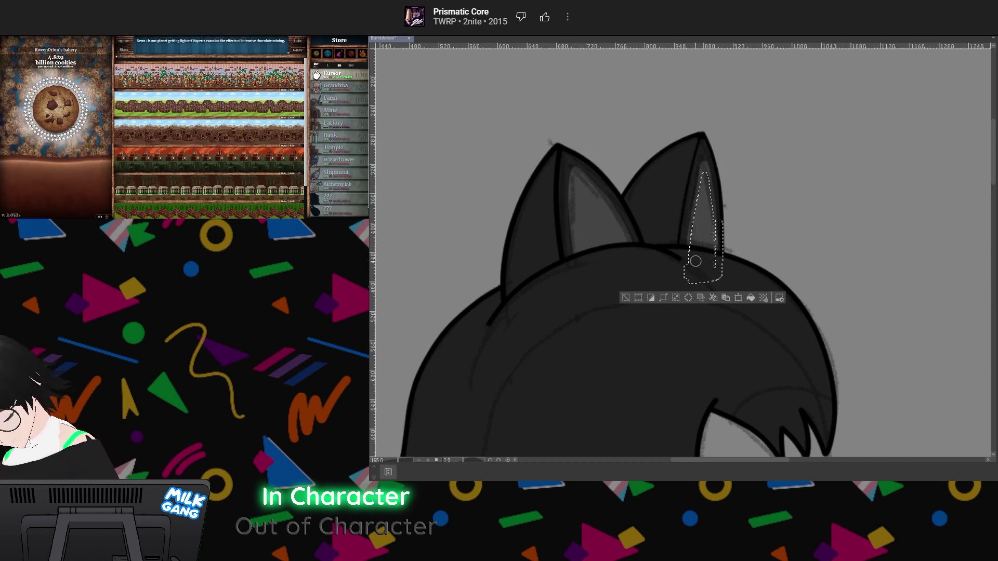
pyautogui.click(628, 297)
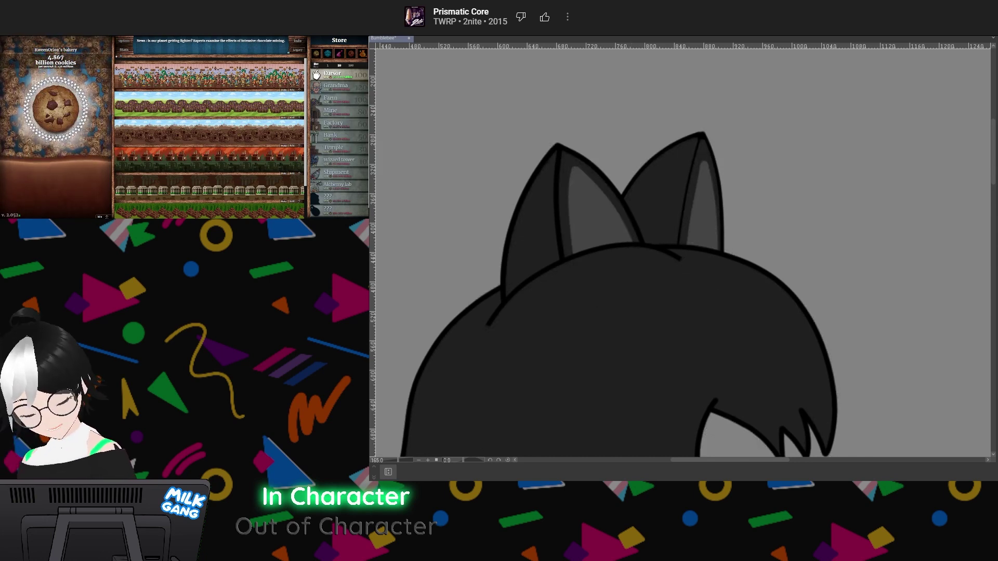
# Undo the second ear's inner grey and dark base colour, back to the selection inside its outline
pyautogui.hotkey('ctrl', 'z')
pyautogui.hotkey('ctrl', 'z')
pyautogui.hotkey('ctrl', 'z')
pyautogui.hotkey('ctrl', 'z')
pyautogui.hotkey('ctrl', 'z')
pyautogui.hotkey('ctrl', 'z')
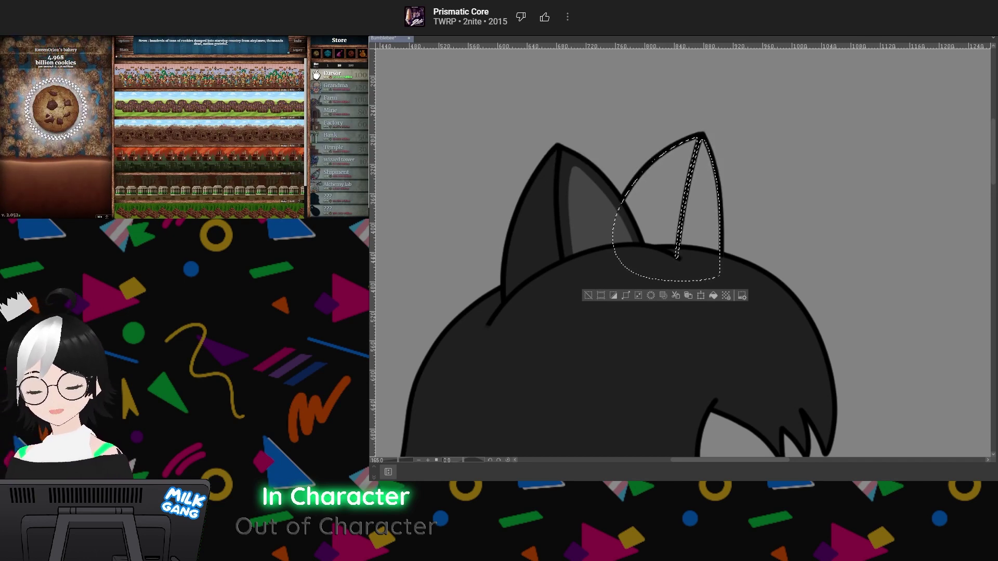
# Paint the selected second ear in the dark colour sampled from the hair, and show the sketch again
pyautogui.keyDown('alt'); pyautogui.click(649, 346); pyautogui.keyUp('alt')
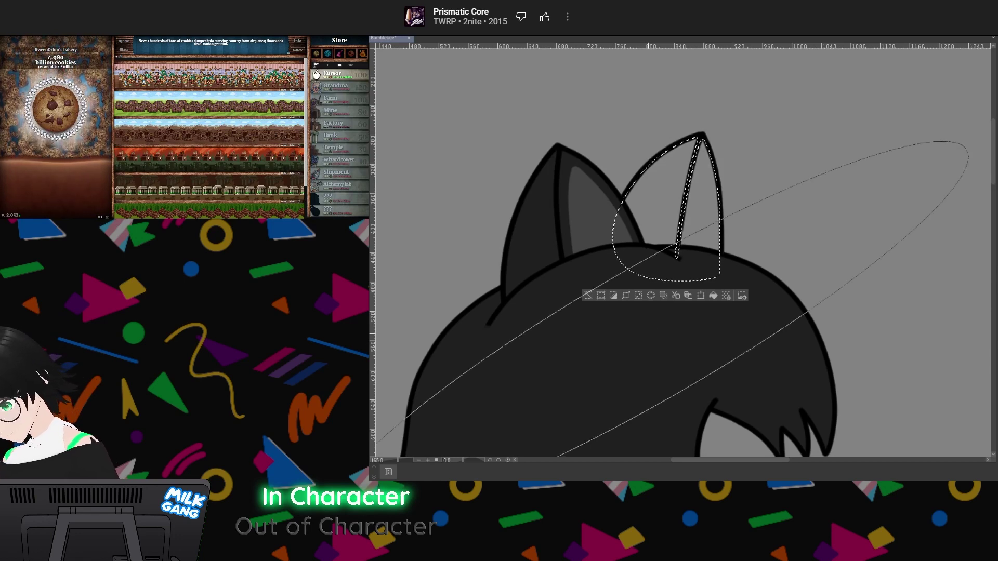
pyautogui.moveTo(658, 333); pyautogui.dragTo(684, 302)
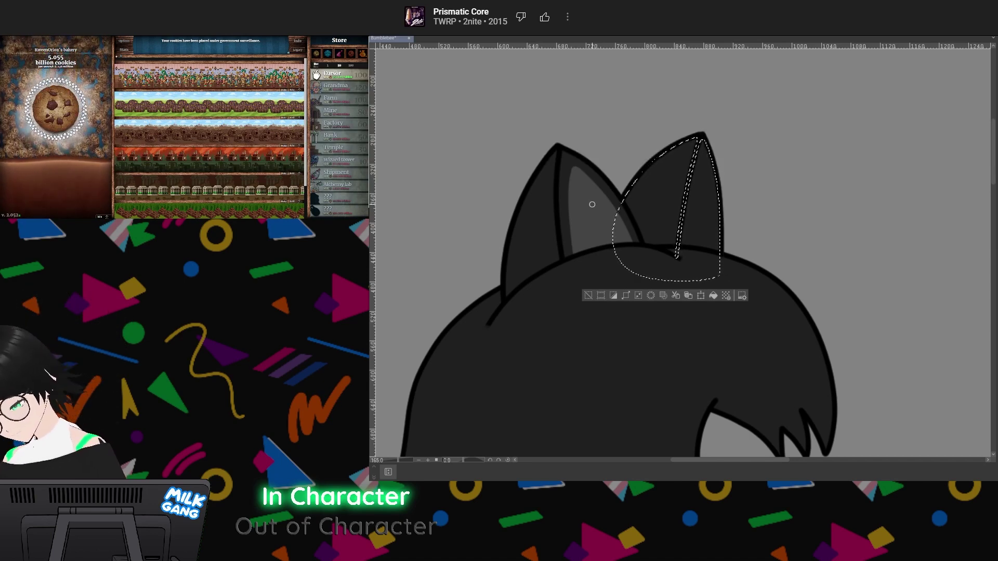
pyautogui.hotkey('ctrl', 'z')
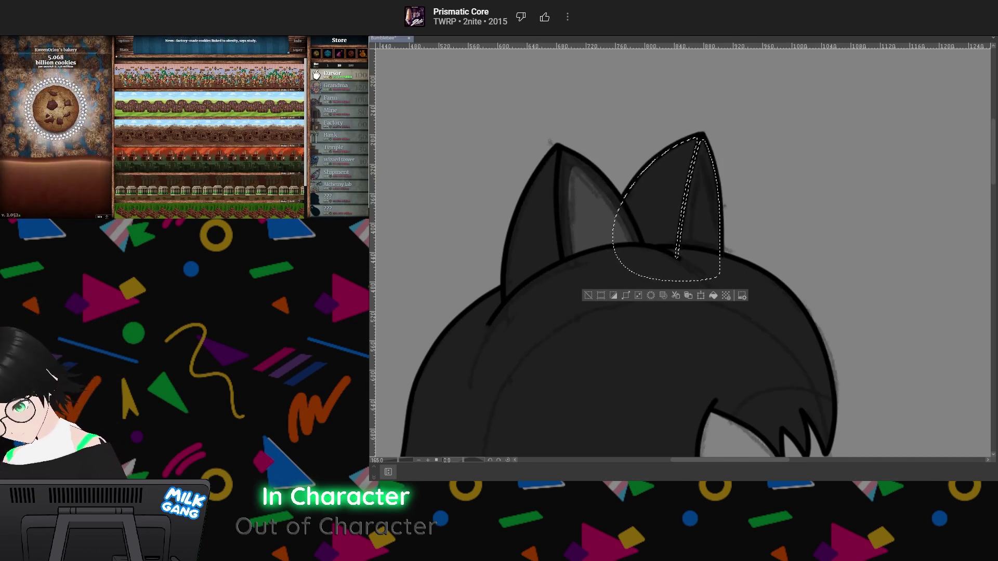
# Try outlining the second ear's inner shape in lighter grey and selecting the area it encloses
pyautogui.moveTo(689, 244); pyautogui.dragTo(702, 162)
pyautogui.moveTo(712, 206); pyautogui.dragTo(720, 262)
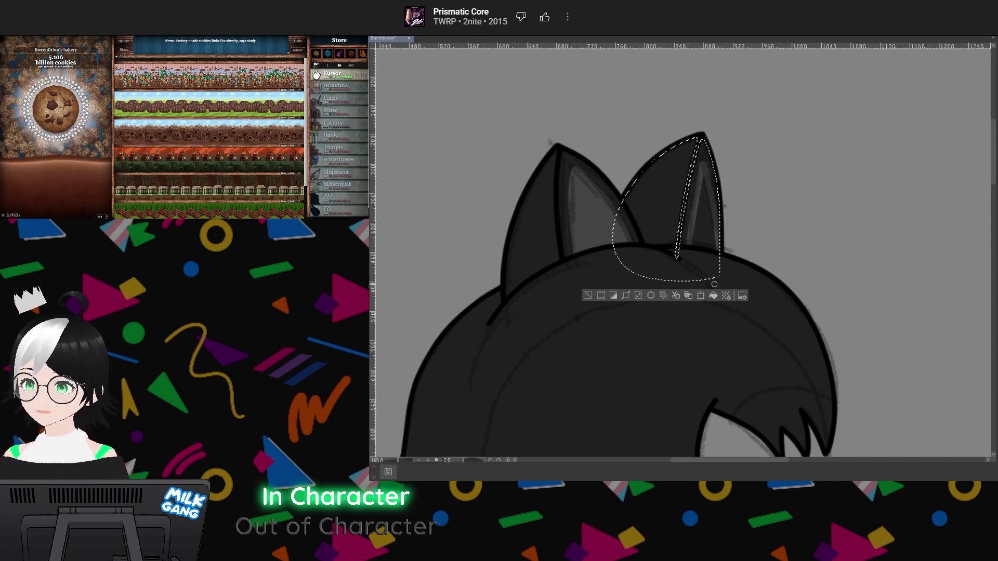
pyautogui.click(587, 295)
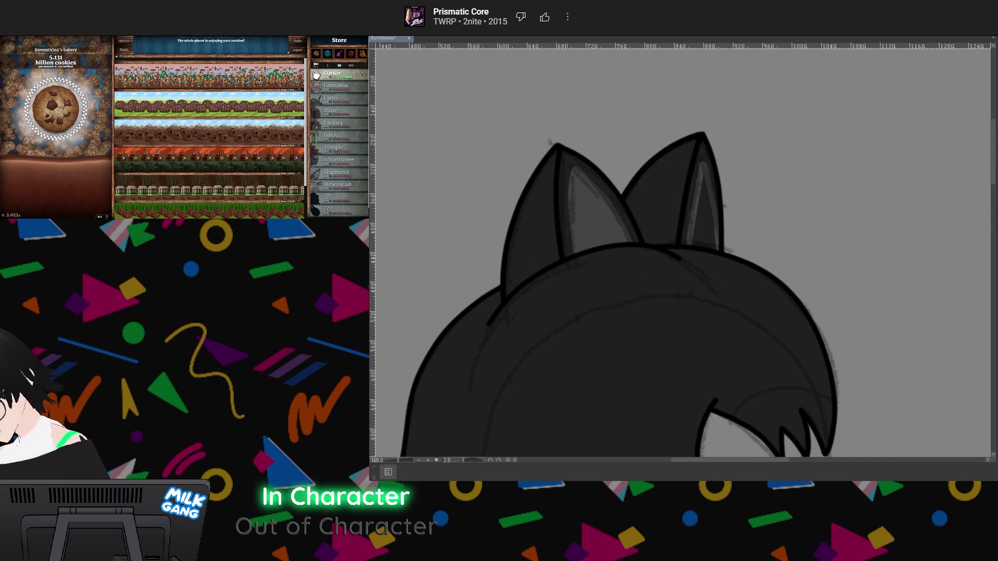
pyautogui.moveTo(705, 221); pyautogui.dragTo(703, 175)
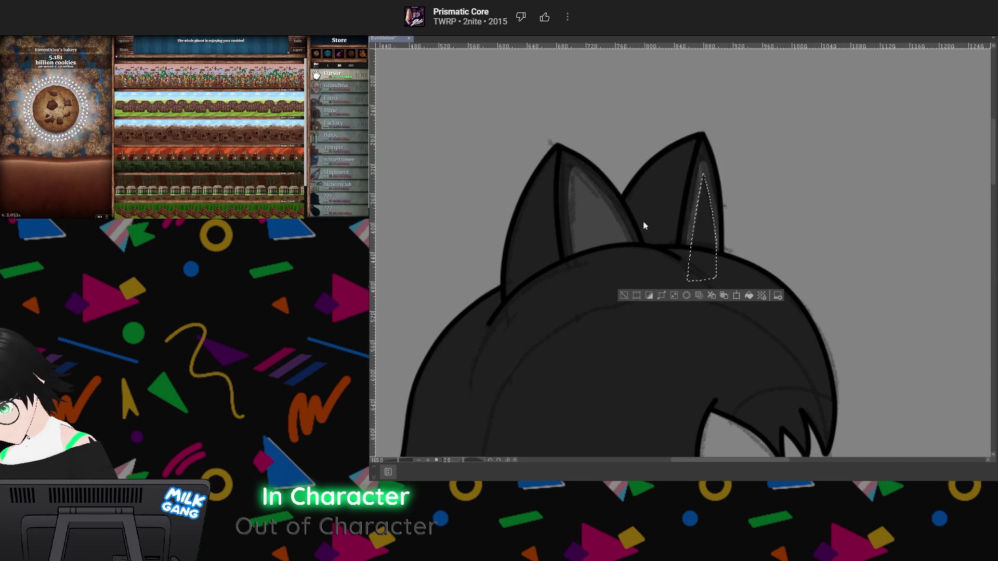
# Undo the inner-area selection and the grey inner outline on the second ear
pyautogui.hotkey('ctrl', 'z')
pyautogui.hotkey('ctrl', 'z')
pyautogui.hotkey('ctrl', 'z')
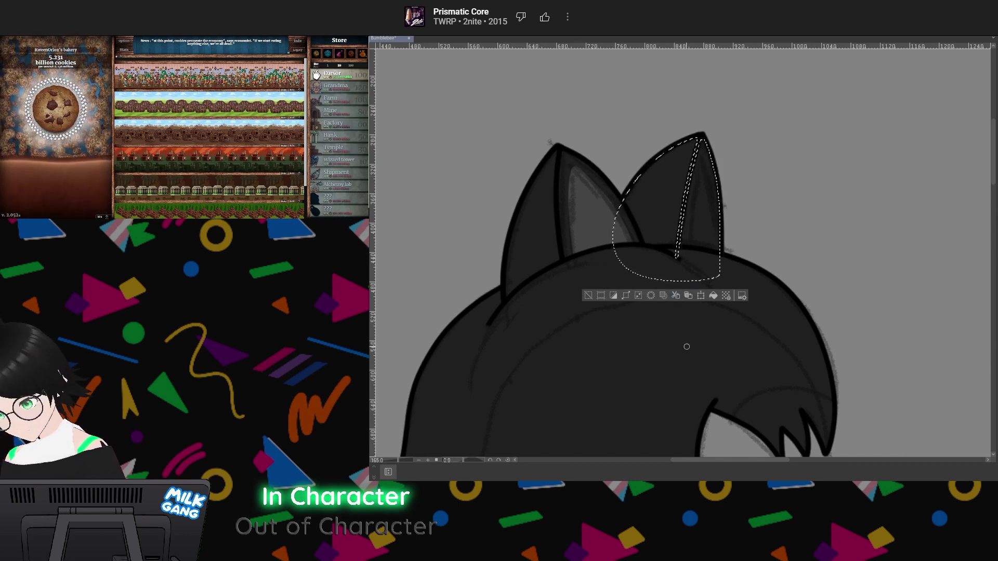
# Draw the edges of the second ear's inner shape in lighter grey along the sketch, and clear the selection
pyautogui.moveTo(690, 242); pyautogui.dragTo(700, 177)
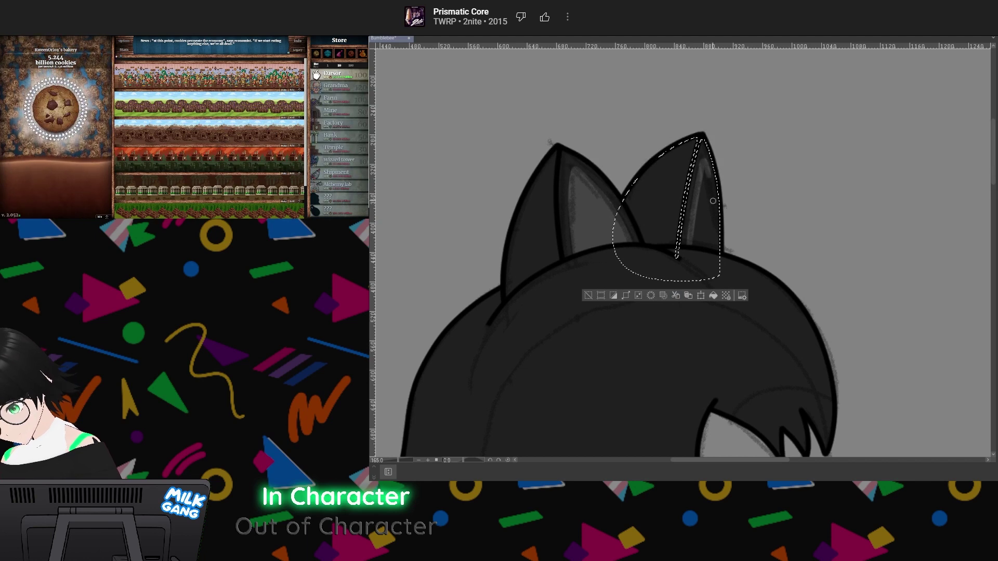
pyautogui.moveTo(715, 252); pyautogui.dragTo(716, 258)
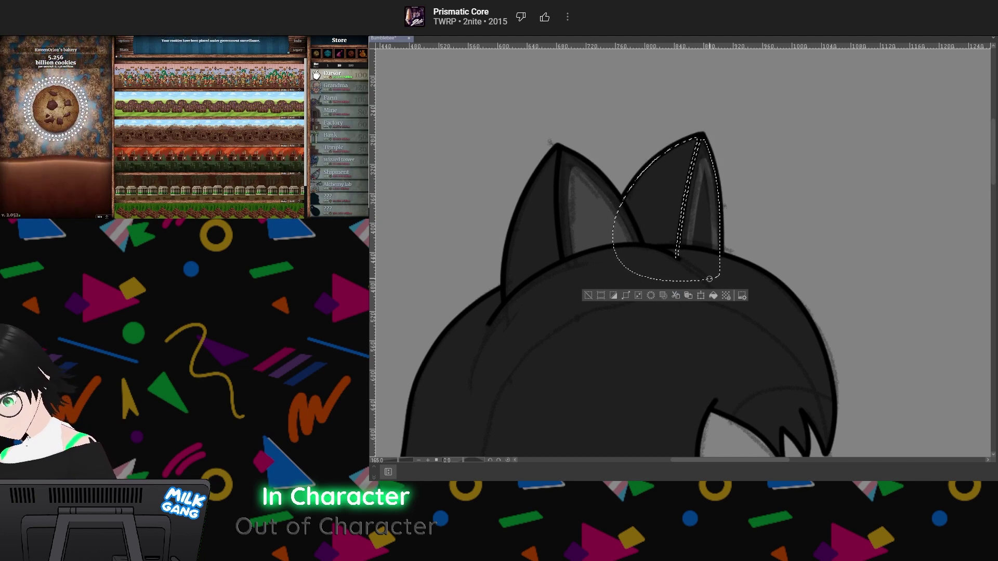
pyautogui.click(588, 295)
# Select the area within the grey inner-ear edges, expand the selection, fill it with the same grey, and deselect
pyautogui.click(705, 226)
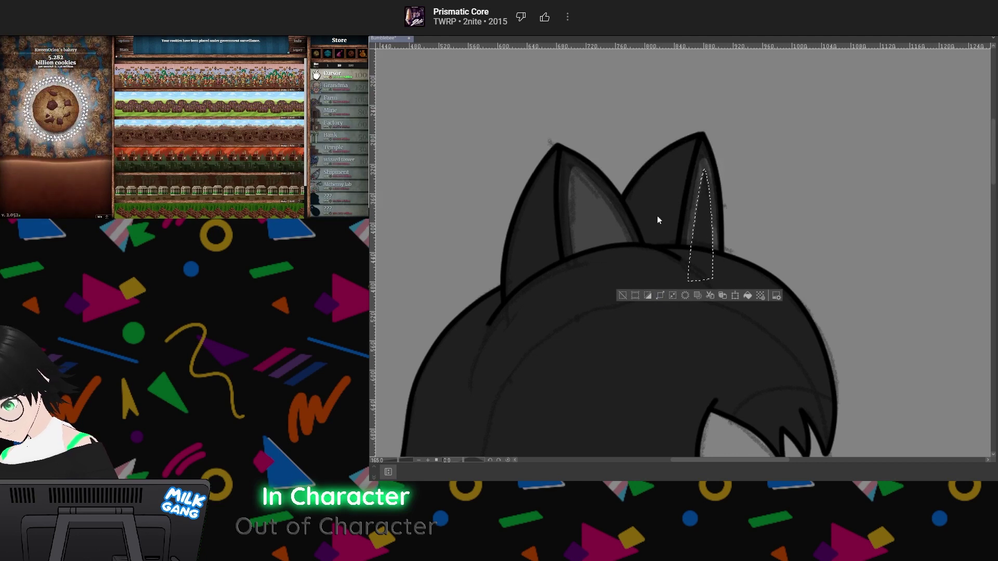
pyautogui.click(641, 244)
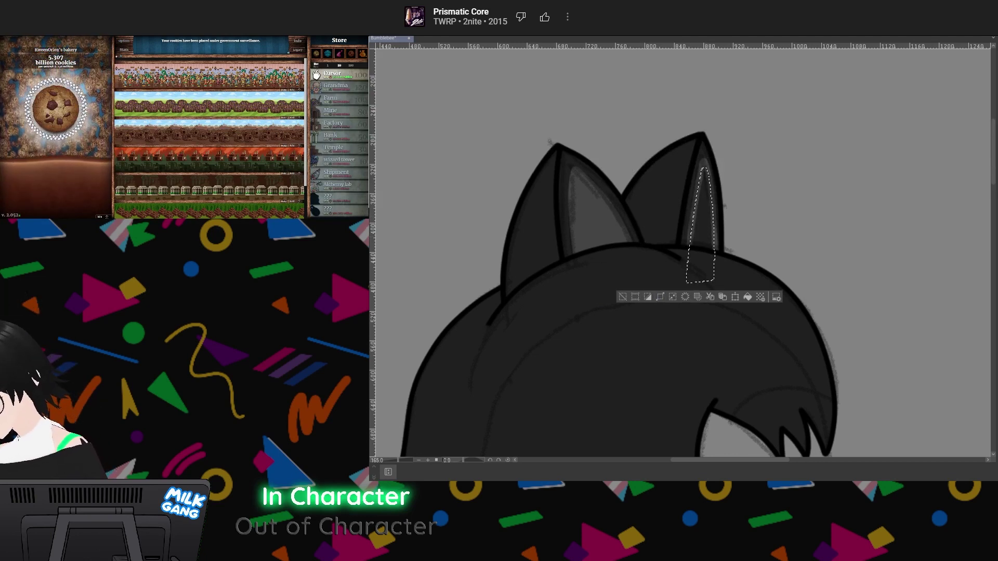
pyautogui.moveTo(702, 219)
pyautogui.mouseDown()
pyautogui.moveTo(696, 186)
pyautogui.moveTo(683, 226)
pyautogui.mouseUp()
pyautogui.click(623, 297)
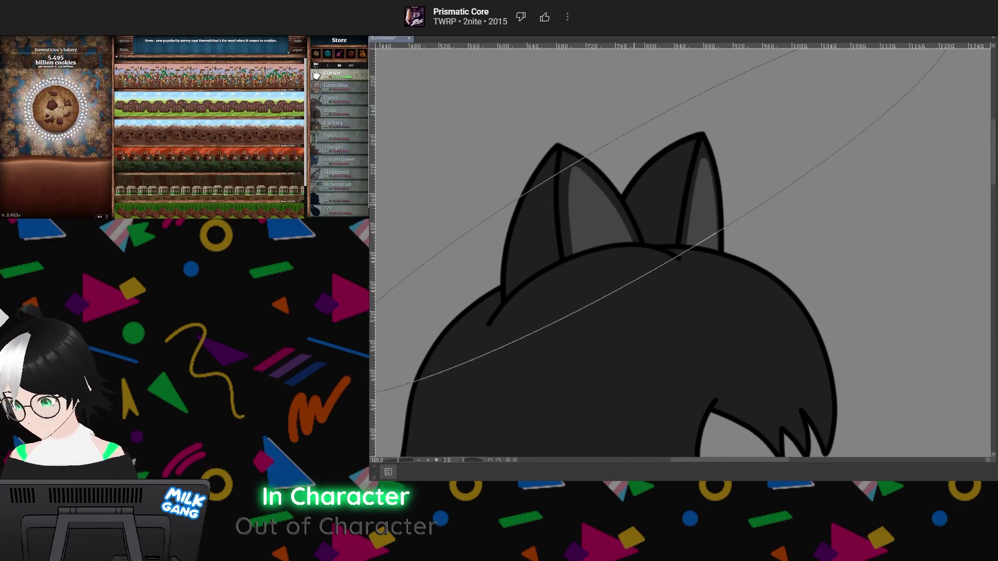
# Check the hair and both ears at full-page size without the sketch, and show the sketch again
pyautogui.scroll(-8, 659, 206)
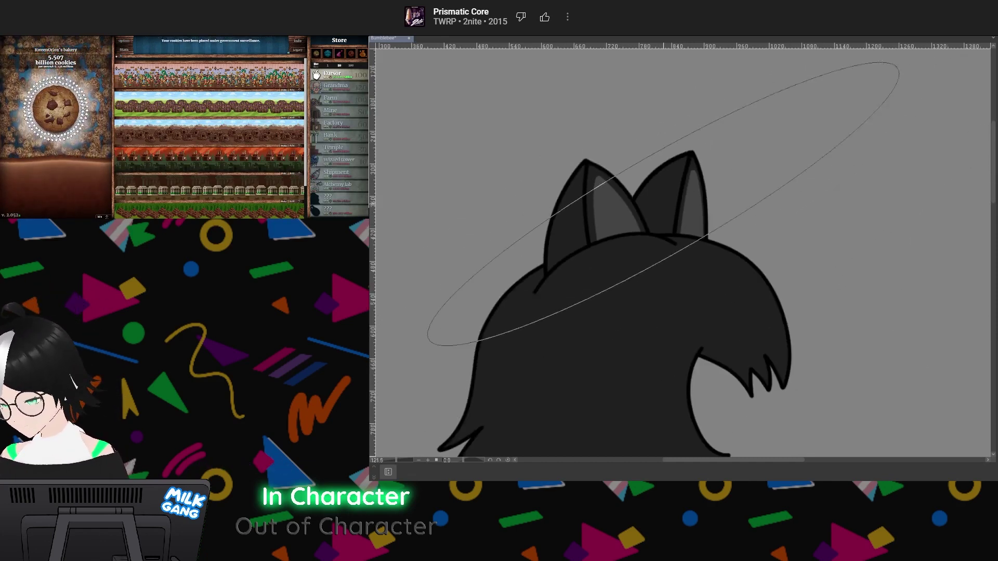
pyautogui.scroll(-4, 634, 207)
pyautogui.scroll(6, 656, 238)
pyautogui.scroll(-7, 597, 187)
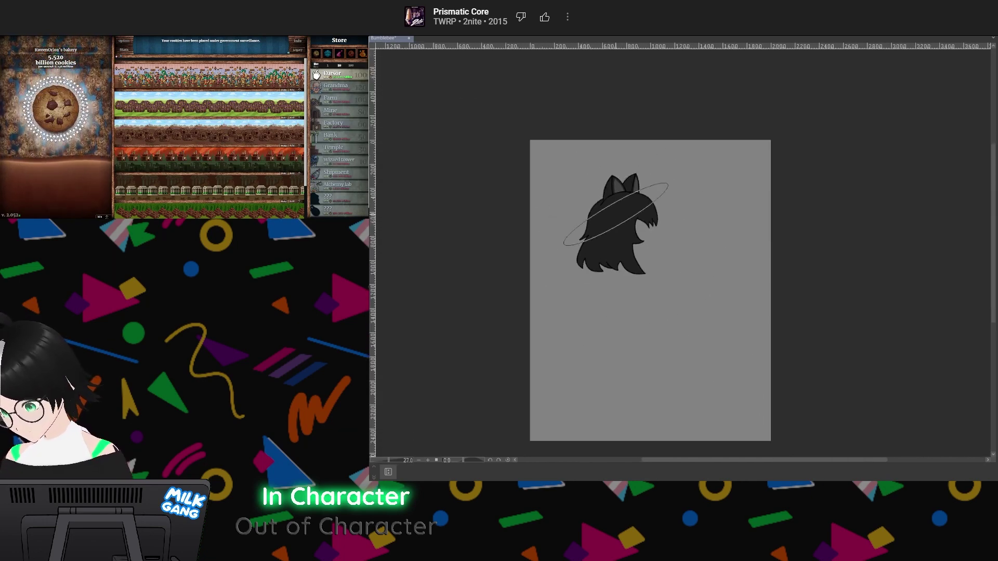
pyautogui.scroll(6, 613, 202)
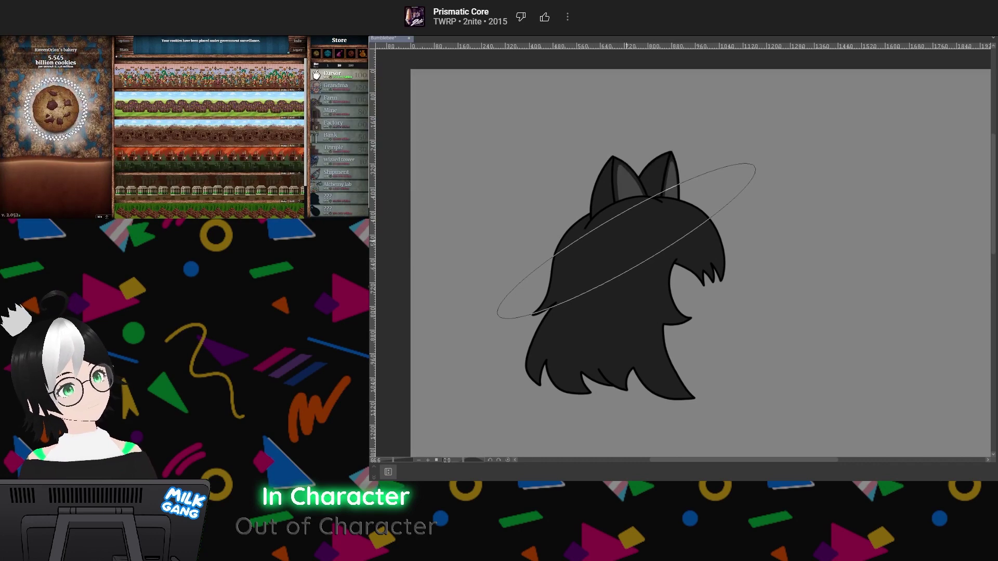
pyautogui.hotkey('ctrl', 'z')
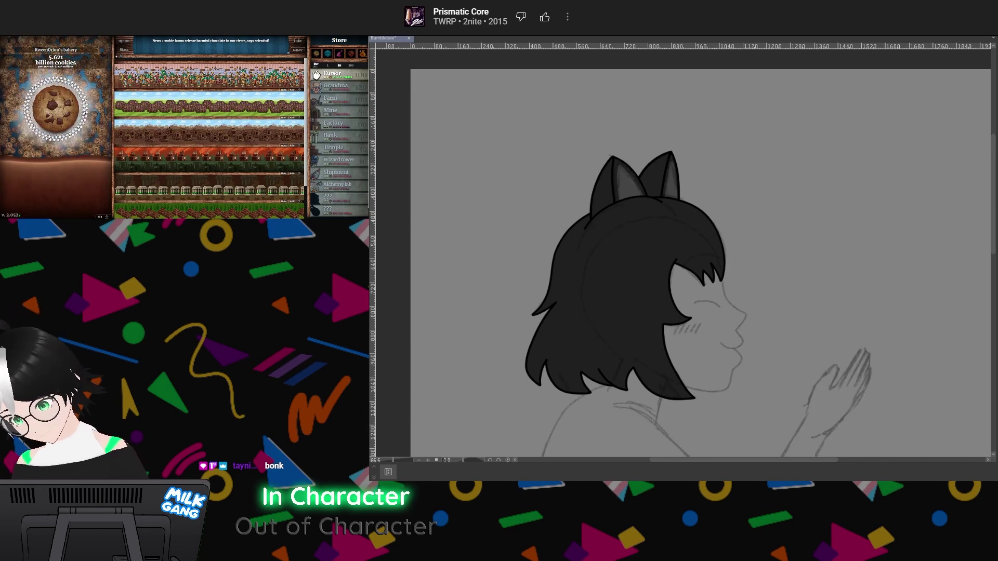
pyautogui.scroll(-6, 641, 151)
pyautogui.scroll(8, 650, 182)
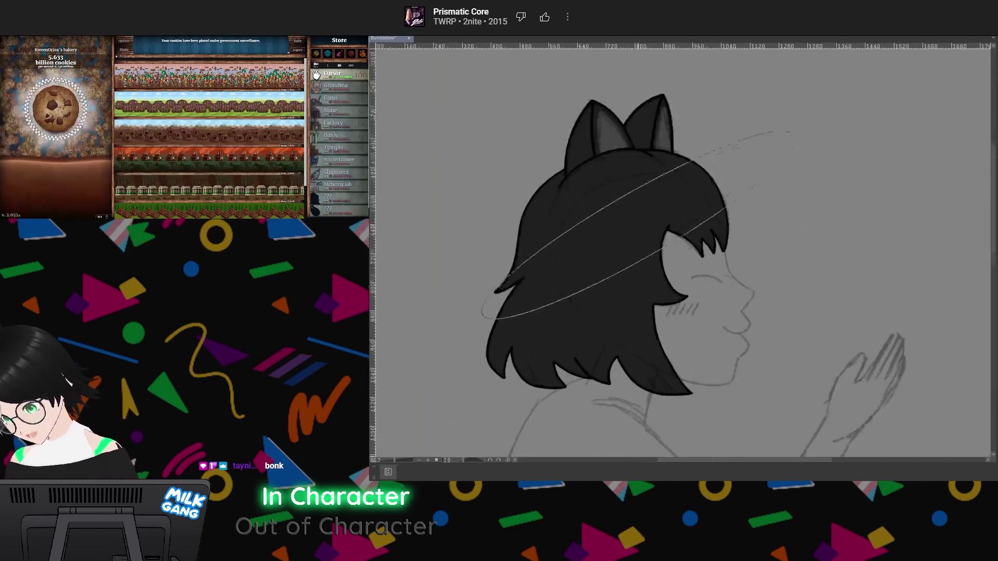
pyautogui.scroll(-4, 663, 280)
pyautogui.scroll(6, 670, 317)
pyautogui.scroll(-4, 643, 159)
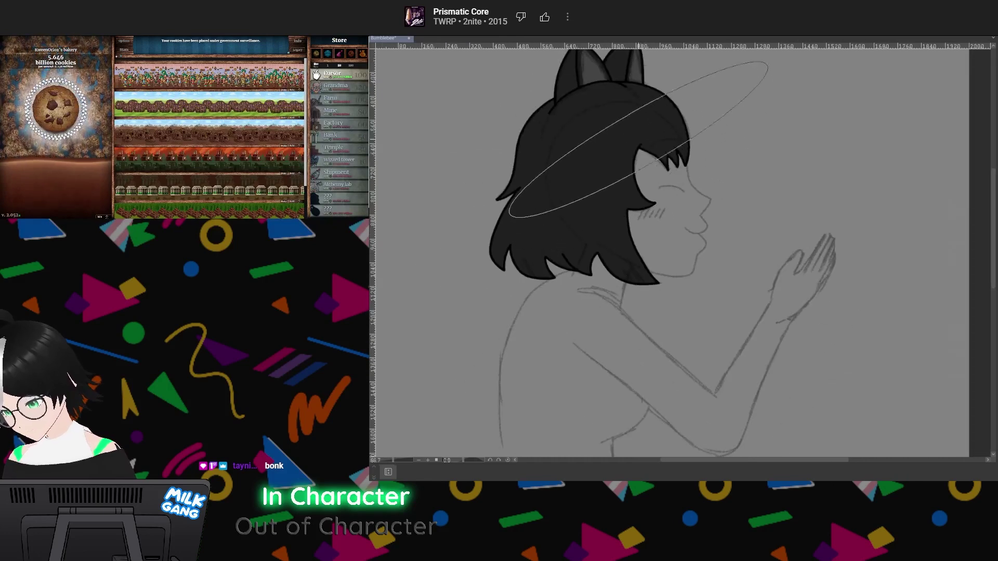
pyautogui.scroll(4, 639, 133)
pyautogui.scroll(1, 681, 250)
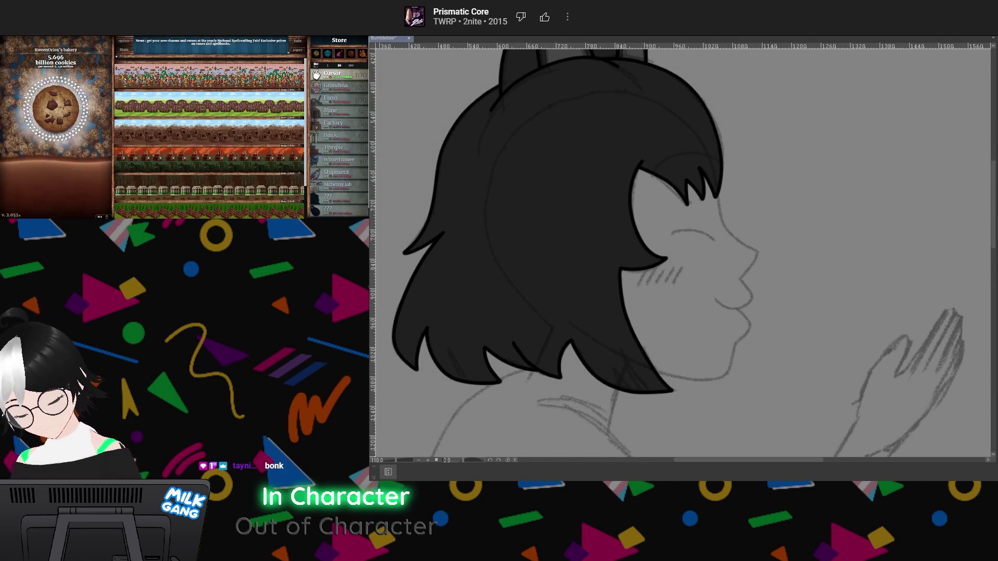
# Show the colour reference chart, pick the Dark Skin colour from its first character column, and hide the chart
pyautogui.scroll(-4, 672, 257)
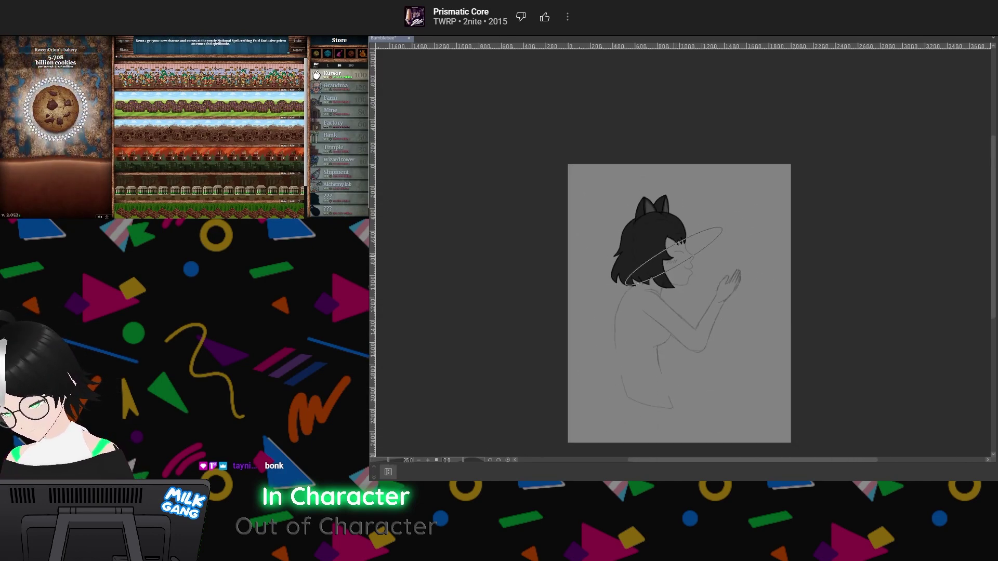
pyautogui.scroll(-2, 711, 255)
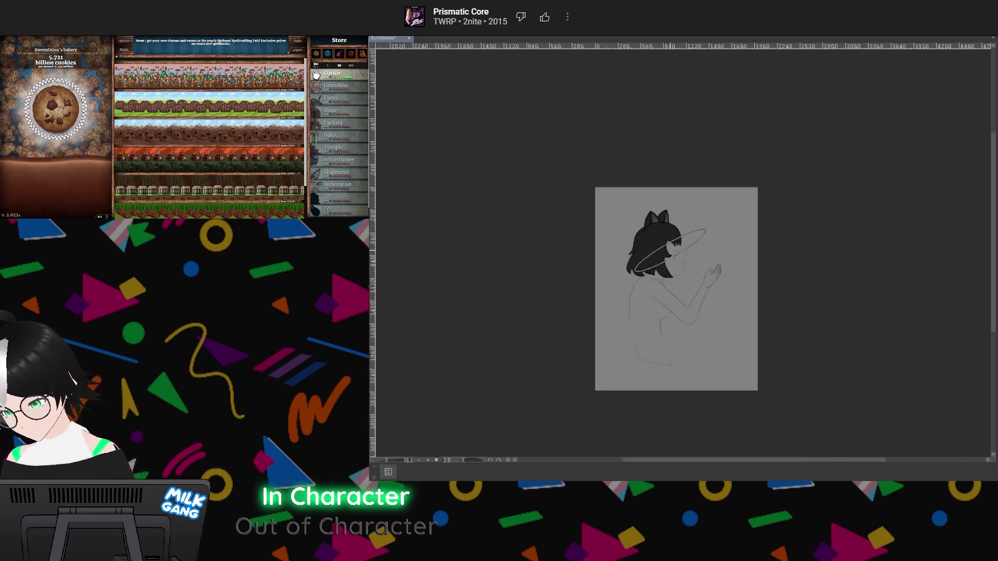
pyautogui.scroll(4, 676, 271)
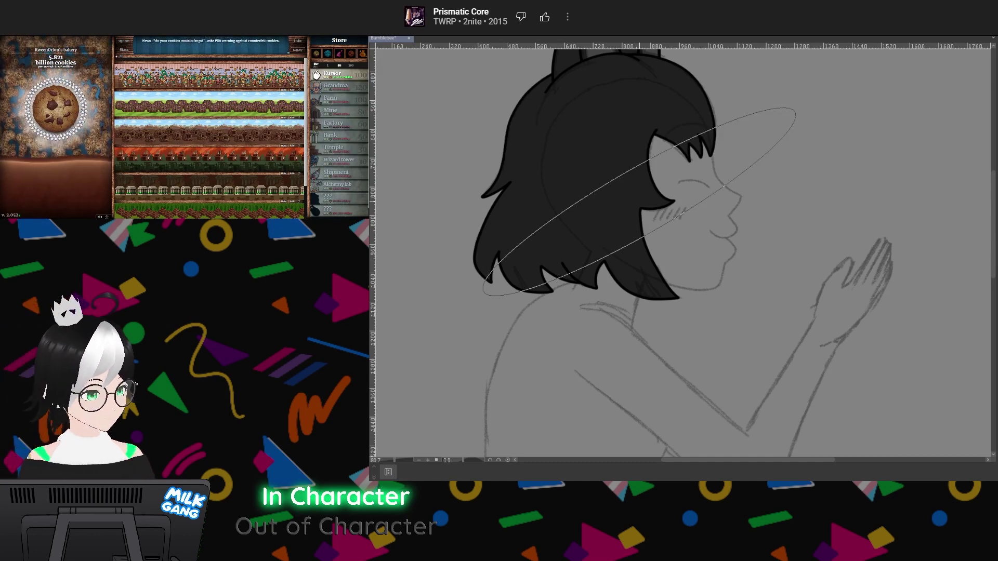
pyautogui.hotkey('ctrl', 'z')
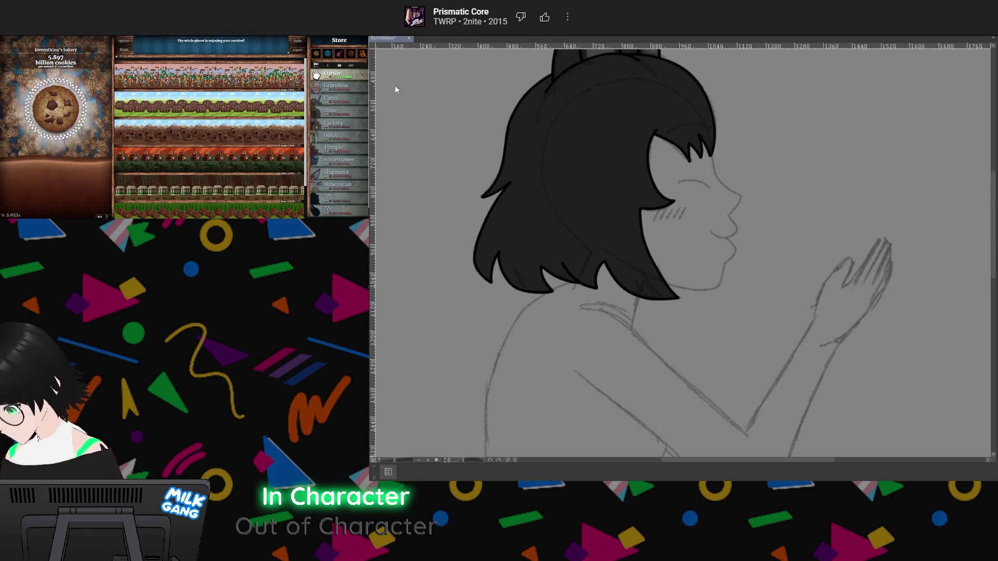
pyautogui.hotkey('ctrl', 'v')
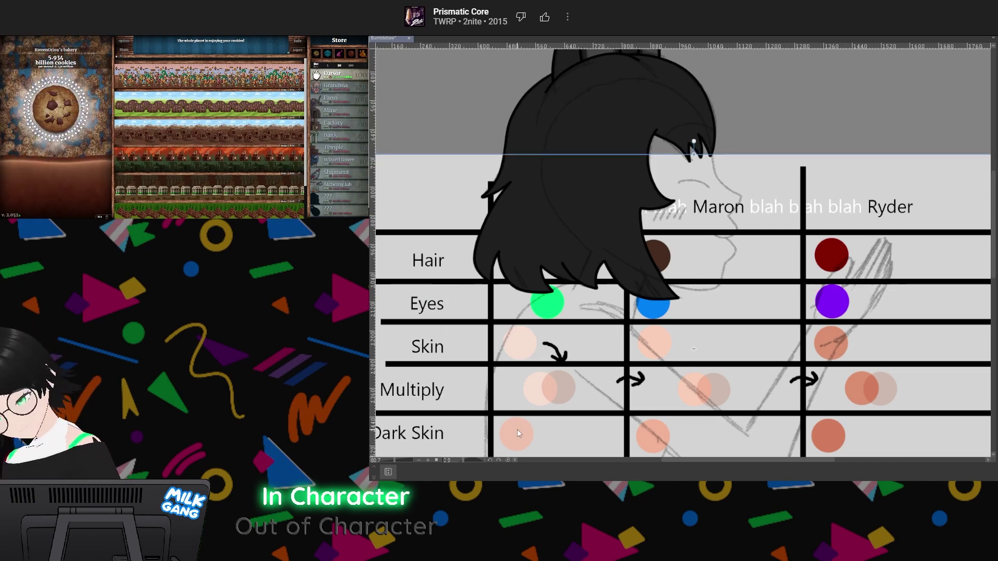
pyautogui.hotkey('ctrl', 'z')
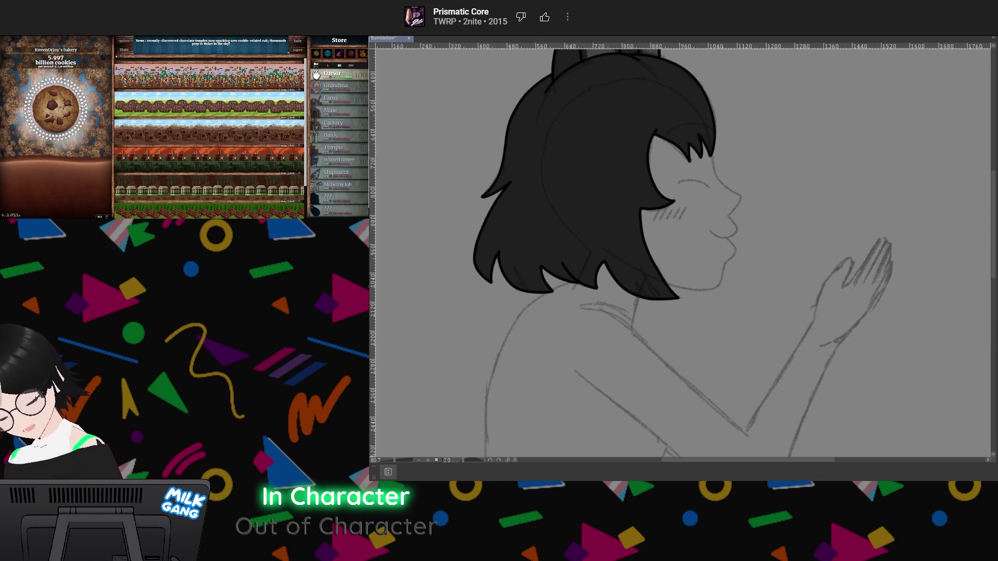
pyautogui.hotkey('ctrl', 'v')
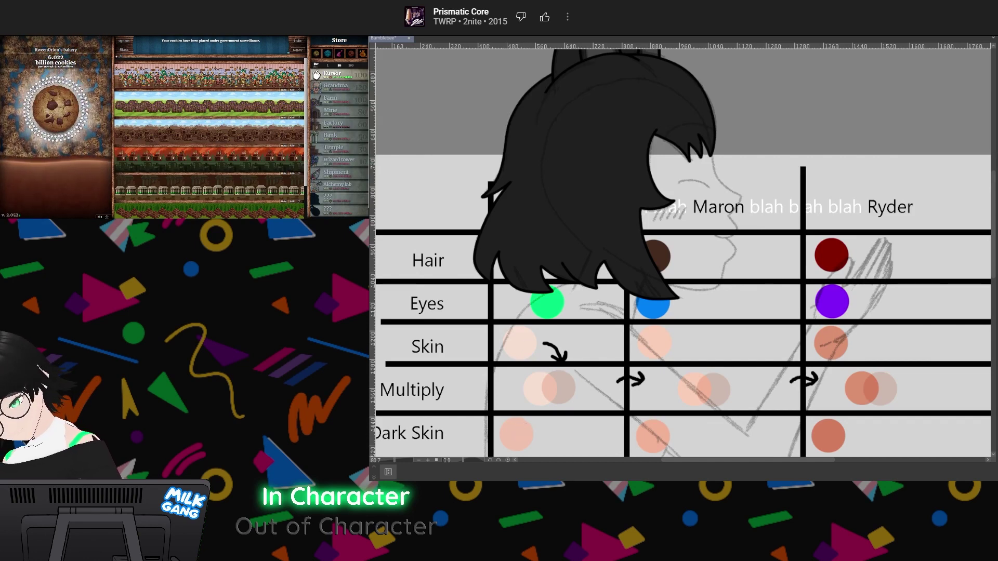
pyautogui.hotkey('ctrl', 'z')
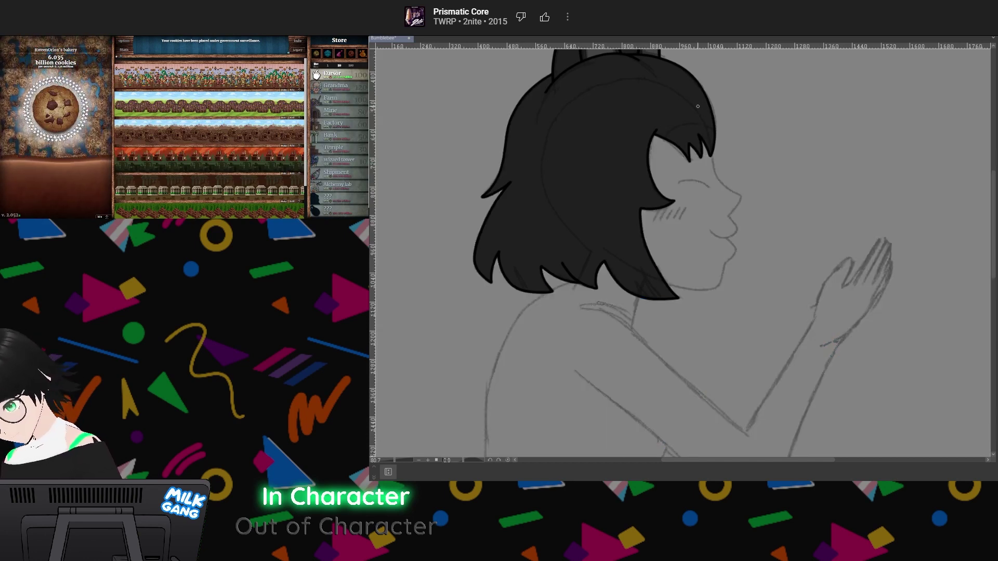
# Try inking the face profile from fringe to chin in the dark skin colour, check it without the sketch, and undo the strokes
pyautogui.moveTo(711, 159)
pyautogui.mouseDown()
pyautogui.moveTo(743, 196)
pyautogui.moveTo(729, 238)
pyautogui.moveTo(711, 232)
pyautogui.mouseUp()
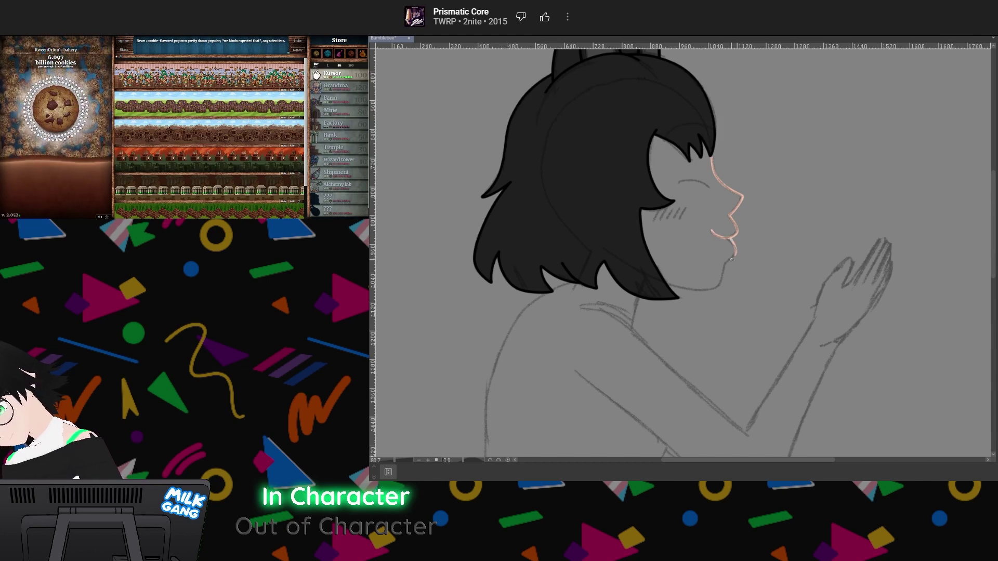
pyautogui.moveTo(735, 250)
pyautogui.mouseDown()
pyautogui.moveTo(717, 289)
pyautogui.moveTo(666, 281)
pyautogui.mouseUp()
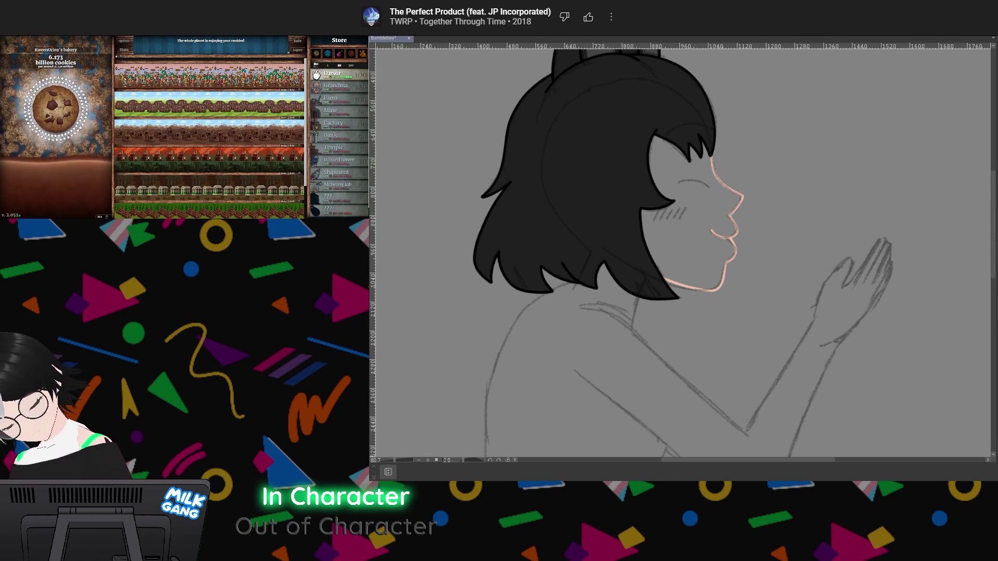
pyautogui.press('Delete')
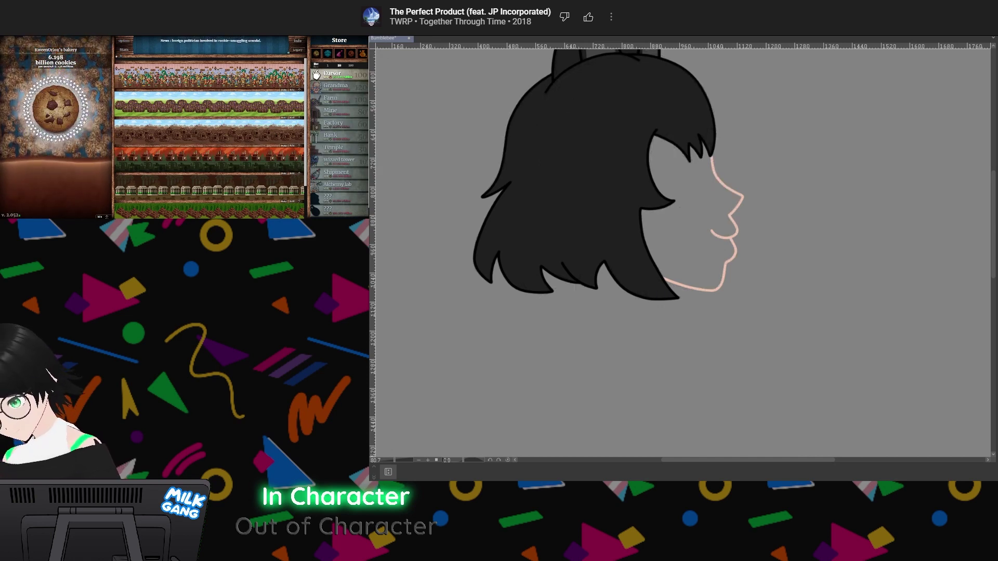
pyautogui.hotkey('ctrl', 'z')
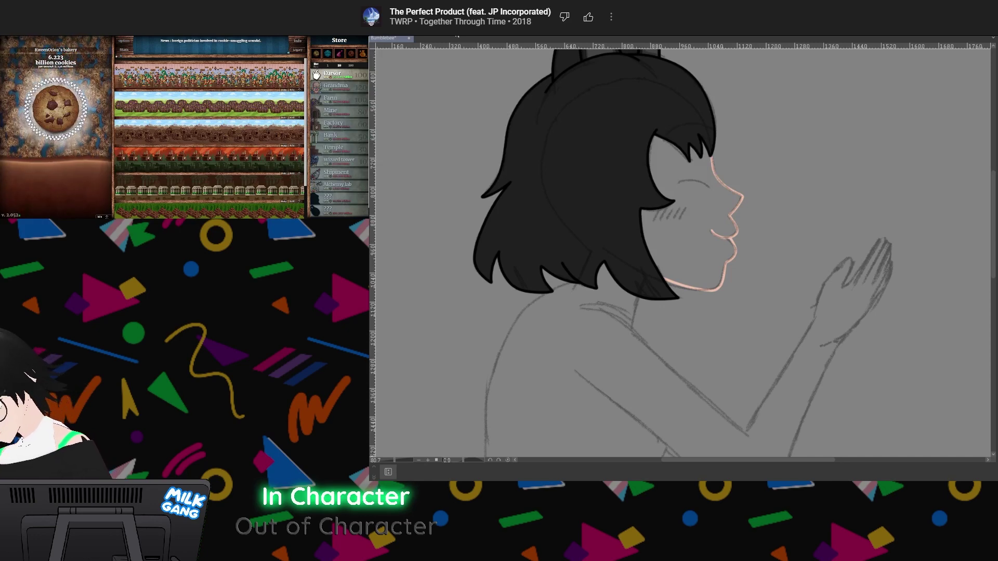
pyautogui.hotkey('ctrl', 'z')
# Ink the face profile in the dark skin colour from the fringe over the nose and lips to the chin and hair edge
pyautogui.scroll(1, 676, 215)
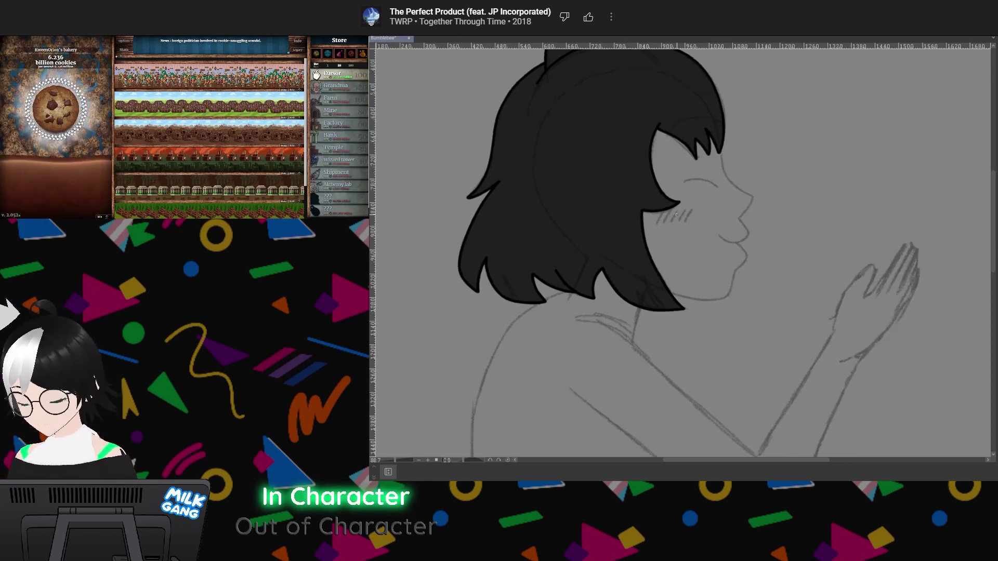
pyautogui.scroll(4, 676, 214)
pyautogui.scroll(-2, 672, 136)
pyautogui.scroll(2, 672, 135)
pyautogui.hotkey('shift', '6')
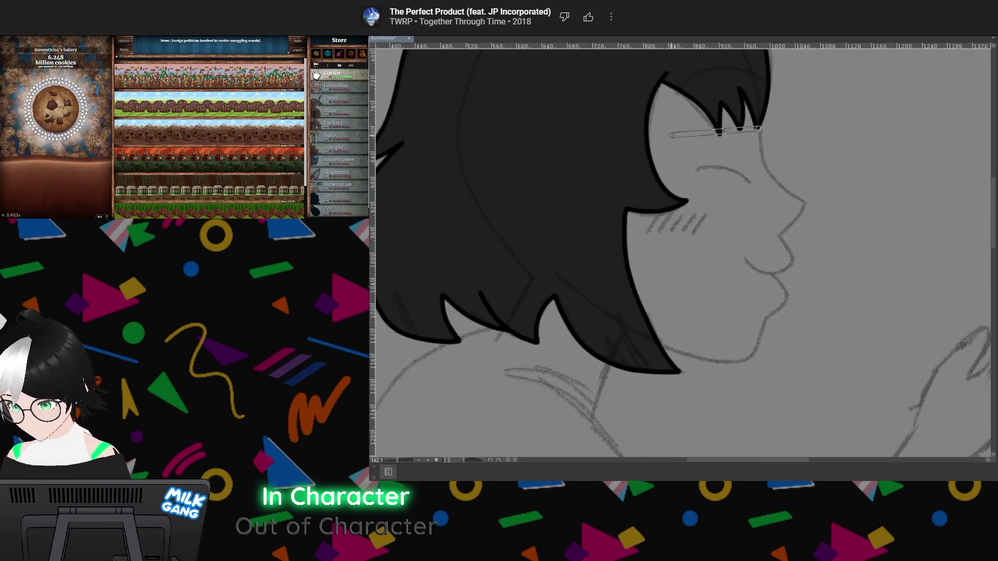
pyautogui.scroll(14, 673, 135)
pyautogui.scroll(-13, 670, 138)
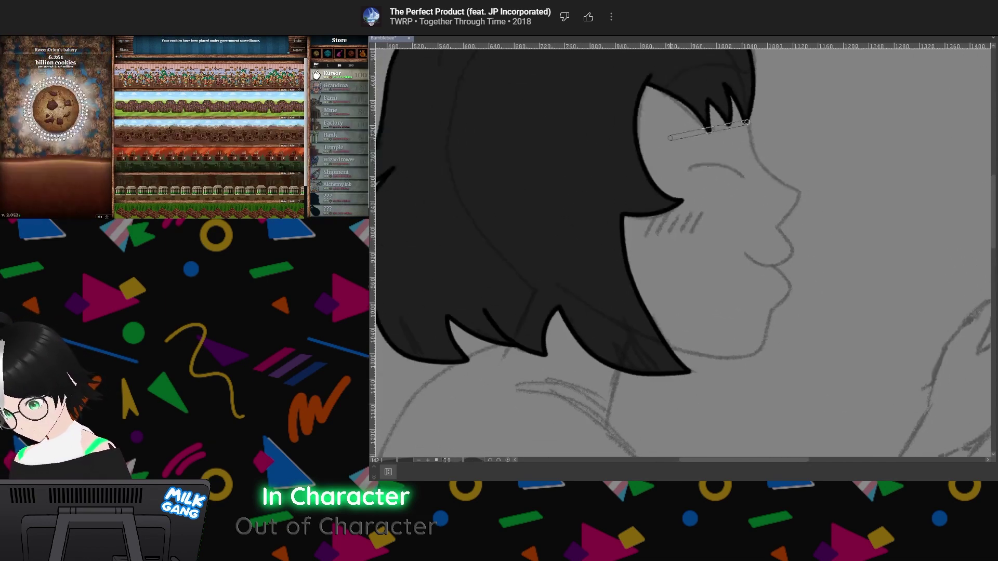
pyautogui.press('Escape')
pyautogui.scroll(1, 672, 152)
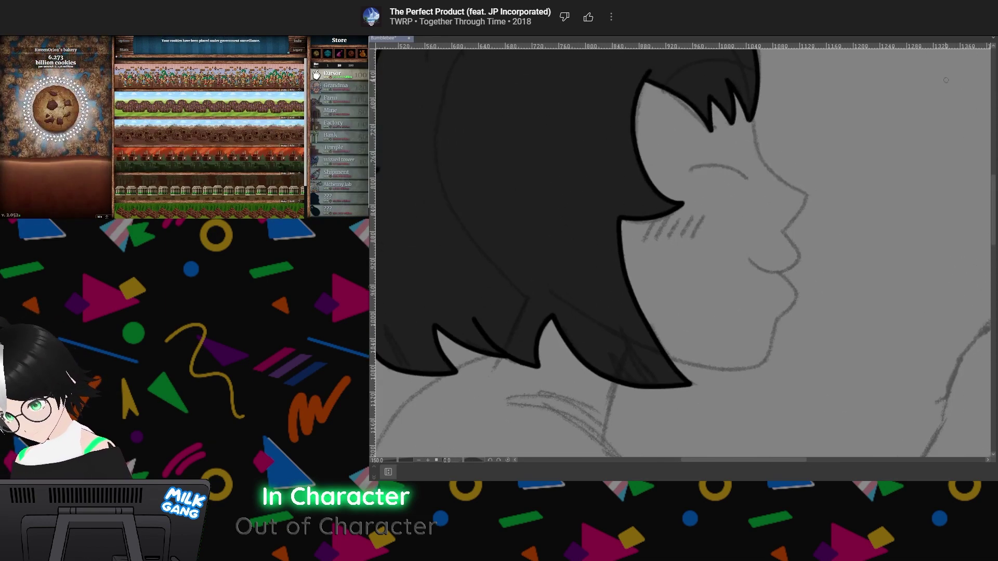
pyautogui.moveTo(993, 220); pyautogui.dragTo(993, 208)
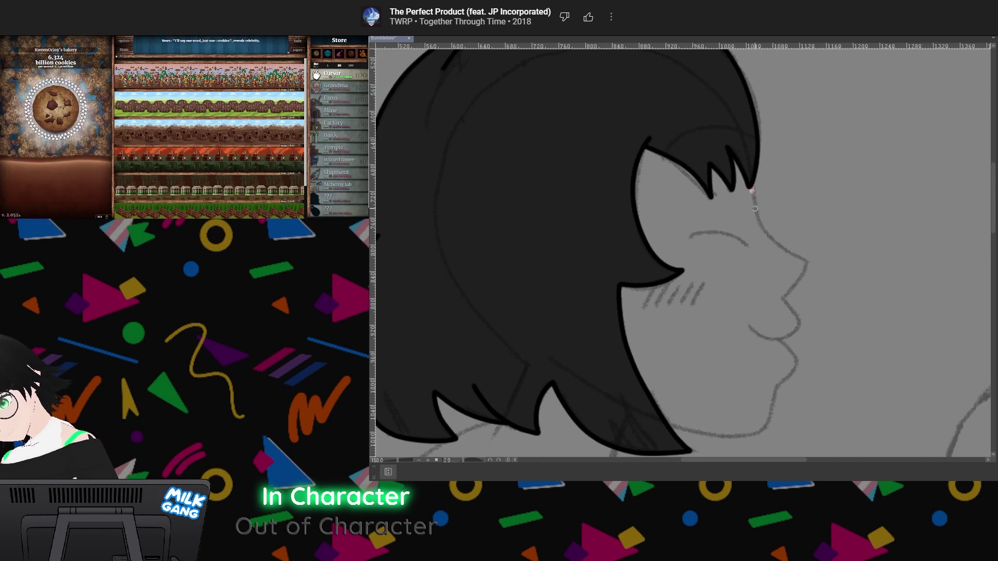
pyautogui.moveTo(755, 209)
pyautogui.mouseDown()
pyautogui.moveTo(804, 273)
pyautogui.moveTo(782, 299)
pyautogui.moveTo(797, 330)
pyautogui.moveTo(760, 338)
pyautogui.moveTo(748, 326)
pyautogui.mouseUp()
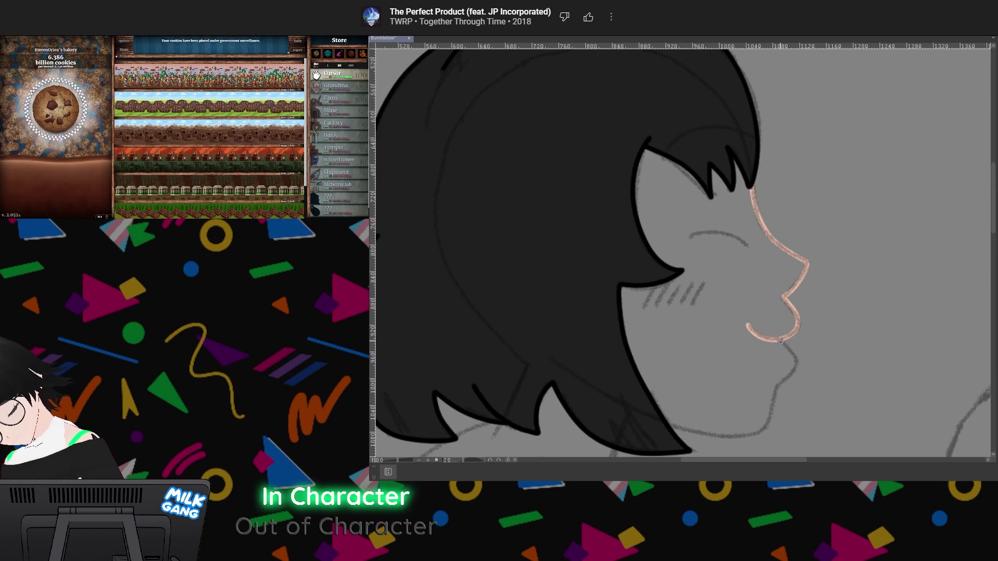
pyautogui.moveTo(781, 343)
pyautogui.mouseDown()
pyautogui.moveTo(797, 370)
pyautogui.moveTo(766, 424)
pyautogui.moveTo(735, 438)
pyautogui.moveTo(671, 425)
pyautogui.mouseUp()
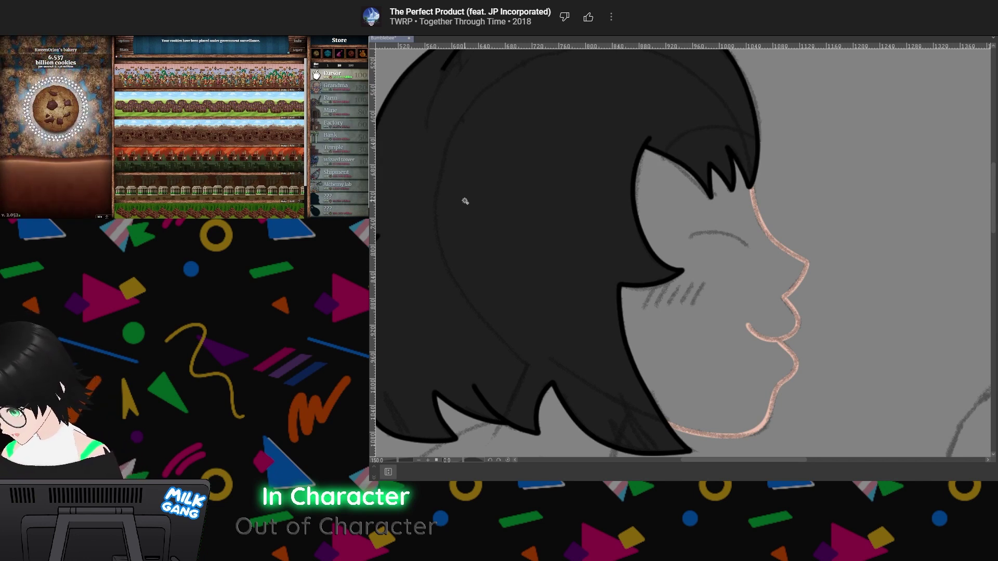
# Select the whole face shape, including the part behind the hair, and pick the first character's Skin colour from the reference chart
pyautogui.click(670, 336)
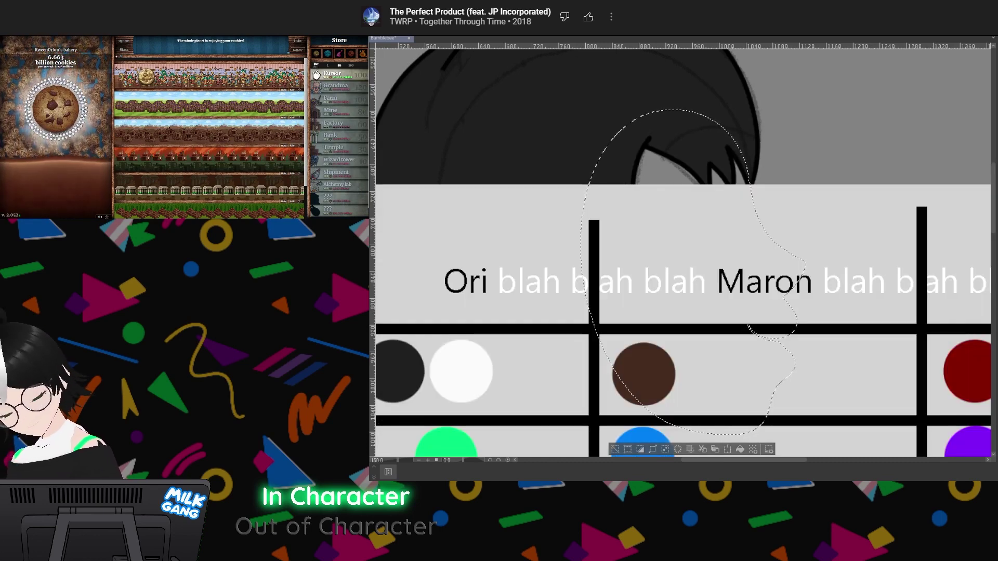
pyautogui.moveTo(676, 390)
pyautogui.mouseDown()
pyautogui.moveTo(764, 167)
pyautogui.moveTo(822, 136)
pyautogui.mouseUp()
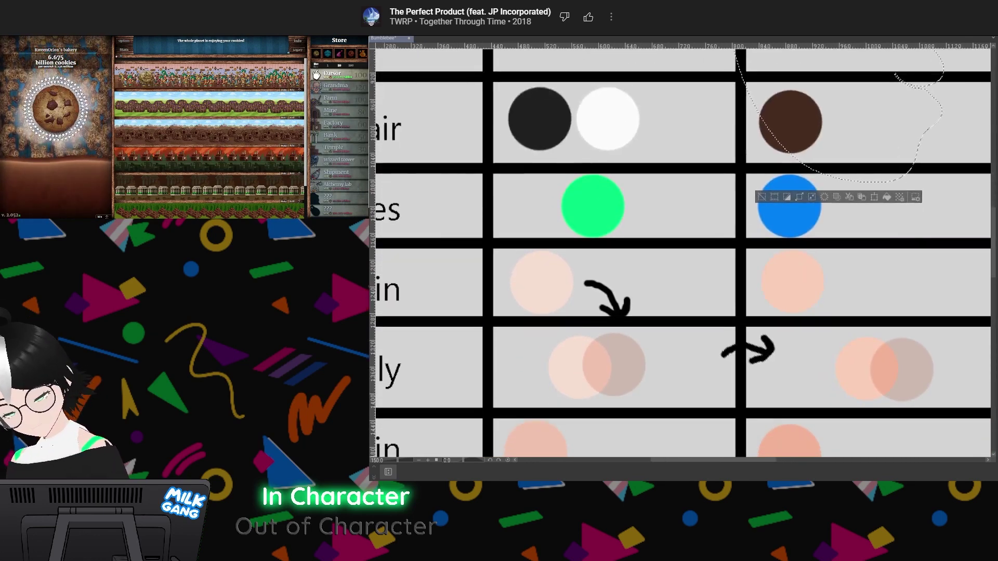
pyautogui.moveTo(728, 311); pyautogui.dragTo(718, 225)
pyautogui.moveTo(543, 198)
pyautogui.mouseDown()
pyautogui.moveTo(573, 188)
pyautogui.moveTo(448, 373)
pyautogui.mouseUp()
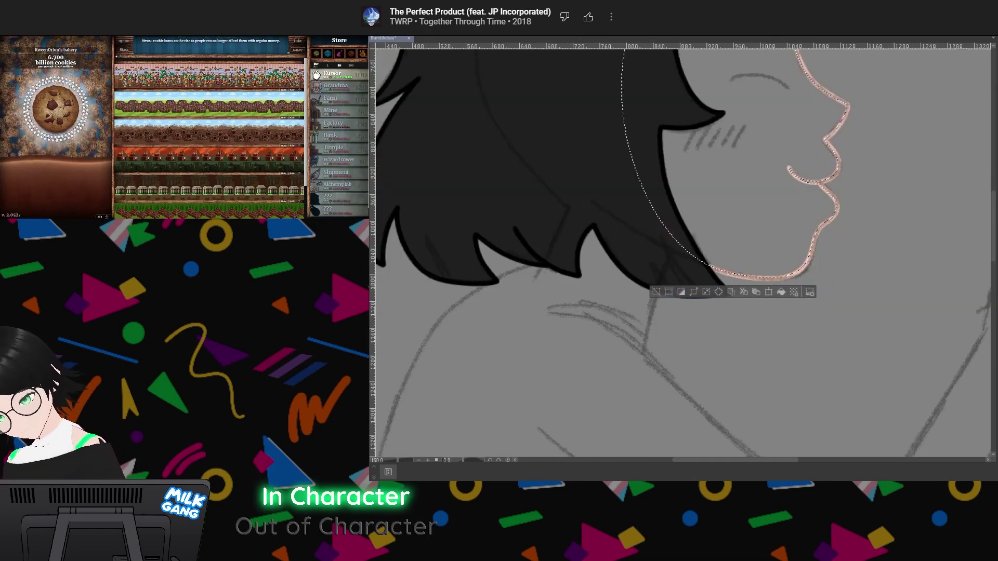
# Fill the selected face with the light skin colour, deselect, and check the fill with the sketch briefly hidden
pyautogui.moveTo(676, 208); pyautogui.dragTo(657, 334)
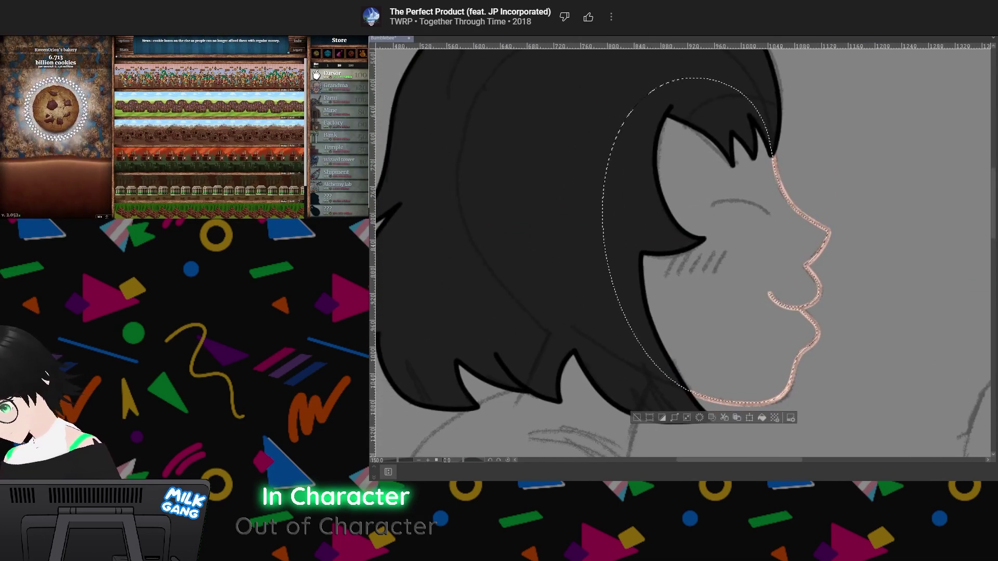
pyautogui.moveTo(637, 112); pyautogui.dragTo(758, 348)
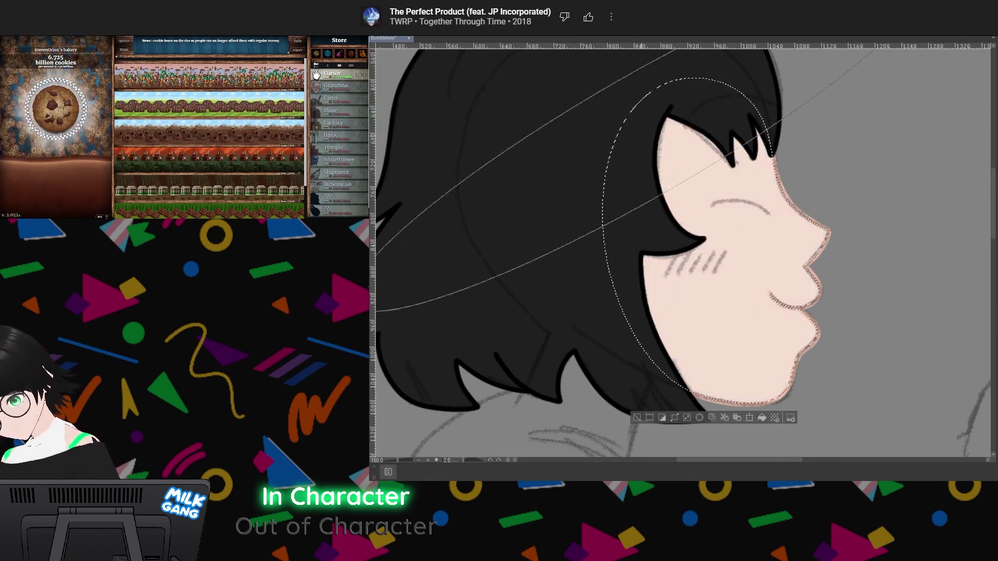
pyautogui.hotkey('ctrl', 'd')
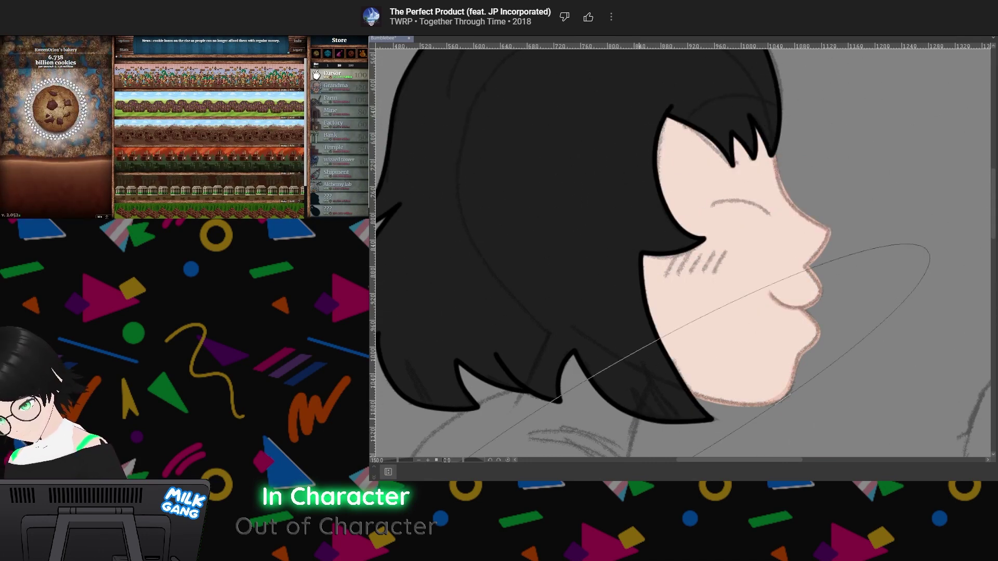
pyautogui.hotkey('ctrl', 'h')
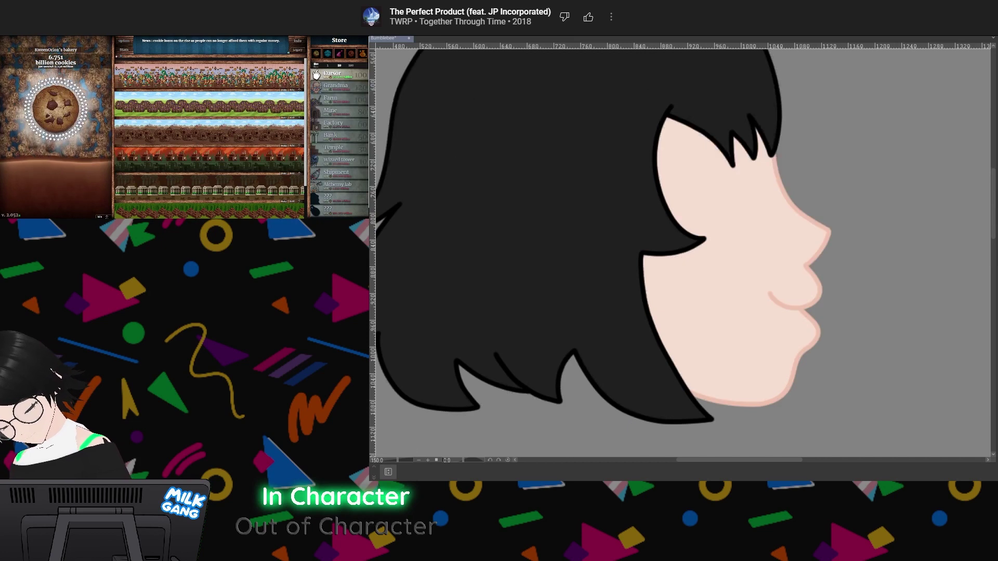
pyautogui.hotkey('ctrl', 'h')
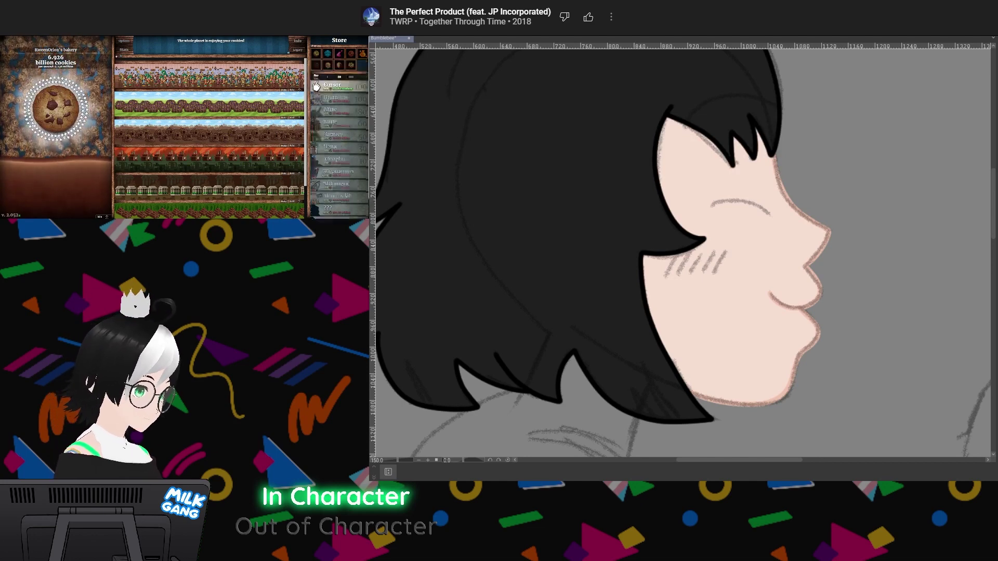
# Switch to Cookie Clicker, sell Grandmas, and return the store to buying with its purchase quantity set again
pyautogui.click(352, 89)
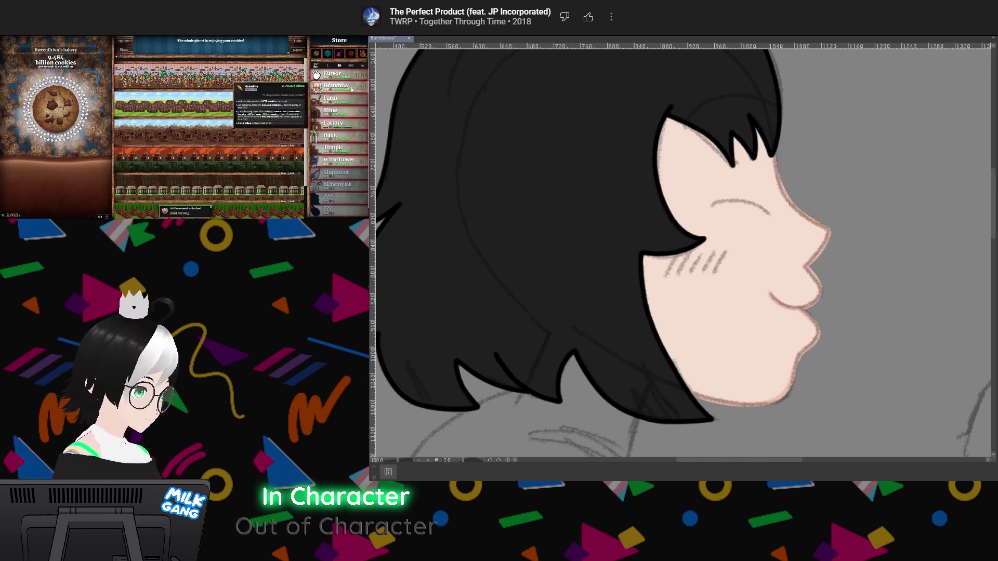
pyautogui.click(351, 90)
pyautogui.click(317, 65)
pyautogui.click(317, 64)
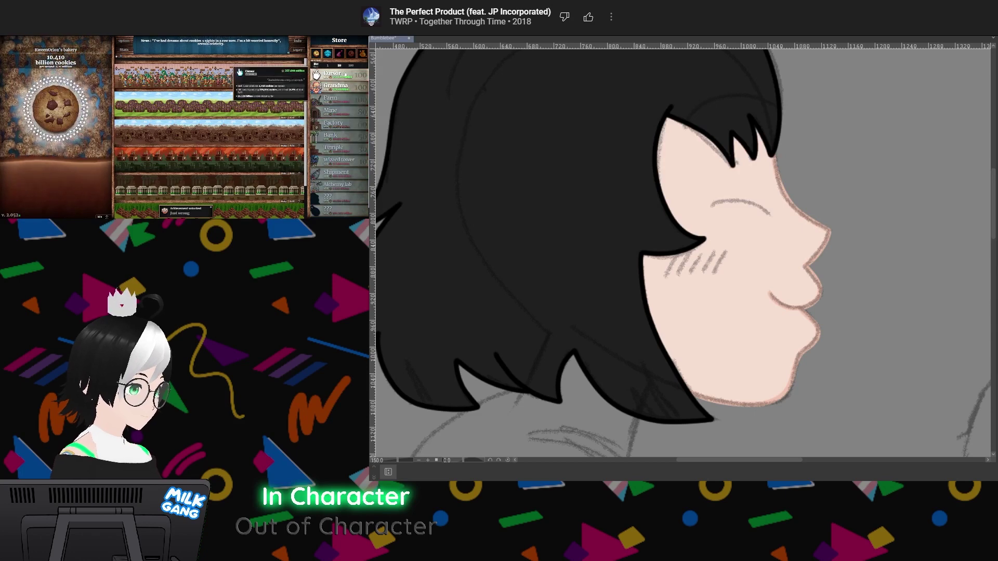
pyautogui.click(351, 66)
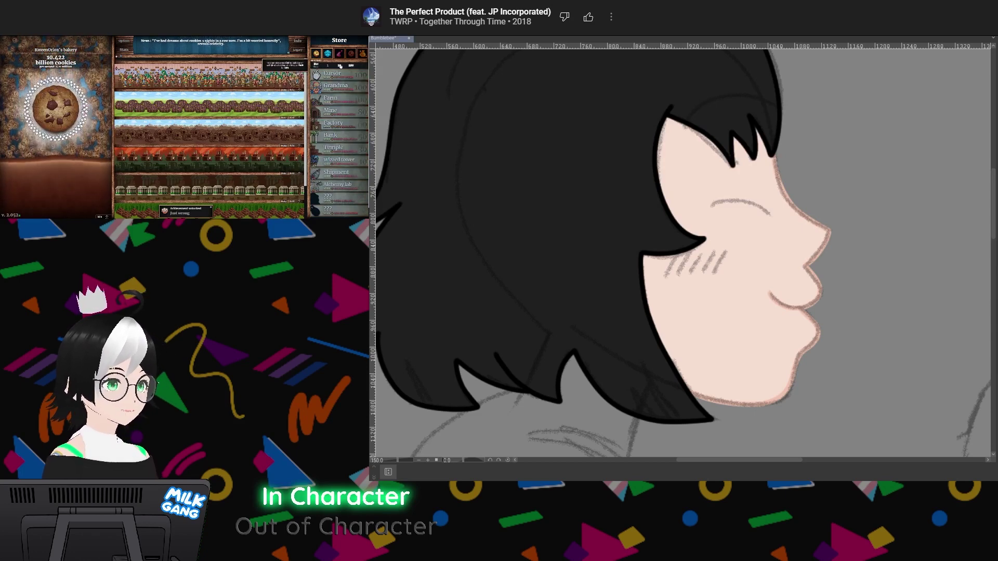
pyautogui.click(339, 65)
pyautogui.moveTo(353, 112)
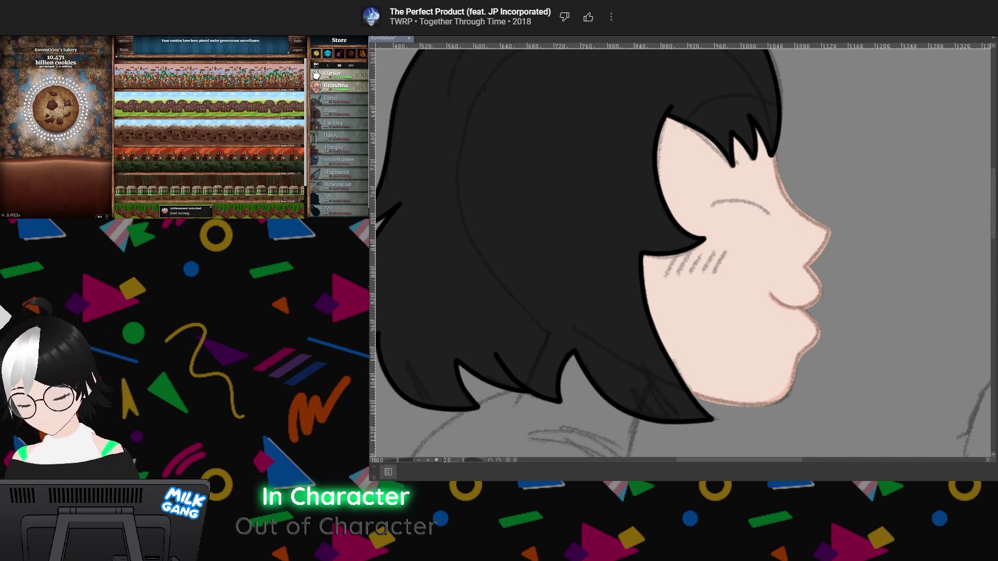
pyautogui.moveTo(729, 422); pyautogui.dragTo(780, 218)
pyautogui.scroll(-3, 780, 218)
pyautogui.scroll(3, 803, 85)
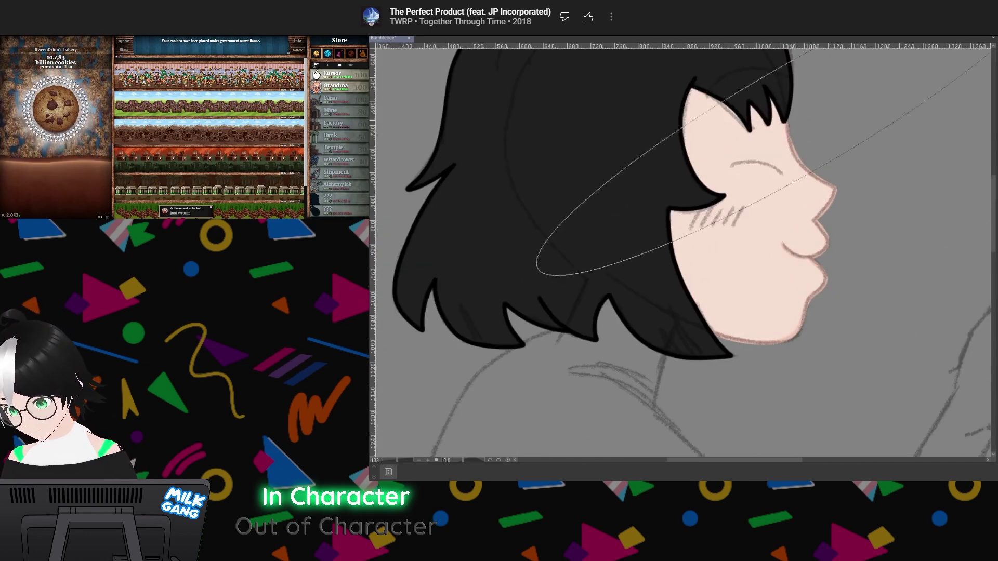
pyautogui.scroll(-2, 791, 127)
pyautogui.scroll(2, 788, 129)
pyautogui.scroll(-2, 788, 129)
pyautogui.scroll(2, 681, 250)
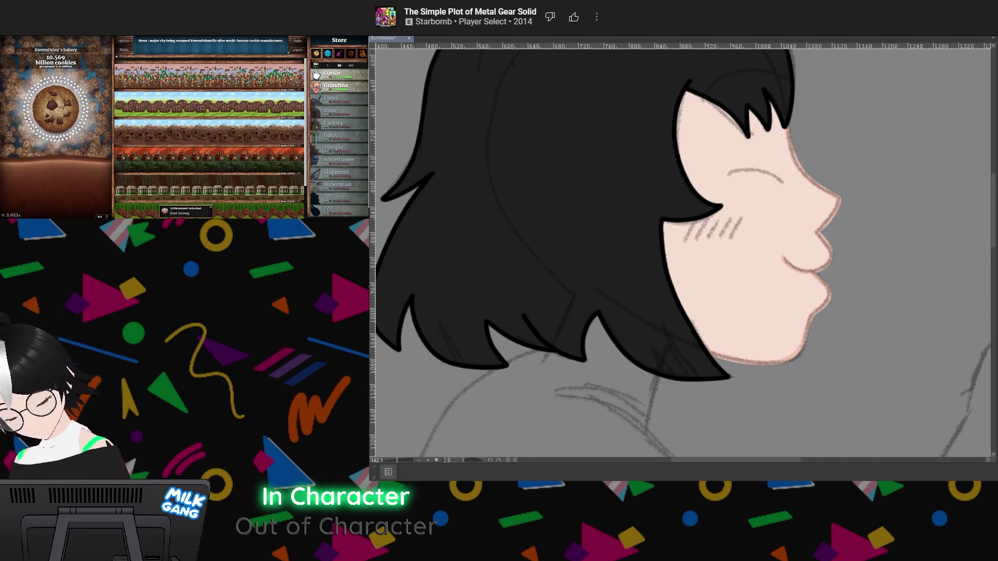
pyautogui.moveTo(686, 249); pyautogui.dragTo(668, 285)
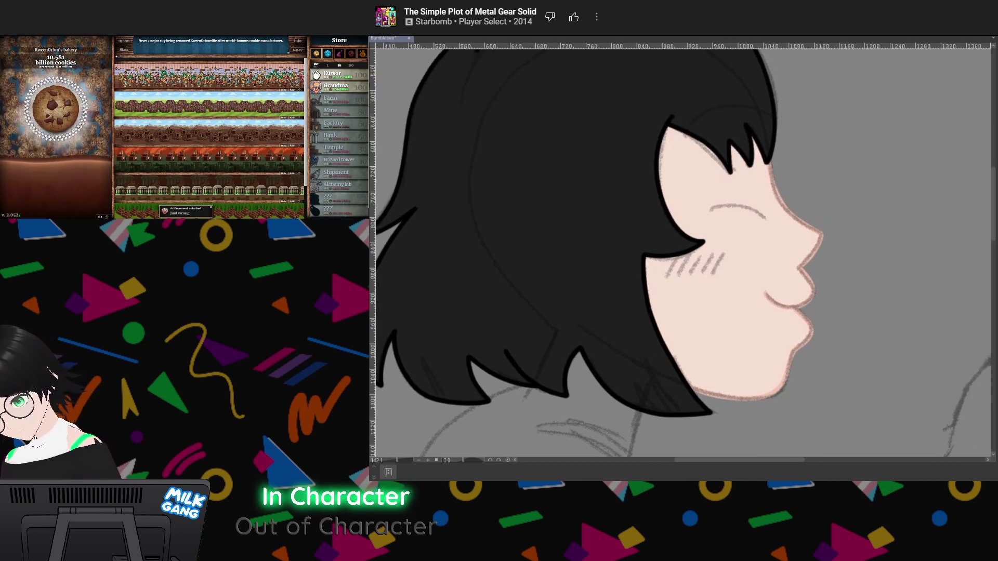
pyautogui.scroll(1, 680, 253)
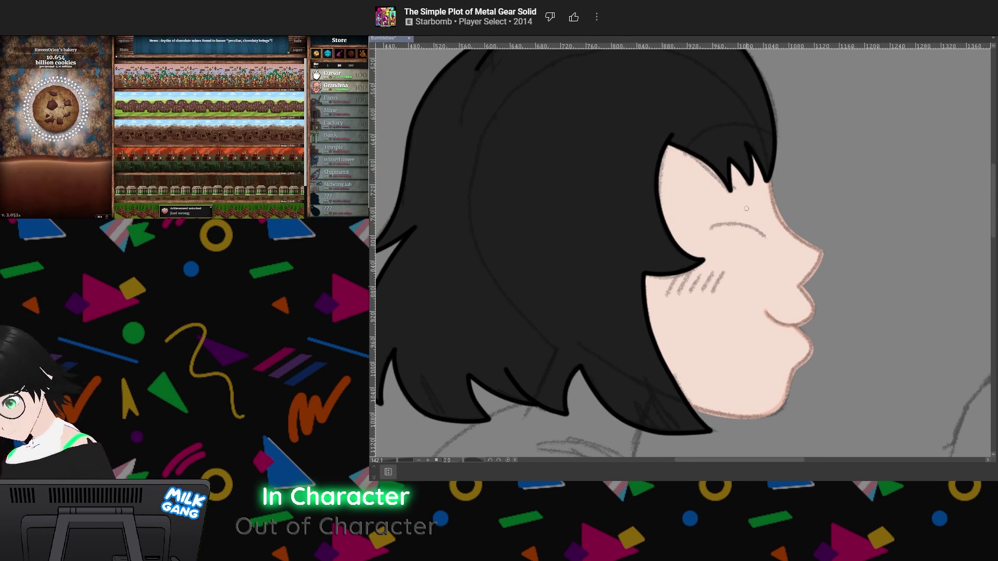
pyautogui.moveTo(764, 235)
pyautogui.mouseDown()
pyautogui.moveTo(749, 224)
pyautogui.moveTo(709, 229)
pyautogui.moveTo(731, 224)
pyautogui.moveTo(763, 237)
pyautogui.moveTo(727, 222)
pyautogui.moveTo(769, 239)
pyautogui.mouseUp()
pyautogui.hotkey('ctrl', 'z')
pyautogui.hotkey('ctrl', 'z')
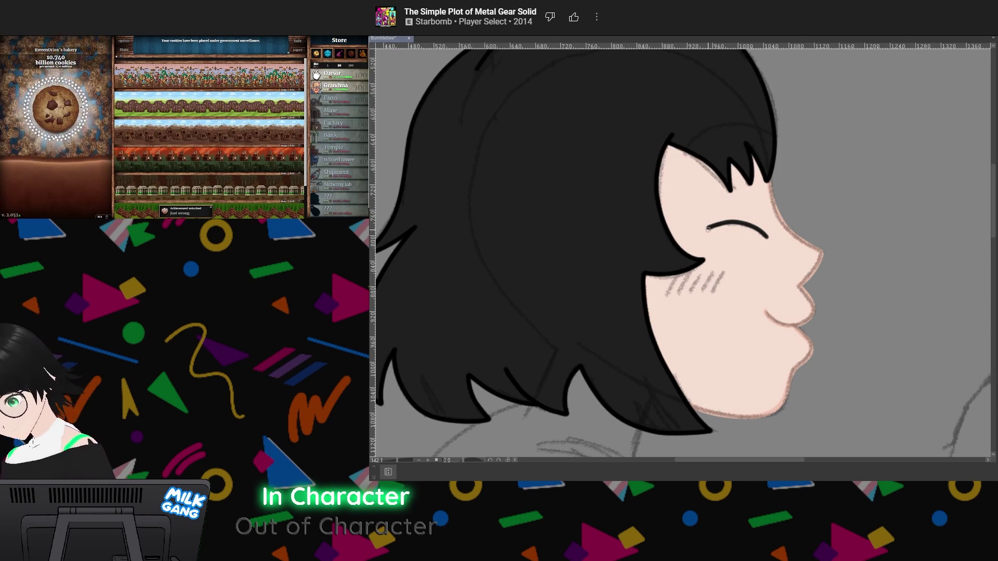
pyautogui.moveTo(710, 227); pyautogui.dragTo(728, 223)
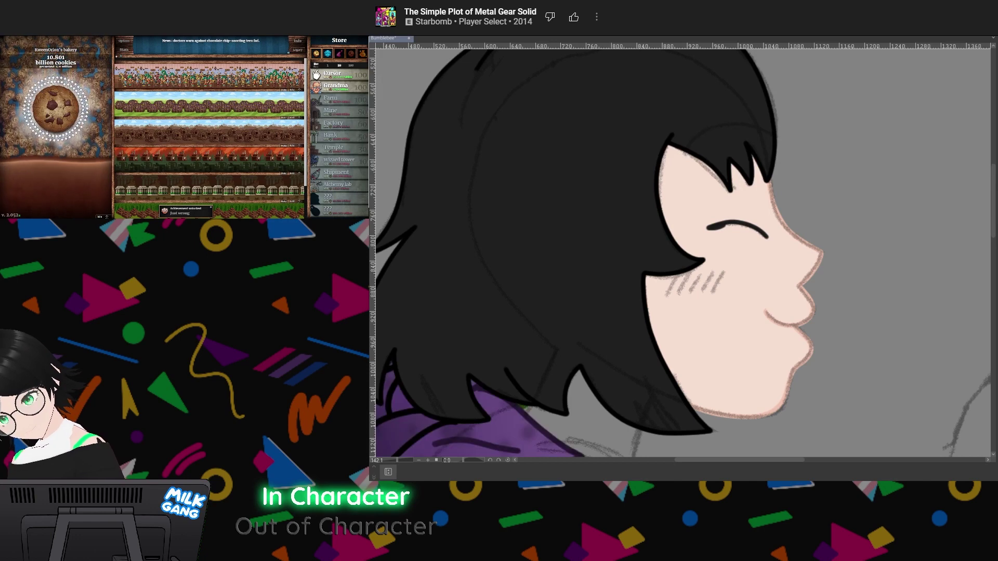
# Show the purple flower artwork, sample the purple from its petal, and hide the flower again
pyautogui.moveTo(520, 338); pyautogui.dragTo(841, 151)
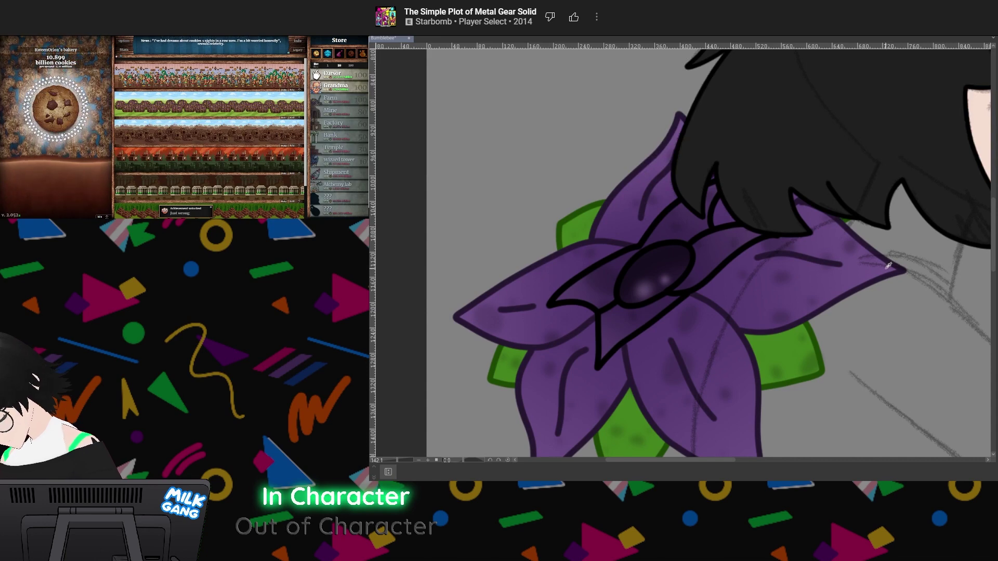
pyautogui.hotkey('ctrl', 'z')
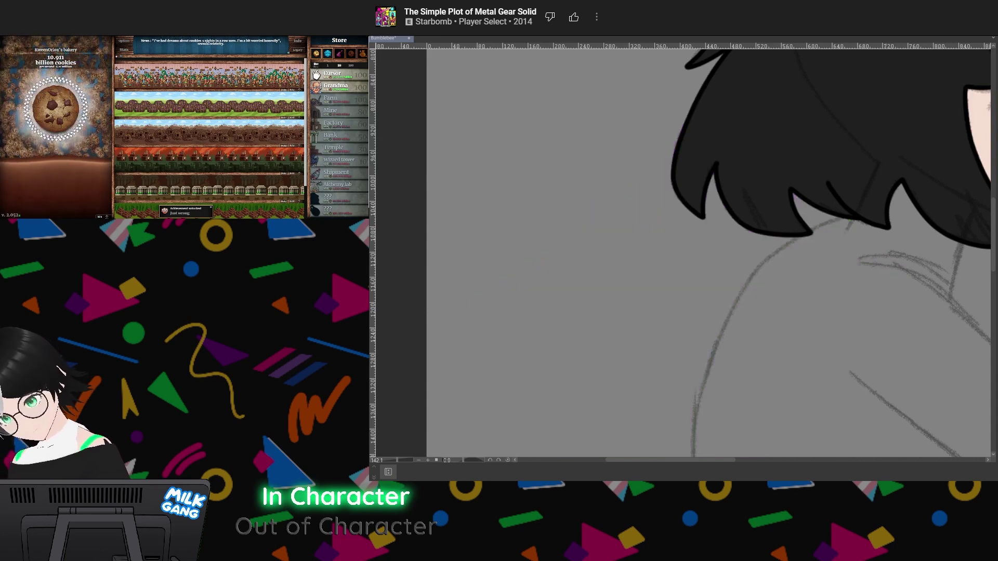
pyautogui.moveTo(837, 182)
pyautogui.mouseDown()
pyautogui.moveTo(667, 325)
pyautogui.moveTo(532, 370)
pyautogui.moveTo(533, 388)
pyautogui.mouseUp()
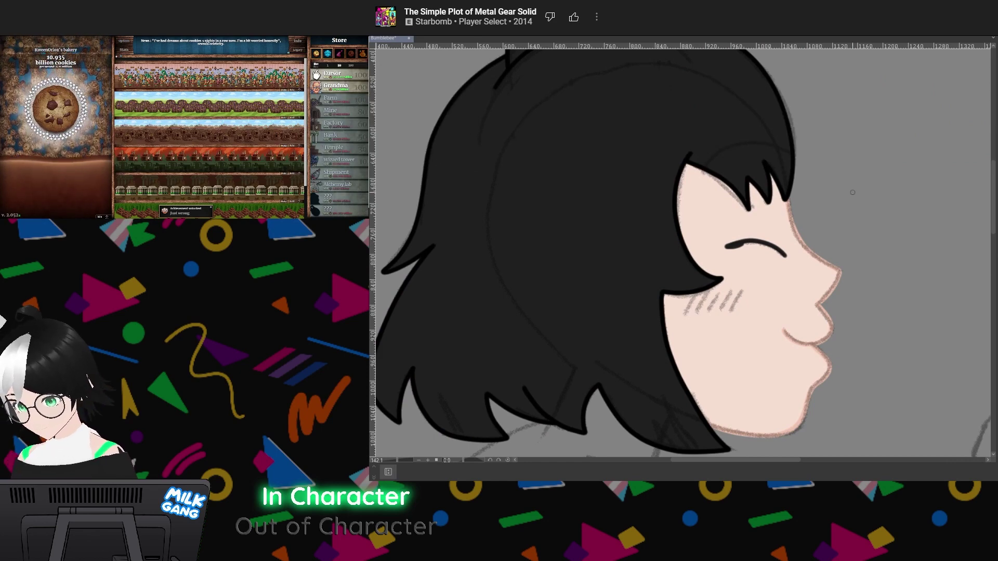
# Undo the black eye line and paint a short purple eyeshadow mark at the eye's outer corner
pyautogui.scroll(2, 850, 262)
pyautogui.scroll(-2, 804, 219)
pyautogui.scroll(2, 794, 217)
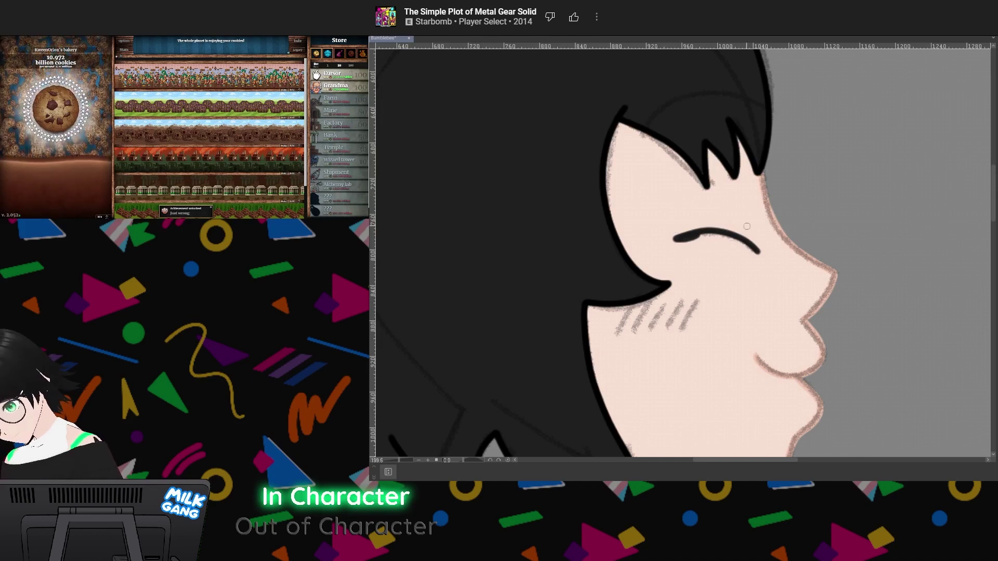
pyautogui.hotkey('ctrl', 'z')
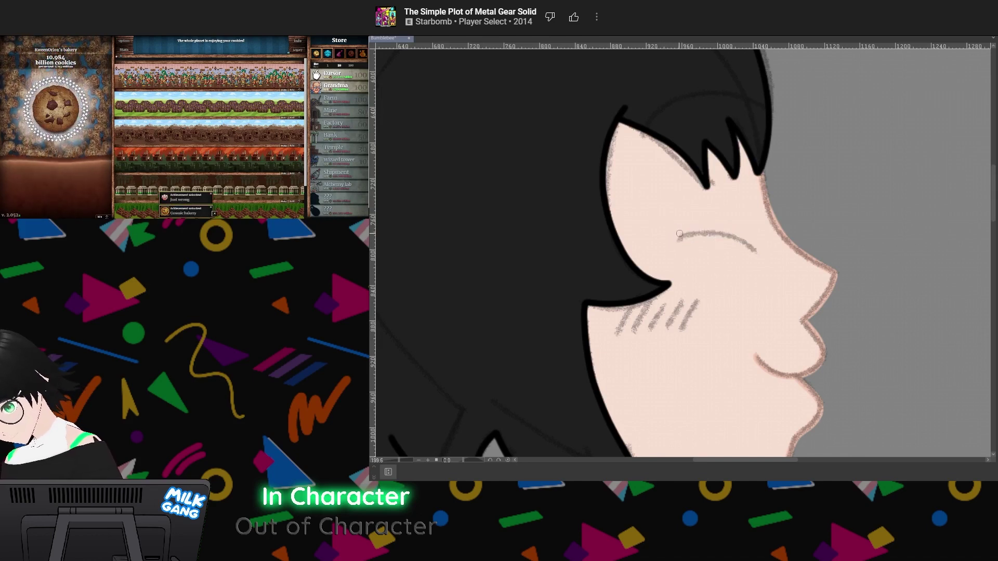
pyautogui.moveTo(681, 237)
pyautogui.mouseDown()
pyautogui.moveTo(661, 232)
pyautogui.moveTo(700, 233)
pyautogui.moveTo(671, 227)
pyautogui.mouseUp()
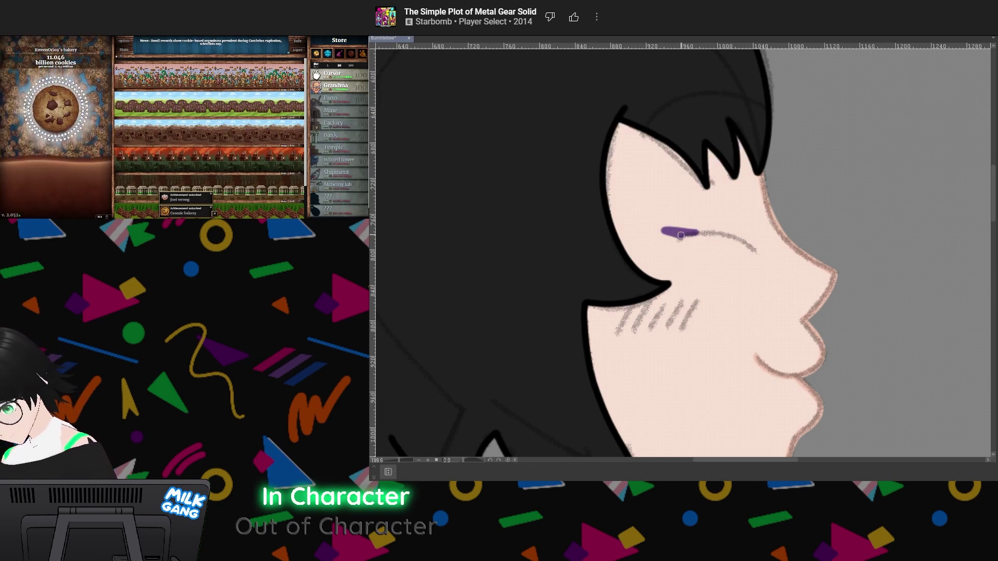
# Ink the curved closed eyelid in black beside the eyeshadow and the arched eyebrow across the fringe, following the sketch
pyautogui.moveTo(677, 239)
pyautogui.mouseDown()
pyautogui.moveTo(730, 236)
pyautogui.moveTo(752, 249)
pyautogui.moveTo(730, 234)
pyautogui.moveTo(678, 238)
pyautogui.mouseUp()
pyautogui.hotkey('ctrl', 'z')
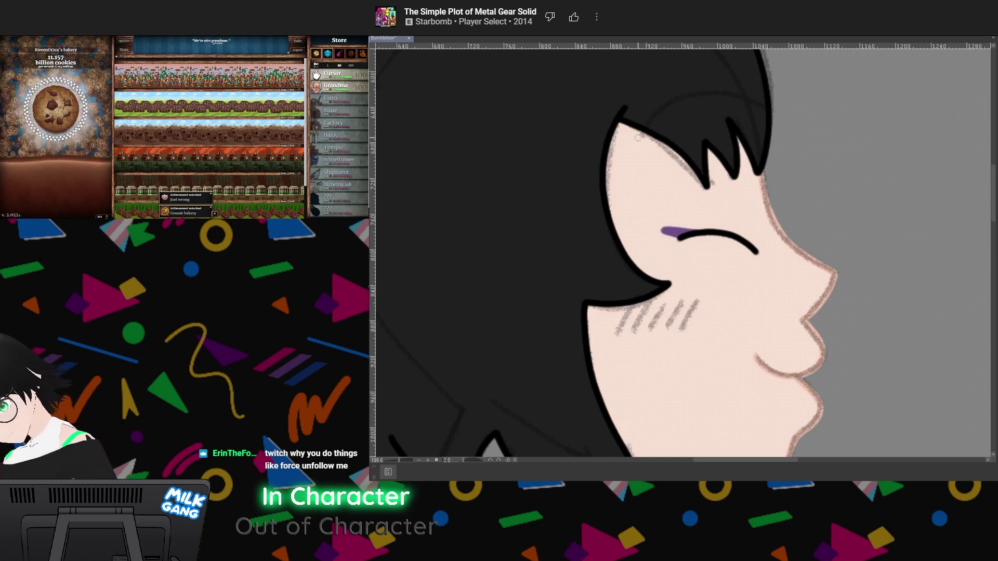
pyautogui.moveTo(641, 138)
pyautogui.mouseDown()
pyautogui.moveTo(685, 94)
pyautogui.moveTo(714, 87)
pyautogui.moveTo(782, 117)
pyautogui.moveTo(708, 96)
pyautogui.moveTo(669, 106)
pyautogui.moveTo(636, 140)
pyautogui.moveTo(689, 93)
pyautogui.moveTo(724, 90)
pyautogui.moveTo(778, 114)
pyautogui.mouseUp()
pyautogui.hotkey('ctrl', 'z')
pyautogui.hotkey('ctrl', 'z')
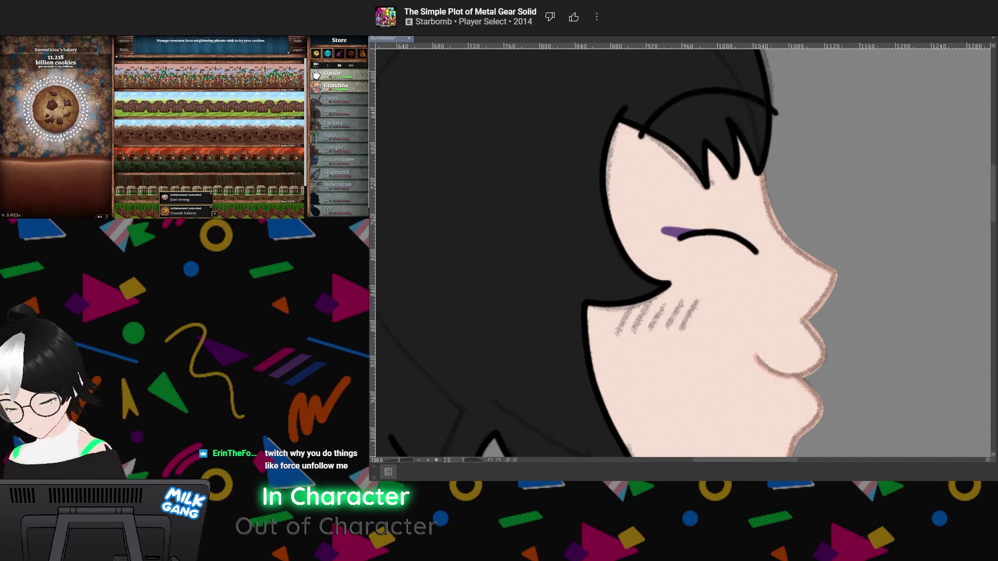
pyautogui.moveTo(681, 259)
pyautogui.mouseDown()
pyautogui.moveTo(733, 231)
pyautogui.moveTo(706, 234)
pyautogui.mouseUp()
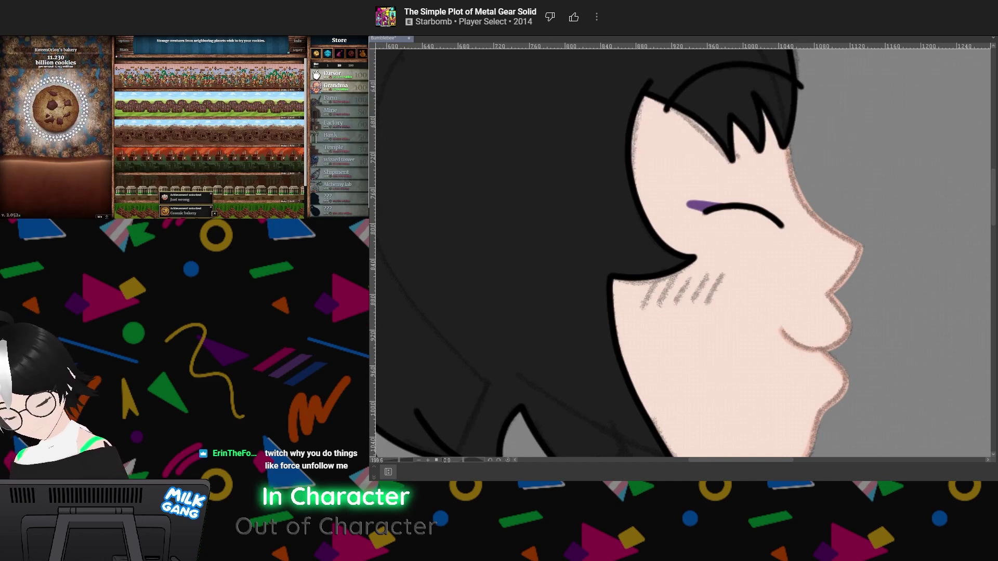
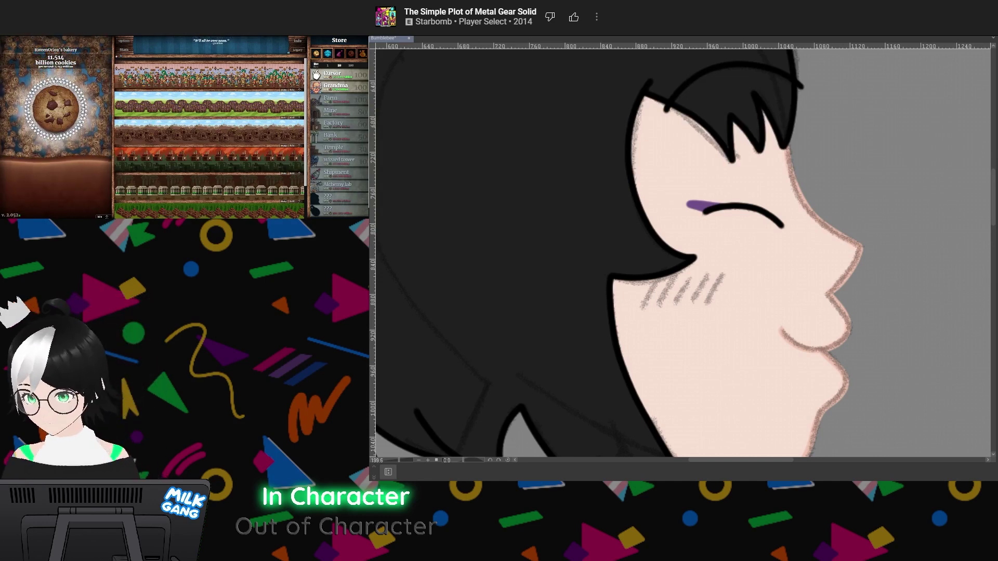
# Switch to Cookie Clicker and buy the first available upgrade in the store
pyautogui.scroll(-1, 338, 180)
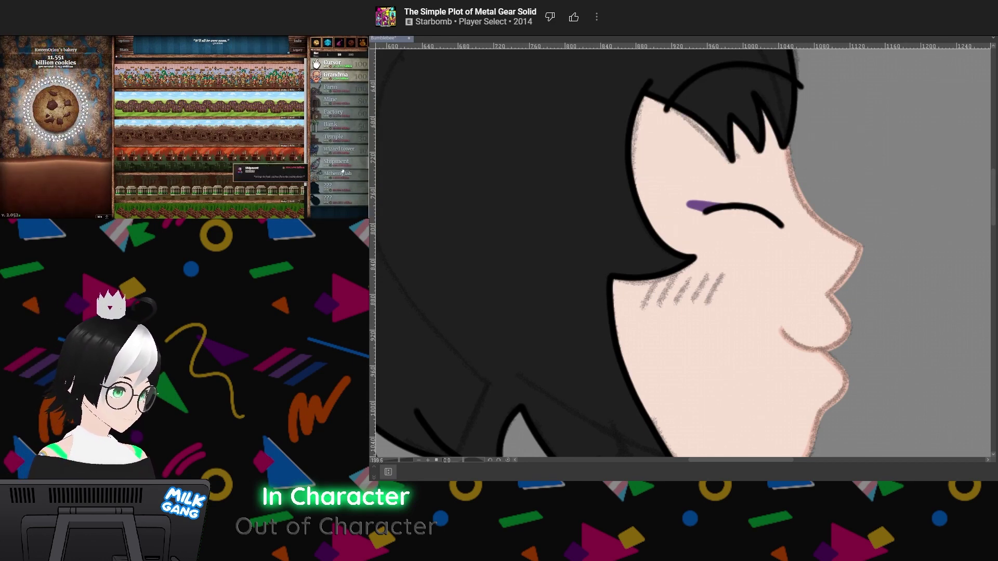
pyautogui.scroll(1, 342, 171)
pyautogui.moveTo(318, 54)
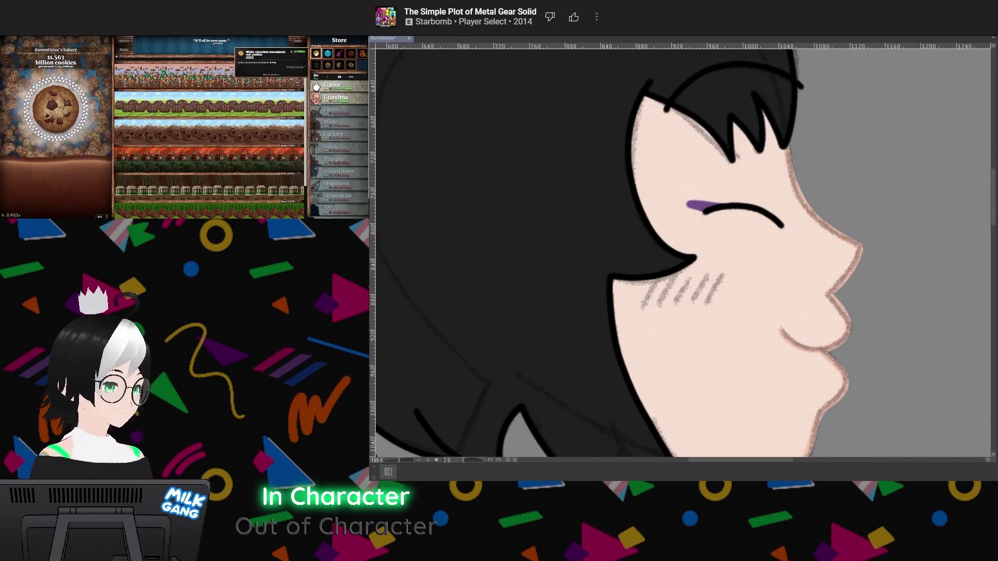
pyautogui.click(317, 55)
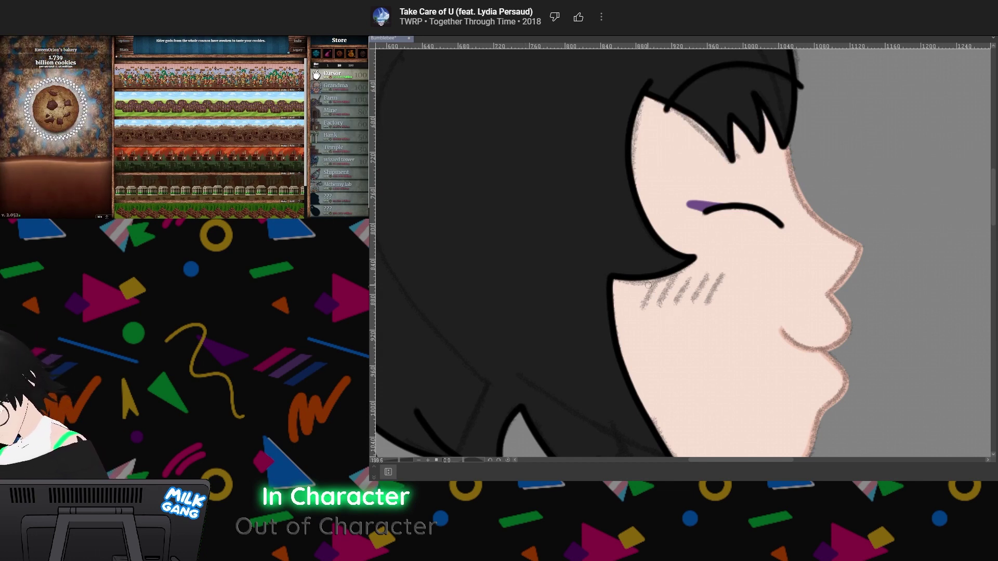
# Draw five slanted pink blush lines on the cheek over the sketched marks
pyautogui.moveTo(659, 280); pyautogui.dragTo(642, 308)
pyautogui.moveTo(678, 274); pyautogui.dragTo(660, 303)
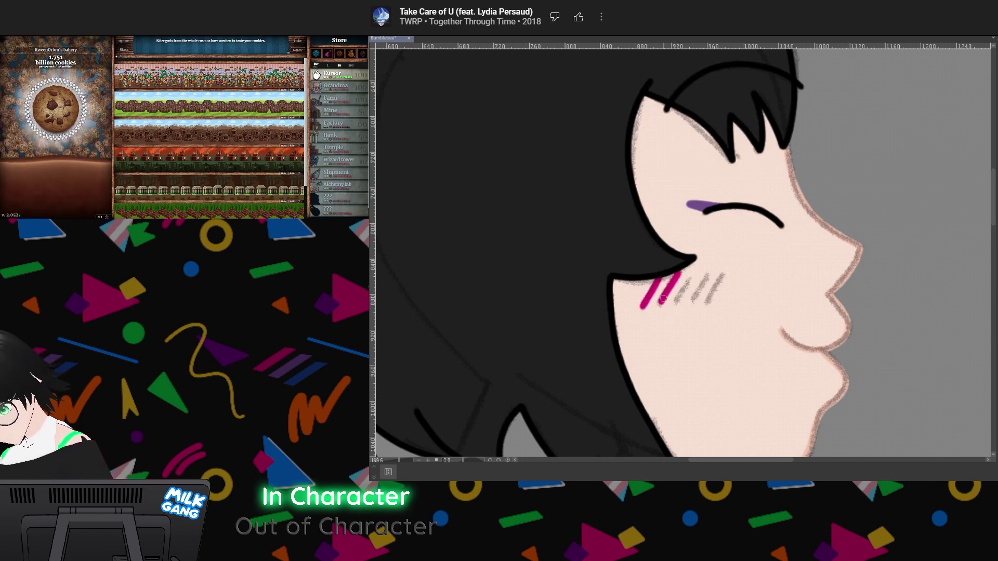
pyautogui.moveTo(694, 274); pyautogui.dragTo(675, 301)
pyautogui.moveTo(709, 274)
pyautogui.mouseDown()
pyautogui.moveTo(695, 301)
pyautogui.moveTo(713, 296)
pyautogui.mouseUp()
pyautogui.hotkey('ctrl', 'z')
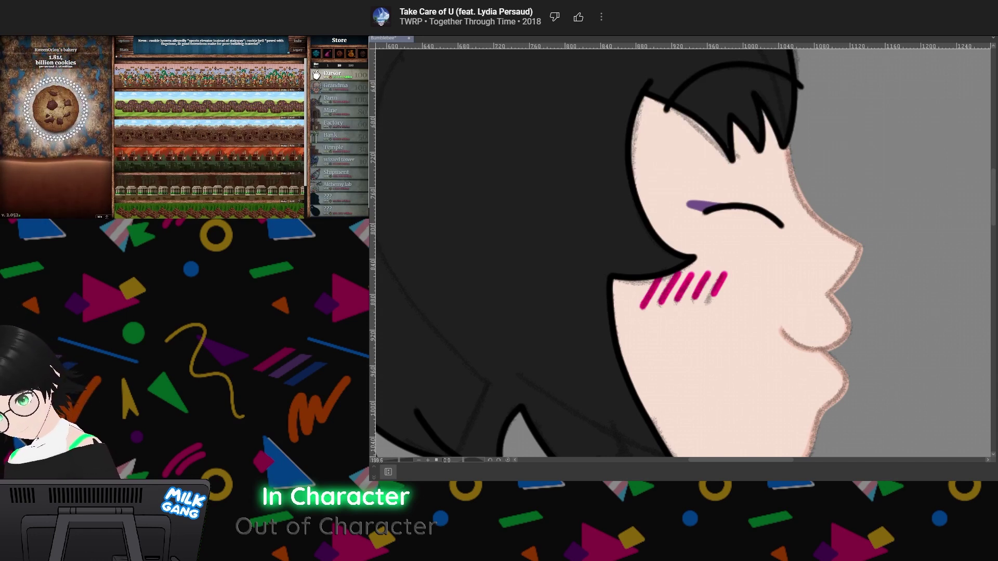
# Lighten the cheek's blush lines to a pale pink, with the sketch hidden
pyautogui.press('Delete')
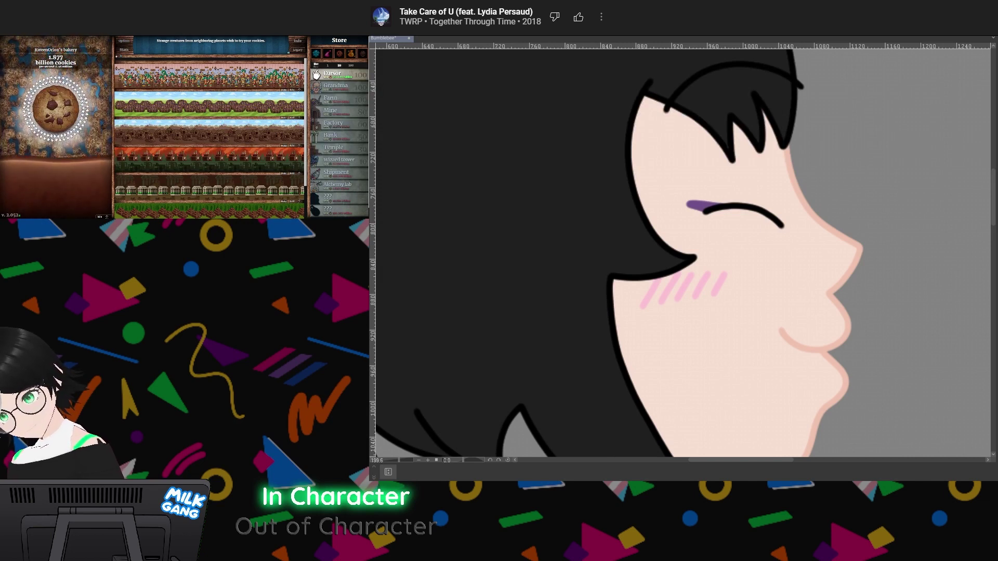
pyautogui.hotkey('ctrl', 'z')
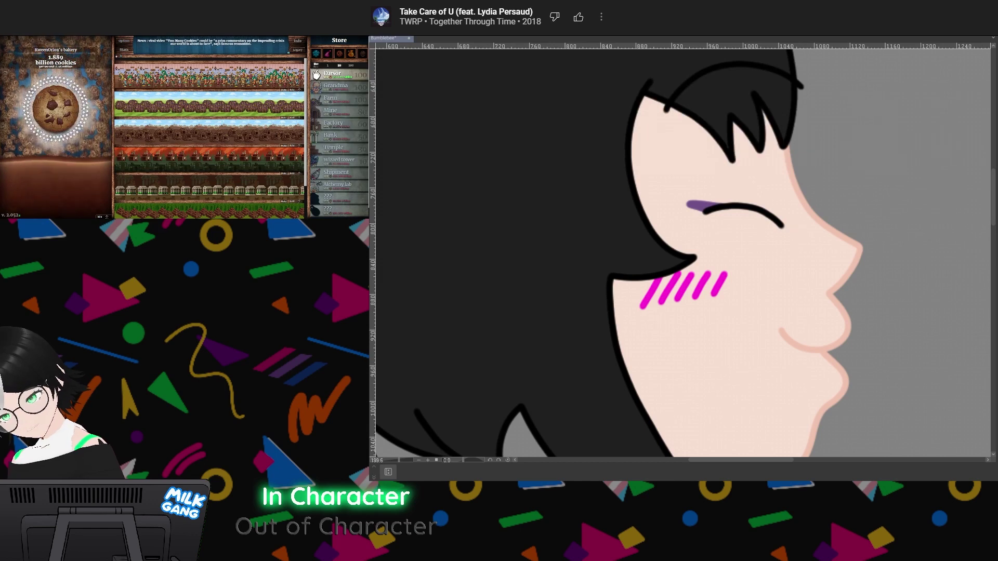
pyautogui.hotkey('ctrl', 'y')
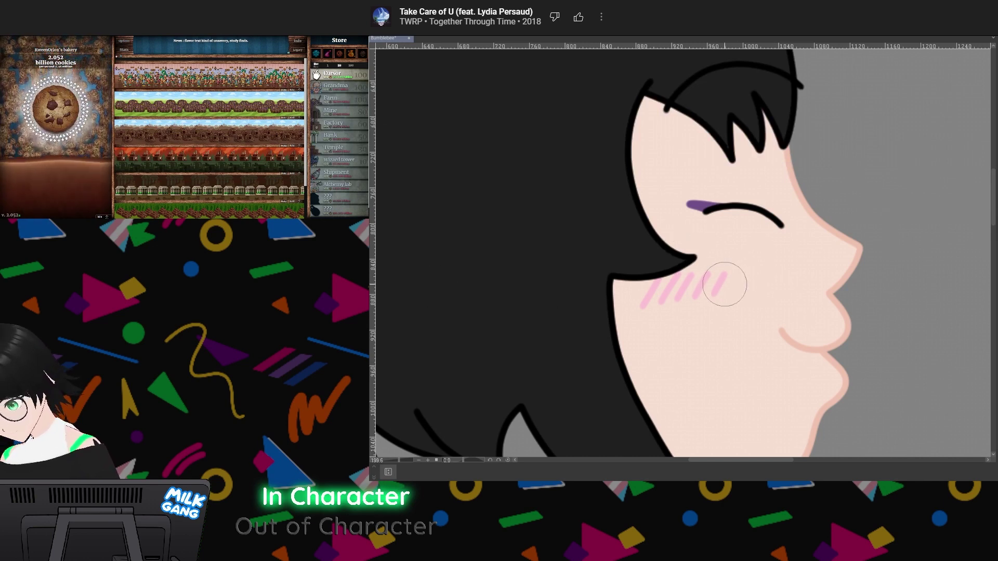
pyautogui.moveTo(736, 285)
pyautogui.mouseDown()
pyautogui.moveTo(640, 293)
pyautogui.moveTo(617, 284)
pyautogui.mouseUp()
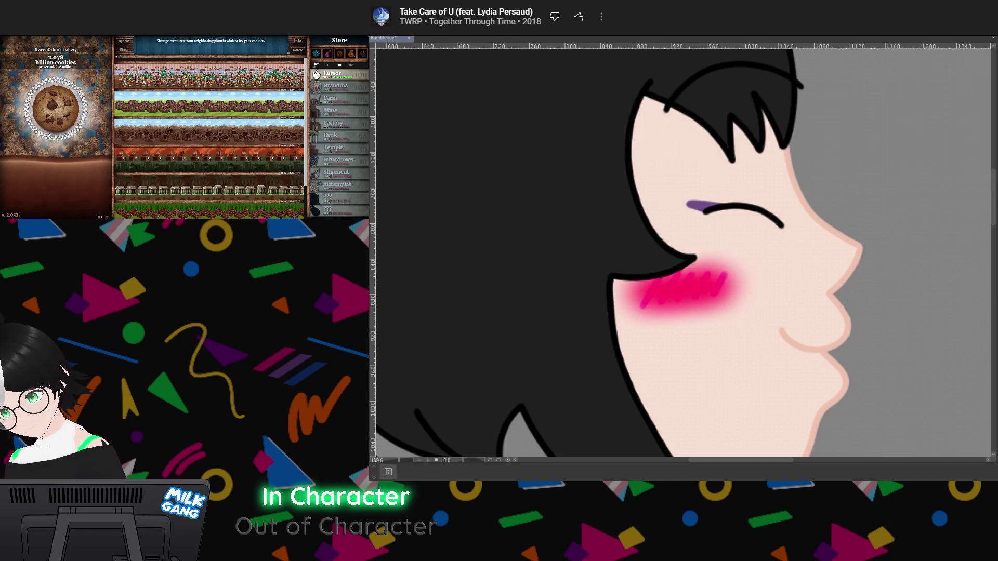
pyautogui.hotkey('ctrl', 'z')
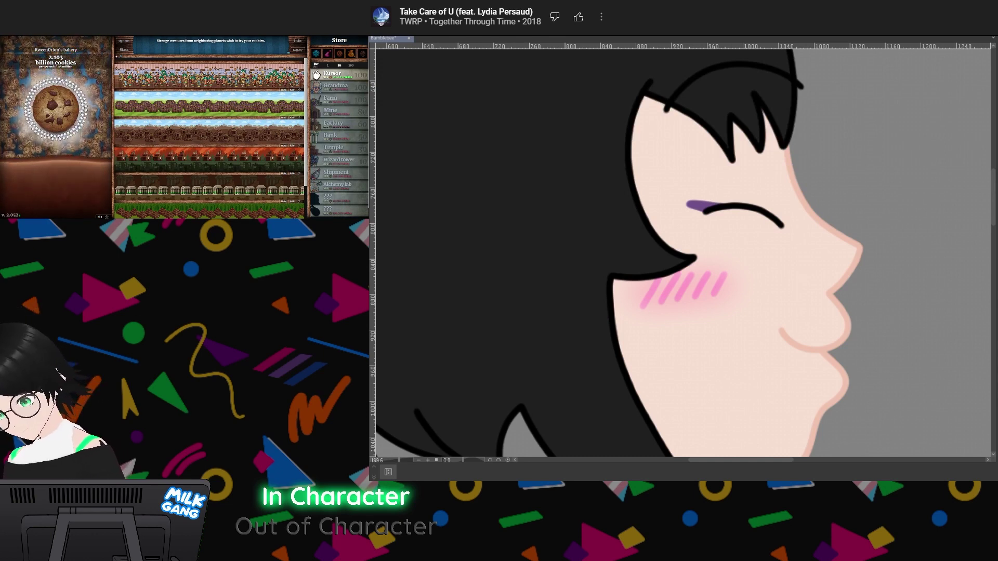
pyautogui.hotkey('ctrl', 'z')
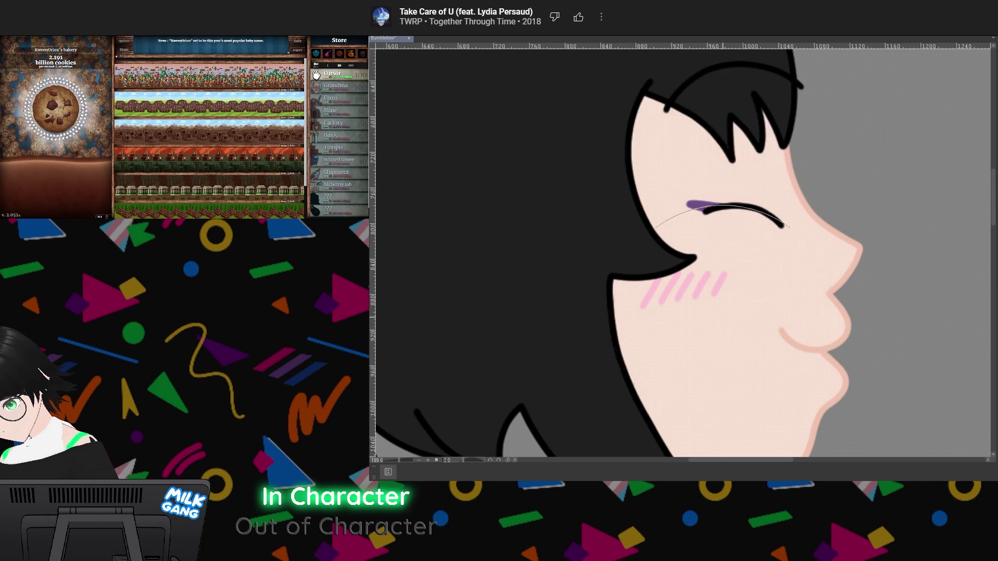
pyautogui.hotkey('ctrl', 'z')
pyautogui.hotkey('ctrl', 'y')
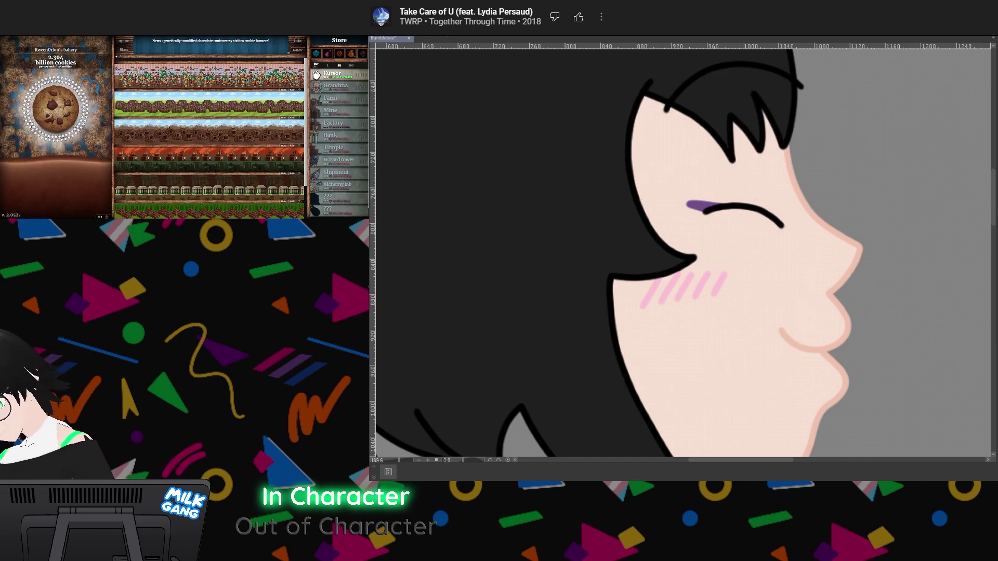
pyautogui.moveTo(681, 307)
pyautogui.mouseDown()
pyautogui.moveTo(703, 266)
pyautogui.moveTo(719, 272)
pyautogui.moveTo(694, 329)
pyautogui.mouseUp()
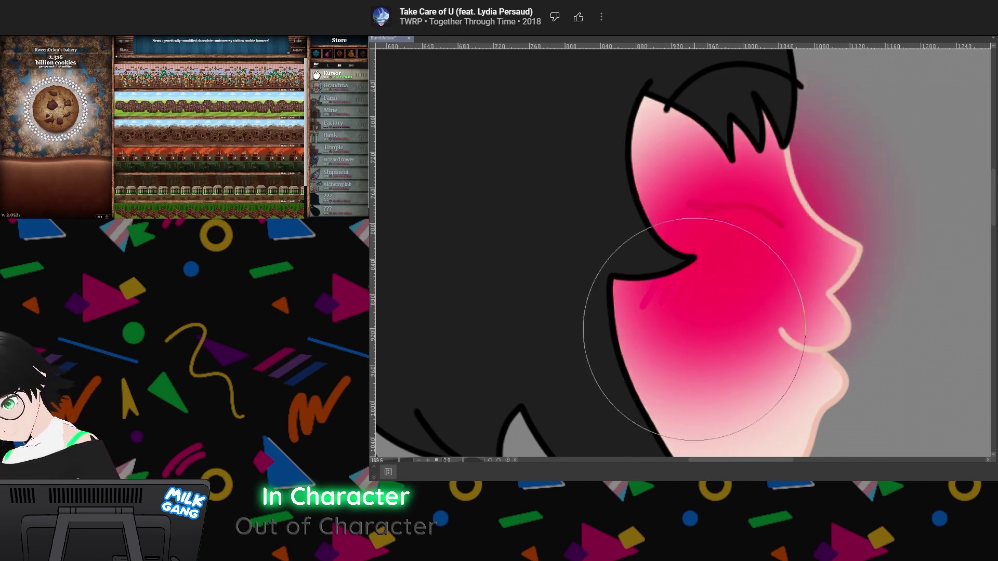
pyautogui.hotkey('ctrl', 'z')
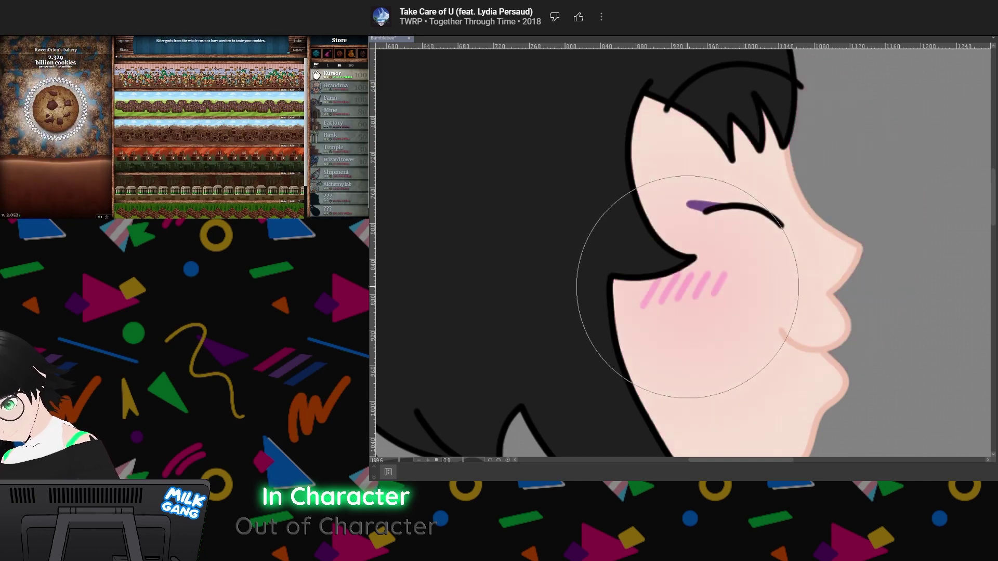
pyautogui.hotkey('ctrl', 'z')
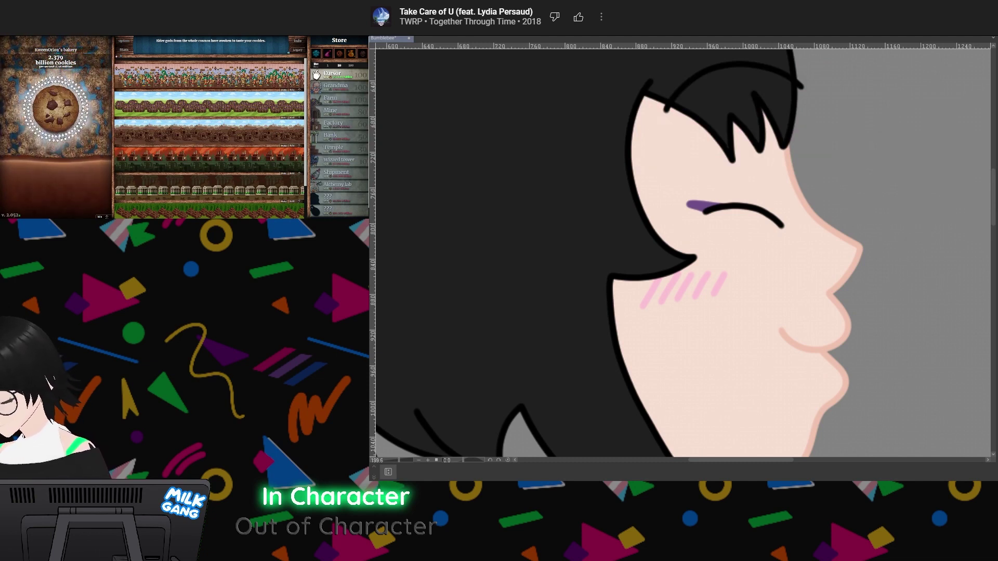
pyautogui.moveTo(728, 285); pyautogui.dragTo(619, 284)
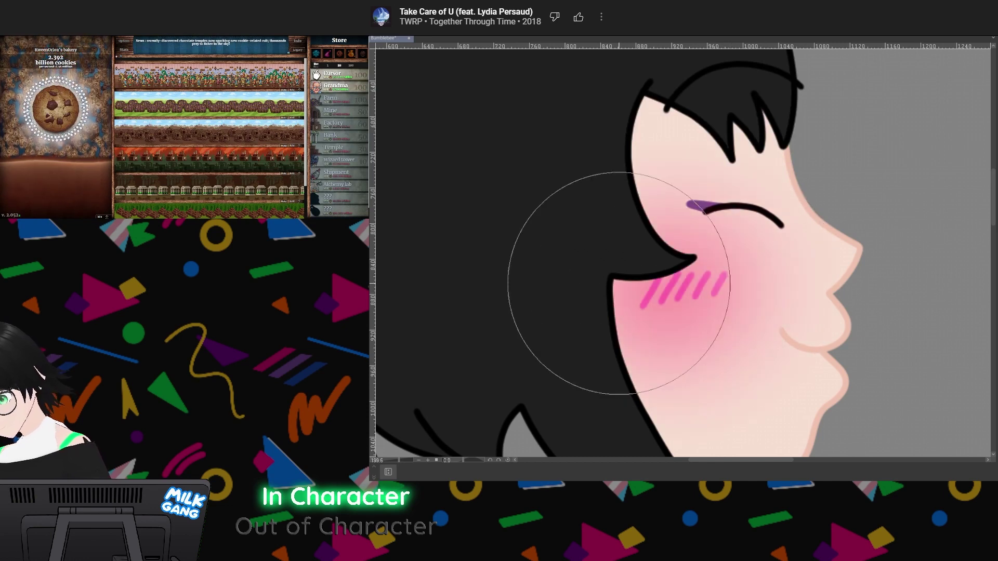
pyautogui.hotkey('ctrl', 'z')
pyautogui.click(721, 287)
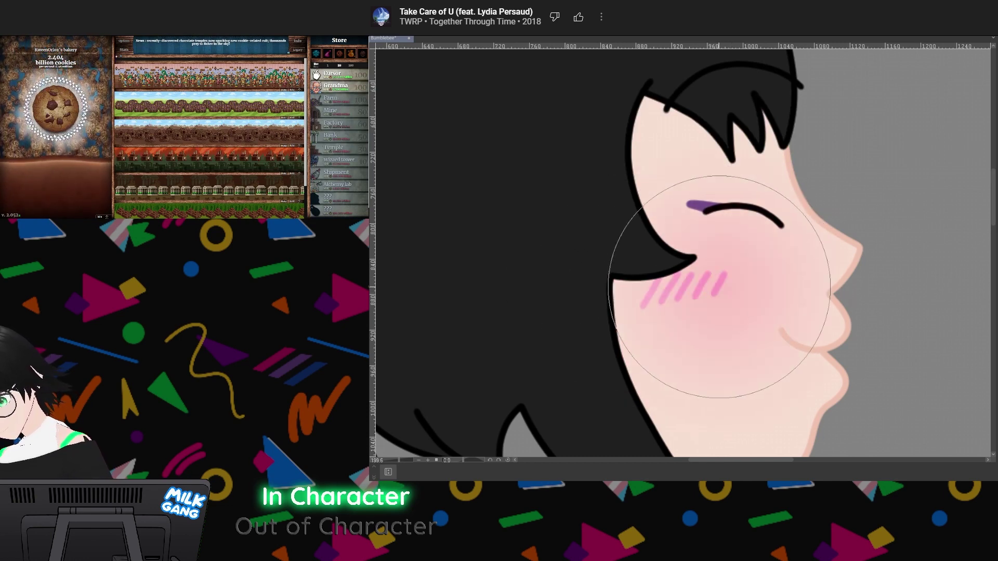
pyautogui.hotkey('ctrl', 'shift', 'z')
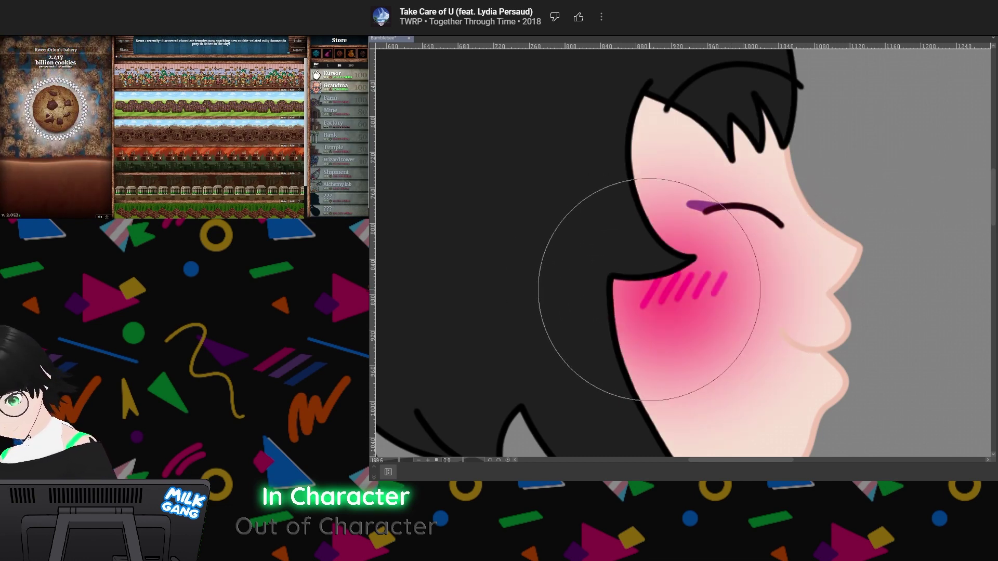
pyautogui.hotkey('ctrl', 'z')
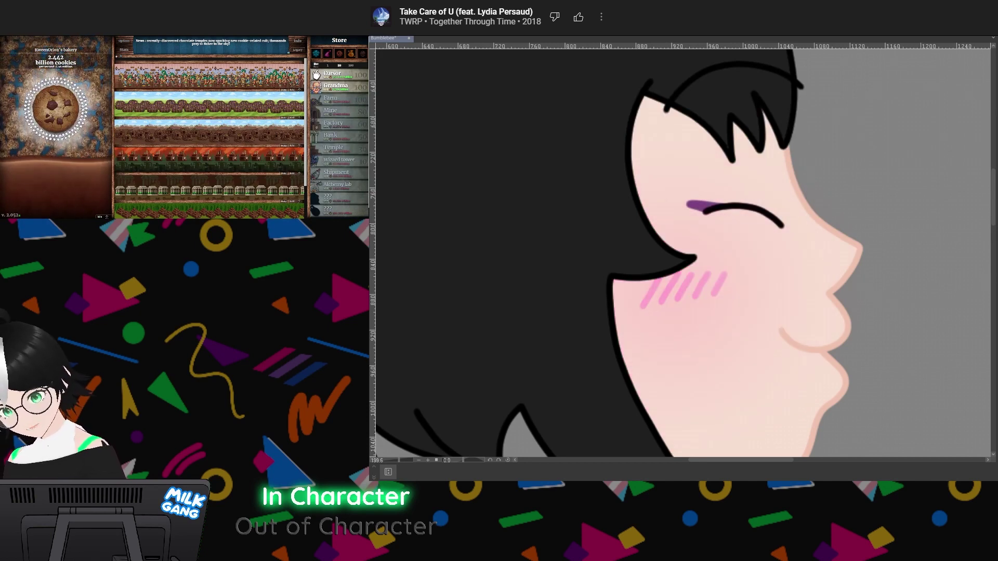
pyautogui.hotkey('ctrl', 'shift', 'z')
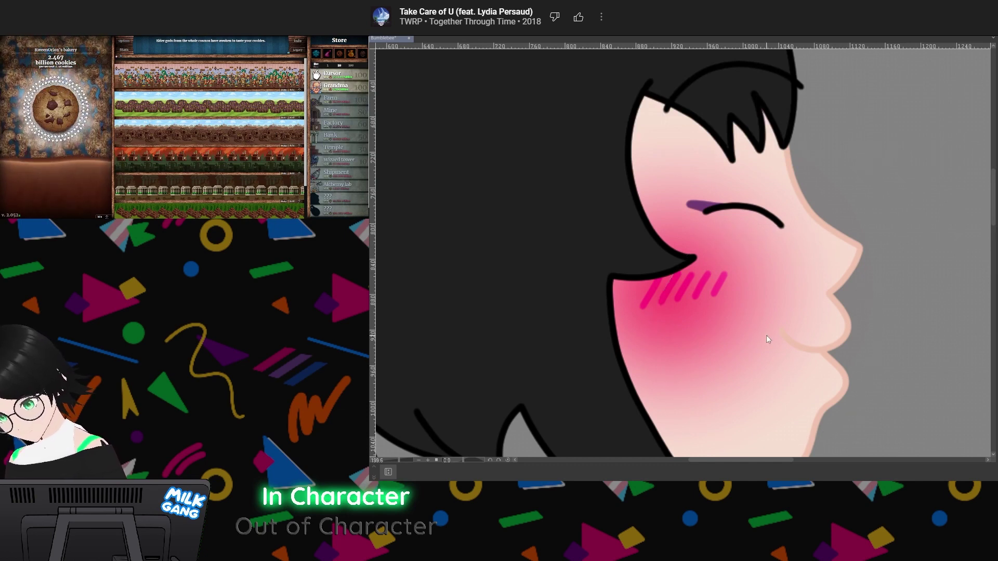
pyautogui.hotkey('ctrl', 'z')
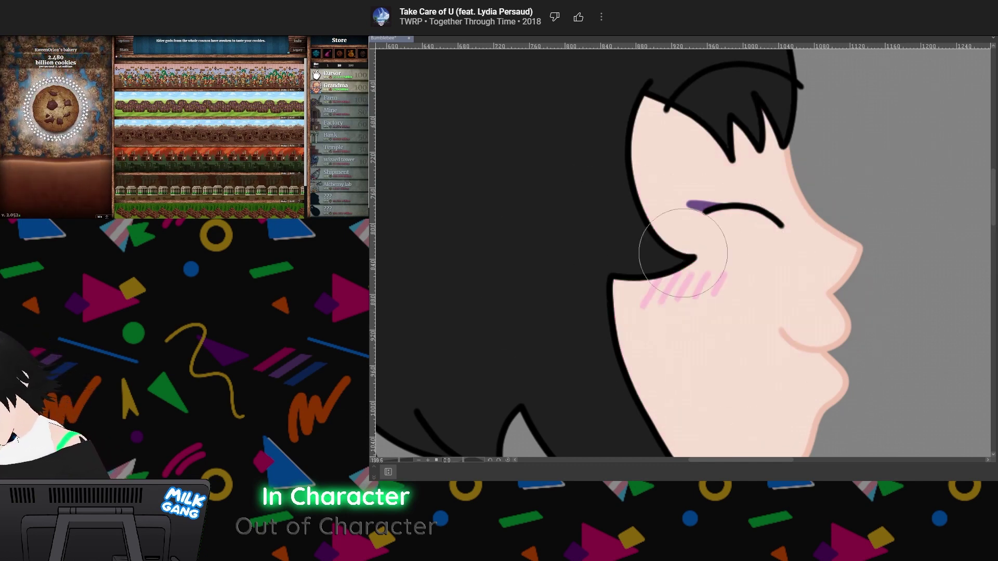
# Try a soft airbrushed blush over the cheek lines, in pale pink and in strong crimson
pyautogui.moveTo(739, 265)
pyautogui.mouseDown()
pyautogui.moveTo(724, 285)
pyautogui.moveTo(727, 267)
pyautogui.moveTo(706, 275)
pyautogui.moveTo(721, 283)
pyautogui.moveTo(647, 284)
pyautogui.mouseUp()
pyautogui.hotkey('ctrl', 'z')
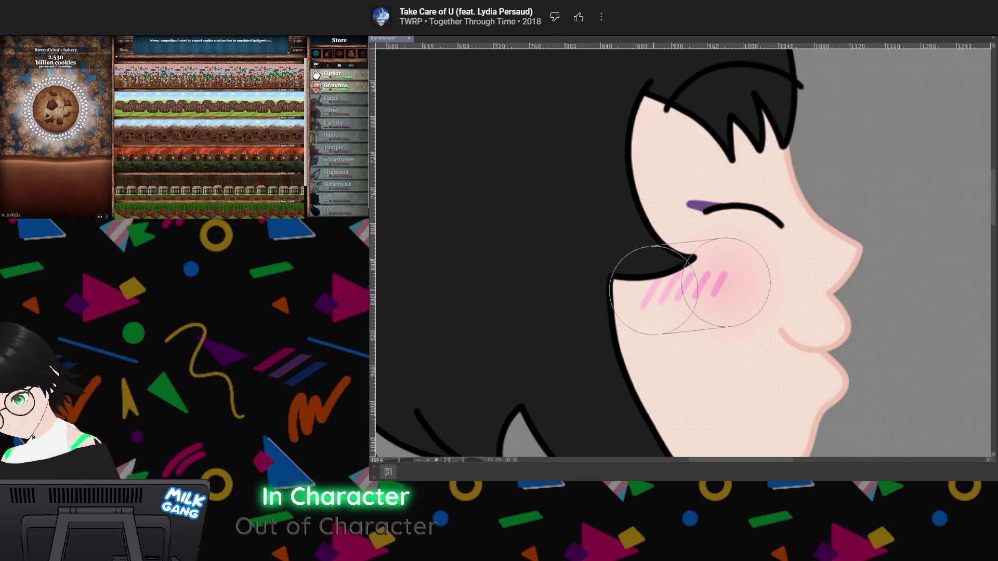
pyautogui.hotkey('ctrl', 'y')
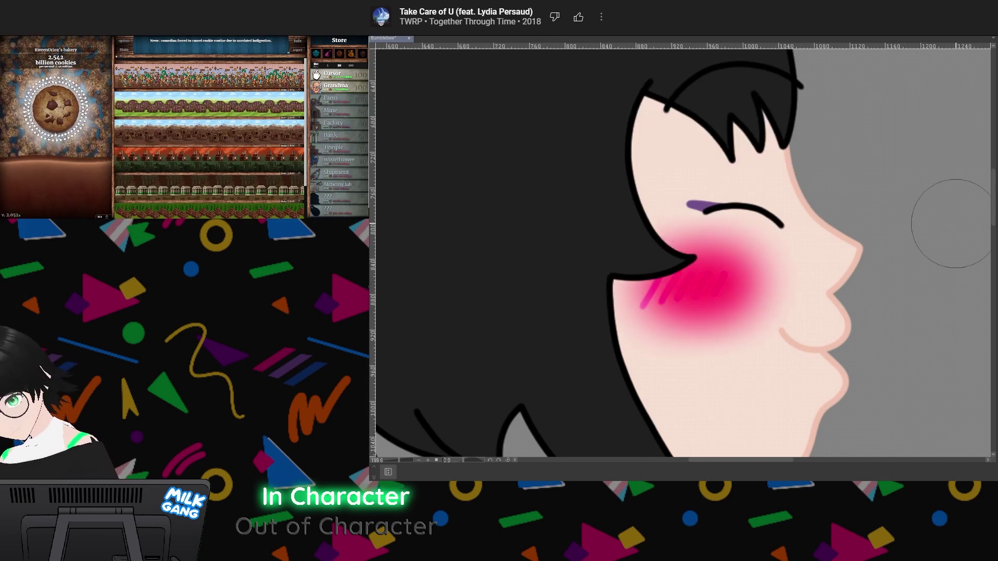
pyautogui.hotkey('ctrl', 'z')
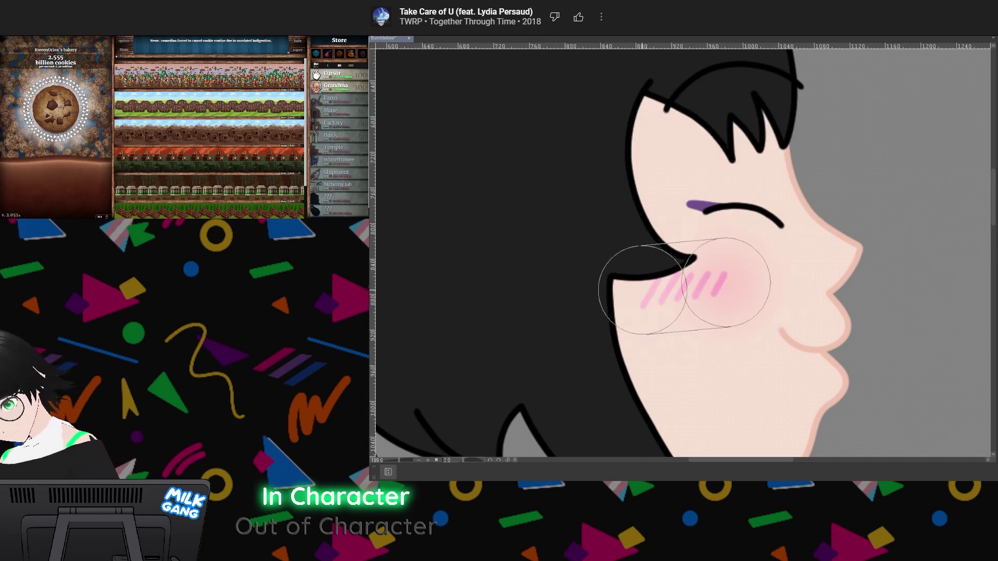
pyautogui.hotkey('ctrl', 'y')
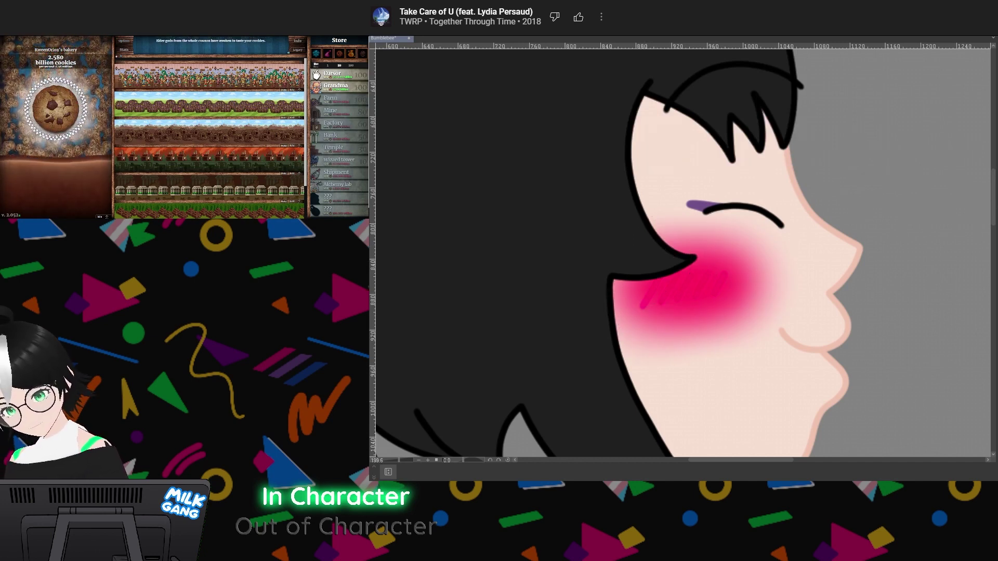
pyautogui.hotkey('ctrl', 'z')
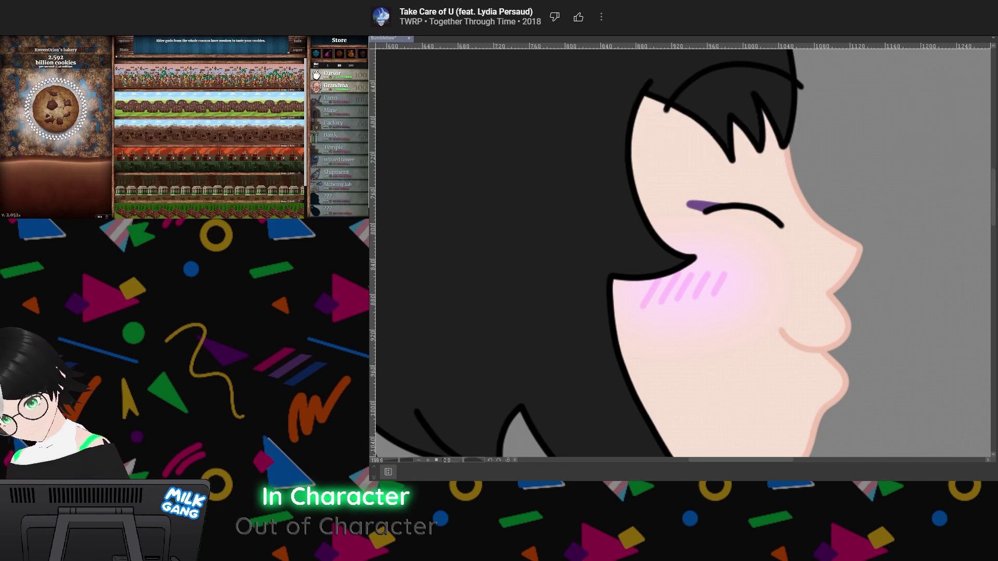
# Try recolouring the soft cheek blush in green, peach and light pink, and remove it again
pyautogui.hotkey('alt', 'Delete')
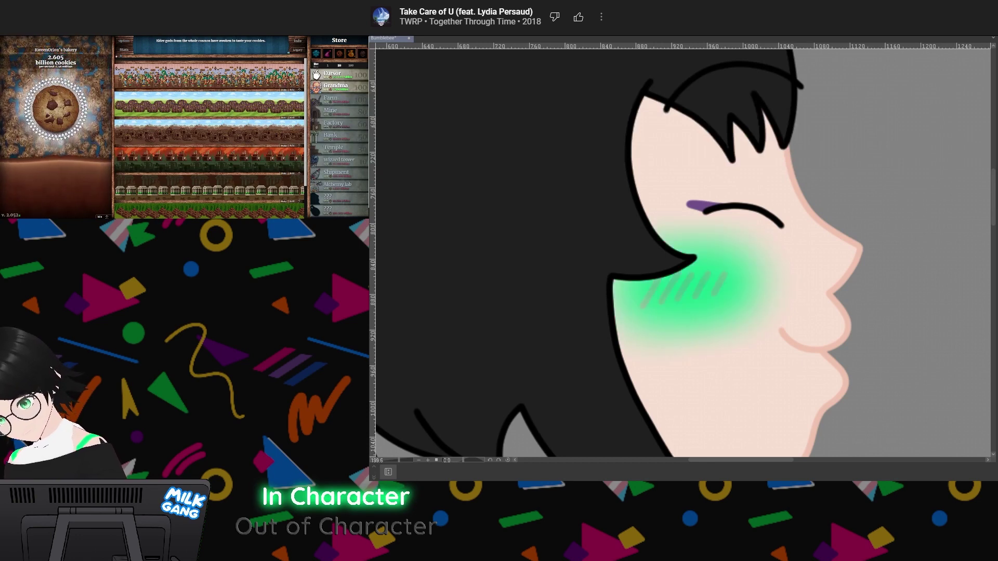
pyautogui.hotkey('ctrl', 'z')
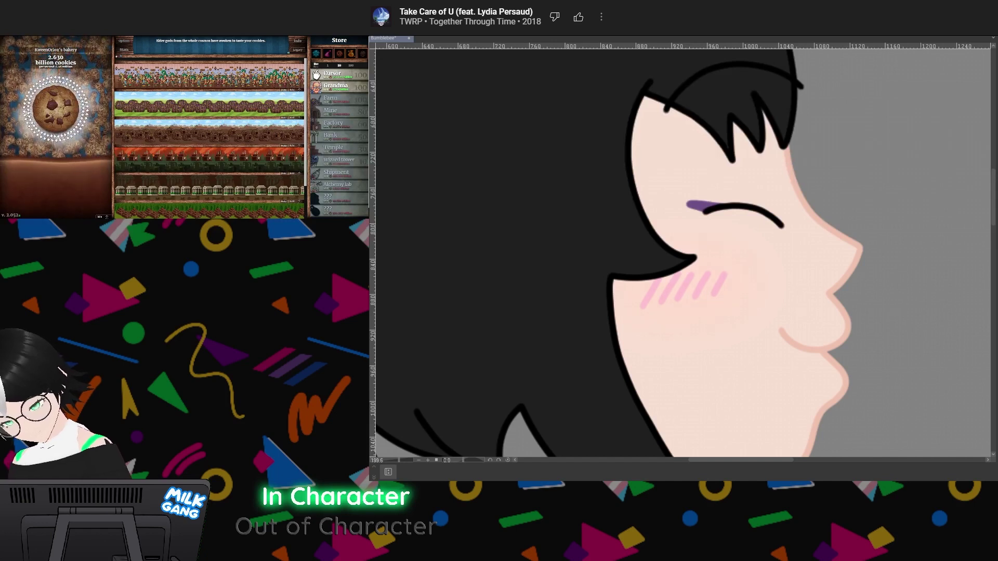
pyautogui.hotkey('alt', 'Delete')
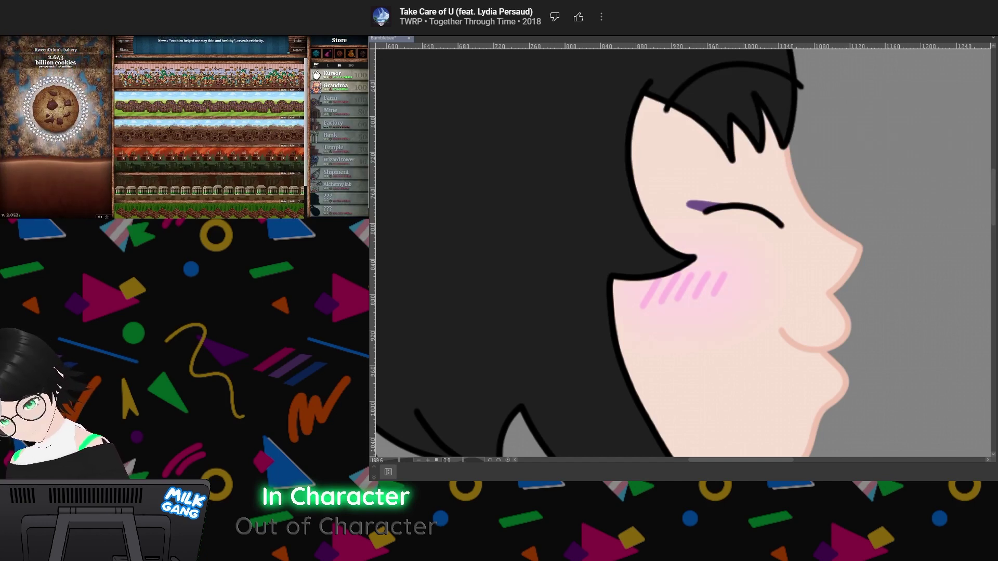
pyautogui.hotkey('ctrl', 'z')
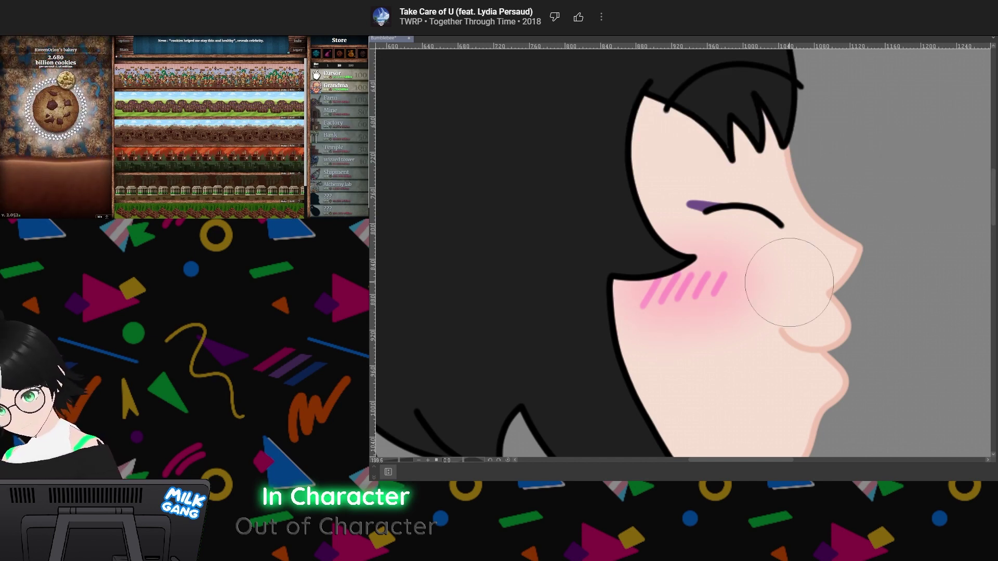
pyautogui.hotkey('ctrl', 'z')
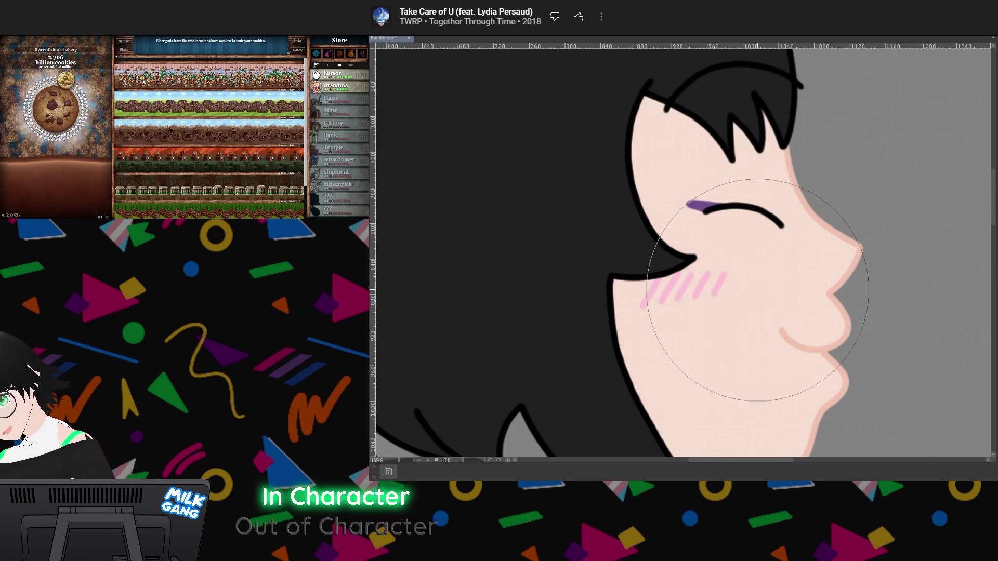
# Try a pink blush across the cheek with a much larger airbrush, and undo the strokes
pyautogui.moveTo(685, 287); pyautogui.dragTo(529, 281)
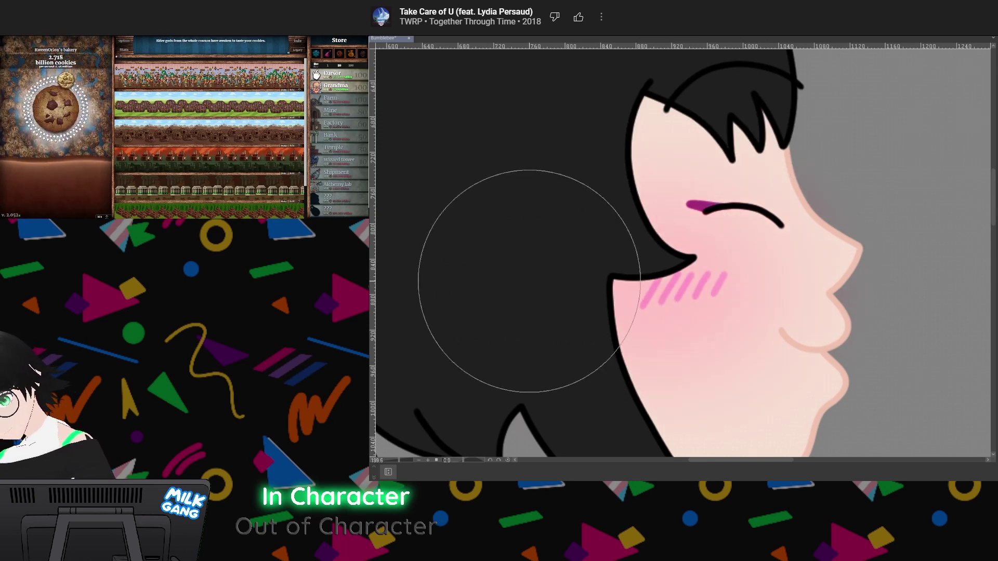
pyautogui.hotkey('ctrl', 'z')
pyautogui.moveTo(820, 281); pyautogui.dragTo(499, 295)
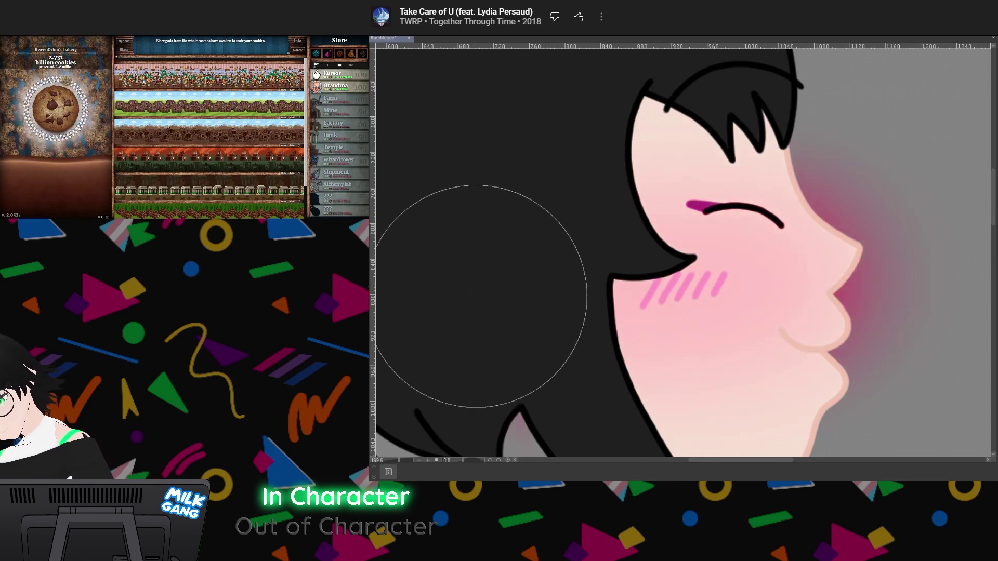
pyautogui.hotkey('ctrl', 'z')
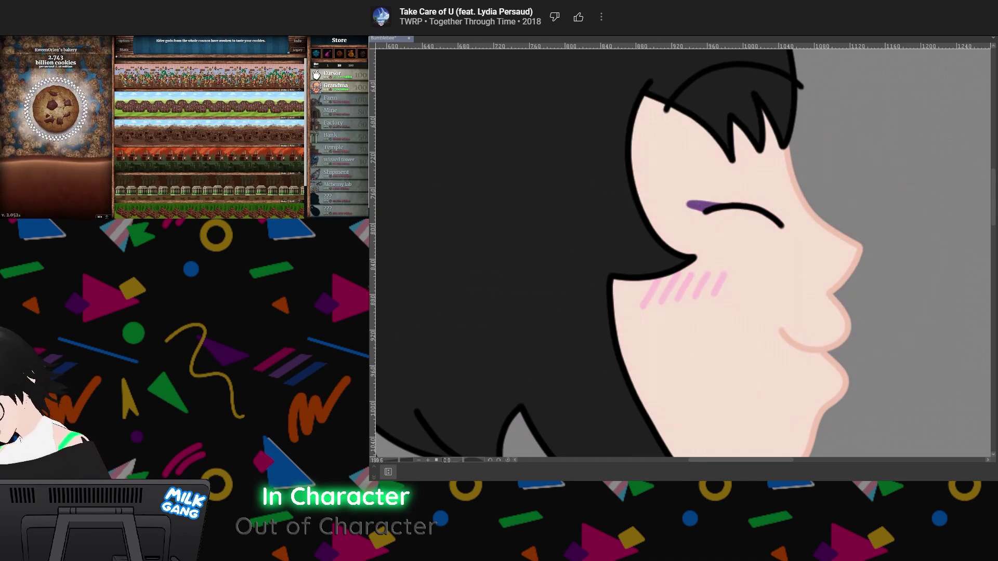
# Select the face's skin area within its outline and test a wide, soft pink blush inside the selection
pyautogui.click(761, 301)
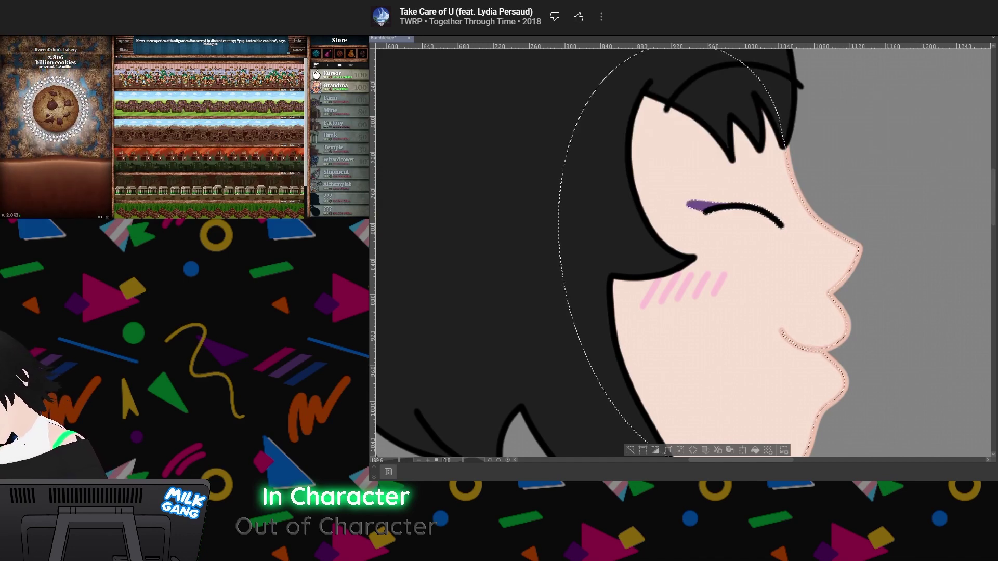
pyautogui.moveTo(848, 282); pyautogui.dragTo(657, 285)
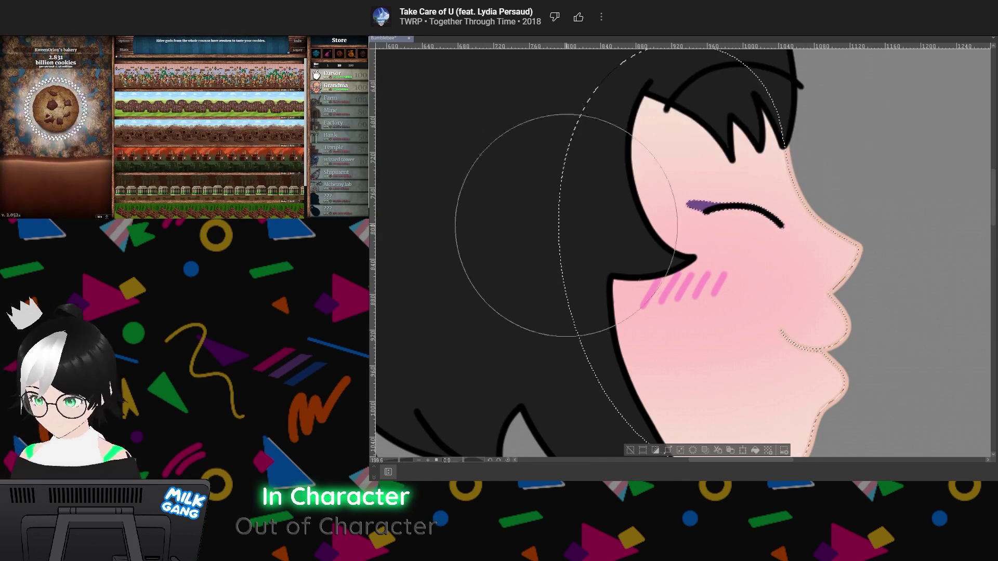
pyautogui.scroll(-4, 599, 255)
pyautogui.scroll(-2, 759, 277)
pyautogui.scroll(5, 728, 276)
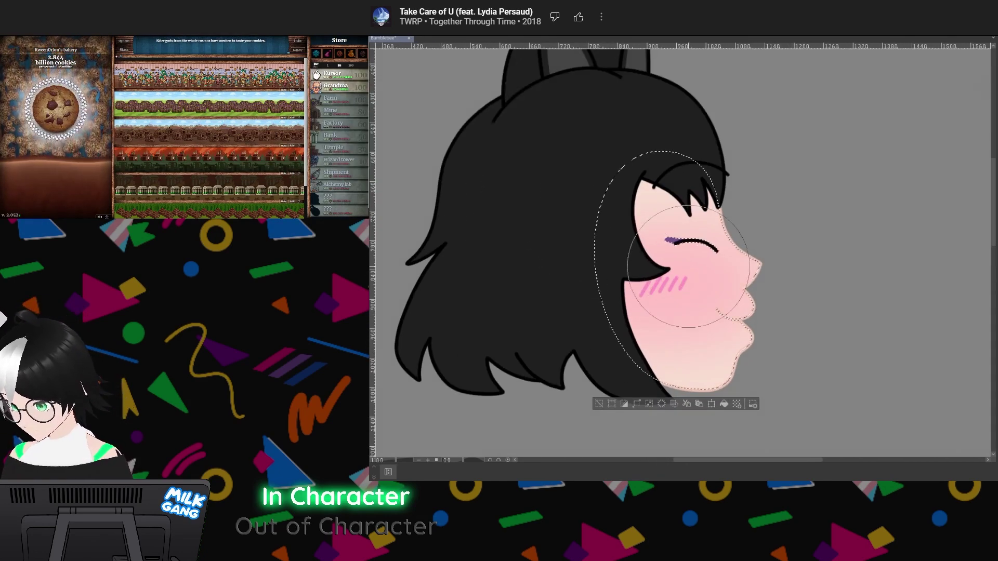
pyautogui.scroll(2, 711, 276)
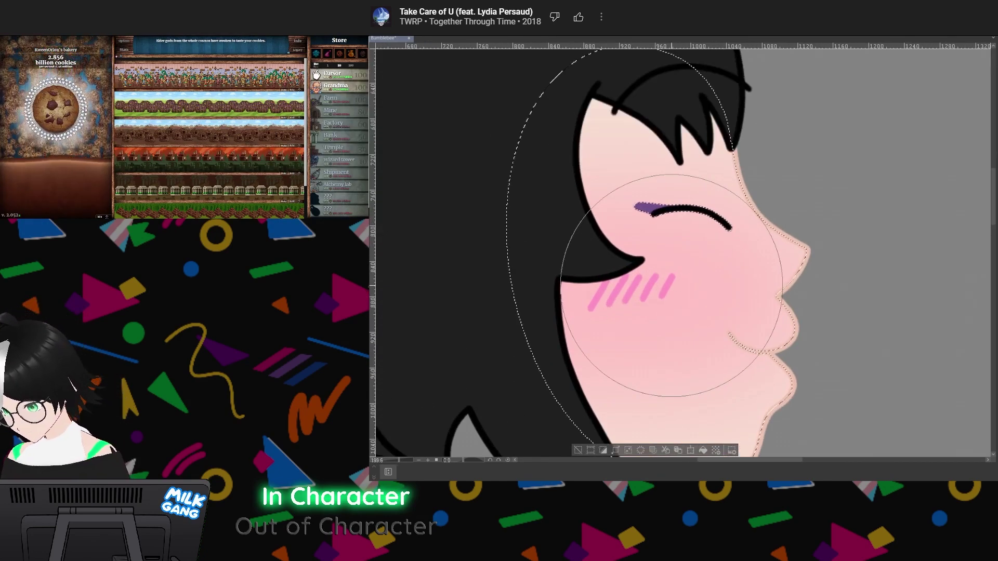
pyautogui.moveTo(672, 285); pyautogui.dragTo(716, 276)
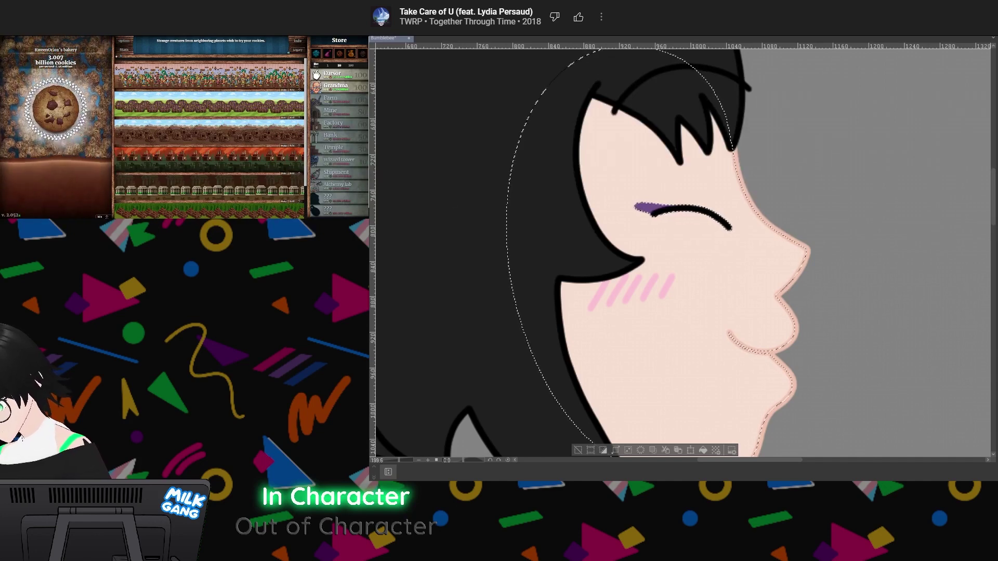
# Try broad pink airbrush strokes from the hair edge across the selected face, undoing each one
pyautogui.moveTo(557, 298)
pyautogui.mouseDown()
pyautogui.moveTo(699, 293)
pyautogui.moveTo(678, 304)
pyautogui.mouseUp()
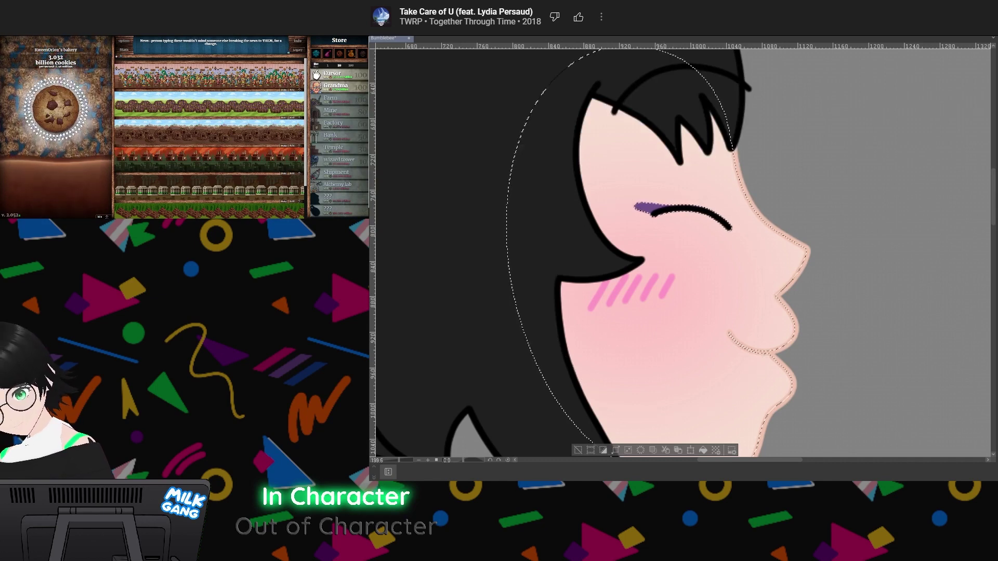
pyautogui.hotkey('ctrl', 'z')
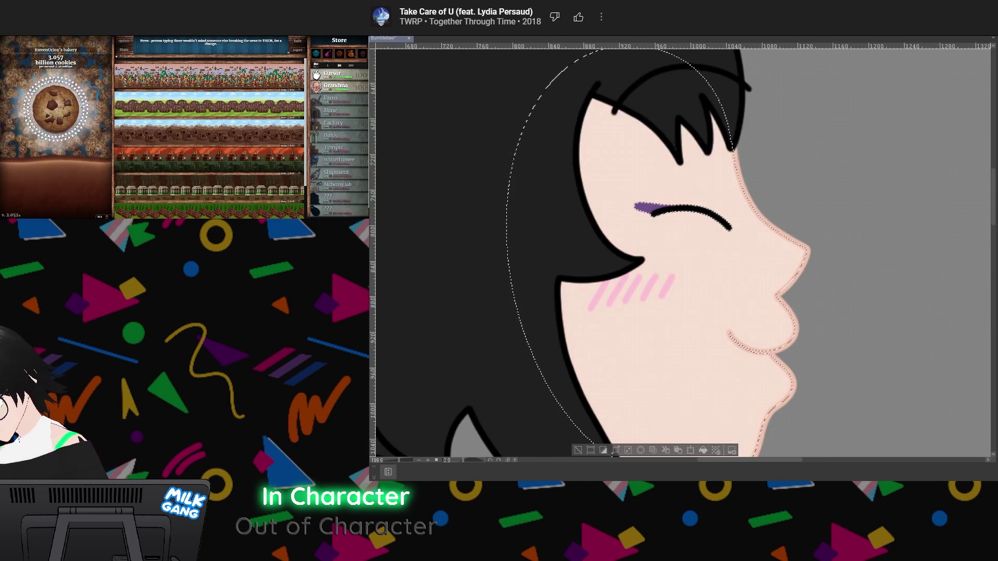
pyautogui.moveTo(557, 300); pyautogui.dragTo(747, 292)
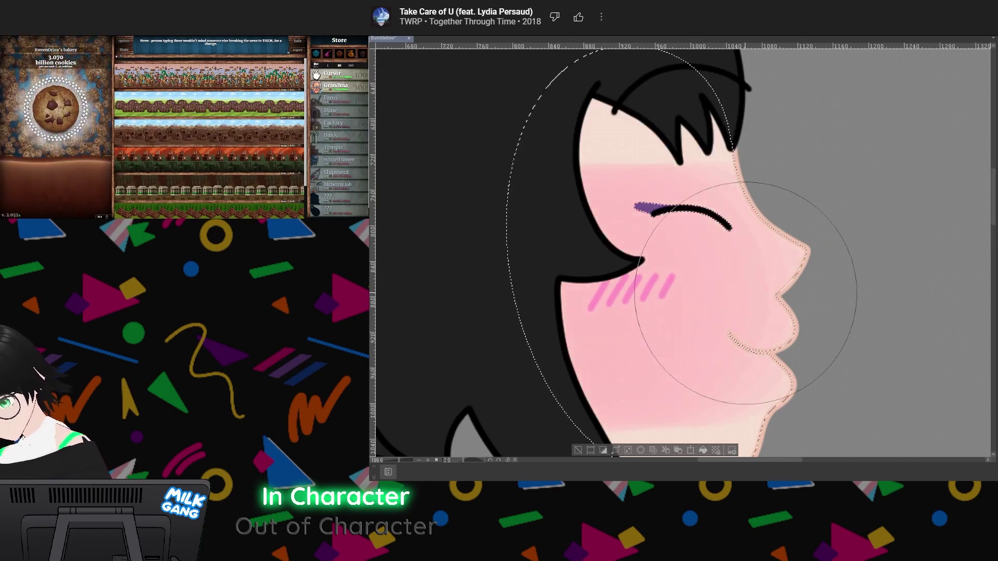
pyautogui.hotkey('ctrl', 'z')
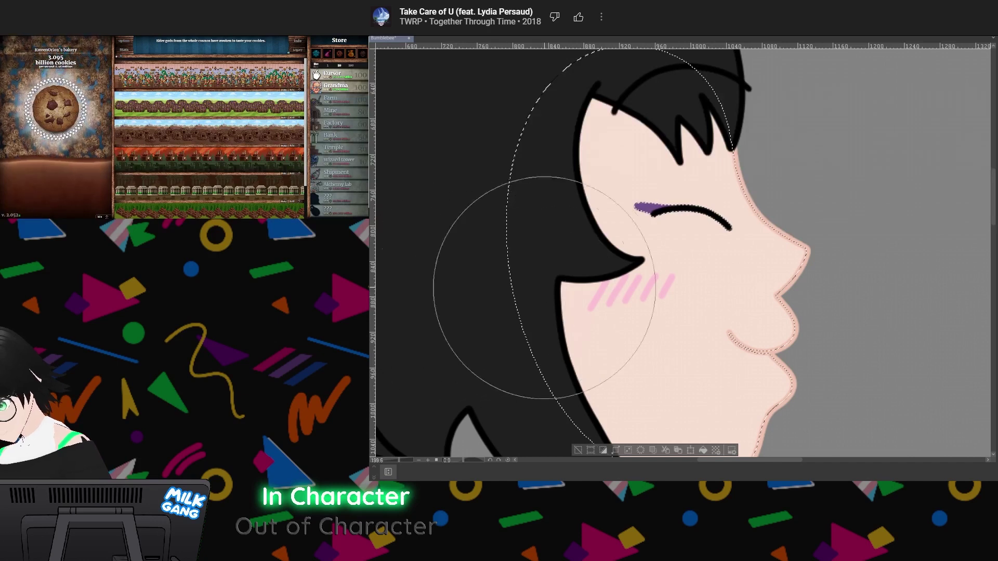
pyautogui.moveTo(541, 318); pyautogui.dragTo(731, 291)
pyautogui.hotkey('ctrl', 'z')
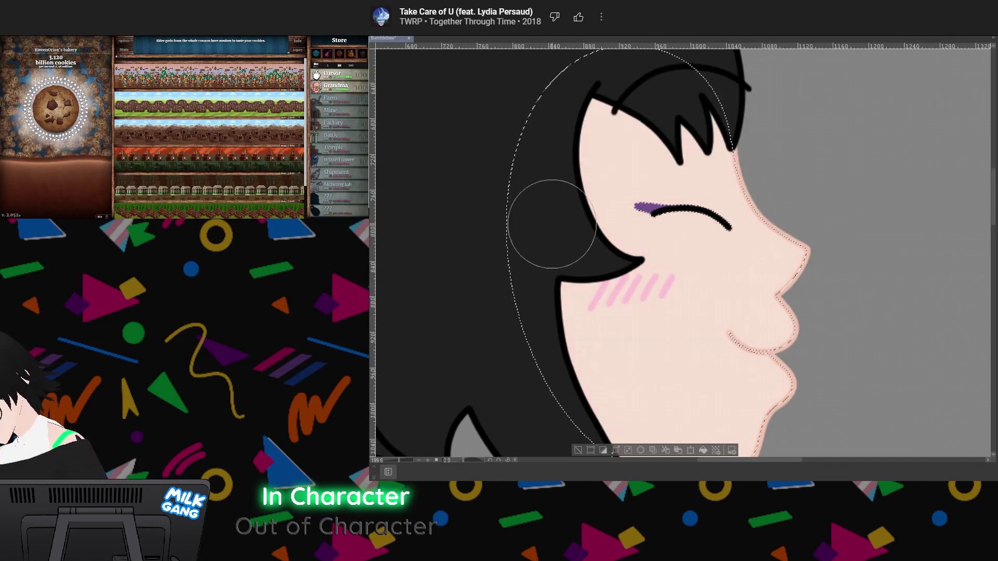
# Airbrush a soft blush band across the cheek with a smaller brush and deepen its colour to rosy pink
pyautogui.moveTo(564, 280); pyautogui.dragTo(709, 283)
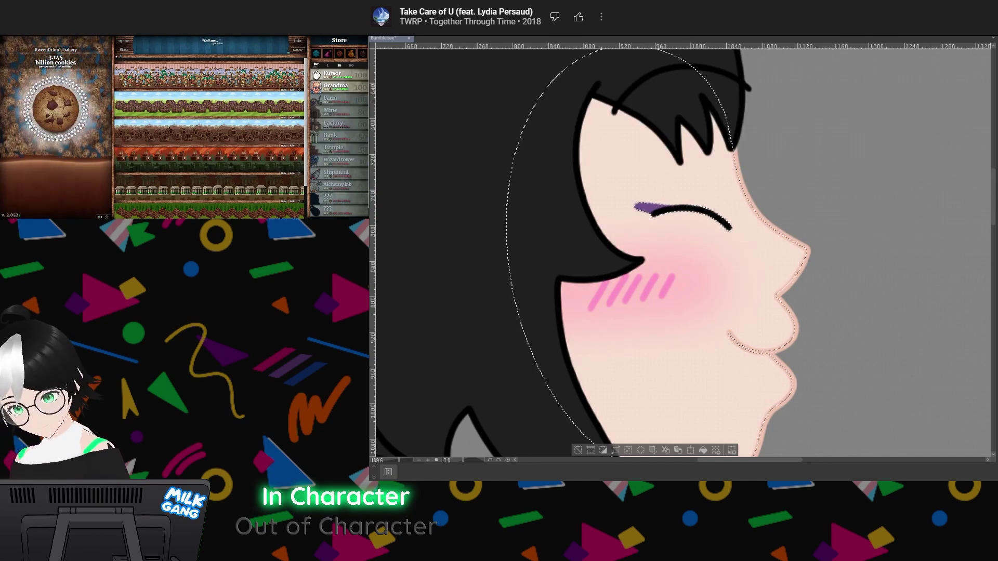
pyautogui.hotkey('ctrl', 'j')
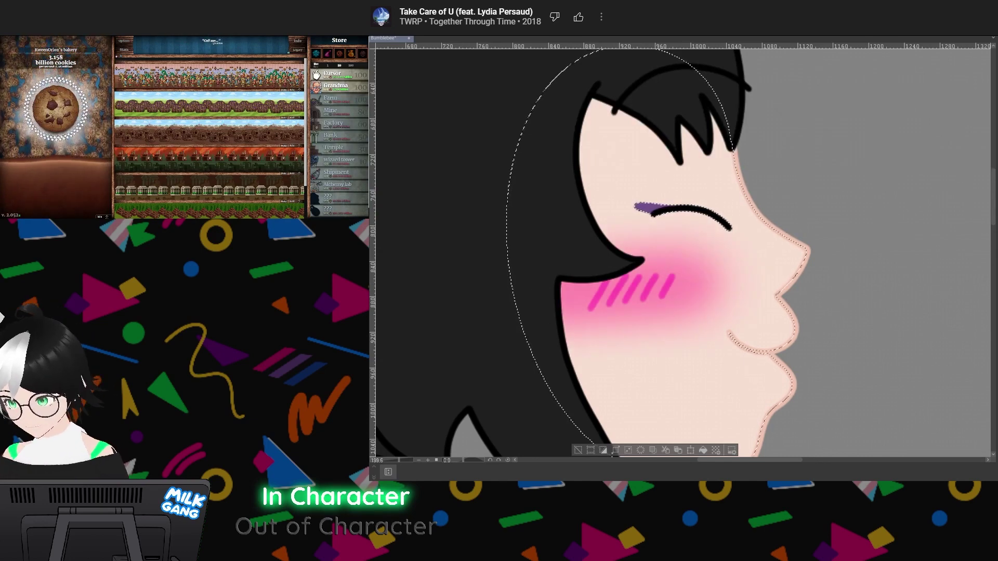
pyautogui.hotkey('ctrl', 'z')
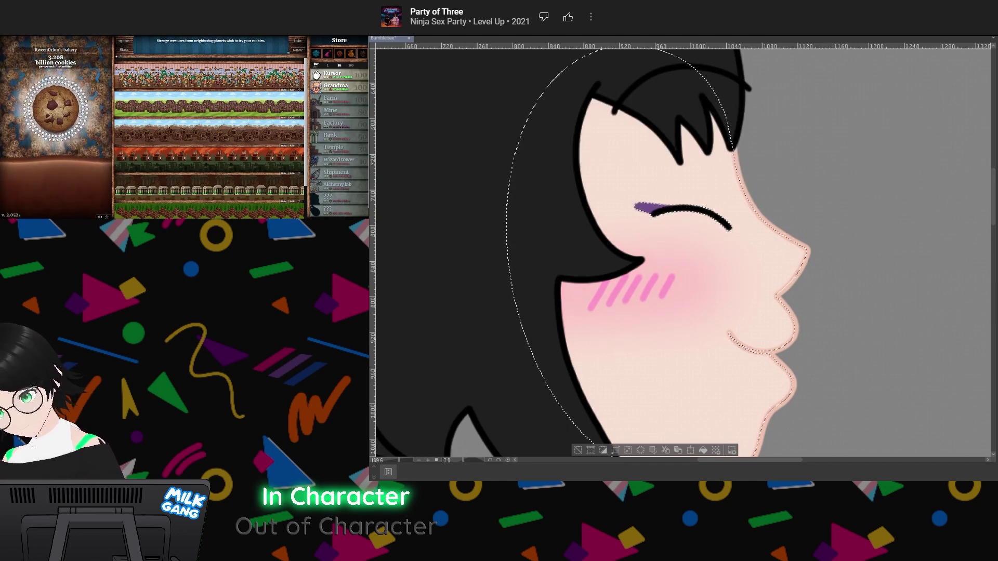
pyautogui.hotkey('ctrl', 'y')
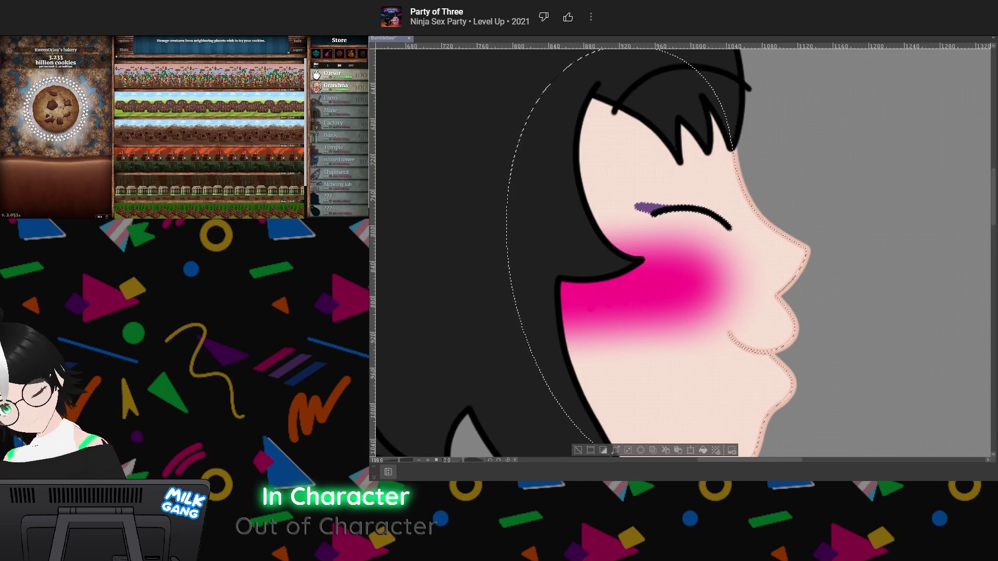
pyautogui.hotkey('ctrl', 'z')
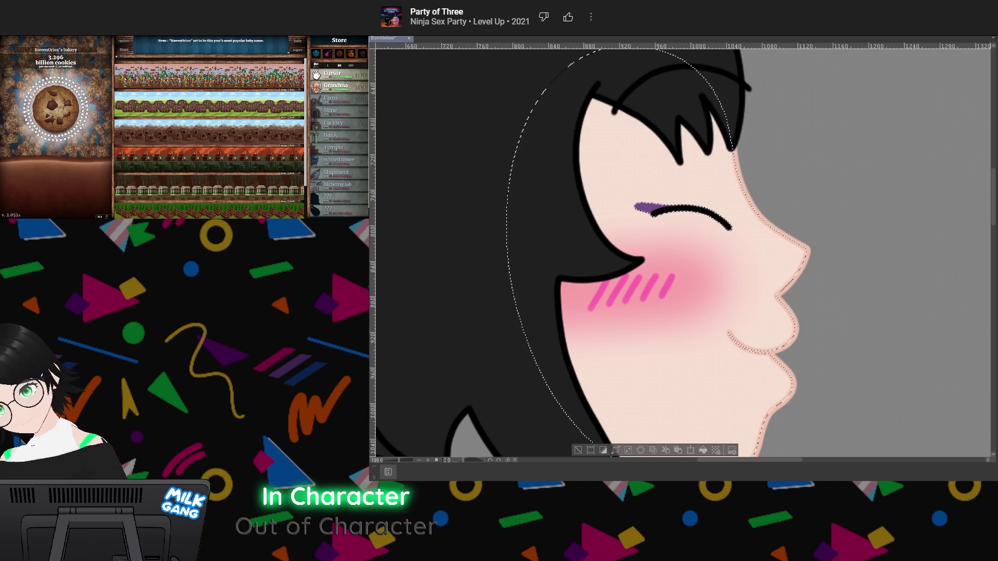
pyautogui.hotkey('alt', 'Delete')
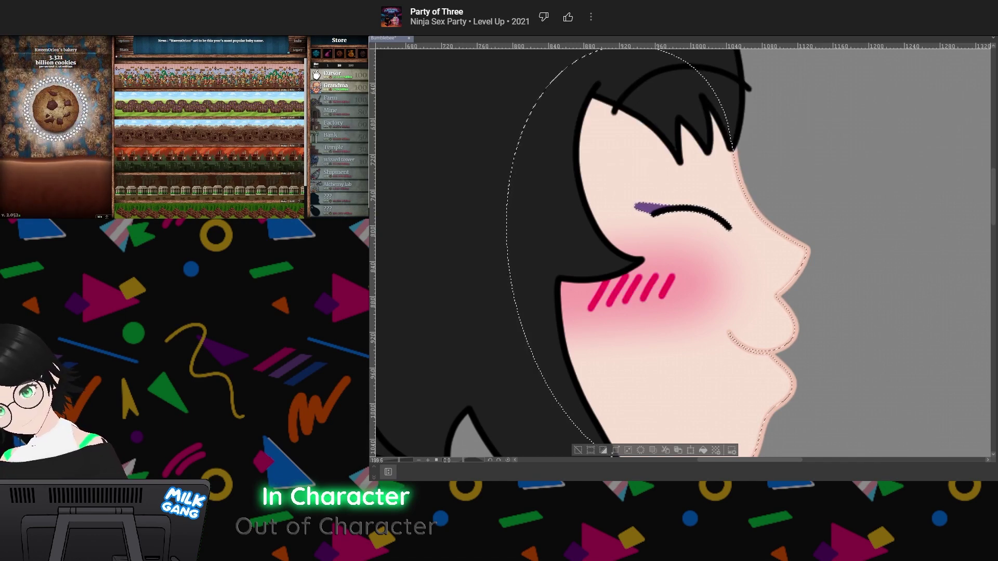
pyautogui.hotkey('ctrl', 'z')
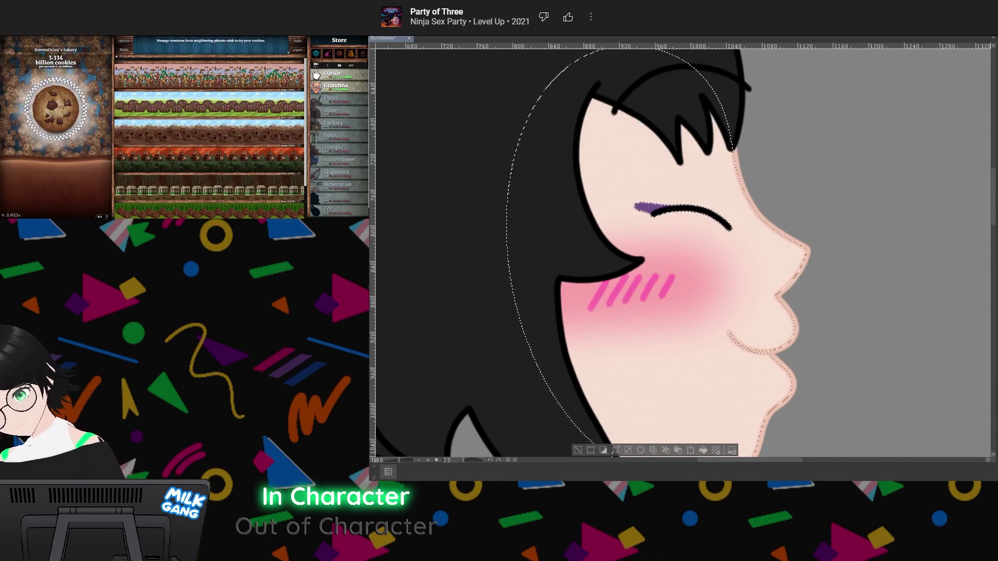
# Airbrush the pink blush from the cheek across to the nose within the selected face, keeping it fainter near the nose tip
pyautogui.scroll(-7, 468, 384)
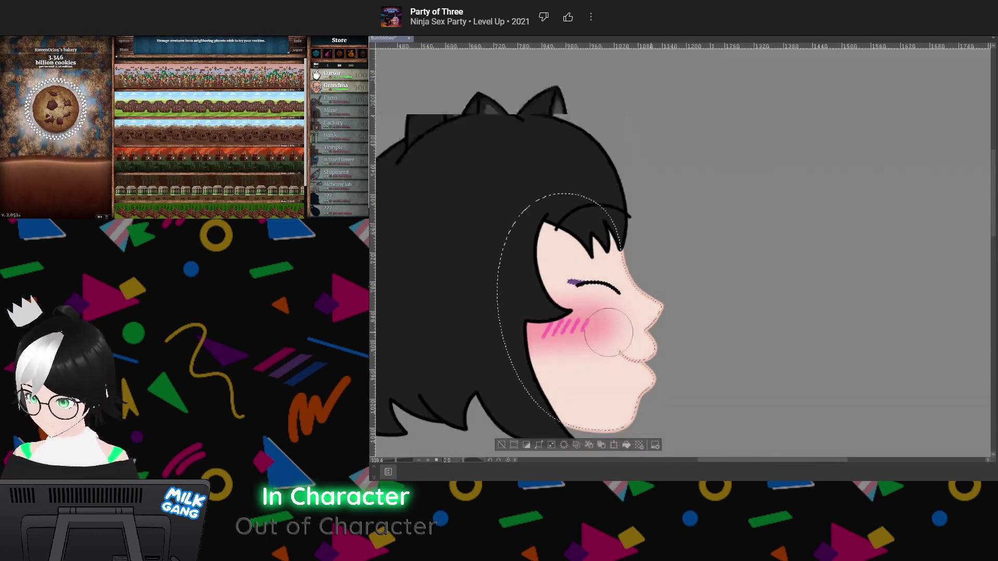
pyautogui.scroll(5, 711, 294)
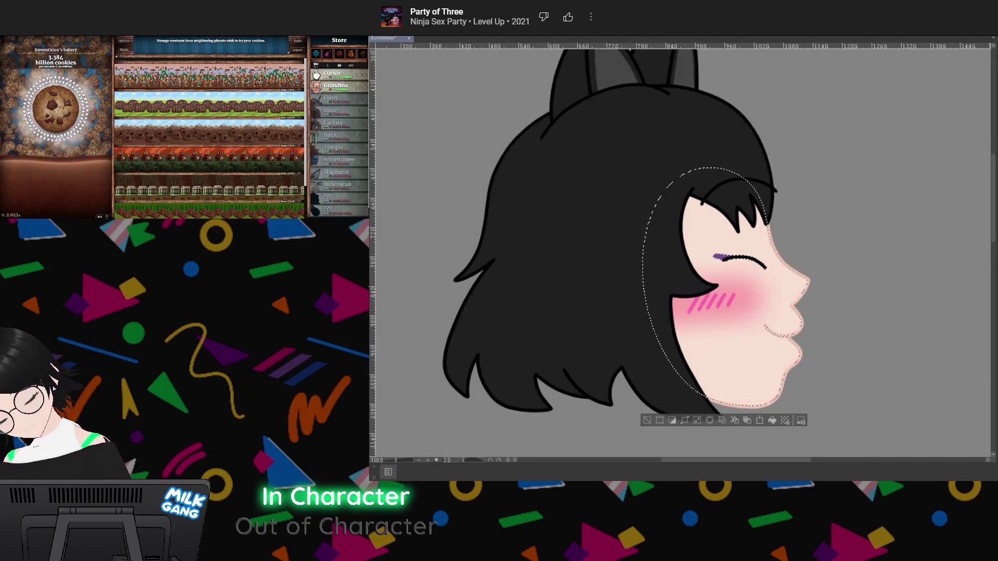
pyautogui.moveTo(827, 292); pyautogui.dragTo(741, 297)
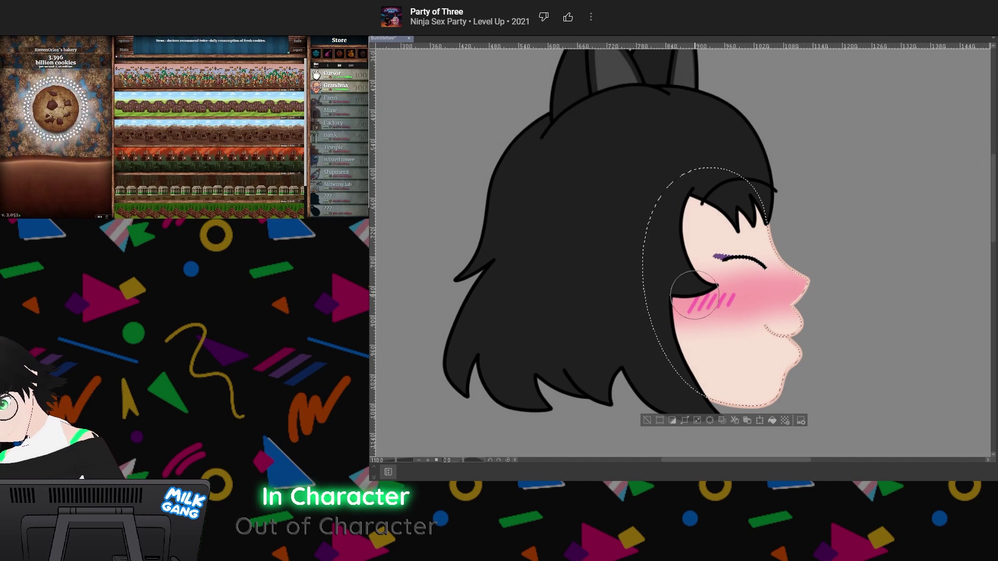
pyautogui.moveTo(828, 280); pyautogui.dragTo(789, 273)
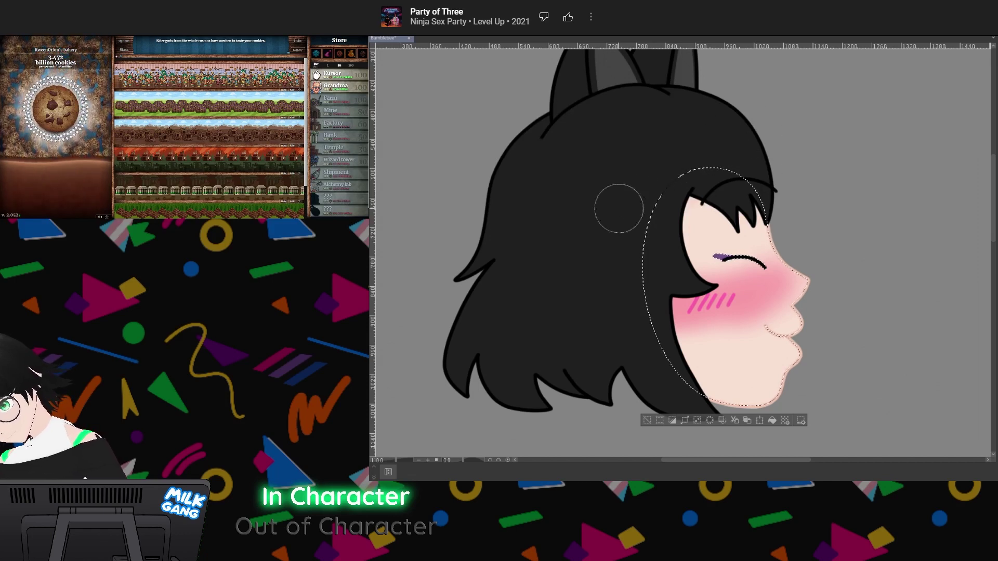
# Try airbrushing pink over the upper face around the eye and forehead, and undo it
pyautogui.moveTo(619, 207)
pyautogui.mouseDown()
pyautogui.moveTo(688, 217)
pyautogui.moveTo(718, 238)
pyautogui.mouseUp()
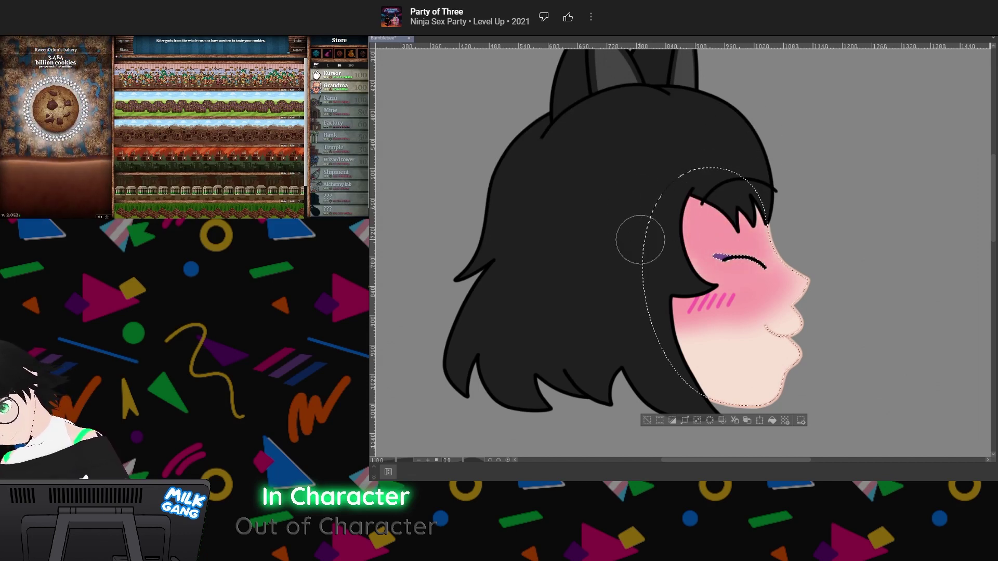
pyautogui.hotkey('ctrl', 'z')
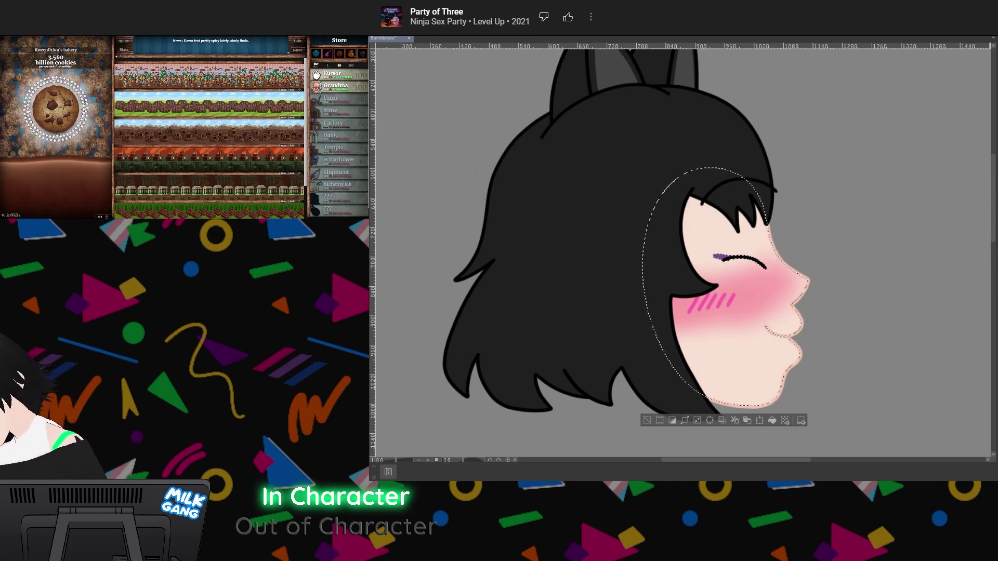
pyautogui.hotkey('ctrl', 'z')
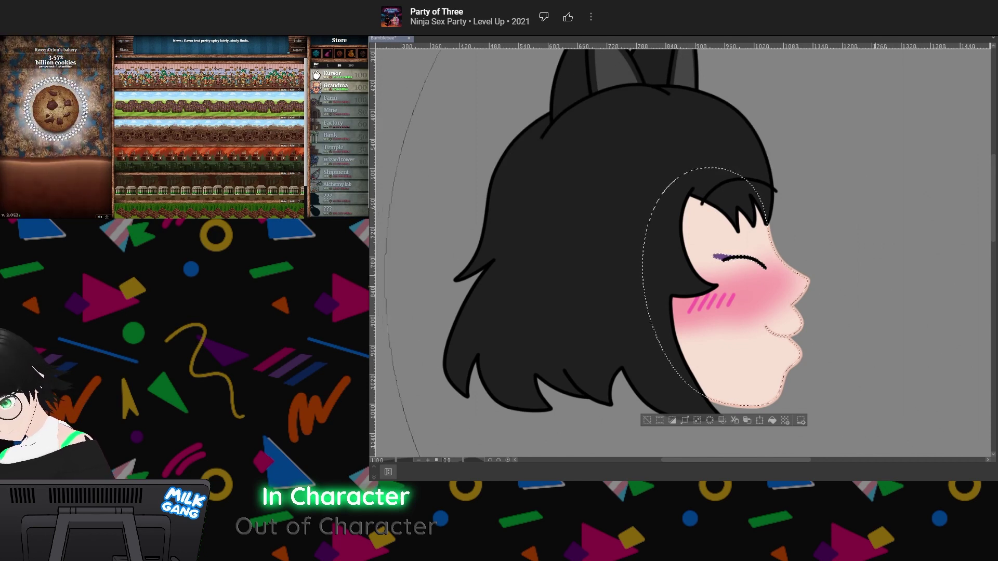
pyautogui.hotkey('ctrl', 'z')
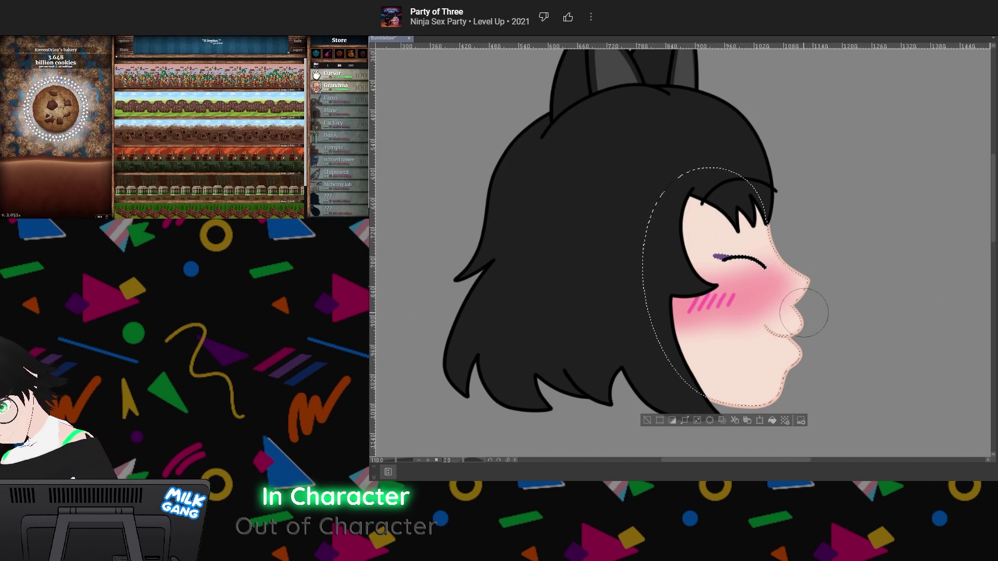
# Clear the selection around the face
pyautogui.click(648, 419)
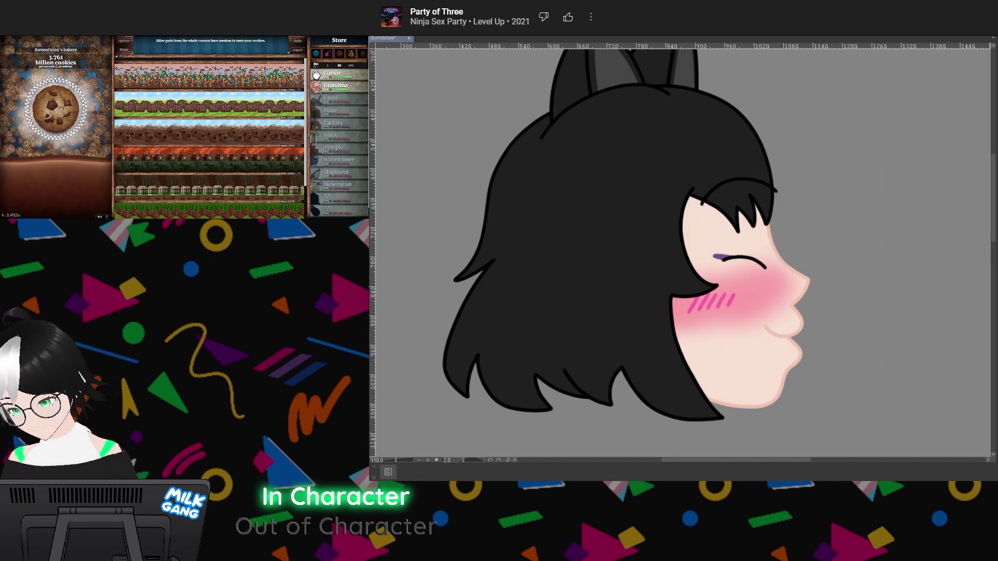
pyautogui.scroll(-6, 764, 315)
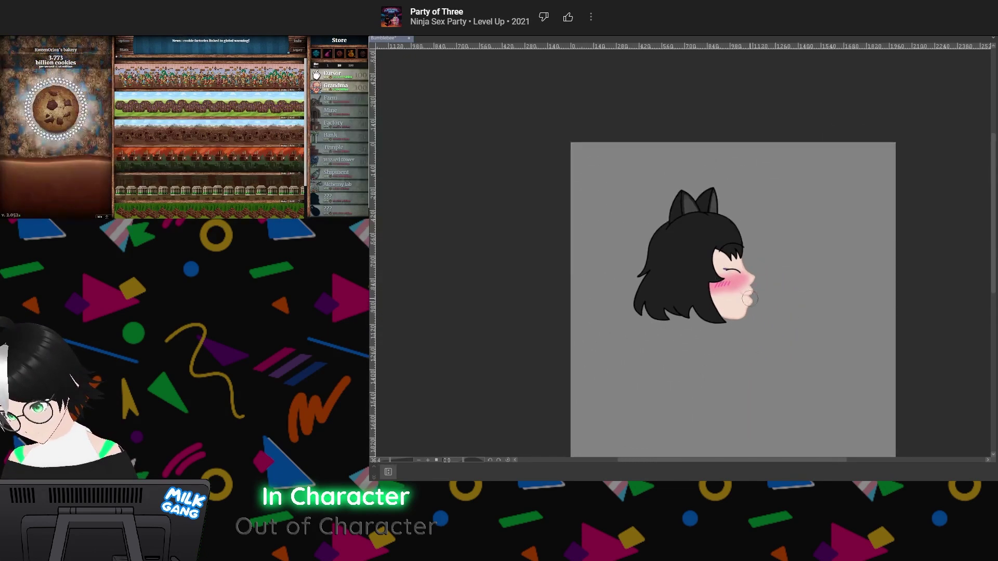
pyautogui.scroll(6, 750, 299)
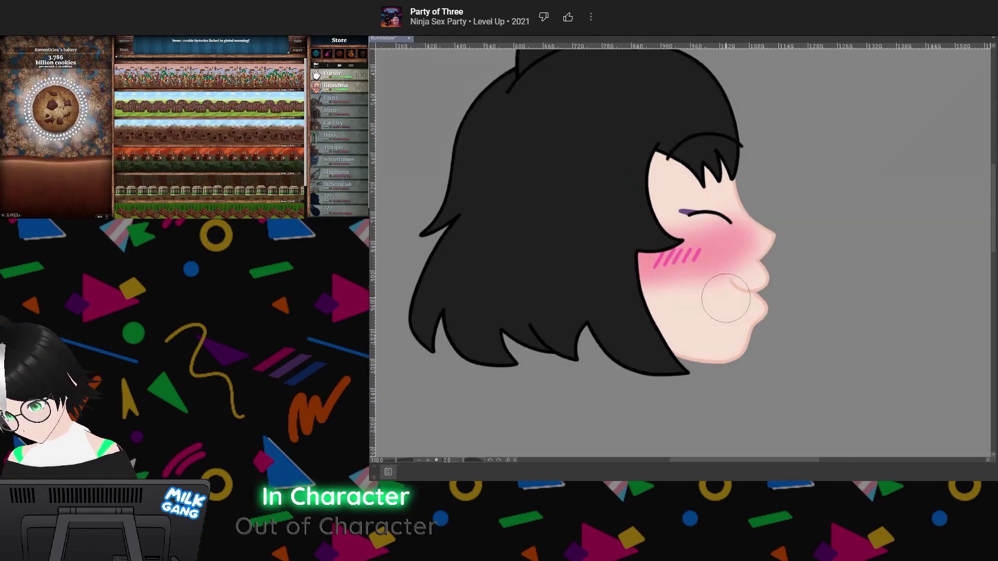
pyautogui.scroll(-5, 725, 298)
pyautogui.scroll(4, 717, 317)
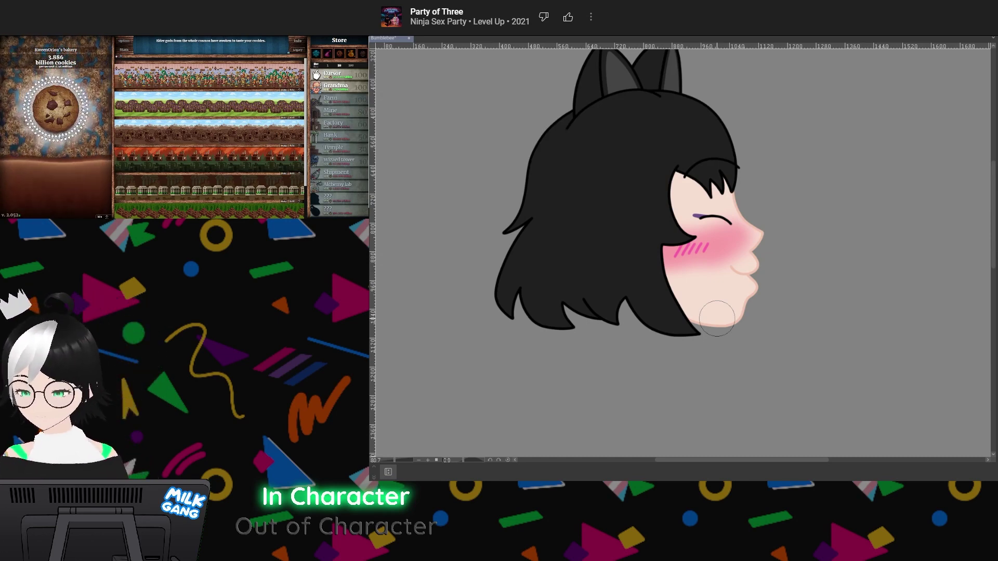
pyautogui.scroll(-3, 710, 315)
pyautogui.scroll(3, 677, 392)
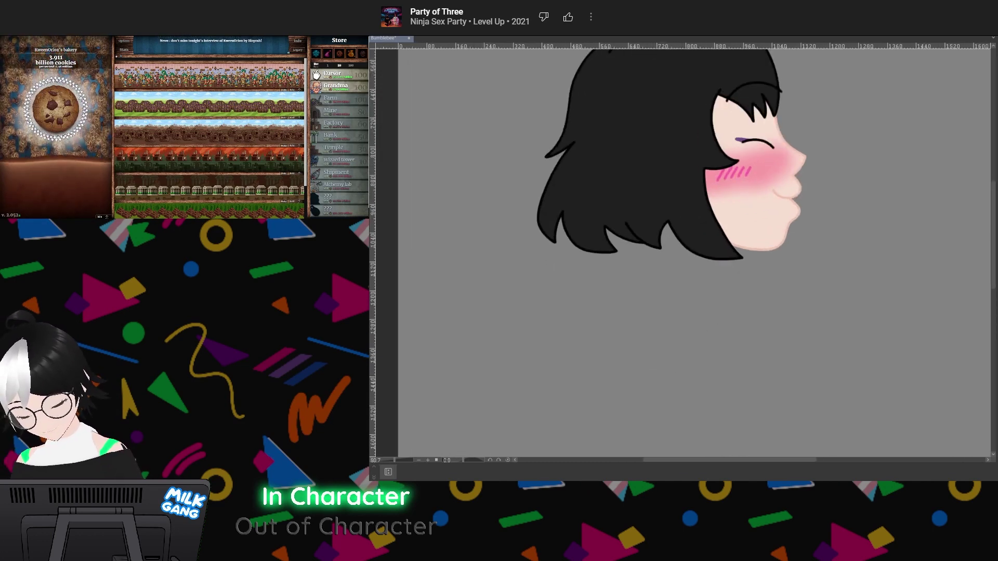
# Show the rough body sketch to compare it with the finished head, and hide the sketch again
pyautogui.hotkey('ctrl', 'z')
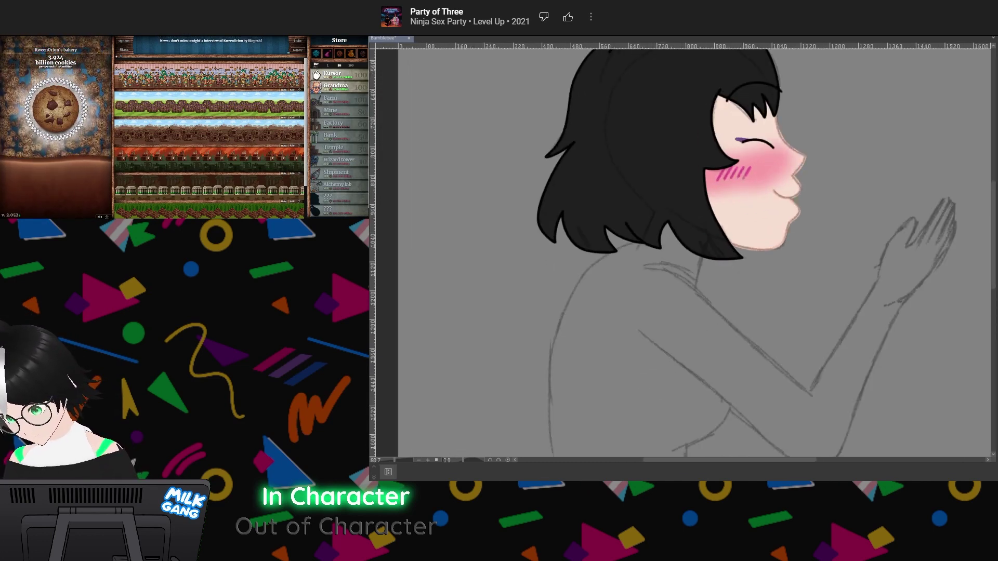
pyautogui.hotkey('ctrl', 'z')
pyautogui.hotkey('ctrl', 'y')
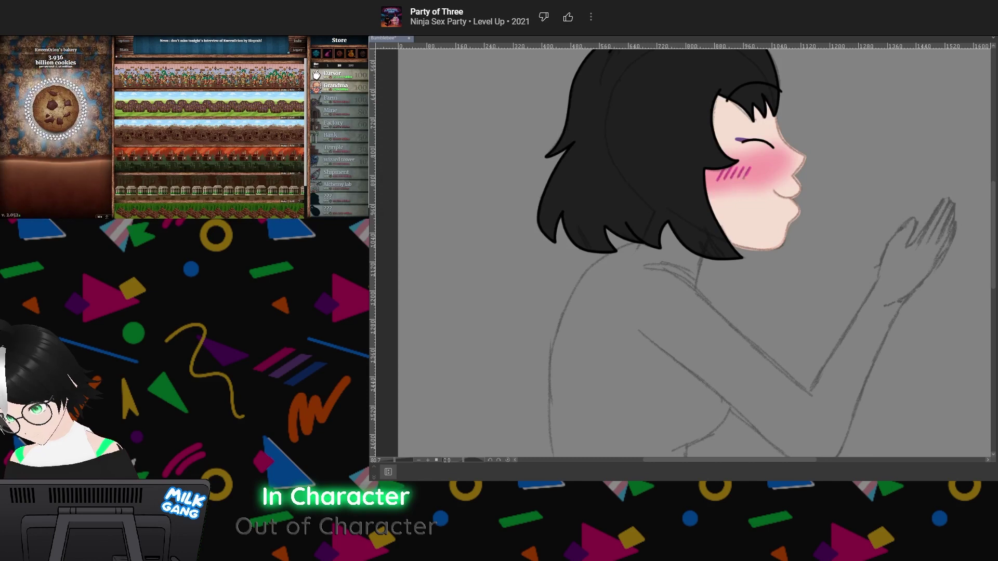
pyautogui.hotkey('ctrl', 'z')
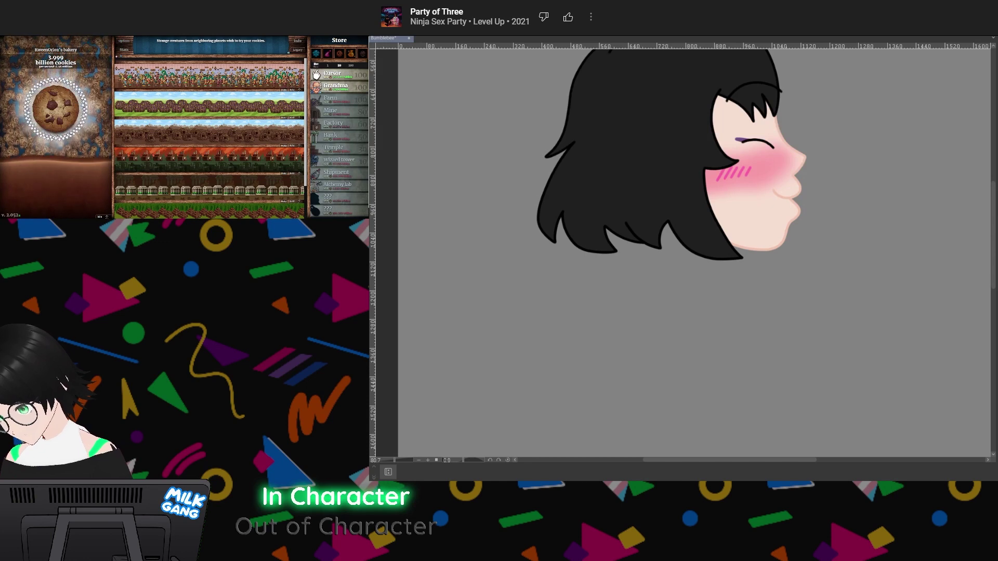
# Nudge the whole face, including its eye and blush, slightly left beneath the hair
pyautogui.press('Left')
pyautogui.press('Left')
pyautogui.press('Left')
pyautogui.press('Left')
pyautogui.press('Left')
pyautogui.press('Left')
pyautogui.press('Left')
pyautogui.press('Left')
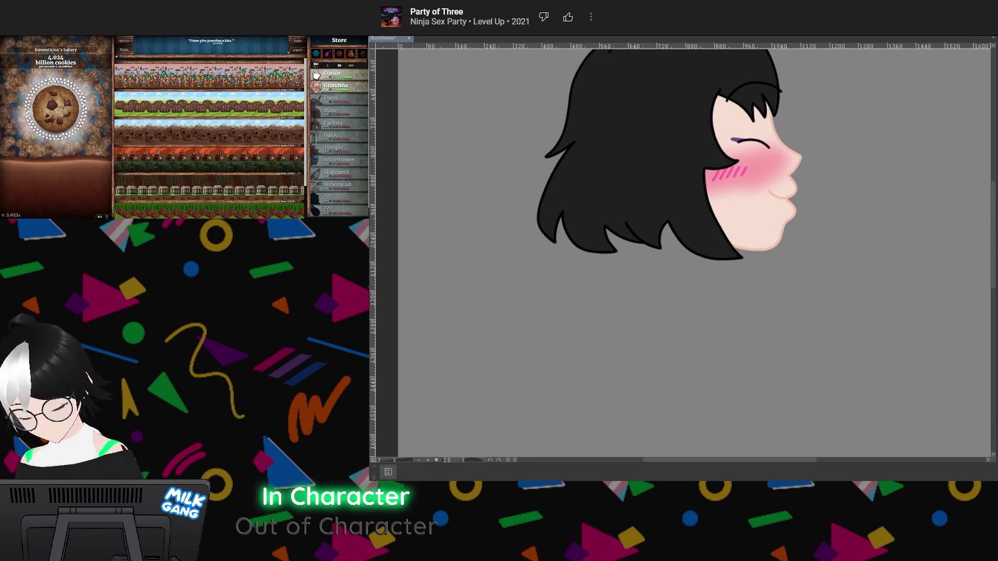
# Show the sketch, nudge the face back right until its profile lines up with the sketch, and hide the sketch
pyautogui.hotkey('ctrl', 'z')
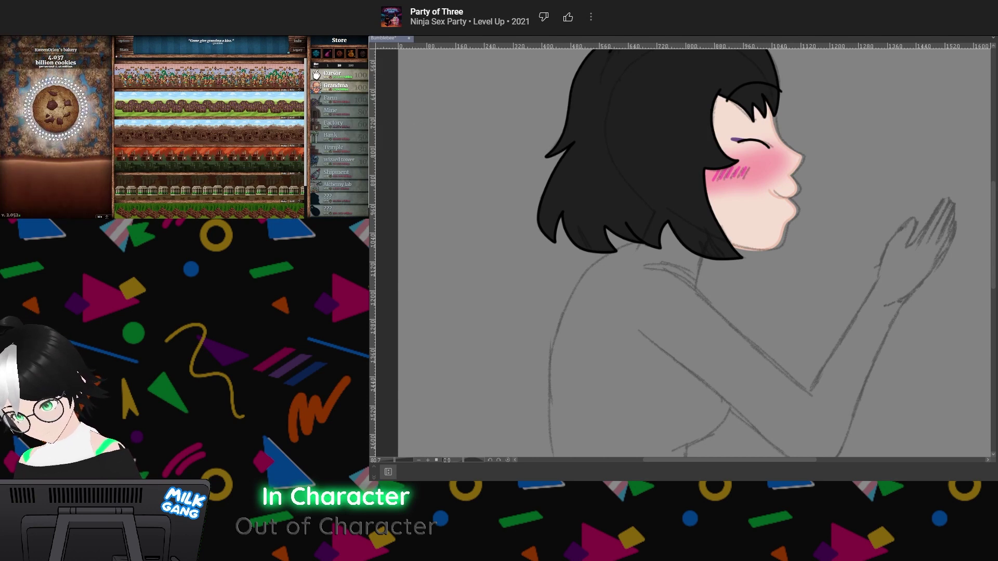
pyautogui.press('Right')
pyautogui.press('Right')
pyautogui.press('Right')
pyautogui.press('Right')
pyautogui.press('Right')
pyautogui.press('Right')
pyautogui.press('Right')
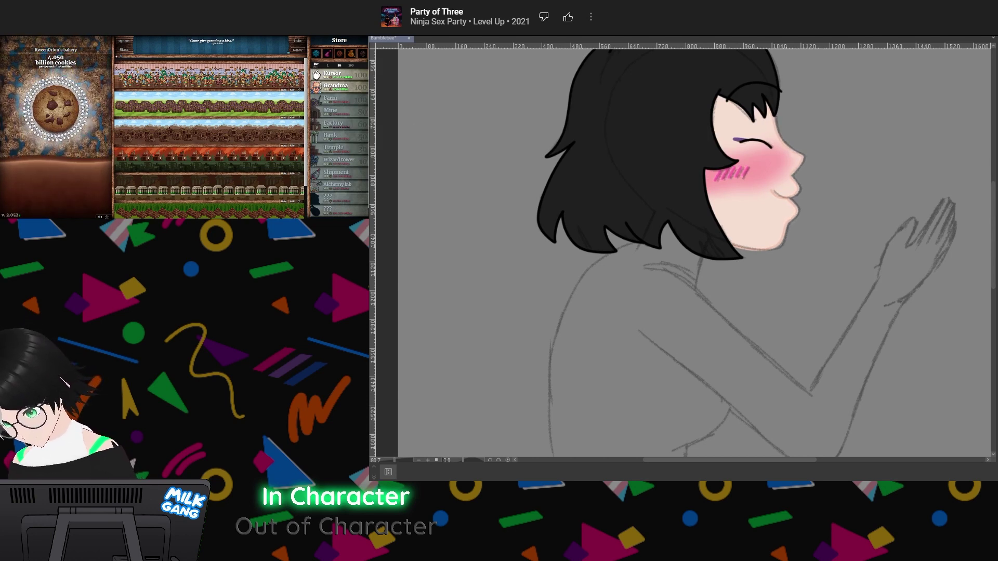
pyautogui.press('Right')
pyautogui.press('Right')
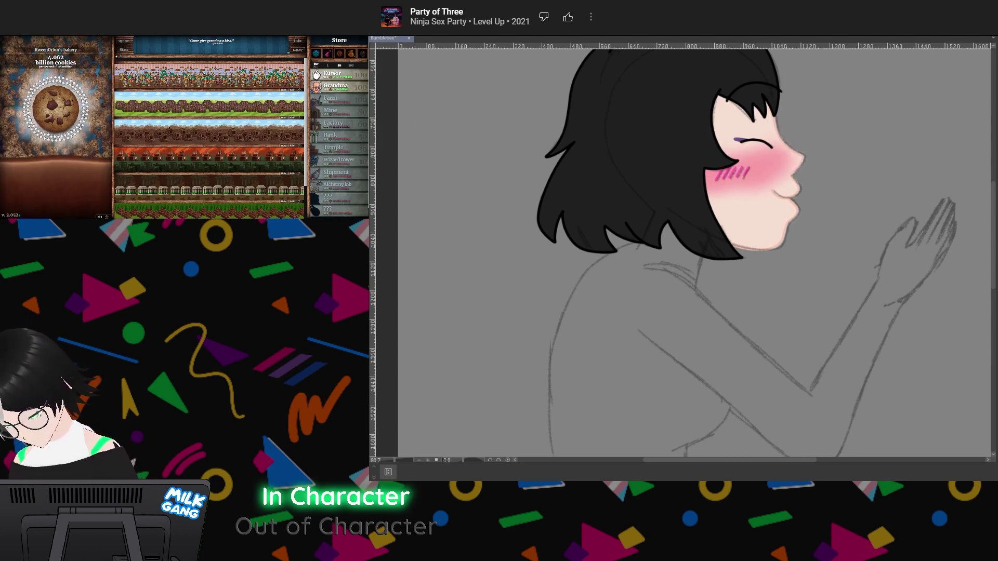
pyautogui.press('Delete')
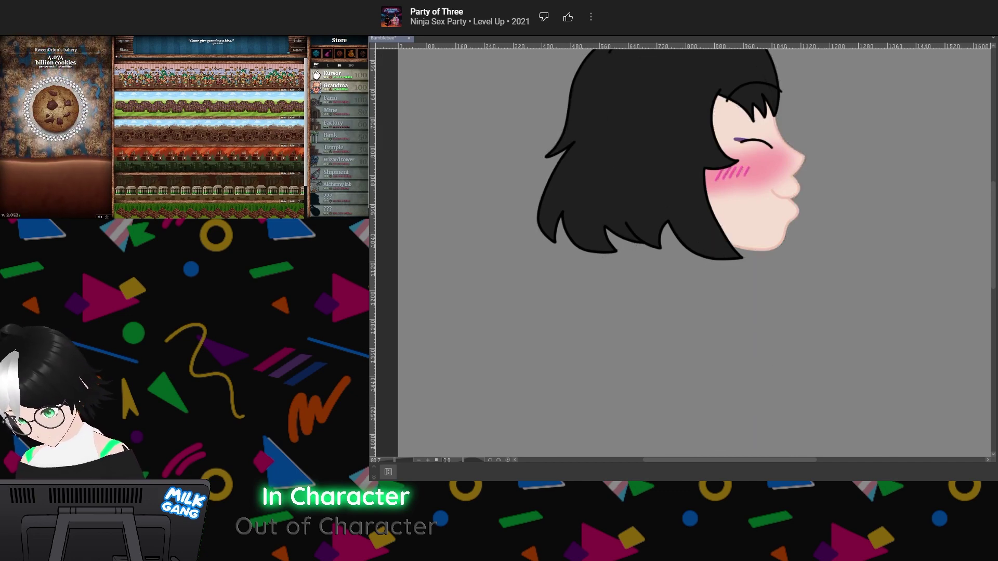
# Show the body sketch again and check the lower hair by hiding and restoring the hair's line art
pyautogui.scroll(2, 697, 292)
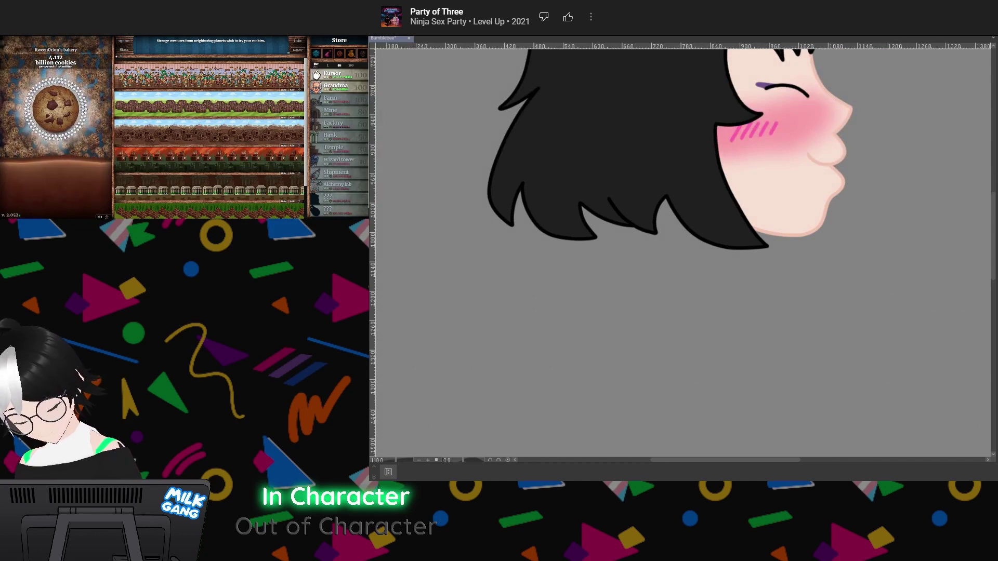
pyautogui.hotkey('ctrl', 'z')
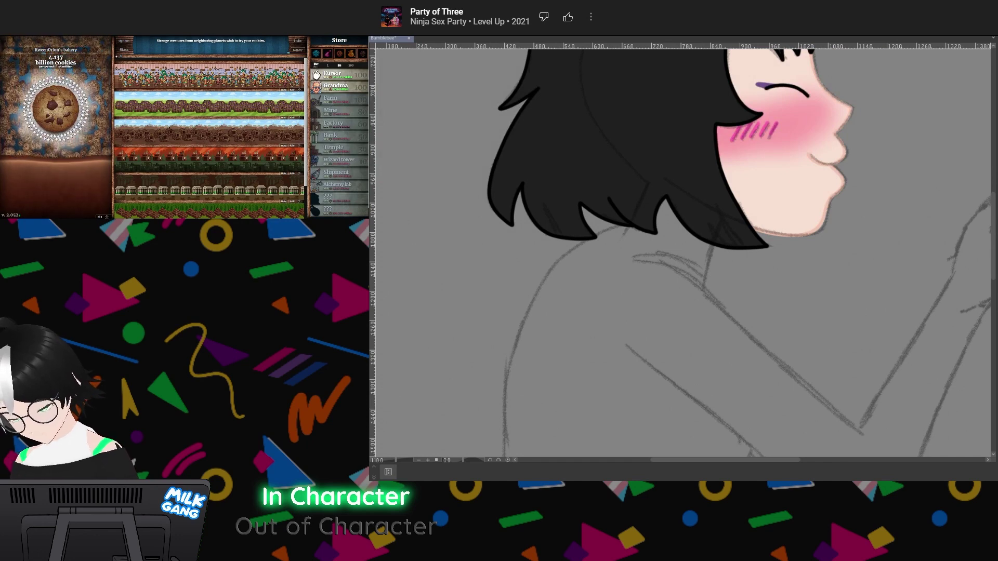
pyautogui.scroll(-2, 589, 148)
pyautogui.scroll(4, 590, 147)
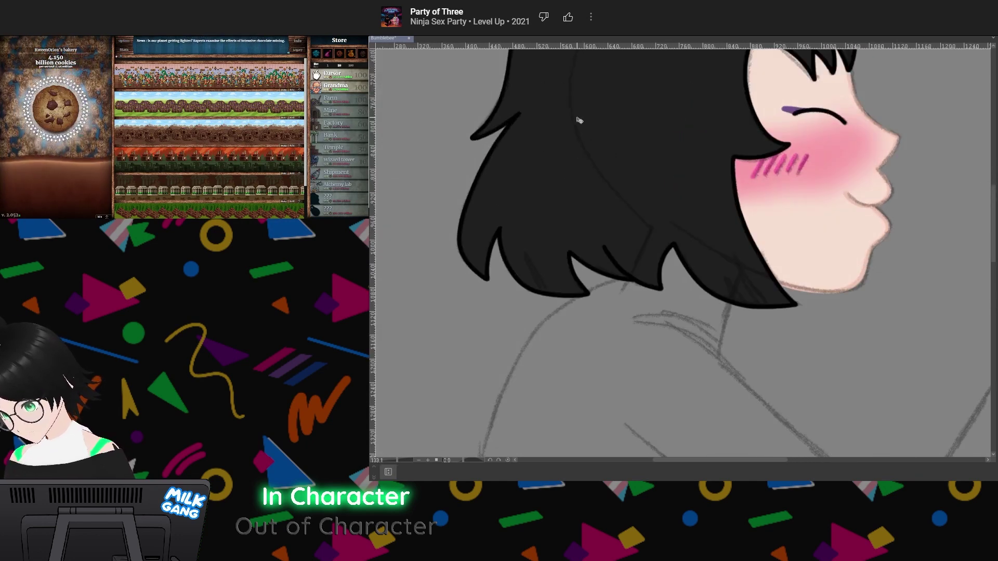
pyautogui.scroll(-2, 631, 216)
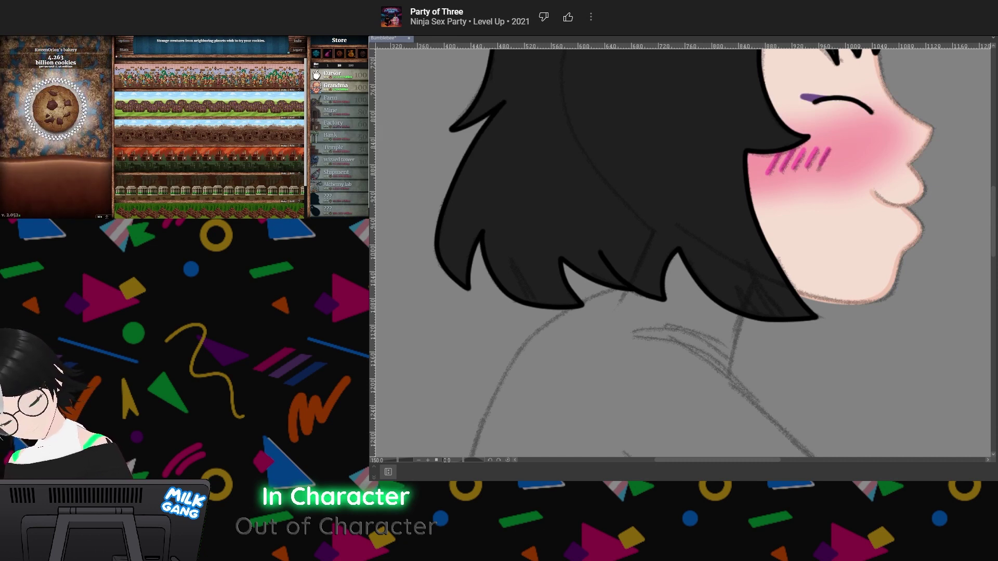
pyautogui.hotkey('ctrl', 'z')
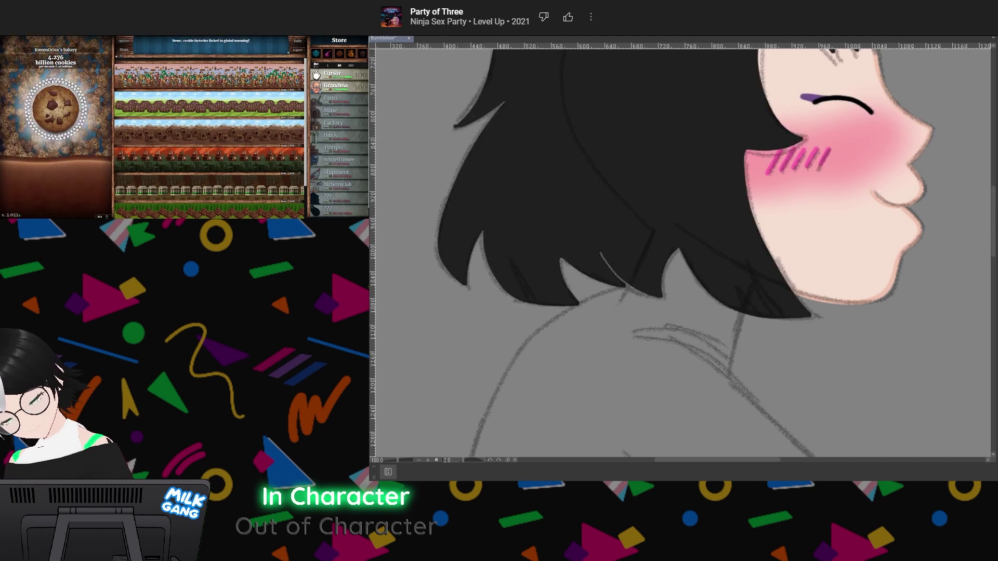
pyautogui.hotkey('ctrl', 'y')
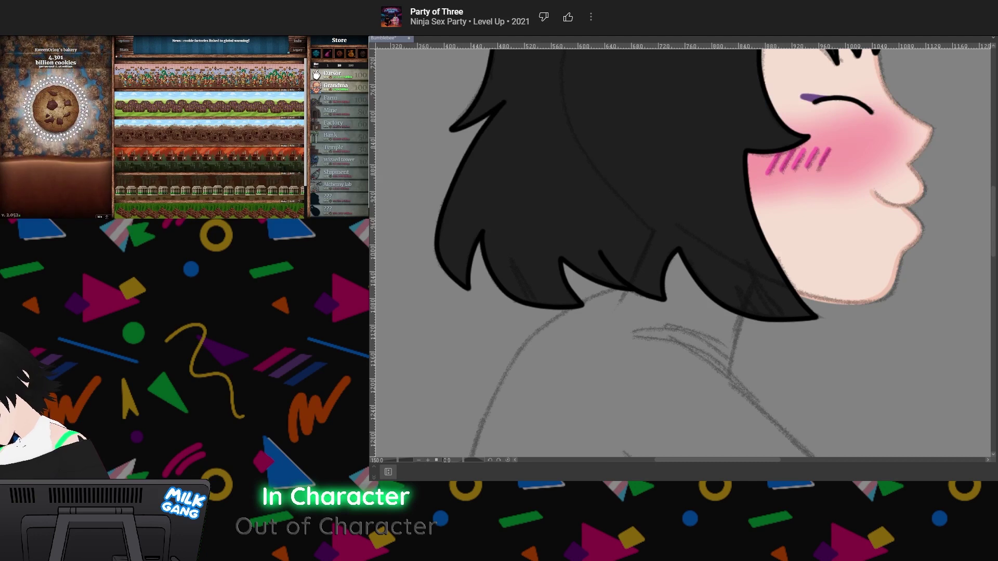
# Lasso three narrow pointed slivers along the hair's lower edge, cut them out of the hair, and clear the selection
pyautogui.moveTo(755, 330)
pyautogui.mouseDown()
pyautogui.moveTo(732, 270)
pyautogui.moveTo(773, 331)
pyautogui.mouseUp()
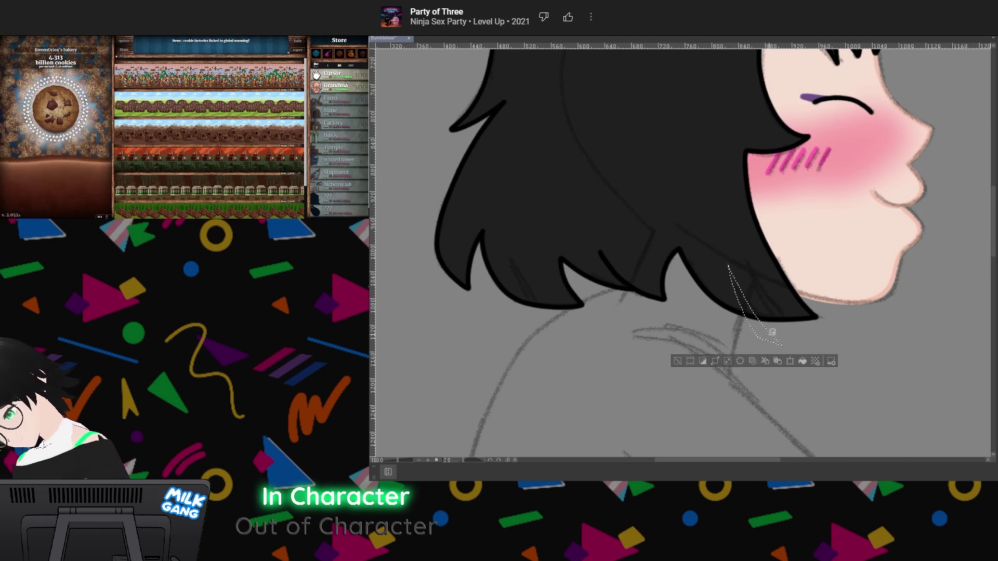
pyautogui.moveTo(762, 298); pyautogui.dragTo(810, 341)
pyautogui.hotkey('ctrl', 'z')
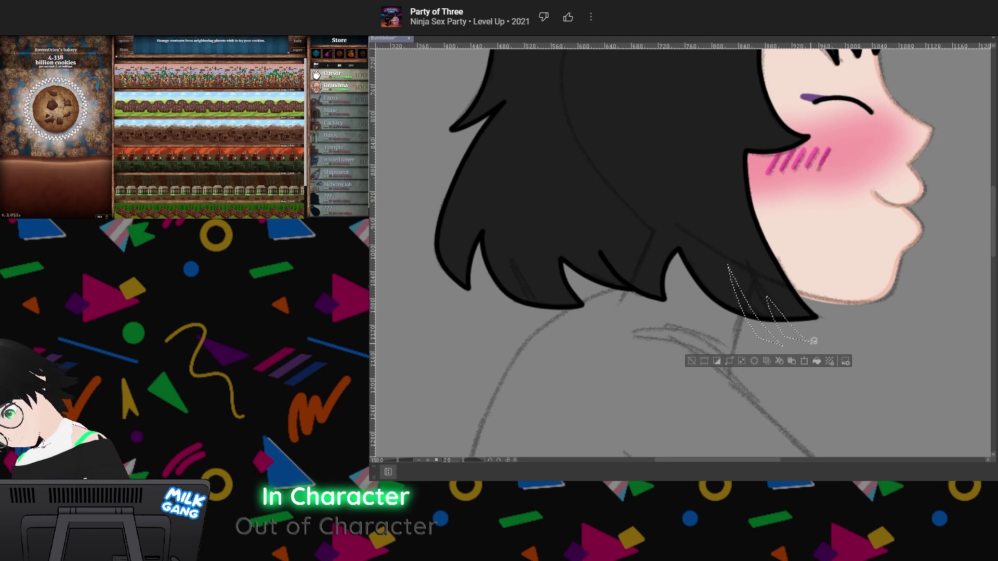
pyautogui.moveTo(545, 326); pyautogui.dragTo(566, 338)
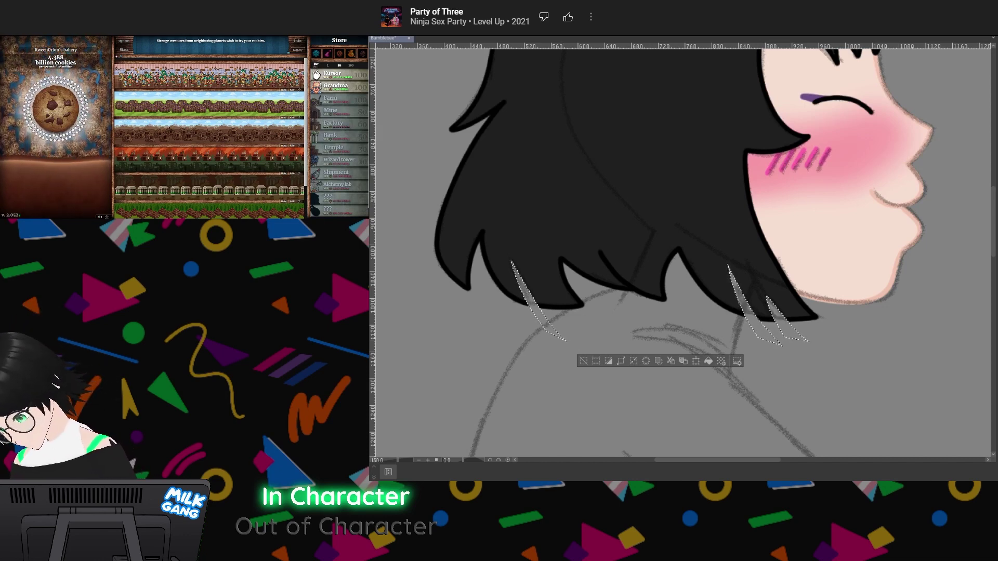
pyautogui.click(583, 361)
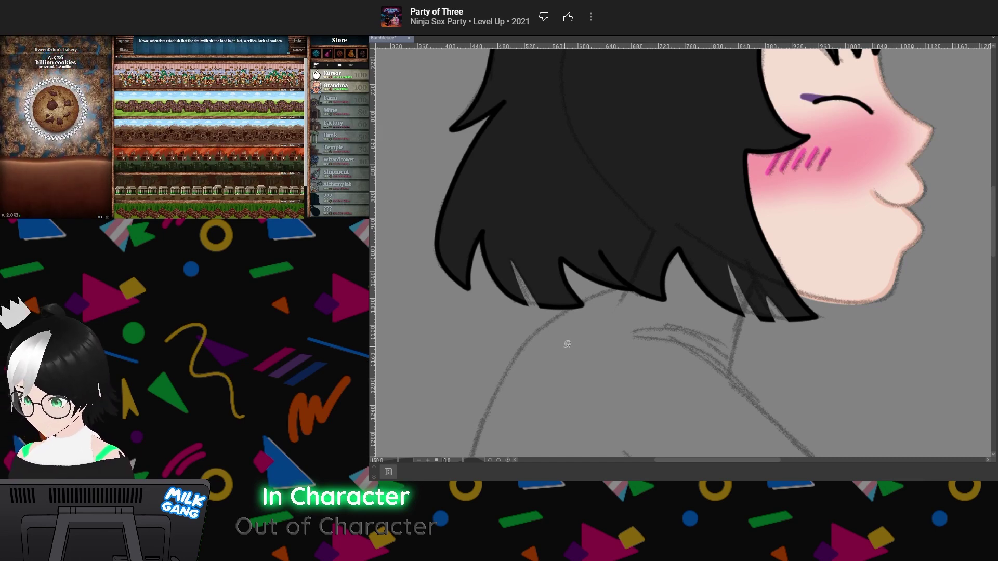
pyautogui.scroll(-5, 587, 357)
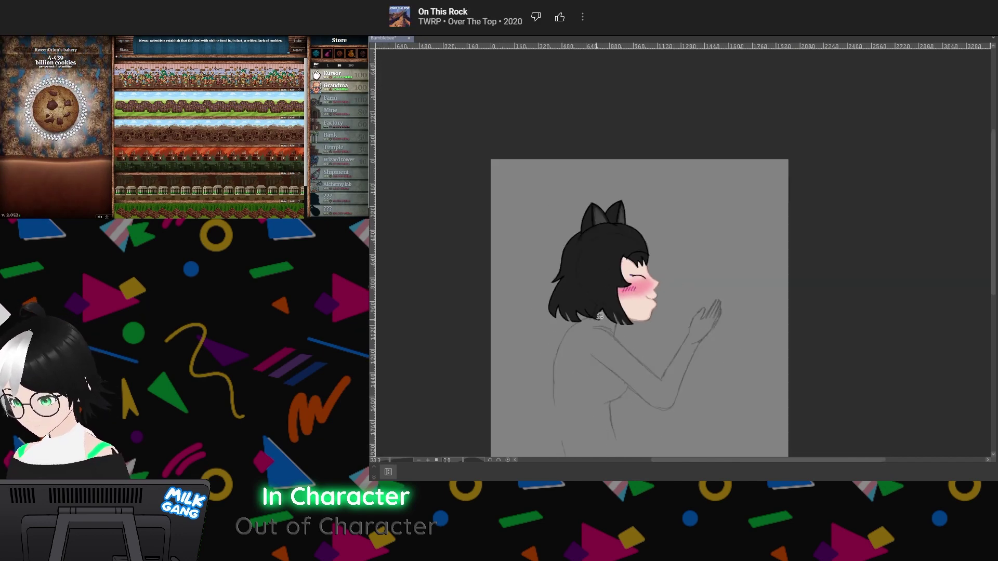
pyautogui.scroll(6, 585, 358)
pyautogui.scroll(-3, 622, 315)
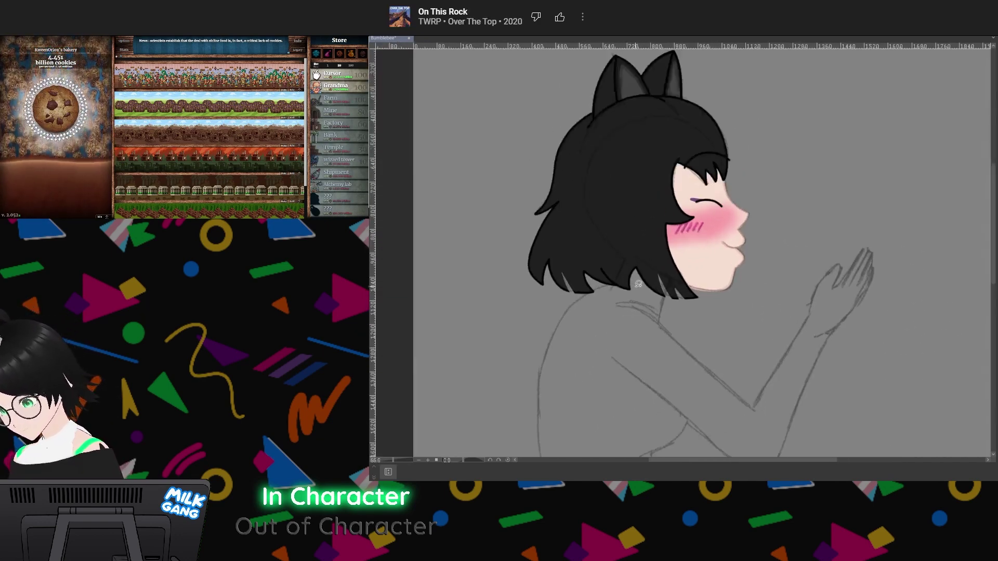
pyautogui.scroll(3, 638, 284)
pyautogui.scroll(-3, 638, 284)
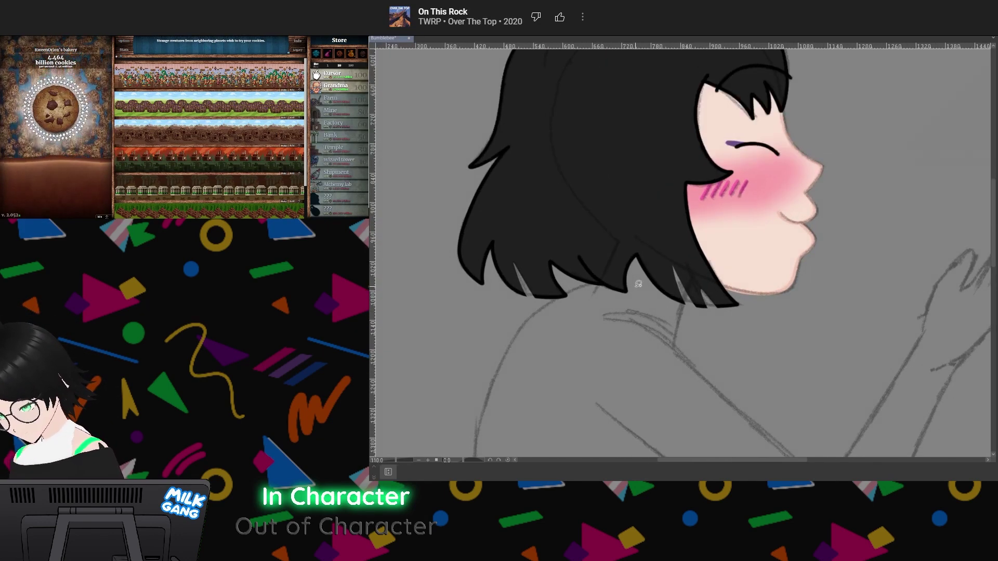
pyautogui.scroll(2, 643, 284)
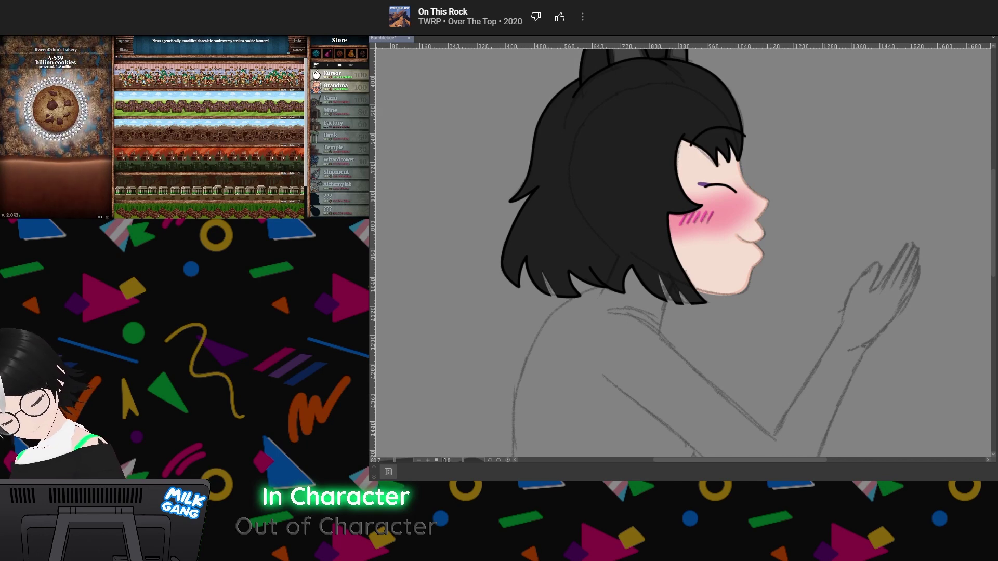
# Ink the front and back of the neck in pale pink just below the hair, following the body sketch
pyautogui.moveTo(681, 322)
pyautogui.mouseDown()
pyautogui.moveTo(692, 312)
pyautogui.moveTo(697, 173)
pyautogui.mouseUp()
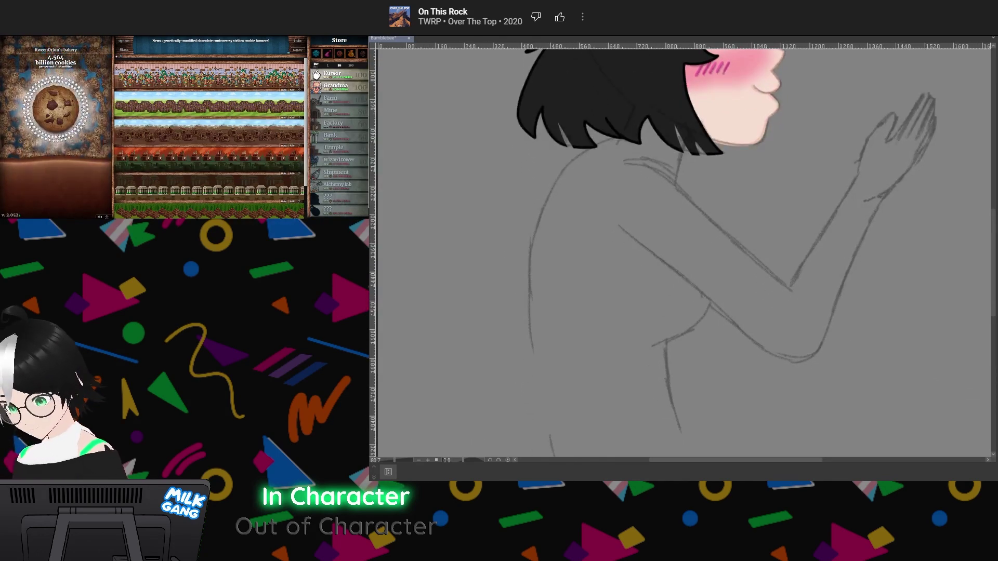
pyautogui.scroll(-6, 718, 263)
pyautogui.scroll(6, 715, 206)
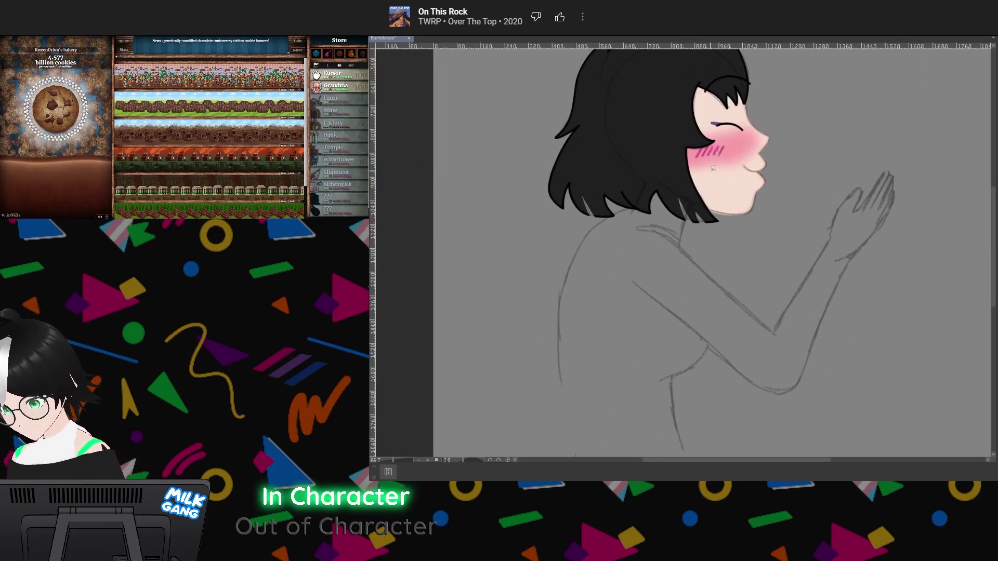
pyautogui.scroll(1, 695, 220)
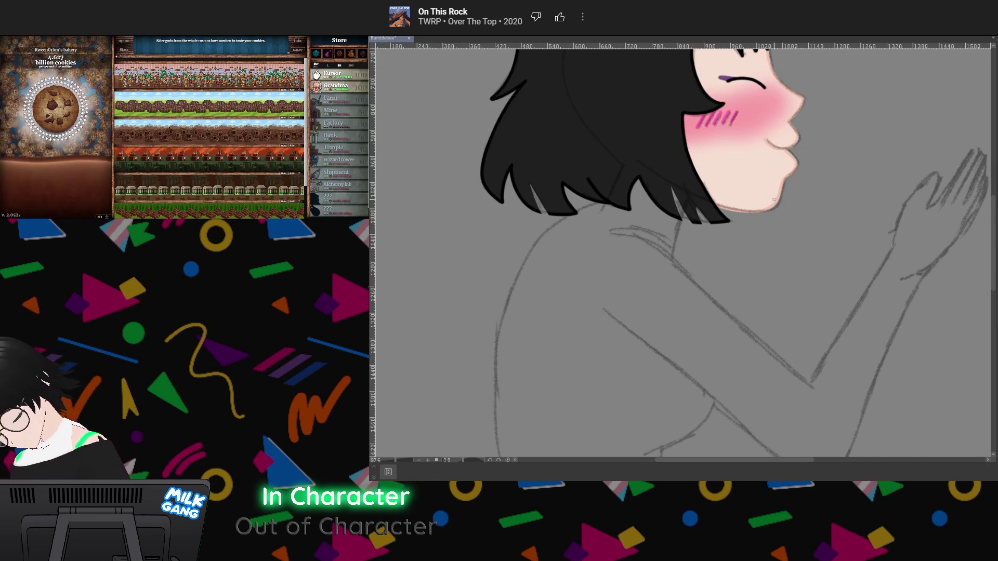
pyautogui.moveTo(772, 208); pyautogui.dragTo(778, 217)
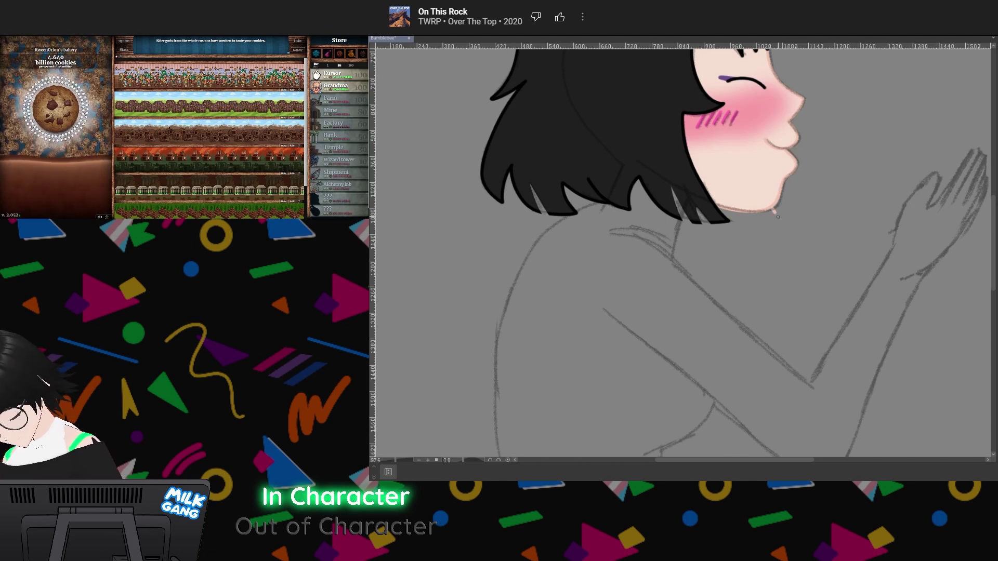
pyautogui.hotkey('ctrl', 'z')
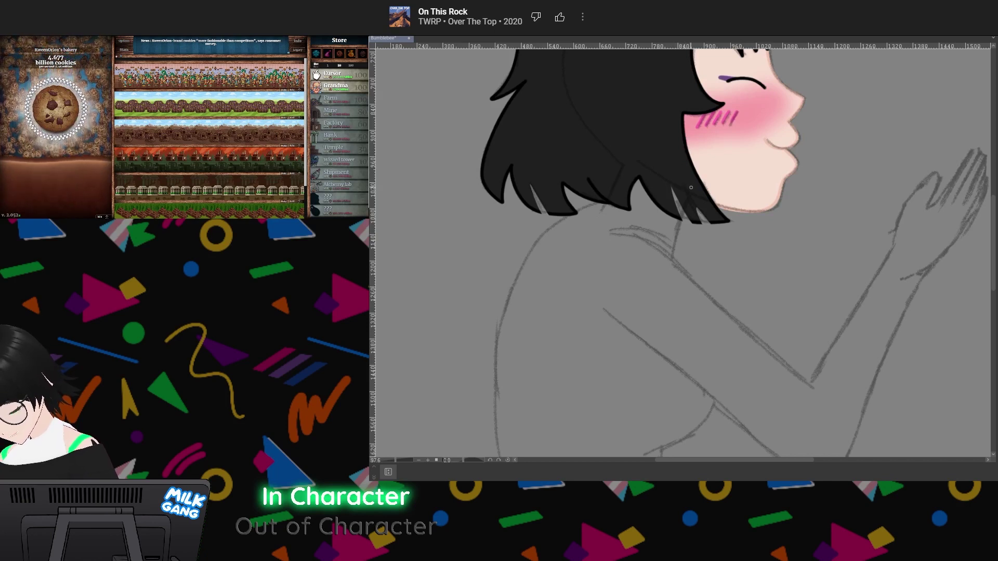
pyautogui.moveTo(686, 201); pyautogui.dragTo(671, 258)
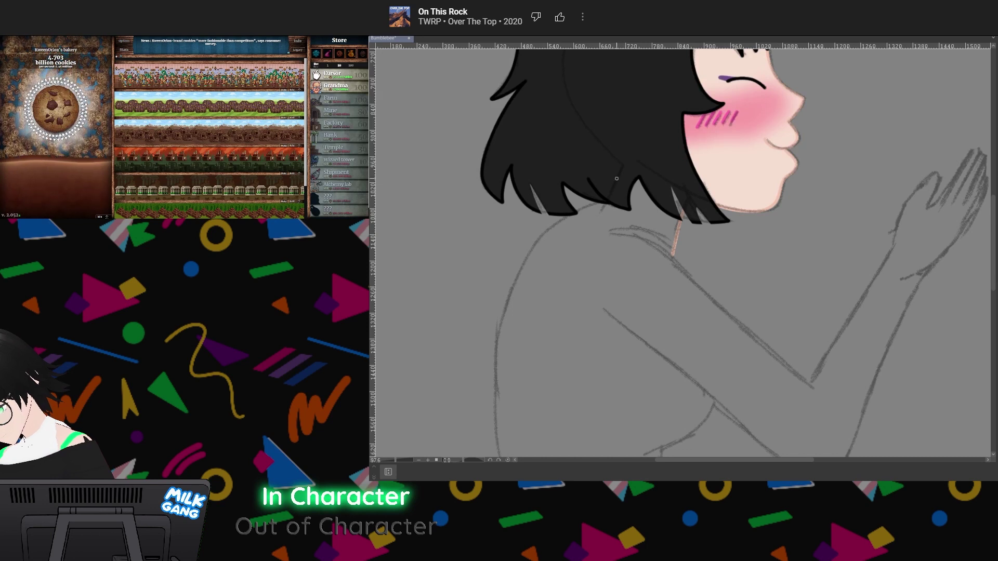
pyautogui.moveTo(606, 205); pyautogui.dragTo(602, 214)
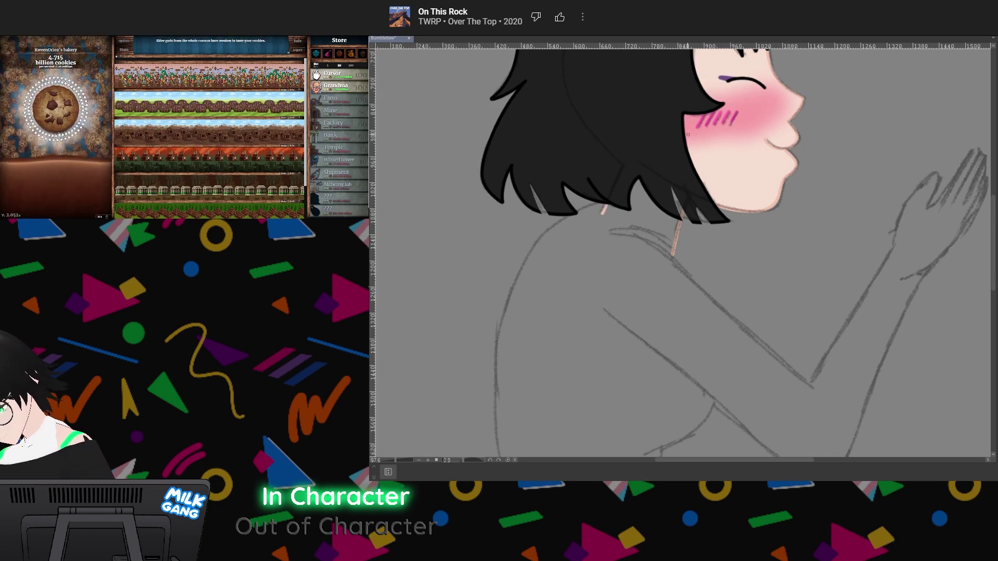
# Ink the long curve of the back in pale pink from the base of the neck to the hip
pyautogui.moveTo(675, 292); pyautogui.dragTo(708, 191)
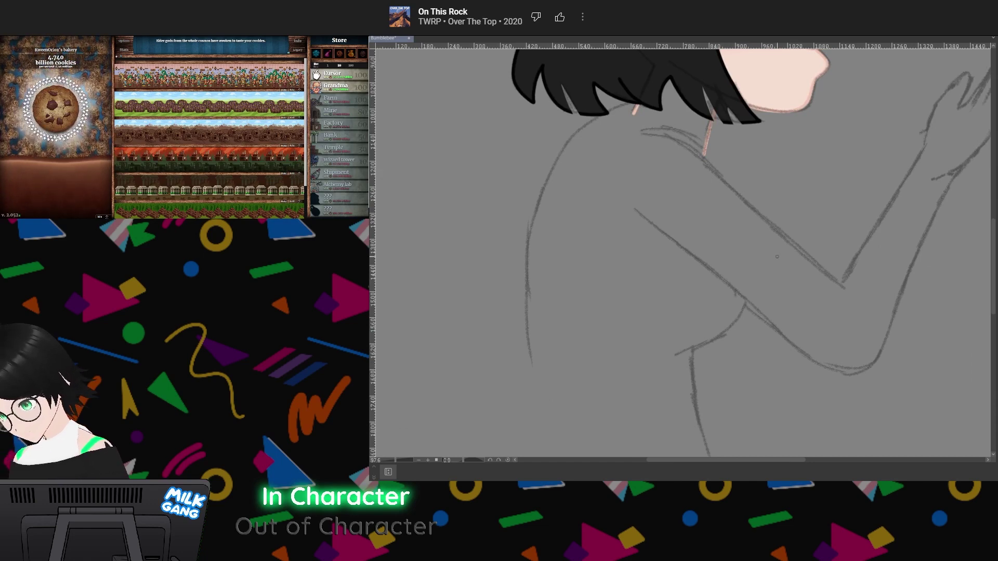
pyautogui.scroll(-11, 777, 257)
pyautogui.scroll(6, 841, 336)
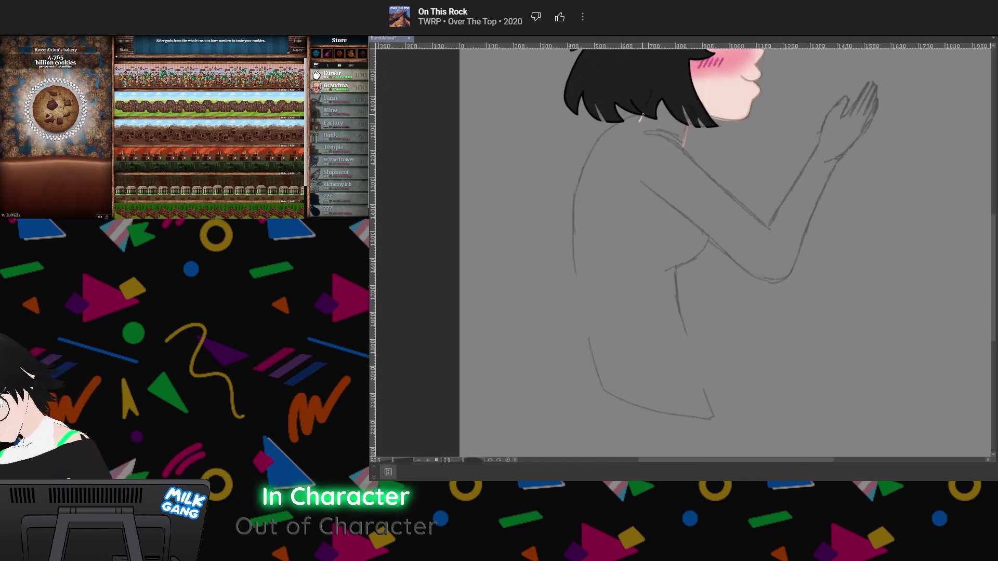
pyautogui.moveTo(634, 115)
pyautogui.mouseDown()
pyautogui.moveTo(603, 135)
pyautogui.moveTo(575, 197)
pyautogui.moveTo(581, 301)
pyautogui.moveTo(602, 389)
pyautogui.mouseUp()
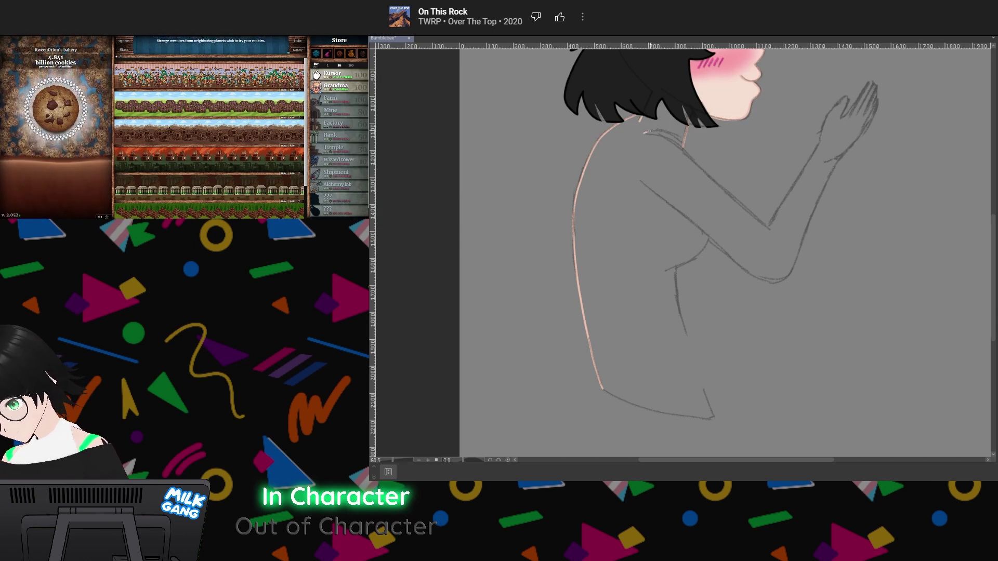
# Ink the raised arm from shoulder to hand over the sketch and join its two upper lines at the inner elbow
pyautogui.moveTo(647, 131)
pyautogui.mouseDown()
pyautogui.moveTo(666, 134)
pyautogui.moveTo(771, 231)
pyautogui.mouseUp()
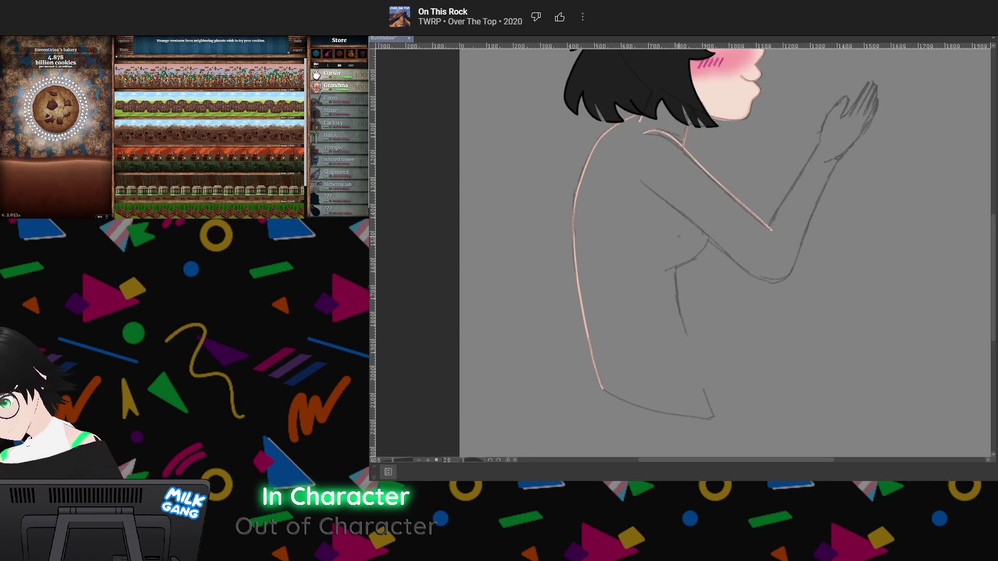
pyautogui.moveTo(650, 189)
pyautogui.mouseDown()
pyautogui.moveTo(752, 276)
pyautogui.moveTo(780, 282)
pyautogui.moveTo(843, 155)
pyautogui.mouseUp()
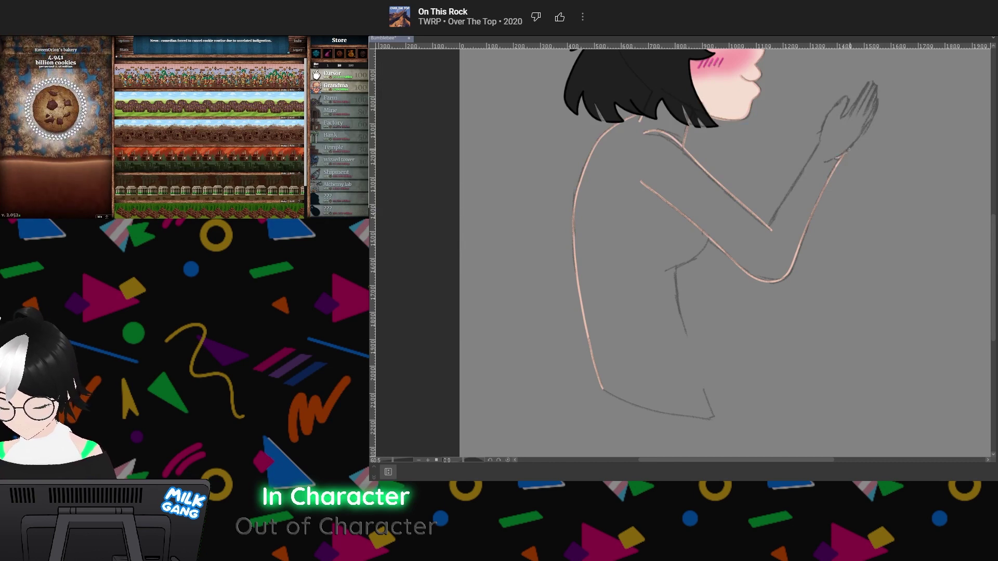
pyautogui.moveTo(844, 152)
pyautogui.mouseDown()
pyautogui.moveTo(877, 85)
pyautogui.moveTo(858, 111)
pyautogui.moveTo(873, 82)
pyautogui.moveTo(841, 118)
pyautogui.moveTo(849, 99)
pyautogui.mouseUp()
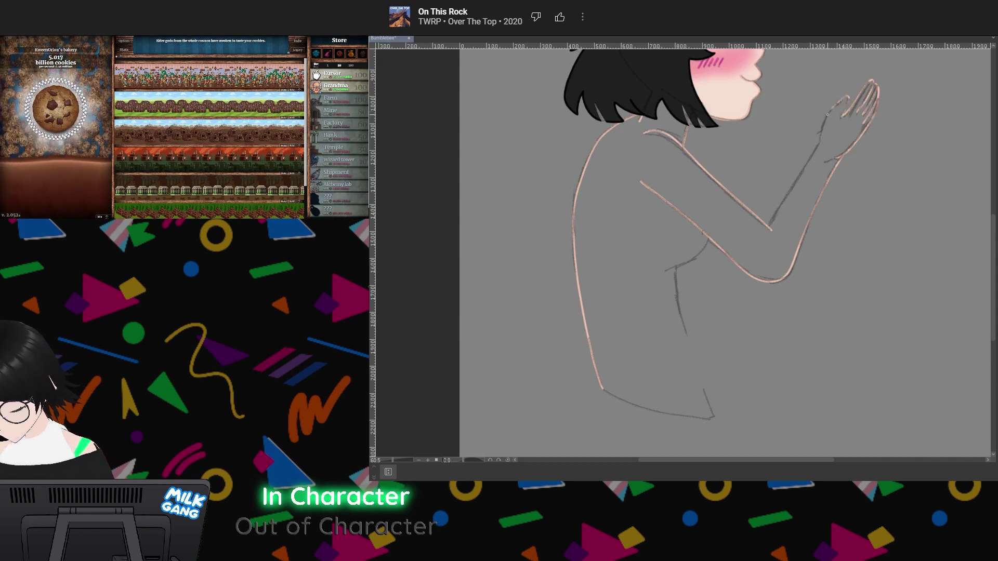
pyautogui.moveTo(821, 128); pyautogui.dragTo(770, 215)
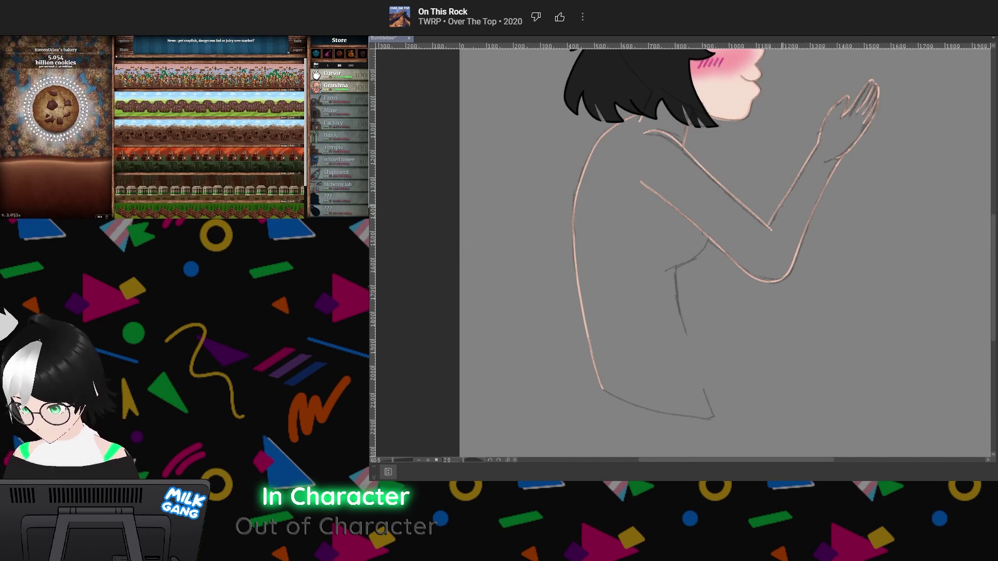
pyautogui.scroll(8, 782, 214)
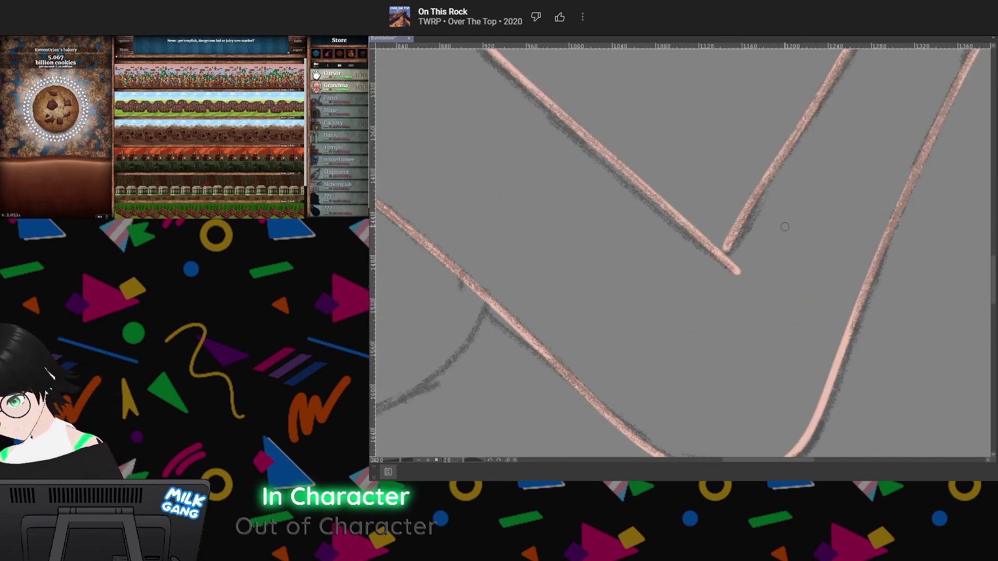
pyautogui.moveTo(722, 255); pyautogui.dragTo(737, 219)
pyautogui.hotkey('ctrl', 'z')
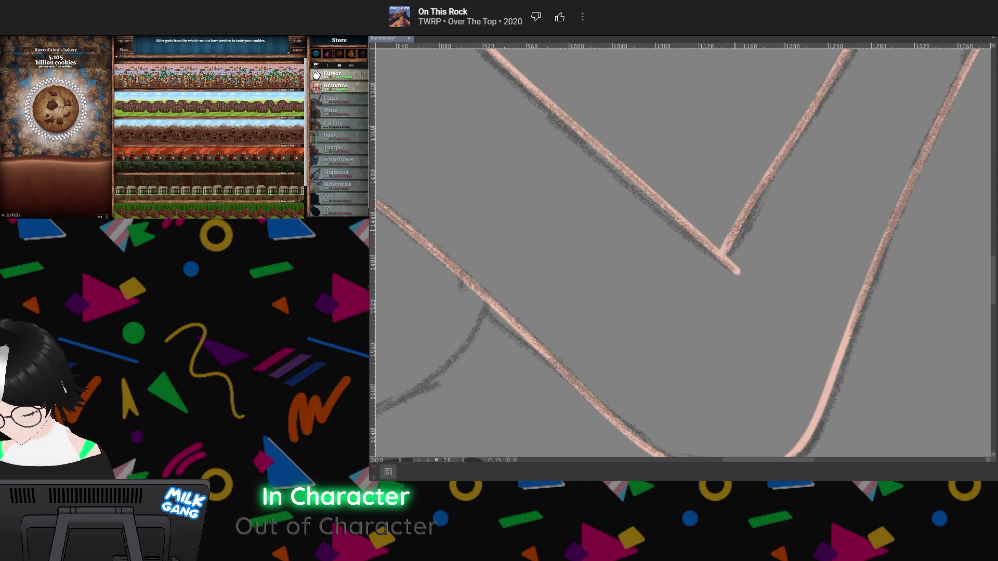
# Ink the chest curve below the upper arm and the front of the torso down to its lower corner
pyautogui.scroll(-8, 756, 203)
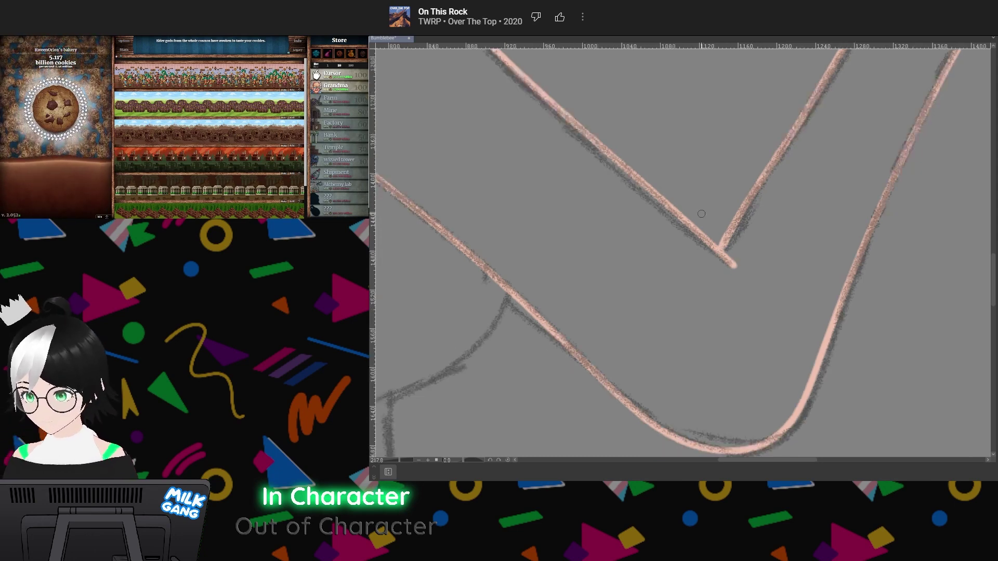
pyautogui.scroll(2, 686, 257)
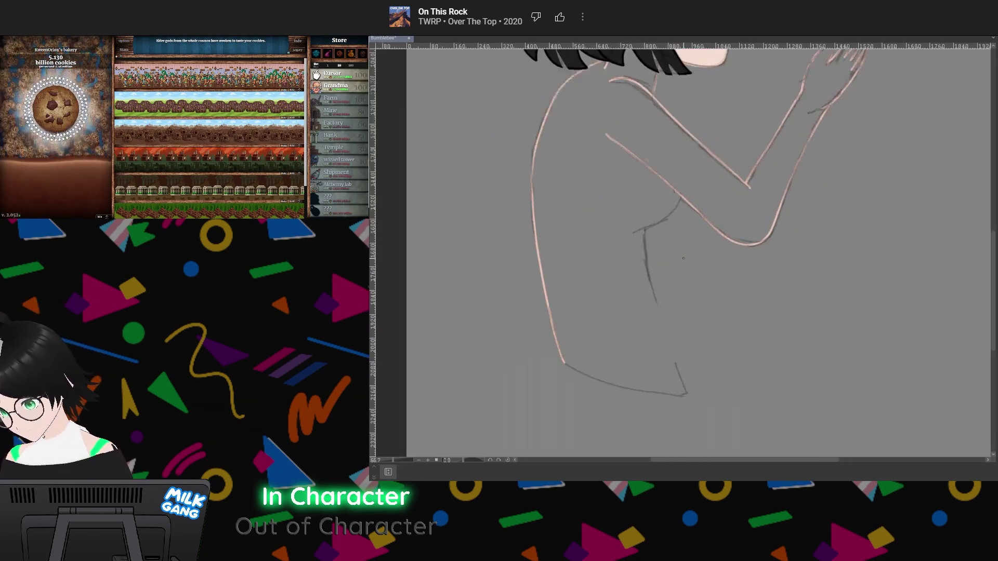
pyautogui.scroll(-5, 675, 257)
pyautogui.scroll(8, 660, 154)
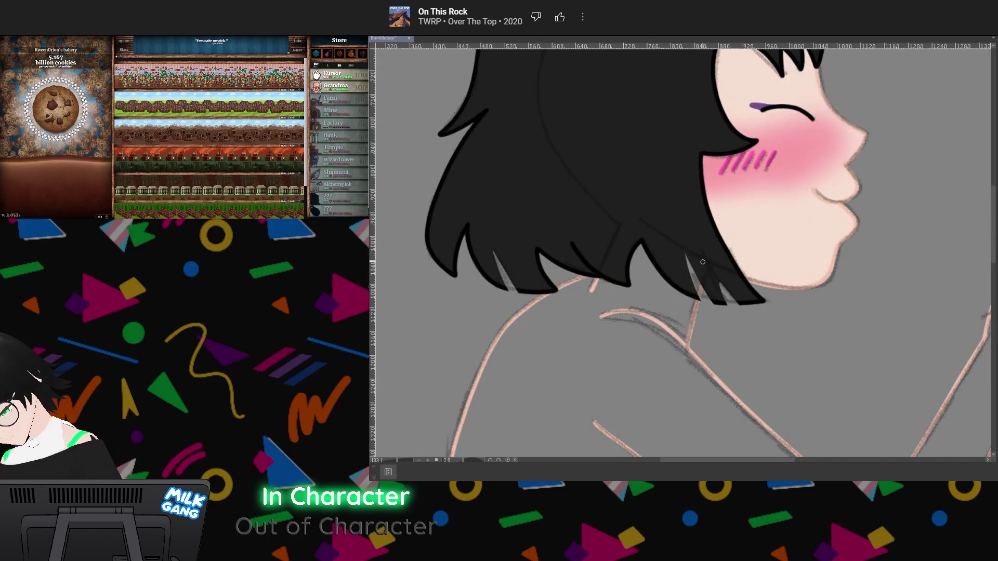
pyautogui.scroll(-8, 703, 262)
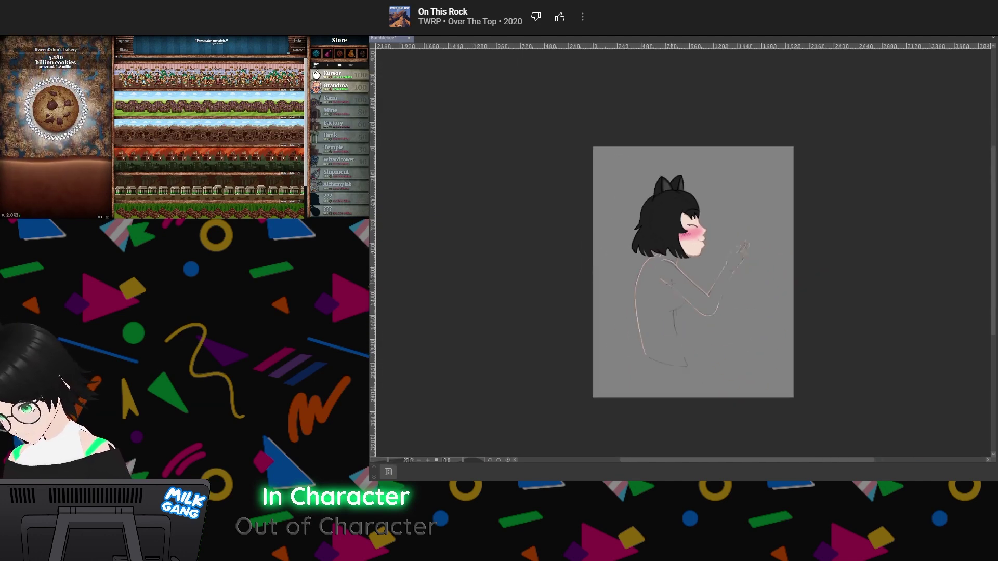
pyautogui.scroll(6, 685, 329)
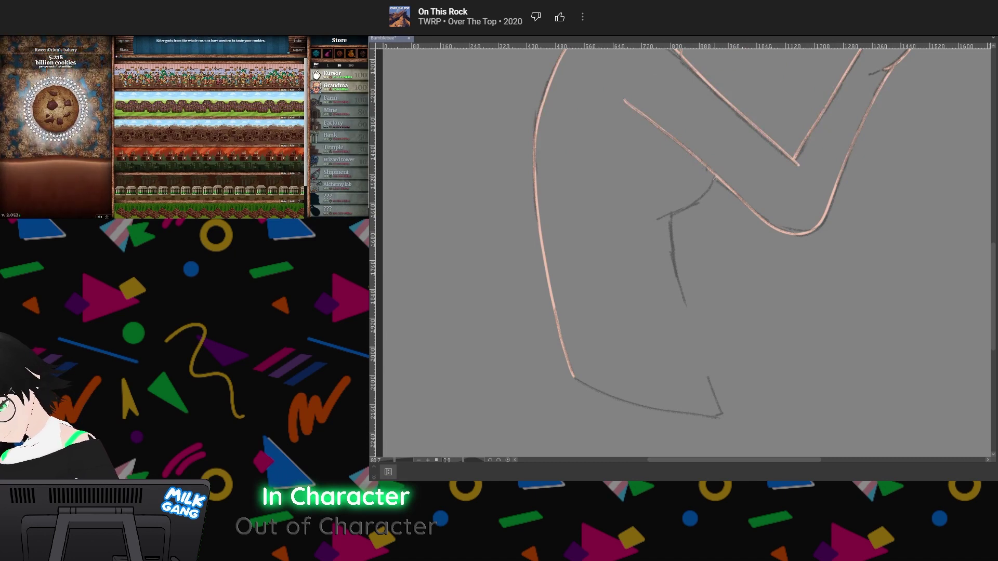
pyautogui.moveTo(698, 202); pyautogui.dragTo(656, 220)
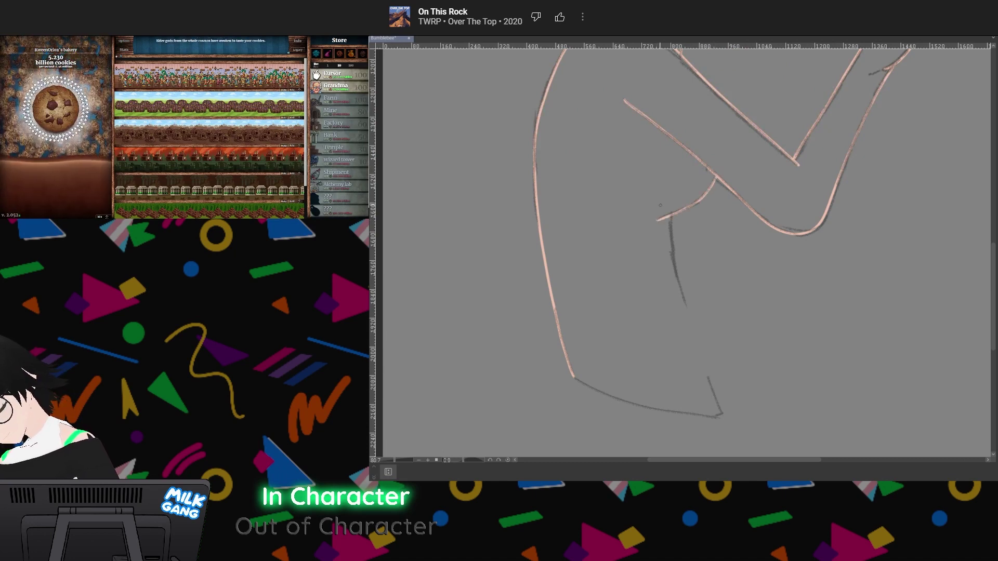
pyautogui.hotkey('ctrl', 'z')
pyautogui.moveTo(714, 177)
pyautogui.mouseDown()
pyautogui.moveTo(705, 196)
pyautogui.moveTo(656, 218)
pyautogui.mouseUp()
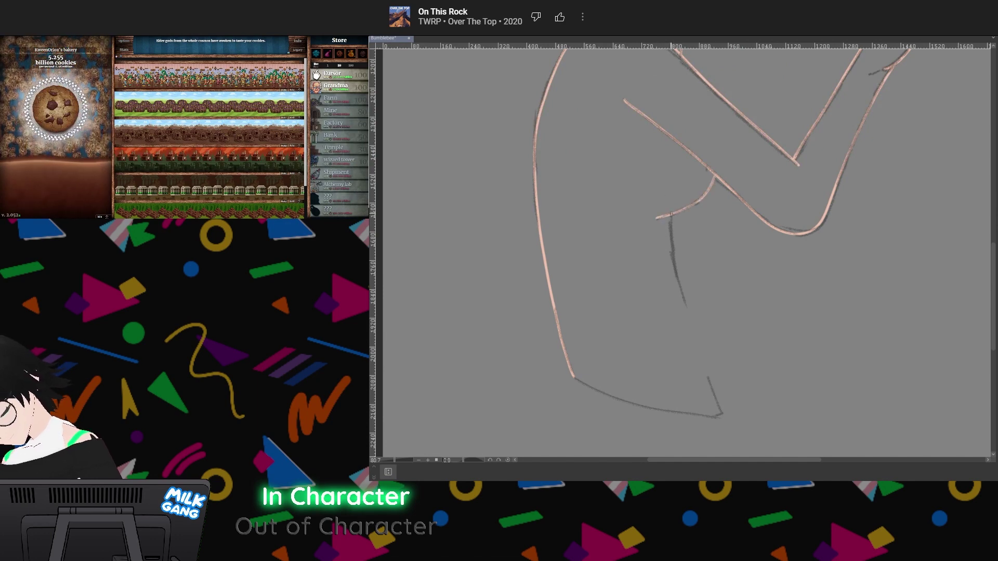
pyautogui.moveTo(671, 222)
pyautogui.mouseDown()
pyautogui.moveTo(685, 310)
pyautogui.moveTo(722, 415)
pyautogui.mouseUp()
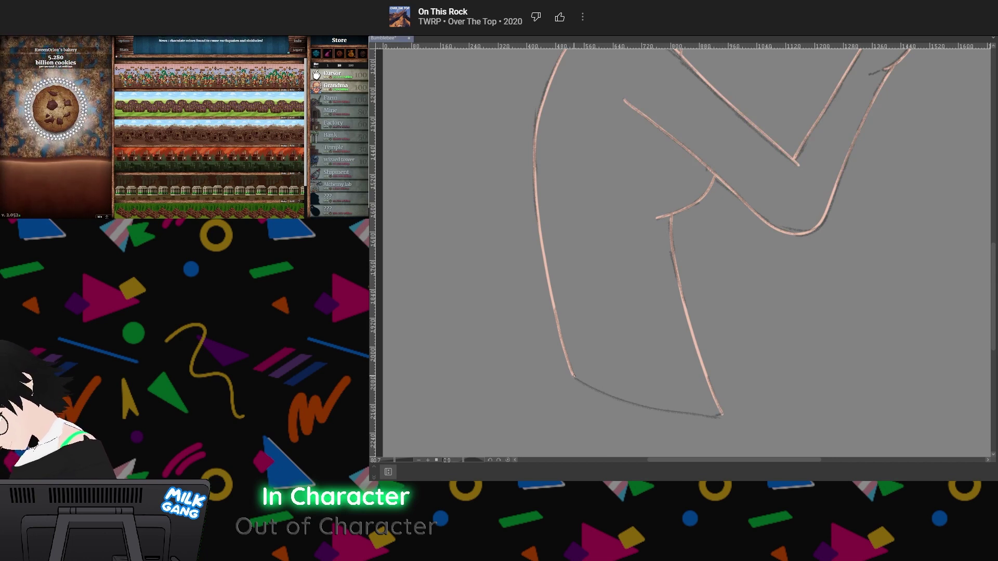
# Ink the curved lower edge of the torso, connecting the back line to the front line
pyautogui.moveTo(573, 375); pyautogui.dragTo(645, 407)
pyautogui.hotkey('ctrl', 'z')
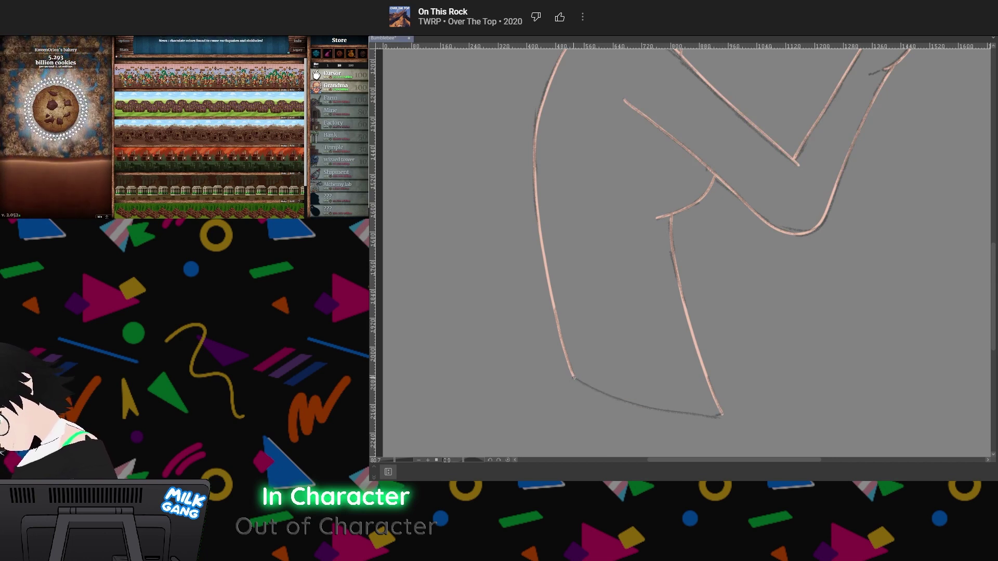
pyautogui.moveTo(574, 377)
pyautogui.mouseDown()
pyautogui.moveTo(611, 399)
pyautogui.moveTo(574, 378)
pyautogui.moveTo(639, 405)
pyautogui.moveTo(723, 416)
pyautogui.mouseUp()
pyautogui.hotkey('ctrl', 'z')
pyautogui.hotkey('ctrl', 'z')
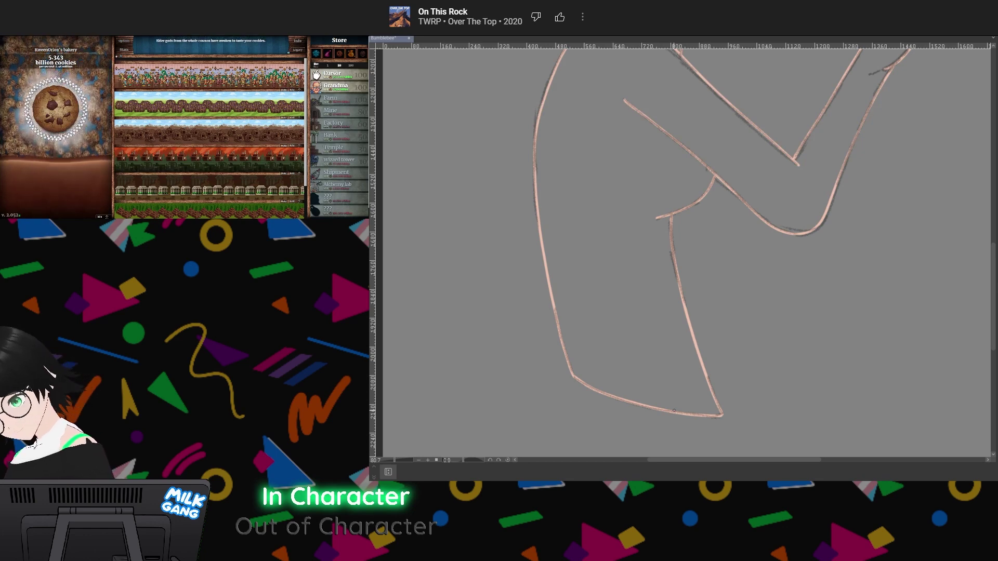
# Select the area enclosed by the body line art, paint it with the face's pale skin colour, and clear the selection
pyautogui.scroll(2, 569, 366)
pyautogui.scroll(13, 572, 378)
pyautogui.scroll(-20, 582, 345)
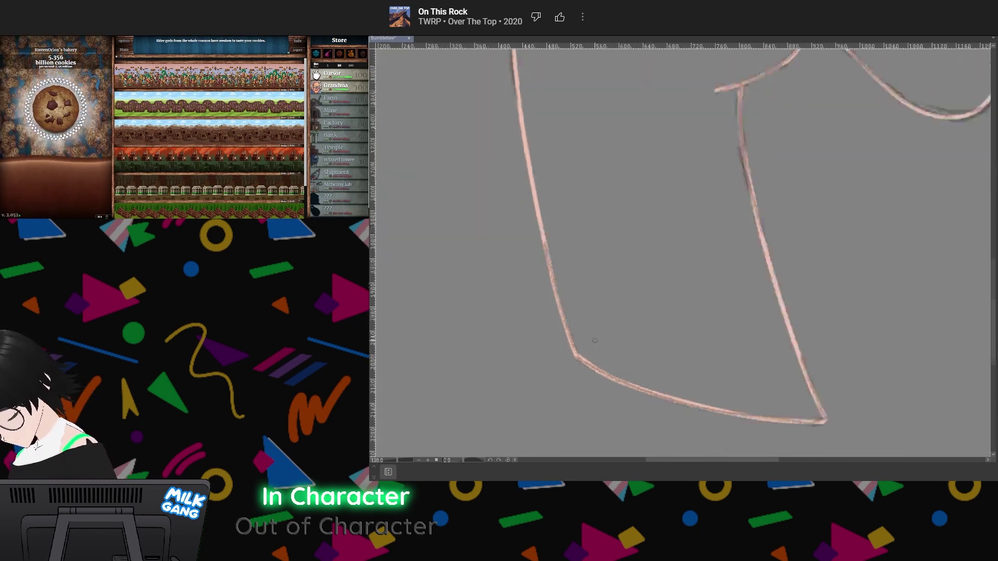
pyautogui.scroll(-9, 613, 340)
pyautogui.scroll(10, 620, 245)
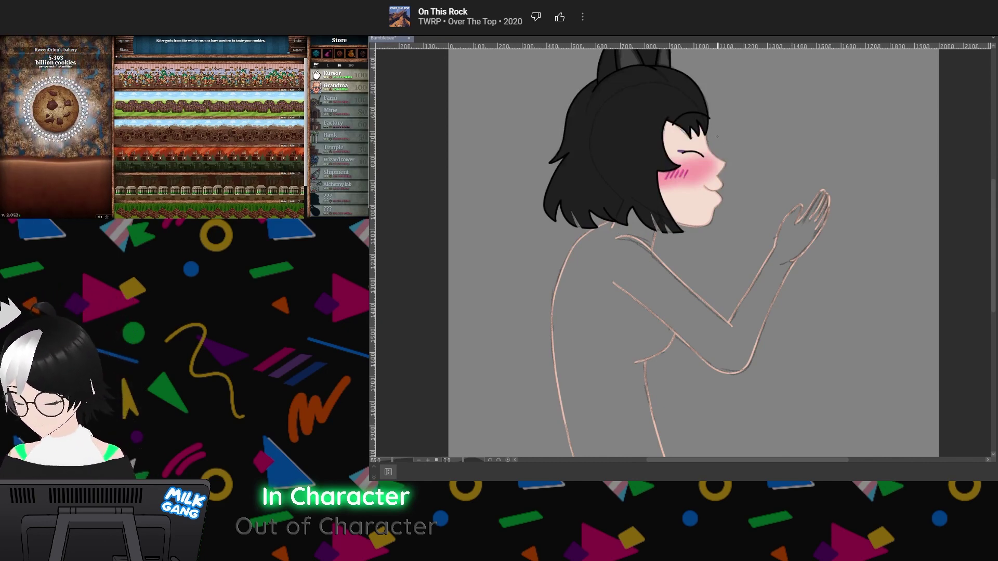
pyautogui.scroll(-9, 644, 232)
pyautogui.scroll(11, 639, 287)
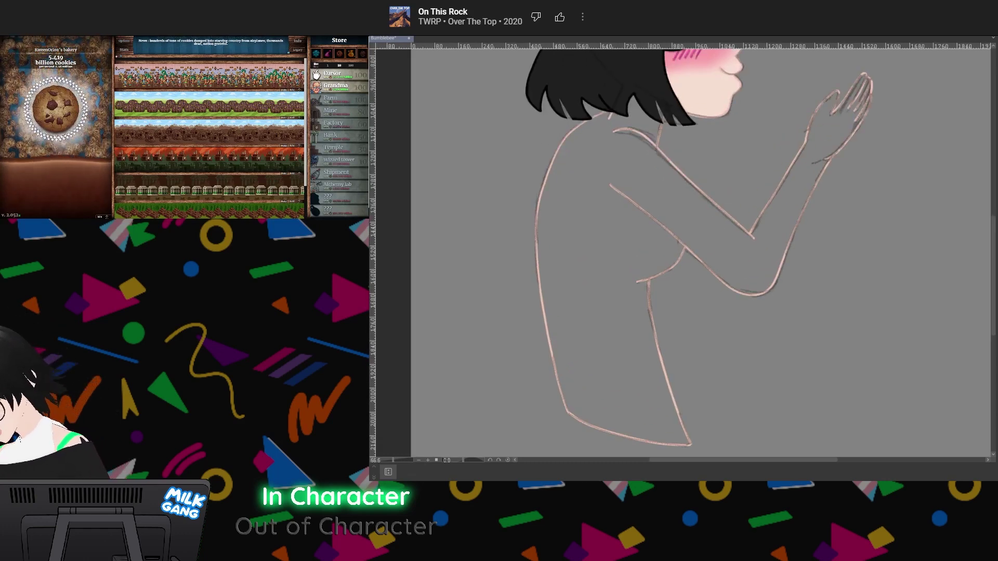
pyautogui.click(608, 209)
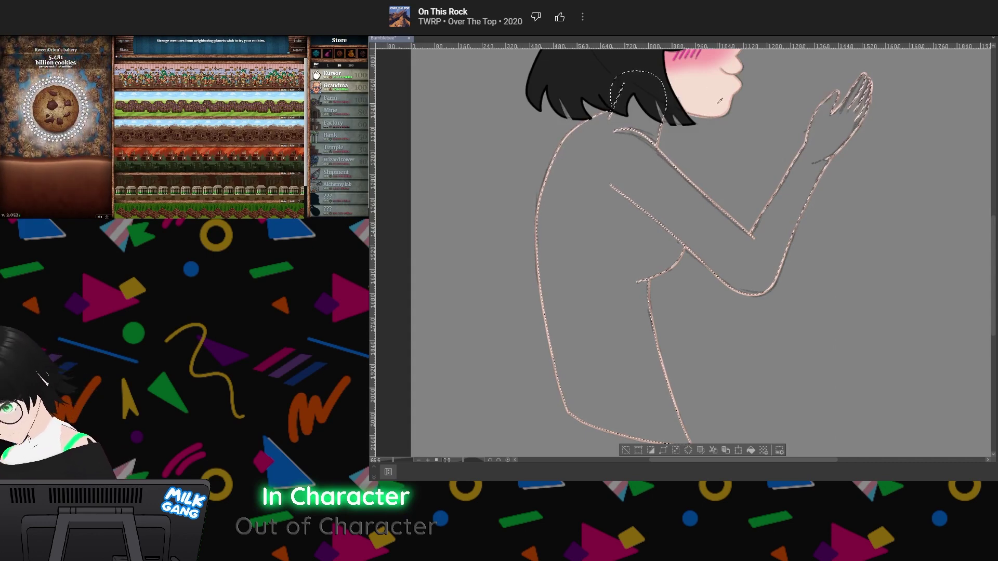
pyautogui.moveTo(712, 51); pyautogui.dragTo(654, 50)
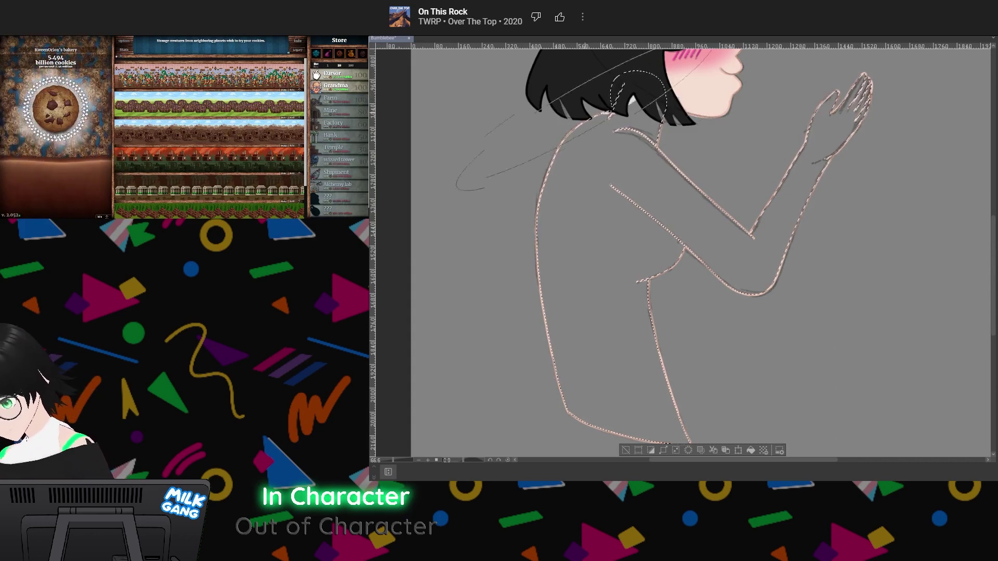
pyautogui.moveTo(585, 119); pyautogui.dragTo(525, 276)
pyautogui.moveTo(810, 133)
pyautogui.mouseDown()
pyautogui.moveTo(863, 151)
pyautogui.moveTo(863, 127)
pyautogui.mouseUp()
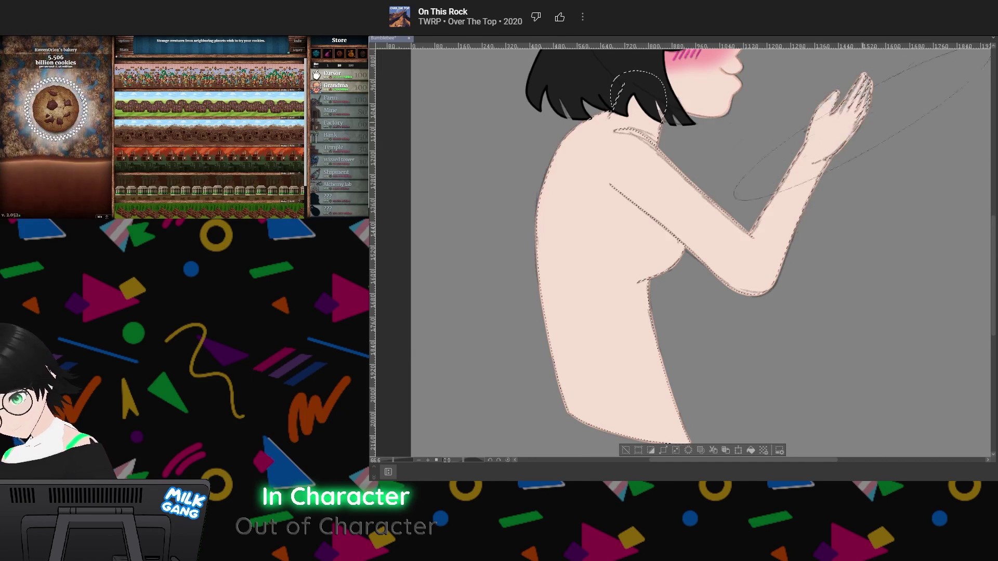
pyautogui.hotkey('ctrl', 'd')
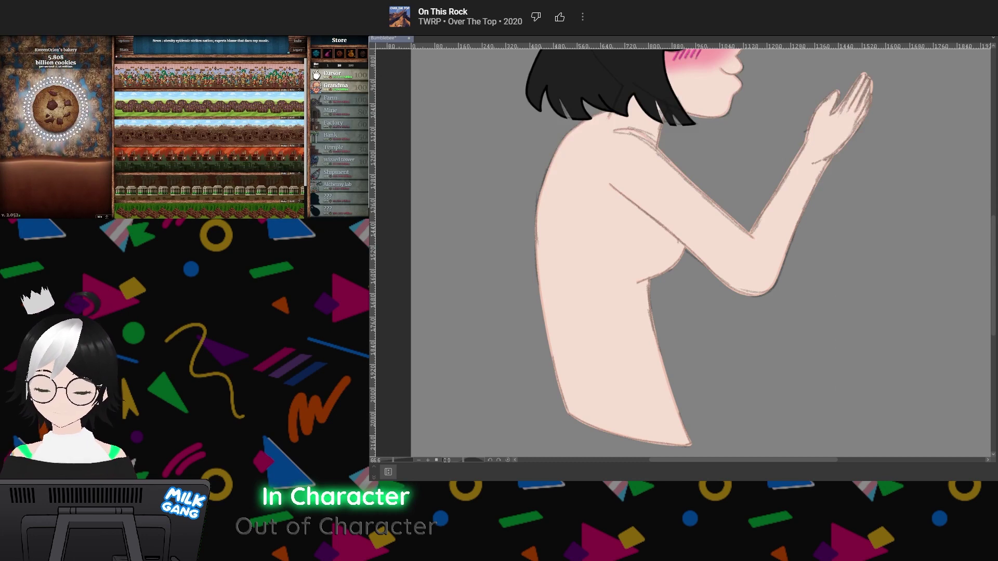
pyautogui.scroll(-3, 858, 223)
pyautogui.scroll(3, 790, 193)
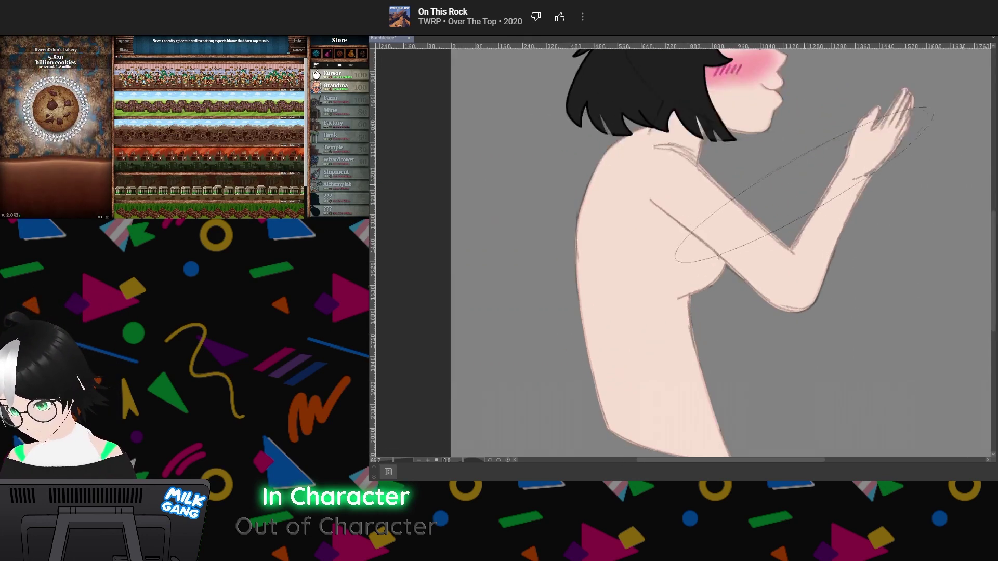
pyautogui.scroll(-3, 826, 182)
pyautogui.scroll(3, 870, 182)
pyautogui.scroll(-1, 871, 176)
pyautogui.scroll(1, 828, 133)
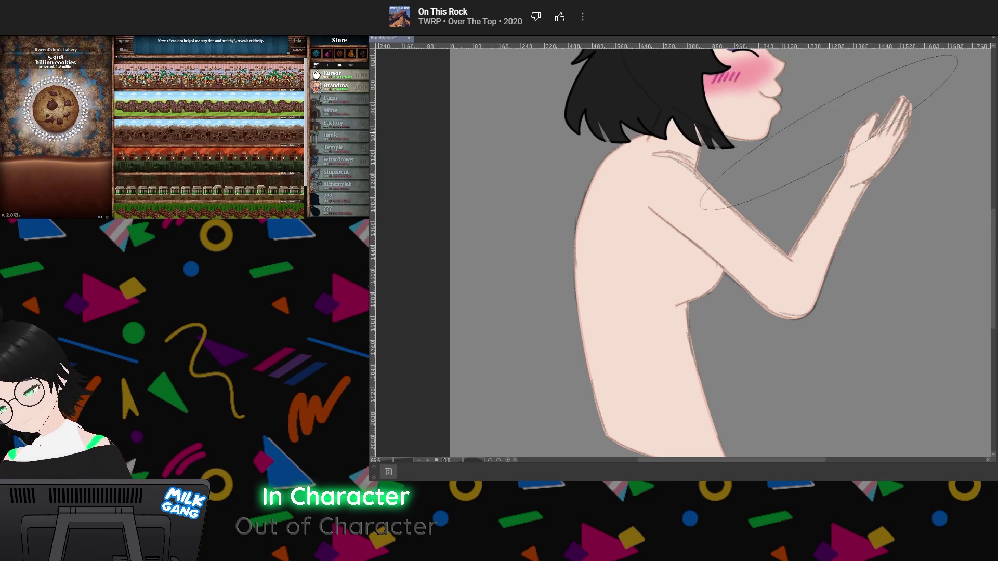
# Sample the purple of the closed eye's lash, test it as a dab inside the near cat ear, and remove the dab
pyautogui.scroll(2, 800, 126)
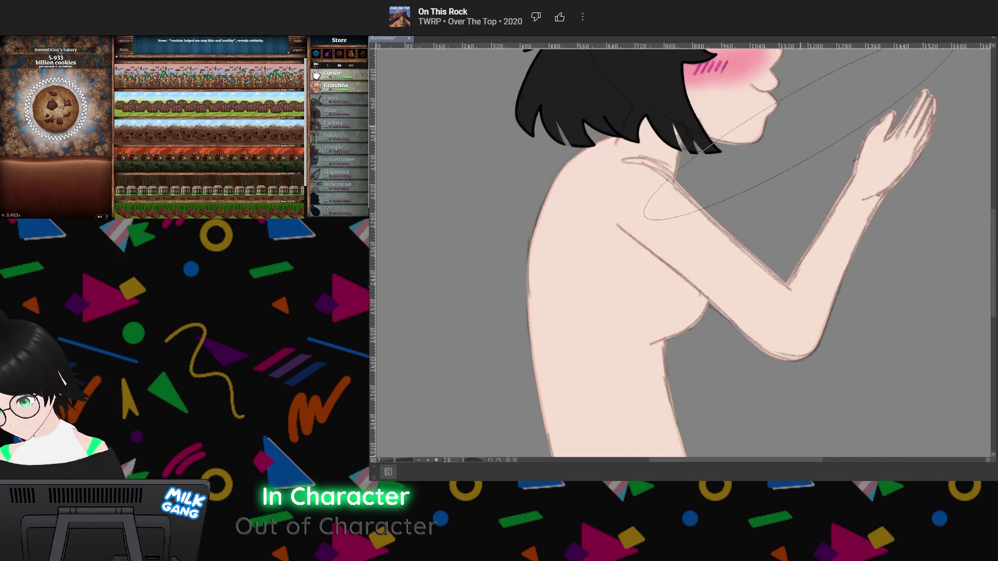
pyautogui.hotkey('ctrl', 'z')
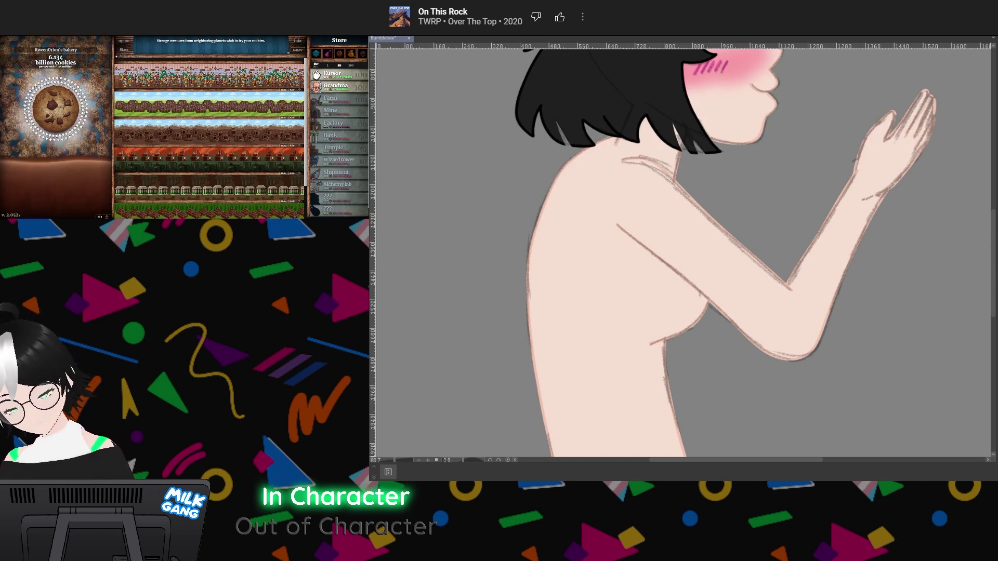
pyautogui.scroll(5, 681, 249)
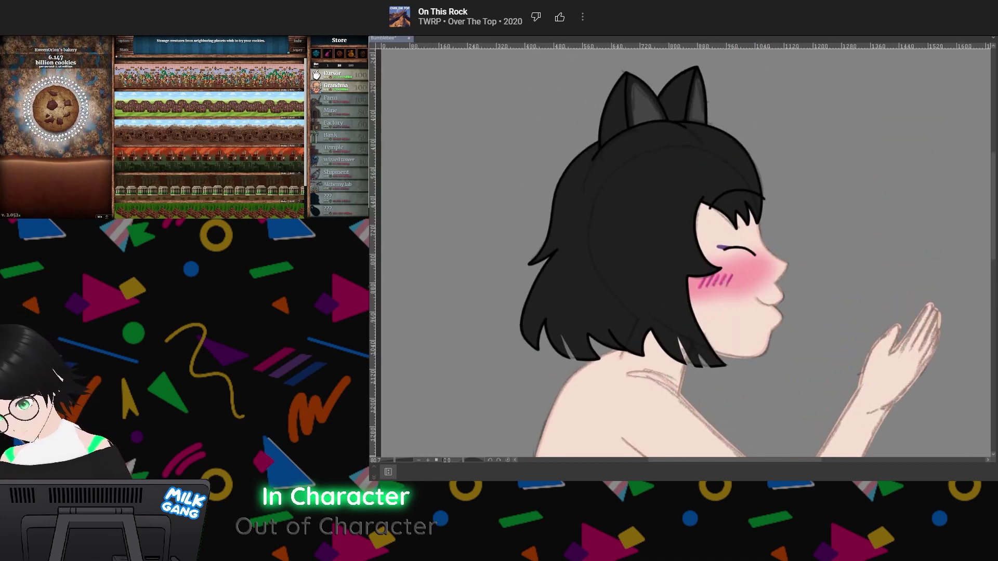
pyautogui.keyDown('alt'); pyautogui.click(723, 248); pyautogui.keyUp('alt')
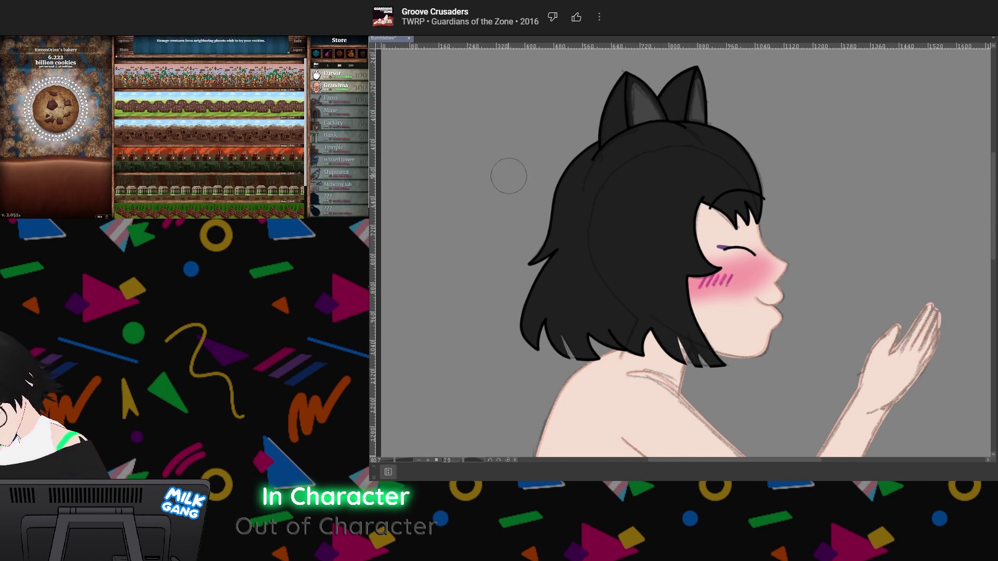
pyautogui.click(643, 108)
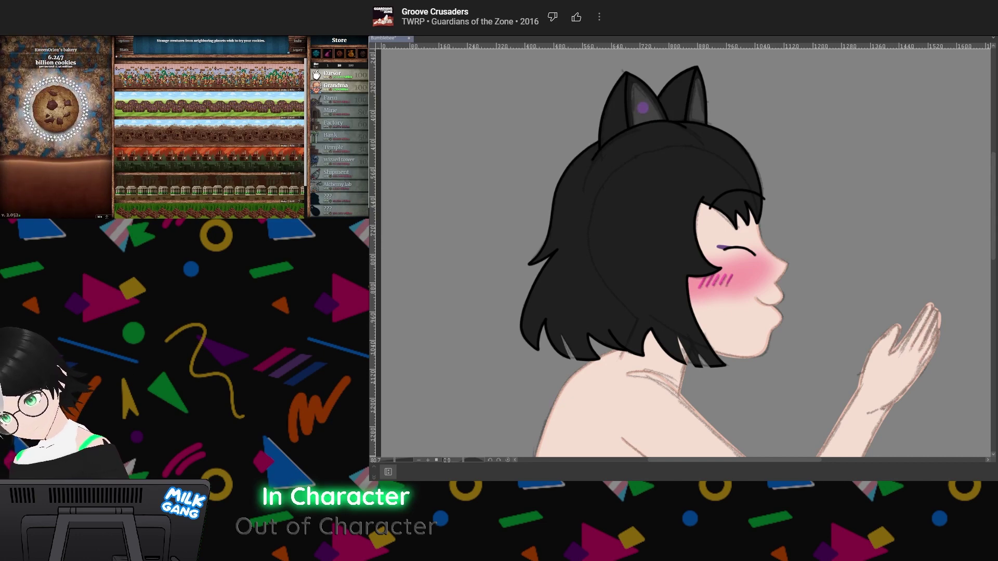
pyautogui.scroll(8, 572, 83)
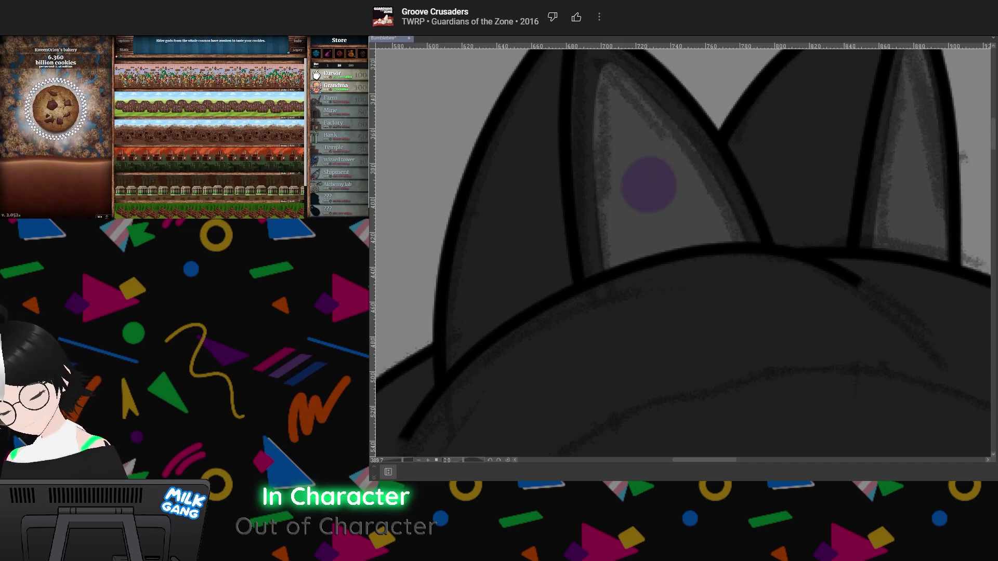
pyautogui.scroll(-5, 683, 175)
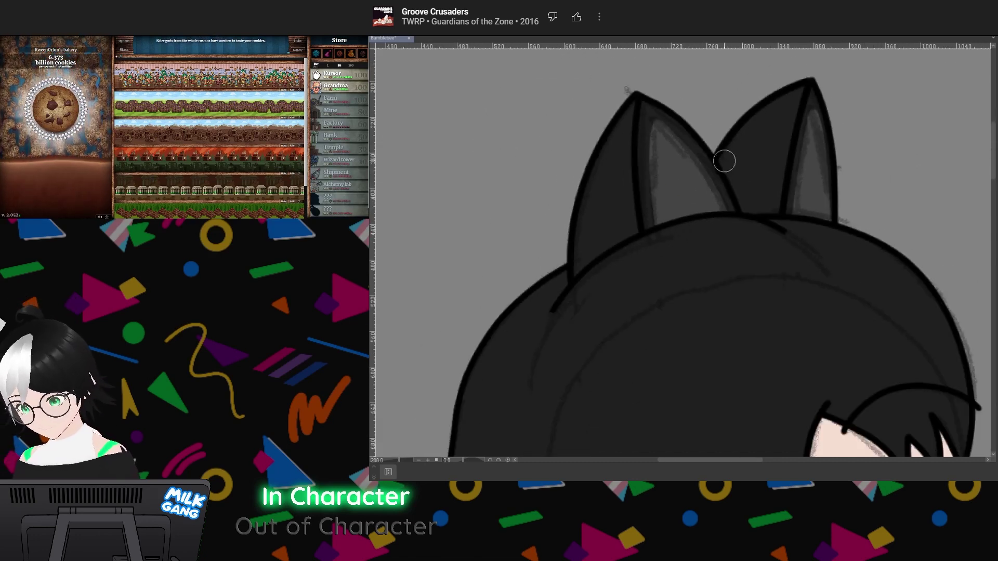
# Fill the neck, torso and raised arm with dark purple as the base colour for the clothing
pyautogui.scroll(-4, 677, 165)
pyautogui.scroll(4, 637, 121)
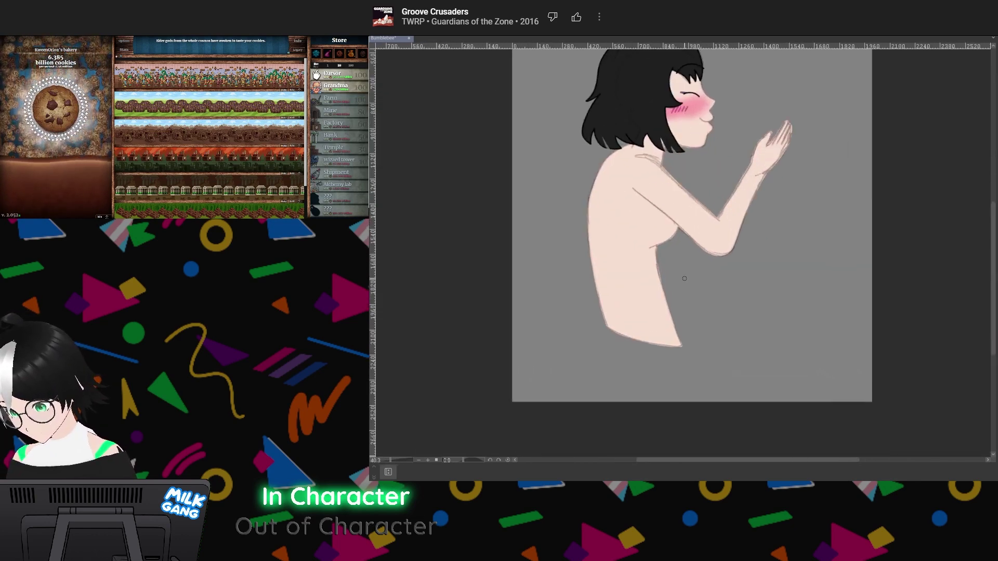
pyautogui.scroll(-1, 637, 121)
pyautogui.scroll(1, 574, 99)
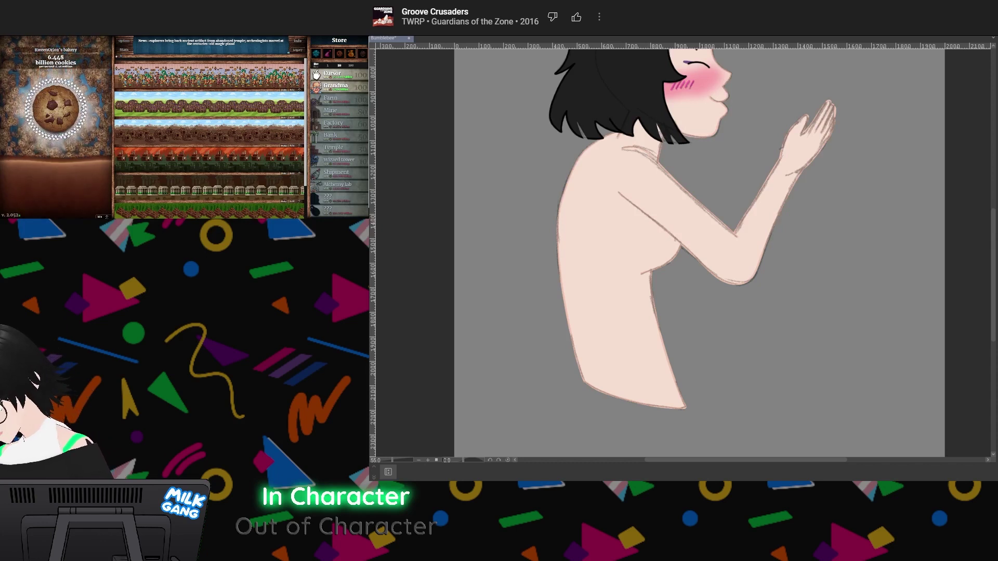
pyautogui.hotkey('ctrl', 'z')
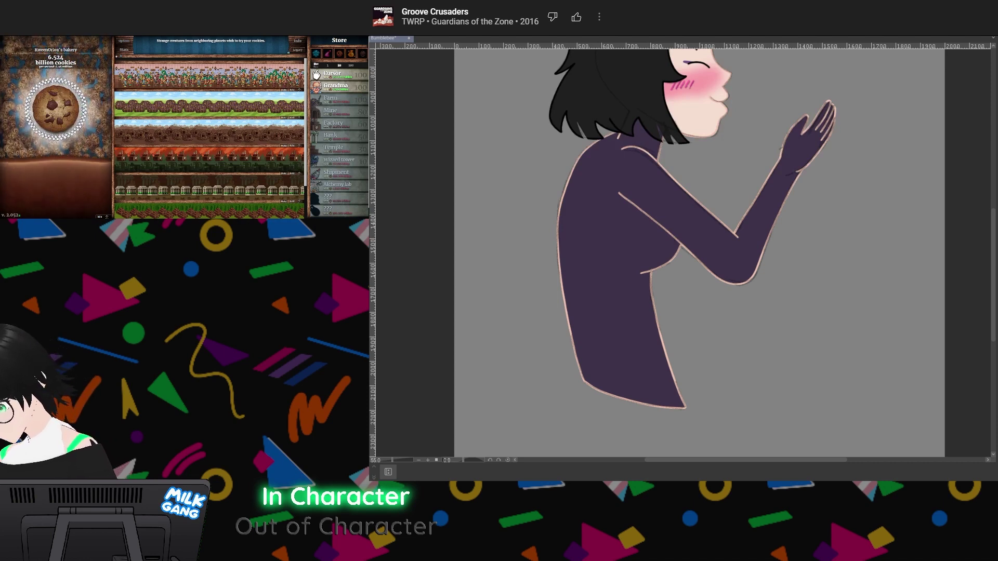
# Recolour the body's line art dark purple and compare paler and full-strength versions of the purple fill
pyautogui.hotkey('alt', 'Delete')
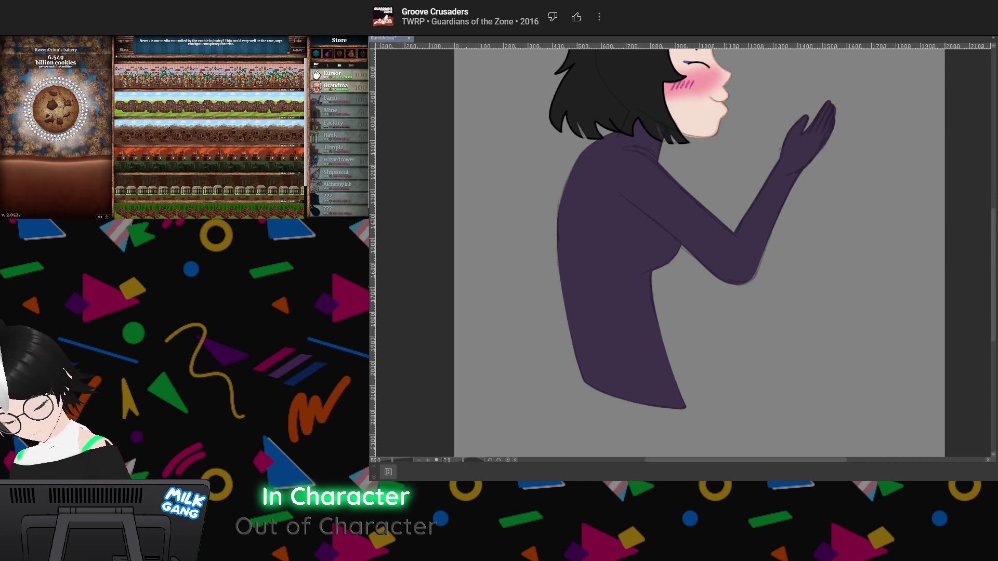
pyautogui.hotkey('ctrl', 'z')
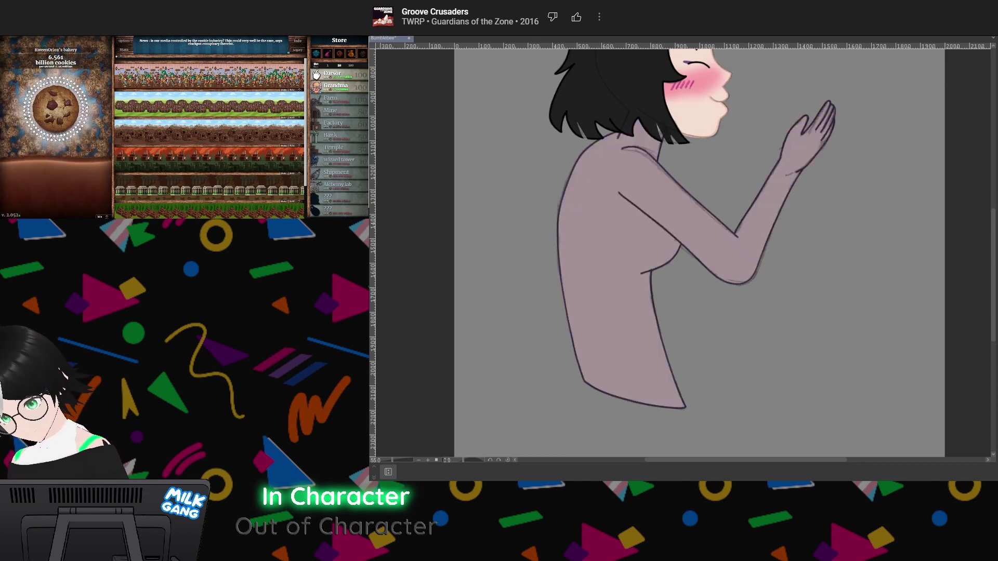
pyautogui.hotkey('ctrl', 'y')
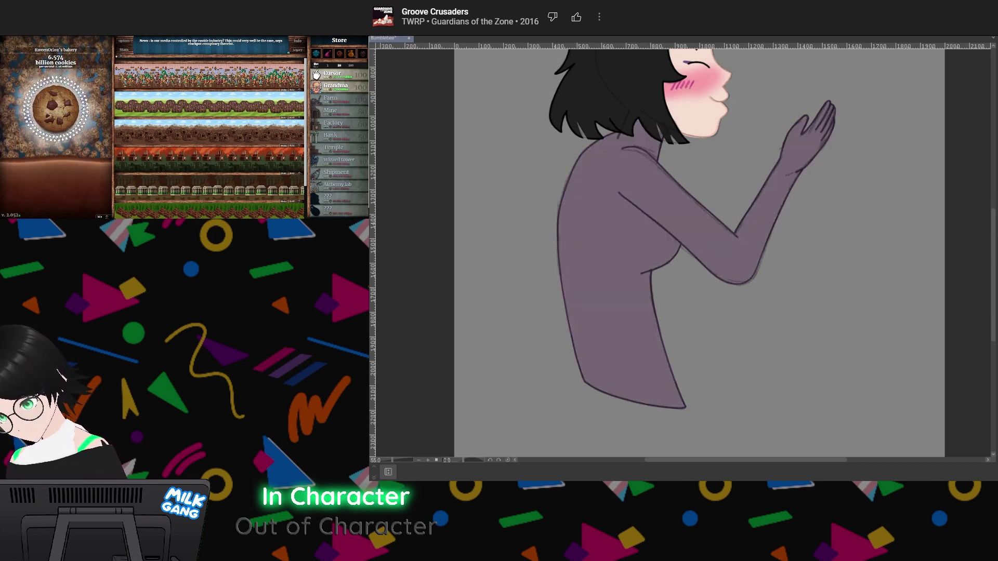
pyautogui.hotkey('ctrl', 'y')
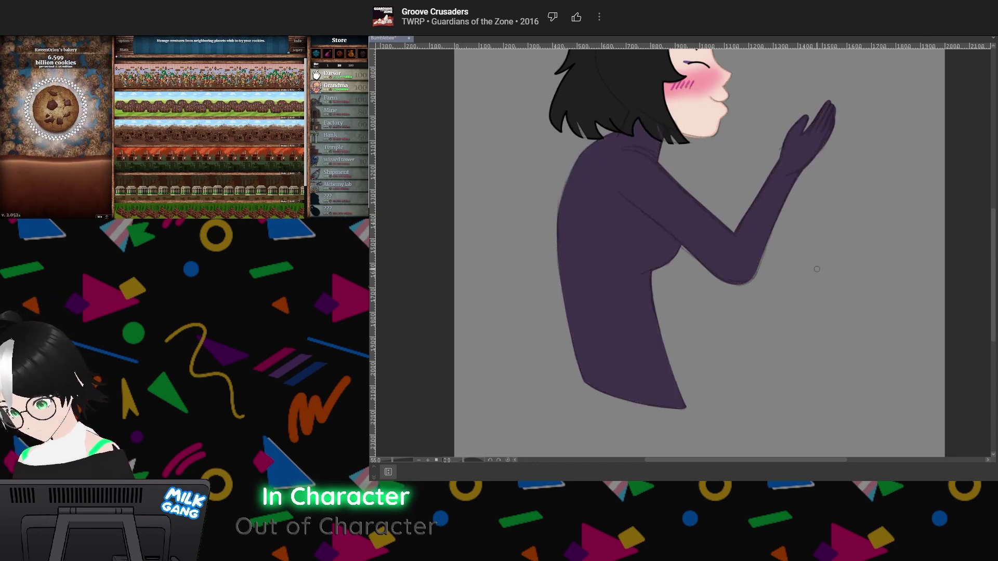
# Change the fill of the neck, torso and raised arm to a lighter, medium purple beneath the dark outlines
pyautogui.scroll(-4, 698, 203)
pyautogui.scroll(7, 670, 70)
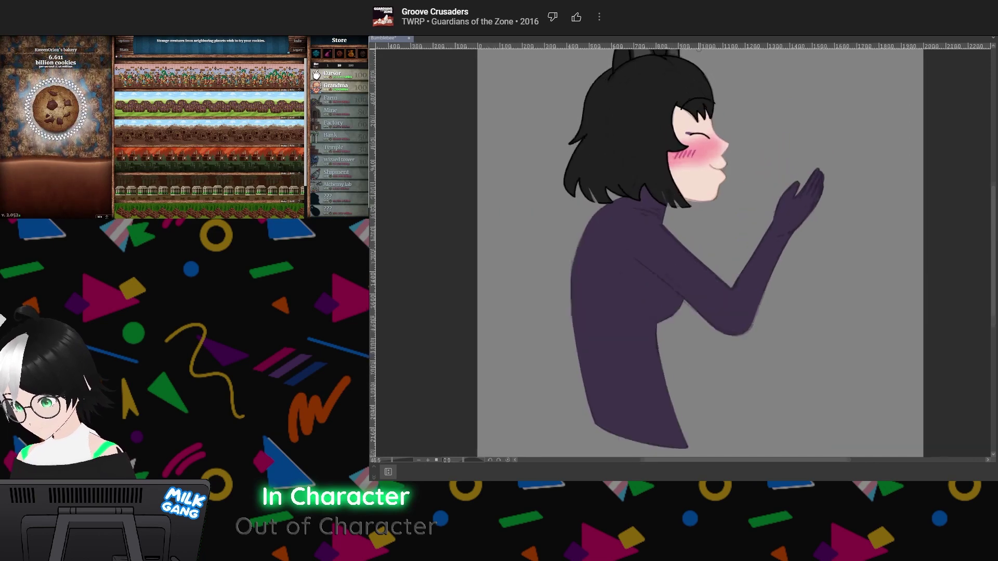
pyautogui.scroll(2, 705, 120)
pyautogui.scroll(2, 693, 120)
pyautogui.scroll(-7, 693, 121)
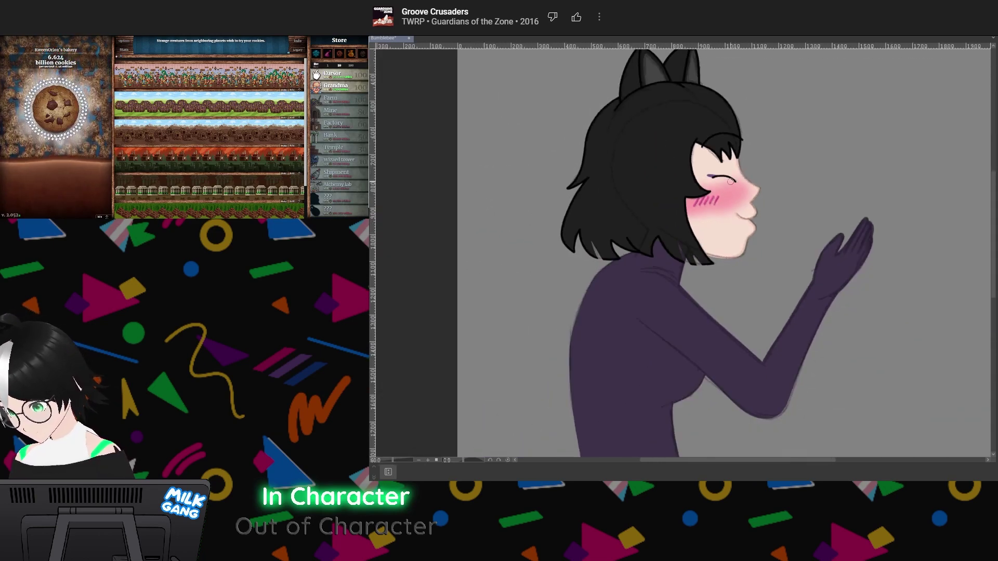
pyautogui.scroll(5, 661, 52)
pyautogui.scroll(-3, 625, 49)
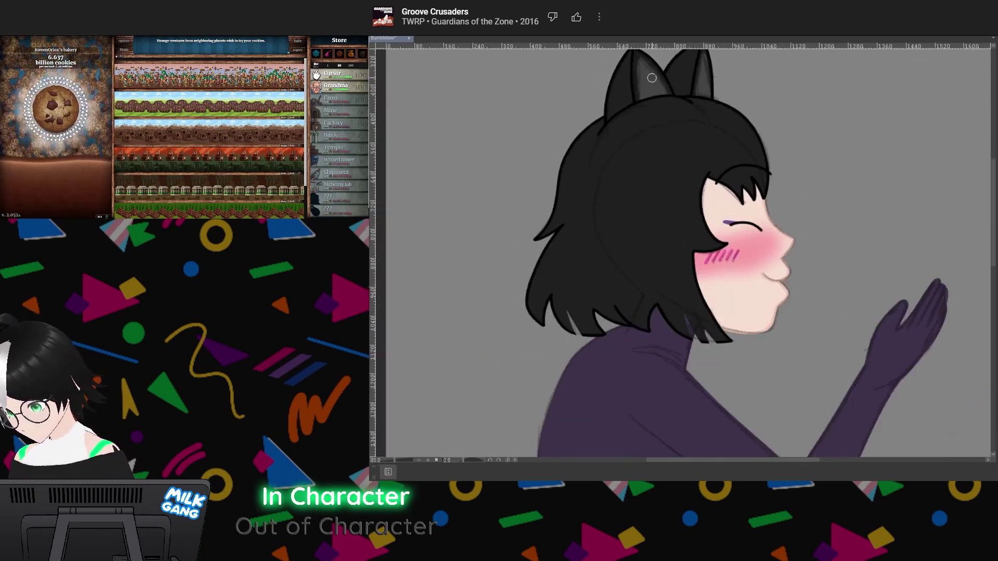
pyautogui.scroll(2, 659, 86)
pyautogui.scroll(2, 659, 86)
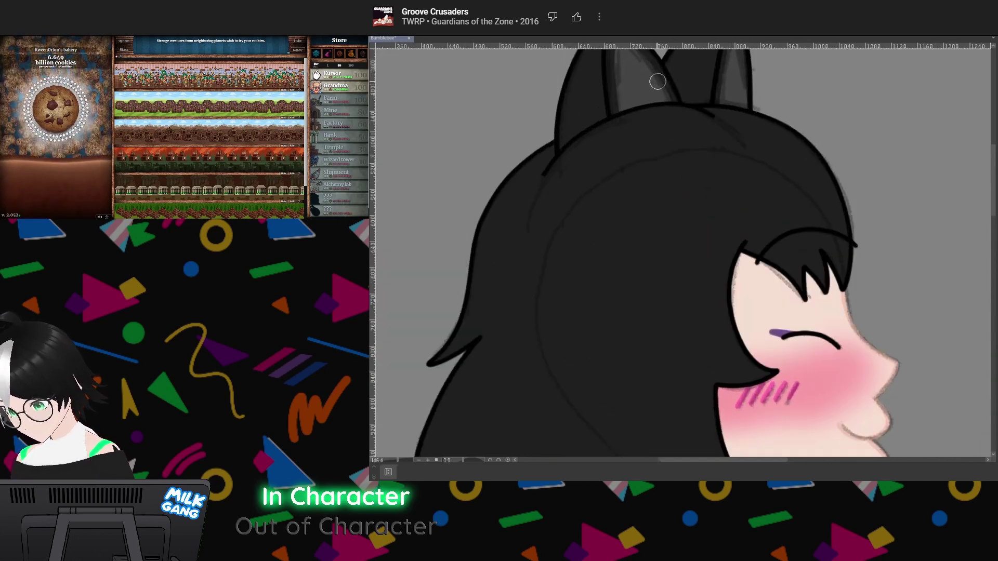
pyautogui.scroll(-3, 658, 83)
pyautogui.scroll(1, 657, 81)
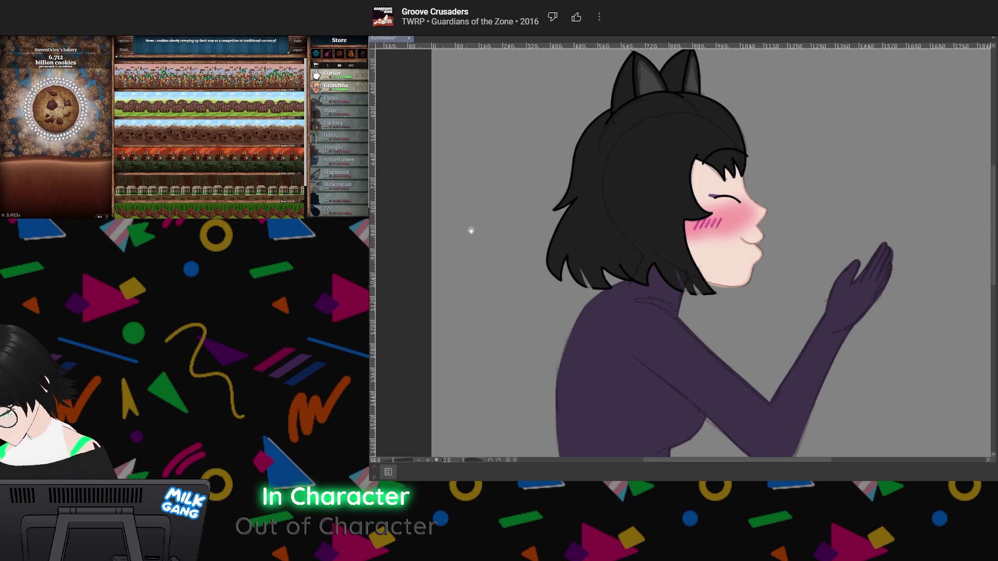
pyautogui.click(840, 258)
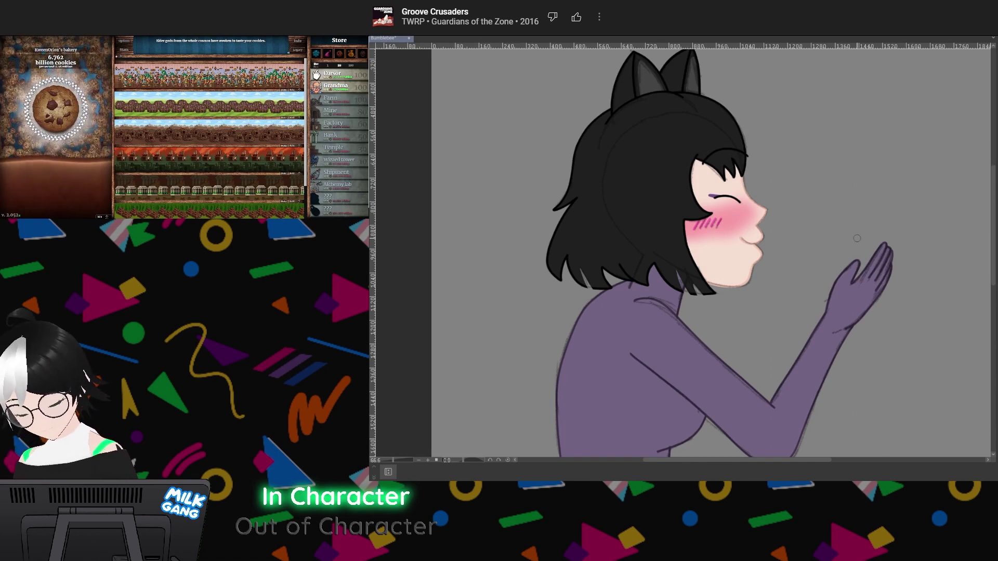
# Sketch a curved collar line at the base of the neck and a sleeve hem across the upper arm
pyautogui.scroll(-4, 828, 219)
pyautogui.scroll(3, 741, 237)
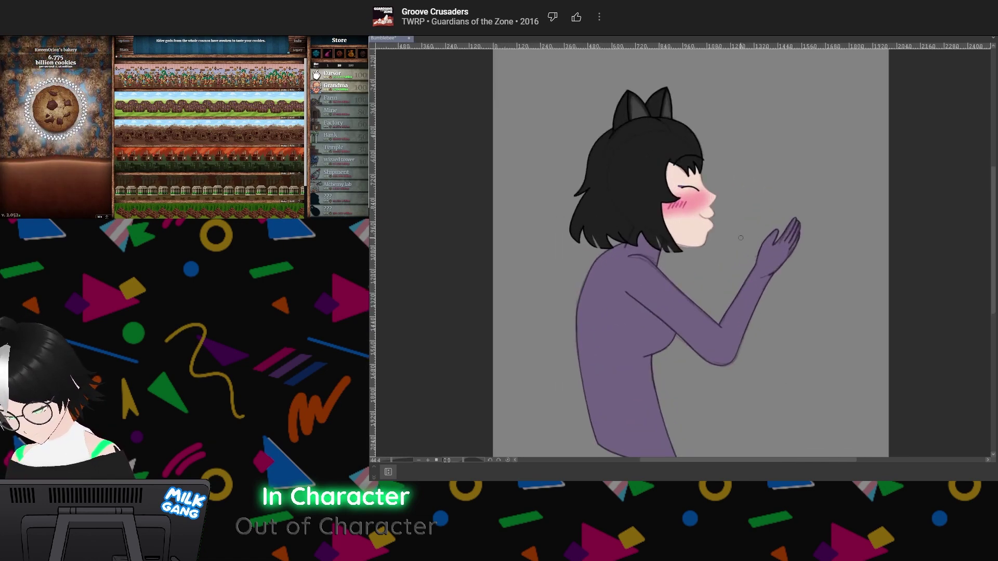
pyautogui.scroll(-2, 741, 237)
pyautogui.scroll(4, 727, 245)
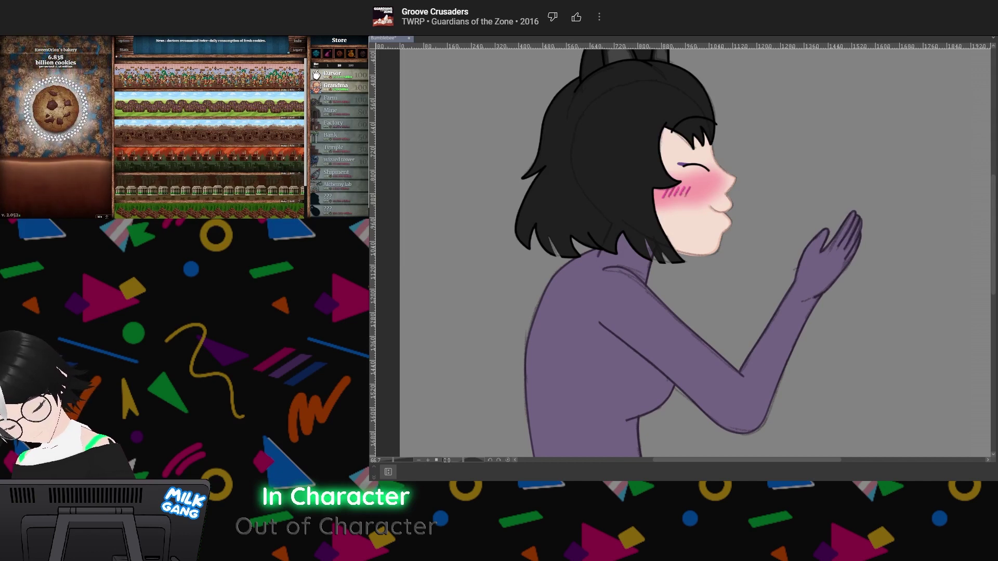
pyautogui.hotkey('ctrl', 'z')
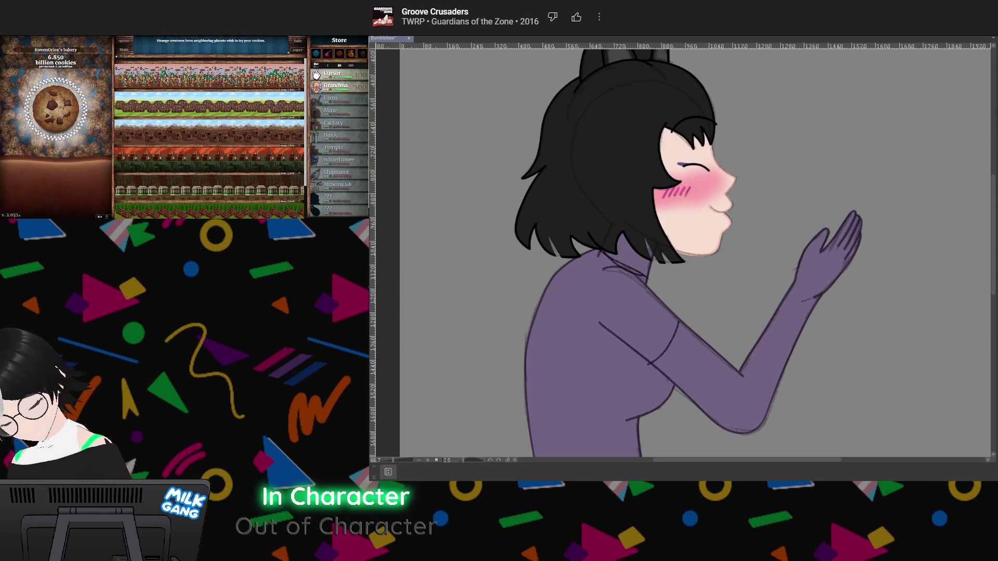
pyautogui.moveTo(675, 255); pyautogui.dragTo(733, 254)
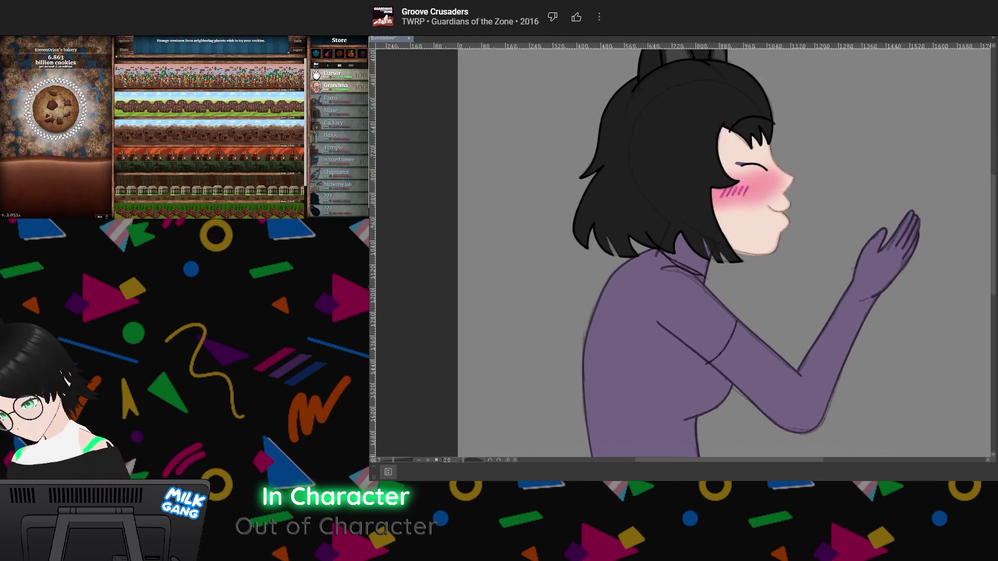
# Lasso the neck area above the sketched collar line, extending over the lower hair, and delete the purple inside it
pyautogui.scroll(3, 742, 216)
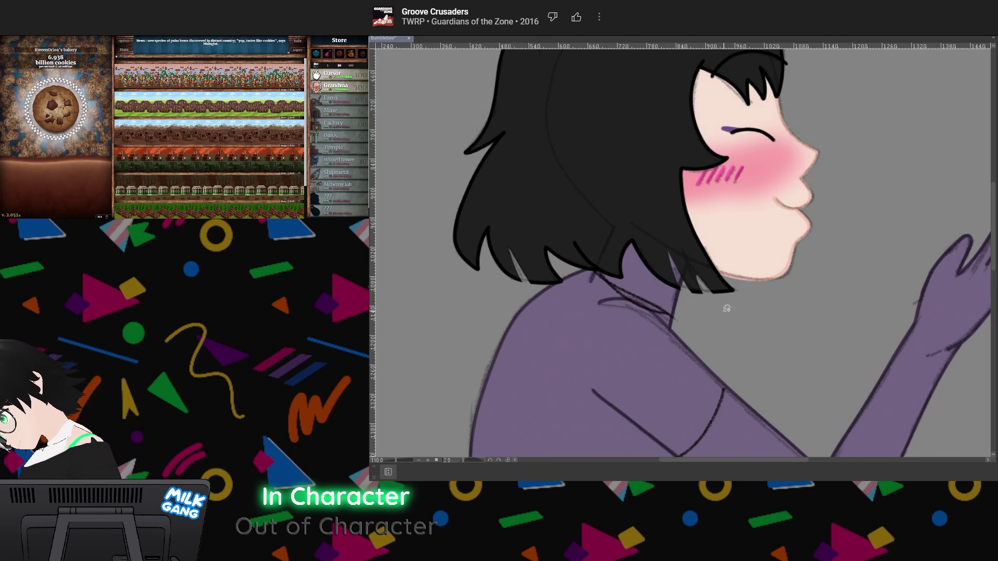
pyautogui.moveTo(728, 311)
pyautogui.mouseDown()
pyautogui.moveTo(658, 315)
pyautogui.moveTo(574, 235)
pyautogui.mouseUp()
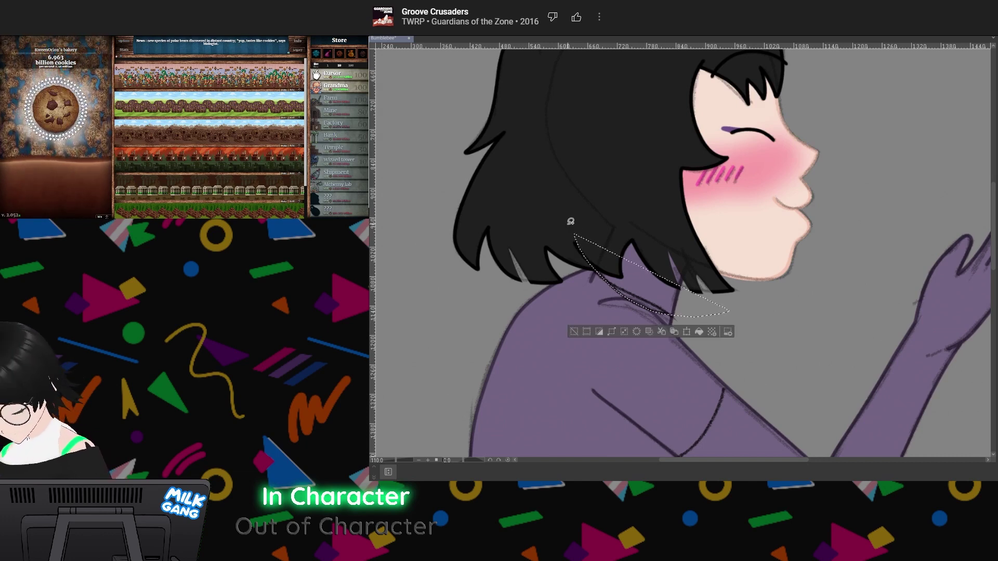
pyautogui.scroll(4, 508, 200)
pyautogui.scroll(-5, 509, 200)
pyautogui.scroll(4, 601, 265)
pyautogui.scroll(3, 601, 265)
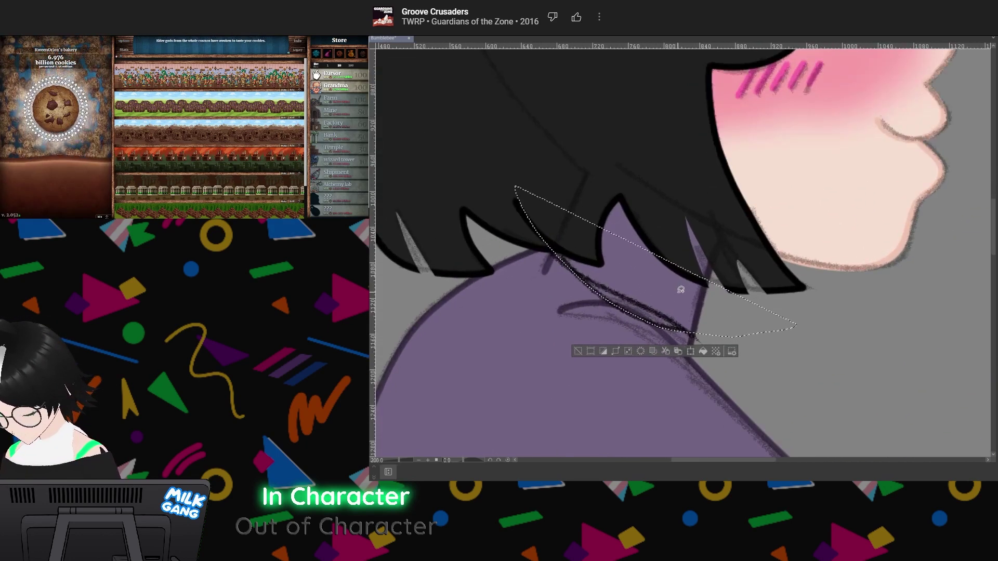
pyautogui.scroll(-5, 680, 289)
pyautogui.scroll(5, 651, 297)
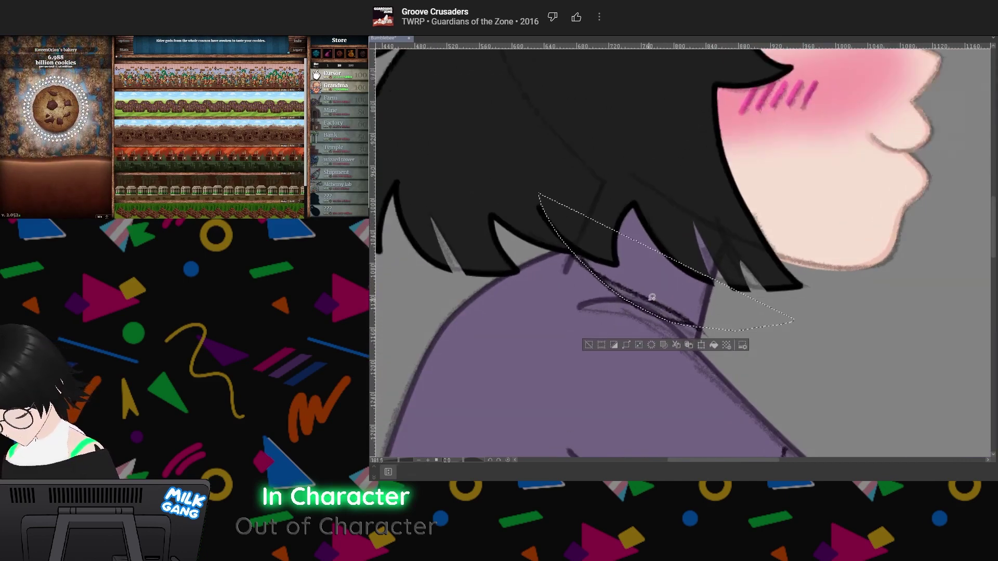
pyautogui.scroll(-5, 651, 291)
pyautogui.scroll(6, 650, 290)
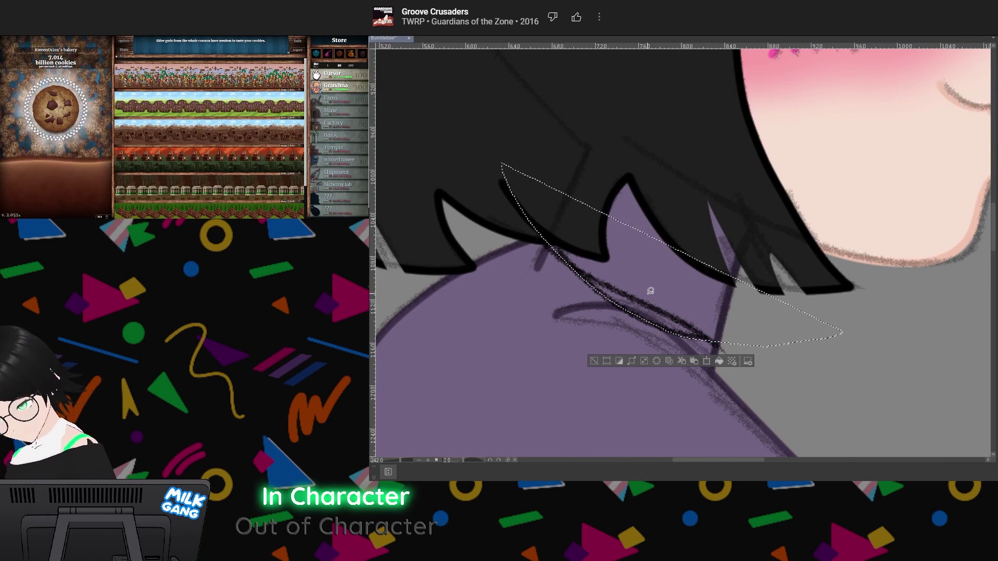
pyautogui.moveTo(512, 174)
pyautogui.mouseDown()
pyautogui.moveTo(571, 104)
pyautogui.moveTo(684, 85)
pyautogui.moveTo(807, 146)
pyautogui.moveTo(853, 225)
pyautogui.moveTo(854, 306)
pyautogui.moveTo(839, 328)
pyautogui.mouseUp()
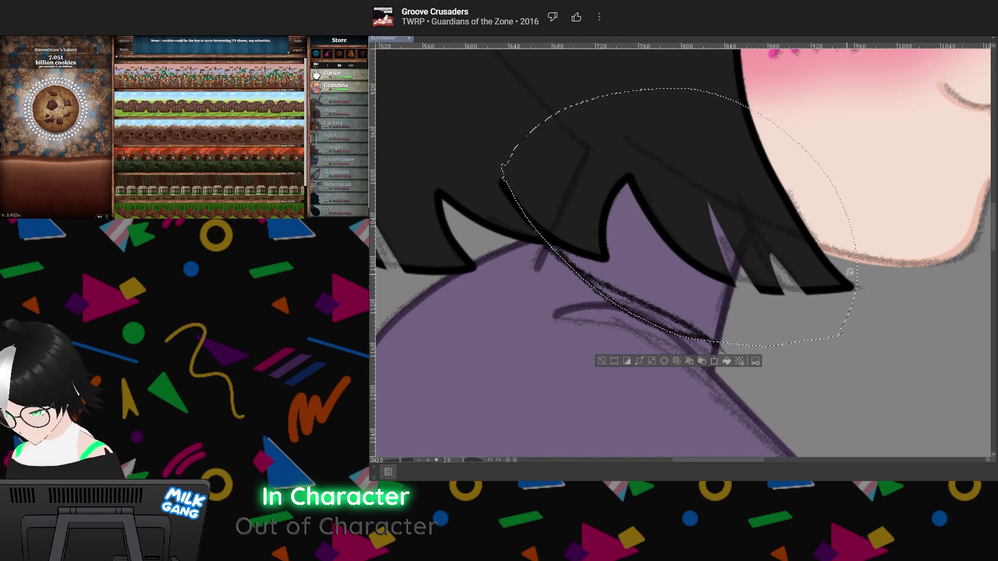
pyautogui.scroll(-5, 821, 270)
pyautogui.scroll(2, 724, 236)
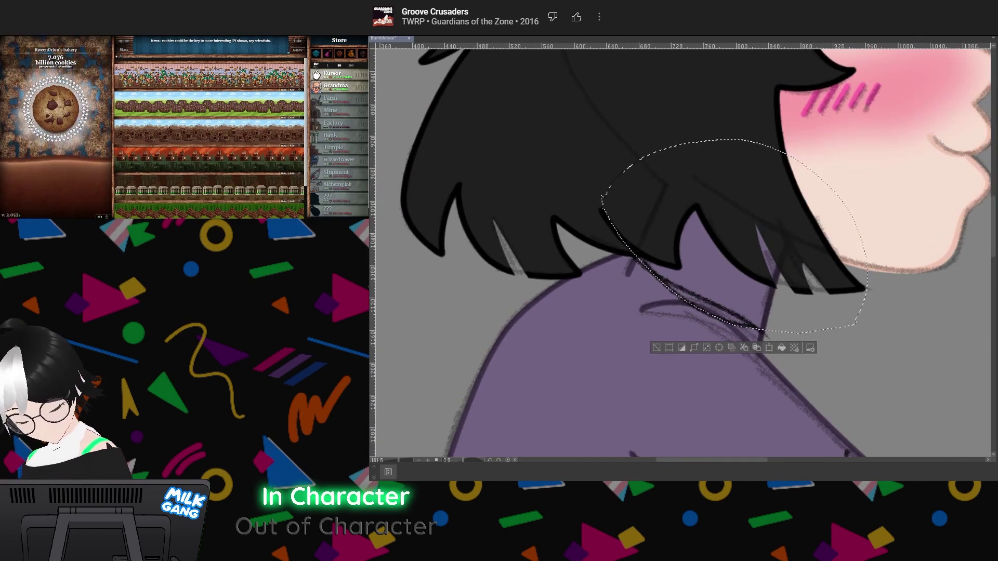
pyautogui.press('Delete')
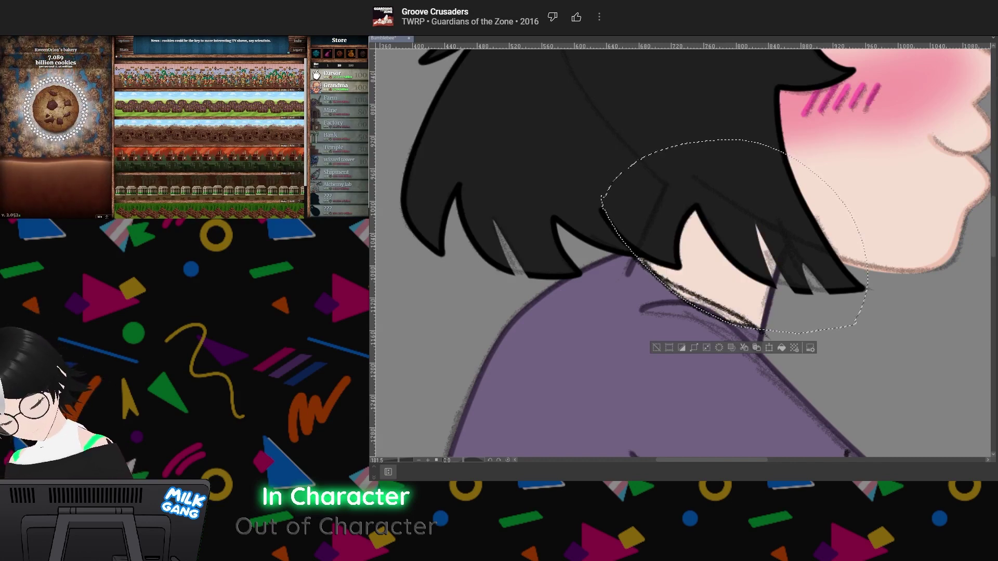
# Hide the rough sketch to check the cleared neckline, comparing its edge with the sketched collar line
pyautogui.hotkey('ctrl', 'h')
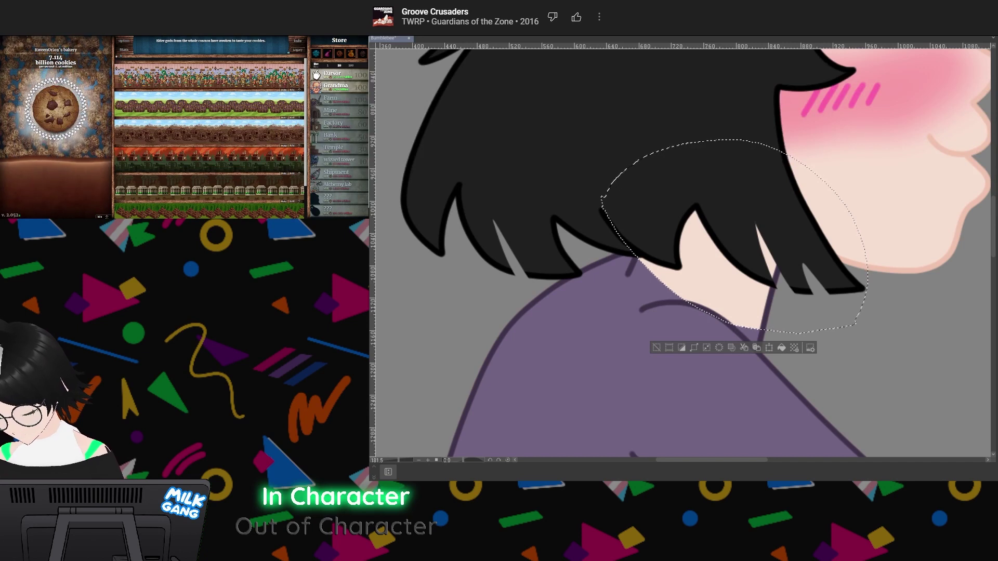
pyautogui.moveTo(639, 258); pyautogui.dragTo(763, 329)
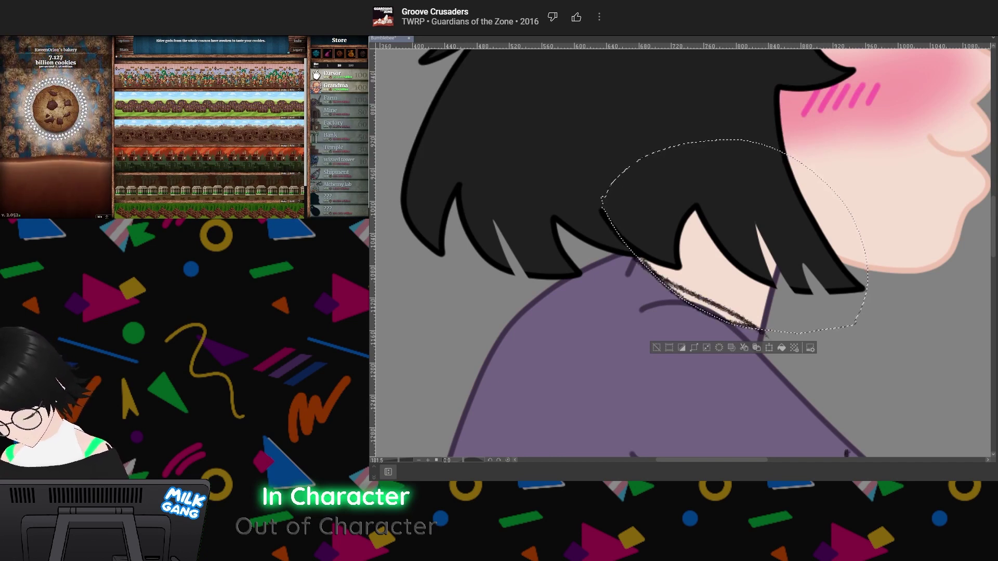
pyautogui.hotkey('ctrl', 'z')
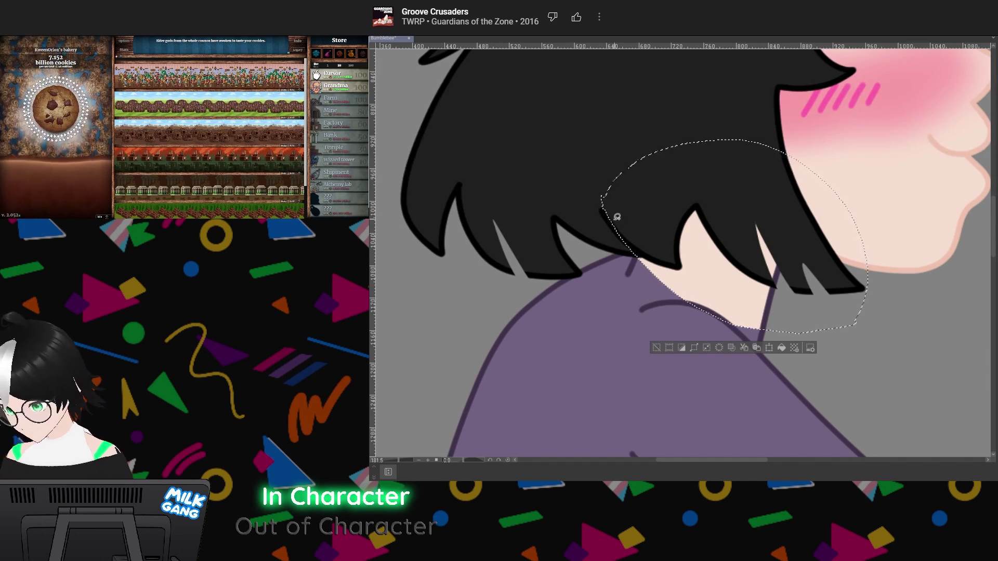
# Clear the purple fill and the dark front outline from the neck inside the lassoed area, and remove the selection
pyautogui.scroll(-5, 617, 217)
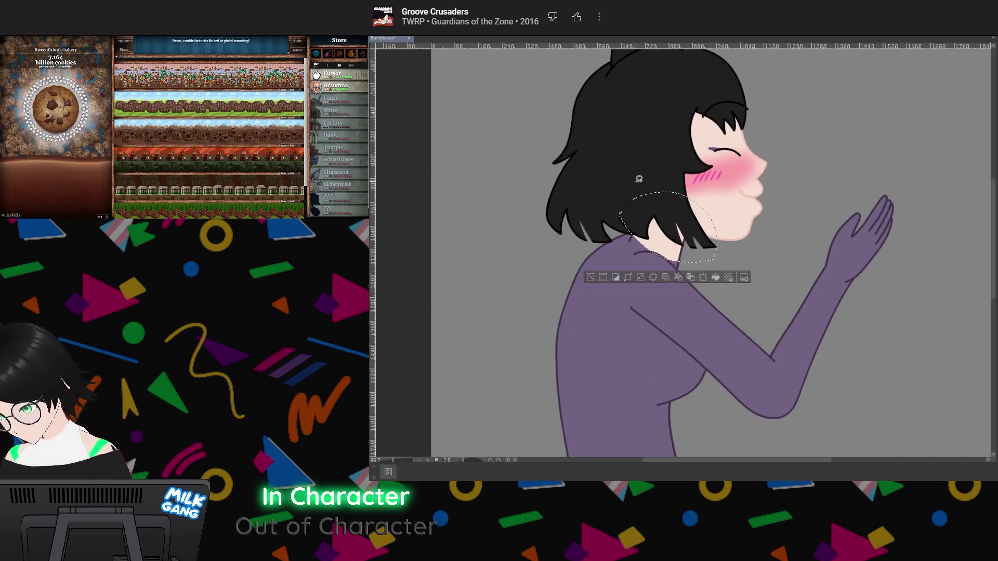
pyautogui.scroll(8, 638, 178)
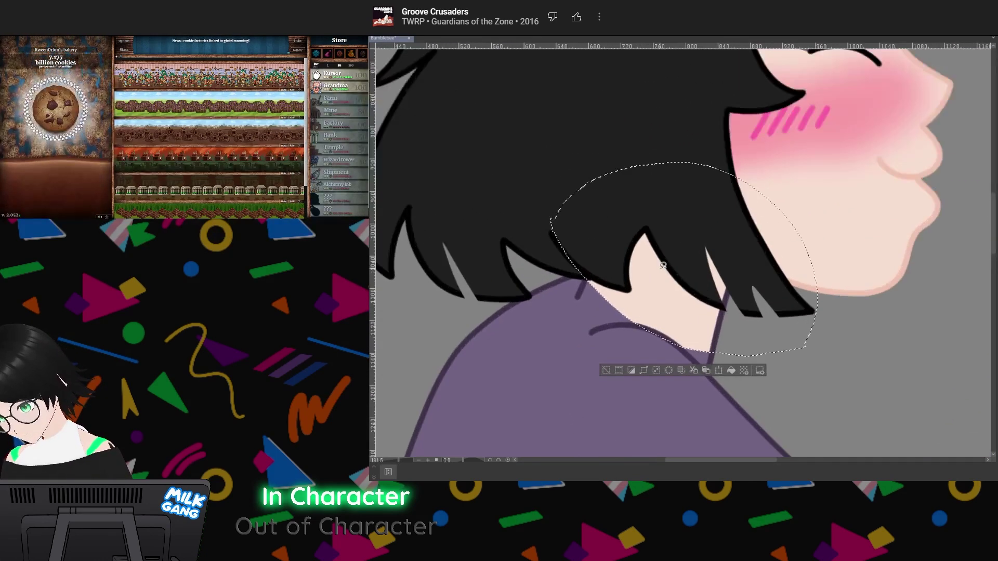
pyautogui.scroll(4, 663, 265)
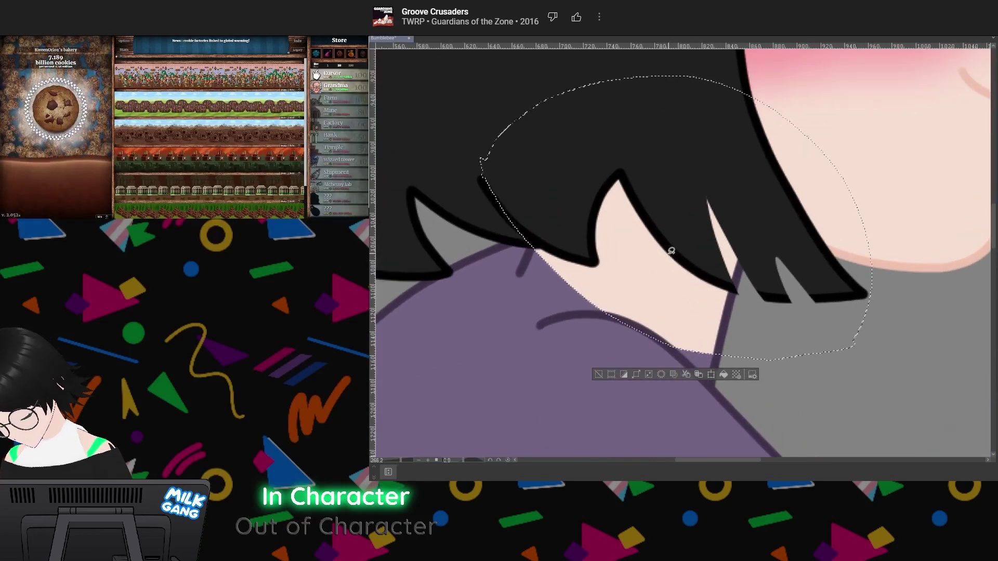
pyautogui.scroll(-2, 671, 251)
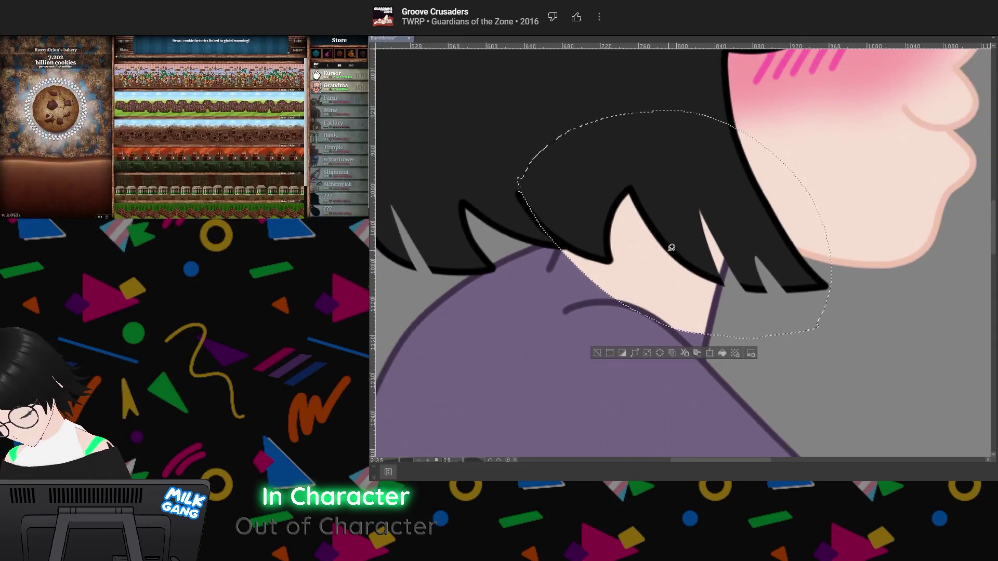
pyautogui.scroll(1, 671, 248)
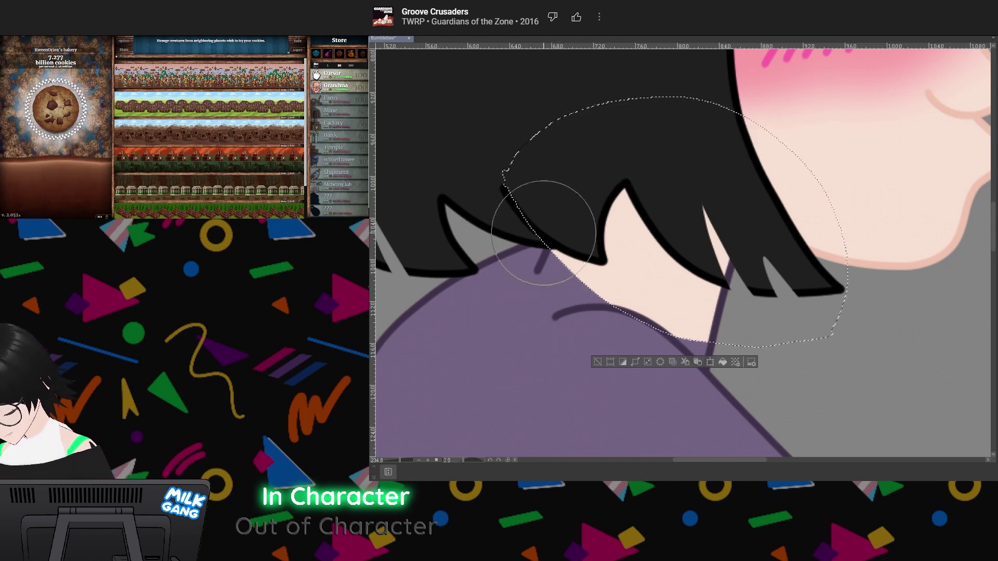
pyautogui.moveTo(757, 219)
pyautogui.mouseDown()
pyautogui.moveTo(723, 295)
pyautogui.moveTo(739, 254)
pyautogui.mouseUp()
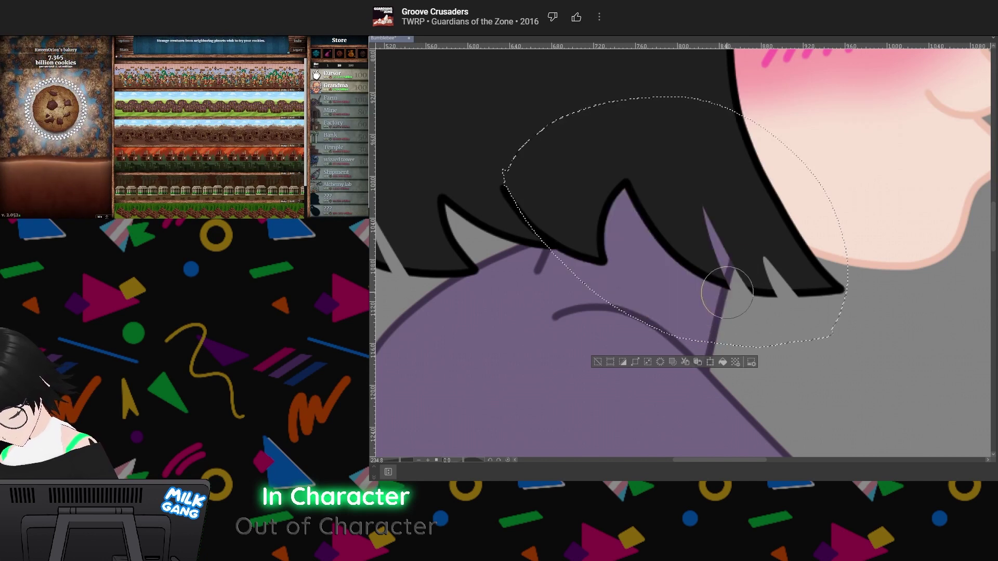
pyautogui.press('Delete')
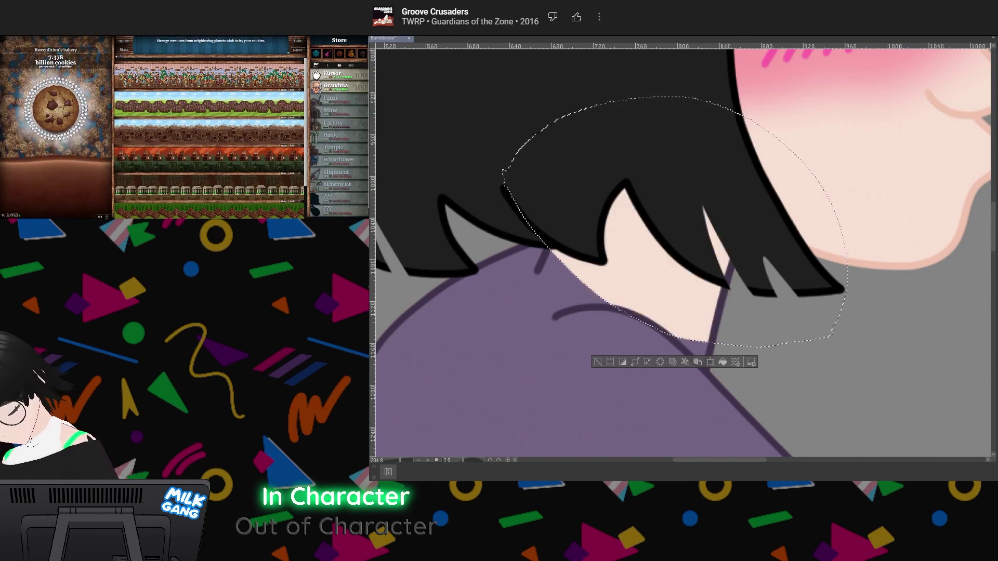
pyautogui.moveTo(746, 239); pyautogui.dragTo(728, 335)
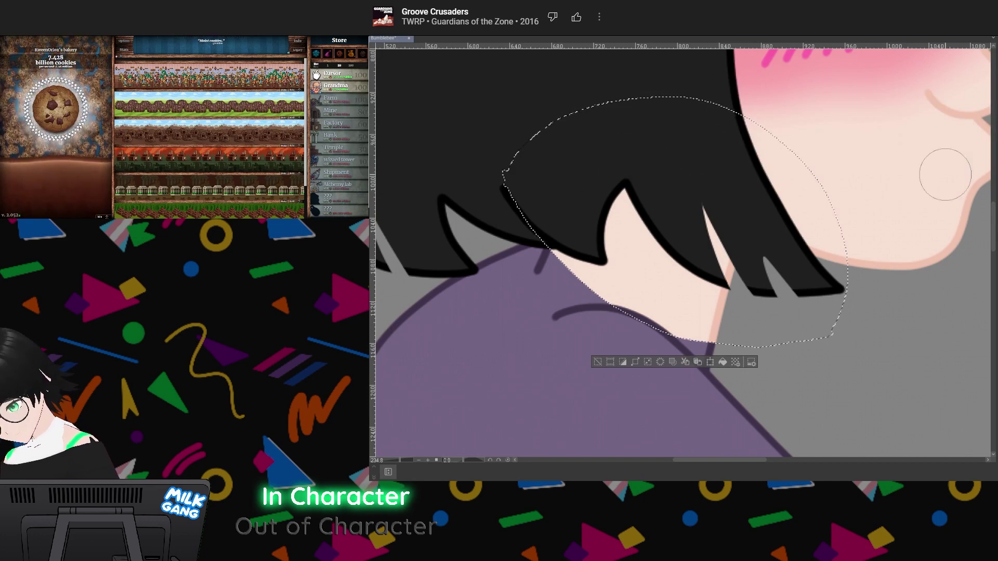
pyautogui.click(598, 361)
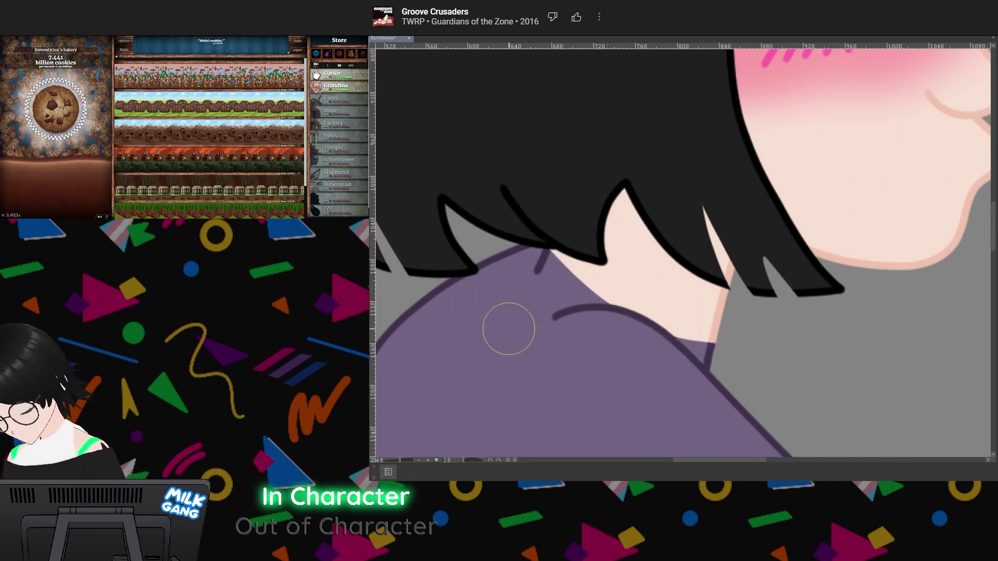
# Lasso the elbow, forearm and hand beyond the sleeve and delete the purple clothing inside, exposing the skin-coloured arm
pyautogui.scroll(-8, 508, 327)
pyautogui.scroll(7, 599, 213)
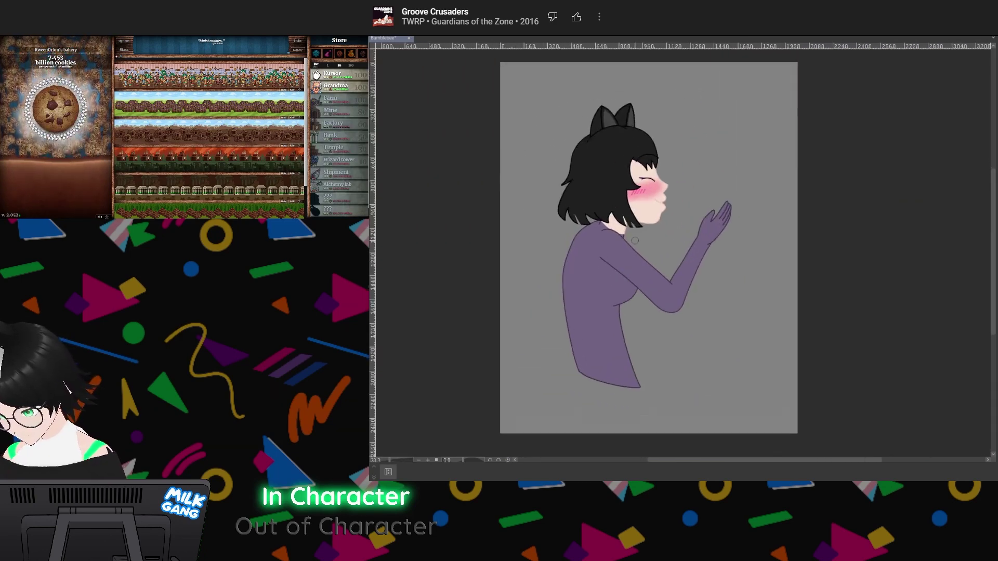
pyautogui.scroll(2, 658, 256)
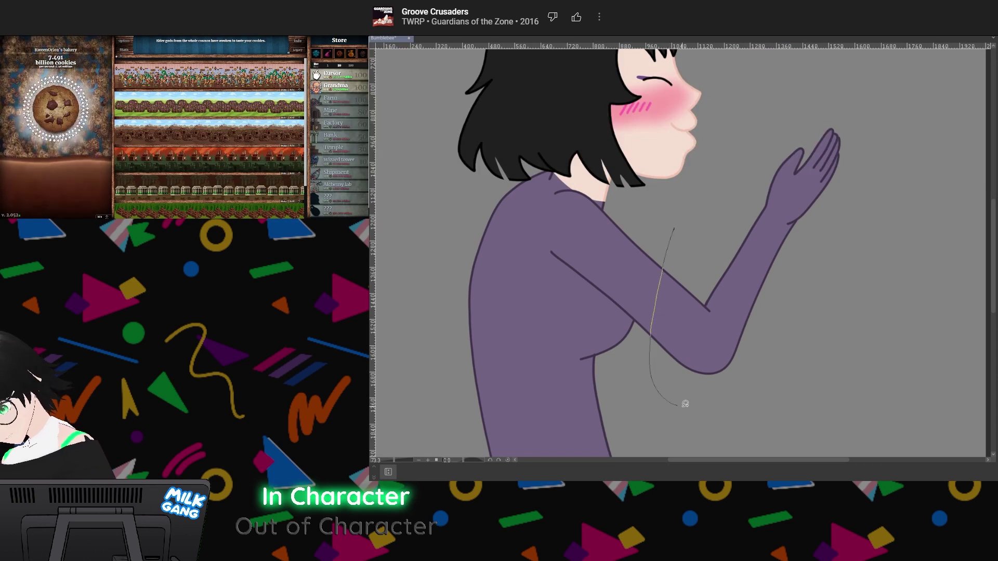
pyautogui.moveTo(685, 404)
pyautogui.mouseDown()
pyautogui.moveTo(782, 364)
pyautogui.moveTo(870, 196)
pyautogui.mouseUp()
pyautogui.moveTo(739, 158); pyautogui.dragTo(685, 208)
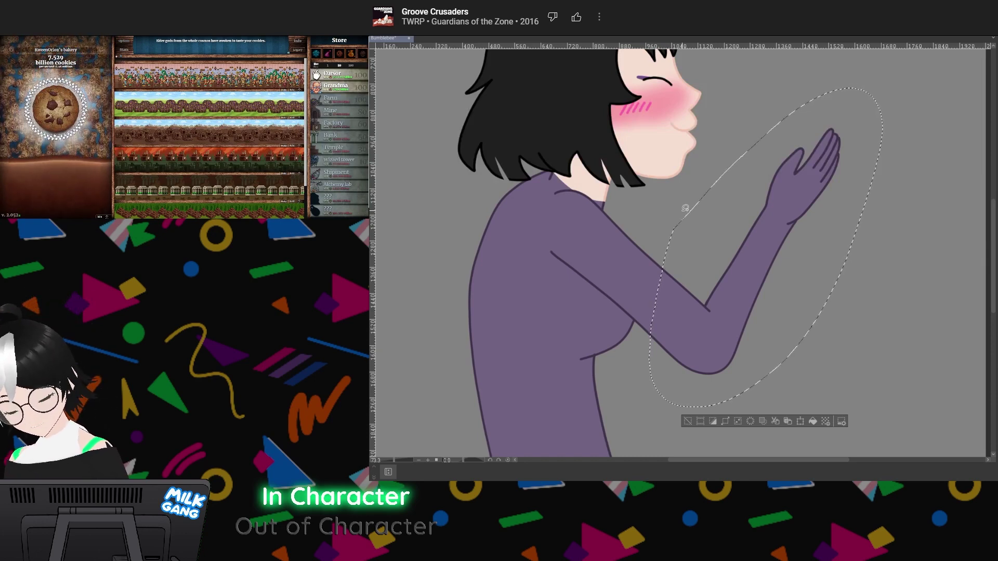
pyautogui.hotkey('alt', 'Delete')
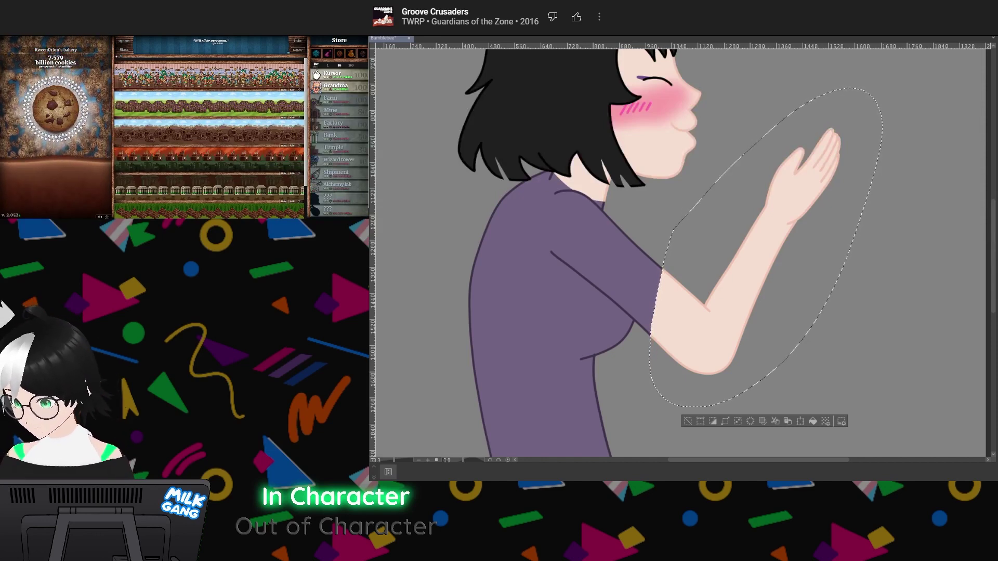
# Examine the neckline at the base of the neck and the cut edge of the short sleeve
pyautogui.scroll(1, 602, 227)
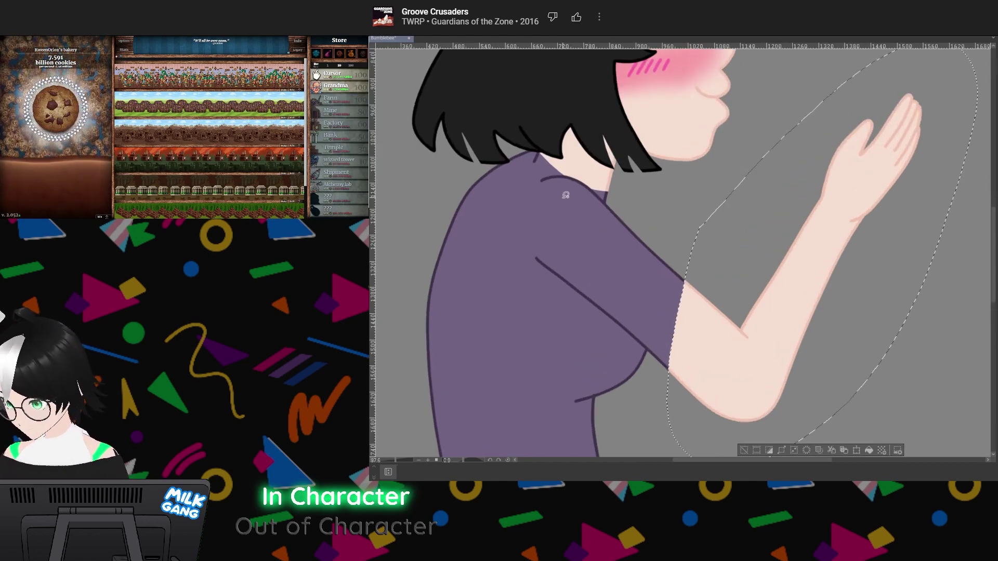
pyautogui.scroll(1, 568, 195)
pyautogui.scroll(-2, 566, 195)
pyautogui.scroll(2, 567, 187)
pyautogui.scroll(1, 570, 180)
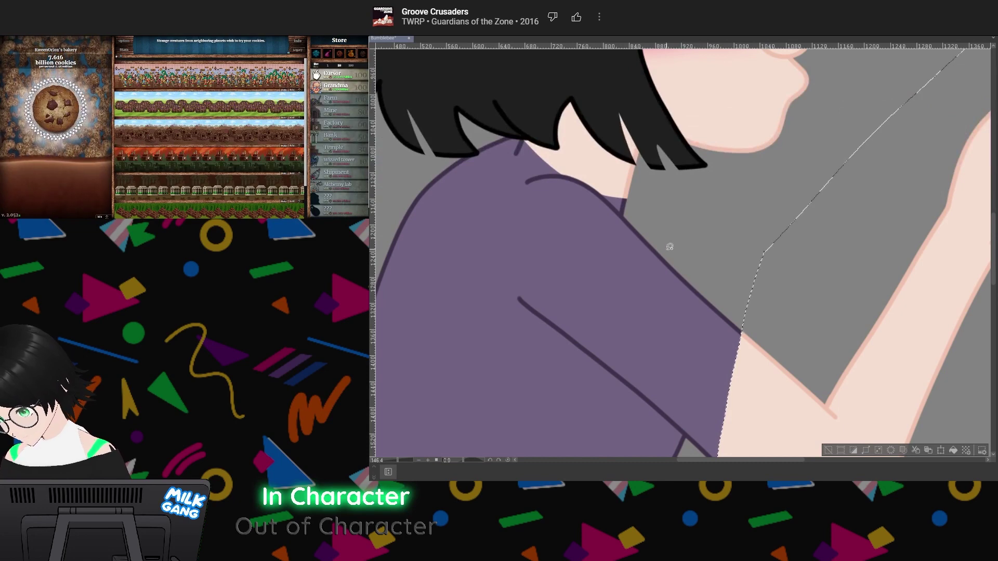
pyautogui.scroll(-3, 686, 255)
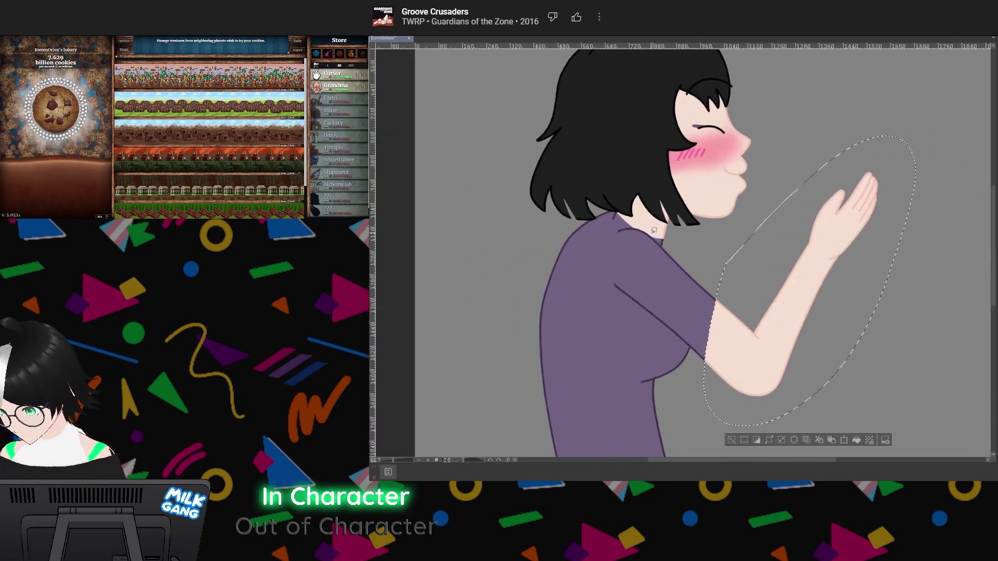
pyautogui.scroll(1, 685, 255)
pyautogui.scroll(2, 685, 255)
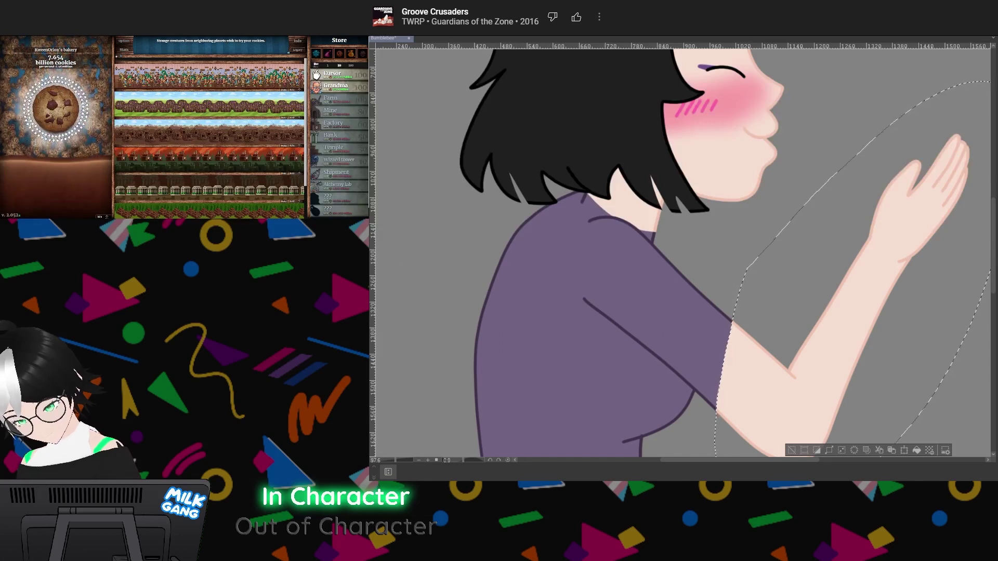
# Show the rough collar and hem sketch again to compare the cut sleeve edge with the sketched hem
pyautogui.hotkey('ctrl', 'z')
pyautogui.scroll(4, 717, 266)
pyautogui.scroll(-5, 718, 266)
pyautogui.scroll(-6, 688, 354)
pyautogui.scroll(7, 693, 361)
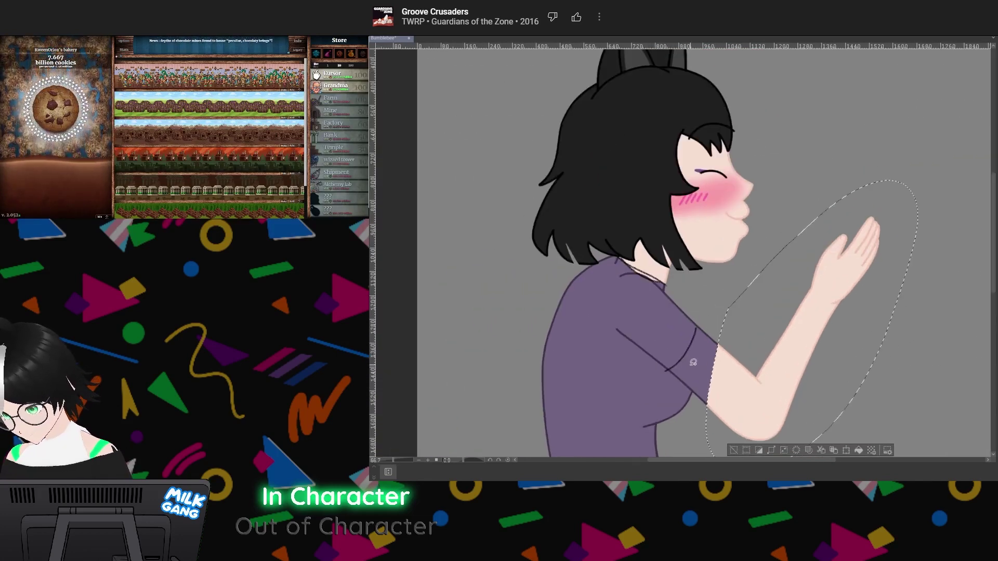
# Deselect the area around the raised arm
pyautogui.hotkey('ctrl', 'd')
pyautogui.scroll(2, 655, 291)
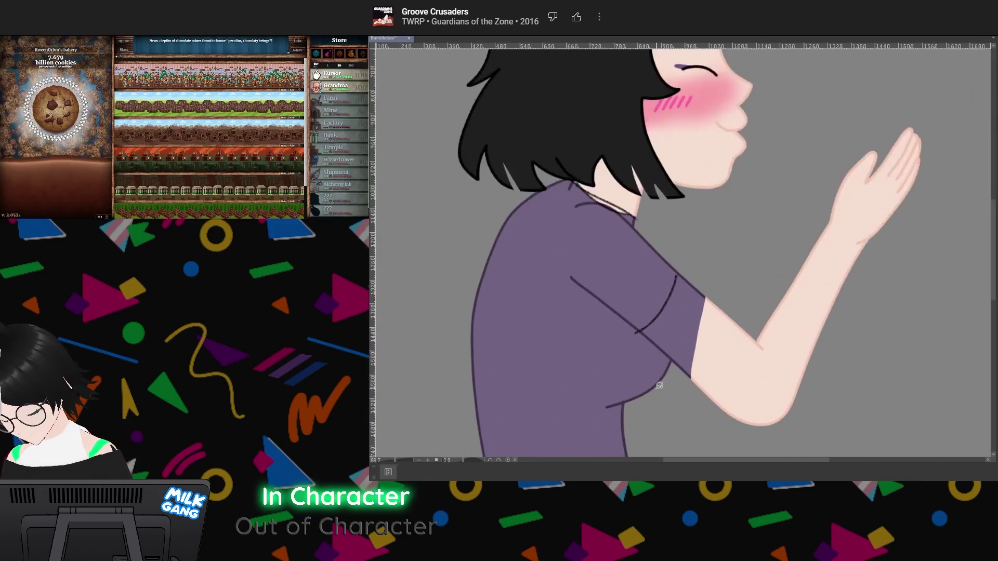
pyautogui.scroll(1, 655, 291)
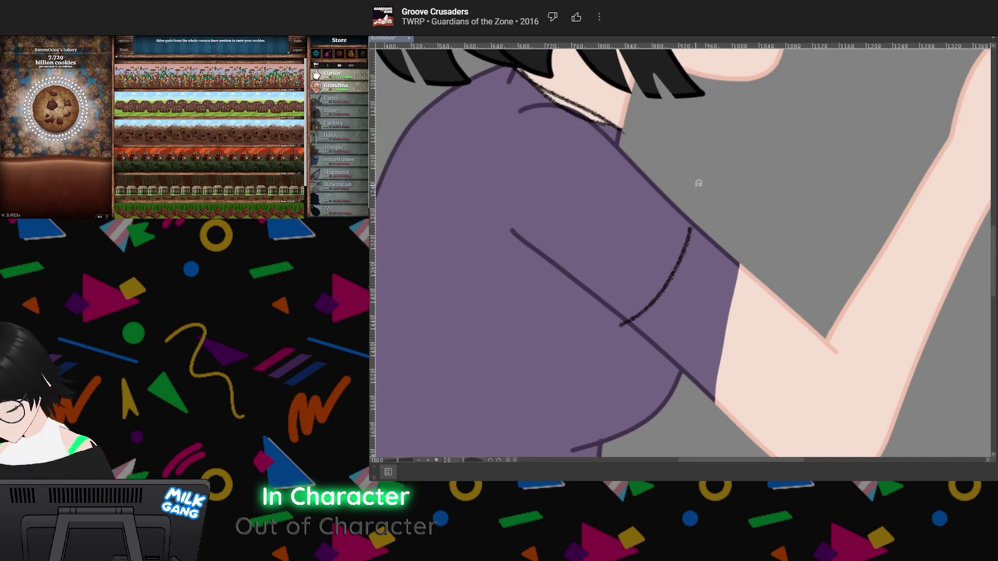
pyautogui.moveTo(695, 186)
pyautogui.mouseDown()
pyautogui.moveTo(690, 240)
pyautogui.moveTo(646, 282)
pyautogui.mouseUp()
pyautogui.hotkey('ctrl', 'd')
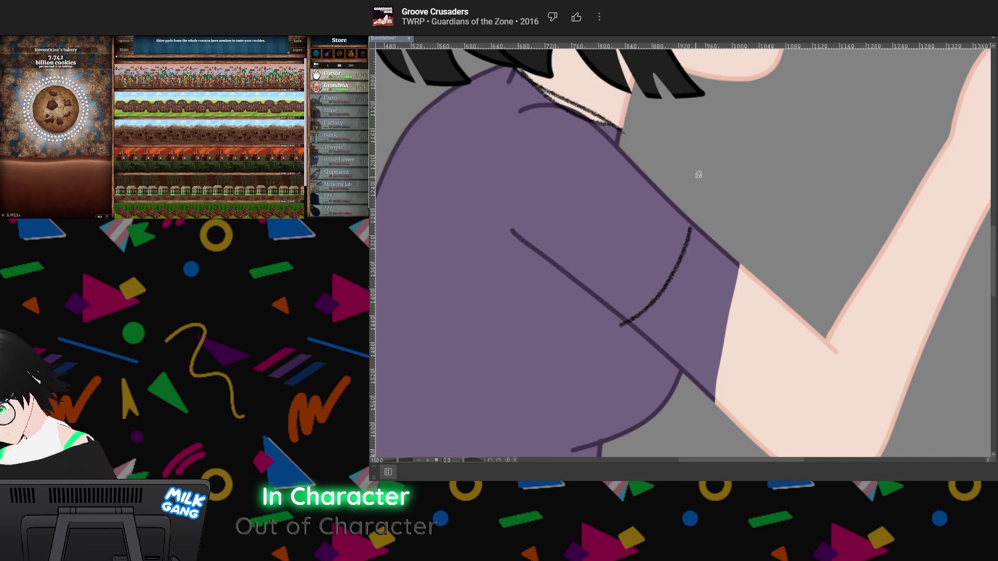
pyautogui.moveTo(696, 177)
pyautogui.mouseDown()
pyautogui.moveTo(702, 198)
pyautogui.moveTo(664, 281)
pyautogui.moveTo(589, 332)
pyautogui.mouseUp()
pyautogui.hotkey('ctrl', 'd')
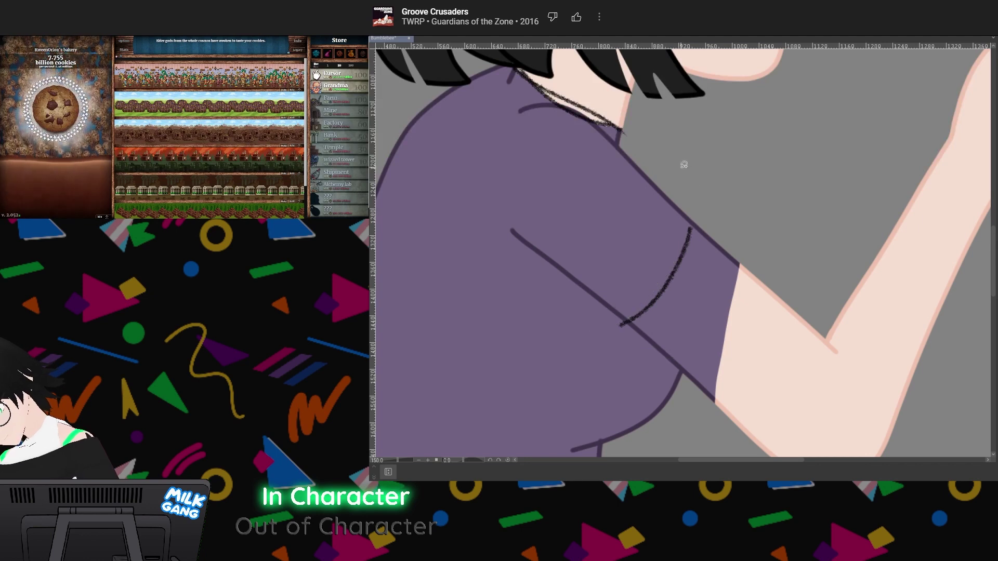
pyautogui.moveTo(690, 162); pyautogui.dragTo(697, 213)
pyautogui.moveTo(634, 320); pyautogui.dragTo(613, 329)
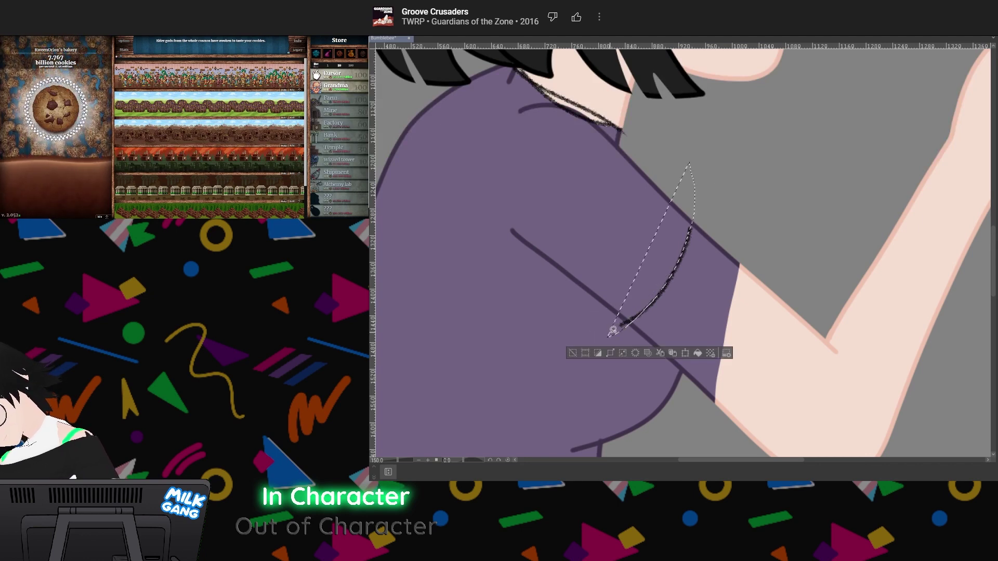
pyautogui.hotkey('ctrl', 'z')
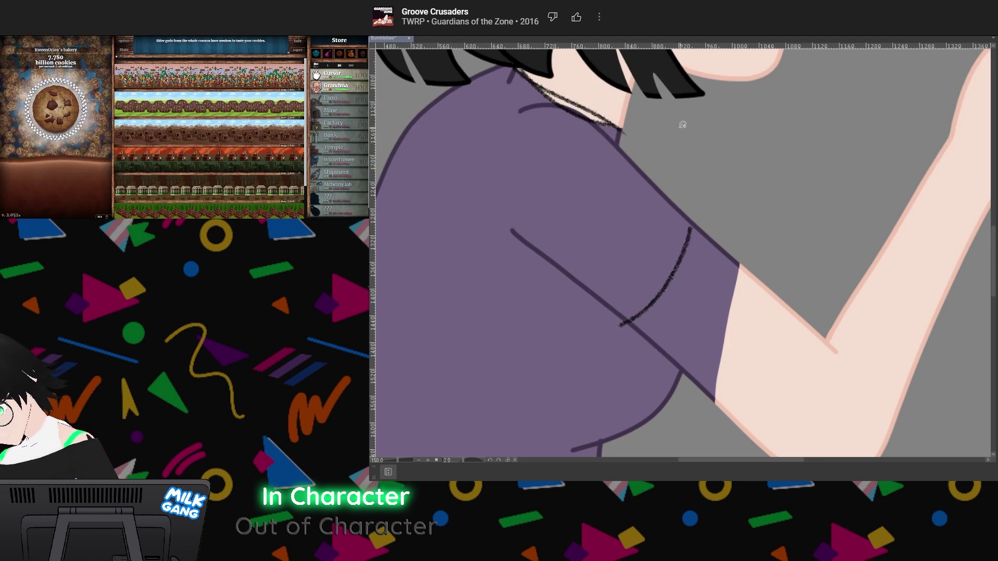
pyautogui.moveTo(699, 168)
pyautogui.mouseDown()
pyautogui.moveTo(601, 330)
pyautogui.moveTo(575, 339)
pyautogui.moveTo(622, 331)
pyautogui.moveTo(578, 337)
pyautogui.mouseUp()
pyautogui.hotkey('ctrl', 'd')
pyautogui.hotkey('ctrl', 'd')
pyautogui.hotkey('ctrl', 'd')
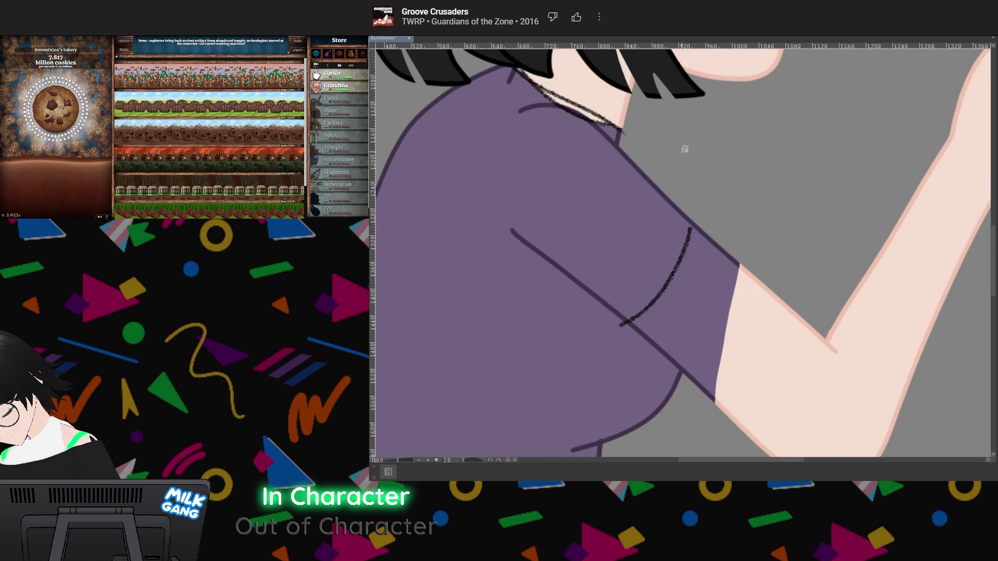
# Lasso the lower sleeve and upper arm beyond the sketched cuff curve, and erase the dark upper sleeve outline inside it
pyautogui.moveTo(698, 213)
pyautogui.mouseDown()
pyautogui.moveTo(587, 344)
pyautogui.moveTo(613, 373)
pyautogui.moveTo(765, 423)
pyautogui.moveTo(726, 170)
pyautogui.moveTo(693, 135)
pyautogui.mouseUp()
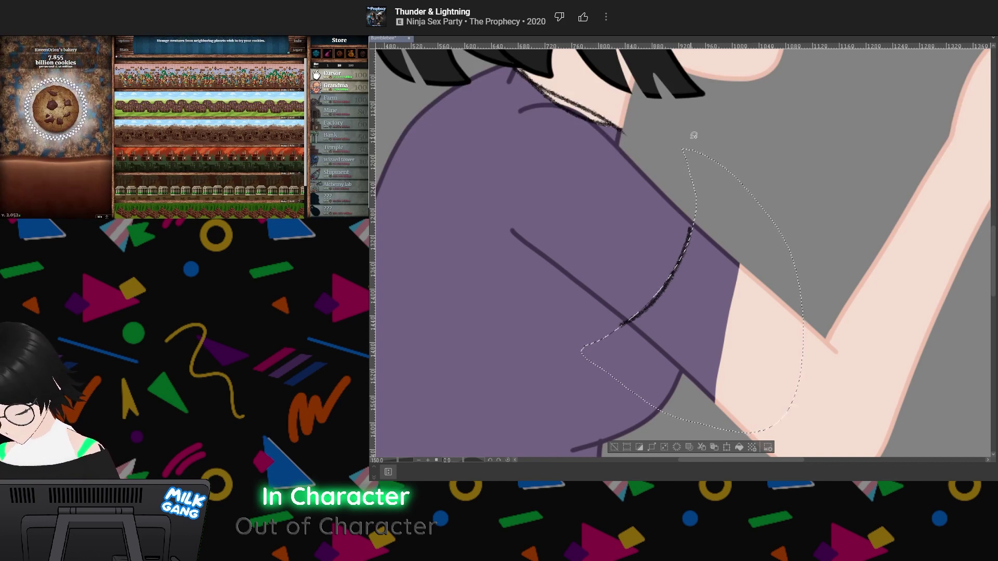
pyautogui.scroll(-6, 722, 259)
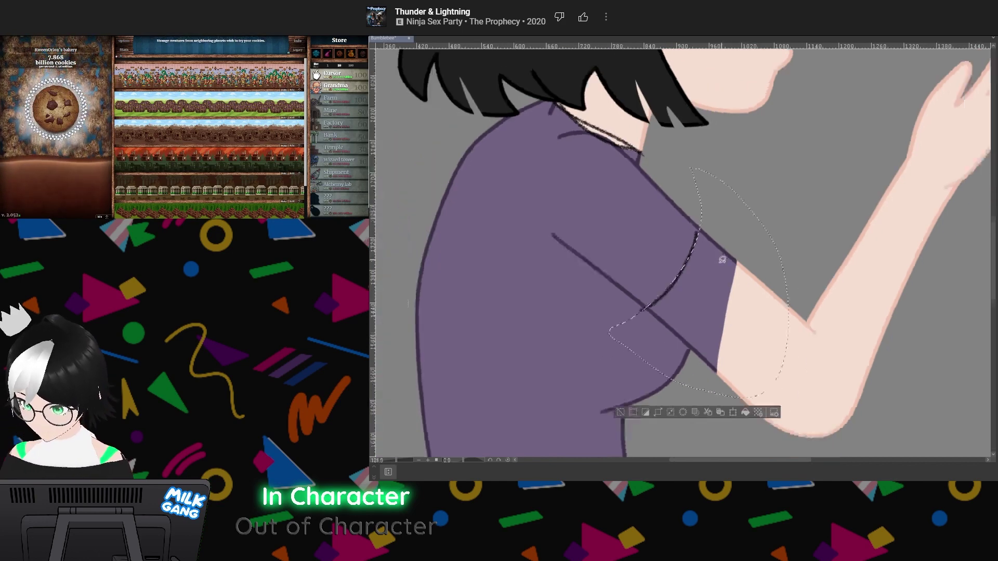
pyautogui.scroll(3, 706, 303)
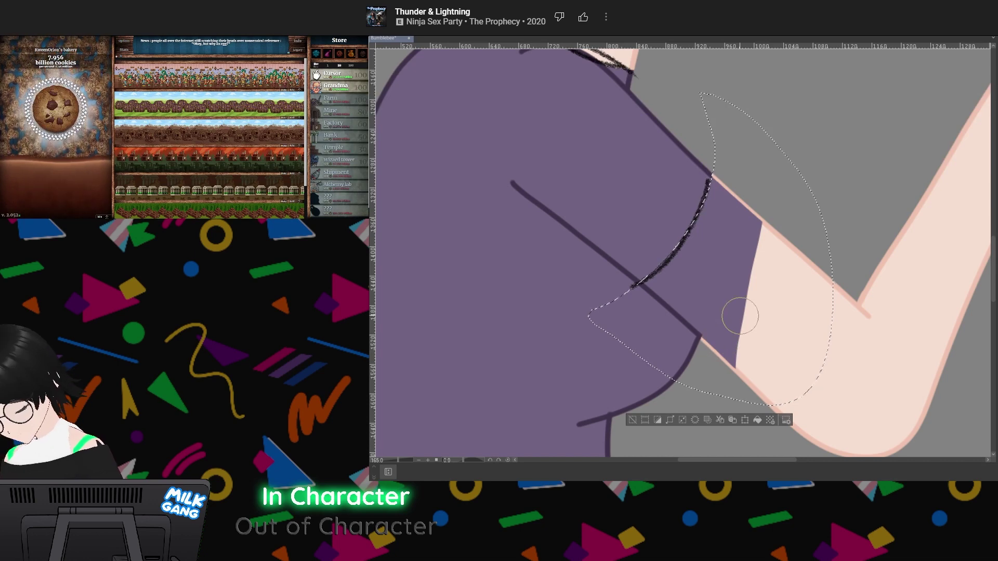
# Erase the dark underside line of the sleeve inside the selection, from the cuff curve to the chest, exposing the pink arm outline
pyautogui.scroll(-4, 695, 274)
pyautogui.scroll(5, 725, 250)
pyautogui.scroll(-3, 621, 269)
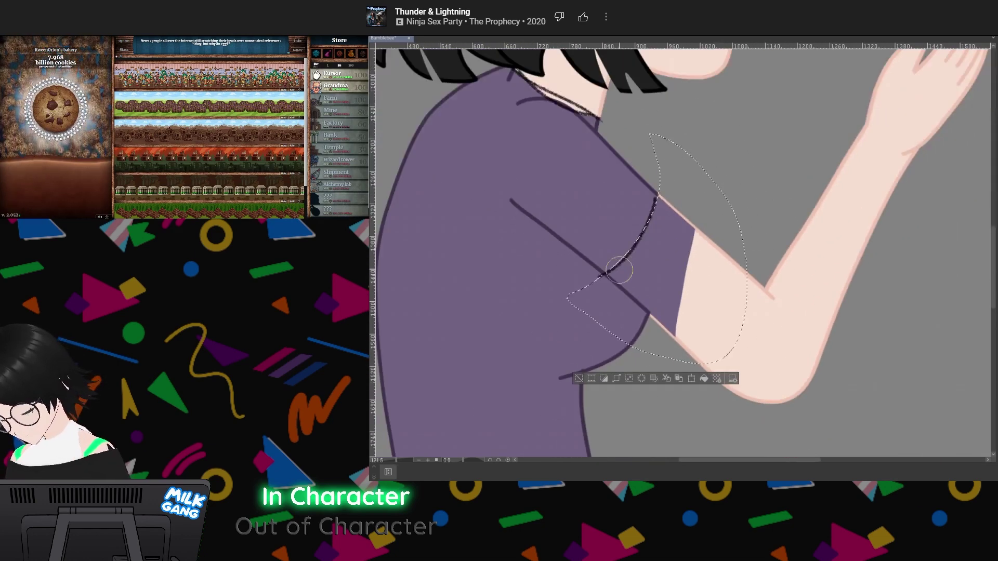
pyautogui.scroll(4, 619, 270)
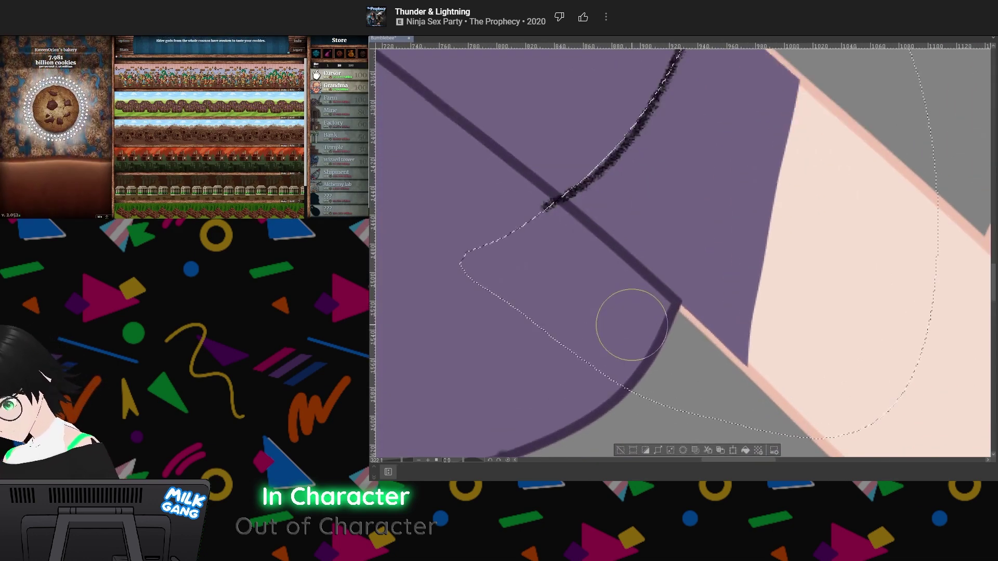
pyautogui.moveTo(560, 199)
pyautogui.mouseDown()
pyautogui.moveTo(601, 154)
pyautogui.moveTo(598, 231)
pyautogui.moveTo(646, 234)
pyautogui.moveTo(641, 280)
pyautogui.mouseUp()
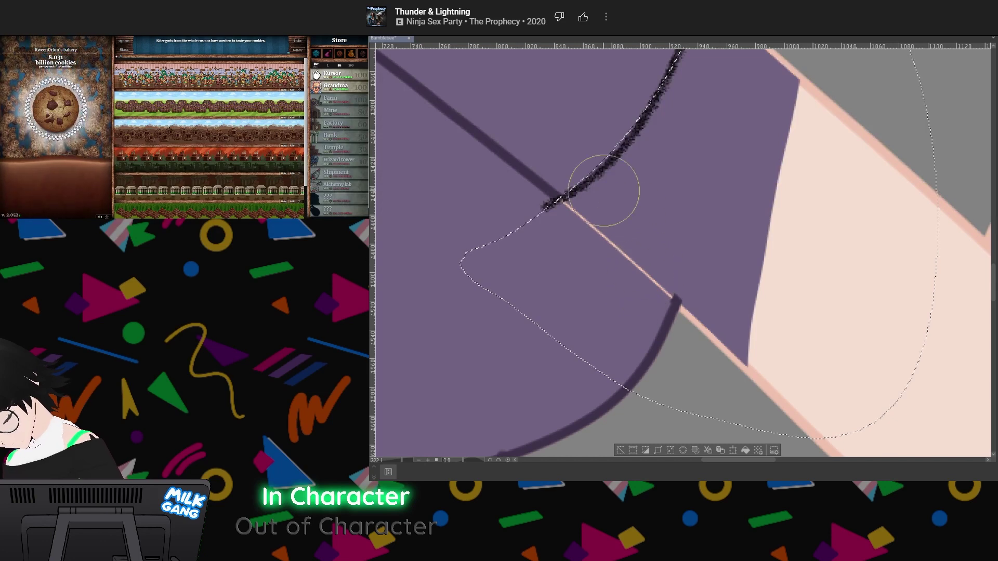
pyautogui.press('p')
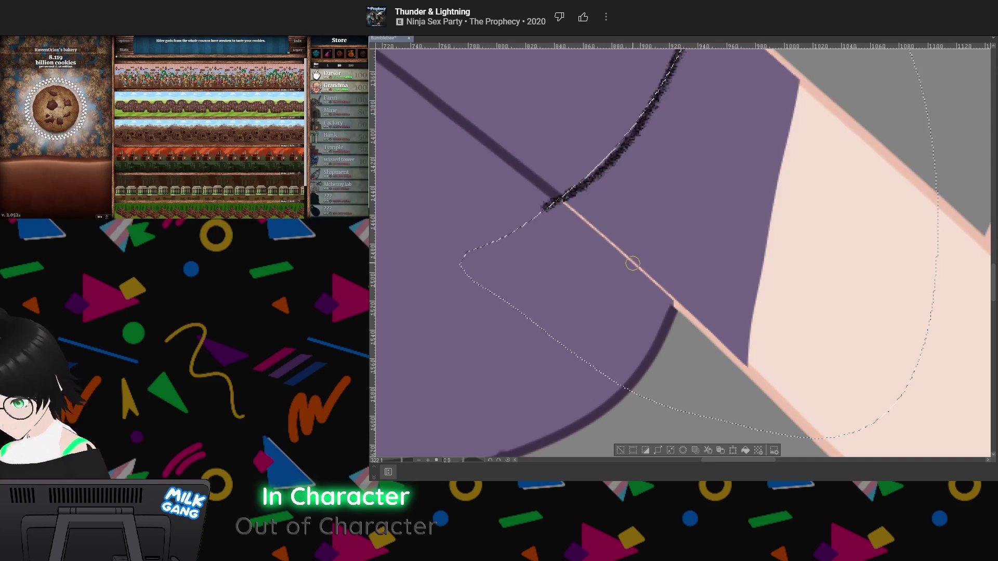
pyautogui.scroll(-4, 652, 256)
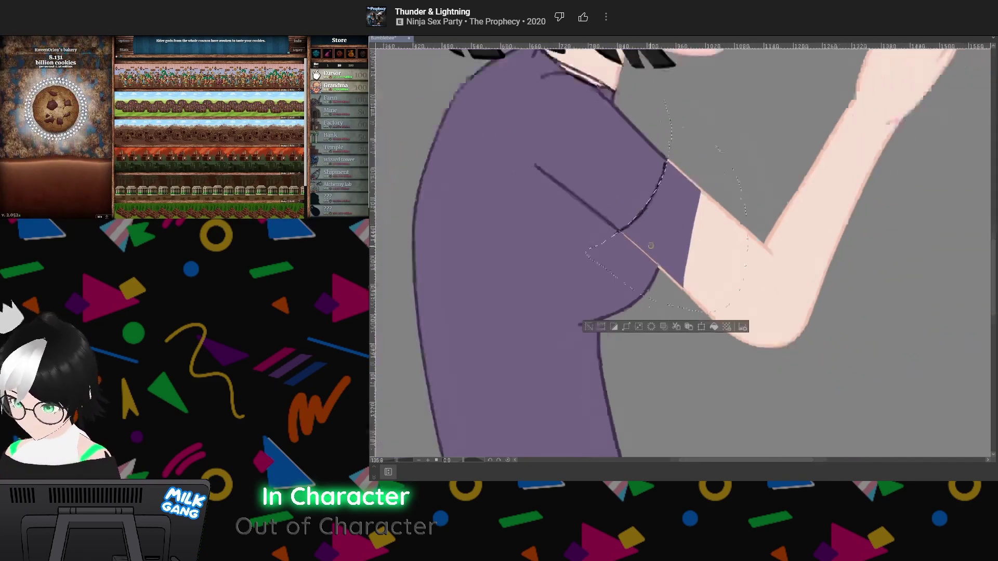
pyautogui.scroll(1, 691, 208)
pyautogui.scroll(-3, 691, 207)
pyautogui.scroll(3, 688, 208)
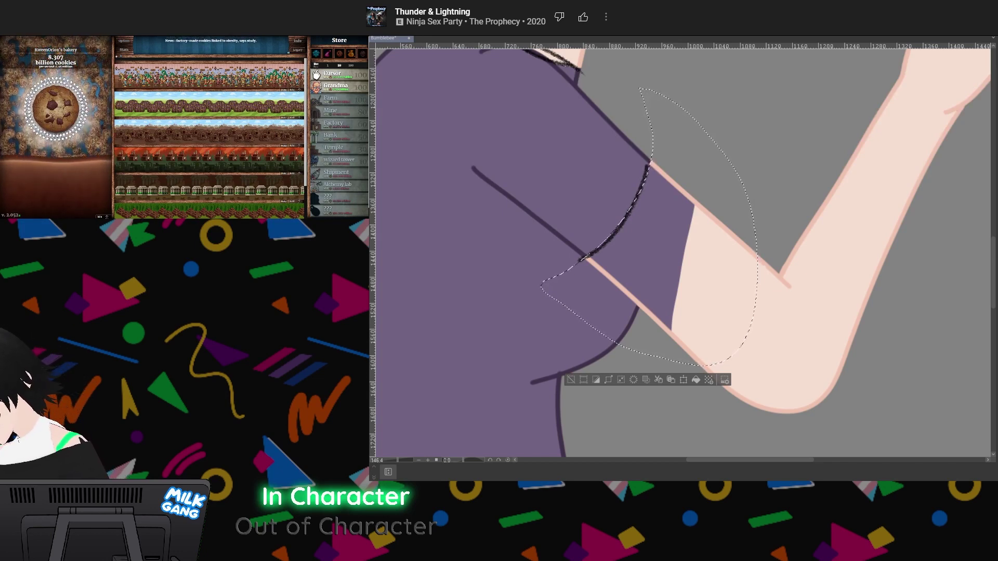
# Trim the selection along the arm's lower outline, delete the purple sleeve fill inside it, and deselect
pyautogui.scroll(-7, 650, 292)
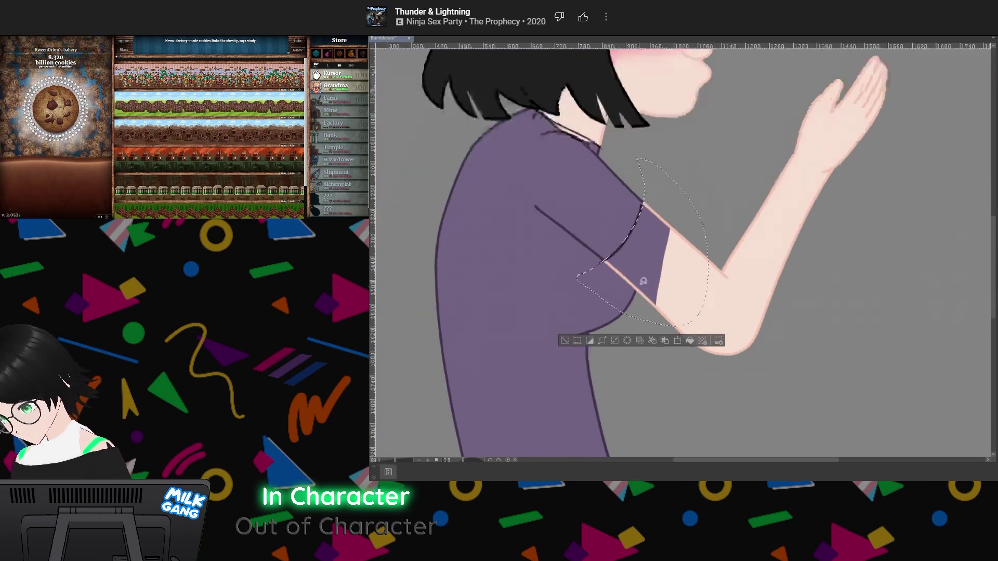
pyautogui.scroll(10, 649, 292)
pyautogui.moveTo(424, 221)
pyautogui.mouseDown()
pyautogui.moveTo(468, 196)
pyautogui.moveTo(538, 190)
pyautogui.moveTo(699, 333)
pyautogui.moveTo(527, 319)
pyautogui.moveTo(440, 225)
pyautogui.mouseUp()
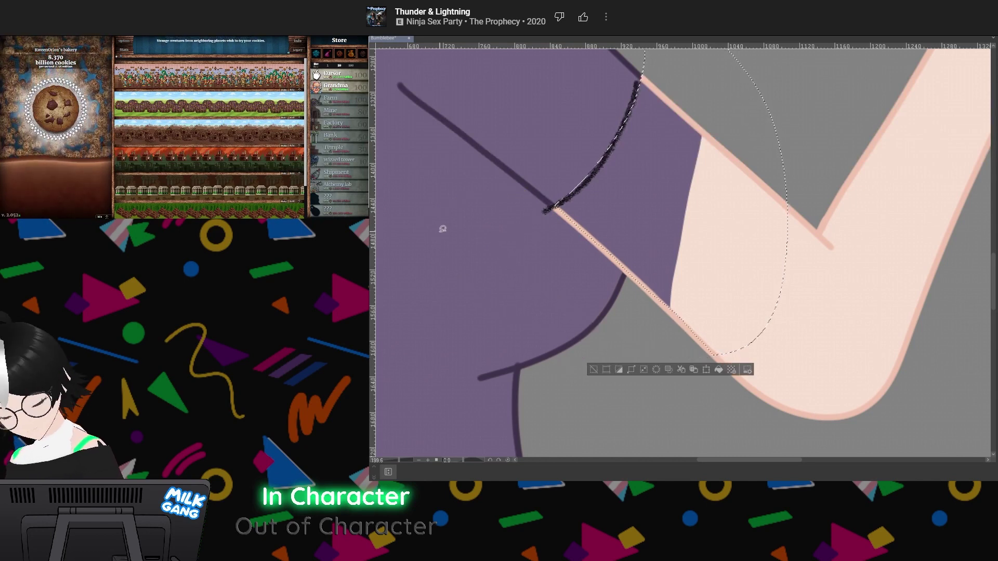
pyautogui.press('Delete')
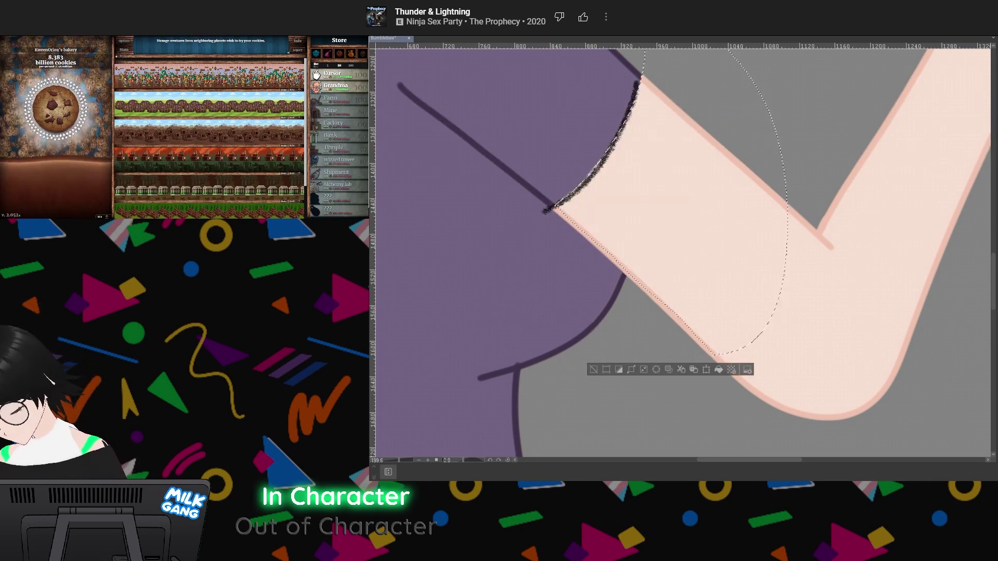
pyautogui.click(593, 369)
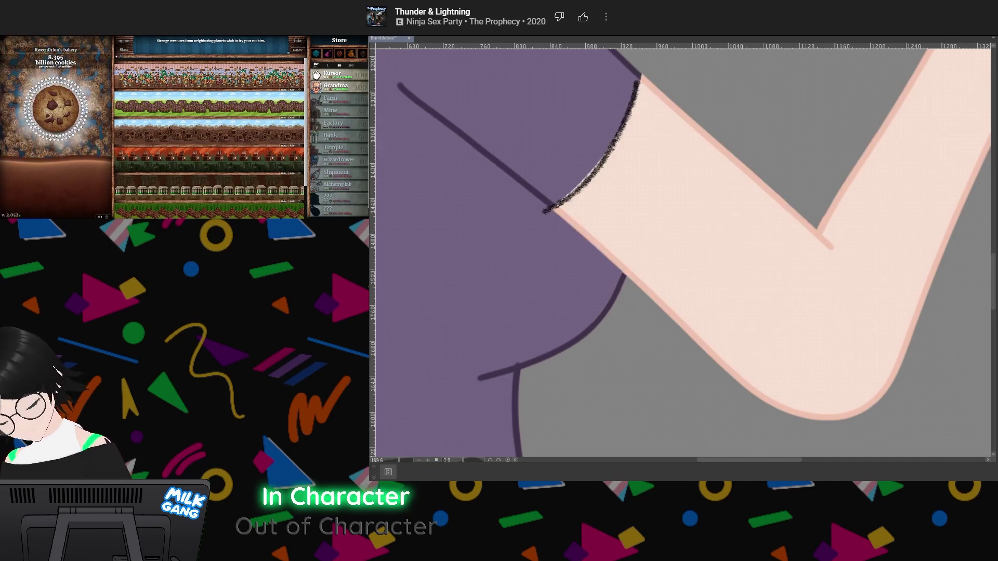
# Hide the rough black sketch lines at the sleeve cuff and the collar
pyautogui.hotkey('ctrl', 'z')
pyautogui.hotkey('ctrl', 'z')
pyautogui.hotkey('ctrl', 'z')
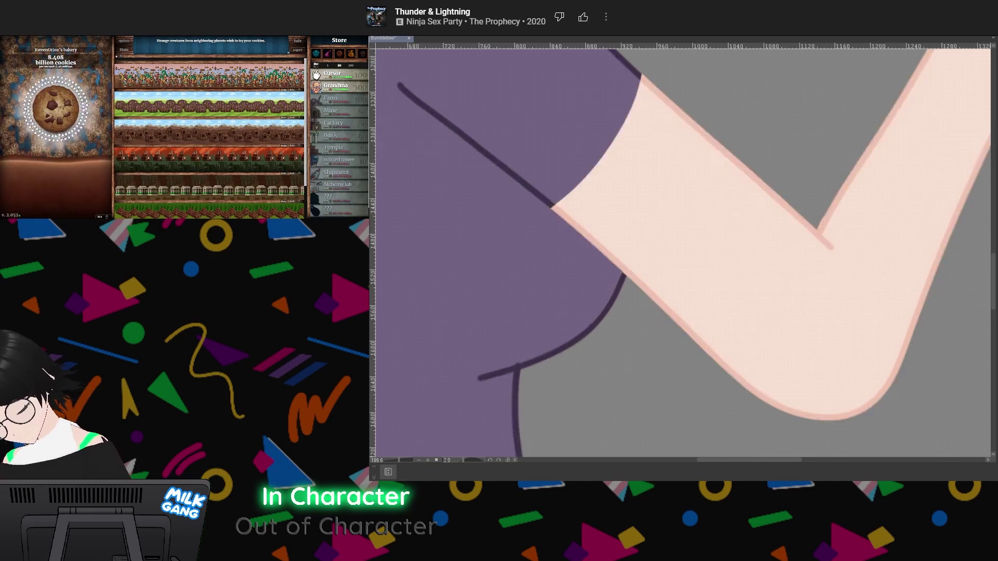
pyautogui.scroll(-8, 678, 310)
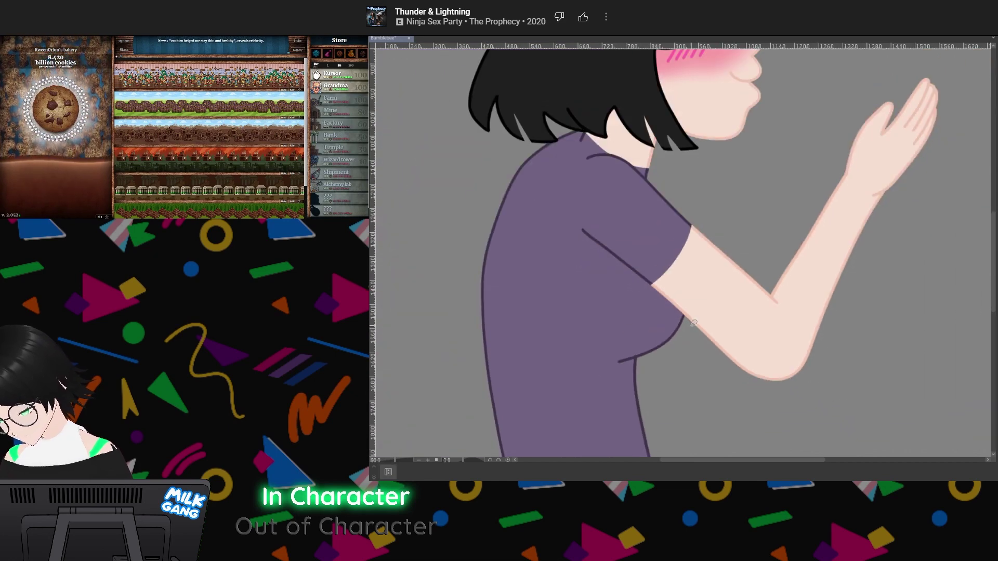
pyautogui.scroll(6, 678, 310)
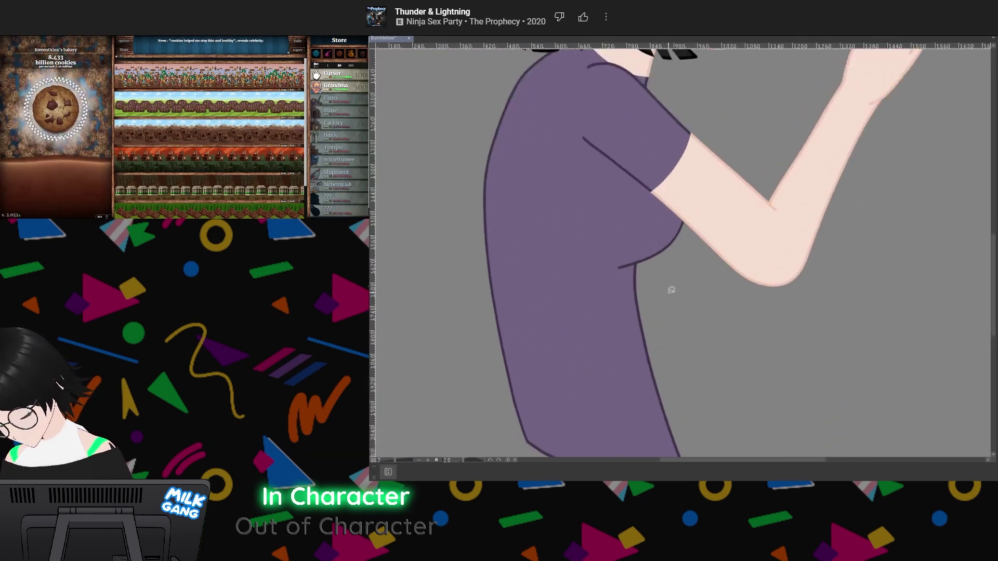
pyautogui.scroll(-4, 668, 289)
pyautogui.scroll(4, 660, 283)
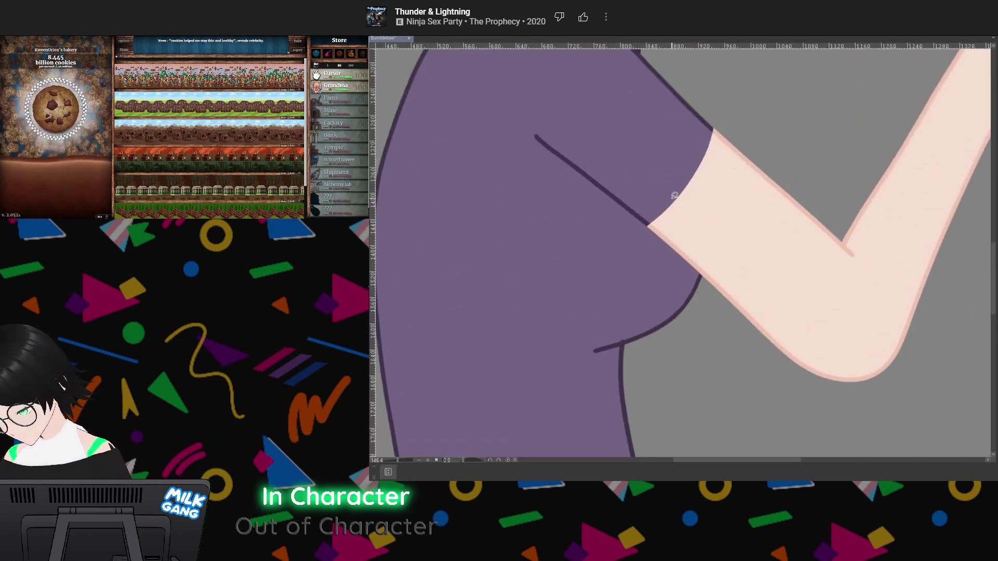
# Restore the previous selection over the bare upper arm beyond the cuff
pyautogui.scroll(-4, 709, 189)
pyautogui.hotkey('ctrl', 'z')
pyautogui.scroll(-4, 744, 275)
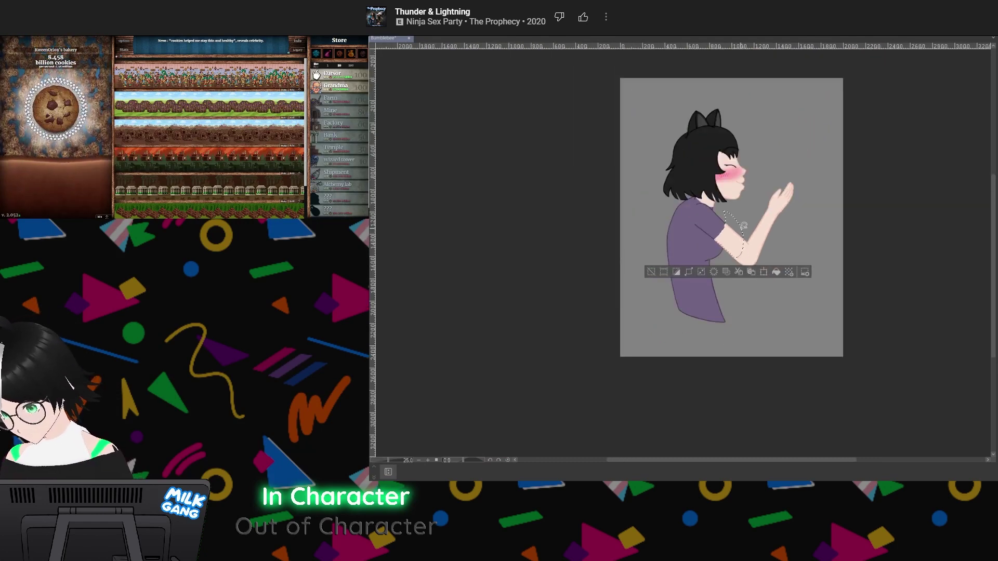
pyautogui.scroll(4, 738, 225)
pyautogui.scroll(4, 736, 224)
pyautogui.scroll(-2, 735, 223)
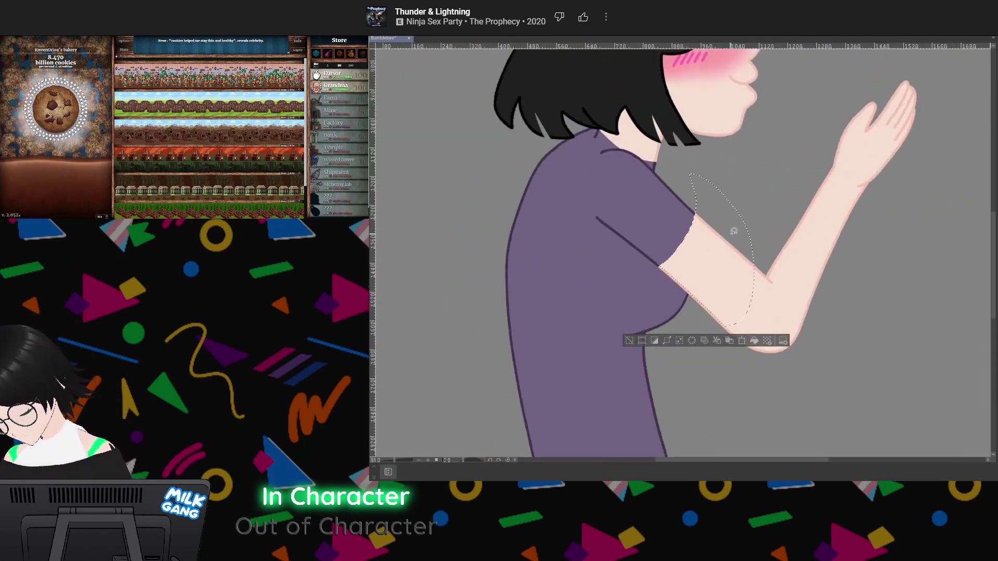
# Invert the selection so that it covers everything outside the upper arm area
pyautogui.scroll(2, 733, 229)
pyautogui.scroll(-1, 733, 233)
pyautogui.scroll(5, 728, 224)
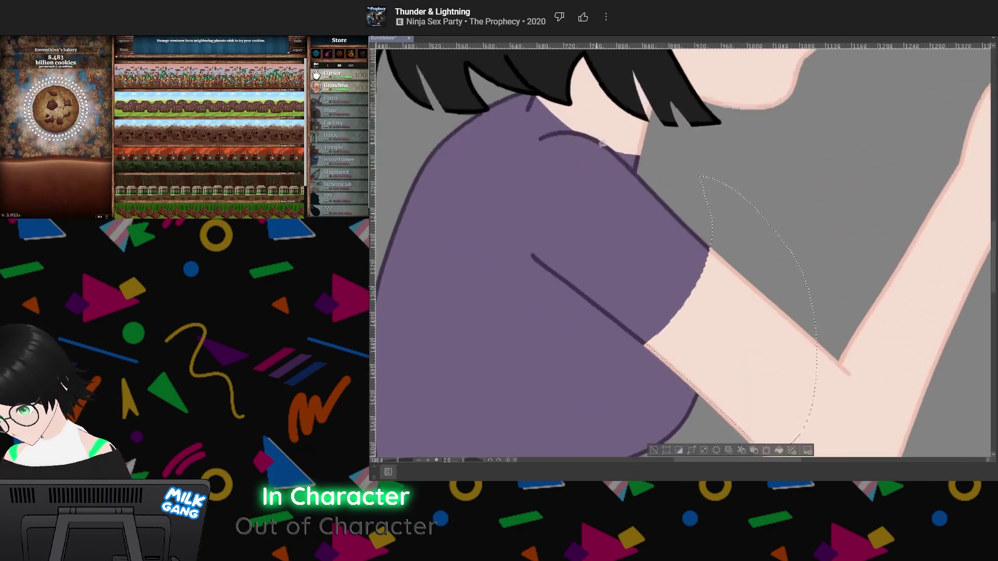
pyautogui.scroll(-4, 640, 140)
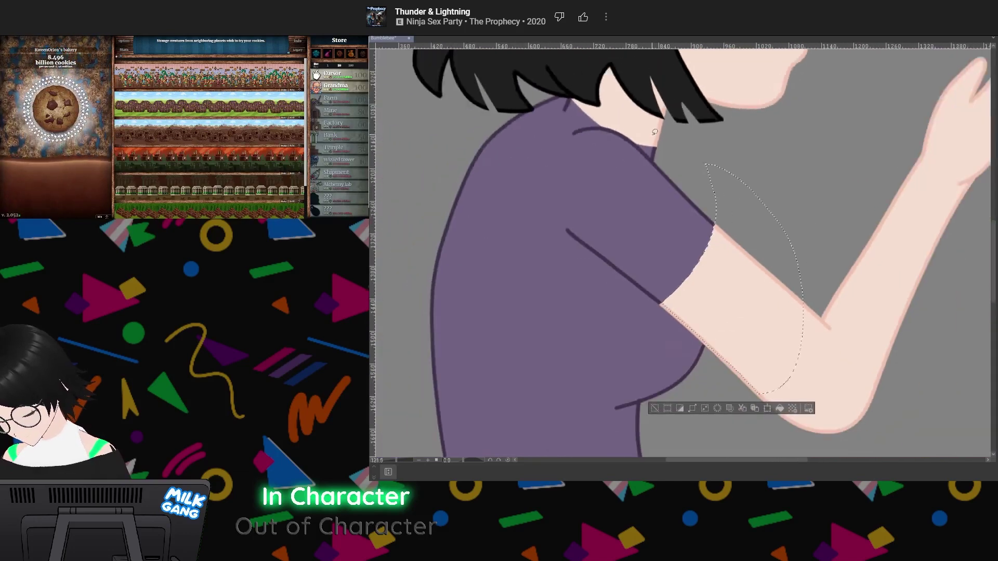
pyautogui.scroll(-1, 655, 132)
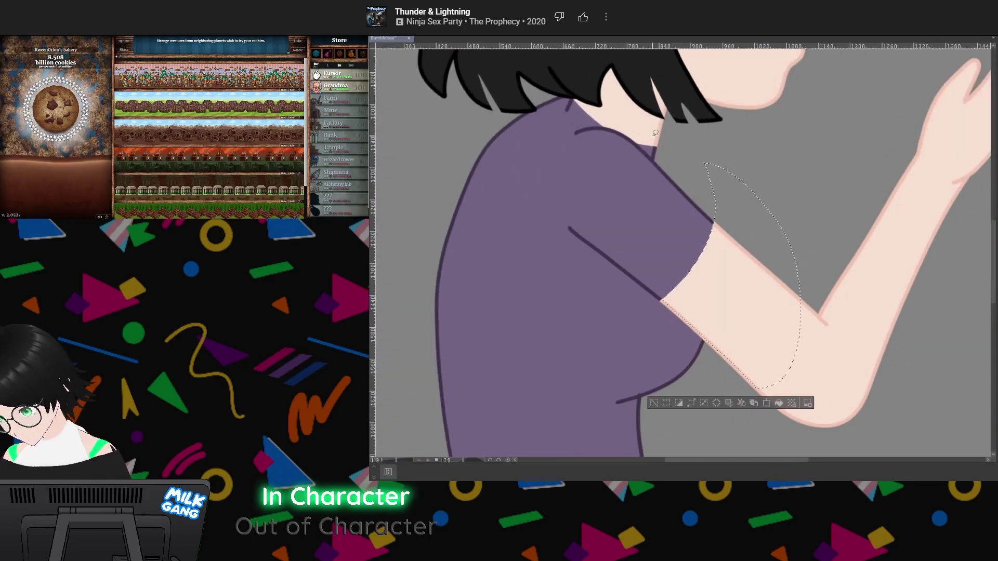
pyautogui.scroll(-3, 655, 133)
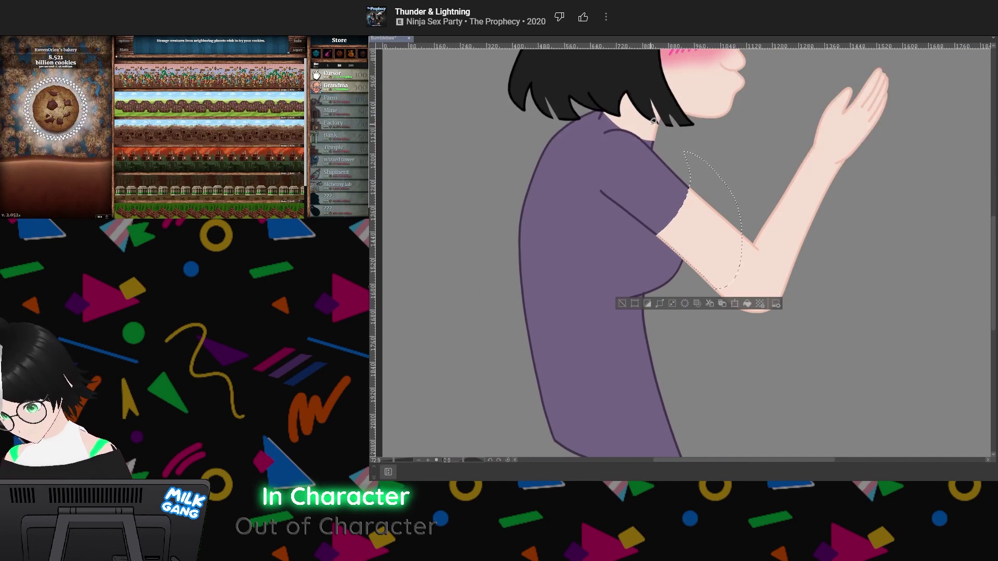
pyautogui.scroll(-2, 654, 121)
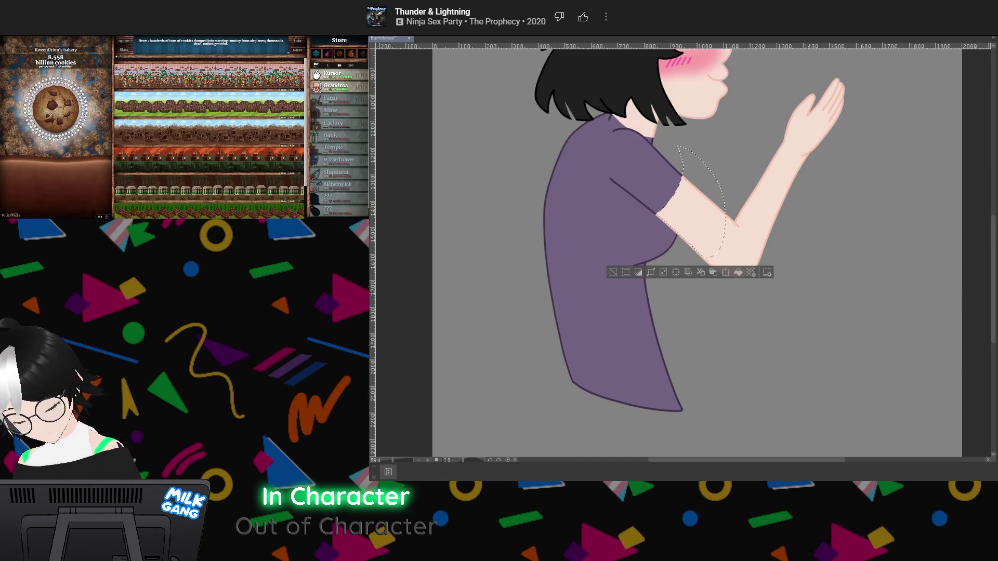
pyautogui.click(639, 272)
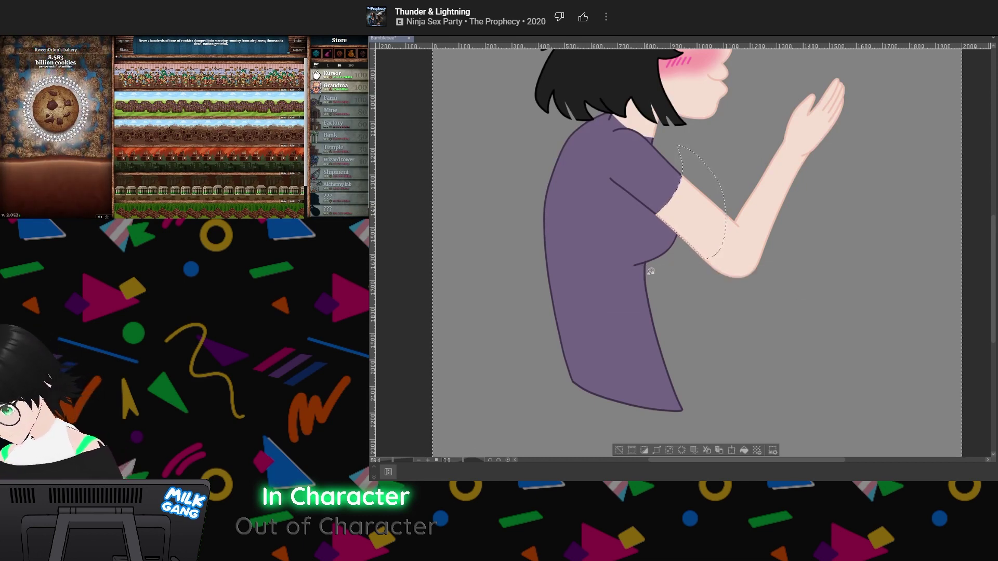
# Remove the shirt's dark outlines within the inverted selection, hiding the purple fill during the edit and showing it again
pyautogui.press('Delete')
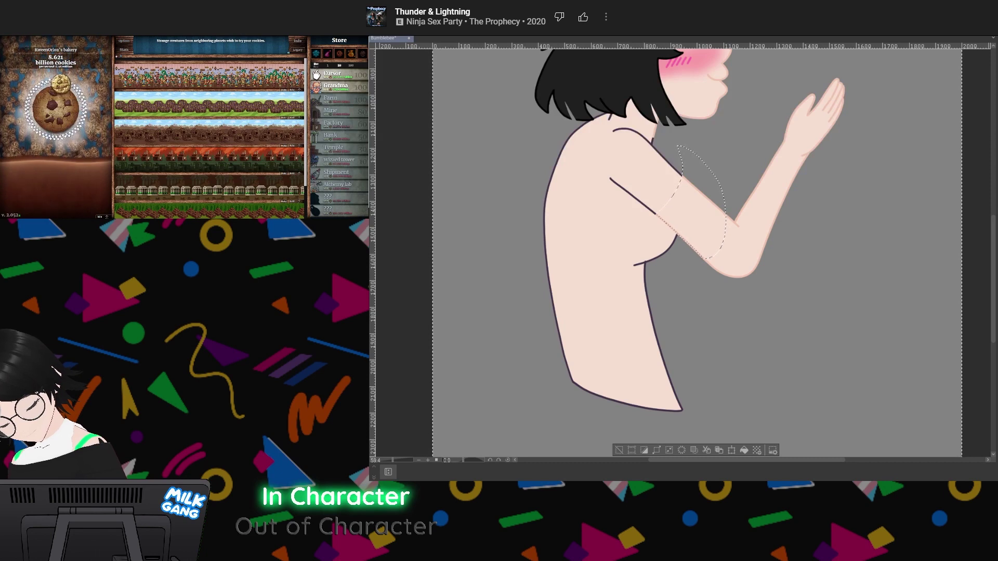
pyautogui.hotkey('shift', 'BackSpace')
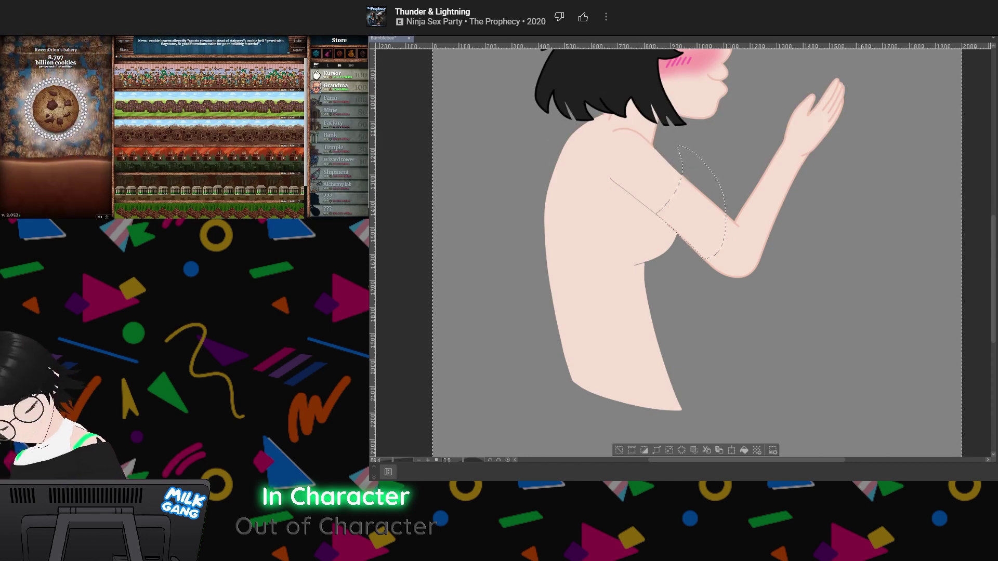
pyautogui.hotkey('ctrl', 'z')
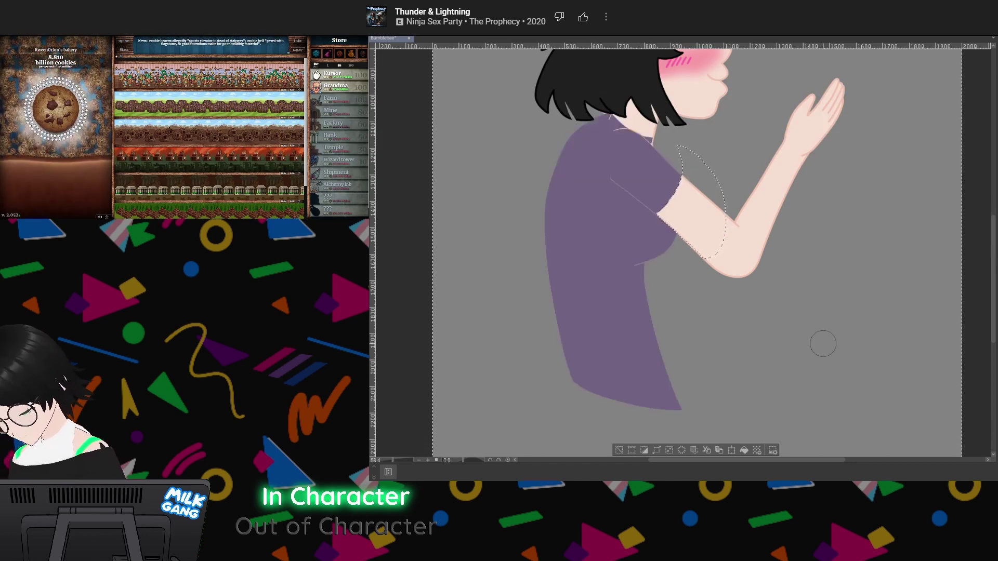
# Bring back the shirt's dark outlines around the collar, shoulder, sleeve and chest
pyautogui.scroll(1, 575, 210)
pyautogui.scroll(1, 648, 123)
pyautogui.scroll(-3, 653, 109)
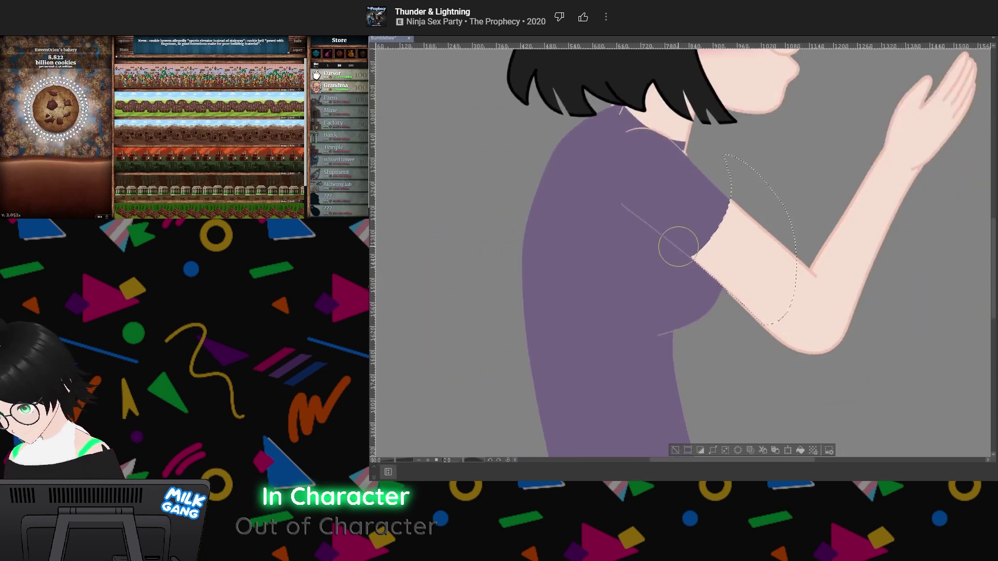
pyautogui.scroll(4, 676, 145)
pyautogui.scroll(1, 729, 154)
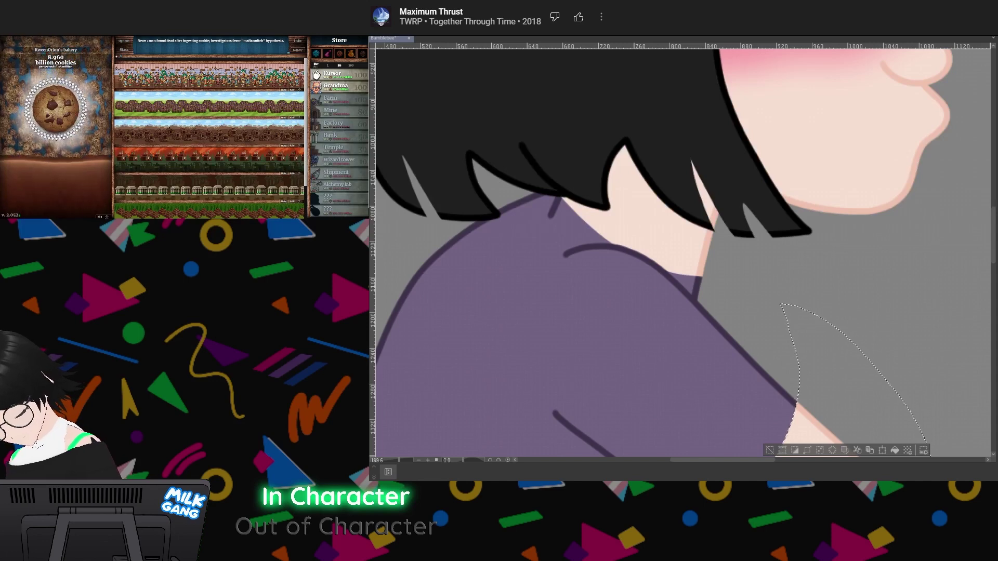
pyautogui.scroll(-5, 633, 276)
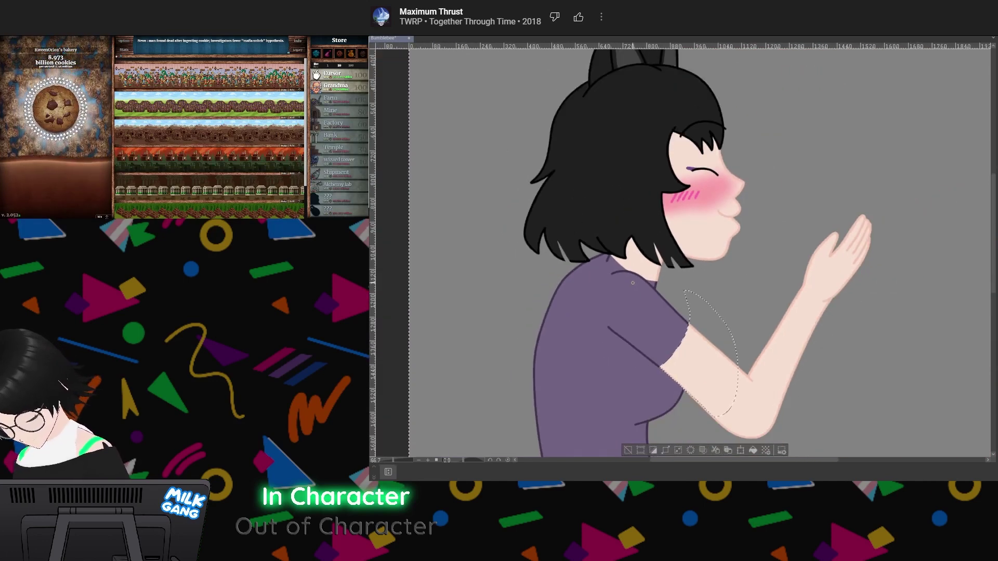
pyautogui.scroll(4, 642, 346)
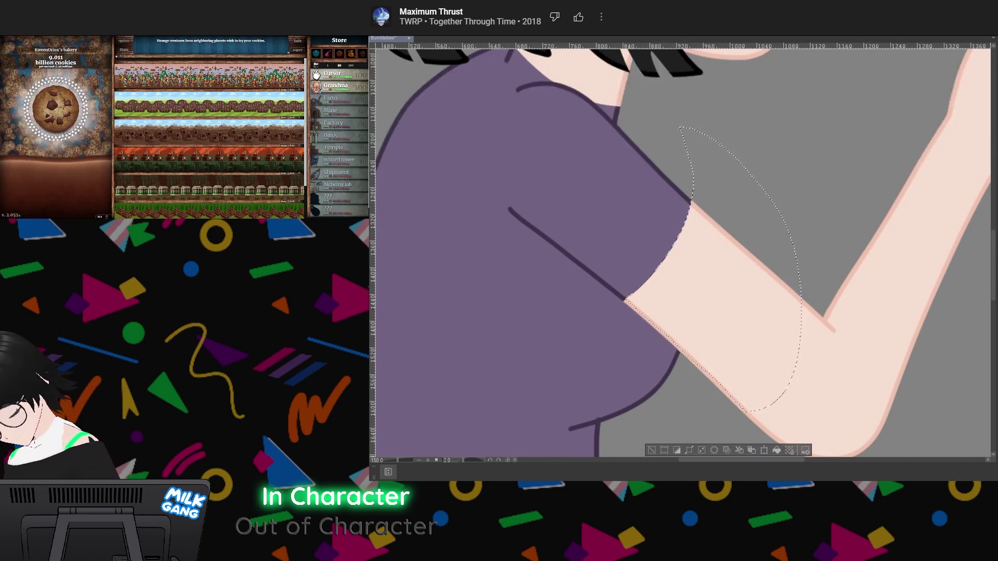
# With the shirt's dark outlines out of view, erase the skin-coloured line left along the chest edge just below the arm
pyautogui.scroll(-2, 723, 337)
pyautogui.scroll(5, 715, 361)
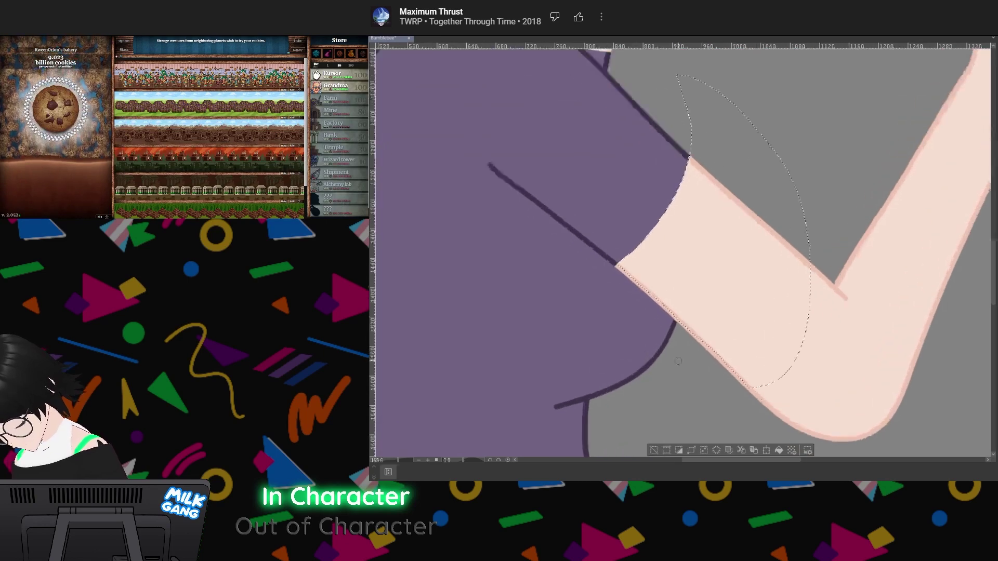
pyautogui.scroll(-3, 673, 359)
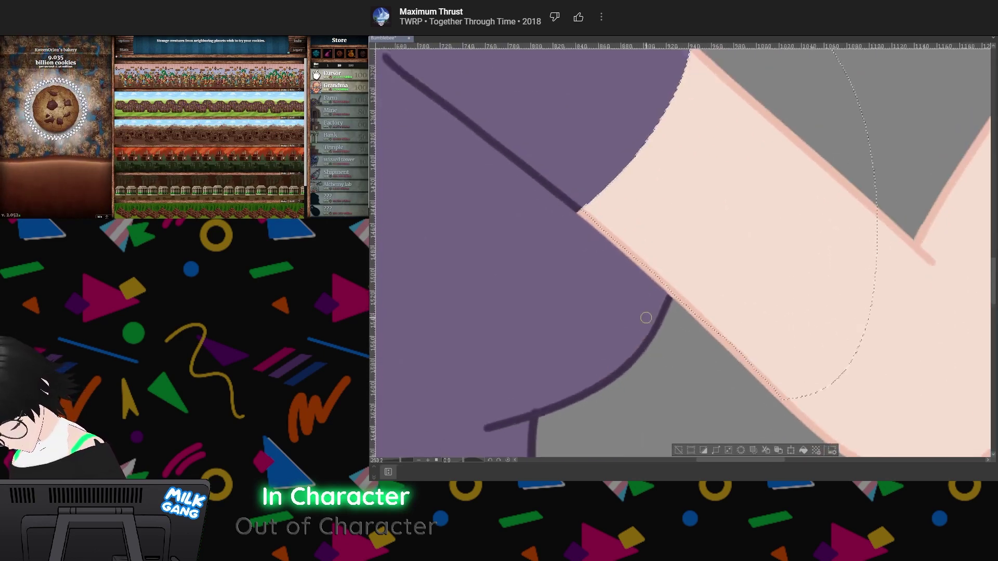
pyautogui.scroll(3, 635, 292)
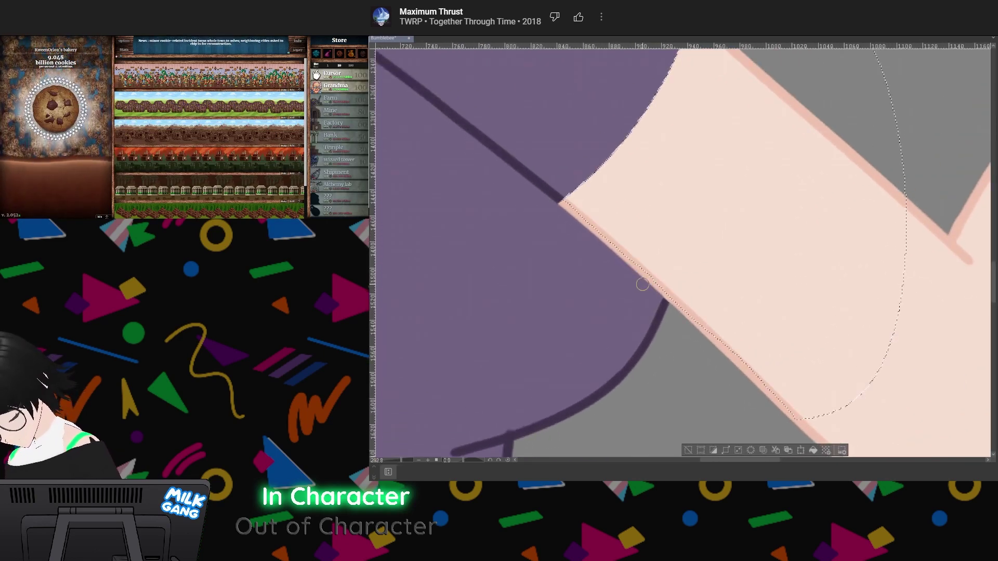
pyautogui.hotkey('ctrl', 'z')
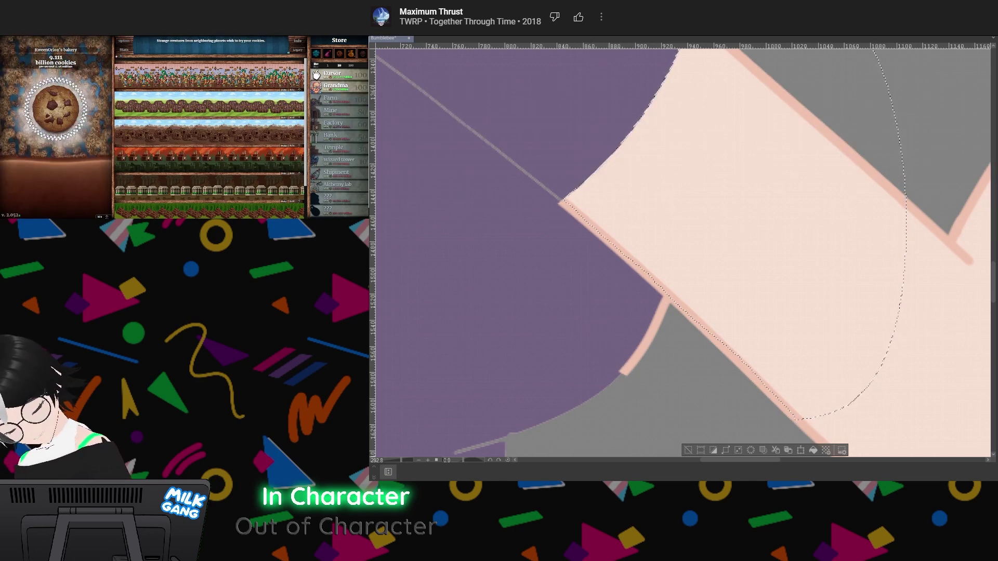
pyautogui.moveTo(618, 377)
pyautogui.mouseDown()
pyautogui.moveTo(639, 378)
pyautogui.moveTo(622, 334)
pyautogui.moveTo(644, 343)
pyautogui.mouseUp()
pyautogui.moveTo(615, 300)
pyautogui.mouseDown()
pyautogui.moveTo(635, 305)
pyautogui.moveTo(646, 290)
pyautogui.moveTo(669, 314)
pyautogui.moveTo(651, 294)
pyautogui.moveTo(667, 310)
pyautogui.moveTo(657, 301)
pyautogui.mouseUp()
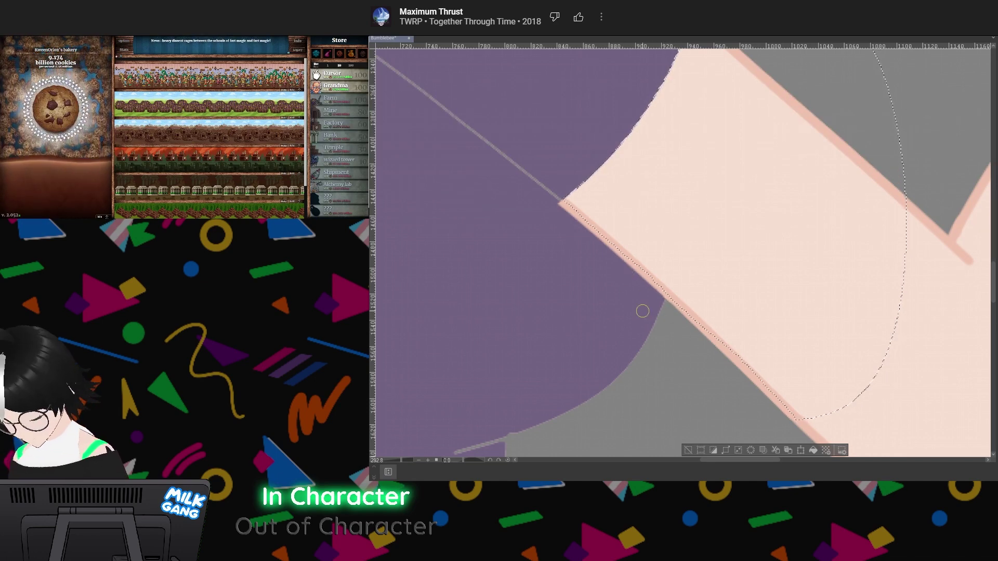
# Show the shirt's dark outlines again and clear the selection around the upper arm
pyautogui.scroll(-6, 643, 303)
pyautogui.scroll(-4, 642, 300)
pyautogui.scroll(2, 642, 301)
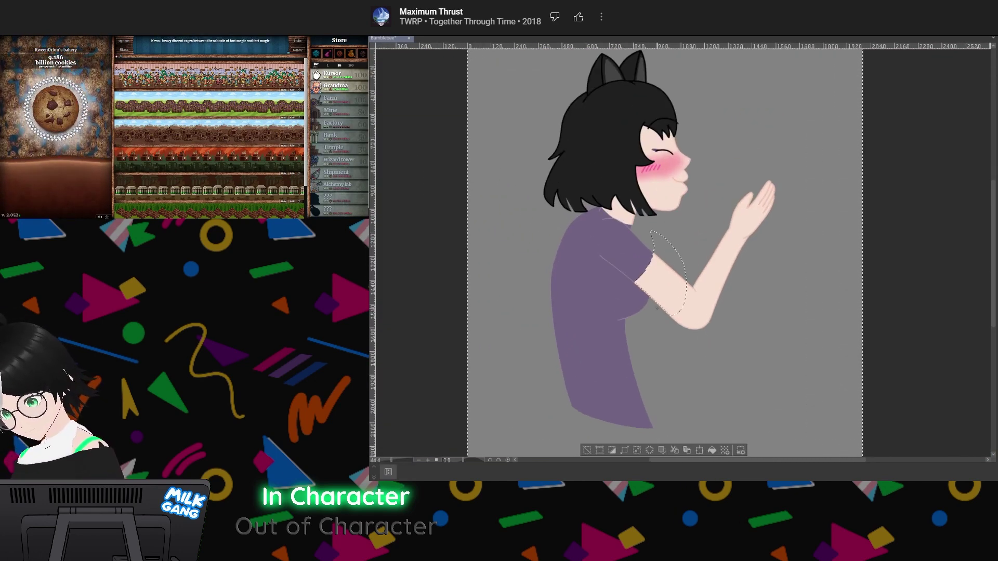
pyautogui.scroll(-1, 643, 301)
pyautogui.scroll(3, 634, 365)
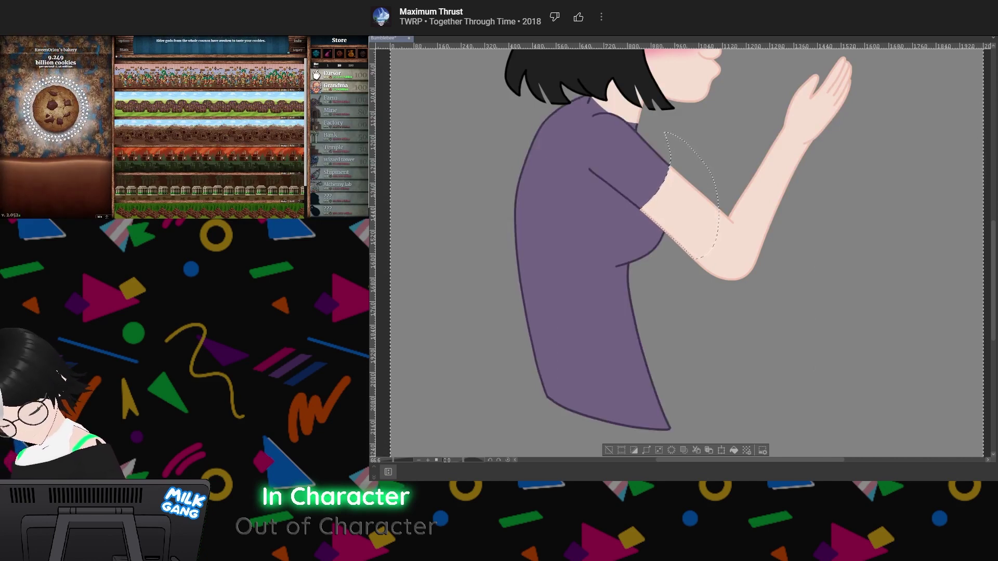
pyautogui.click(609, 450)
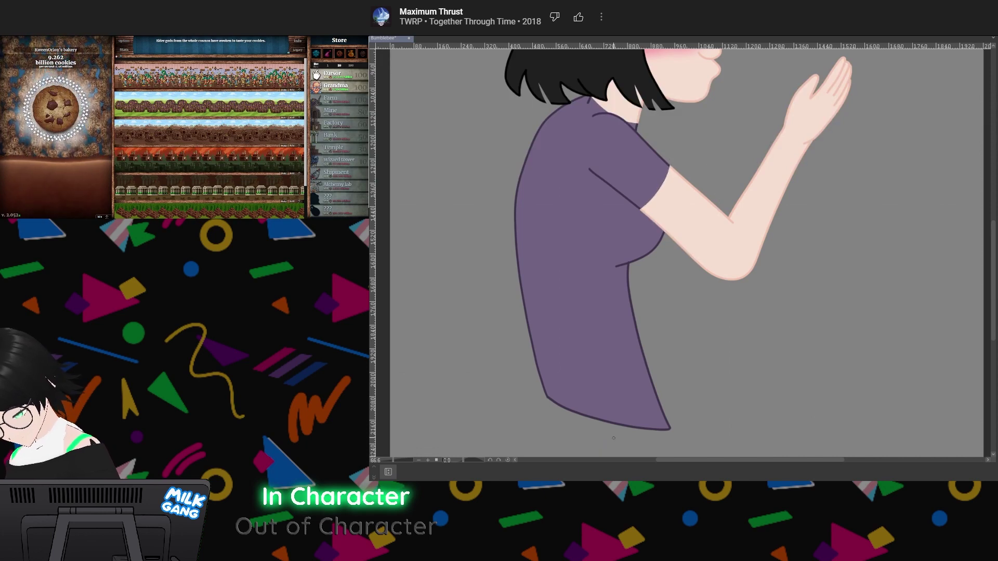
# Erase the small nub where the front torso outline pokes past the chest line
pyautogui.scroll(6, 625, 266)
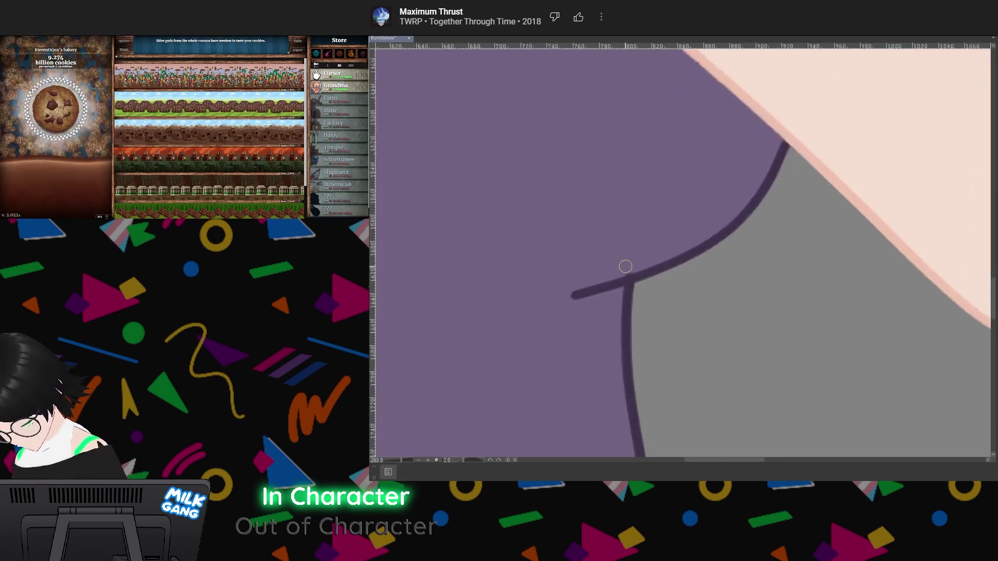
pyautogui.scroll(3, 625, 266)
pyautogui.scroll(-3, 623, 266)
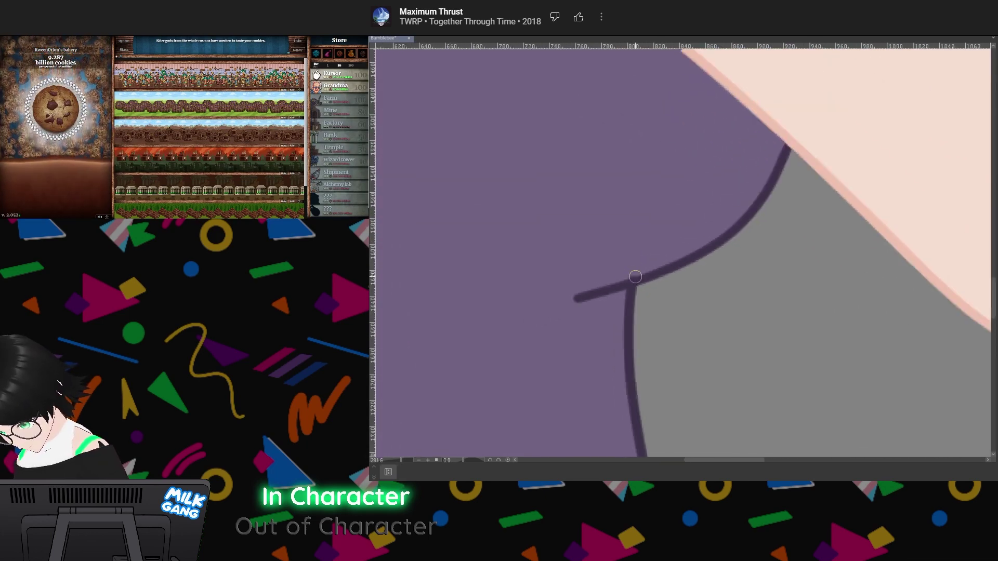
pyautogui.scroll(1, 642, 254)
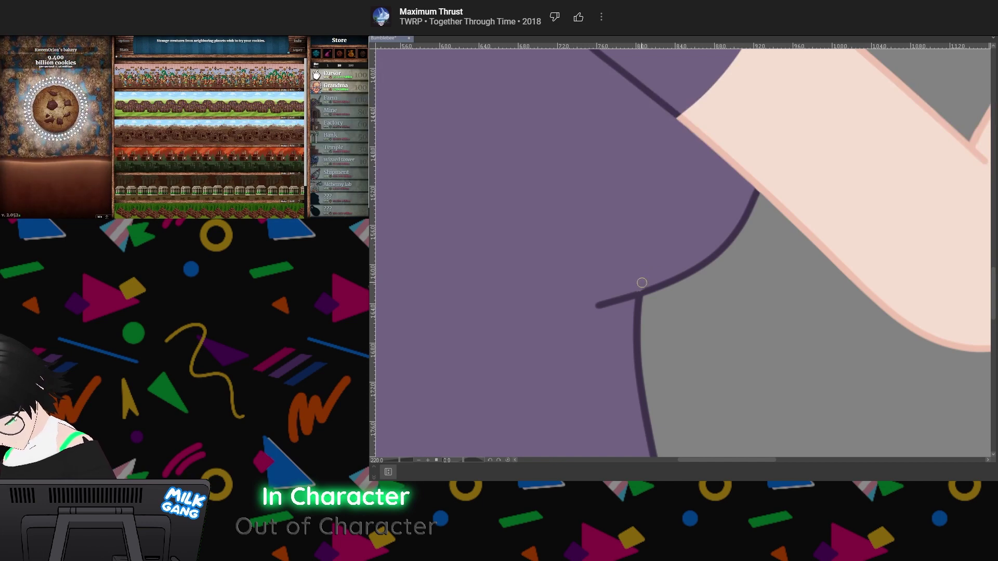
pyautogui.scroll(12, 658, 290)
pyautogui.scroll(2, 658, 290)
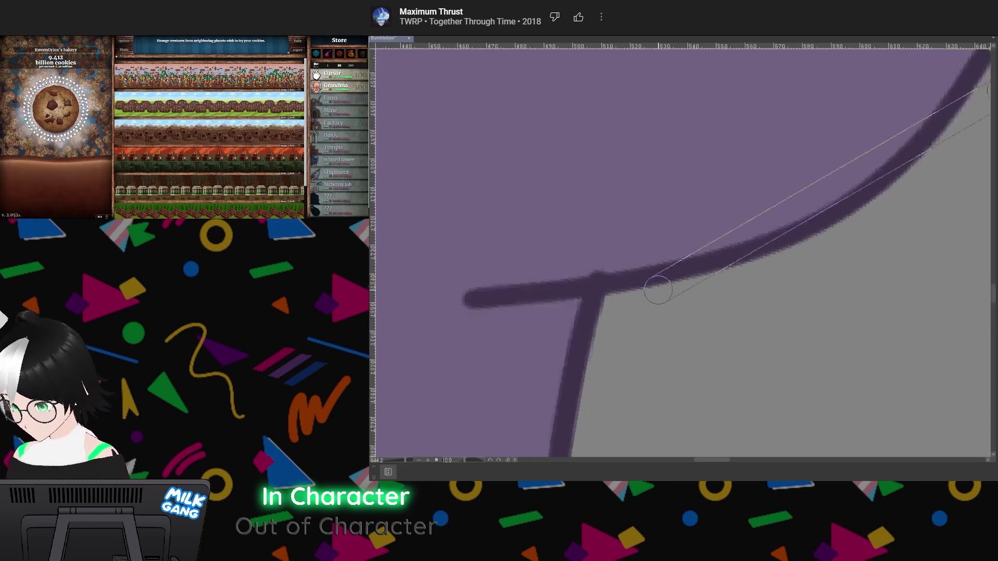
pyautogui.scroll(-17, 660, 289)
pyautogui.scroll(-3, 680, 257)
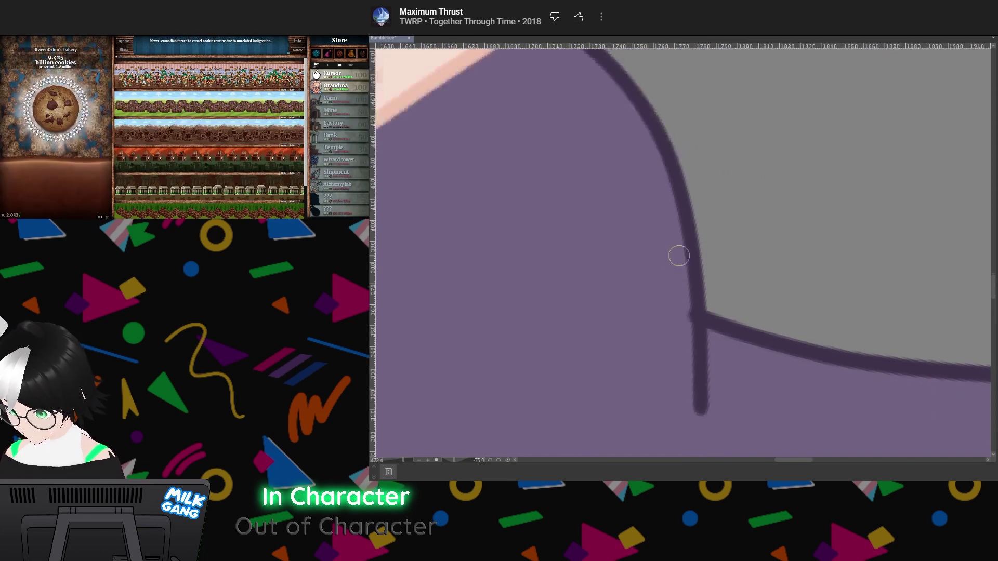
pyautogui.scroll(5, 679, 256)
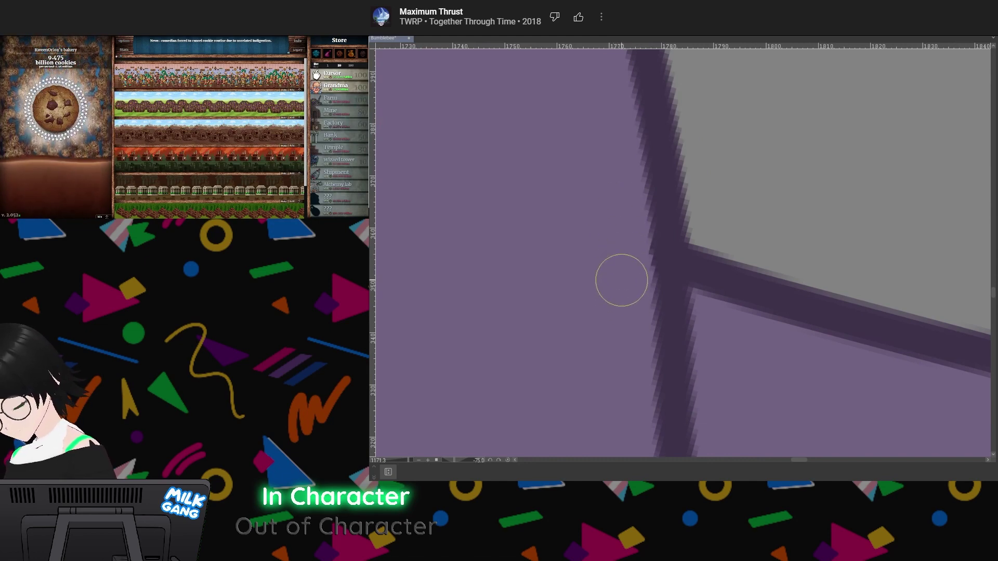
pyautogui.scroll(-8, 748, 295)
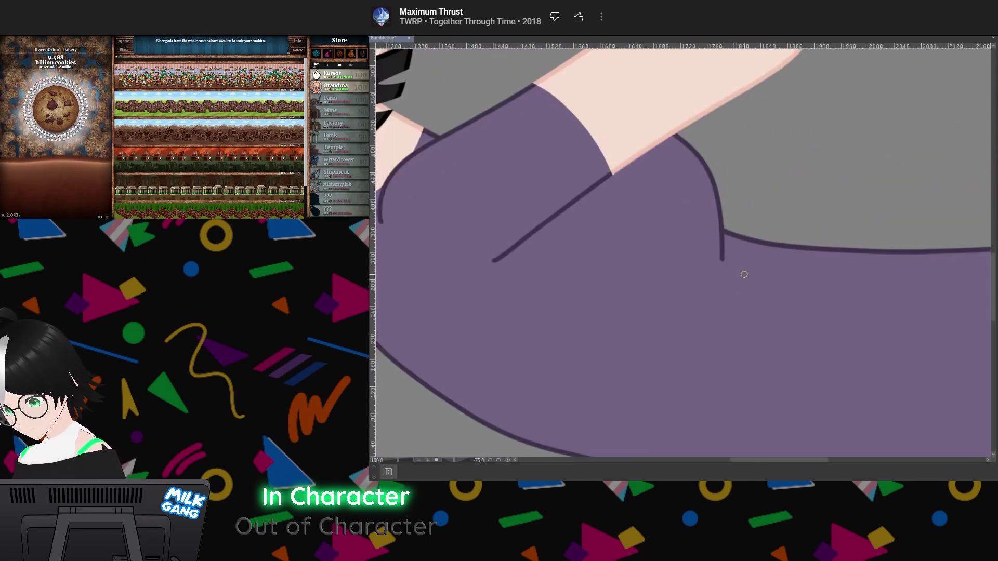
# Touch up the junction of the chest line and the front torso outline with a single dab
pyautogui.scroll(-3, 743, 274)
pyautogui.scroll(-16, 751, 264)
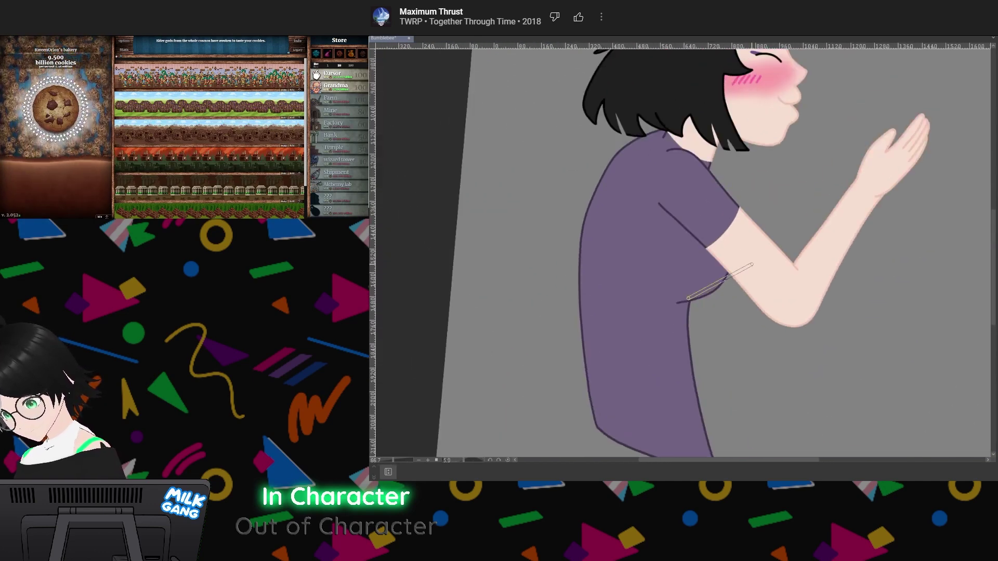
pyautogui.scroll(-2, 752, 265)
pyautogui.scroll(1, 752, 264)
pyautogui.scroll(-1, 752, 265)
pyautogui.scroll(1, 716, 317)
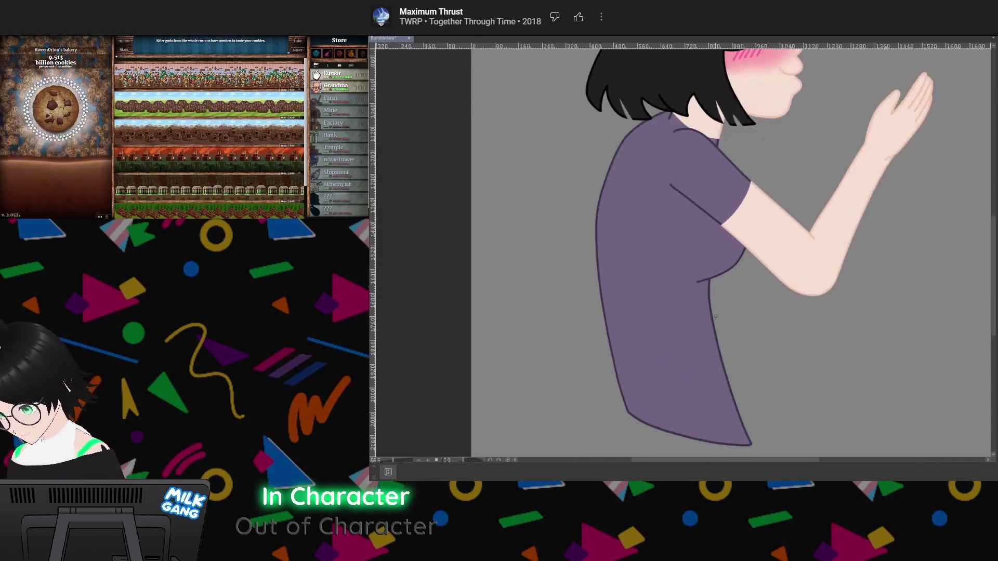
pyautogui.scroll(10, 715, 316)
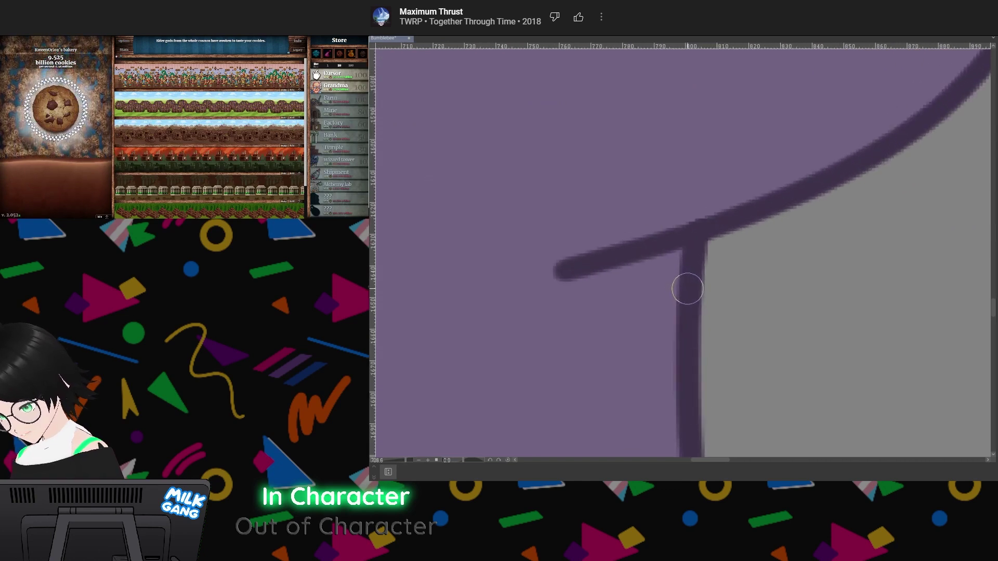
pyautogui.click(693, 233)
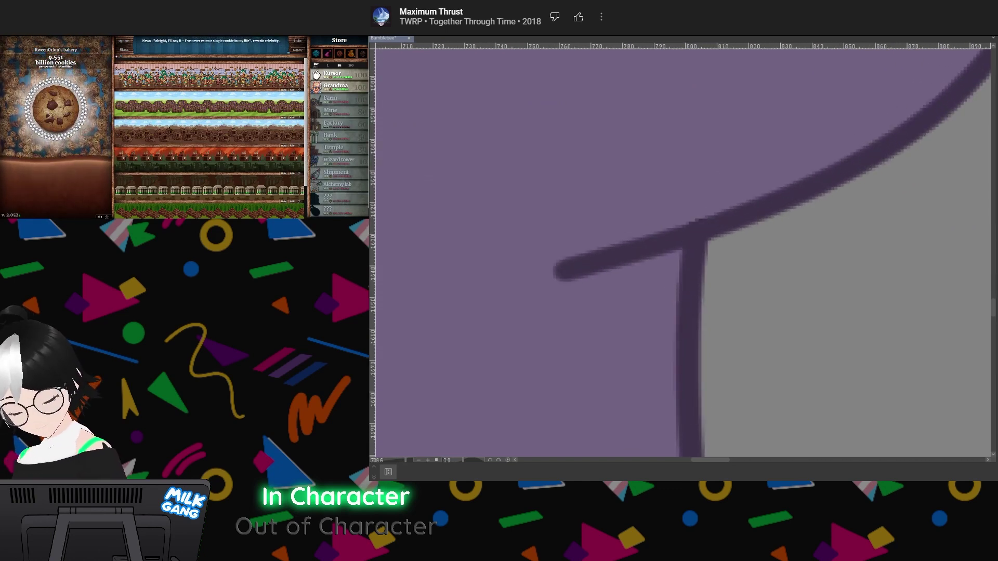
# Fill the shirt with dark purple and recolour its outlines to a darker near-black purple
pyautogui.scroll(-10, 735, 319)
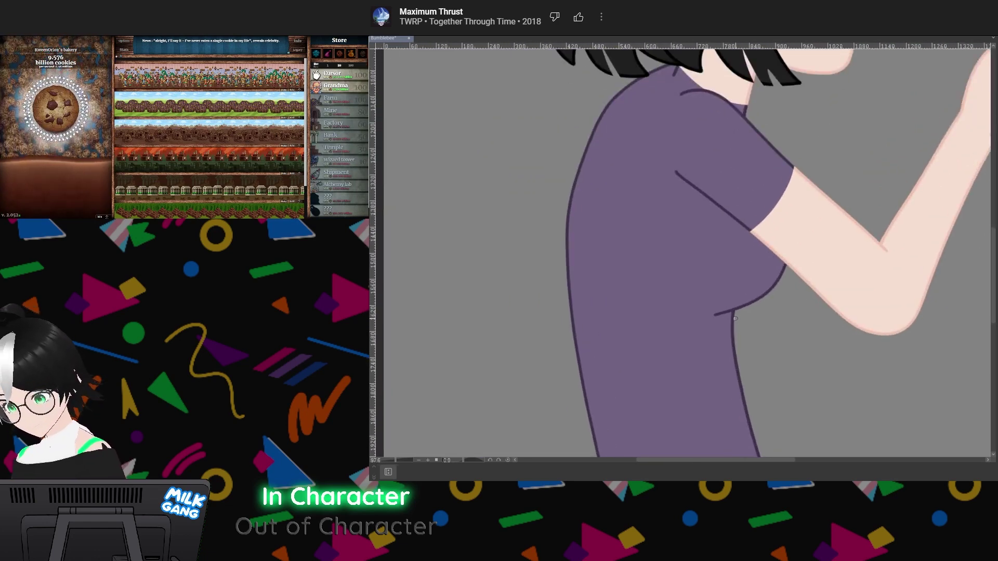
pyautogui.scroll(-3, 735, 318)
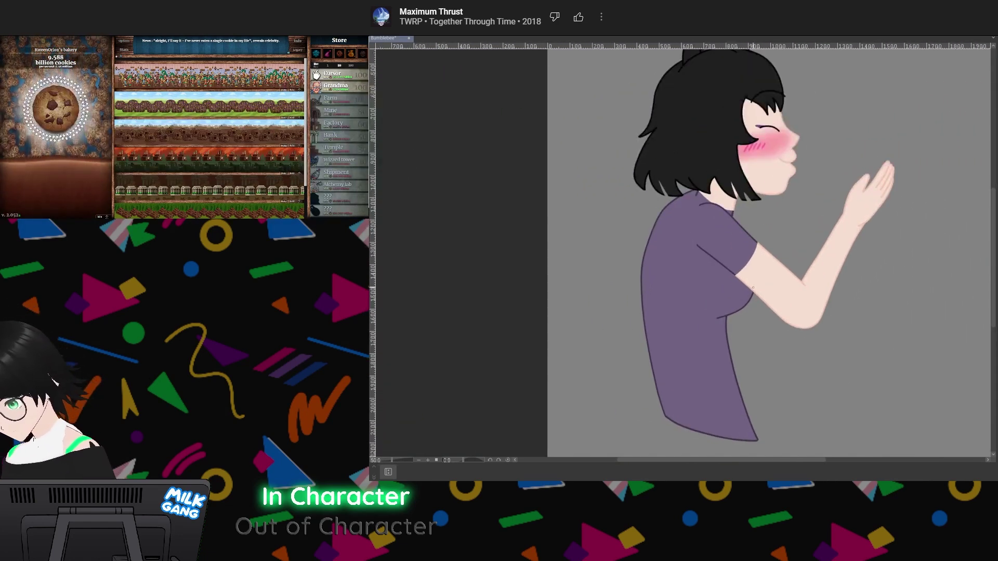
pyautogui.click(694, 312)
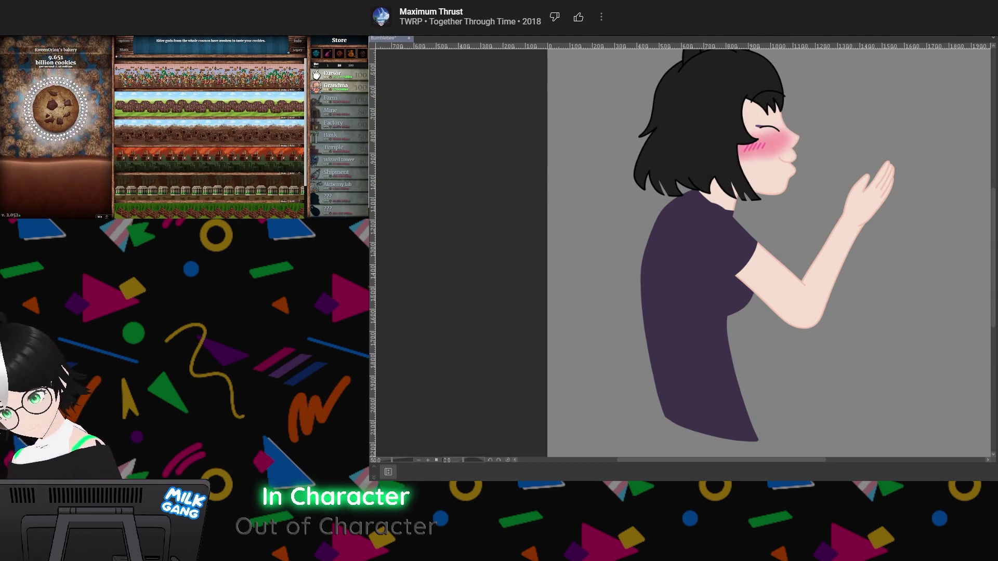
pyautogui.hotkey('ctrl', 'z')
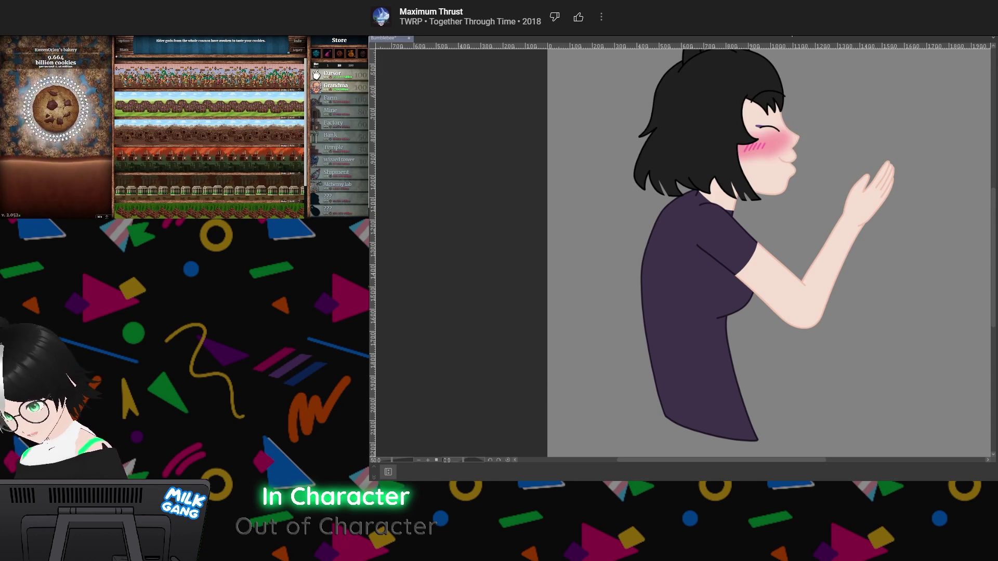
# Check the sleeve outline against the dark fill, then test a near-black dab on the torso and undo it
pyautogui.scroll(10, 731, 272)
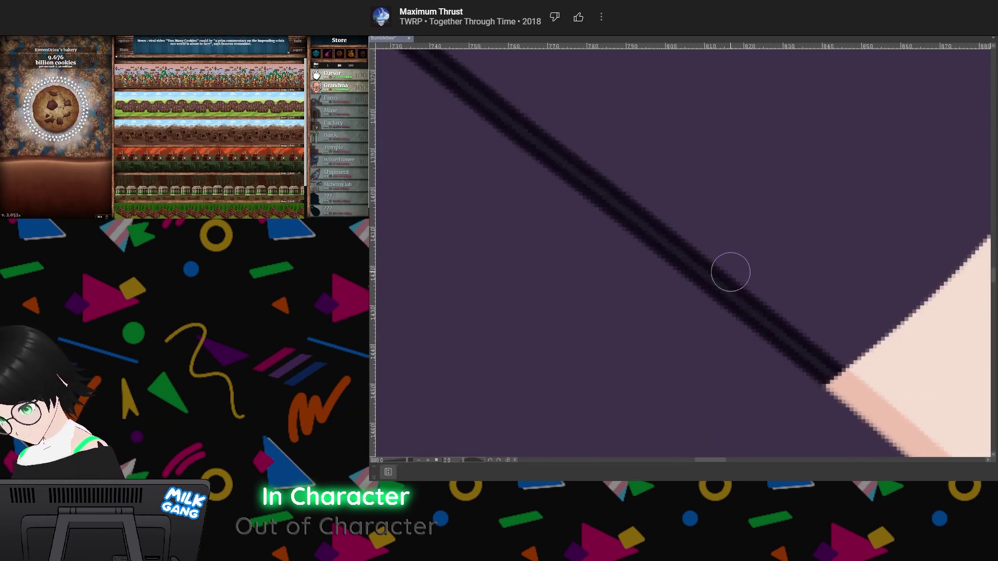
pyautogui.scroll(2, 728, 271)
pyautogui.scroll(-8, 715, 269)
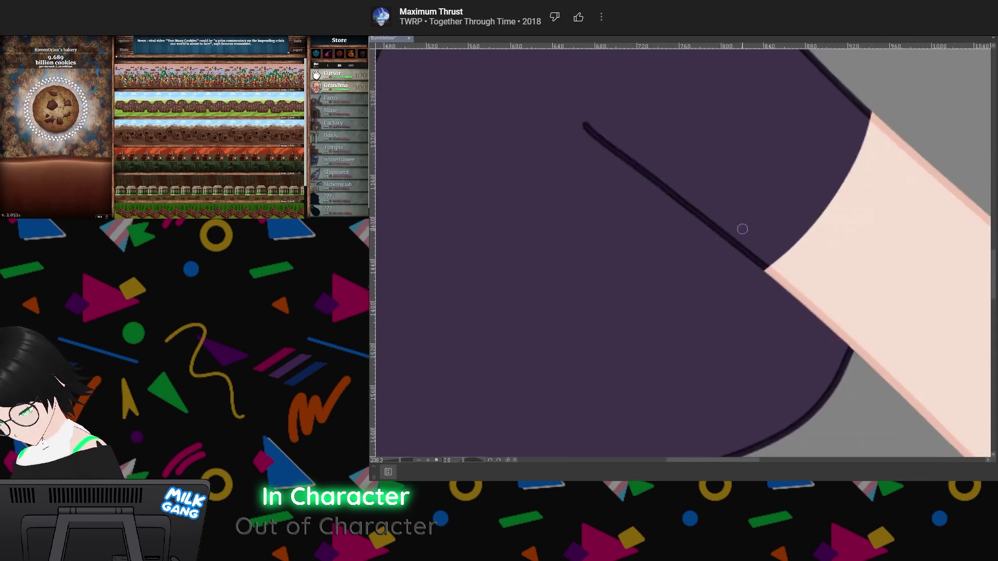
pyautogui.scroll(-5, 742, 229)
pyautogui.scroll(2, 742, 230)
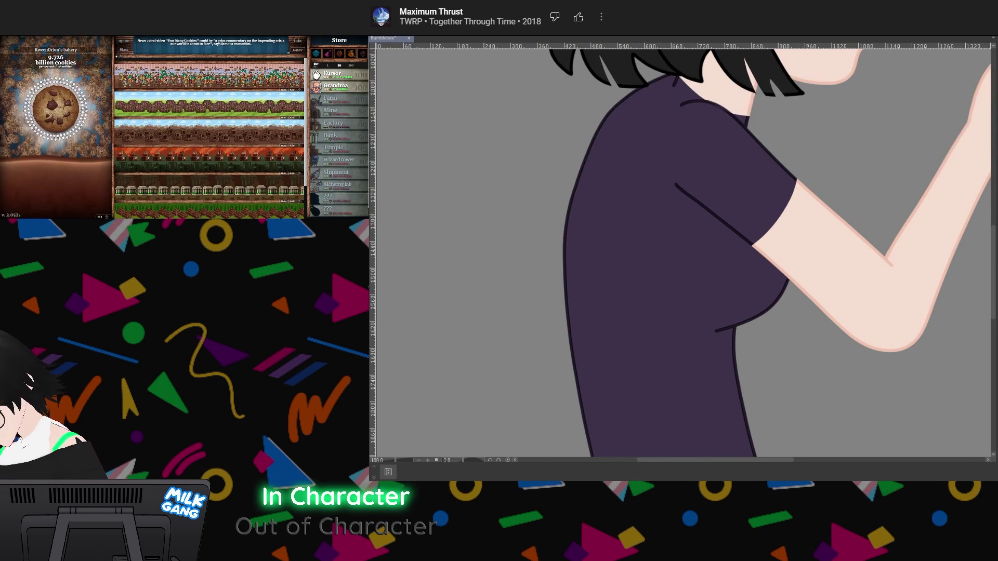
pyautogui.moveTo(650, 284); pyautogui.dragTo(660, 287)
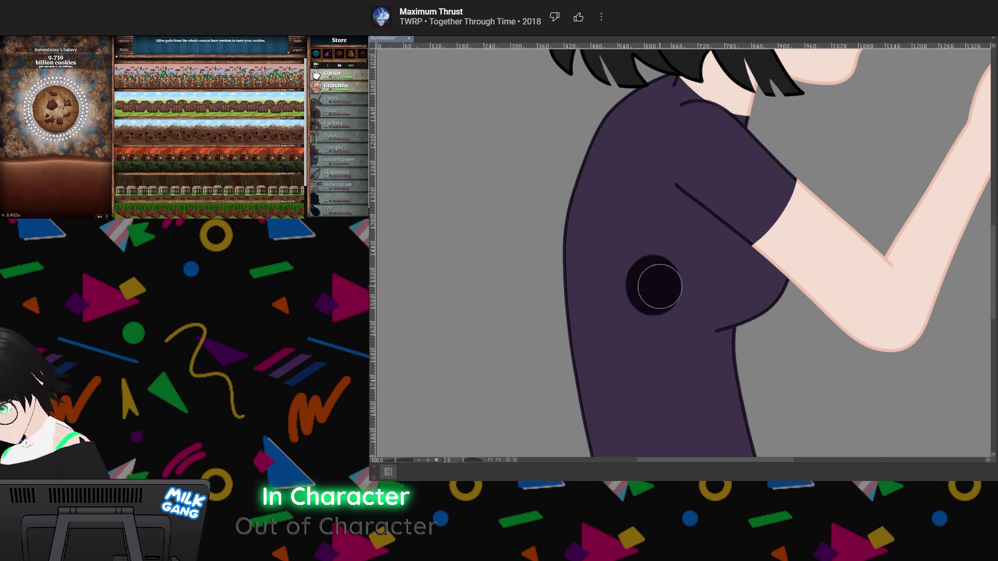
pyautogui.hotkey('ctrl', 'z')
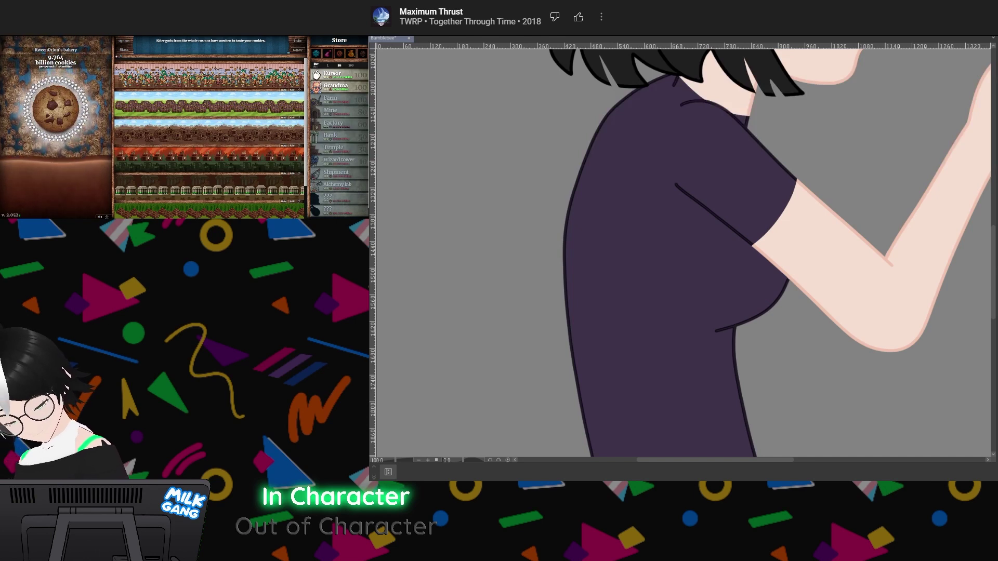
# Undo the recolouring of the shirt's outlines and reapply it in near-black purple
pyautogui.hotkey('ctrl', 'z')
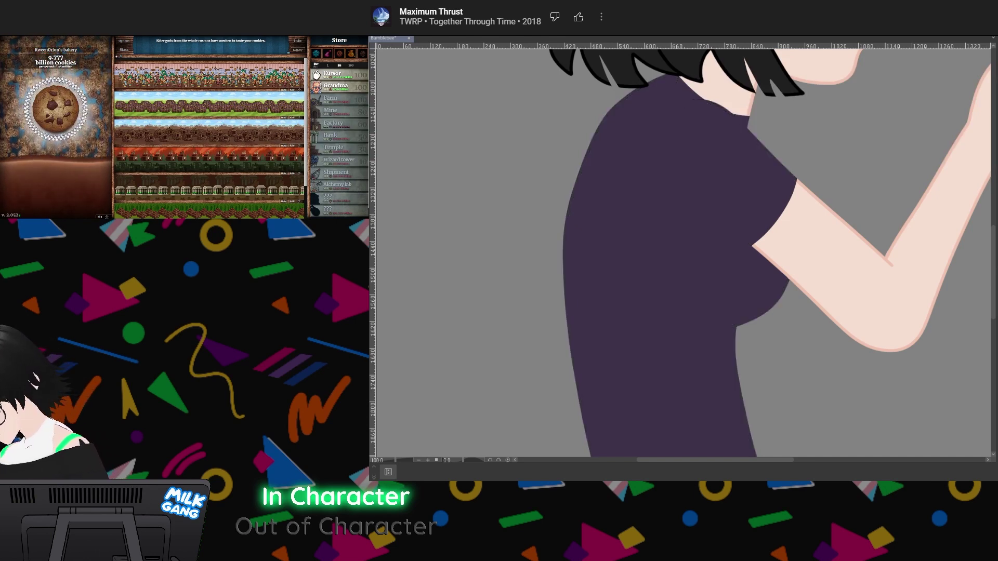
pyautogui.hotkey('ctrl', 'z')
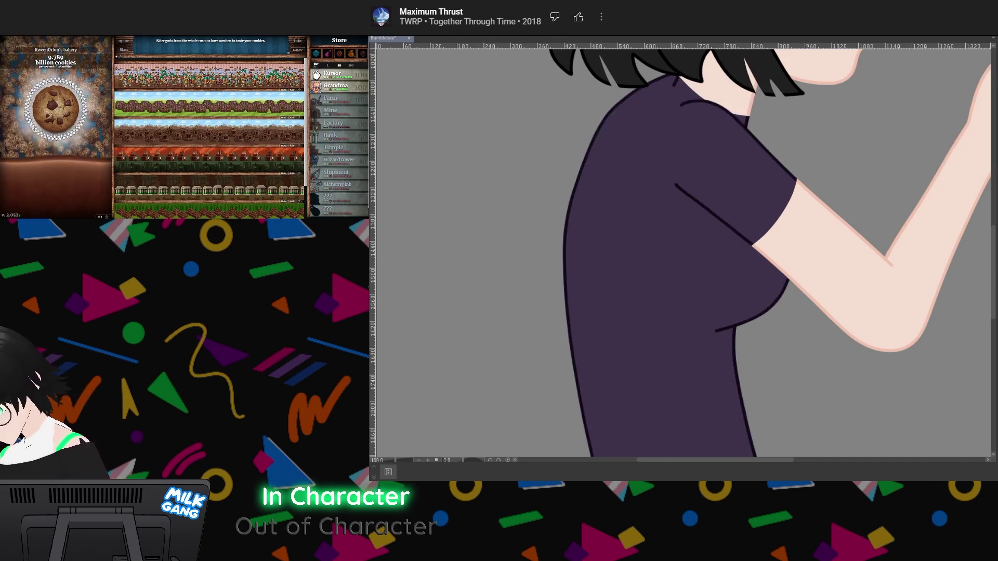
pyautogui.scroll(-5, 684, 212)
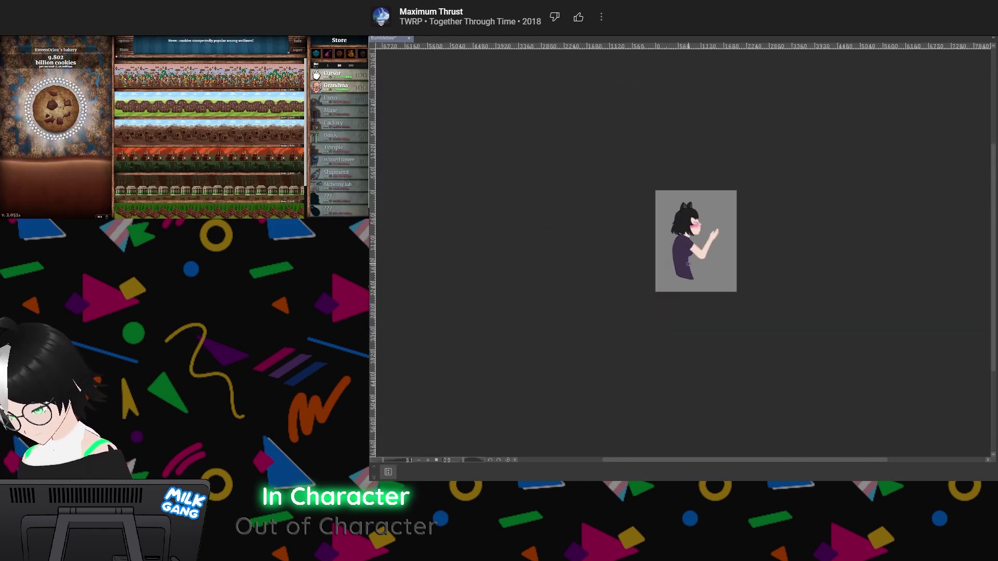
# Examine the recoloured shirt and its outlines up close and as part of the whole figure on the plain grey backdrop
pyautogui.scroll(4, 718, 225)
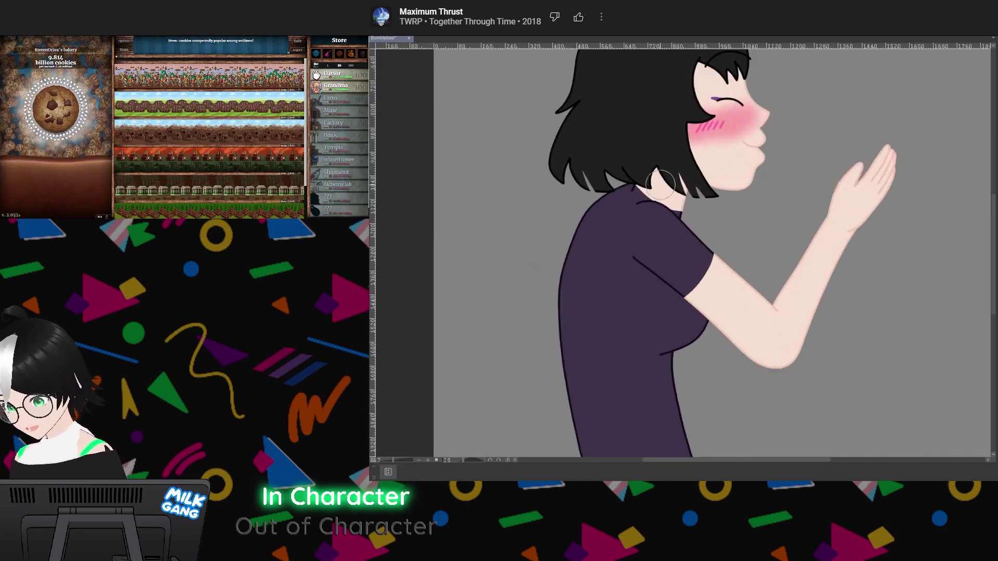
pyautogui.scroll(-2, 684, 231)
pyautogui.scroll(1, 691, 222)
pyautogui.scroll(-1, 699, 106)
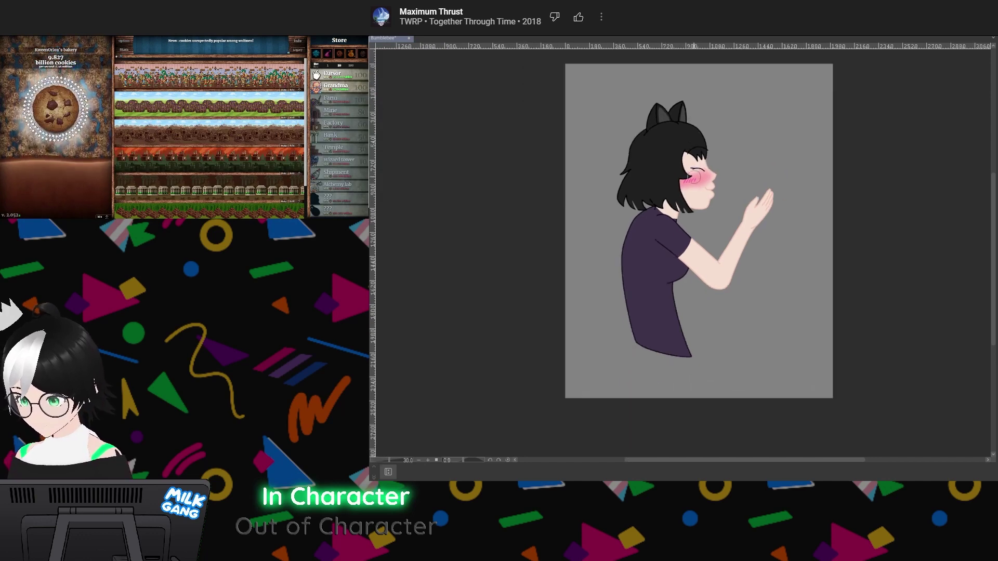
pyautogui.scroll(1, 703, 173)
pyautogui.scroll(1, 703, 173)
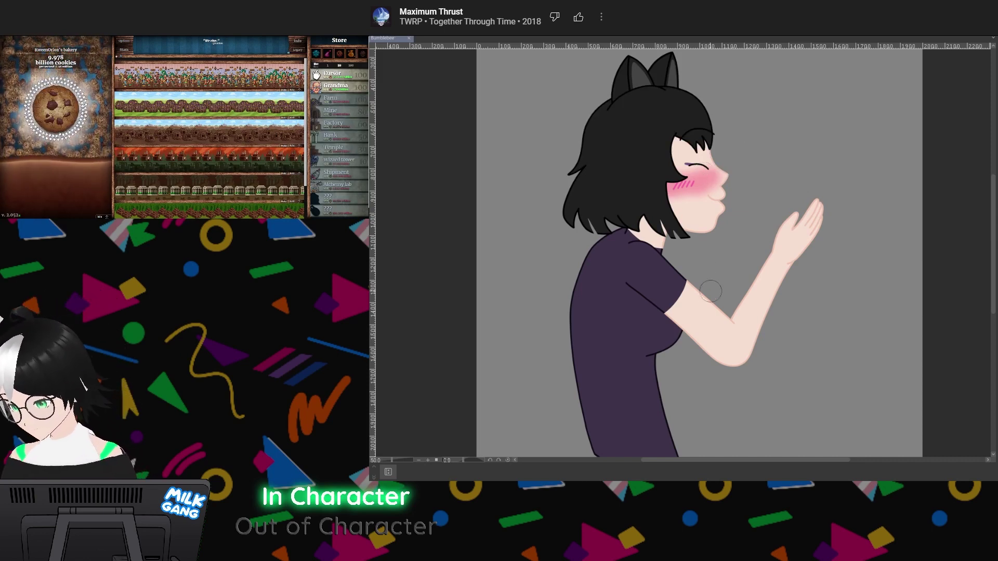
pyautogui.scroll(-5, 706, 299)
pyautogui.scroll(2, 738, 305)
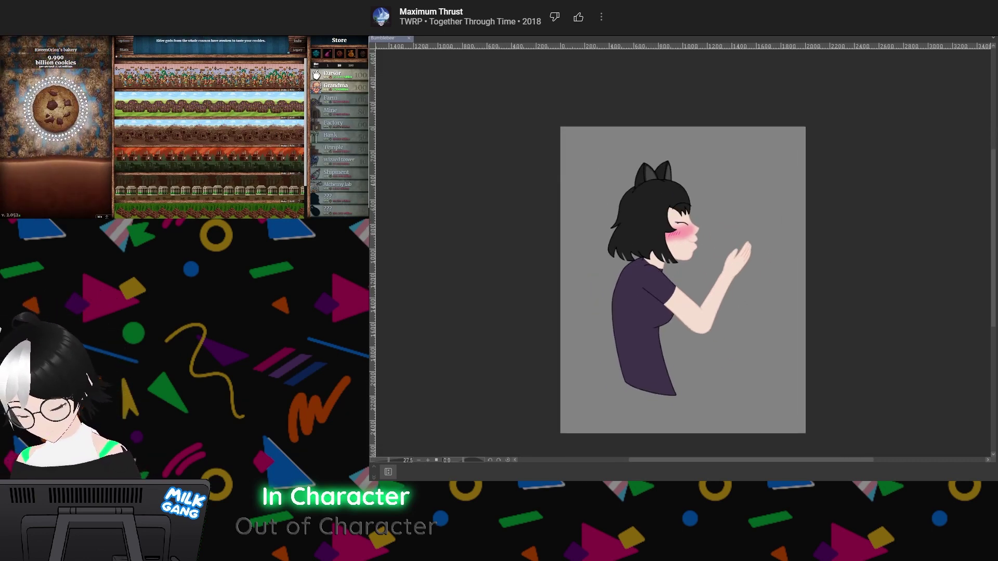
# Show the gradient background, vine and flower again, and examine how the dark purple shirt looks within the full illustration
pyautogui.hotkey('ctrl', 'z')
pyautogui.hotkey('ctrl', 'z')
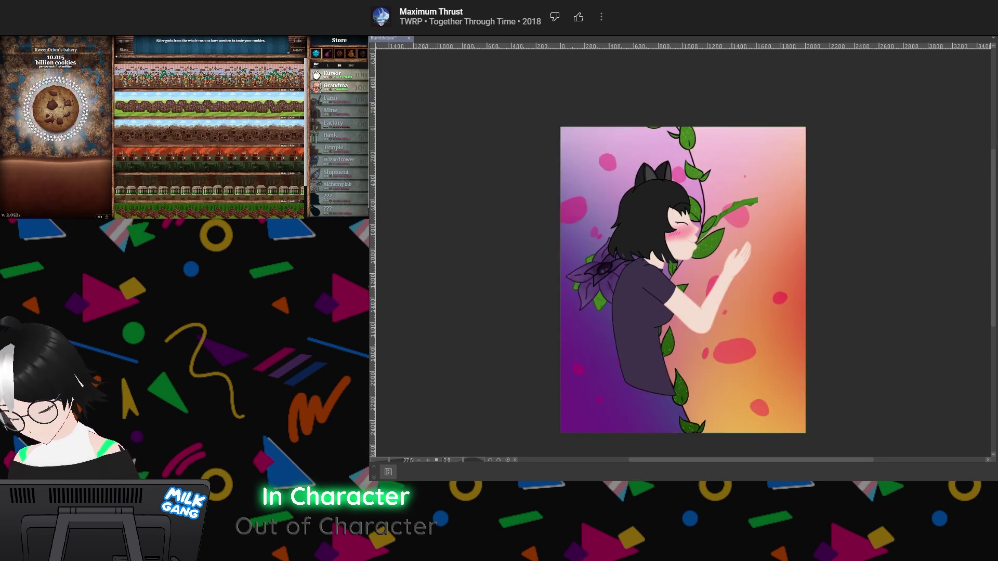
pyautogui.scroll(4, 688, 286)
pyautogui.scroll(-3, 688, 286)
pyautogui.scroll(2, 660, 243)
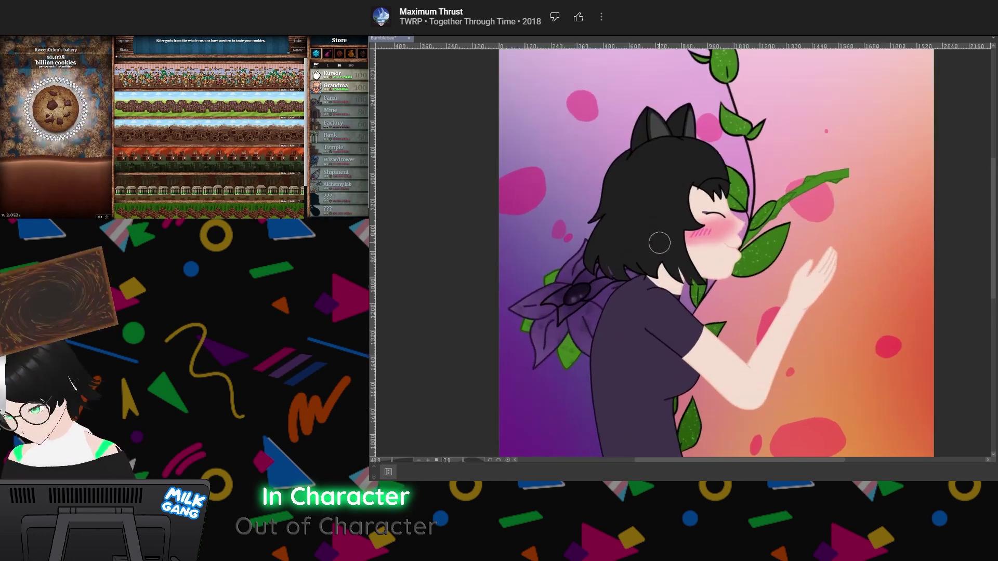
pyautogui.scroll(1, 659, 243)
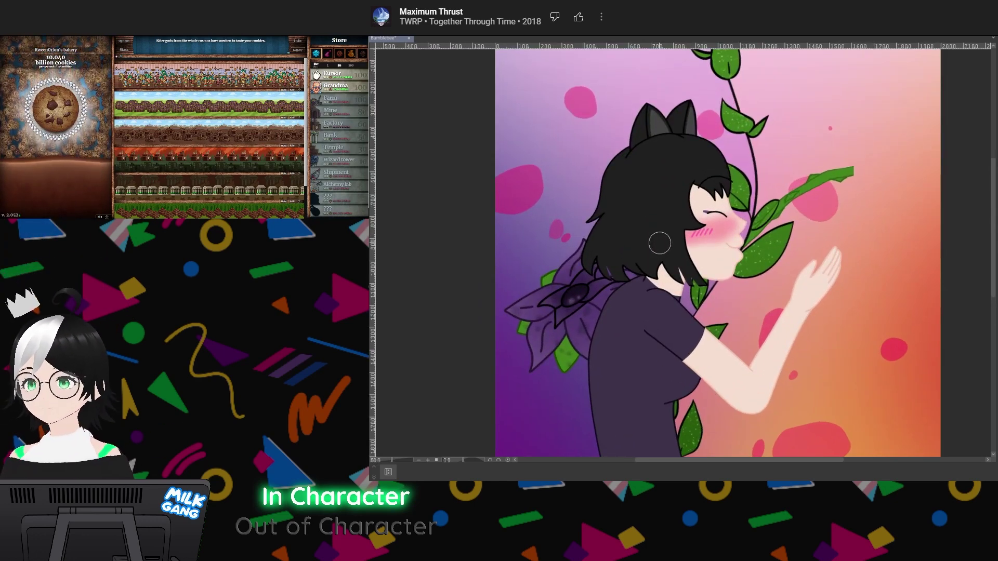
pyautogui.scroll(-4, 659, 243)
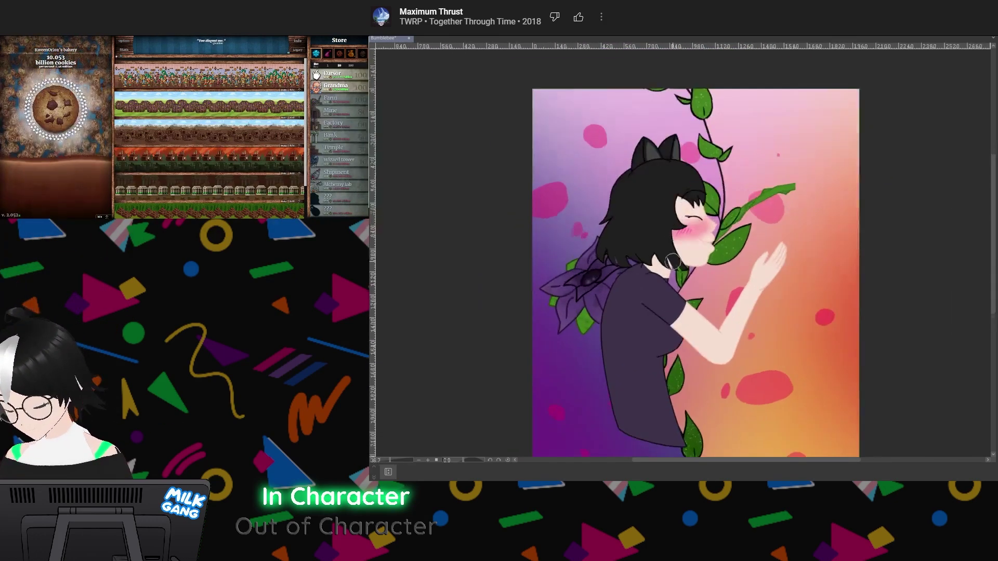
pyautogui.scroll(3, 670, 262)
pyautogui.scroll(-2, 676, 255)
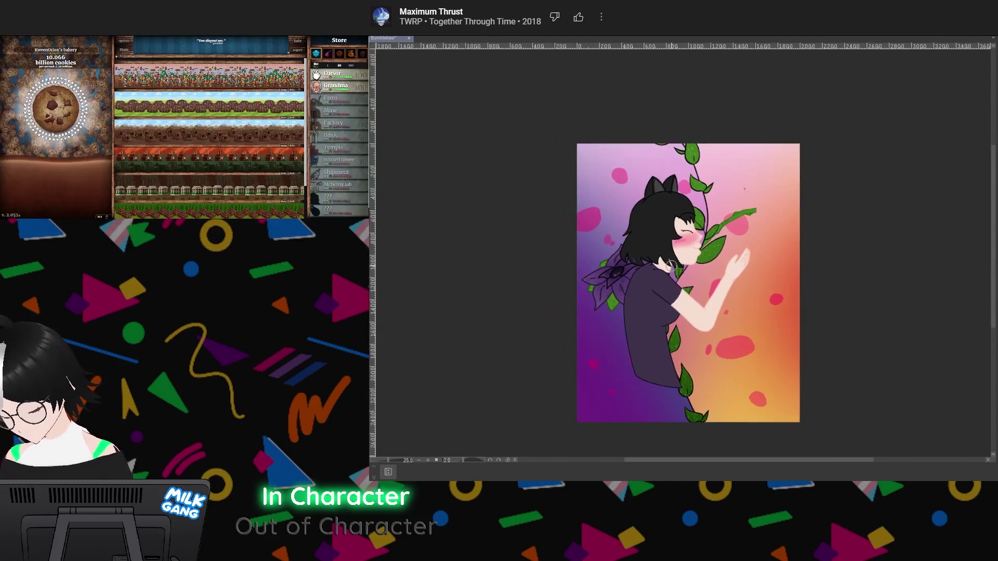
pyautogui.scroll(1, 684, 240)
pyautogui.scroll(1, 685, 237)
pyautogui.scroll(-1, 686, 236)
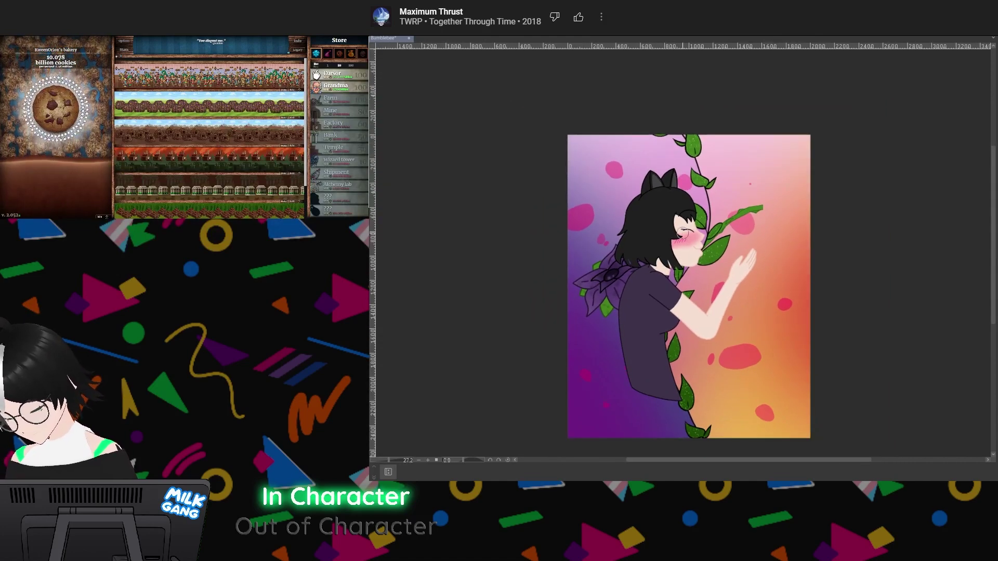
pyautogui.scroll(1, 685, 235)
pyautogui.scroll(1, 684, 236)
pyautogui.scroll(-2, 685, 235)
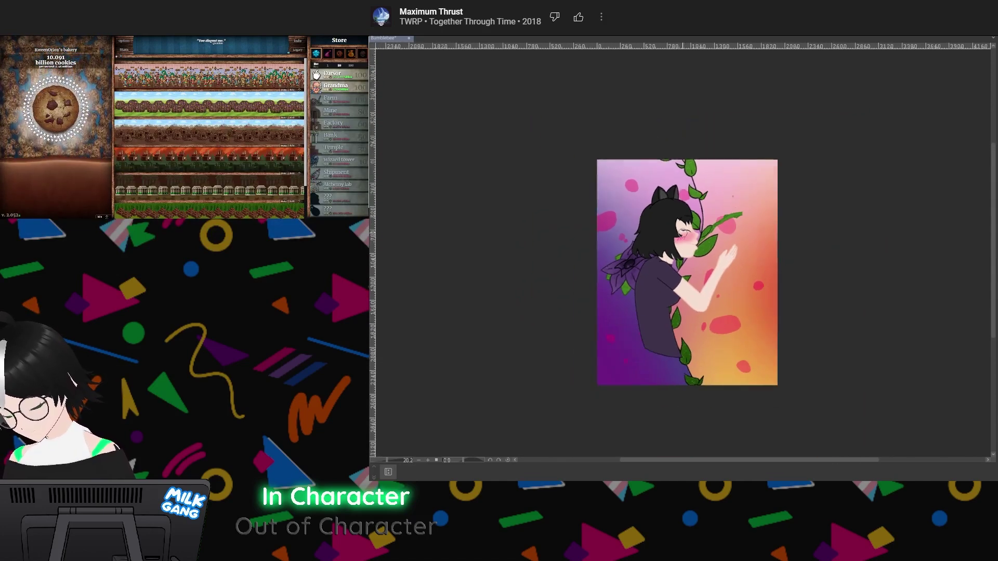
pyautogui.scroll(2, 684, 236)
pyautogui.scroll(1, 689, 251)
pyautogui.scroll(-2, 690, 252)
pyautogui.scroll(2, 689, 252)
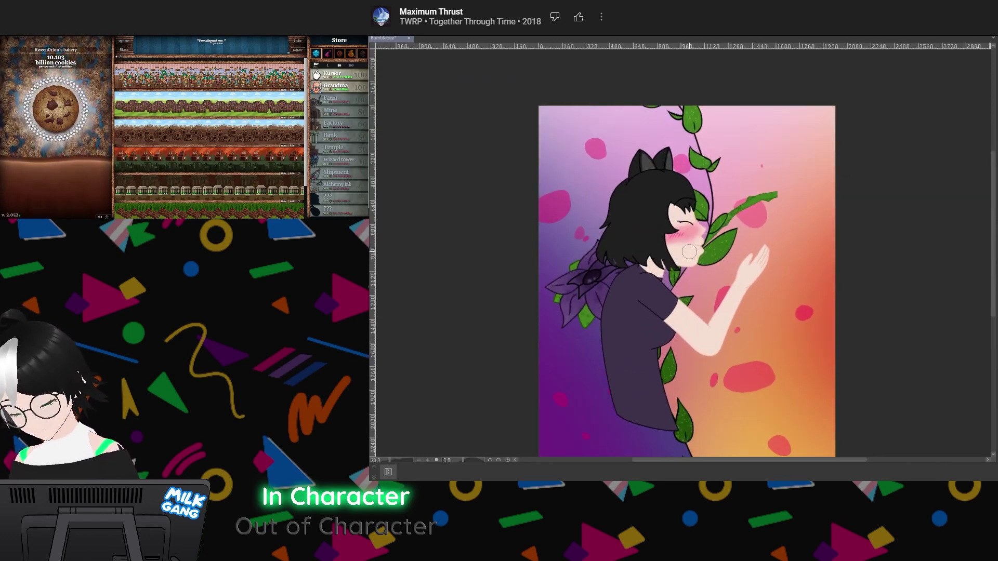
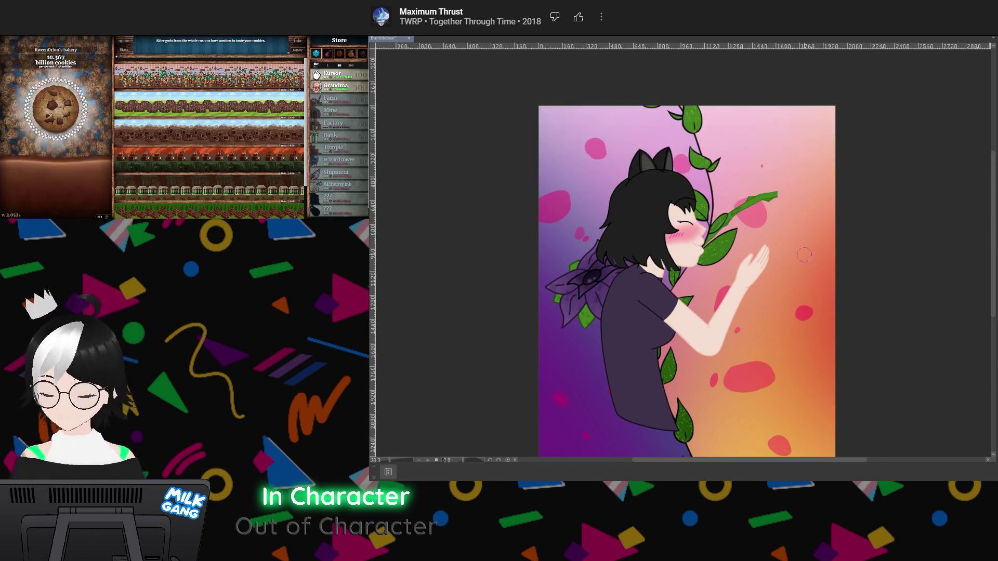
# With the coloured background hidden, select the area outside the shirt and invert the selection so that it covers the shirt
pyautogui.scroll(4, 670, 288)
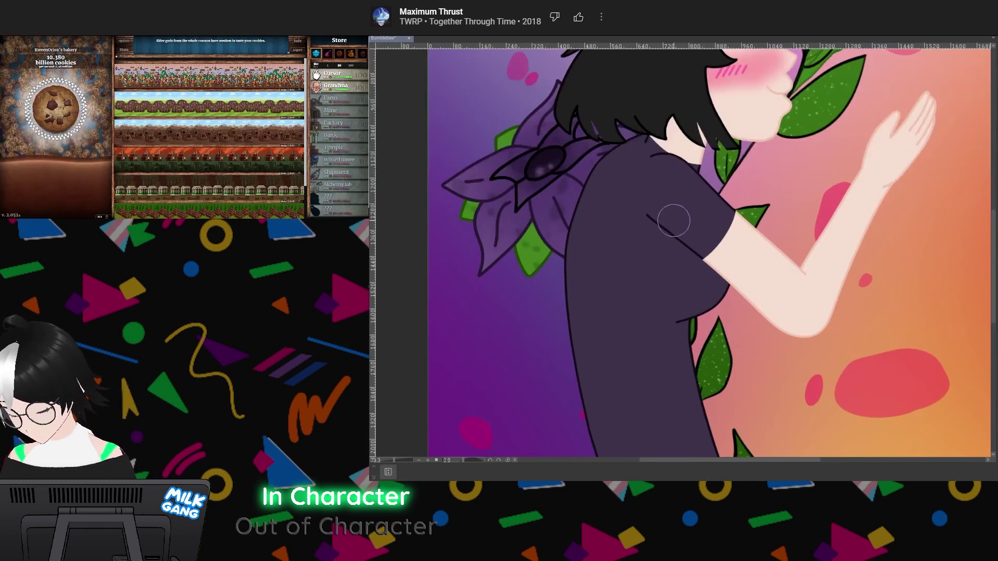
pyautogui.scroll(1, 674, 221)
pyautogui.scroll(-4, 669, 244)
pyautogui.scroll(4, 669, 251)
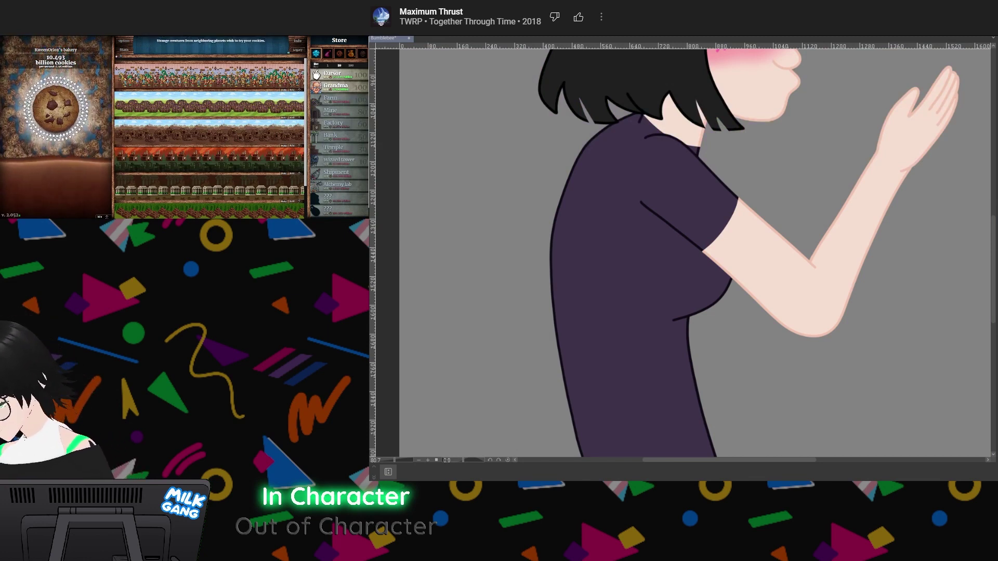
pyautogui.click(911, 298)
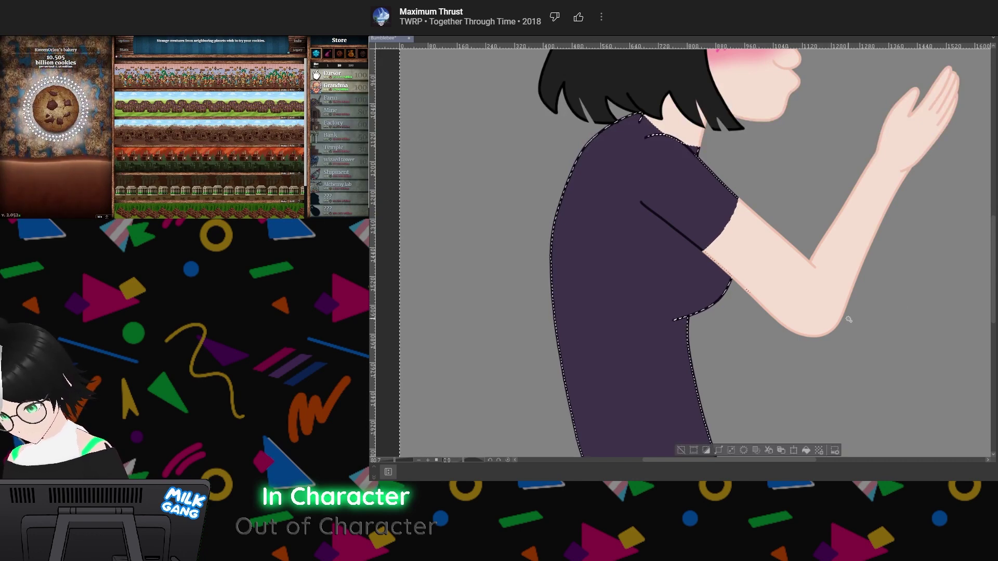
pyautogui.click(706, 448)
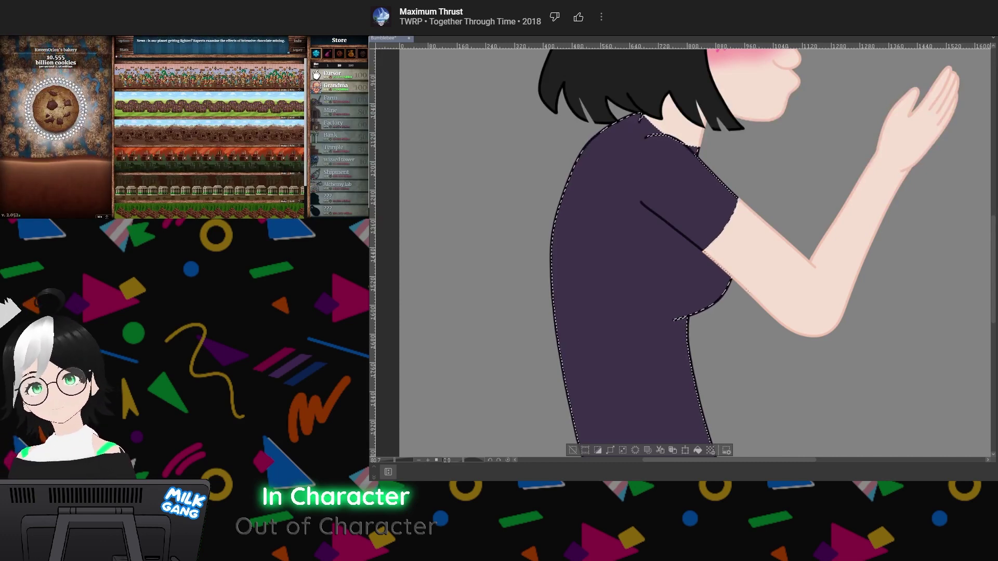
# Switch to the Cookie Clicker game and buy two upgrades from its store
pyautogui.click(316, 54)
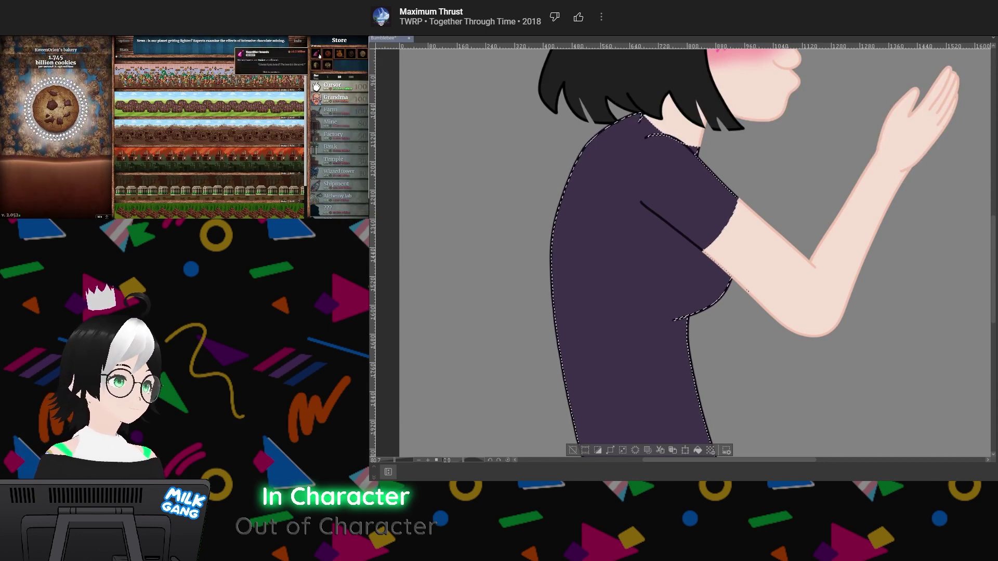
pyautogui.click(317, 54)
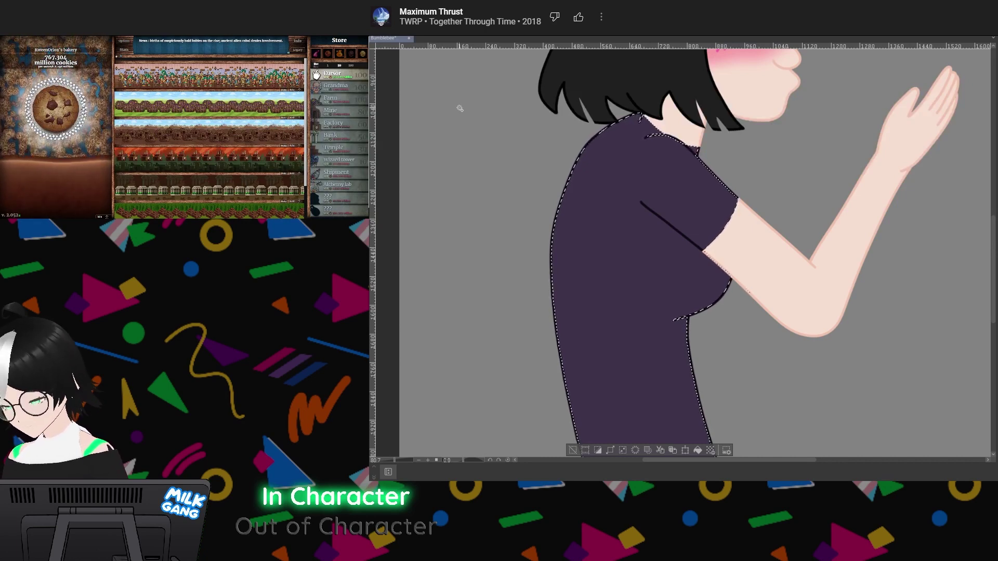
# Outline a closed white shape with jagged ends on the chest, just below the sleeve and upper arm
pyautogui.scroll(5, 735, 214)
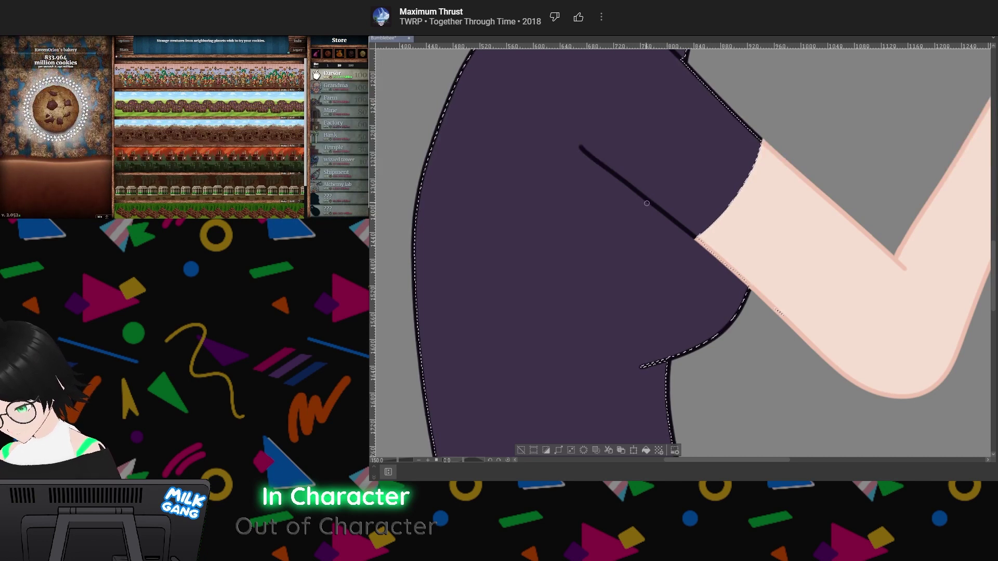
pyautogui.moveTo(646, 201)
pyautogui.mouseDown()
pyautogui.moveTo(636, 256)
pyautogui.moveTo(676, 265)
pyautogui.moveTo(721, 305)
pyautogui.mouseUp()
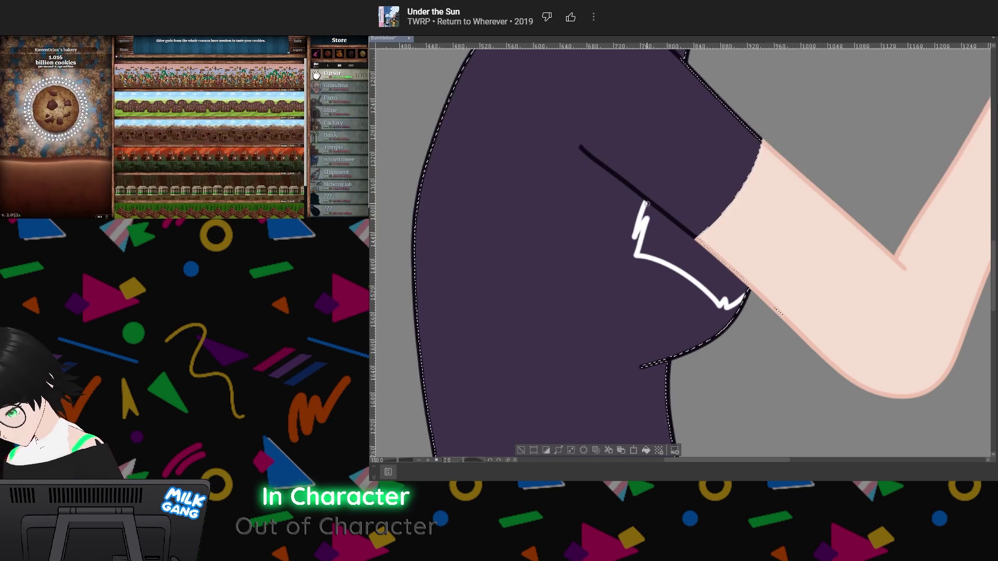
pyautogui.moveTo(659, 213); pyautogui.dragTo(734, 277)
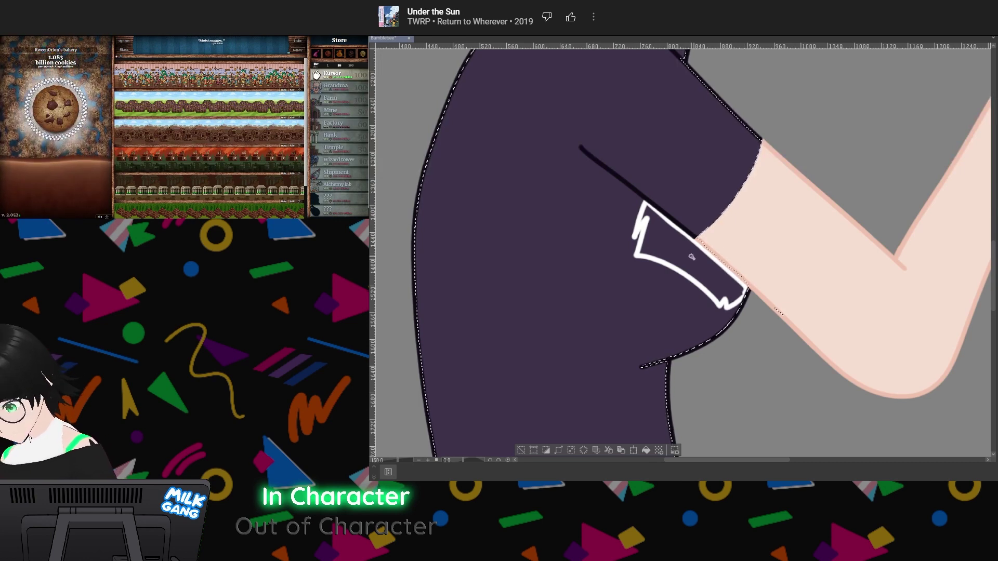
# Select the inside of the white chest outline, expand the selection, fill the shape with white, and deselect
pyautogui.hotkey('ctrl', 'd')
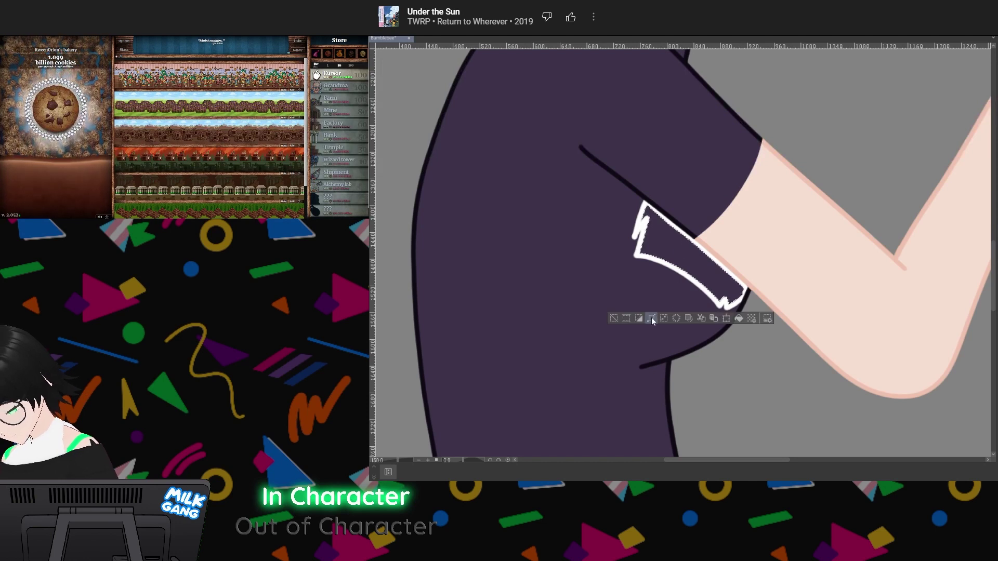
pyautogui.click(651, 317)
pyautogui.click(668, 261)
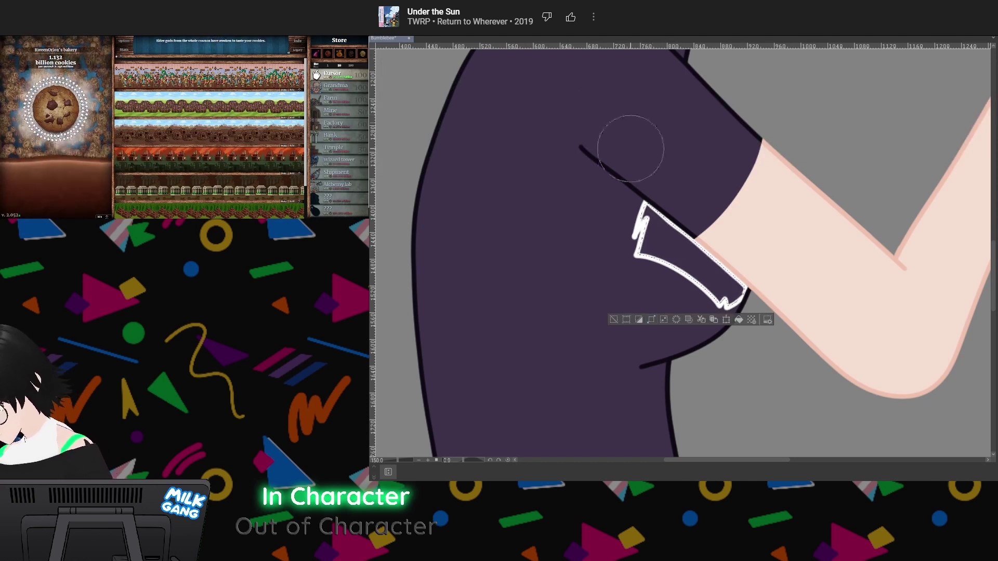
pyautogui.moveTo(630, 145)
pyautogui.mouseDown()
pyautogui.moveTo(638, 277)
pyautogui.moveTo(775, 257)
pyautogui.mouseUp()
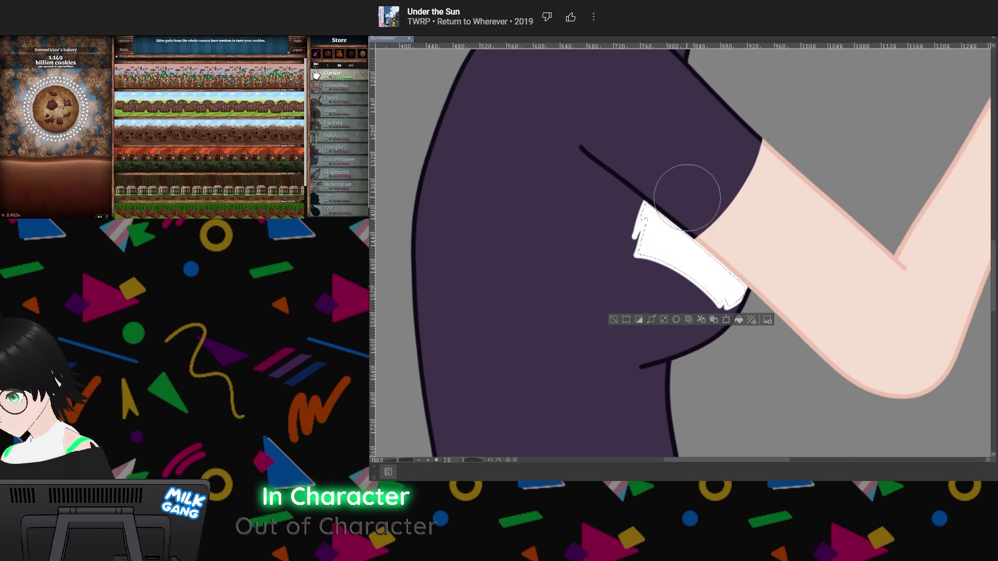
pyautogui.click(614, 321)
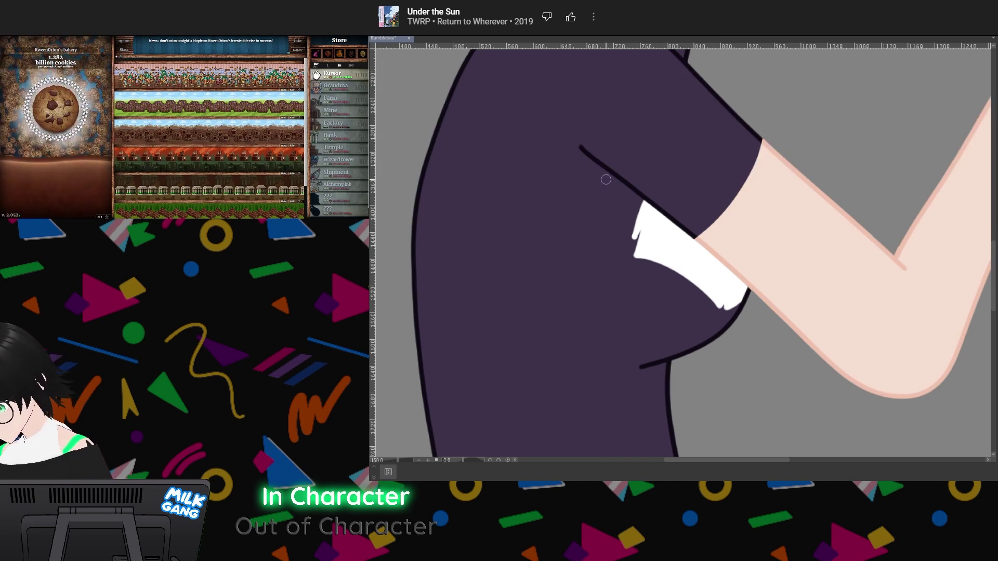
# Draw a thick white arc around the white chest shape, from the sleeve line to the front edge of the bust, replacing the first attempt
pyautogui.moveTo(605, 171)
pyautogui.mouseDown()
pyautogui.moveTo(593, 209)
pyautogui.moveTo(599, 270)
pyautogui.moveTo(663, 322)
pyautogui.moveTo(725, 324)
pyautogui.mouseUp()
pyautogui.hotkey('ctrl', 'z')
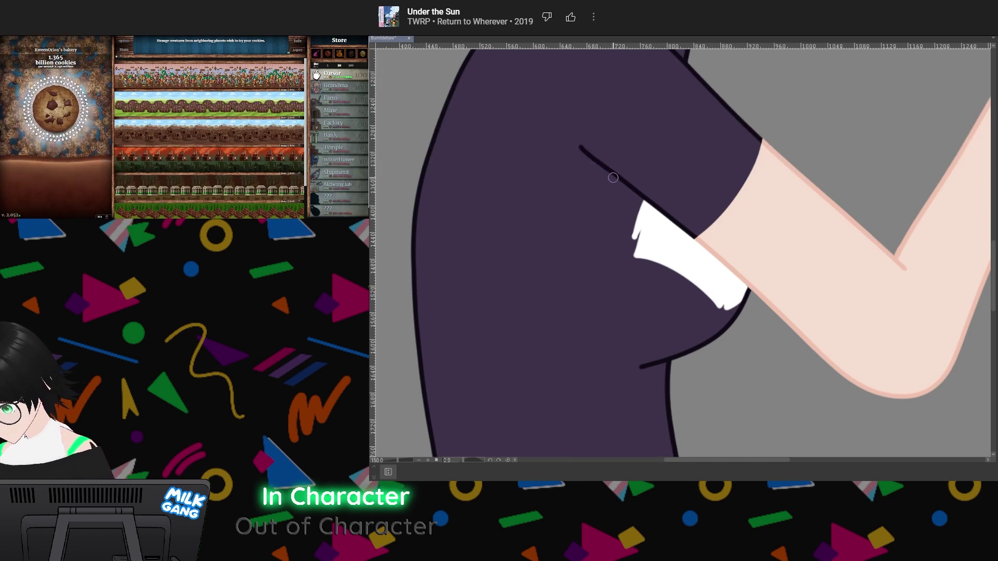
pyautogui.moveTo(617, 180)
pyautogui.mouseDown()
pyautogui.moveTo(607, 238)
pyautogui.moveTo(638, 294)
pyautogui.moveTo(684, 320)
pyautogui.moveTo(721, 324)
pyautogui.moveTo(735, 313)
pyautogui.mouseUp()
pyautogui.press('e')
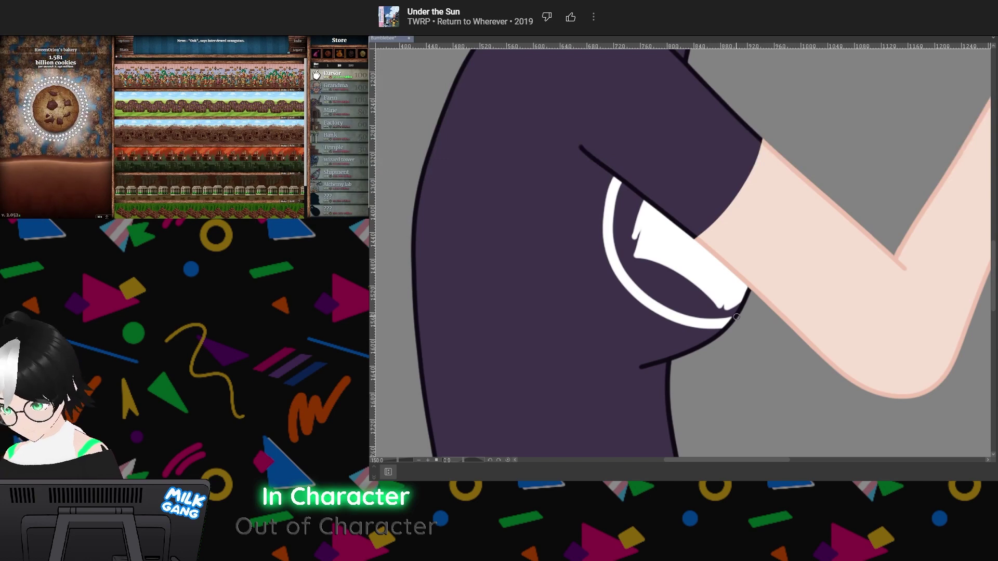
# Try textured brush strokes down the shirt from the collar area over the torso, and undo each one
pyautogui.scroll(-10, 737, 317)
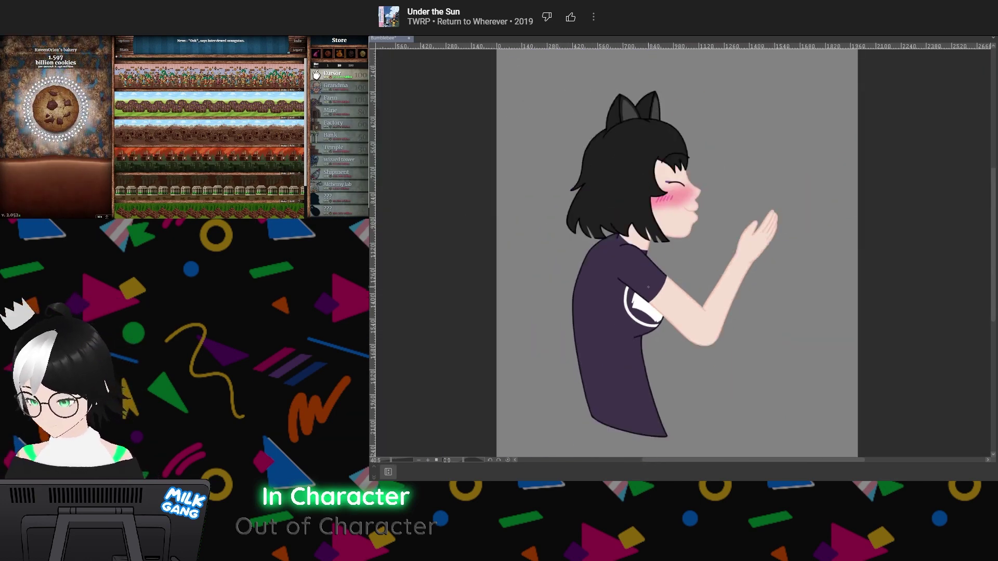
pyautogui.scroll(4, 640, 336)
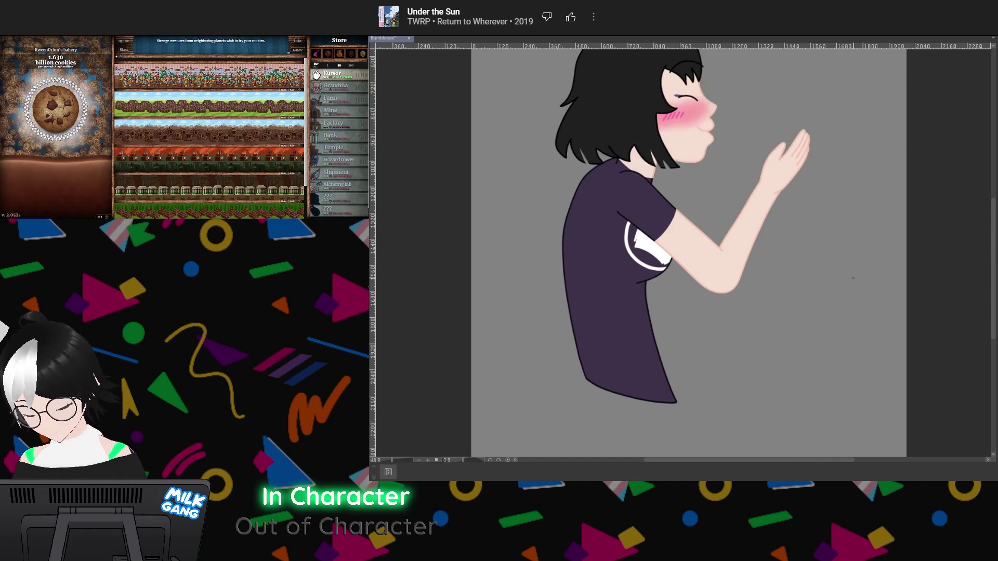
pyautogui.scroll(-2, 644, 281)
pyautogui.scroll(2, 644, 280)
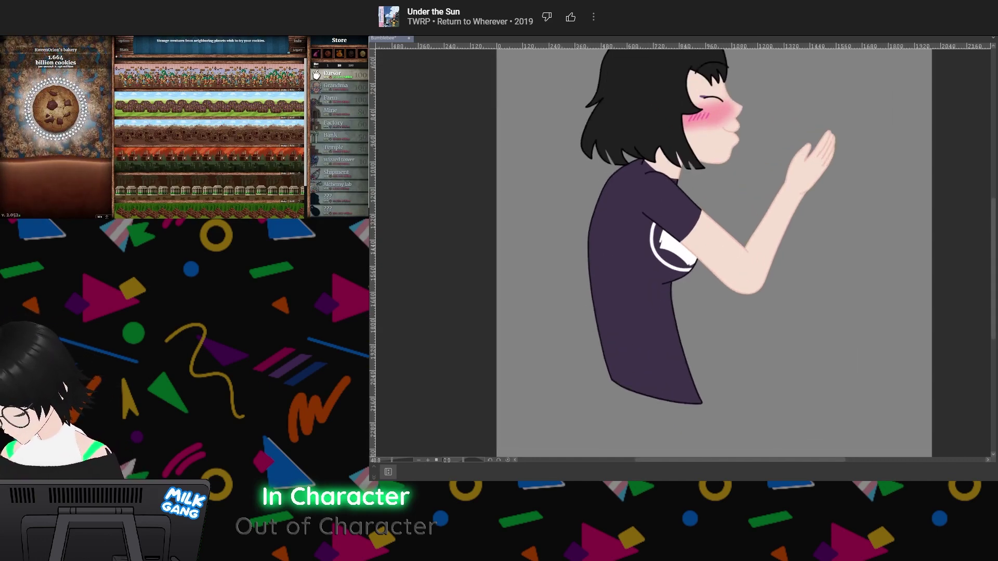
pyautogui.scroll(-3, 373, 105)
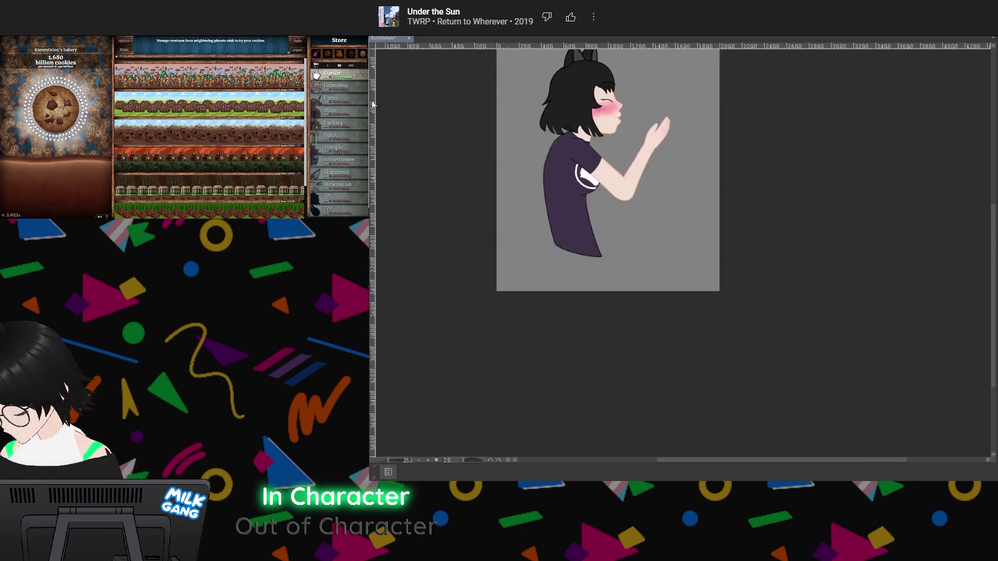
pyautogui.scroll(2, 632, 193)
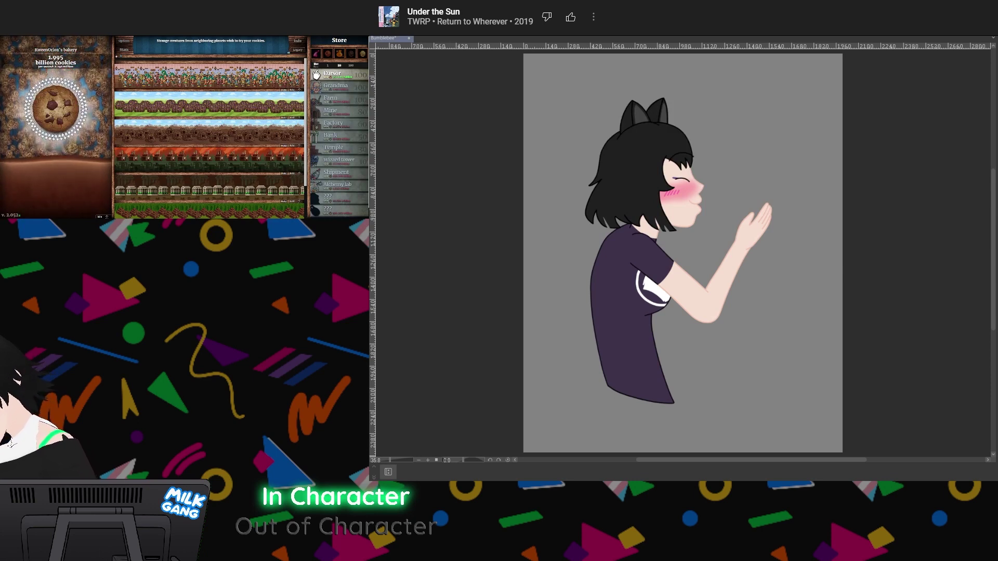
pyautogui.moveTo(648, 211)
pyautogui.mouseDown()
pyautogui.moveTo(581, 303)
pyautogui.moveTo(635, 289)
pyautogui.moveTo(662, 292)
pyautogui.mouseUp()
pyautogui.hotkey('ctrl', 'z')
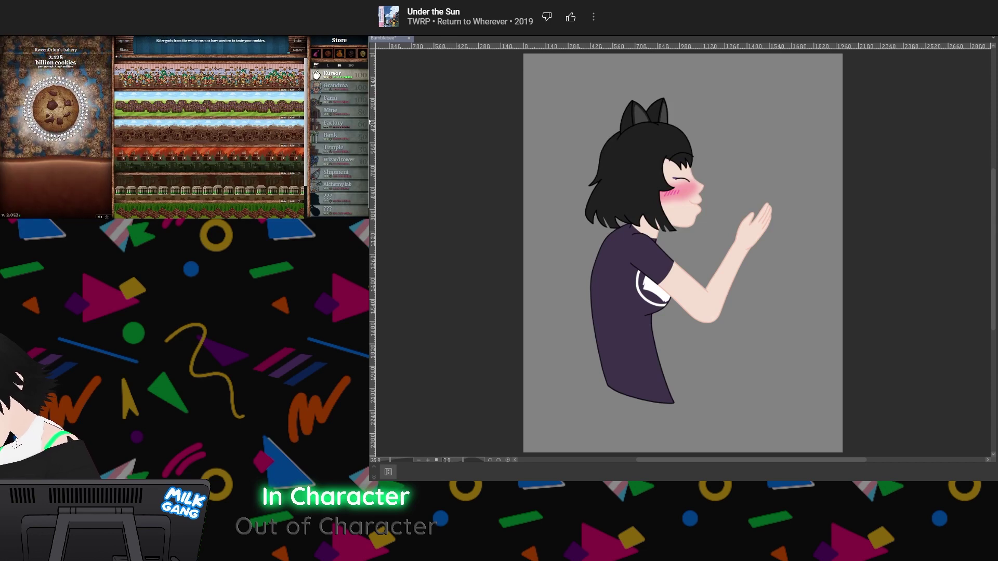
pyautogui.moveTo(625, 223)
pyautogui.mouseDown()
pyautogui.moveTo(629, 359)
pyautogui.moveTo(635, 337)
pyautogui.mouseUp()
pyautogui.hotkey('ctrl', 'z')
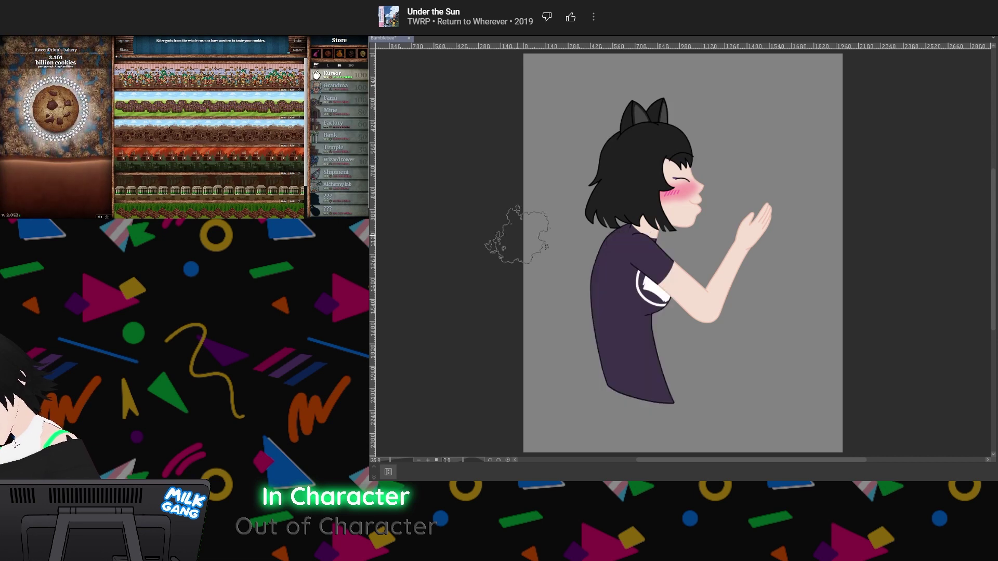
# Try two more dark textured brush strokes diagonally across the shirt's torso, undoing each one
pyautogui.moveTo(613, 245)
pyautogui.mouseDown()
pyautogui.moveTo(630, 331)
pyautogui.moveTo(653, 364)
pyautogui.mouseUp()
pyautogui.hotkey('ctrl', 'z')
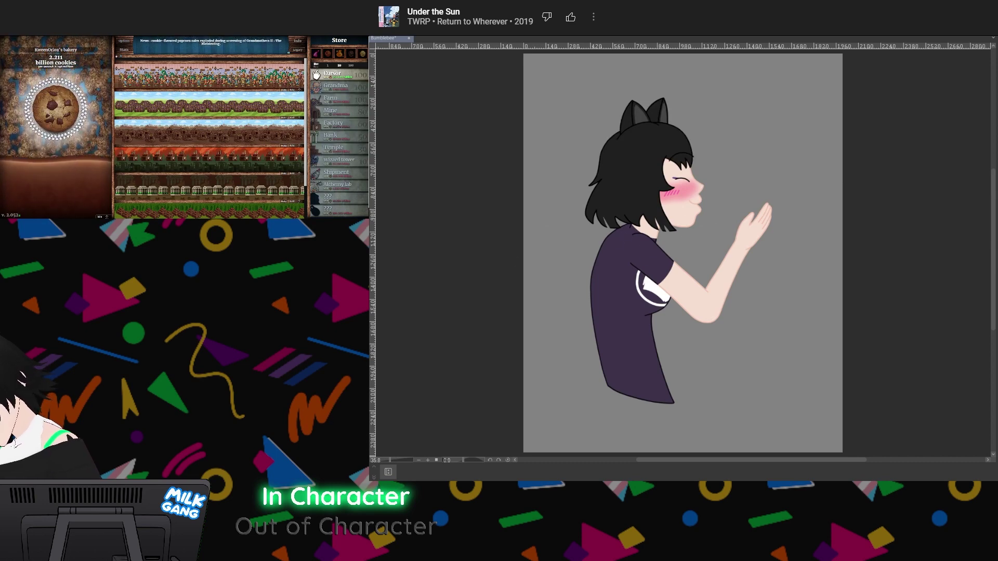
pyautogui.moveTo(608, 267)
pyautogui.mouseDown()
pyautogui.moveTo(639, 354)
pyautogui.moveTo(663, 361)
pyautogui.mouseUp()
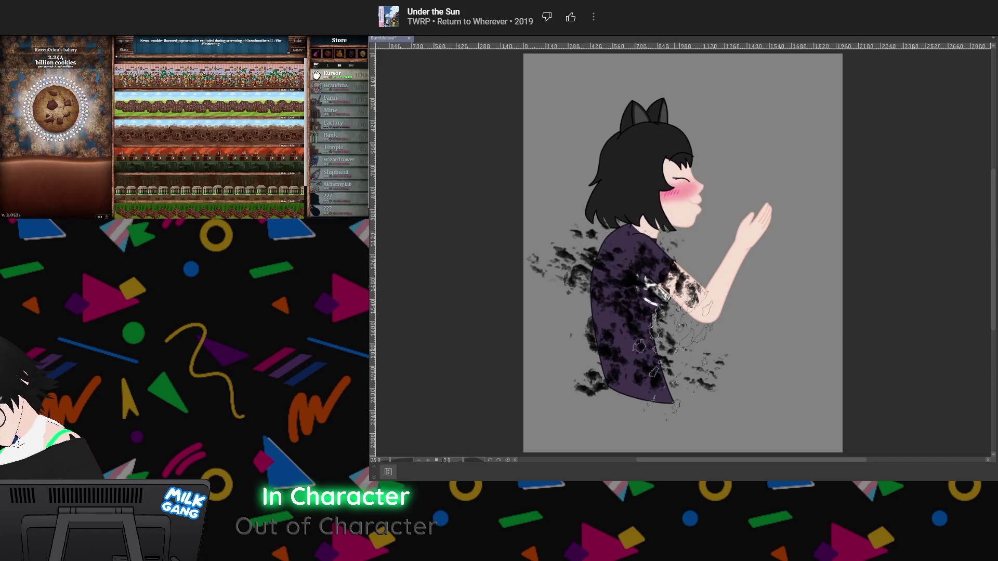
pyautogui.hotkey('ctrl', 'z')
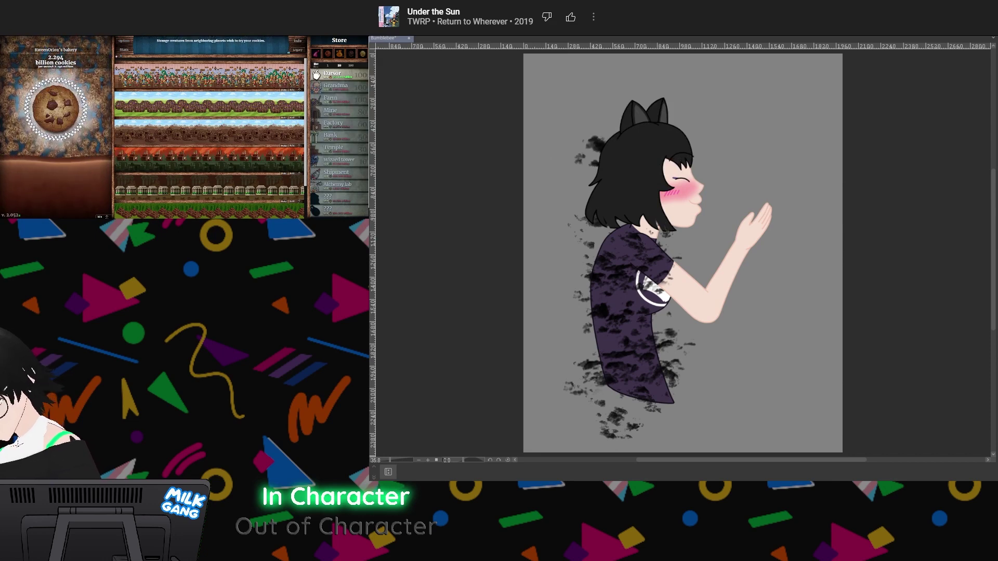
# Try a dark blotchy texture over the whole shirt, fading it to a faint opacity and limiting it to the shirt area
pyautogui.click(606, 341)
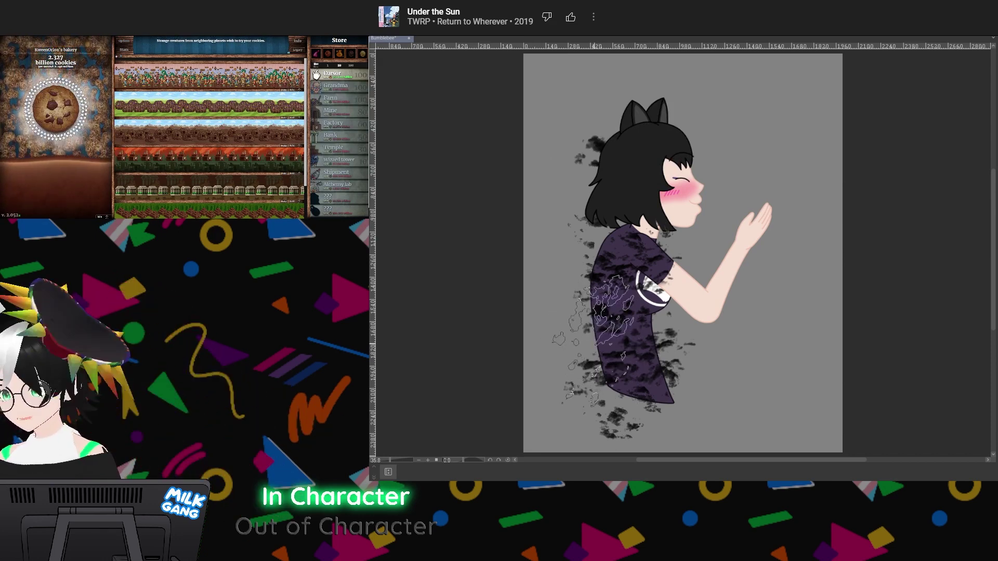
pyautogui.hotkey('ctrl', 'd')
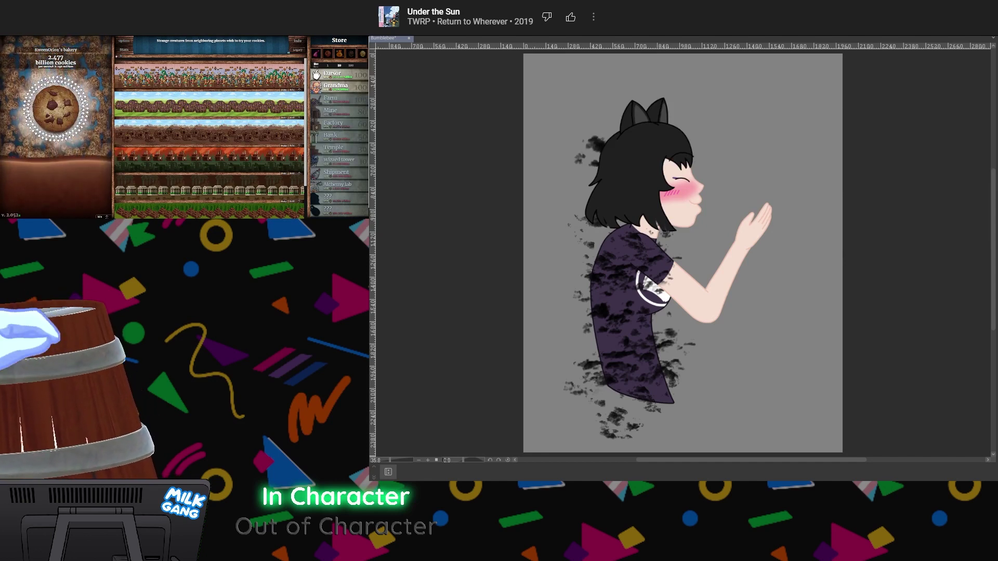
pyautogui.hotkey('alt', 'Delete')
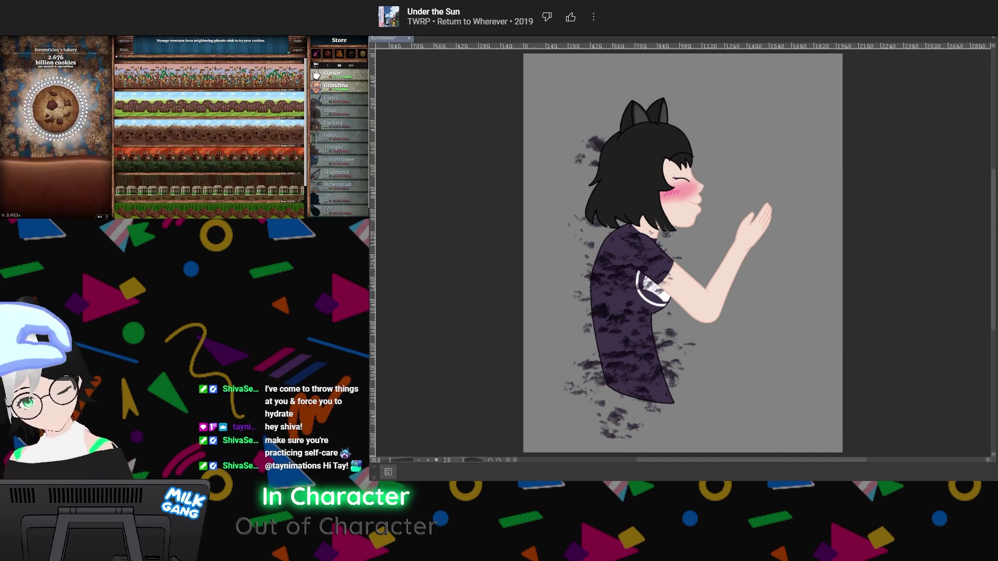
pyautogui.hotkey('ctrl', 'z')
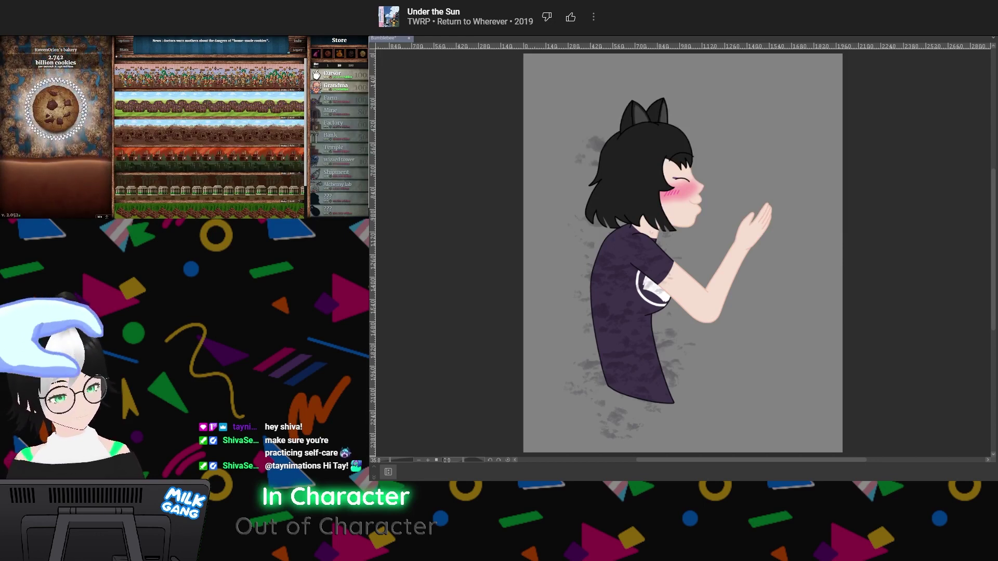
pyautogui.hotkey('ctrl', 'z')
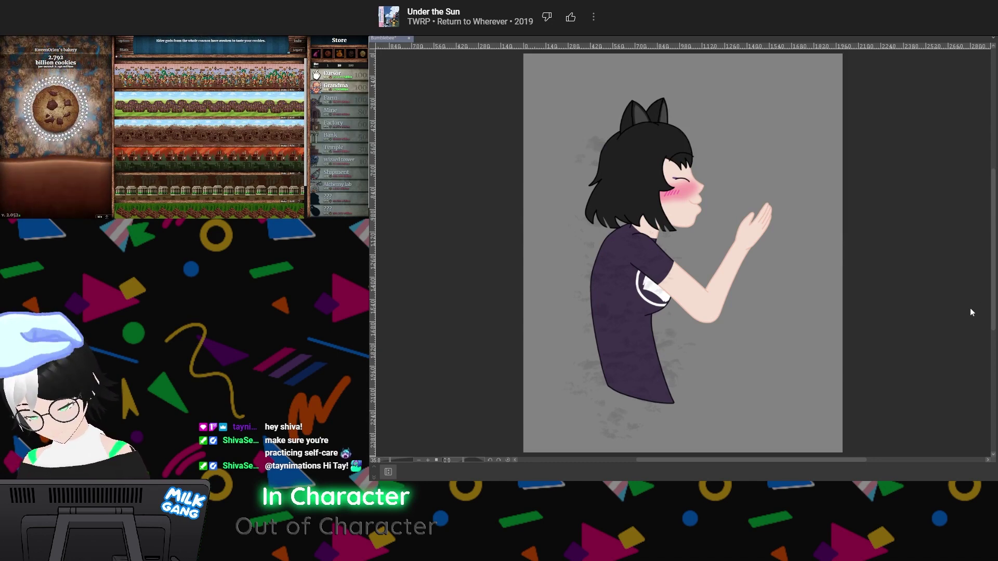
pyautogui.scroll(5, 696, 312)
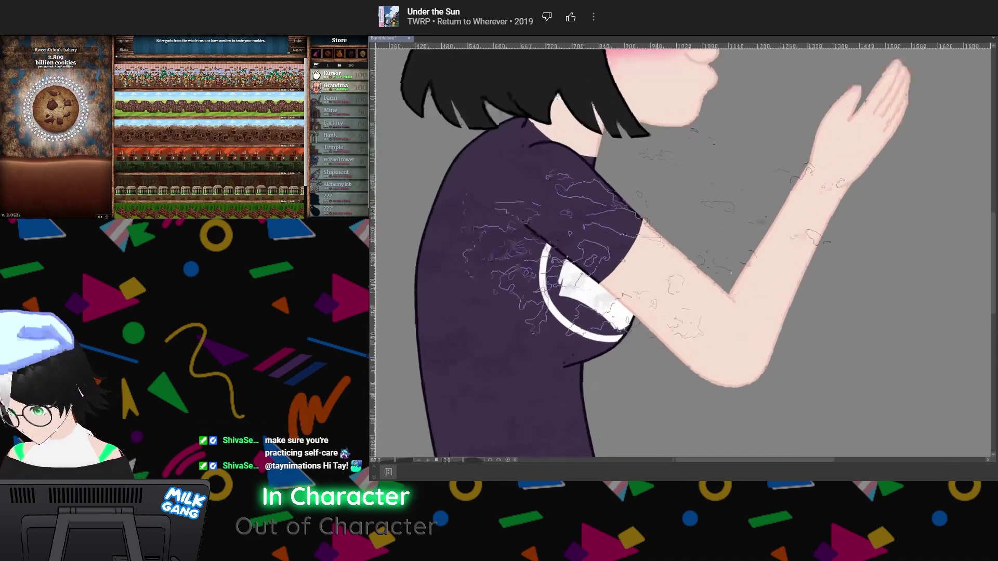
pyautogui.scroll(-5, 640, 267)
pyautogui.scroll(3, 639, 275)
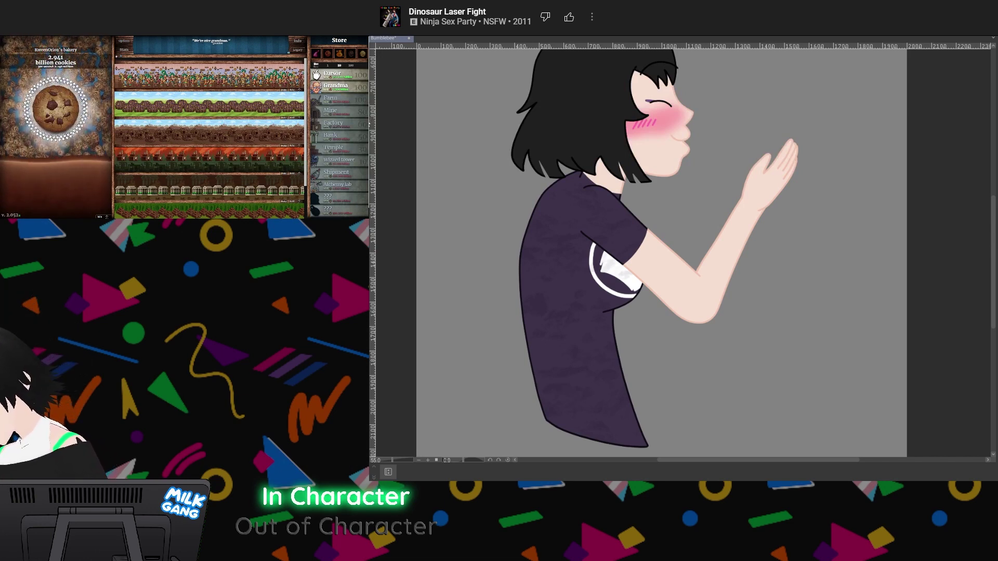
# Undo the faint blotchy texture on the shirt, along with a further test stroke across the upper torso
pyautogui.click(587, 234)
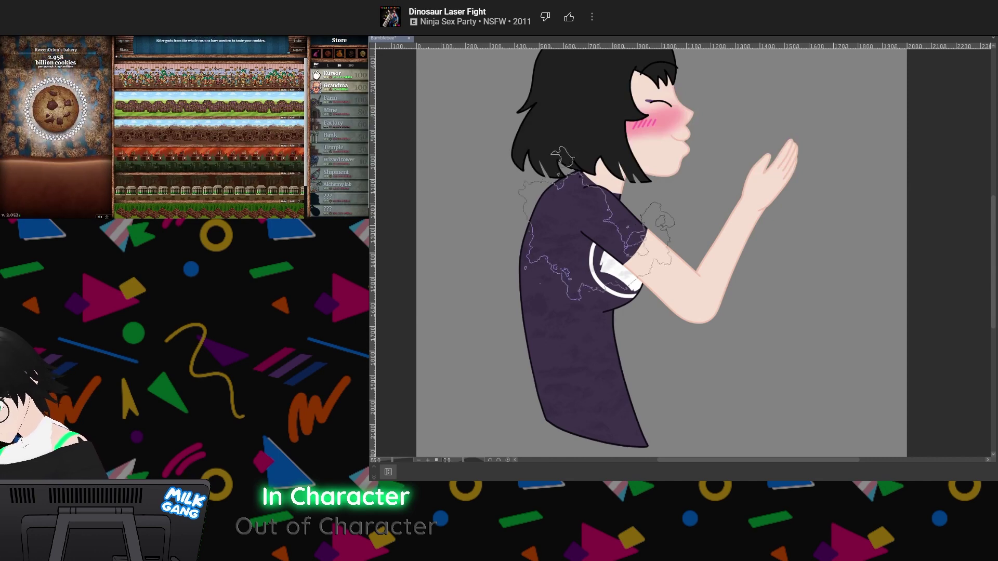
pyautogui.hotkey('ctrl', 'd')
pyautogui.hotkey('ctrl', 'z')
pyautogui.hotkey('ctrl', 'z')
pyautogui.hotkey('ctrl', 'z')
pyautogui.hotkey('ctrl', 'z')
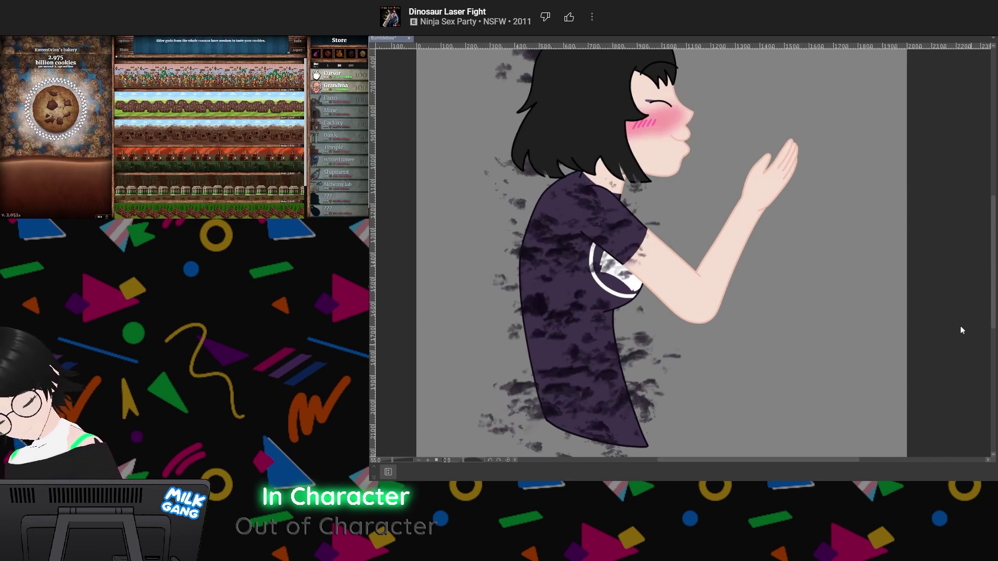
pyautogui.moveTo(541, 229)
pyautogui.mouseDown()
pyautogui.moveTo(595, 219)
pyautogui.moveTo(628, 279)
pyautogui.mouseUp()
pyautogui.hotkey('ctrl', 'z')
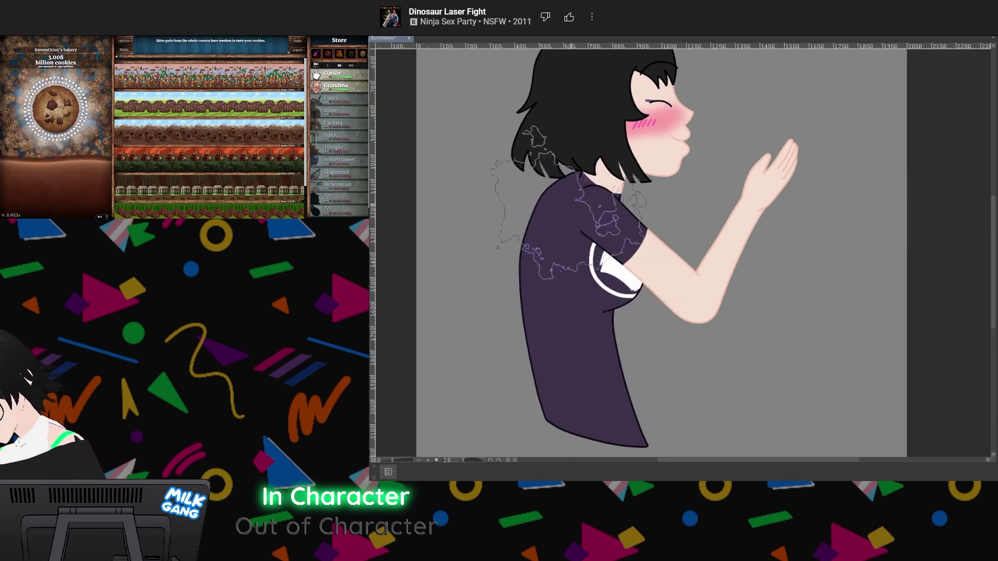
# Test a large textured brush, a thick rough-edged brush and a thin grainy brush down the shirt, undoing each stroke
pyautogui.moveTo(577, 227); pyautogui.dragTo(629, 392)
pyautogui.hotkey('ctrl', 'z')
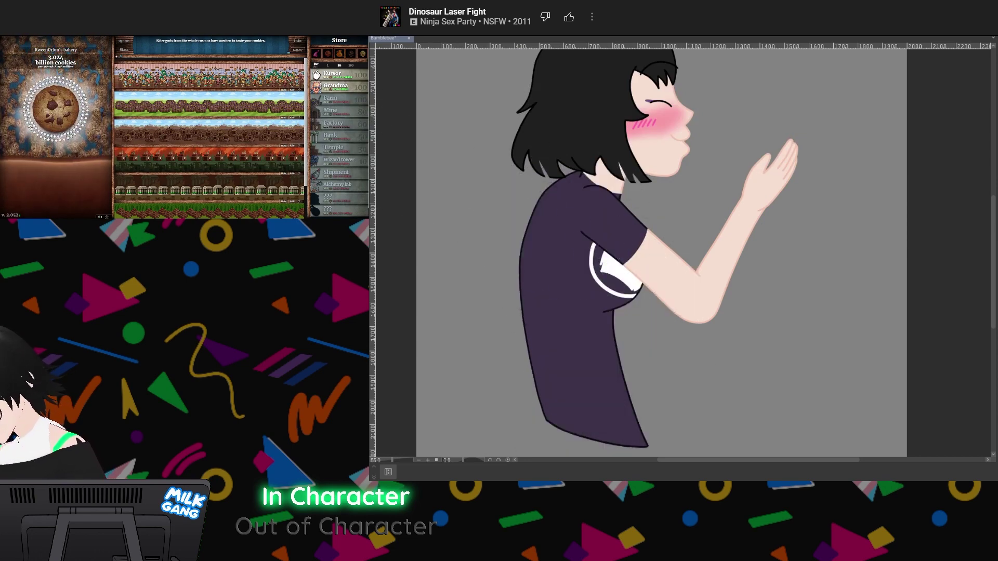
pyautogui.moveTo(552, 205); pyautogui.dragTo(618, 417)
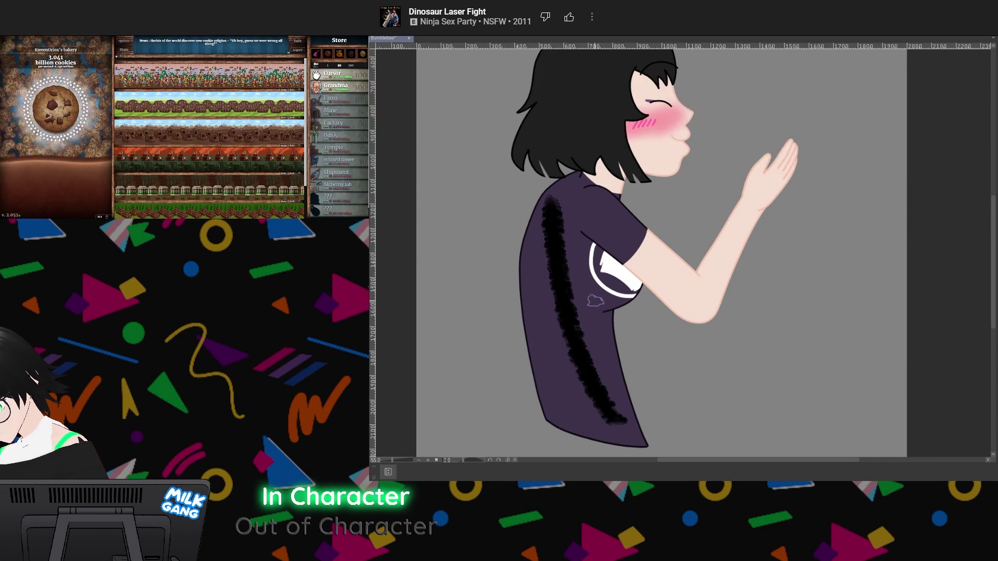
pyautogui.hotkey('ctrl', 'z')
pyautogui.moveTo(559, 183); pyautogui.dragTo(619, 421)
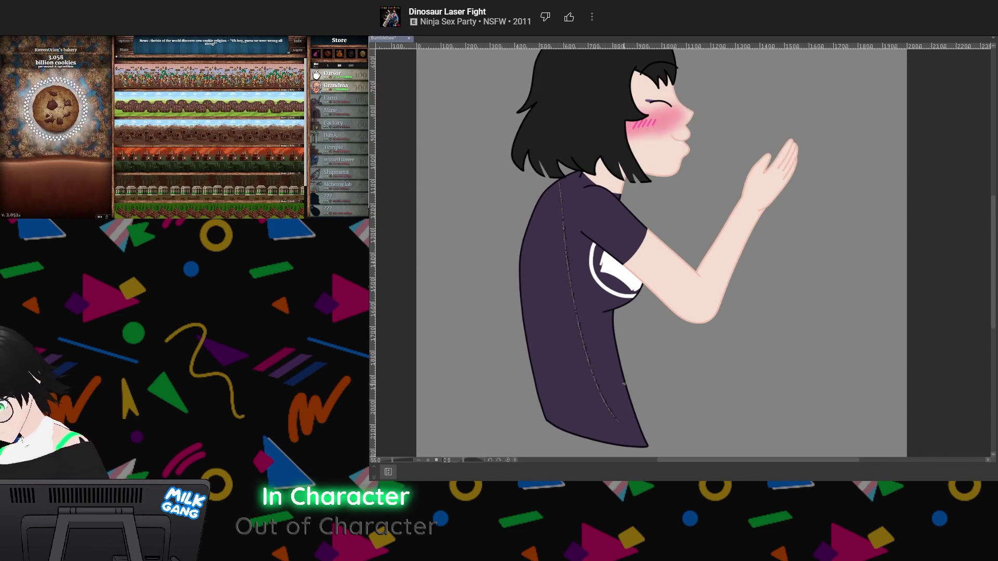
pyautogui.hotkey('ctrl', 'z')
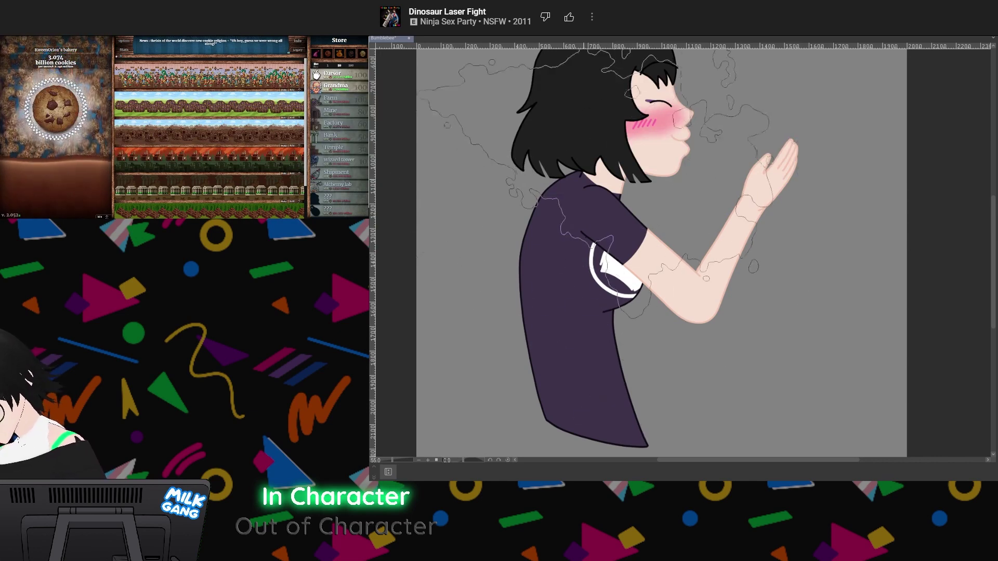
# Test two more irregular texture brushes on the torso beside the emblem, undoing each stroke
pyautogui.moveTo(605, 224); pyautogui.dragTo(567, 353)
pyautogui.hotkey('ctrl', 'z')
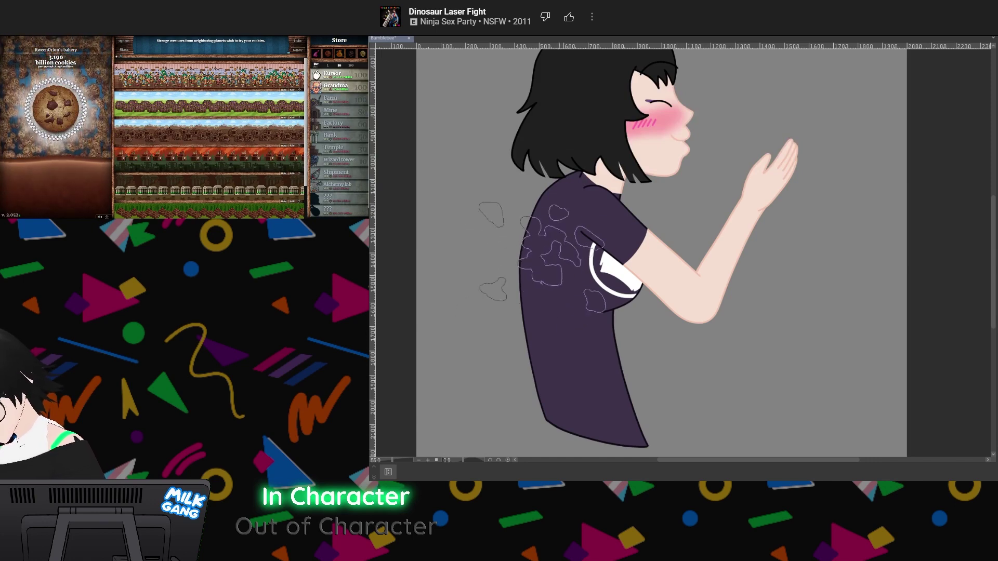
pyautogui.moveTo(551, 260)
pyautogui.mouseDown()
pyautogui.moveTo(533, 234)
pyautogui.moveTo(619, 314)
pyautogui.moveTo(583, 353)
pyautogui.moveTo(589, 375)
pyautogui.mouseUp()
pyautogui.hotkey('ctrl', 'z')
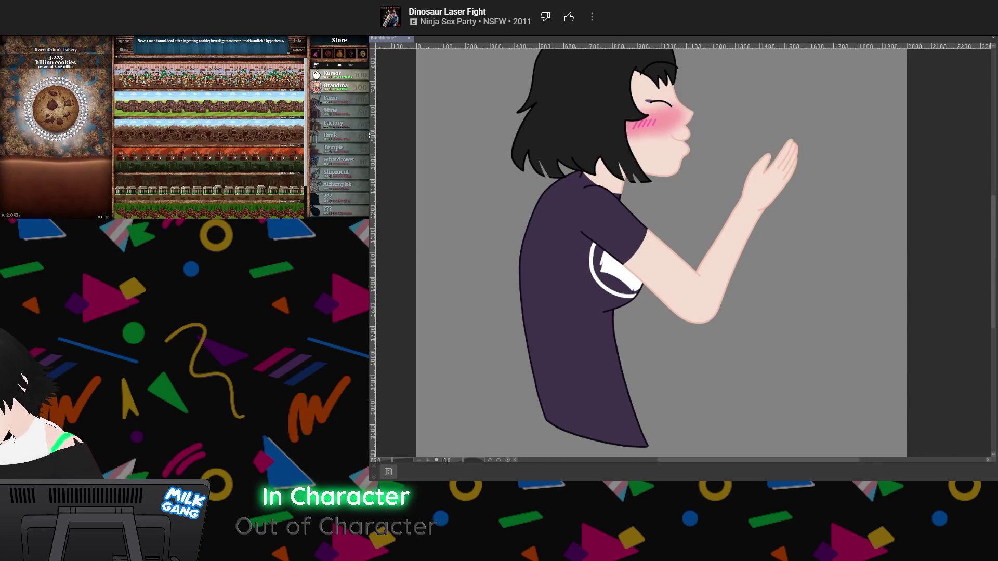
# Test spatter brushes over the shirt with large, small and very wide brush sizes, undoing each attempt
pyautogui.moveTo(568, 157)
pyautogui.mouseDown()
pyautogui.moveTo(492, 292)
pyautogui.moveTo(507, 351)
pyautogui.moveTo(583, 423)
pyautogui.moveTo(639, 374)
pyautogui.moveTo(611, 361)
pyautogui.moveTo(568, 292)
pyautogui.moveTo(634, 354)
pyautogui.mouseUp()
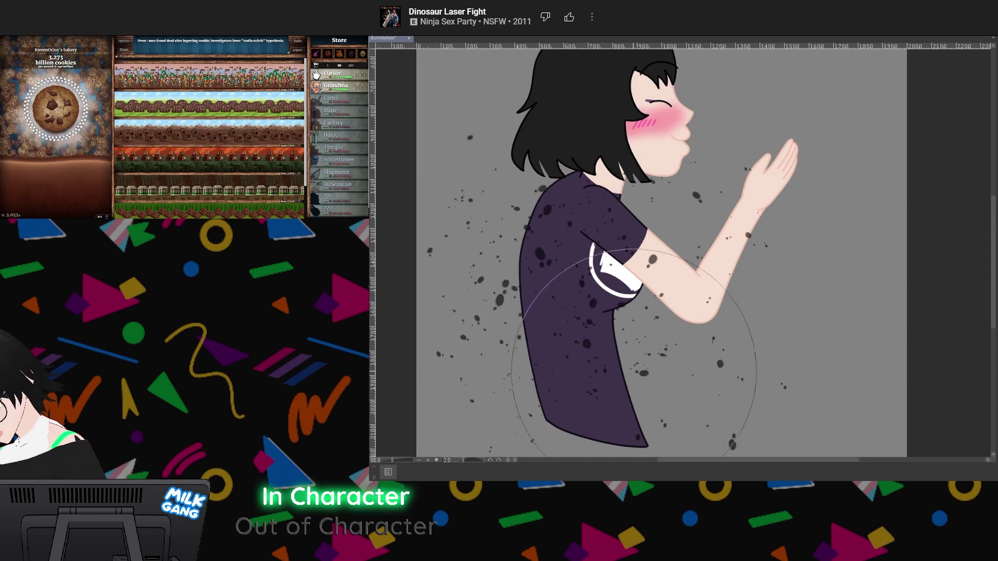
pyautogui.hotkey('ctrl', 'z')
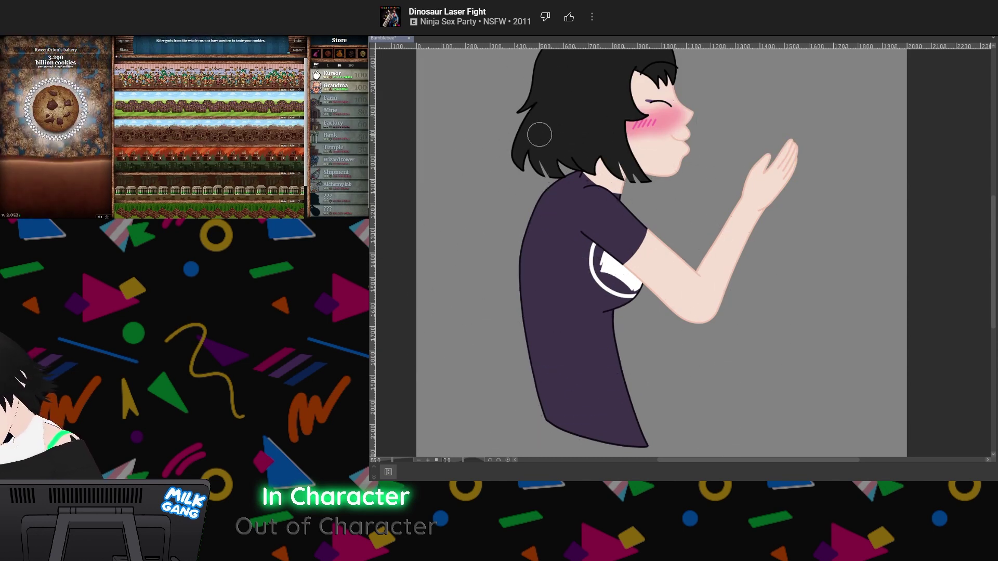
pyautogui.moveTo(577, 270); pyautogui.dragTo(713, 383)
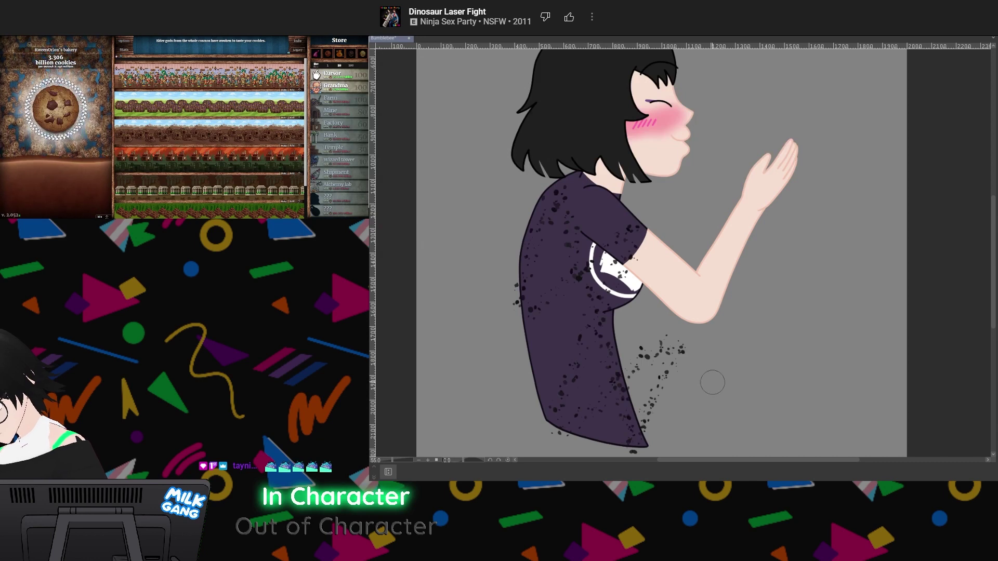
pyautogui.hotkey('ctrl', 'z')
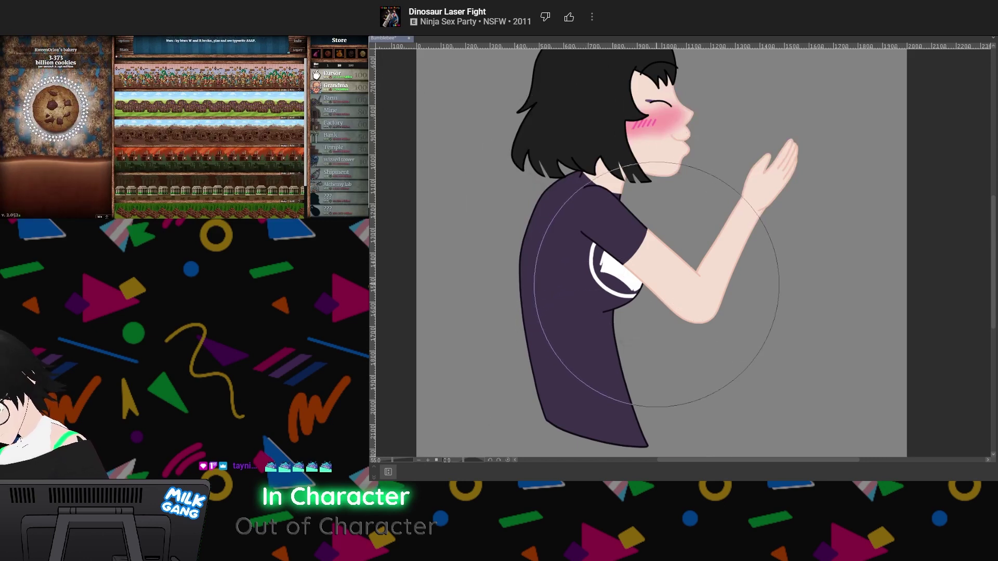
pyautogui.click(595, 343)
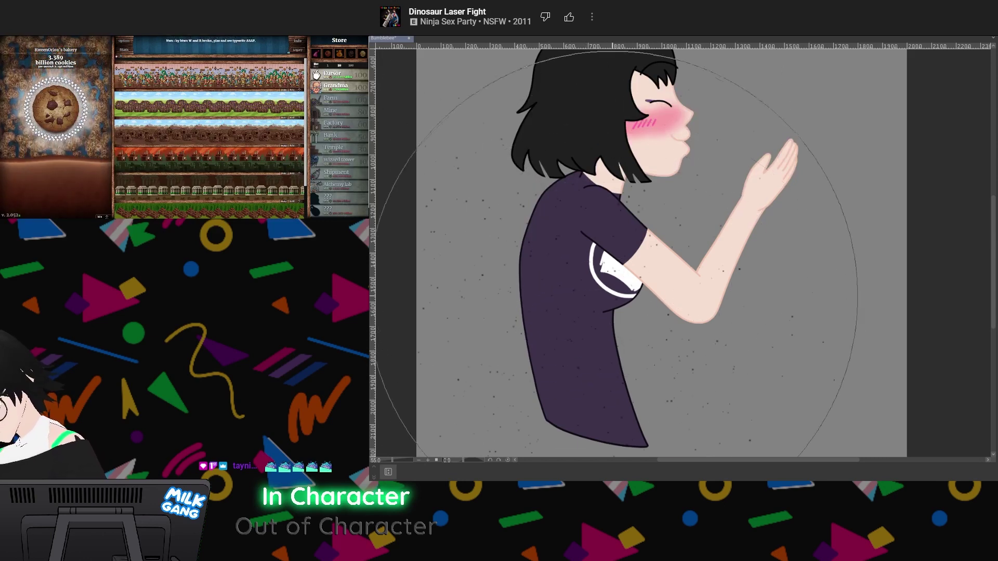
pyautogui.hotkey('ctrl', 'z')
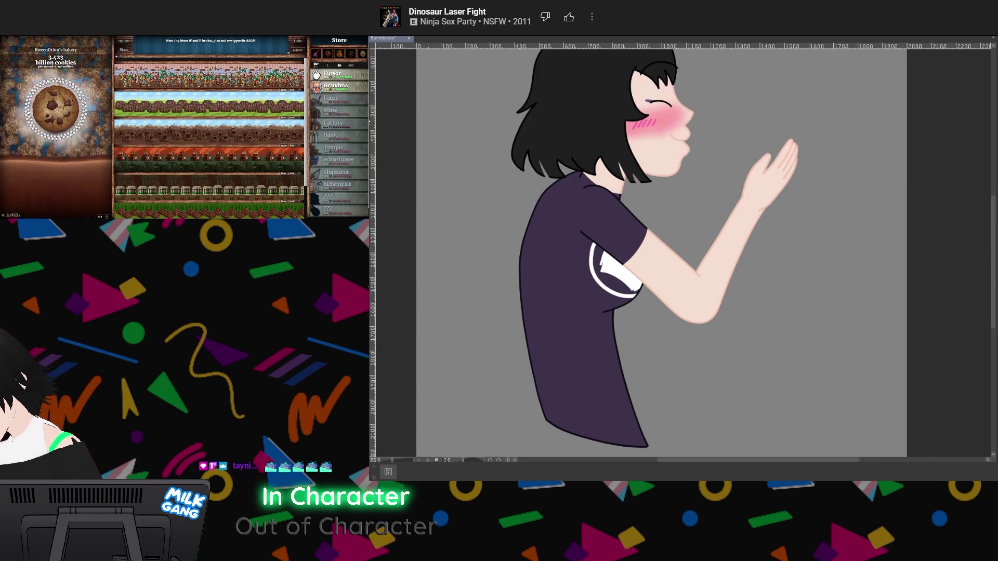
# Test a dense smoky cloud brush and a patchy blotch brush over the shirt, undoing both
pyautogui.click(597, 312)
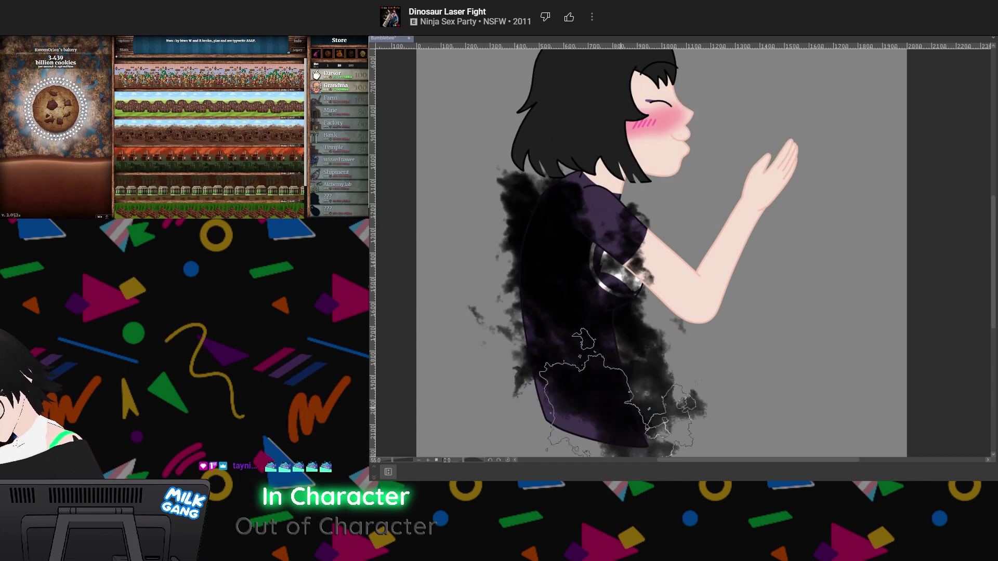
pyautogui.hotkey('ctrl', 'z')
pyautogui.moveTo(525, 219)
pyautogui.mouseDown()
pyautogui.moveTo(571, 322)
pyautogui.moveTo(642, 382)
pyautogui.mouseUp()
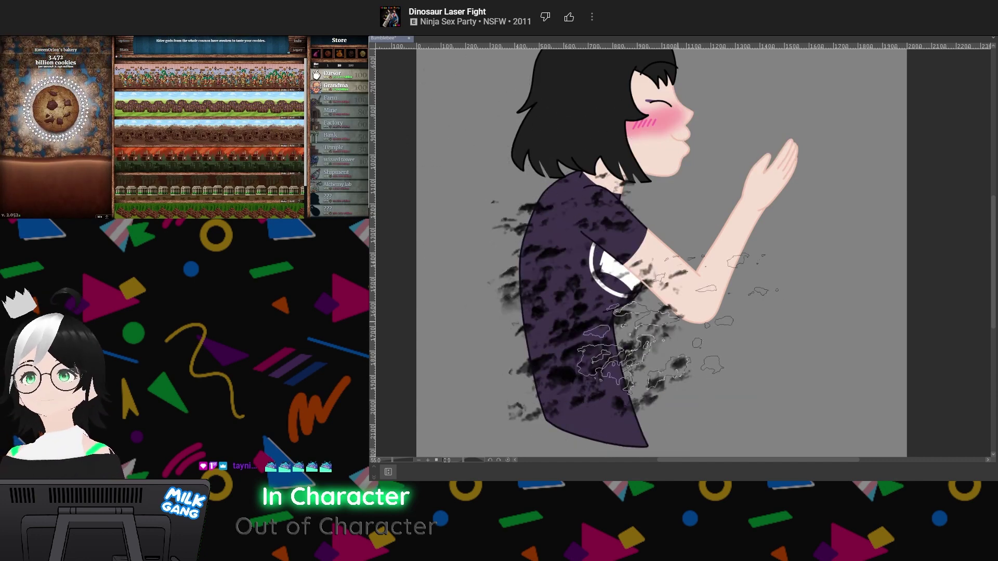
pyautogui.hotkey('ctrl', 'z')
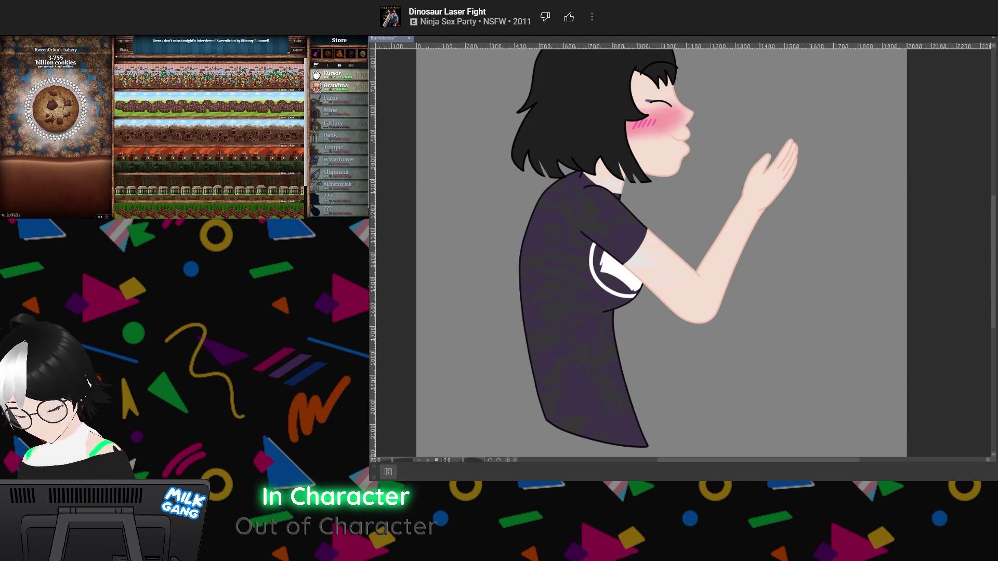
# Cover the shirt with a semi-transparent dark blotchy texture and limit it to the shirt area
pyautogui.press('Down')
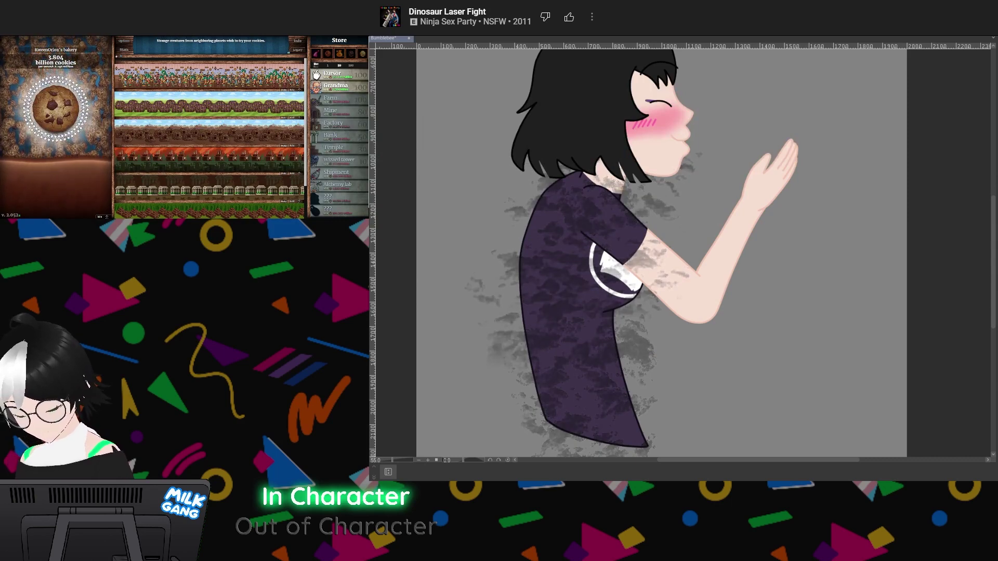
pyautogui.hotkey('ctrl', 'z')
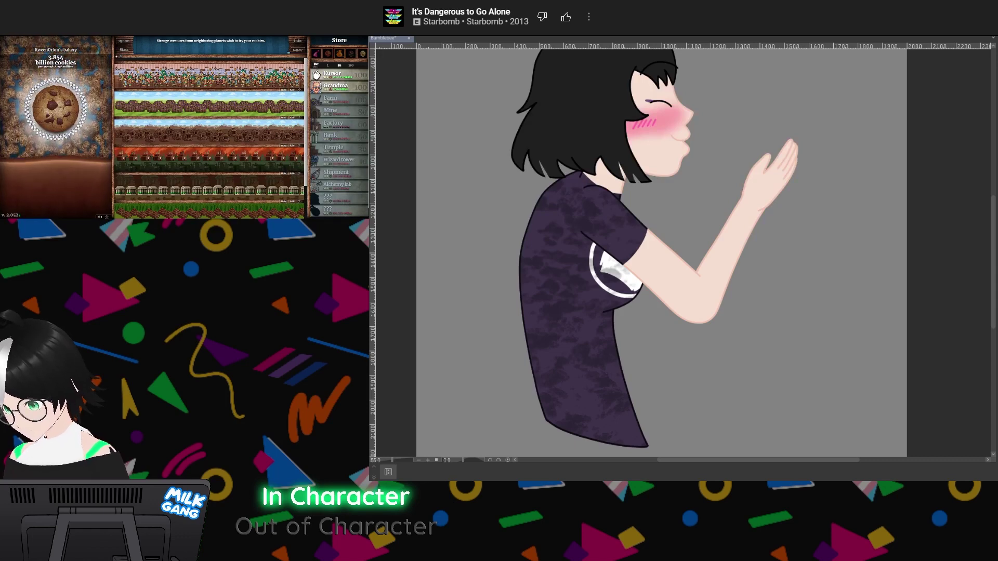
pyautogui.hotkey('ctrl', 'y')
# Select the white ring and inner shape of the chest emblem
pyautogui.scroll(4, 707, 239)
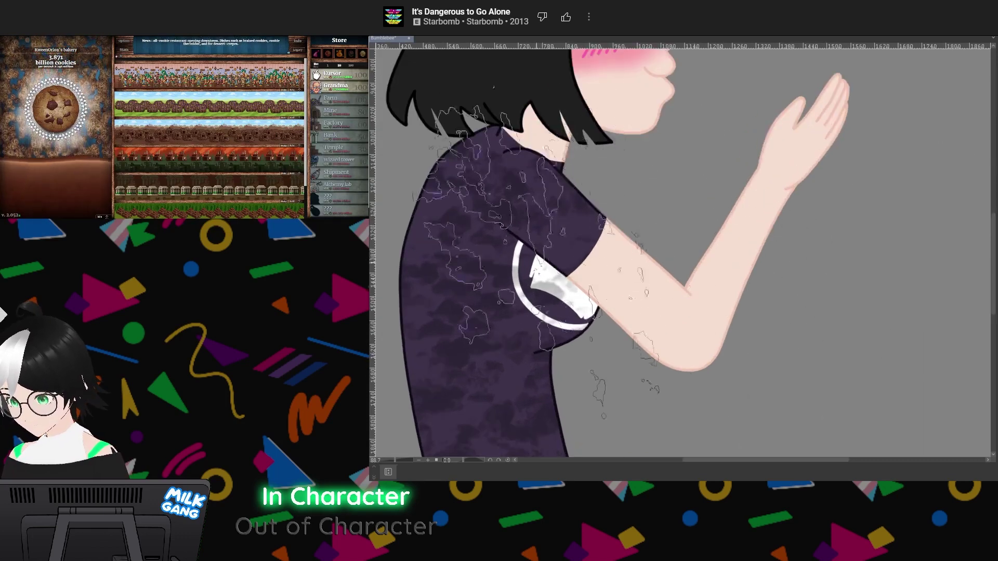
pyautogui.scroll(4, 681, 249)
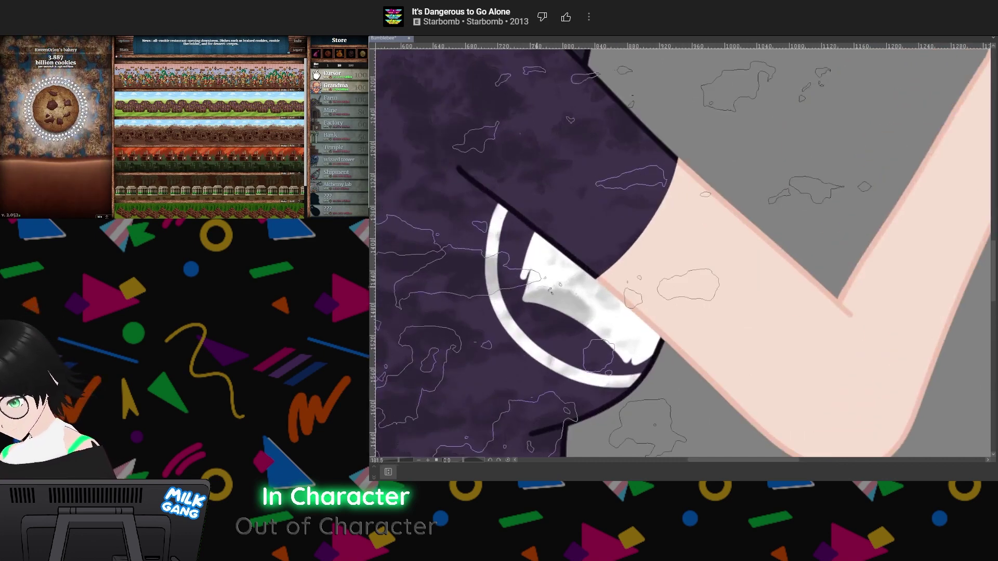
pyautogui.hotkey('ctrl', 'y')
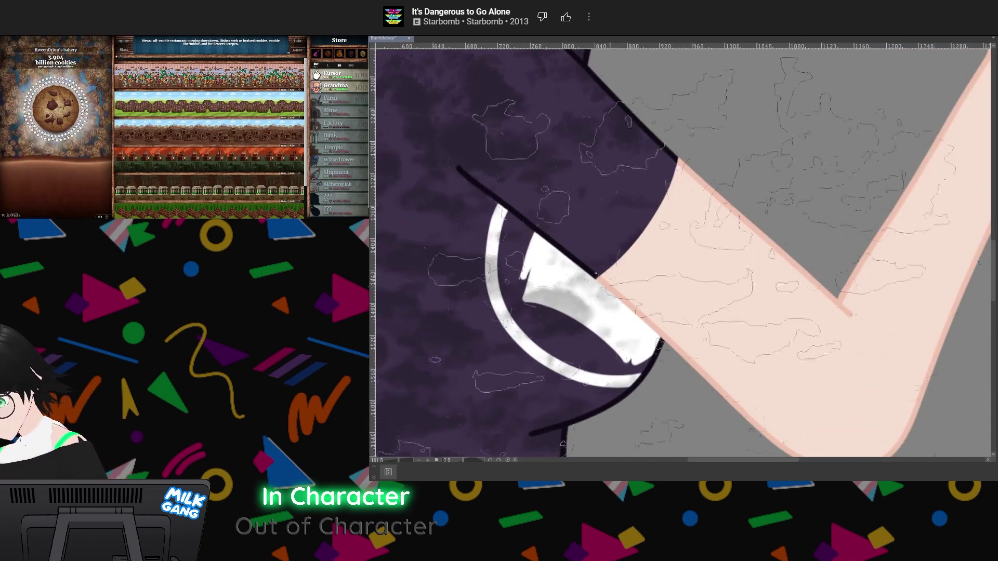
pyautogui.hotkey('ctrl', 'y')
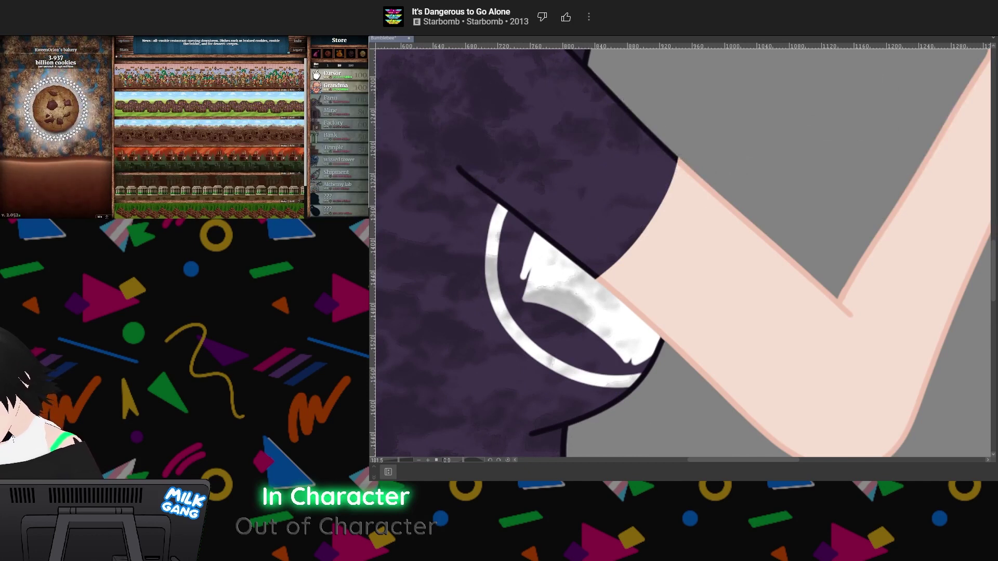
pyautogui.click(571, 372)
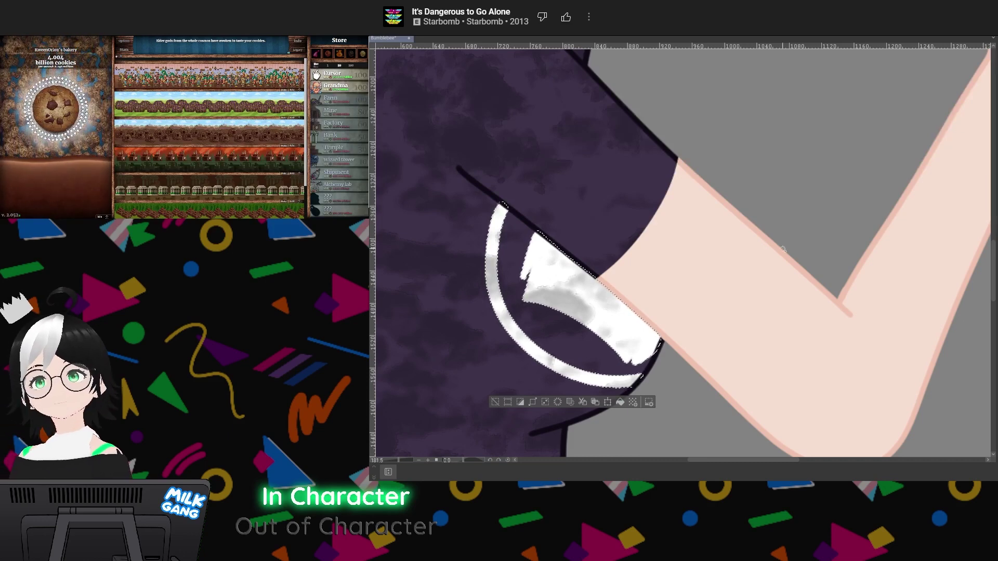
# Examine the blotchy texture on the selected emblem and across the whole shirt
pyautogui.scroll(-6, 628, 222)
pyautogui.scroll(3, 595, 204)
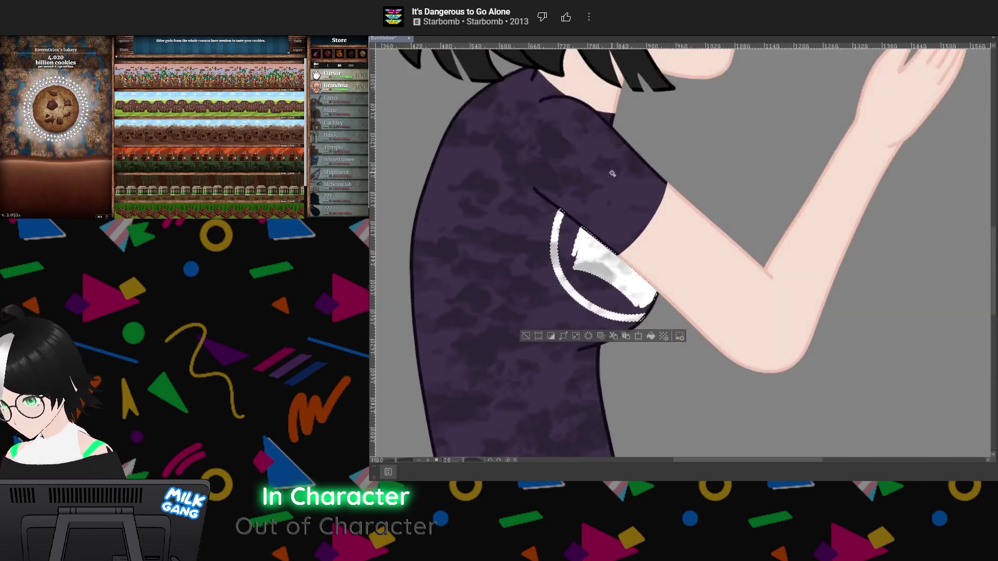
pyautogui.scroll(-2, 613, 174)
pyautogui.scroll(3, 612, 177)
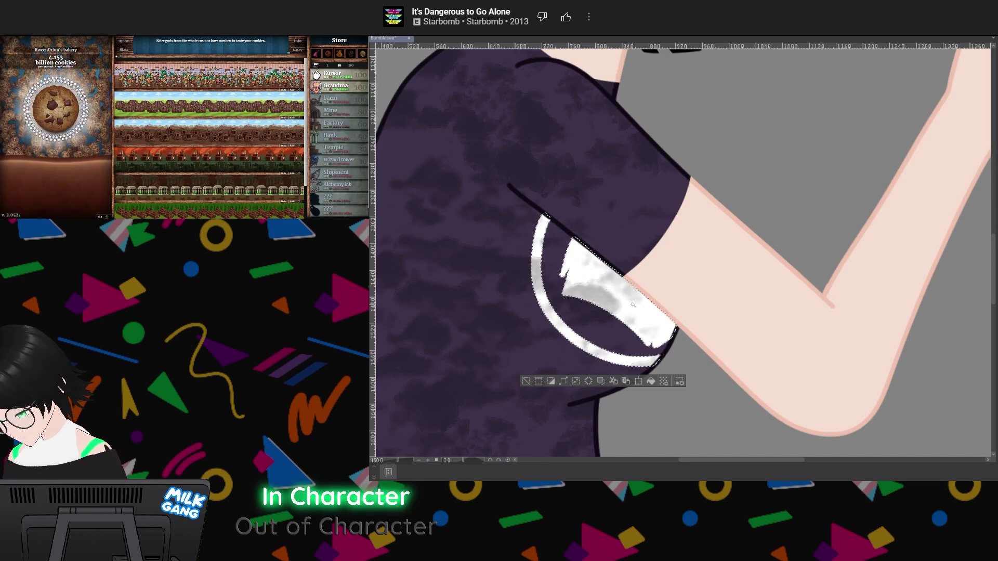
pyautogui.scroll(-5, 723, 294)
pyautogui.scroll(3, 719, 317)
pyautogui.scroll(3, 718, 339)
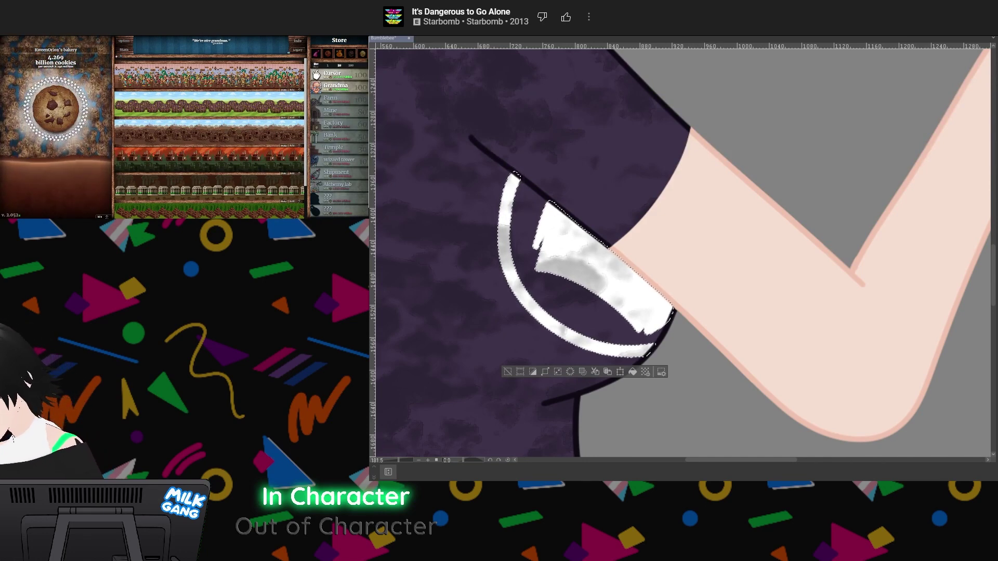
pyautogui.click(552, 372)
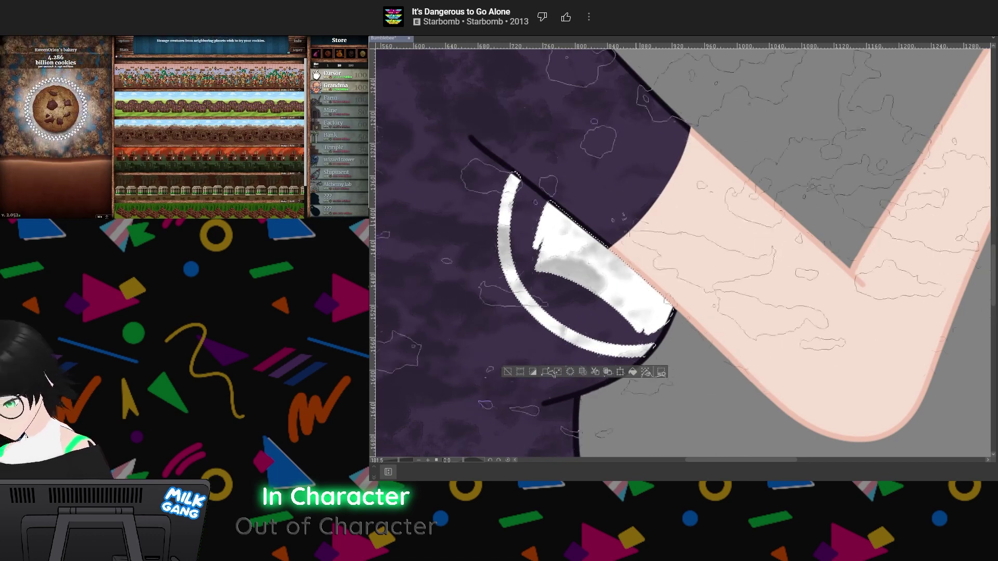
pyautogui.hotkey('ctrl', 'z')
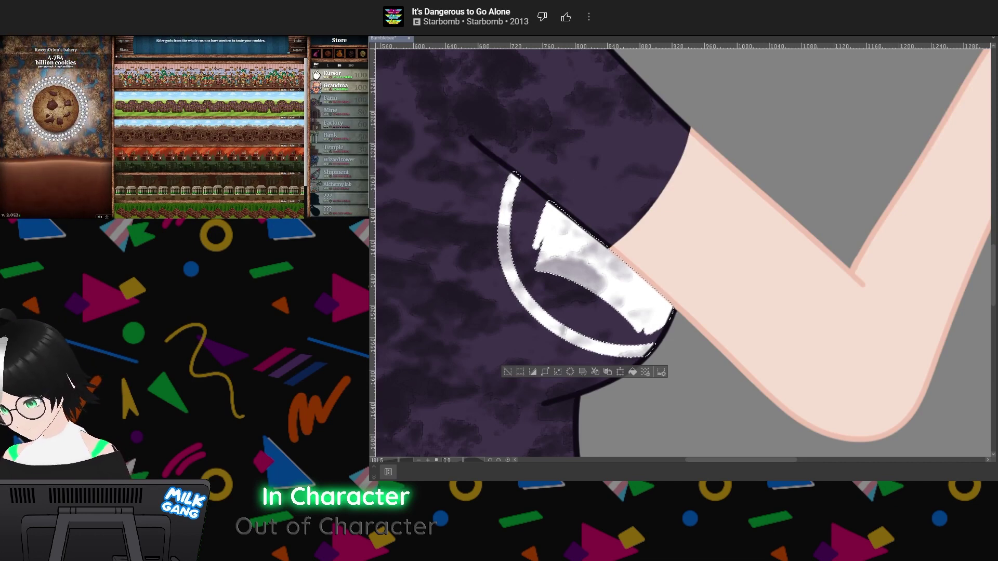
pyautogui.scroll(-8, 751, 252)
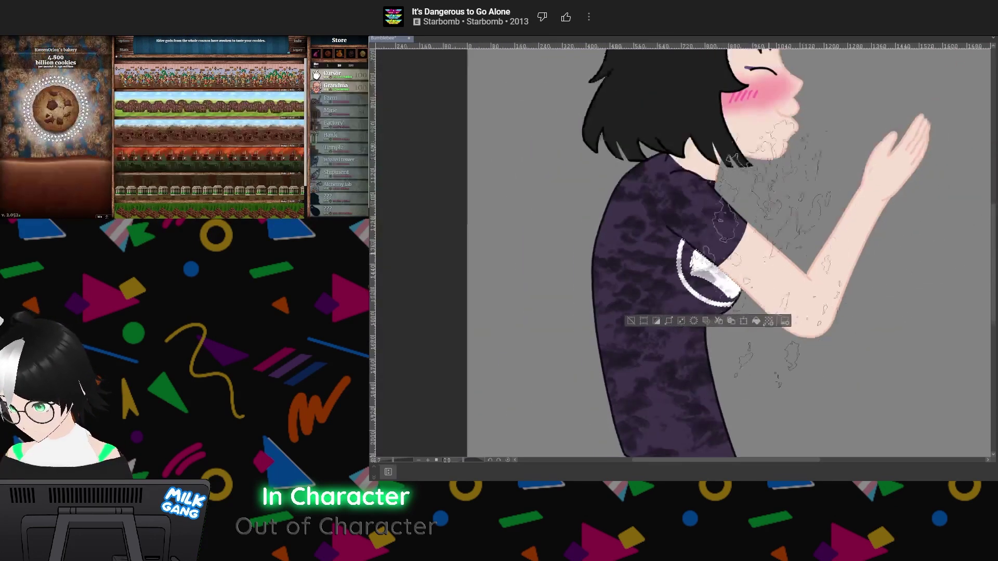
pyautogui.scroll(3, 768, 256)
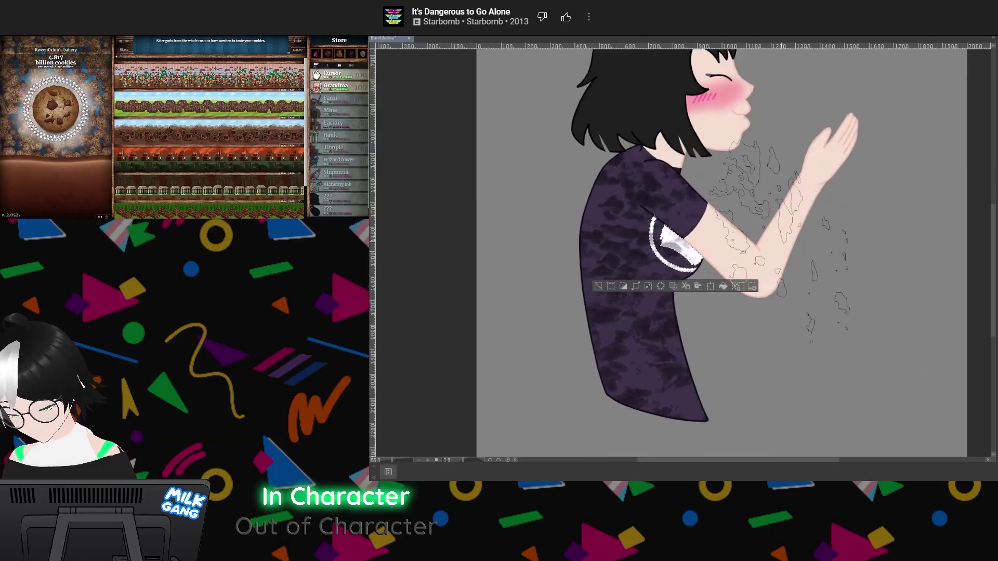
# Invert the emblem selection and clear the dark blotchy texture from the rest of the shirt
pyautogui.click(636, 286)
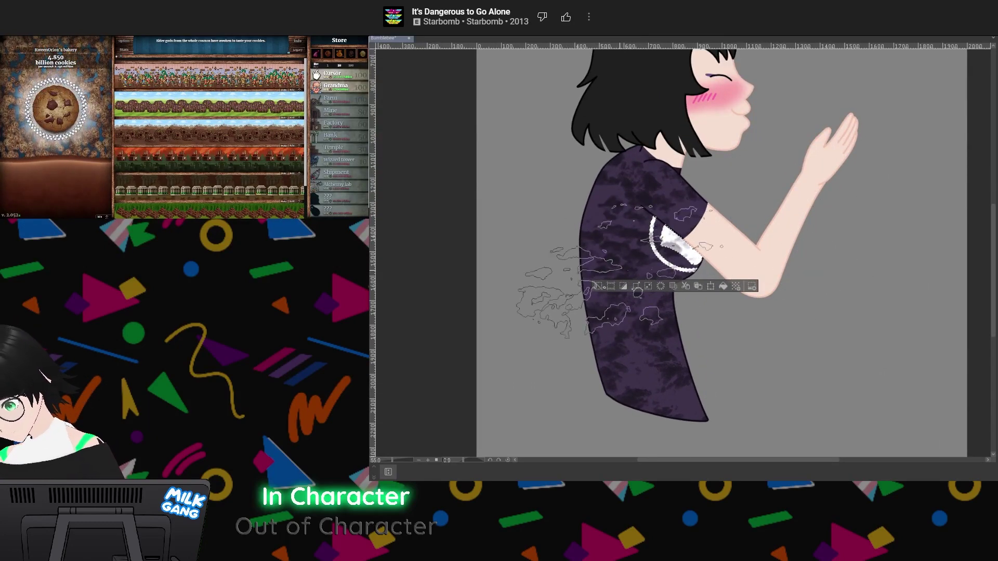
pyautogui.click(623, 286)
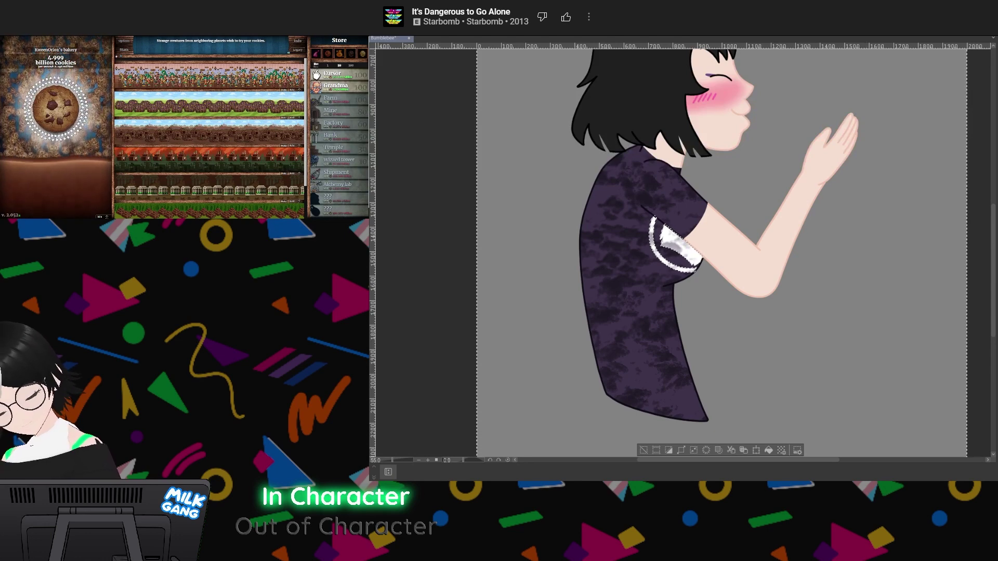
pyautogui.press('Delete')
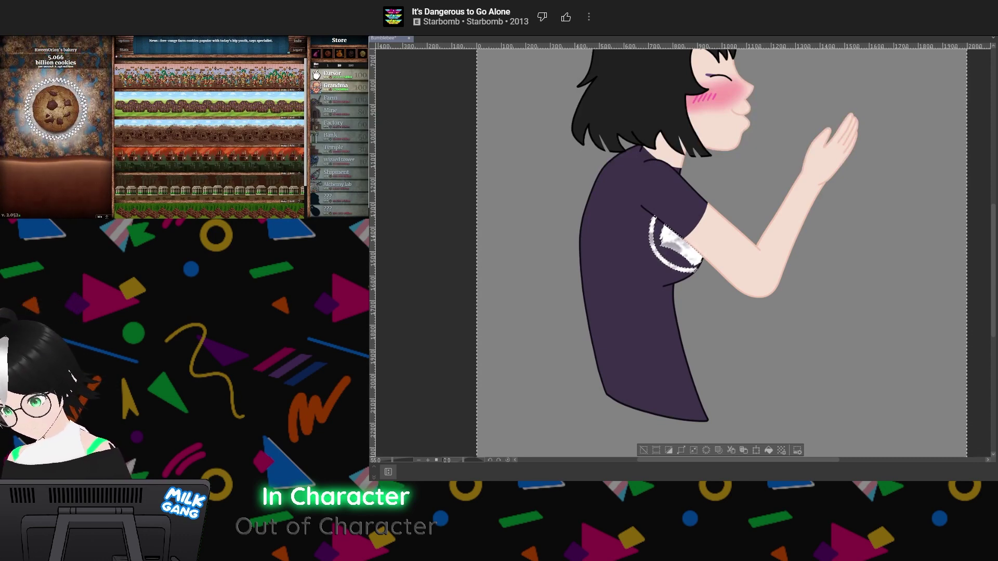
# Test a dense speckled noise brush across the shirt and undo the strokes
pyautogui.moveTo(630, 209); pyautogui.dragTo(681, 230)
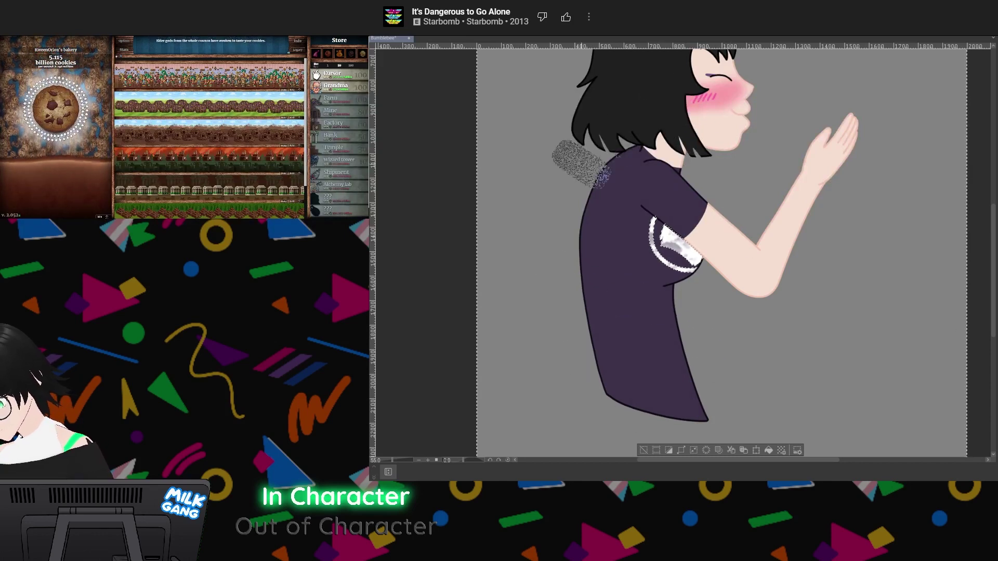
pyautogui.moveTo(581, 164)
pyautogui.mouseDown()
pyautogui.moveTo(663, 87)
pyautogui.moveTo(564, 221)
pyautogui.moveTo(568, 271)
pyautogui.moveTo(688, 146)
pyautogui.moveTo(601, 401)
pyautogui.moveTo(682, 284)
pyautogui.moveTo(722, 287)
pyautogui.mouseUp()
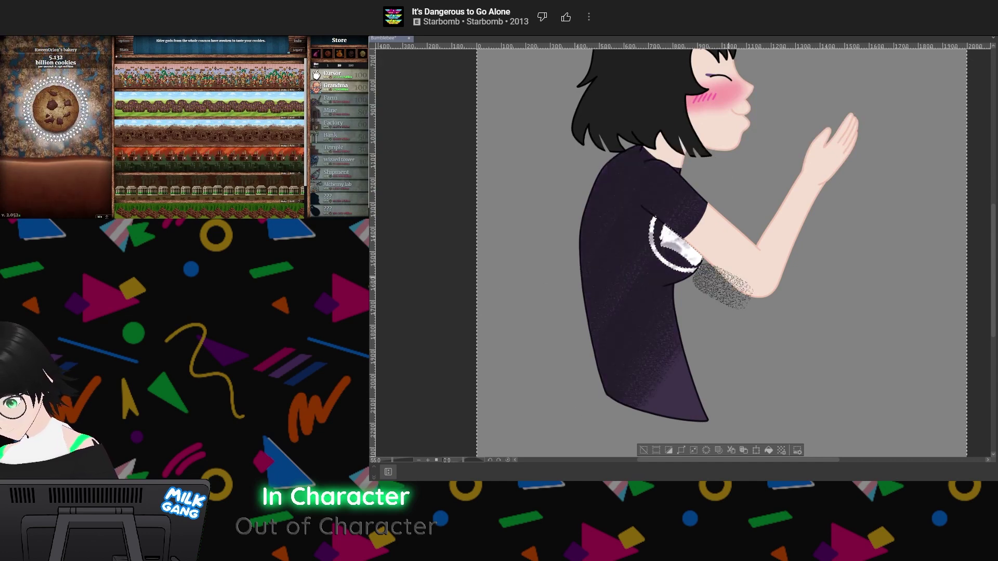
pyautogui.hotkey('ctrl', 'z')
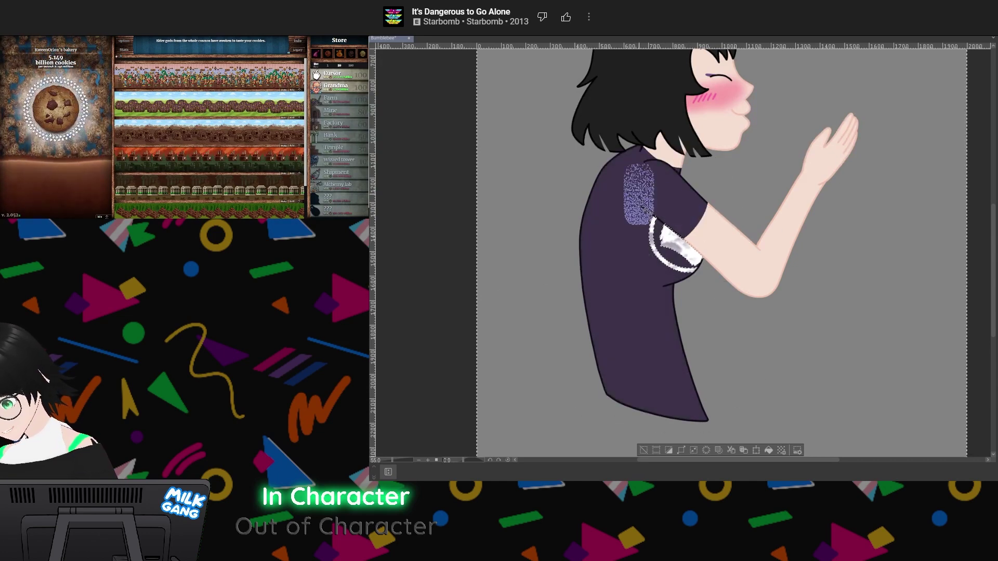
# Cover the shirt with a fine mottled texture and try it in several lighter and darker purple tints
pyautogui.moveTo(624, 124)
pyautogui.mouseDown()
pyautogui.moveTo(670, 140)
pyautogui.moveTo(622, 239)
pyautogui.moveTo(682, 311)
pyautogui.moveTo(679, 403)
pyautogui.moveTo(678, 286)
pyautogui.moveTo(645, 141)
pyautogui.moveTo(615, 362)
pyautogui.moveTo(672, 401)
pyautogui.mouseUp()
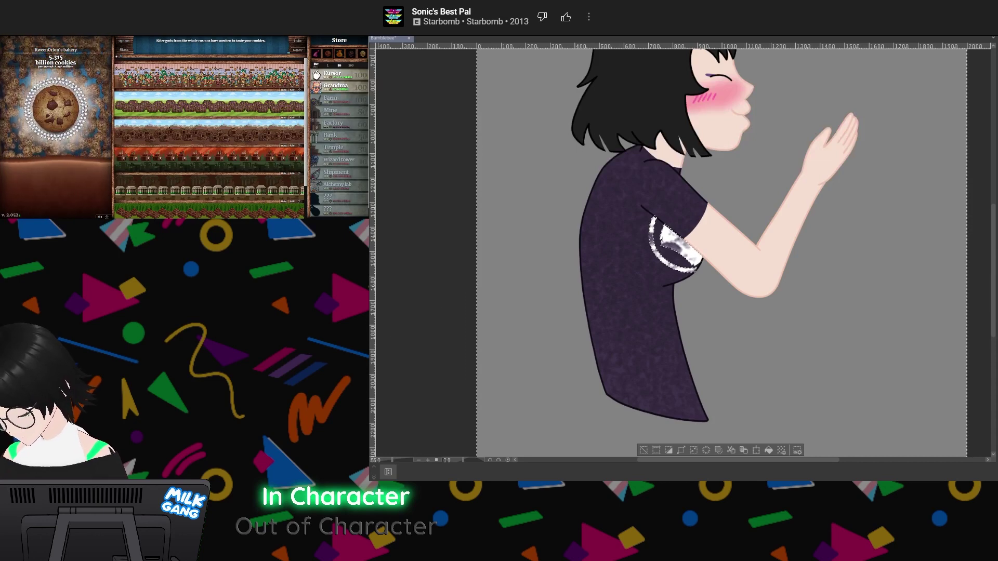
pyautogui.hotkey('ctrl', 'z')
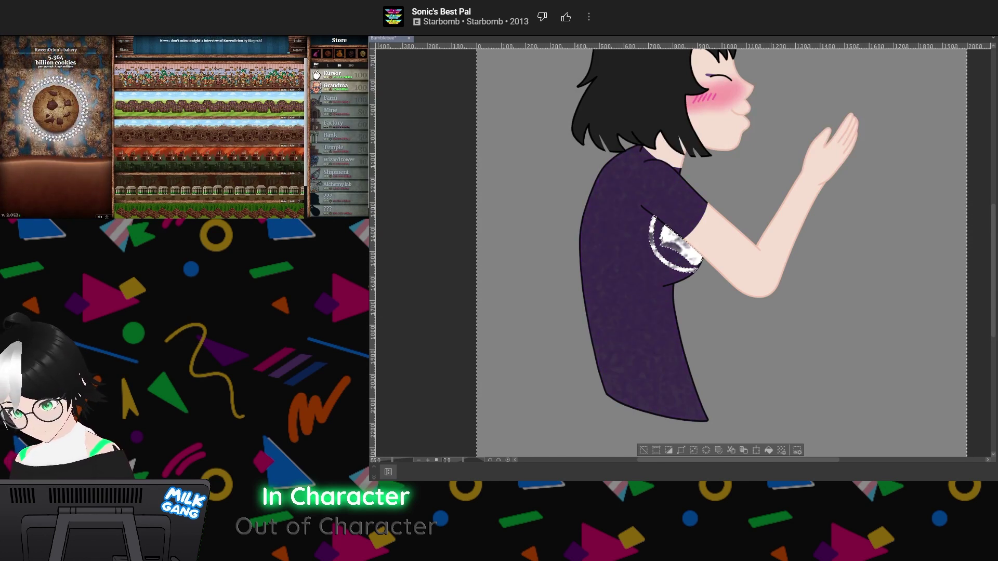
pyautogui.hotkey('ctrl', 'z')
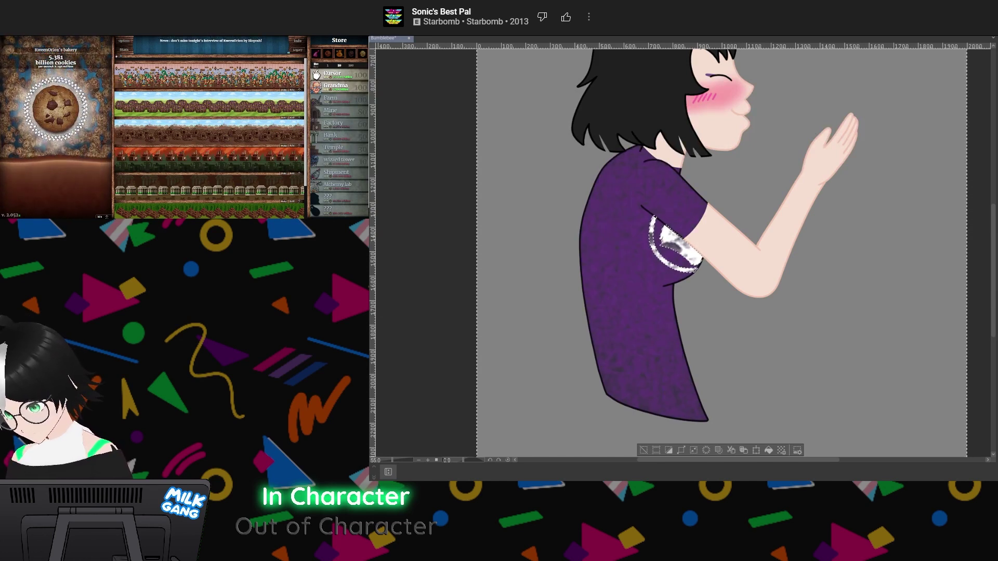
pyautogui.hotkey('ctrl', 'z')
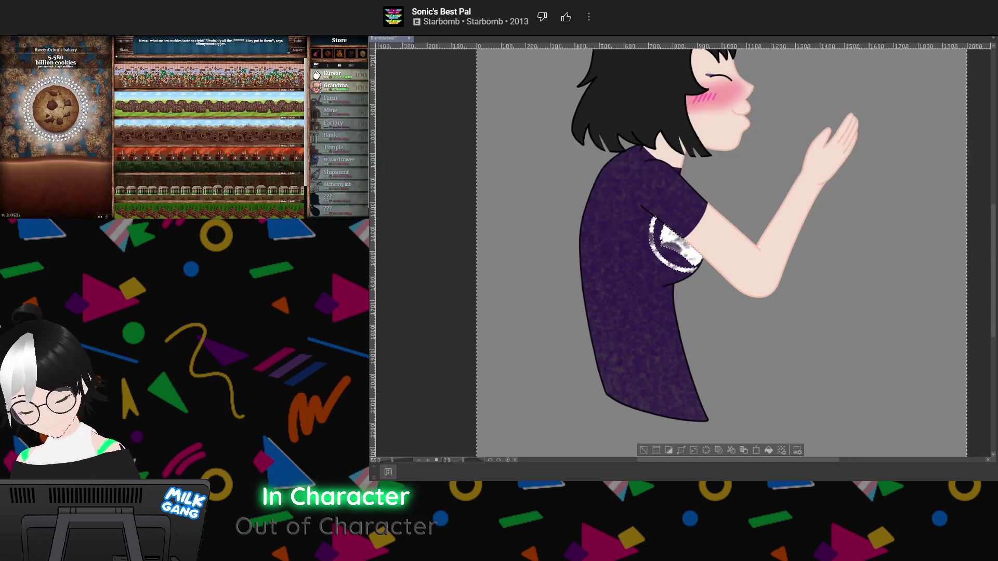
# Try a much fainter version of the mottled purple texture on the shirt and undo the changes
pyautogui.press('Delete')
pyautogui.scroll(-3, 684, 289)
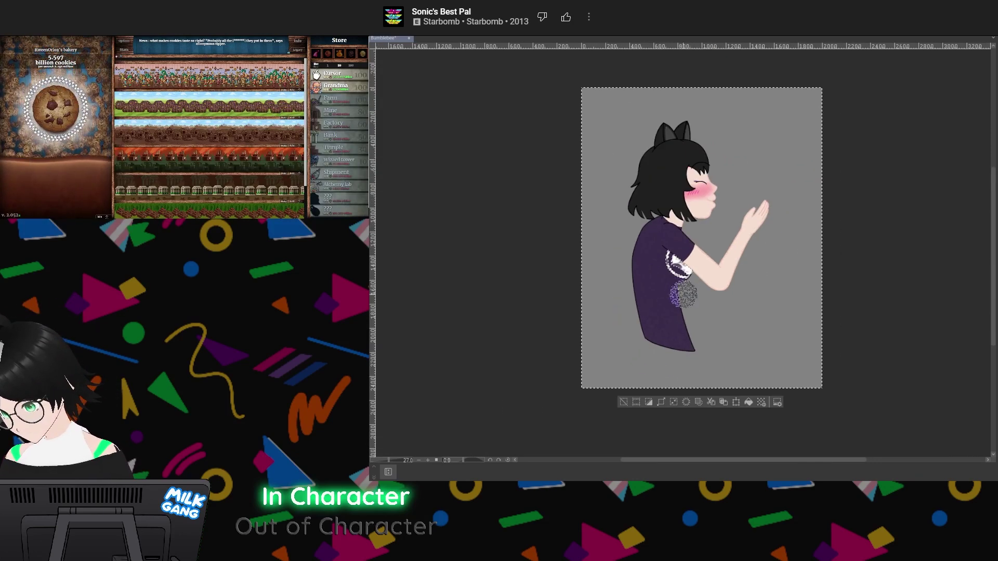
pyautogui.scroll(4, 697, 234)
pyautogui.scroll(-2, 691, 229)
pyautogui.scroll(5, 681, 231)
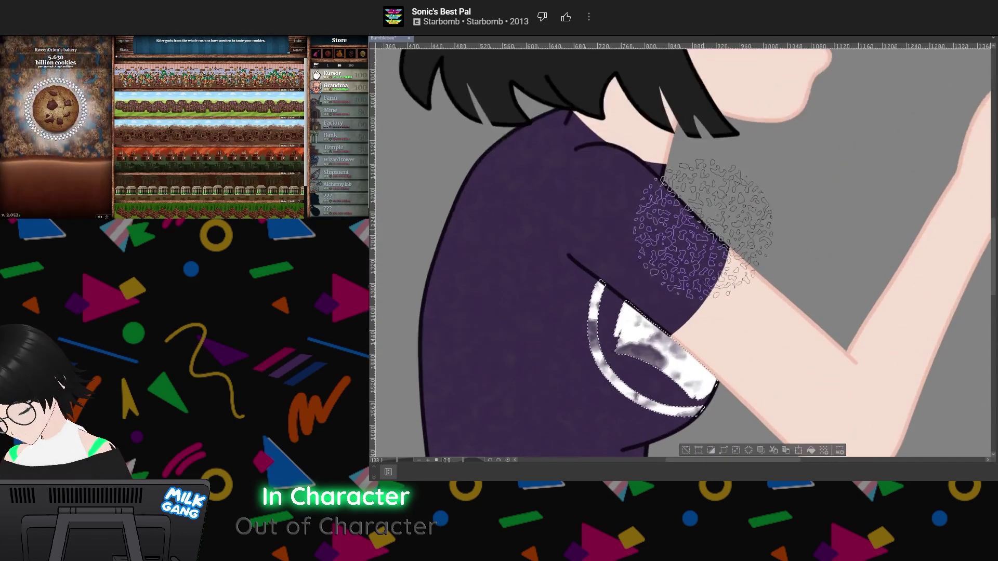
pyautogui.scroll(-2, 705, 234)
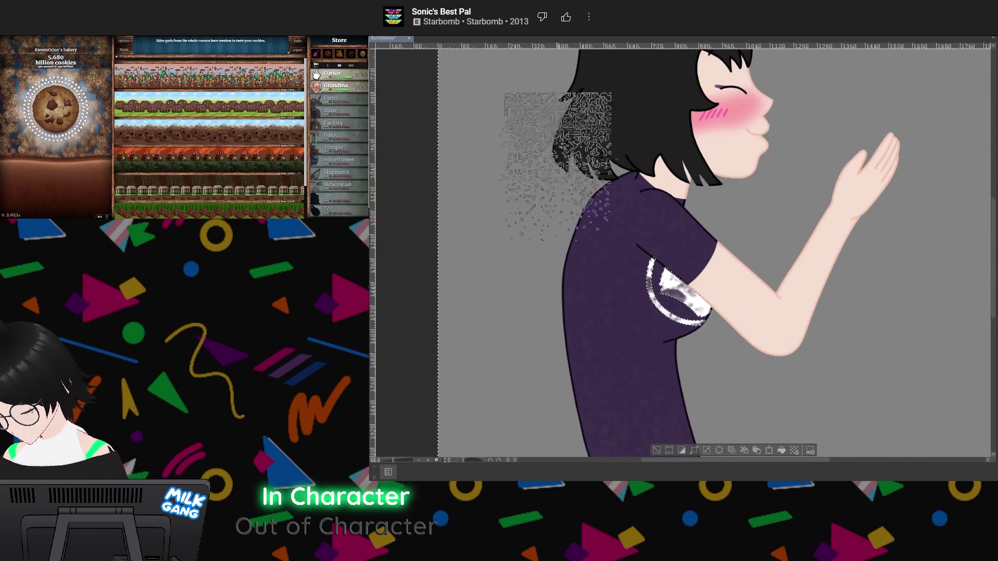
pyautogui.hotkey('ctrl', 'z')
pyautogui.hotkey('ctrl', 'z')
pyautogui.hotkey('ctrl', 'z')
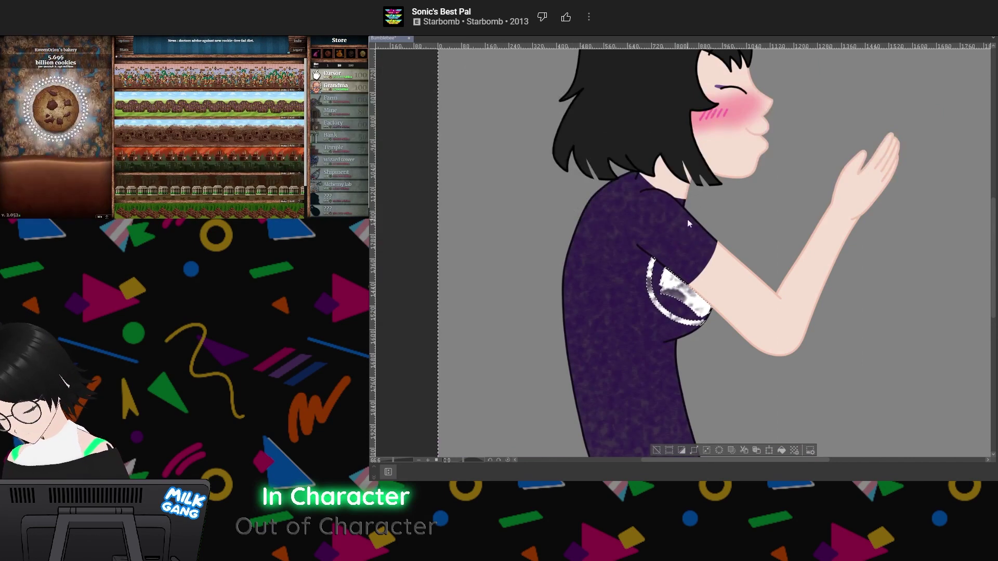
# Remove the mottled texture from the purple shirt while keeping the grey patches on the white emblem
pyautogui.press('Down')
pyautogui.press('Down')
pyautogui.press('Down')
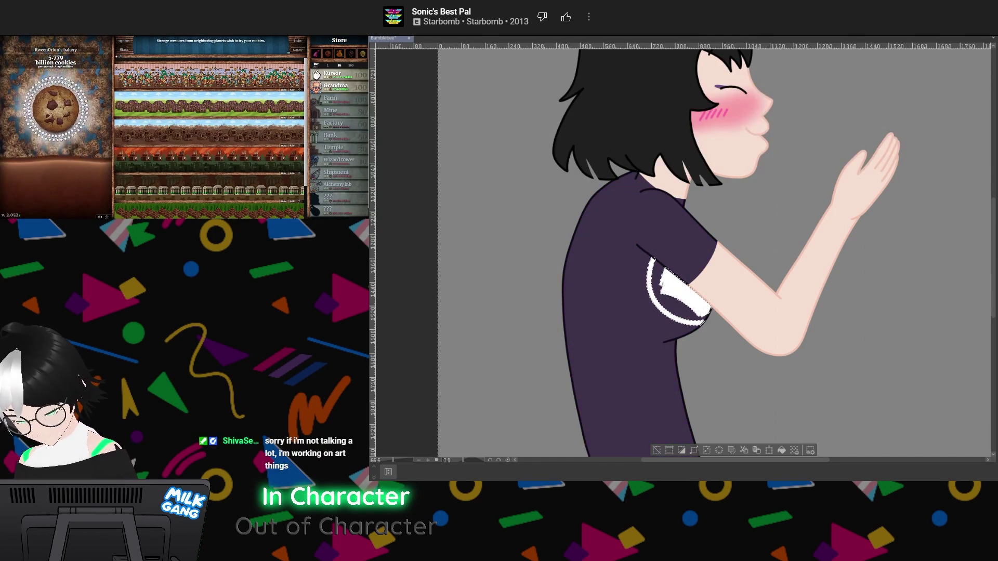
pyautogui.moveTo(650, 283); pyautogui.dragTo(689, 297)
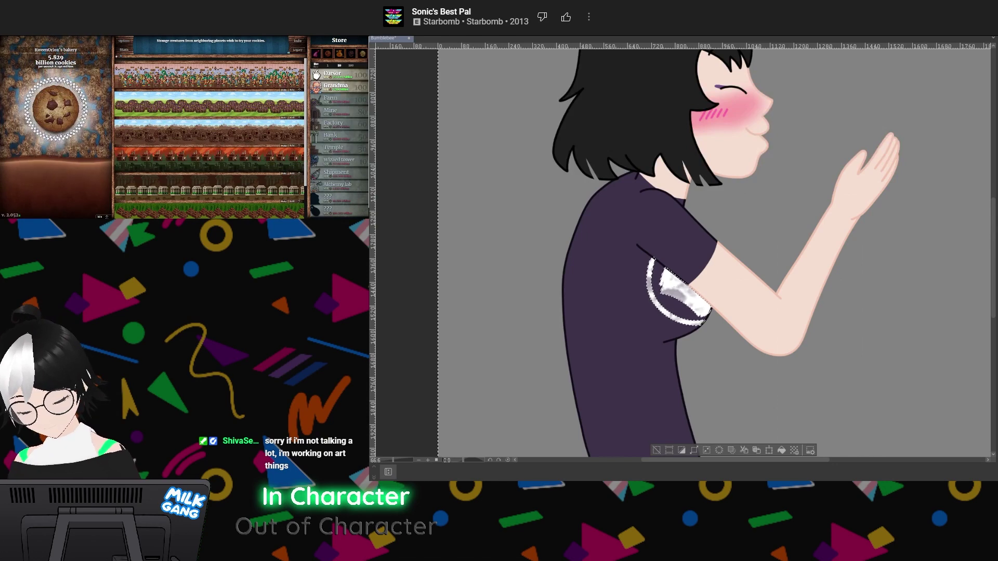
# Test a scattered speckle brush and a clumpy texture brush over the shoulder and torso, undoing the strokes
pyautogui.scroll(-5, 633, 218)
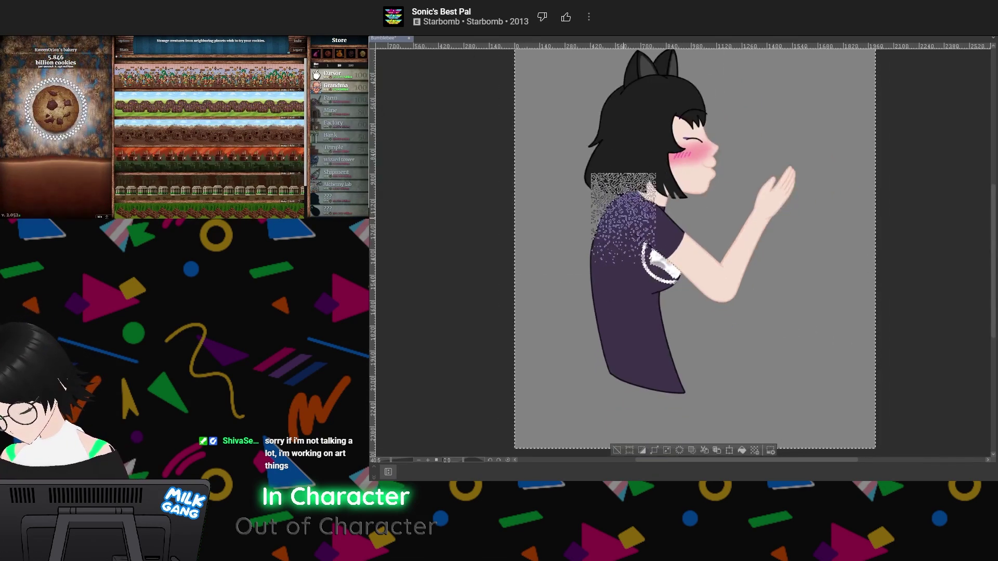
pyautogui.moveTo(627, 236)
pyautogui.mouseDown()
pyautogui.moveTo(657, 335)
pyautogui.moveTo(651, 377)
pyautogui.moveTo(604, 233)
pyautogui.moveTo(631, 225)
pyautogui.moveTo(683, 250)
pyautogui.moveTo(670, 265)
pyautogui.mouseUp()
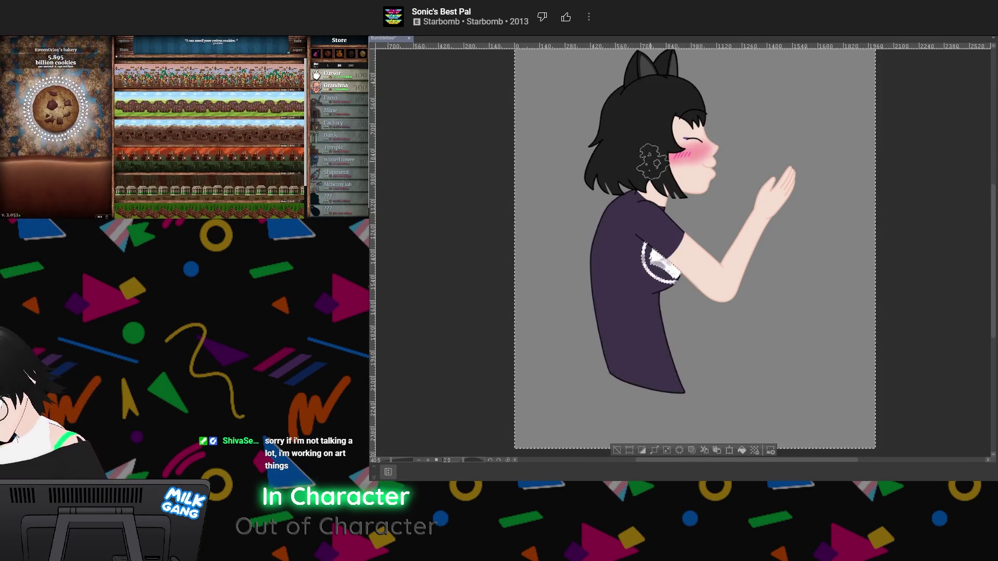
pyautogui.moveTo(624, 204)
pyautogui.mouseDown()
pyautogui.moveTo(663, 213)
pyautogui.moveTo(583, 321)
pyautogui.moveTo(655, 372)
pyautogui.mouseUp()
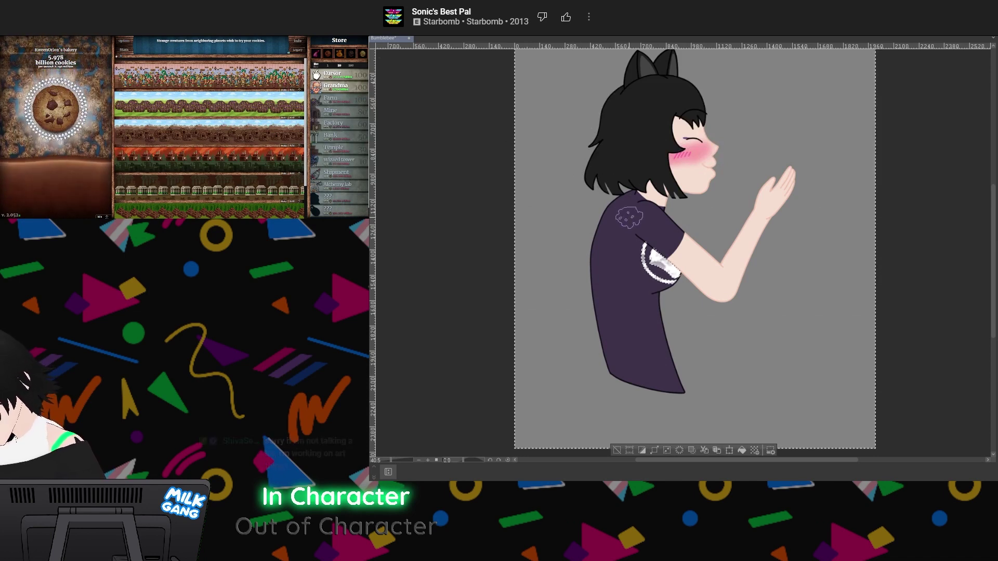
pyautogui.moveTo(629, 216)
pyautogui.mouseDown()
pyautogui.moveTo(645, 260)
pyautogui.moveTo(638, 295)
pyautogui.moveTo(657, 385)
pyautogui.moveTo(605, 281)
pyautogui.moveTo(659, 229)
pyautogui.mouseUp()
pyautogui.hotkey('ctrl', 'z')
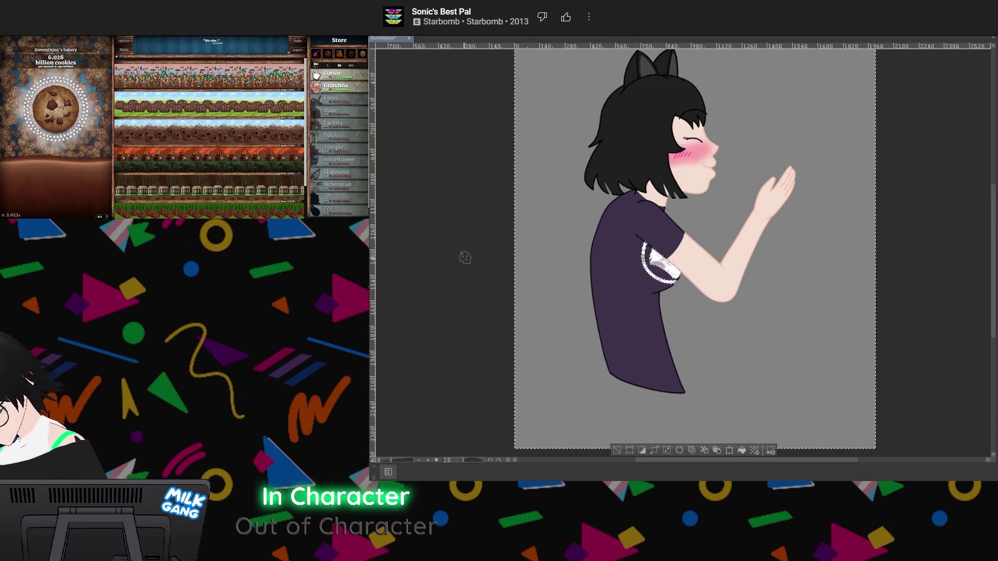
# Test three more brushes with small tips down the length of the shirt, undoing each stroke
pyautogui.moveTo(627, 200)
pyautogui.mouseDown()
pyautogui.moveTo(599, 301)
pyautogui.moveTo(652, 236)
pyautogui.moveTo(642, 315)
pyautogui.moveTo(609, 369)
pyautogui.moveTo(654, 219)
pyautogui.moveTo(650, 307)
pyautogui.moveTo(610, 281)
pyautogui.moveTo(668, 234)
pyautogui.moveTo(658, 306)
pyautogui.moveTo(673, 355)
pyautogui.mouseUp()
pyautogui.hotkey('ctrl', 'z')
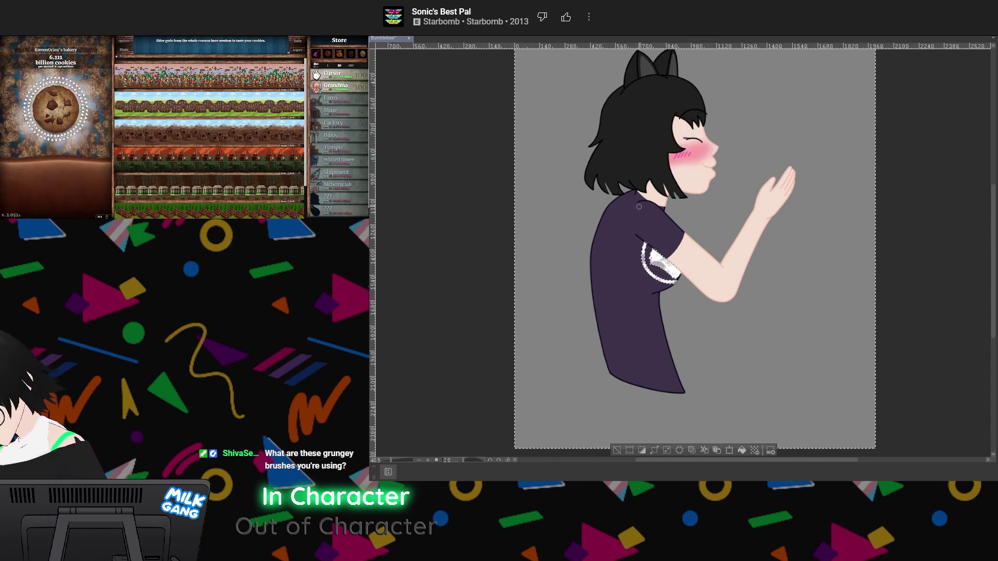
pyautogui.moveTo(626, 248); pyautogui.dragTo(624, 358)
pyautogui.hotkey('ctrl', 'z')
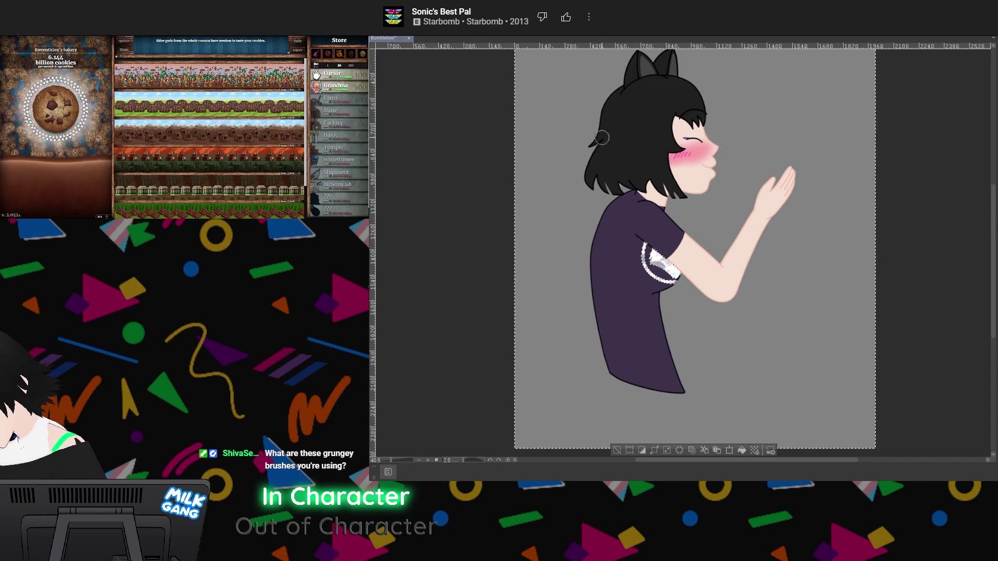
pyautogui.moveTo(645, 200)
pyautogui.mouseDown()
pyautogui.moveTo(622, 289)
pyautogui.moveTo(684, 373)
pyautogui.moveTo(668, 387)
pyautogui.mouseUp()
pyautogui.hotkey('ctrl', 'z')
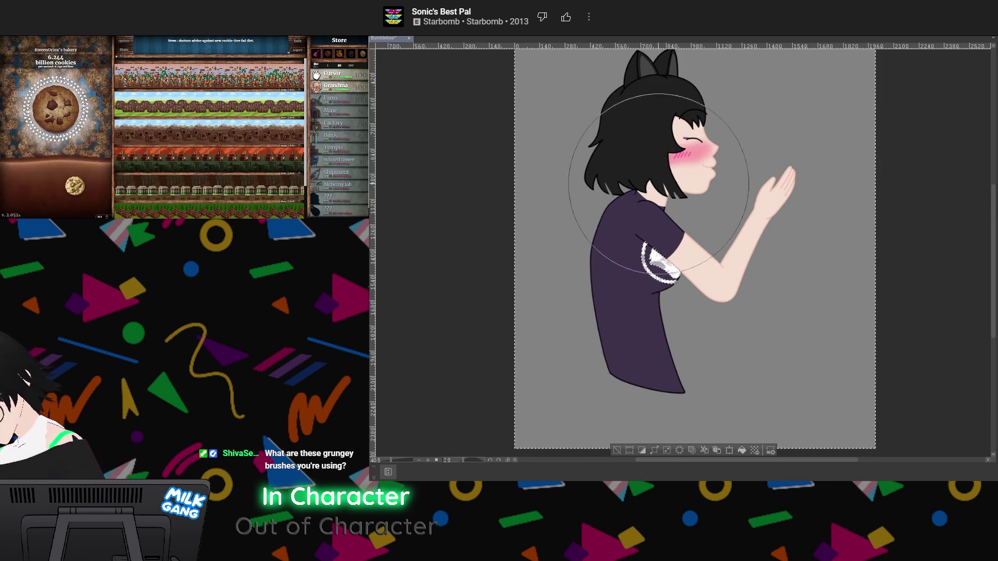
# Try broad strokes with large-tipped texture brushes down the shirt and undo each one
pyautogui.moveTo(660, 292); pyautogui.dragTo(646, 412)
pyautogui.hotkey('ctrl', 'z')
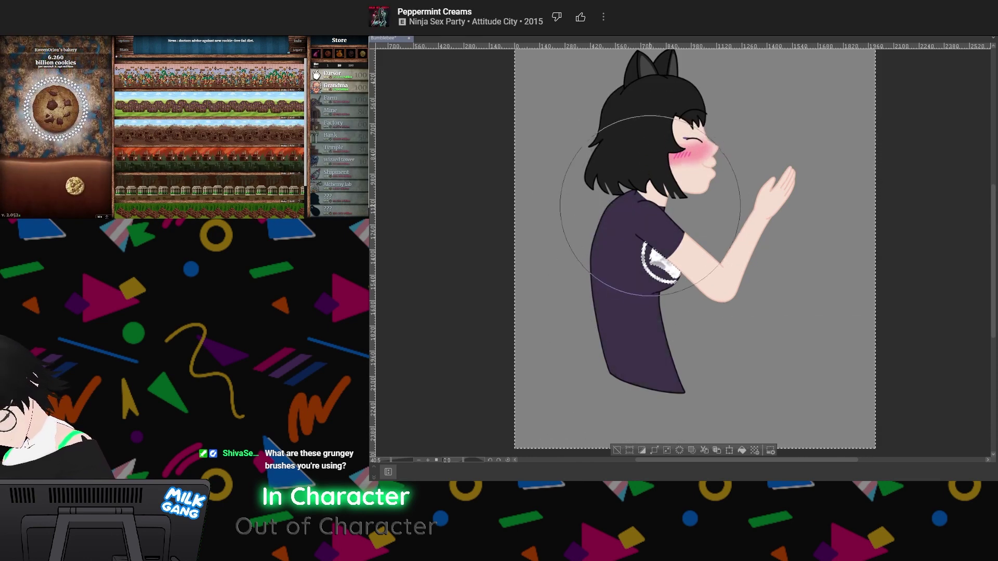
pyautogui.moveTo(647, 208)
pyautogui.mouseDown()
pyautogui.moveTo(634, 262)
pyautogui.moveTo(648, 365)
pyautogui.mouseUp()
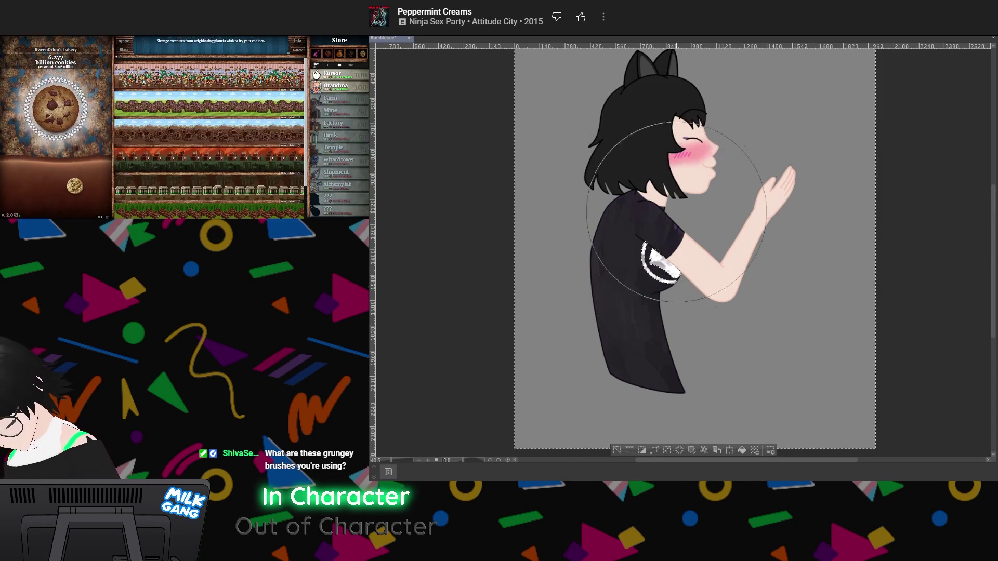
pyautogui.hotkey('ctrl', 'z')
# Cover the shirt with a watercolour-like texture softened to faint purple and blue mottling, and clear the selection
pyautogui.moveTo(647, 177)
pyautogui.mouseDown()
pyautogui.moveTo(638, 253)
pyautogui.moveTo(654, 345)
pyautogui.mouseUp()
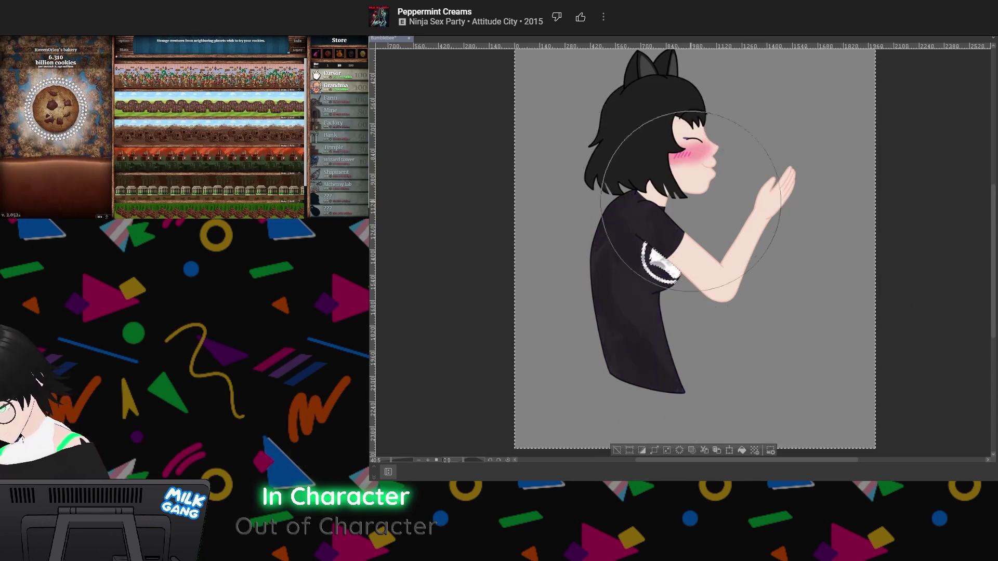
pyautogui.hotkey('ctrl', 'z')
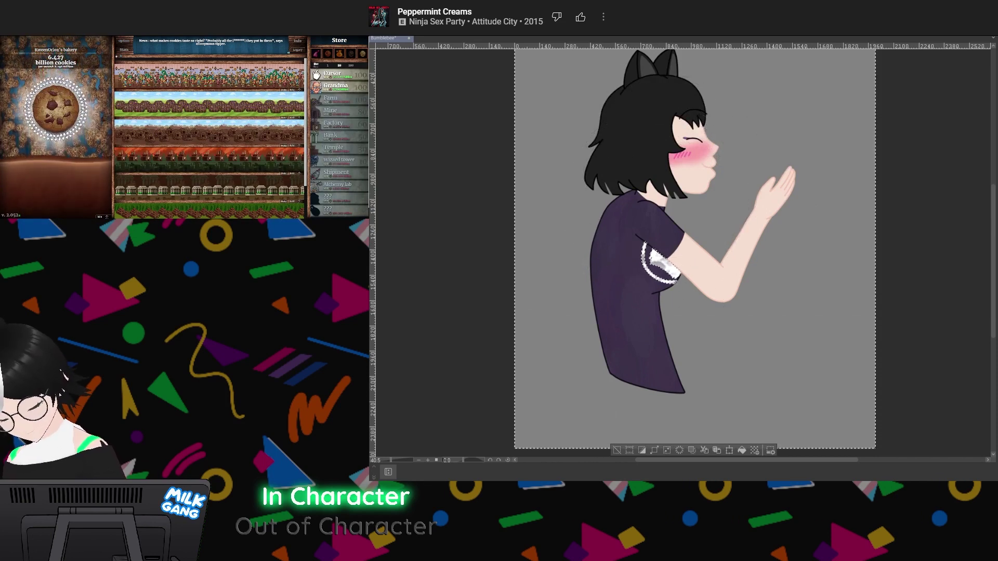
pyautogui.hotkey('ctrl', 'd')
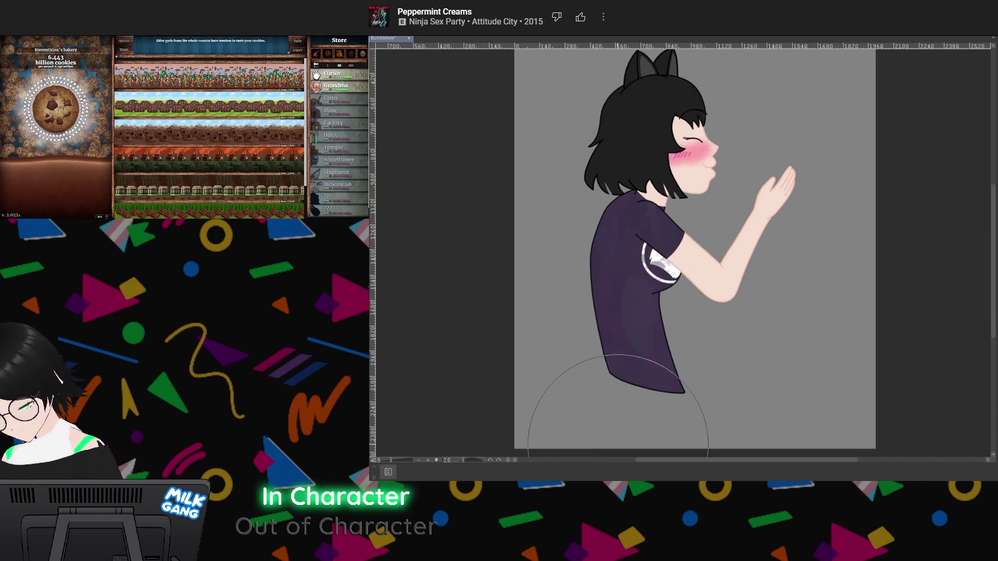
# Rework the grey wear on the white chest emblem into blotchier, mottled patches
pyautogui.scroll(3, 647, 277)
pyautogui.scroll(-3, 655, 229)
pyautogui.scroll(3, 694, 202)
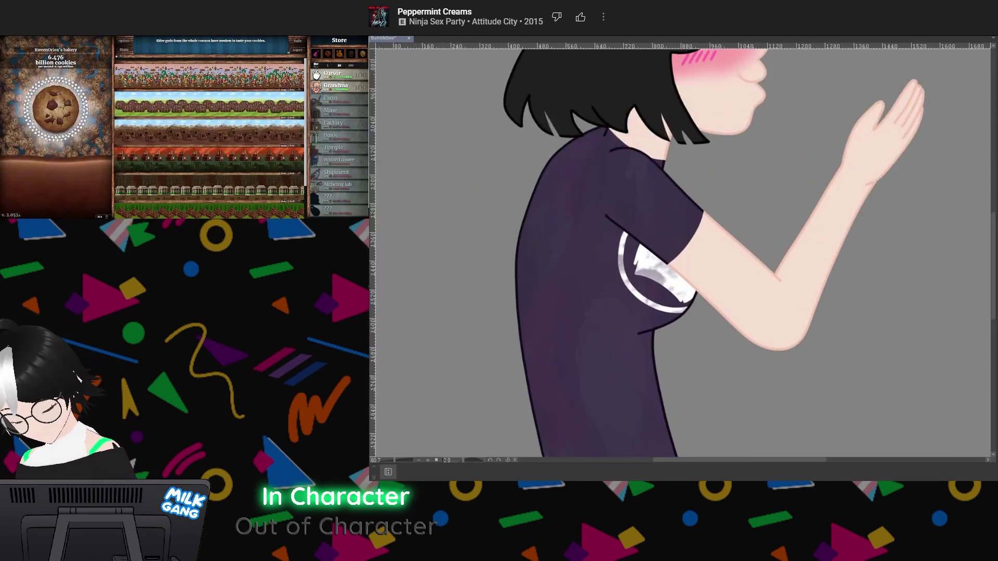
pyautogui.moveTo(632, 260); pyautogui.dragTo(667, 289)
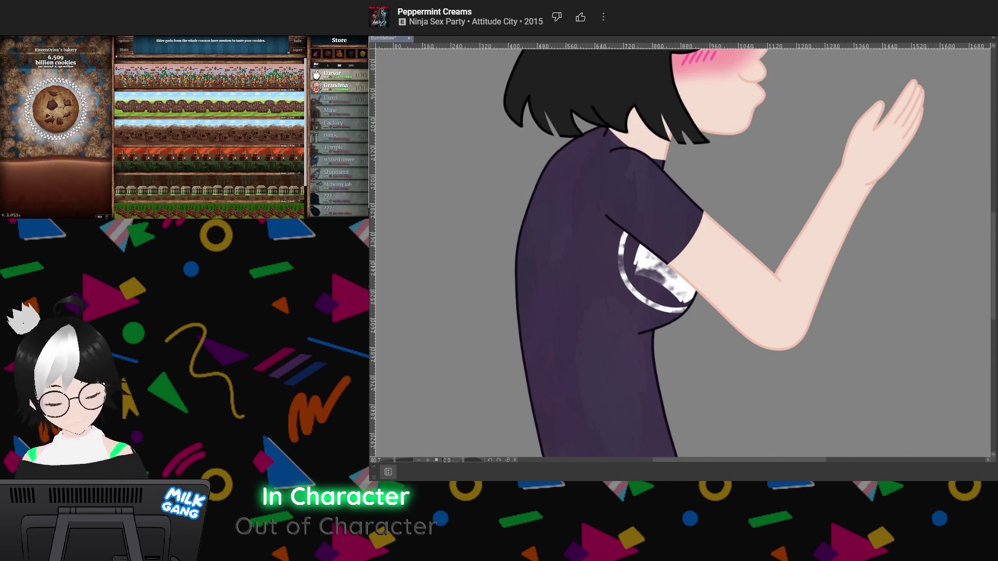
# Examine the shirt's mottled texture and the worn emblem both up close and in the full figure
pyautogui.scroll(-5, 710, 270)
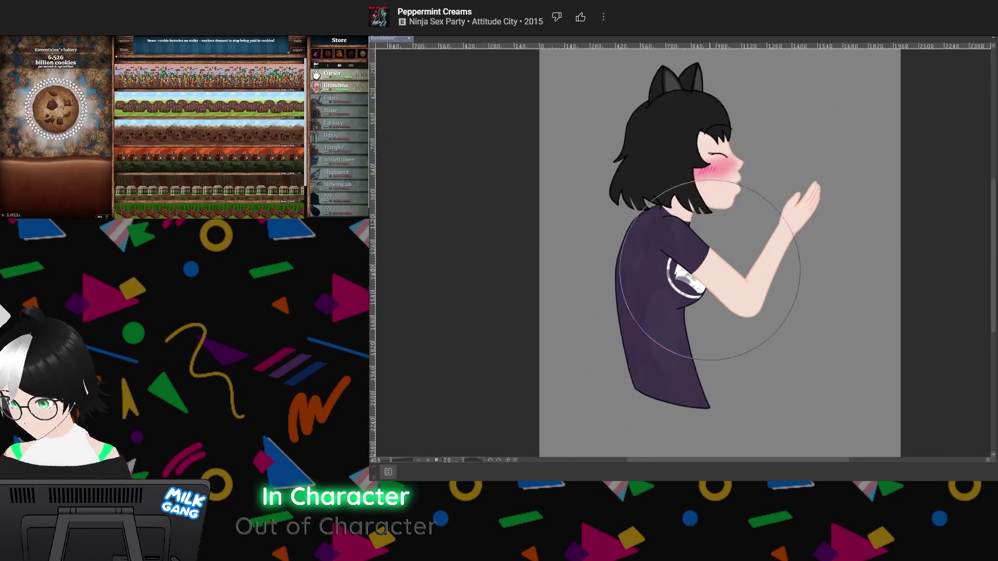
pyautogui.scroll(4, 710, 270)
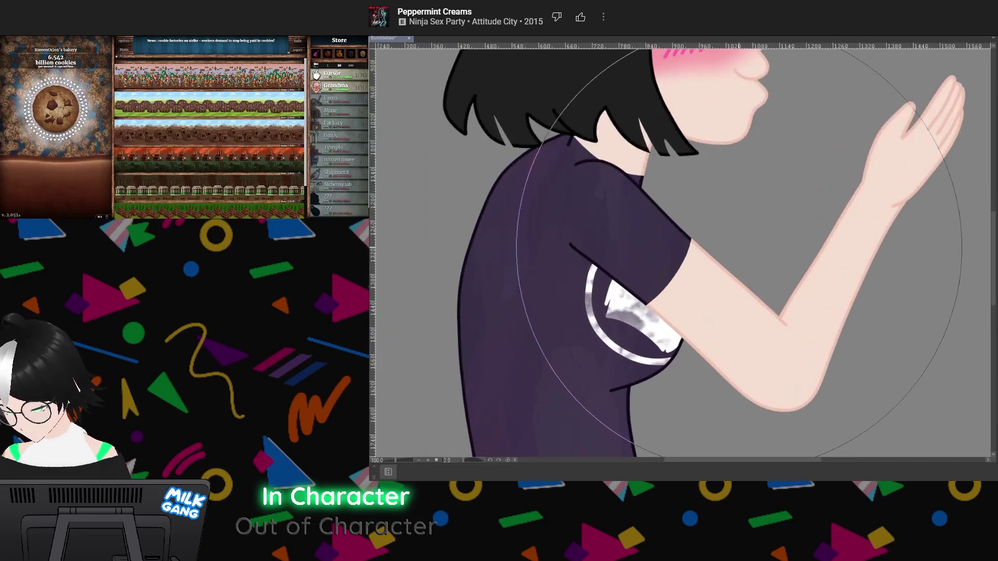
pyautogui.scroll(-1, 739, 248)
pyautogui.scroll(1, 740, 248)
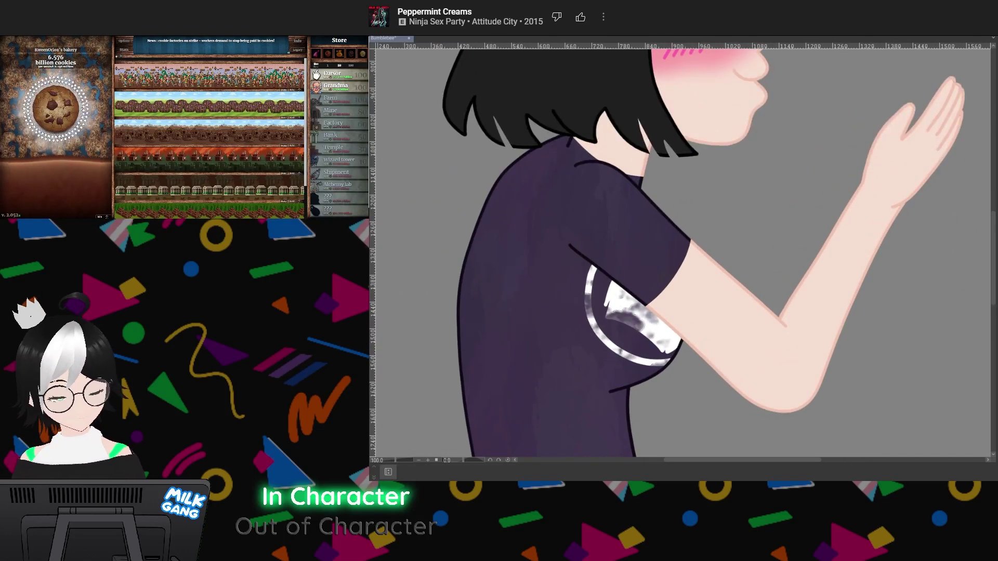
pyautogui.scroll(-4, 668, 285)
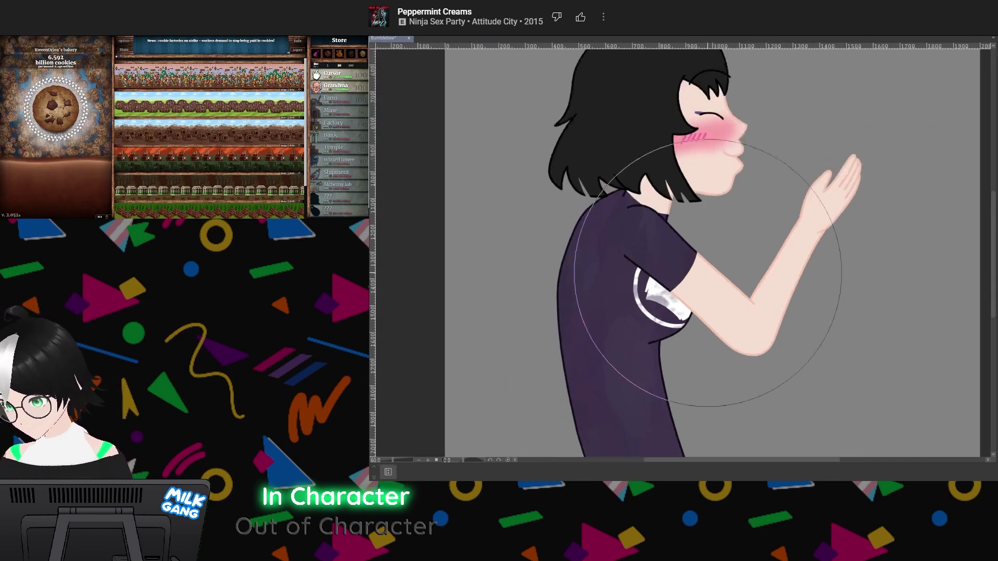
pyautogui.scroll(1, 768, 290)
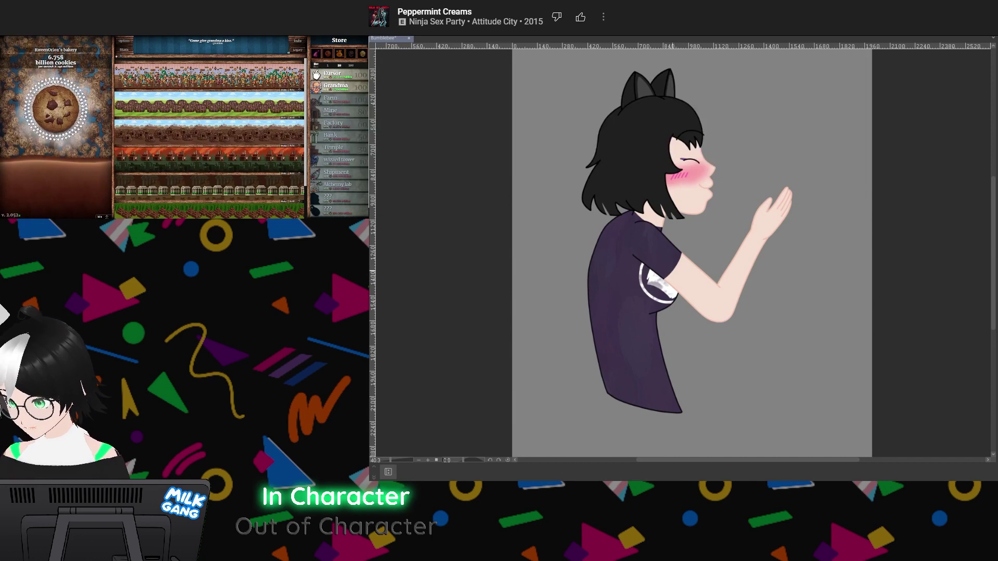
pyautogui.scroll(-6, 725, 278)
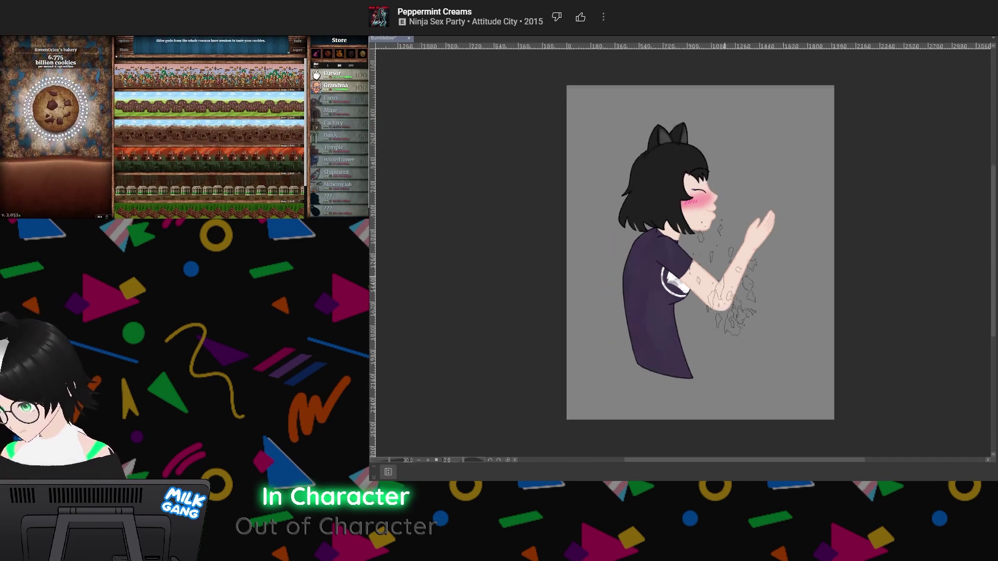
pyautogui.scroll(4, 816, 310)
pyautogui.scroll(7, 613, 127)
pyautogui.scroll(-8, 621, 128)
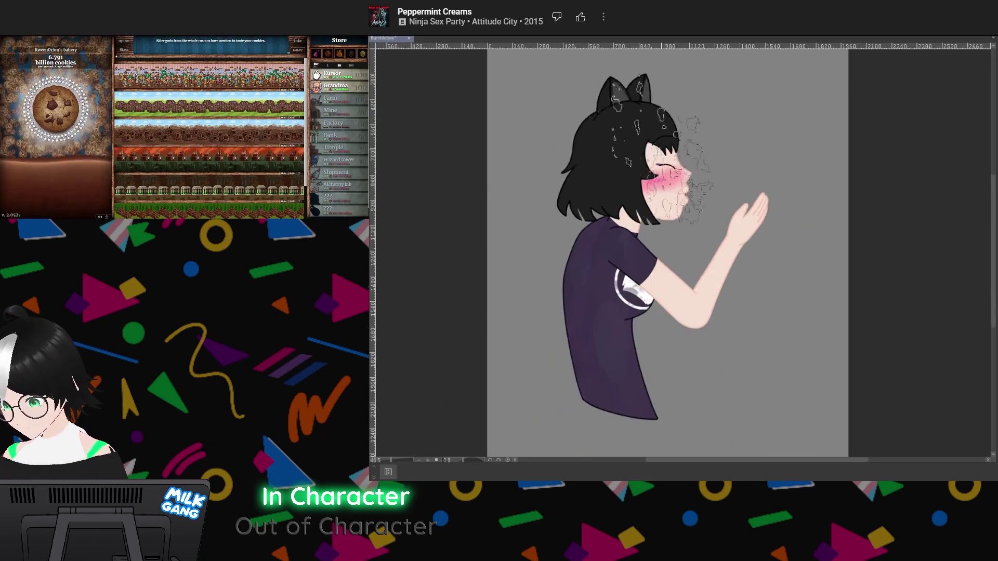
pyautogui.scroll(2, 703, 85)
pyautogui.scroll(-1, 714, 89)
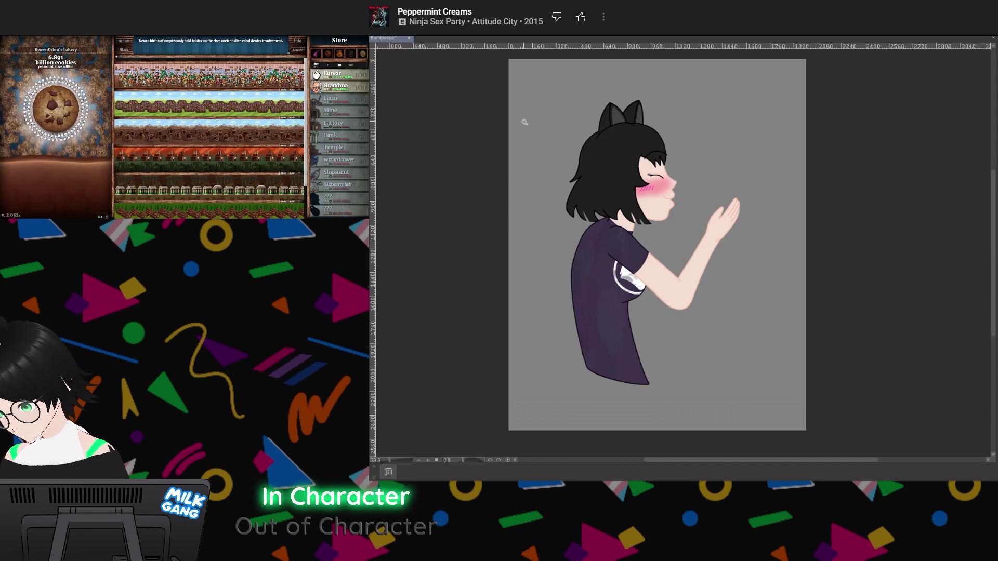
pyautogui.hotkey('ctrl', 'a')
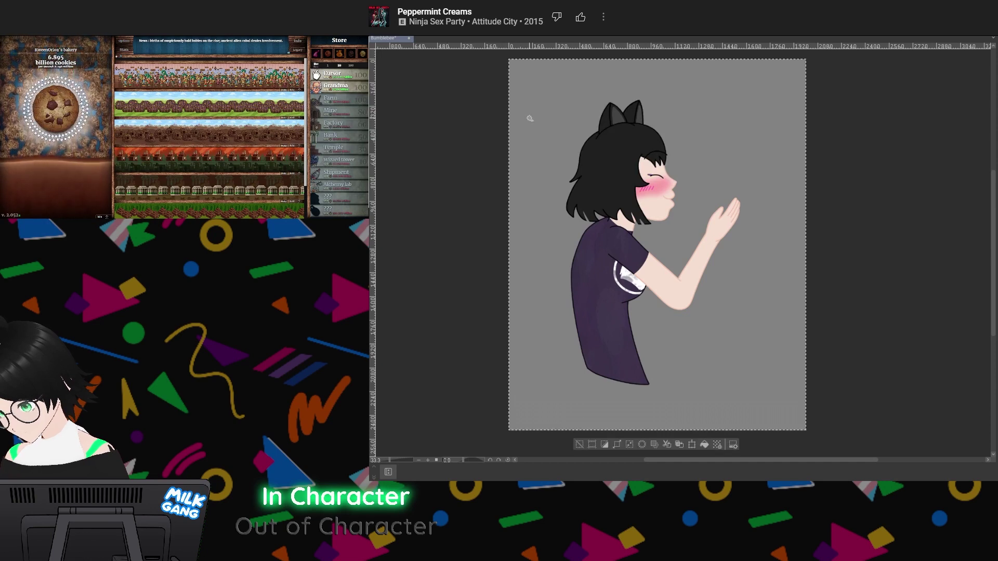
pyautogui.click(579, 445)
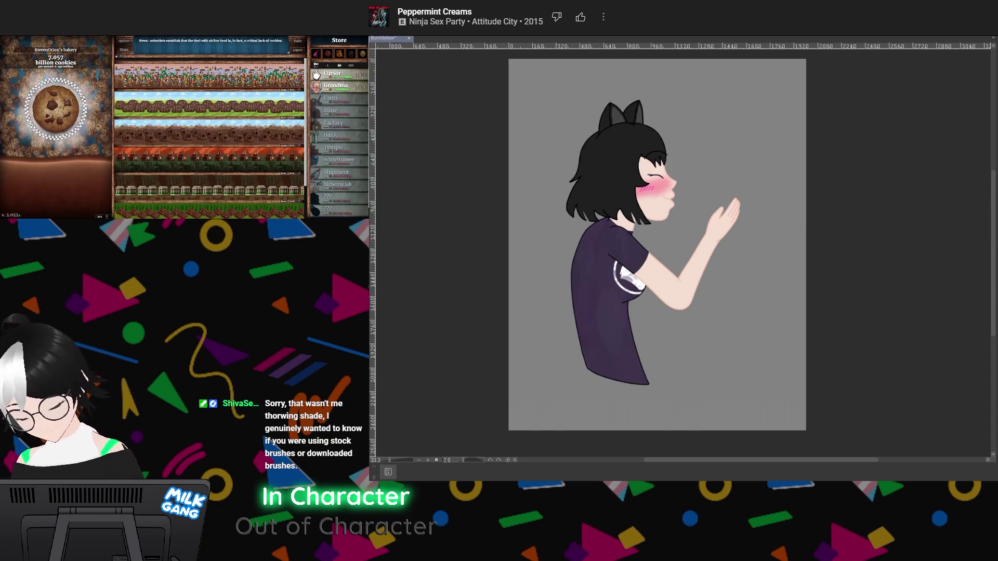
pyautogui.hotkey('ctrl', 'z')
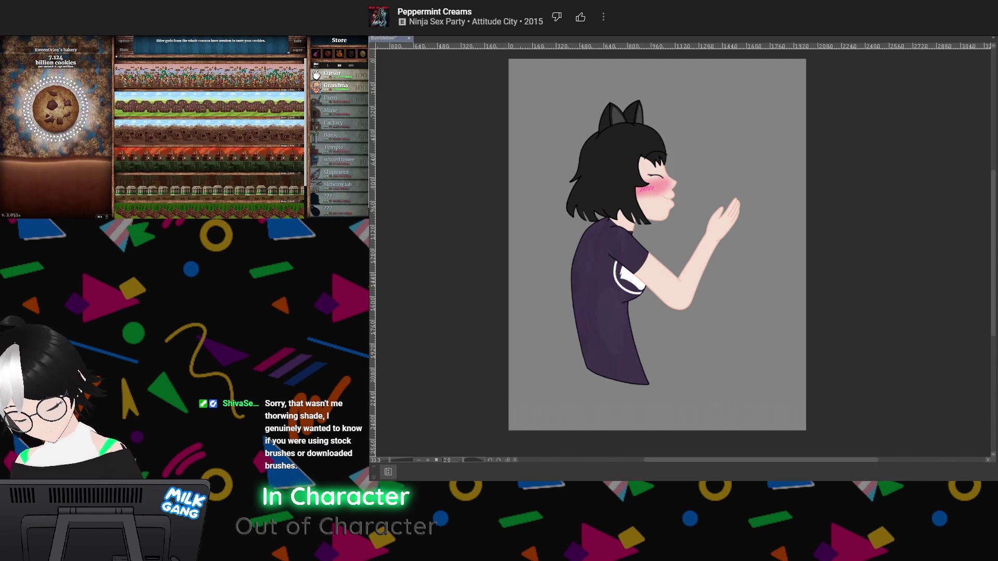
pyautogui.hotkey('ctrl', 'z')
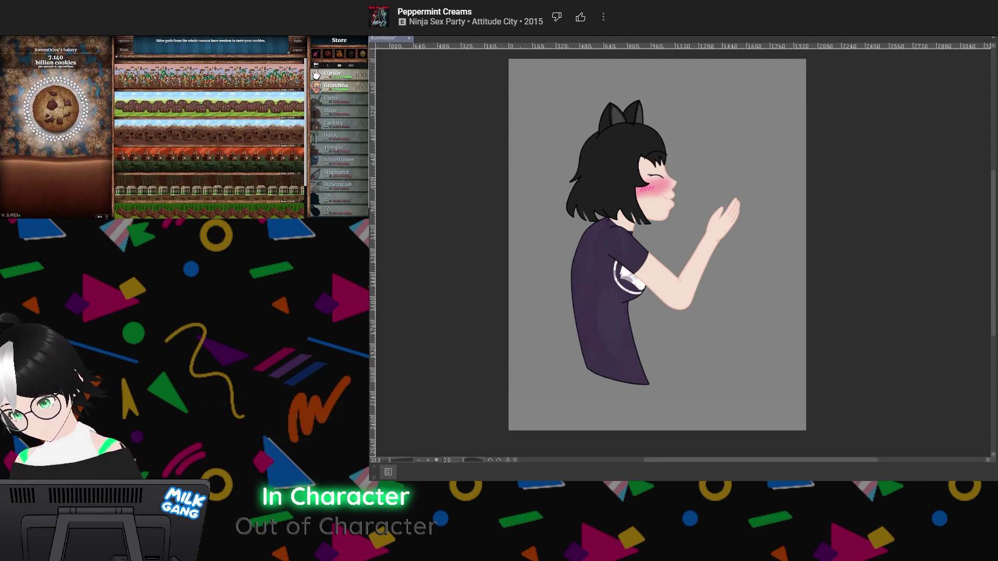
# Check the whole figure at several sizes and save the drawing
pyautogui.scroll(-7, 625, 288)
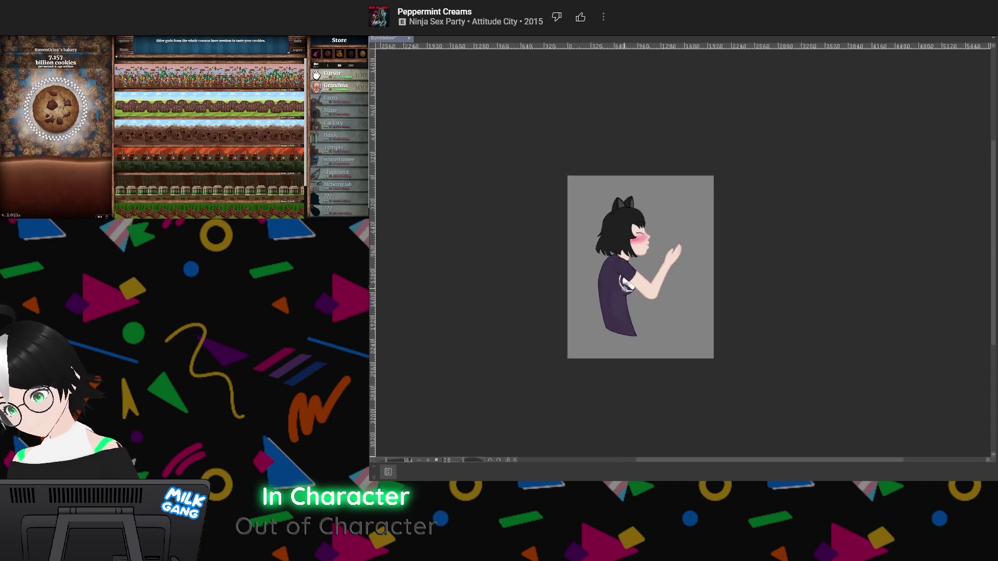
pyautogui.scroll(4, 686, 158)
pyautogui.scroll(4, 628, 299)
pyautogui.scroll(-5, 626, 316)
pyautogui.scroll(3, 604, 373)
pyautogui.scroll(-2, 605, 373)
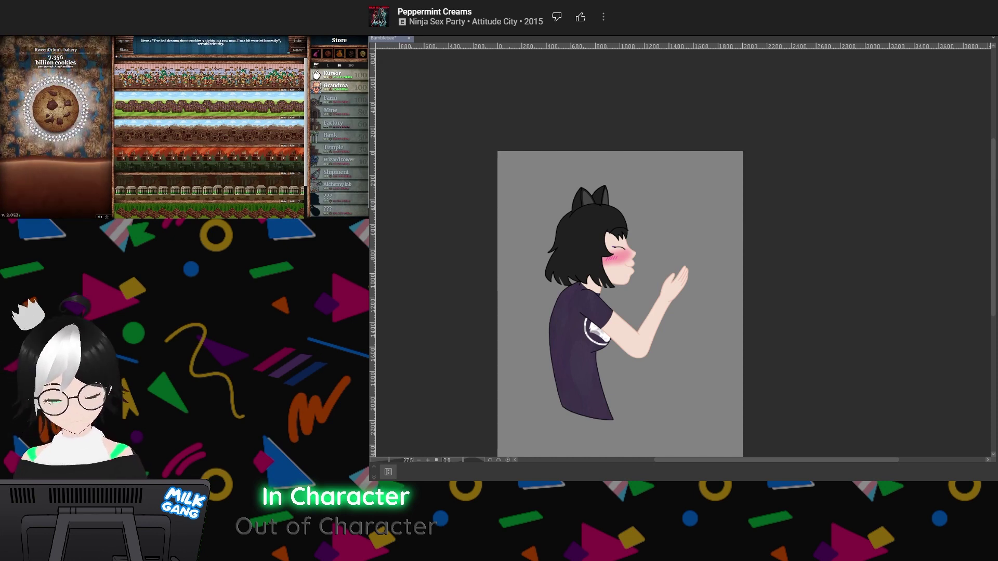
pyautogui.hotkey('ctrl', 's')
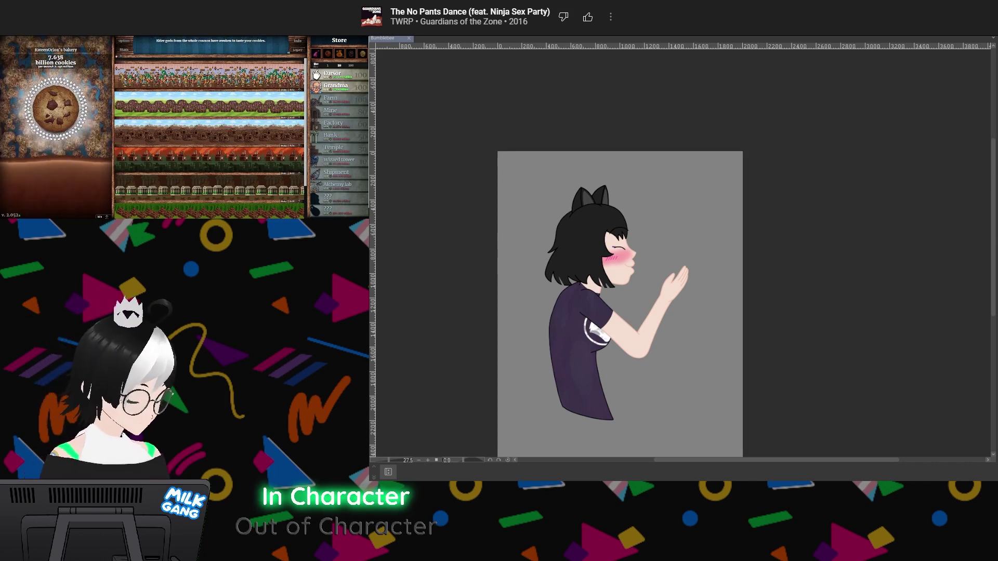
# Briefly show the orange flower outline and the purple flower artwork, hiding each of them again
pyautogui.scroll(-10, 600, 255)
pyautogui.scroll(13, 605, 250)
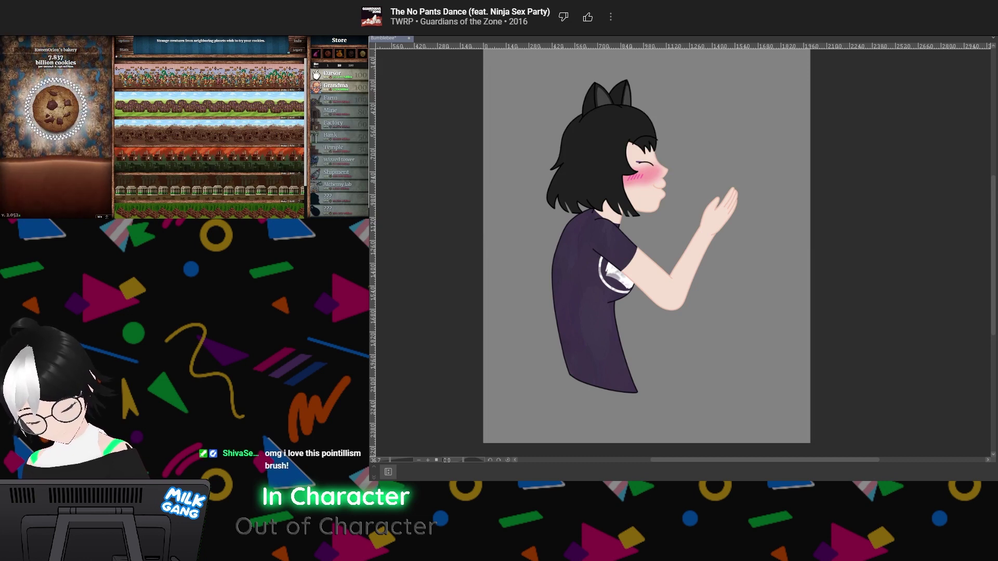
pyautogui.click(734, 144)
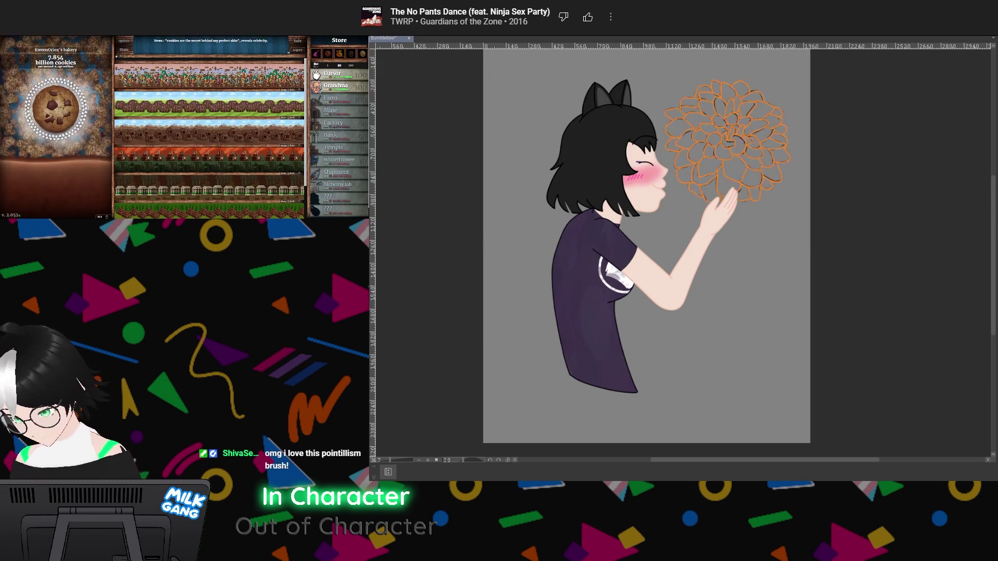
pyautogui.hotkey('ctrl', 'z')
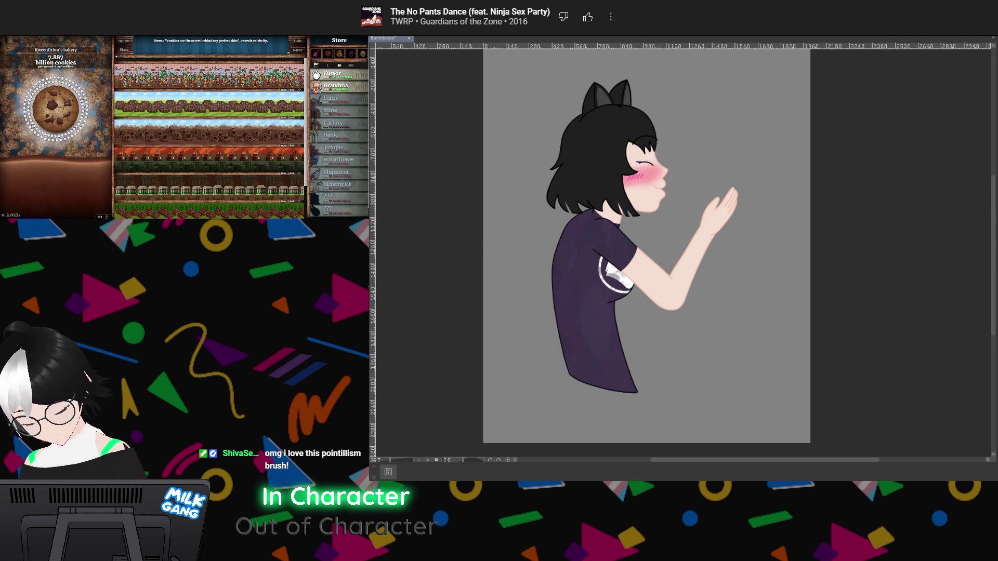
pyautogui.hotkey('ctrl', 'v')
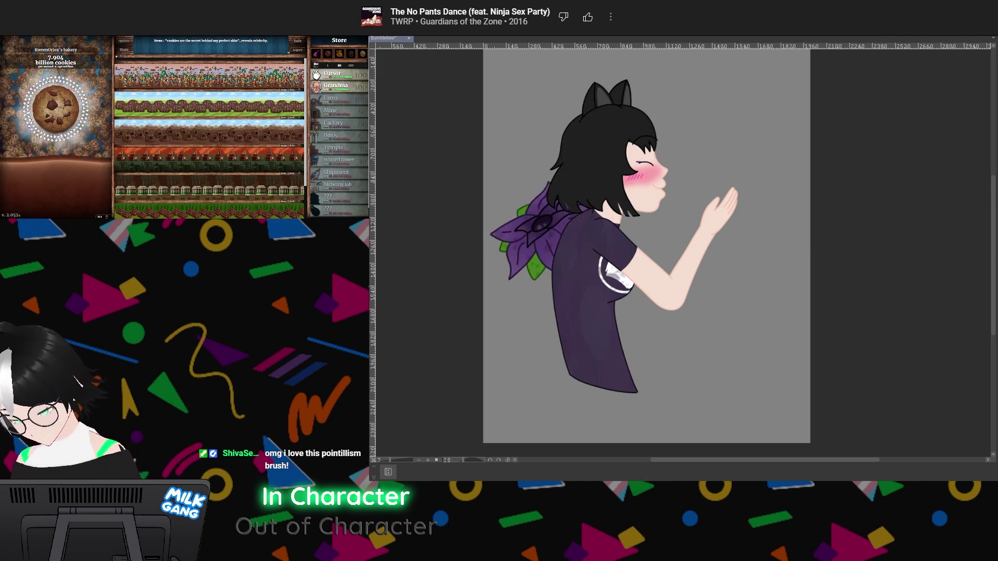
pyautogui.hotkey('ctrl', 'z')
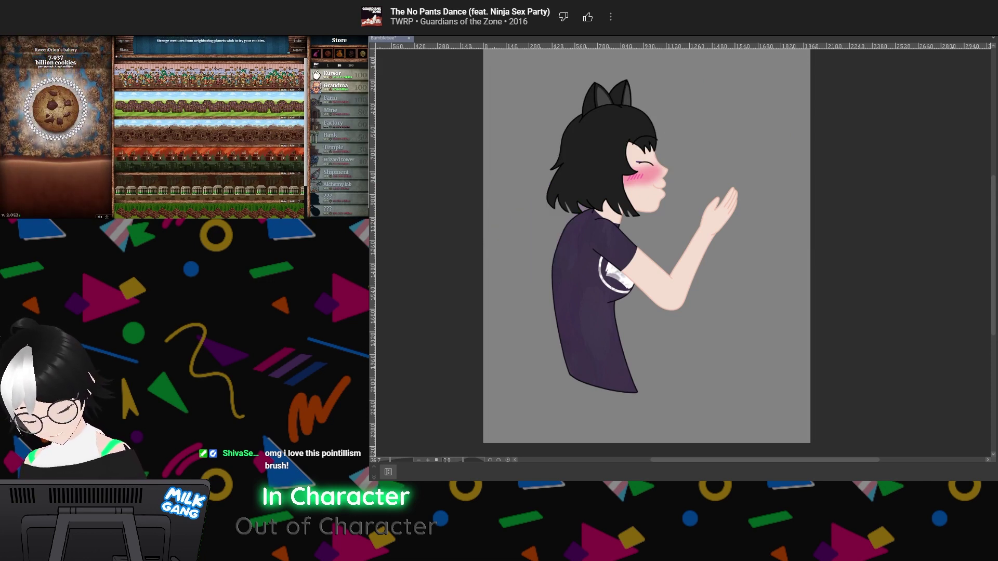
pyautogui.hotkey('ctrl', 'v')
pyautogui.hotkey('ctrl', 'z')
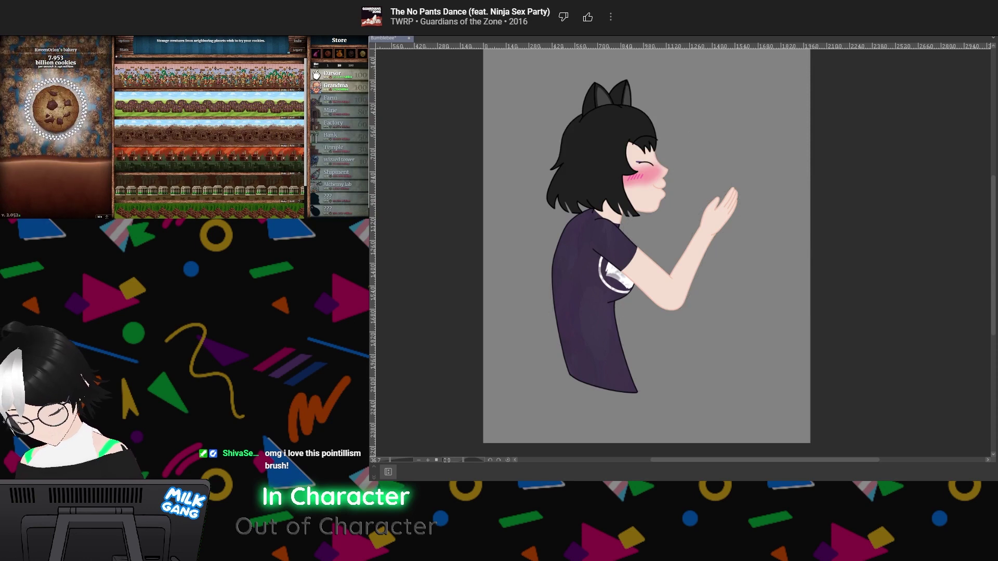
# Show the pencil sketch of the second, long-haired character and hide the finished cat-eared character
pyautogui.hotkey('ctrl', 'y')
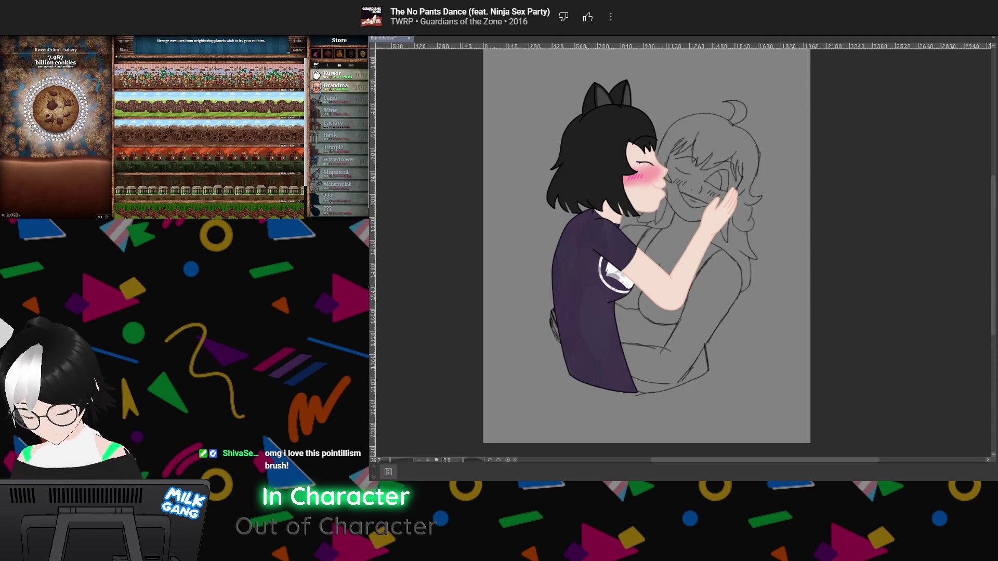
pyautogui.hotkey('ctrl', 'z')
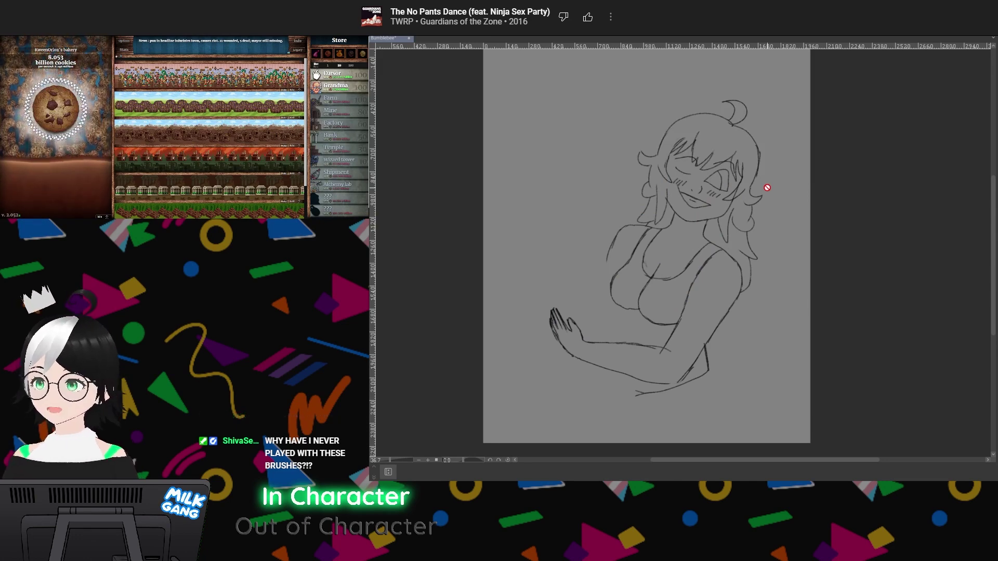
pyautogui.scroll(2, 713, 138)
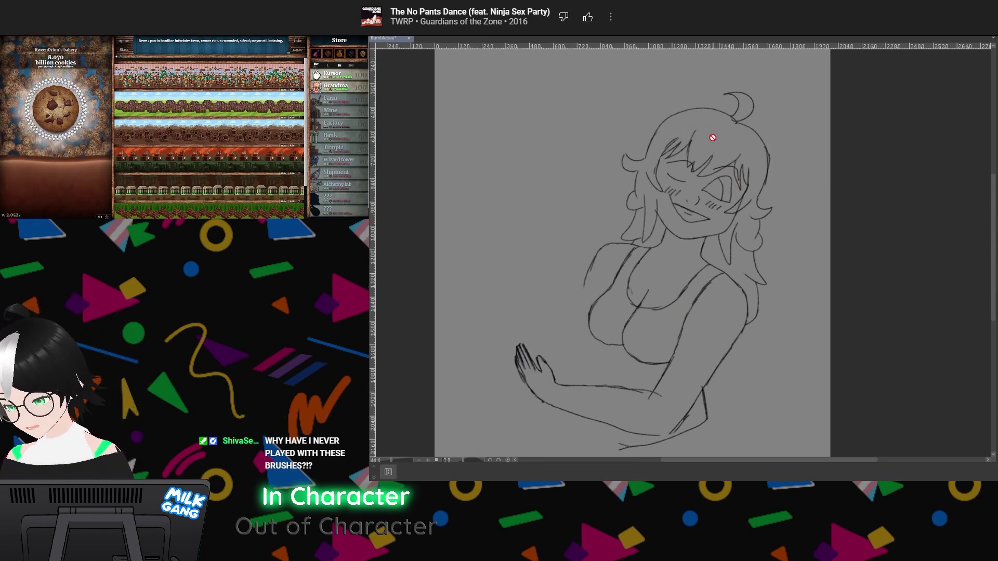
pyautogui.scroll(-4, 713, 139)
pyautogui.scroll(4, 686, 169)
pyautogui.scroll(3, 719, 107)
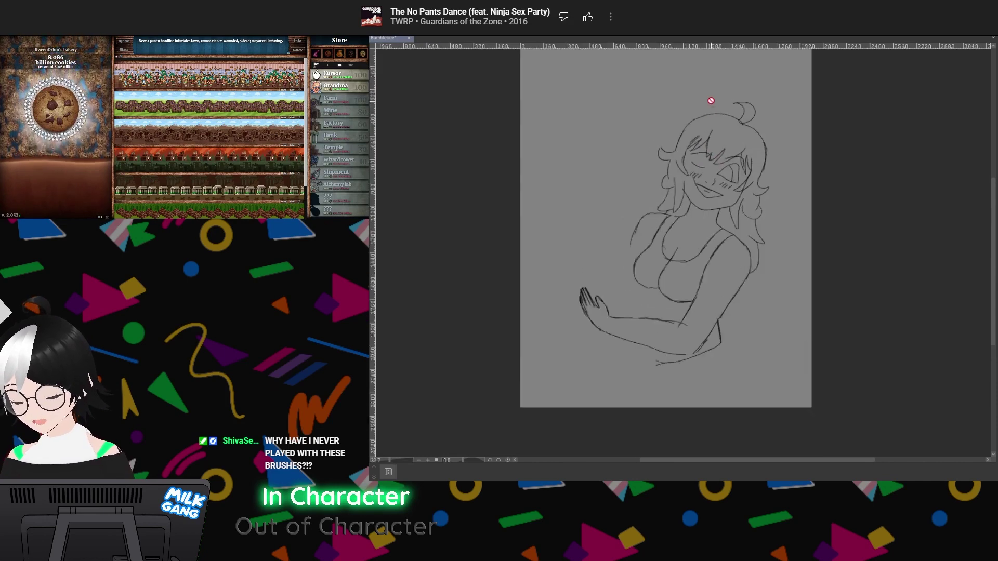
pyautogui.scroll(-2, 733, 101)
pyautogui.scroll(2, 737, 110)
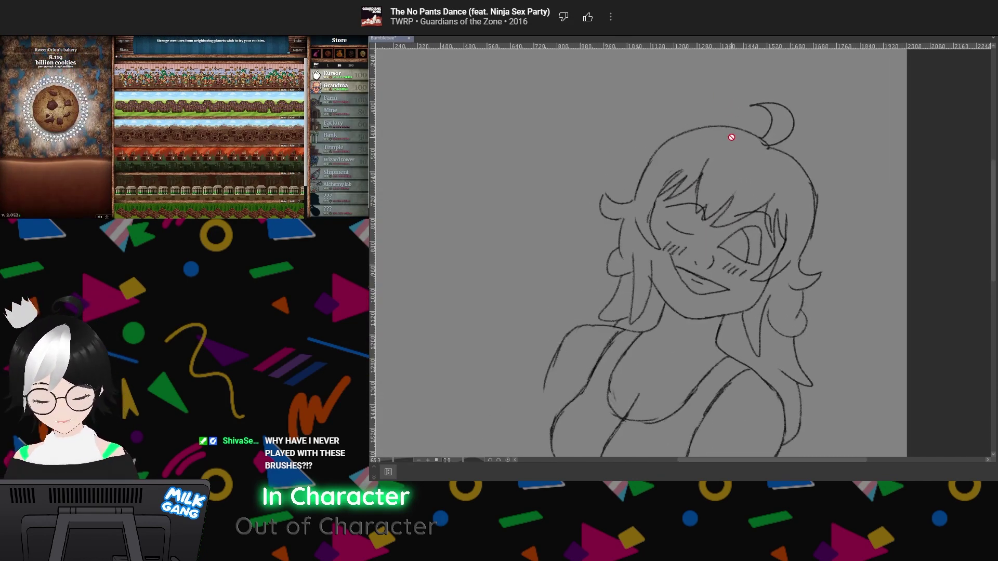
# Bring up the colour reference chart with the hair, eye and skin swatches over the second character's sketch
pyautogui.moveTo(731, 138); pyautogui.dragTo(751, 93)
pyautogui.click(975, 209)
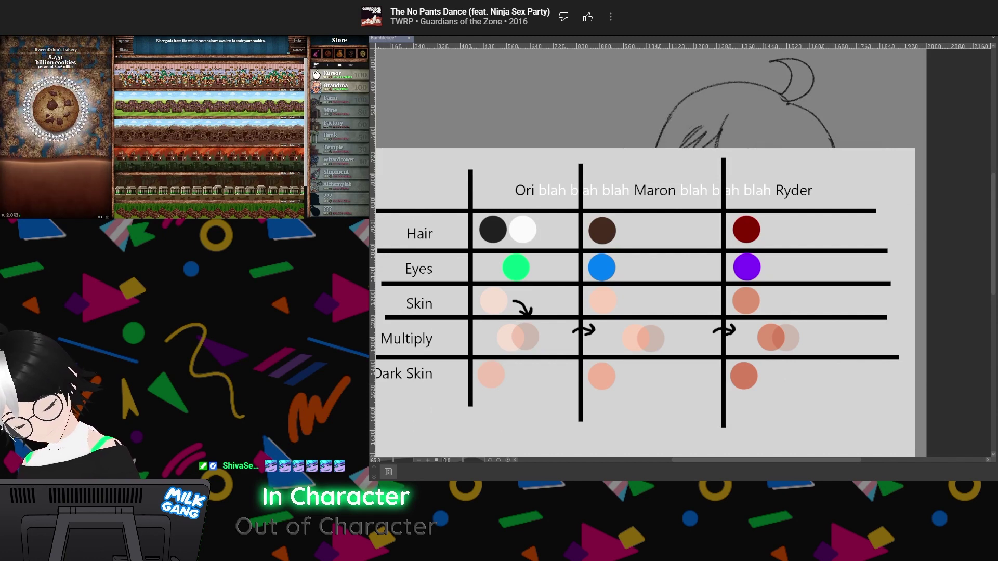
pyautogui.hotkey('ctrl', 'z')
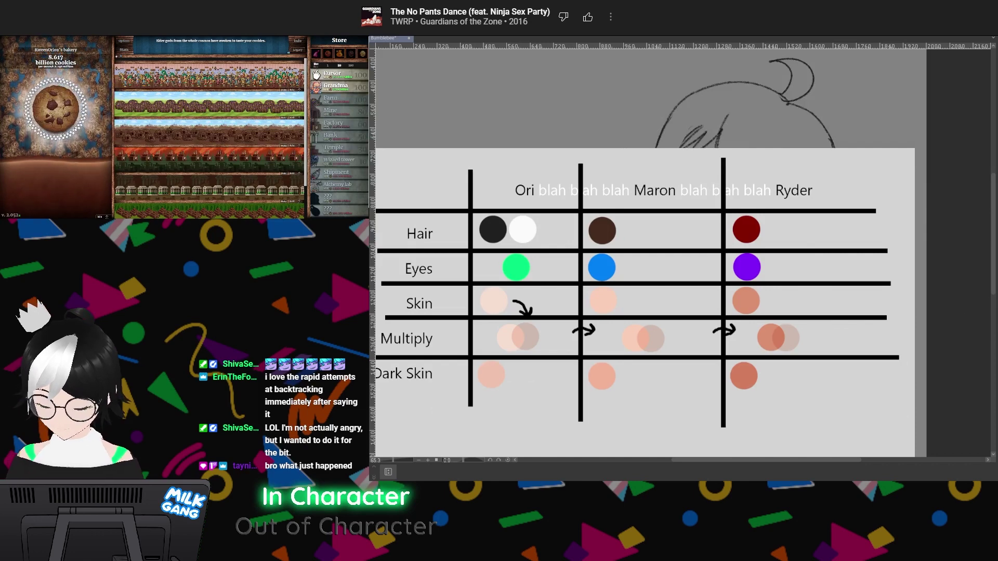
# Hide the colour chart and outline the second character's face over the sketch in the darker skin colour
pyautogui.scroll(3, 770, 241)
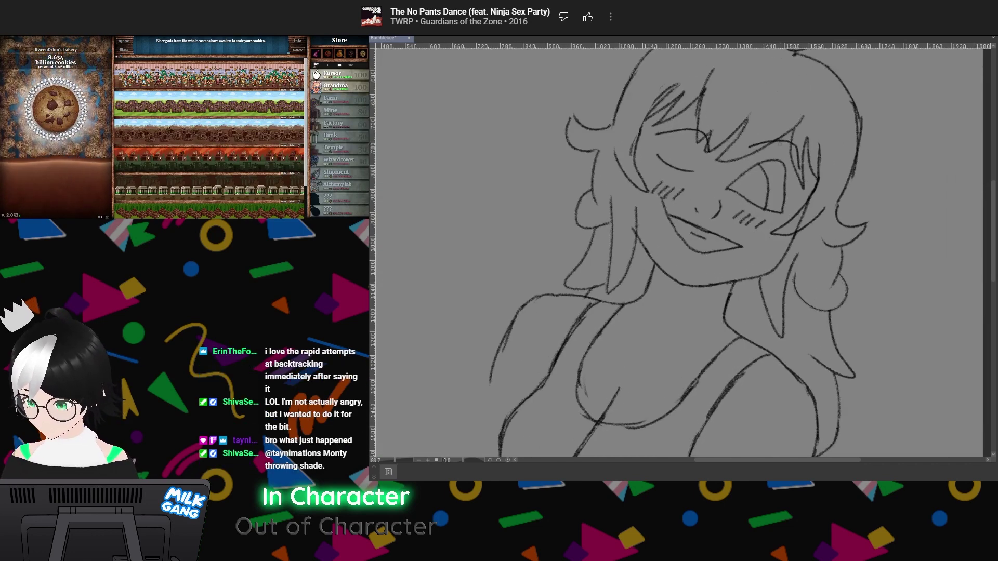
pyautogui.scroll(-2, 762, 138)
pyautogui.scroll(3, 763, 139)
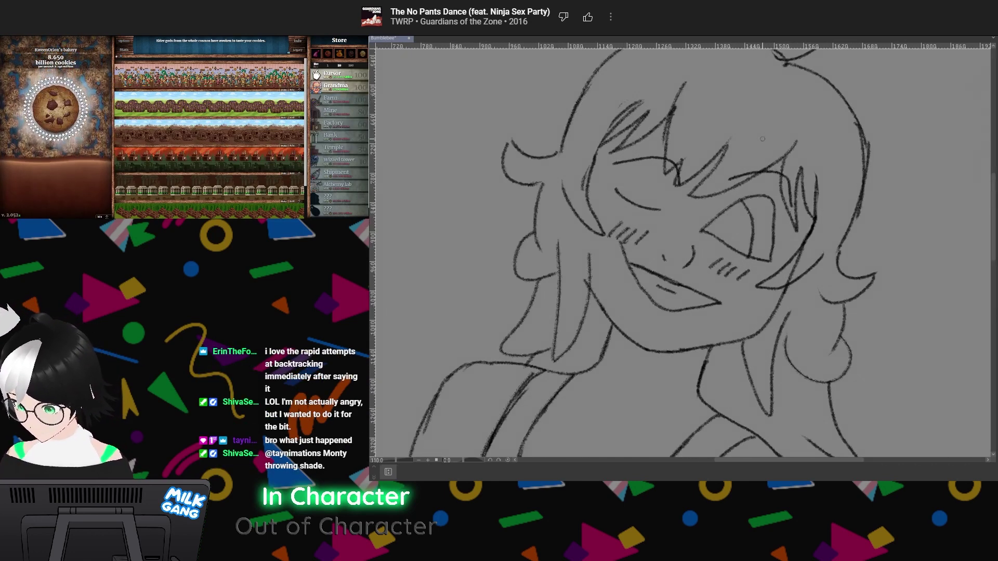
pyautogui.scroll(-1, 762, 139)
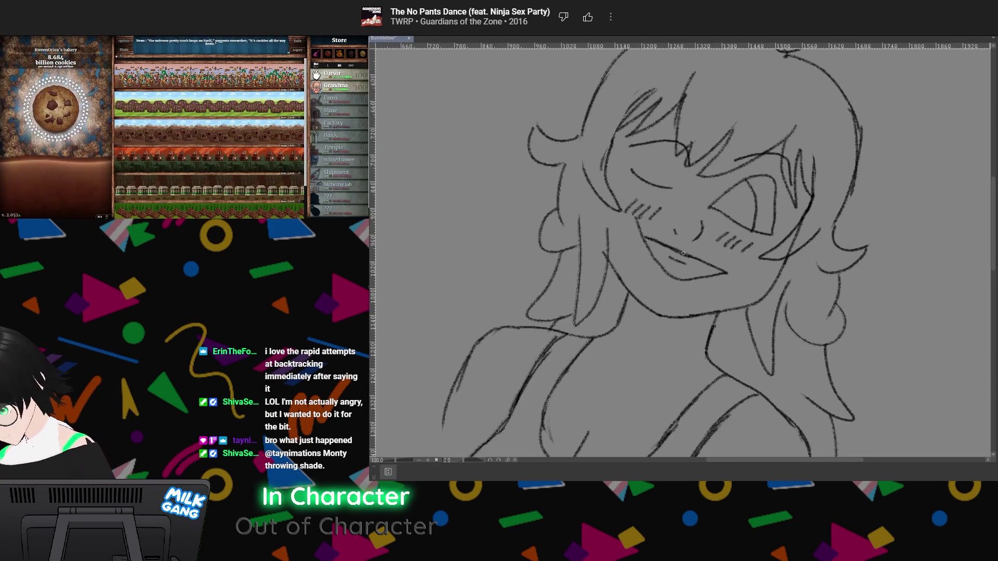
pyautogui.moveTo(829, 154)
pyautogui.mouseDown()
pyautogui.moveTo(776, 283)
pyautogui.moveTo(740, 311)
pyautogui.moveTo(648, 310)
pyautogui.moveTo(598, 244)
pyautogui.moveTo(593, 195)
pyautogui.moveTo(604, 152)
pyautogui.moveTo(626, 102)
pyautogui.moveTo(658, 75)
pyautogui.moveTo(695, 65)
pyautogui.moveTo(748, 77)
pyautogui.moveTo(801, 113)
pyautogui.moveTo(829, 158)
pyautogui.mouseUp()
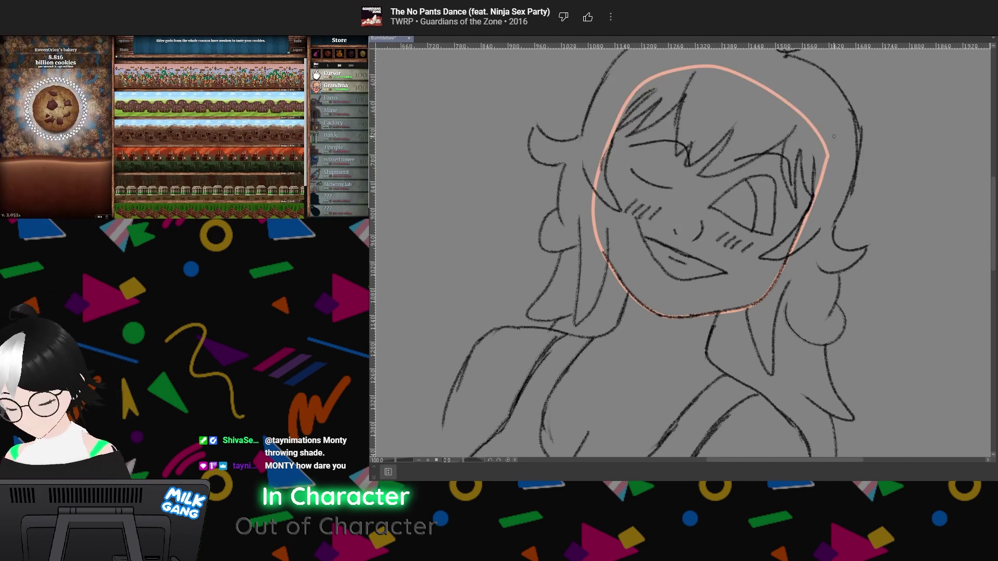
# Select the inside of the face outline, fill it with the light skin colour from the chart's middle column, and deselect
pyautogui.click(780, 171)
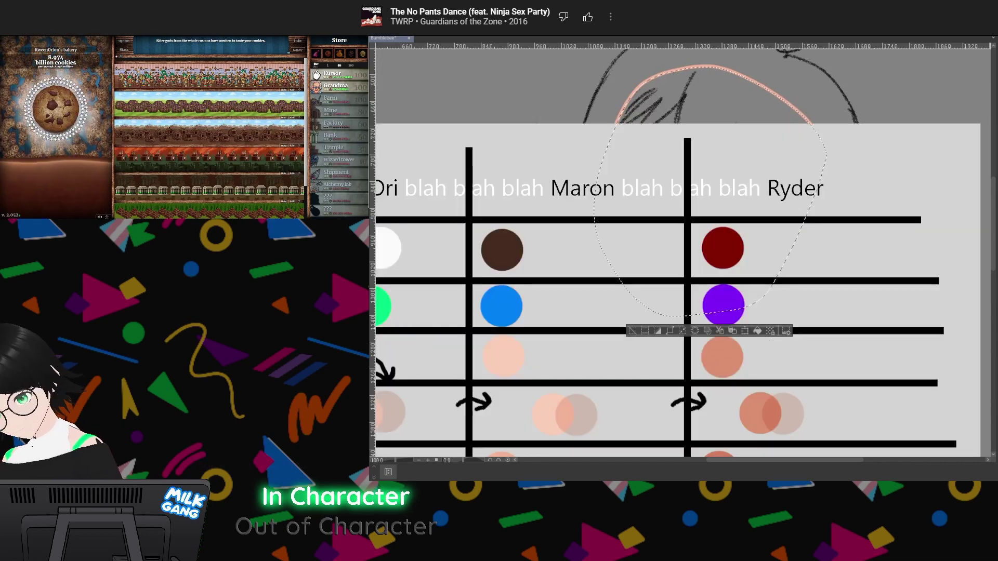
pyautogui.click(503, 354)
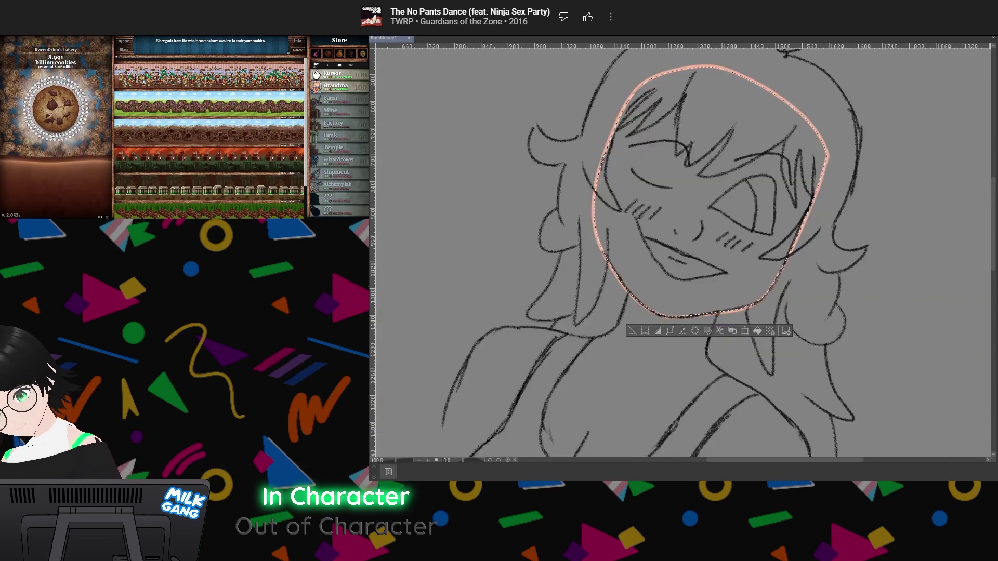
pyautogui.moveTo(613, 83); pyautogui.dragTo(729, 321)
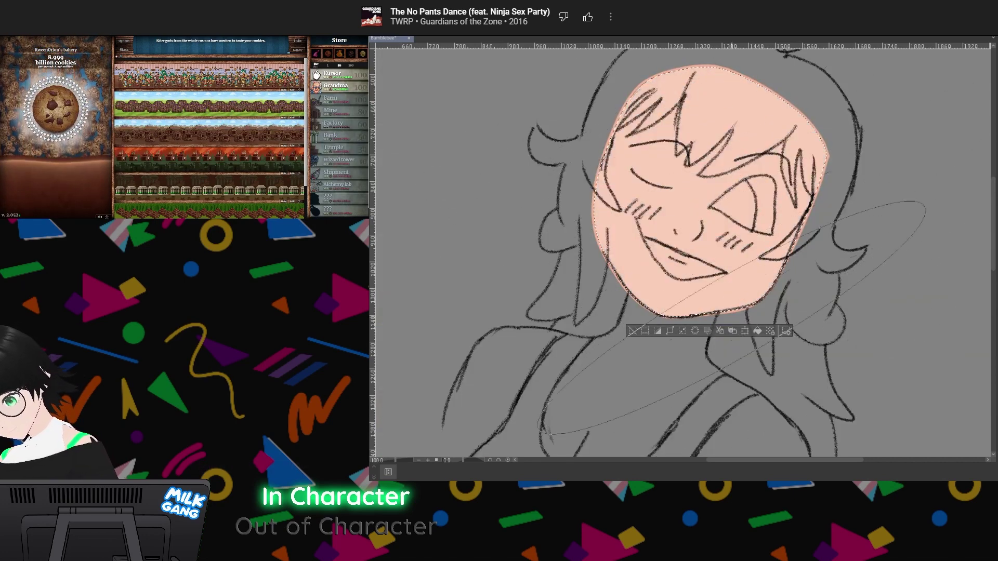
pyautogui.hotkey('ctrl', 'd')
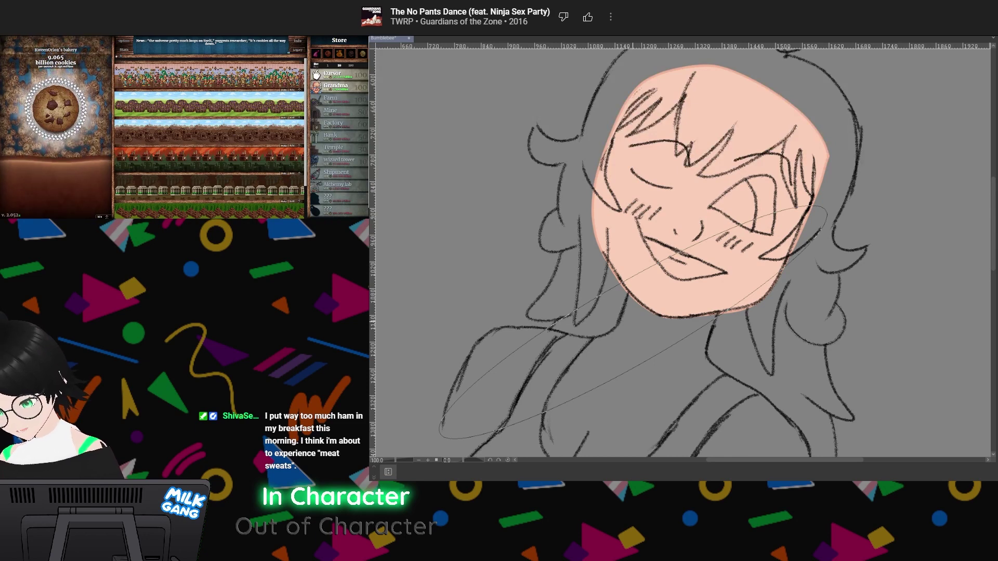
# Undo the face's skin fill, restore it and clear the selection again
pyautogui.hotkey('ctrl', 'z')
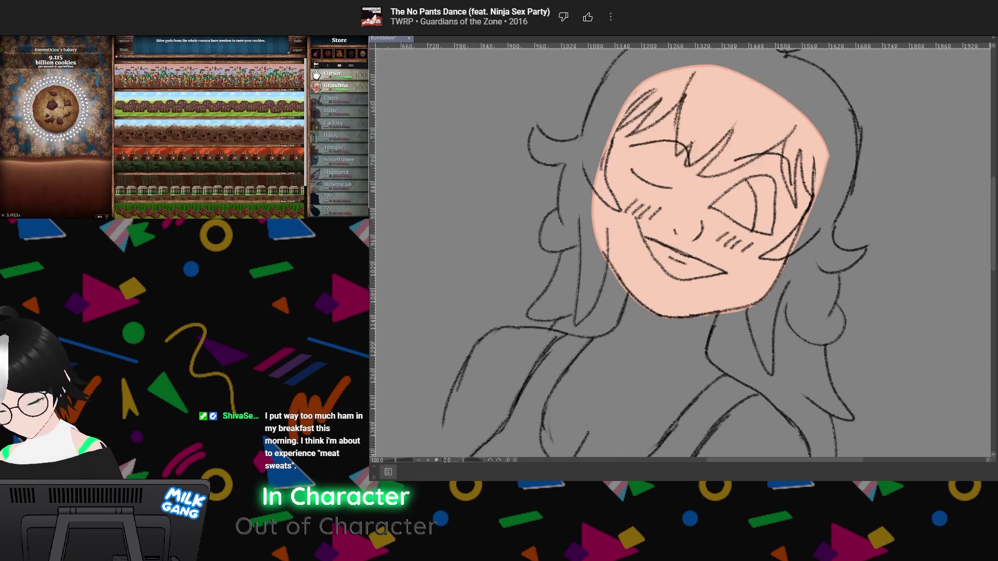
pyautogui.moveTo(676, 234)
pyautogui.mouseDown()
pyautogui.moveTo(707, 237)
pyautogui.moveTo(751, 302)
pyautogui.mouseUp()
pyautogui.moveTo(728, 249)
pyautogui.mouseDown()
pyautogui.moveTo(677, 274)
pyautogui.moveTo(658, 262)
pyautogui.moveTo(670, 227)
pyautogui.moveTo(670, 283)
pyautogui.mouseUp()
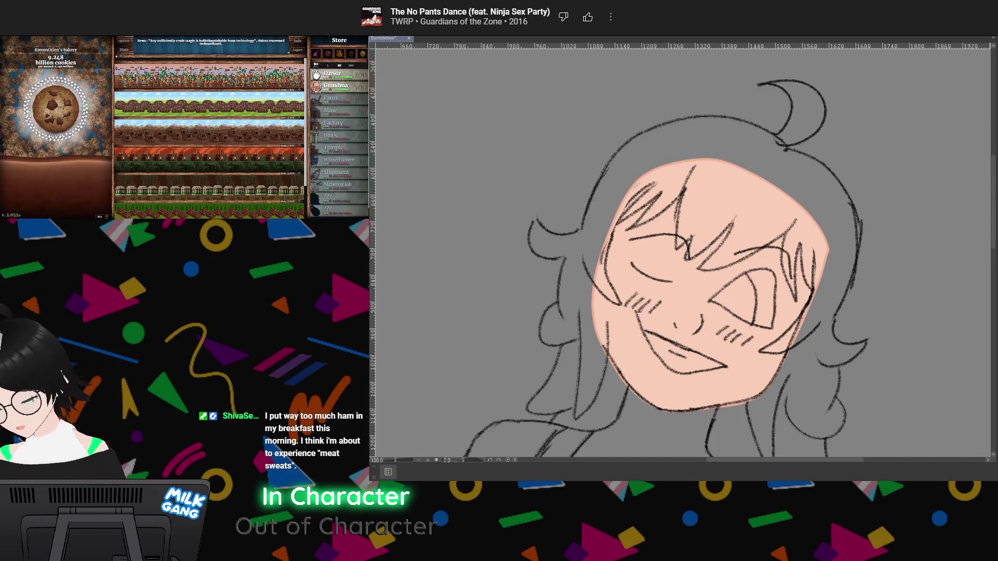
pyautogui.moveTo(683, 255); pyautogui.dragTo(734, 242)
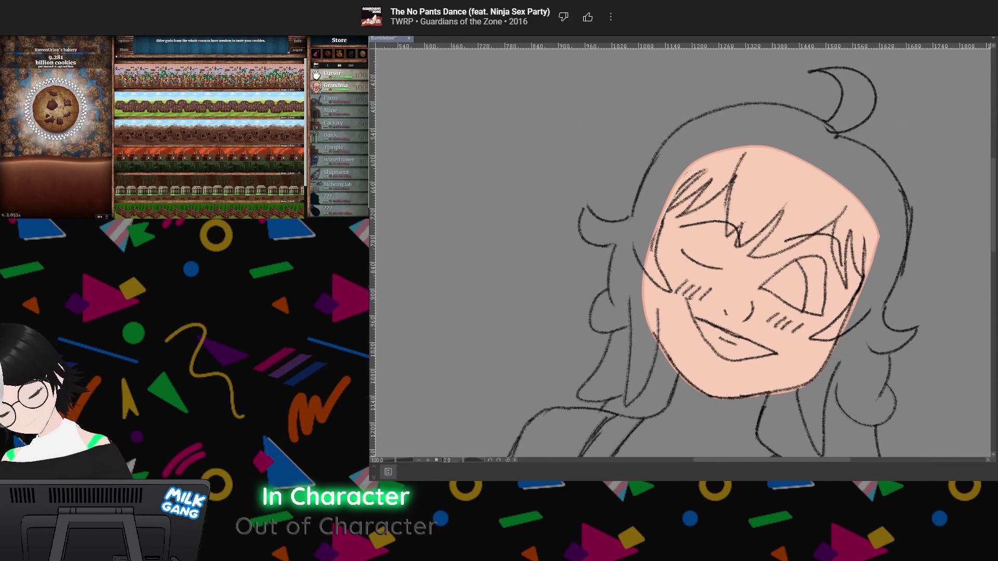
pyautogui.hotkey('ctrl', 'z')
pyautogui.hotkey('ctrl', 'z')
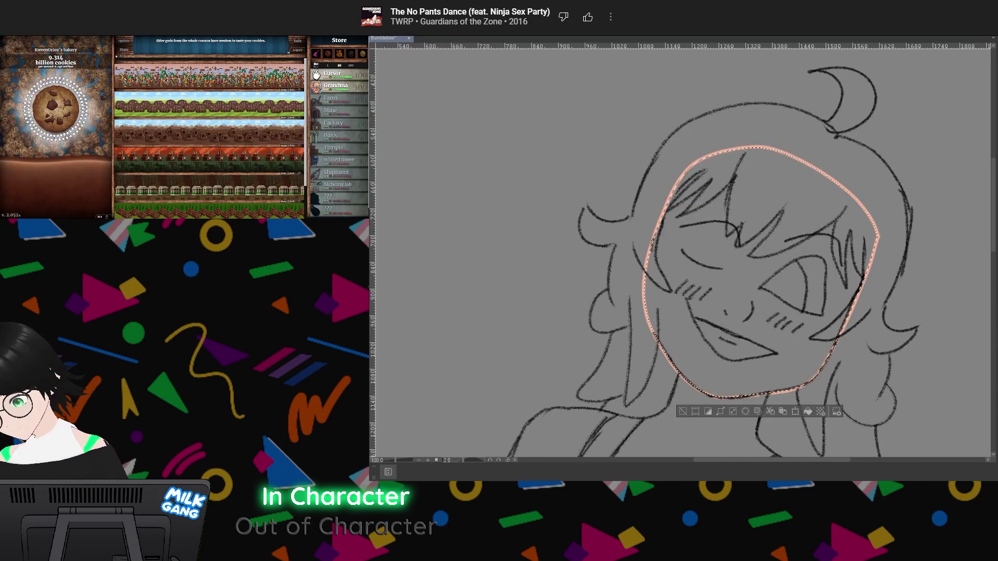
pyautogui.hotkey('ctrl', 'z')
pyautogui.hotkey('ctrl', 'z')
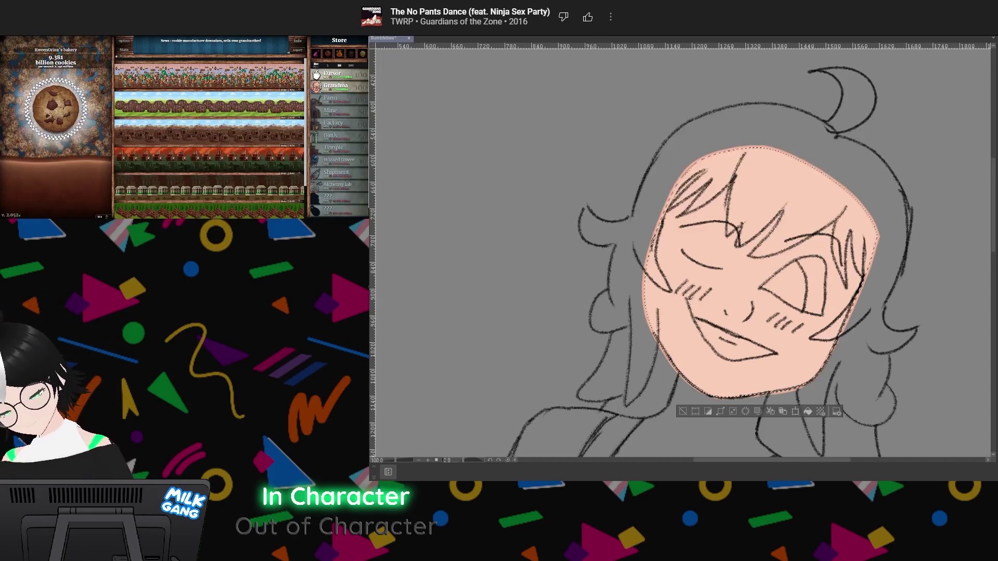
pyautogui.click(695, 412)
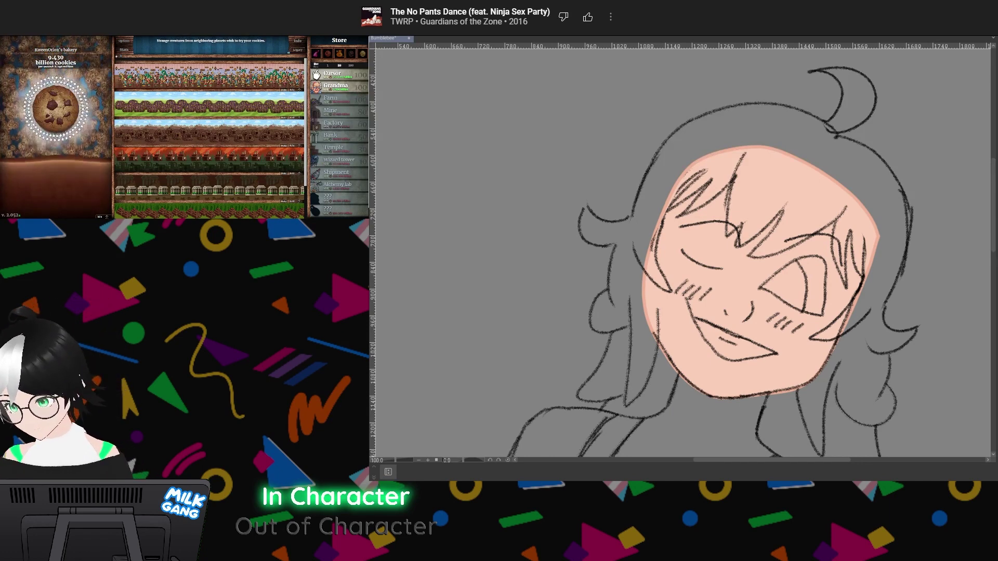
# Examine the filled face against the rest of the sketch at several sizes
pyautogui.scroll(-3, 786, 288)
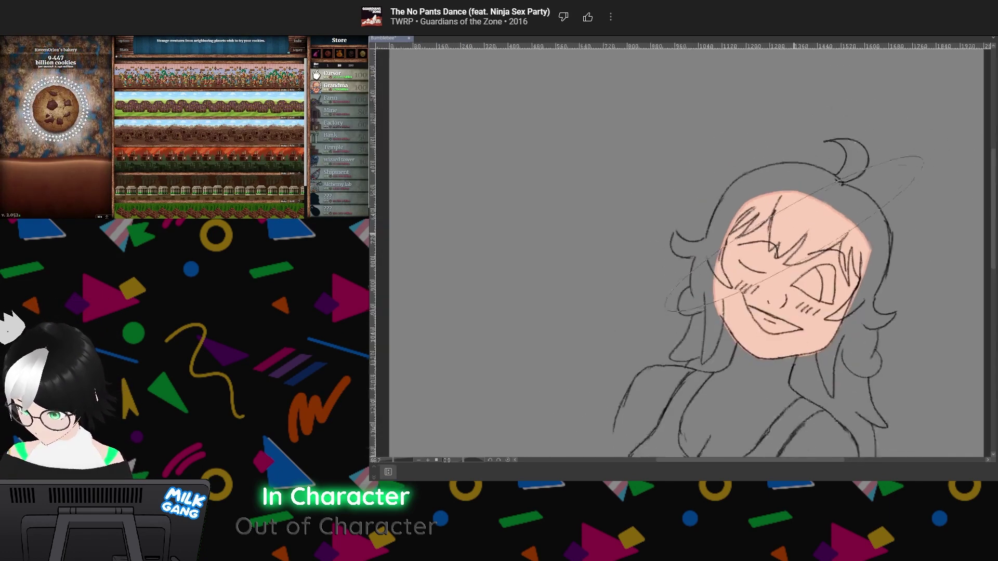
pyautogui.scroll(1, 897, 264)
pyautogui.scroll(-2, 895, 270)
pyautogui.scroll(1, 875, 280)
pyautogui.scroll(-2, 879, 278)
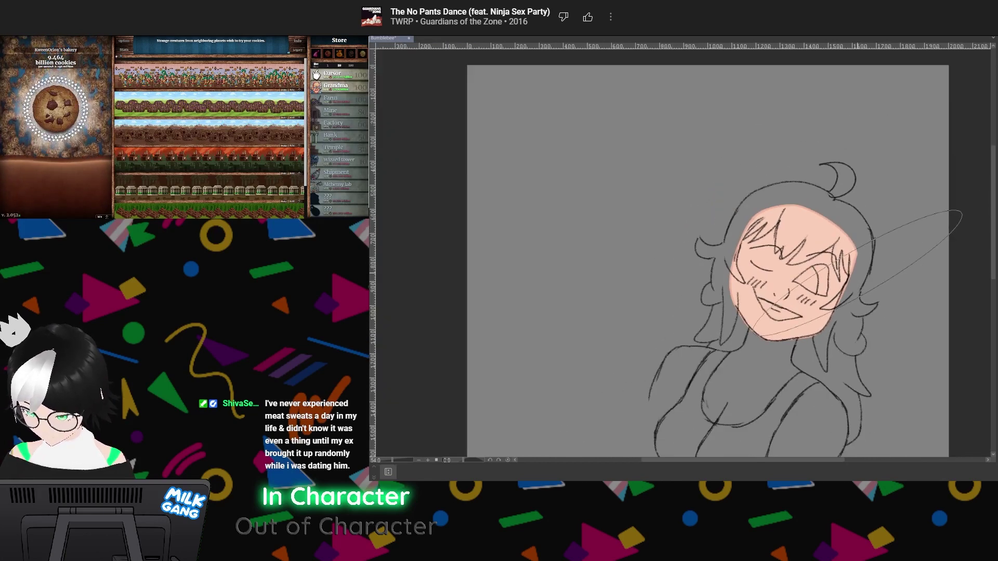
pyautogui.scroll(3, 887, 338)
pyautogui.scroll(-5, 883, 327)
pyautogui.scroll(4, 831, 276)
pyautogui.scroll(-1, 741, 232)
pyautogui.scroll(3, 733, 239)
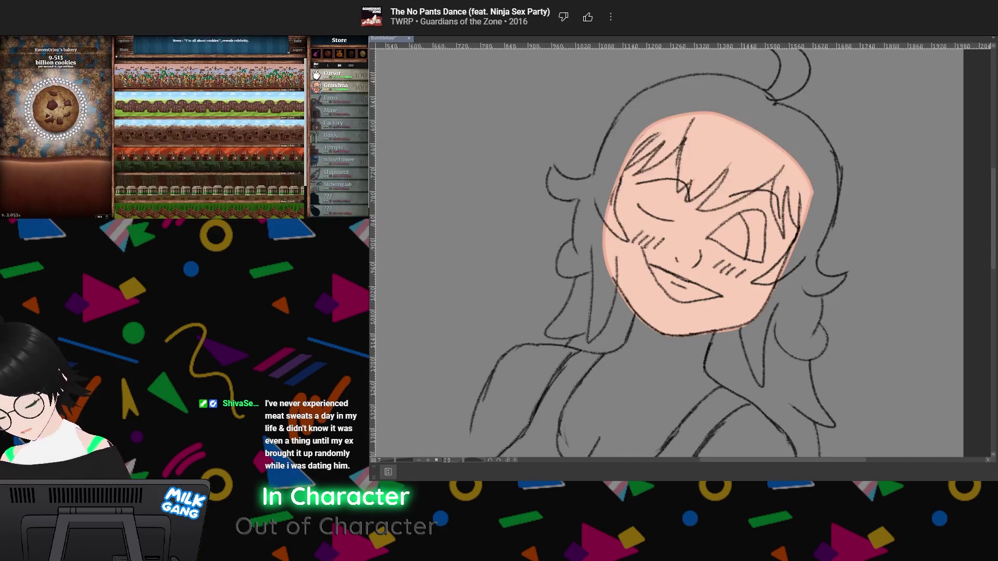
# Sample a golden outline colour from the yellow flower artwork, undo the test stroke and hide the flower again
pyautogui.moveTo(745, 241); pyautogui.dragTo(721, 292)
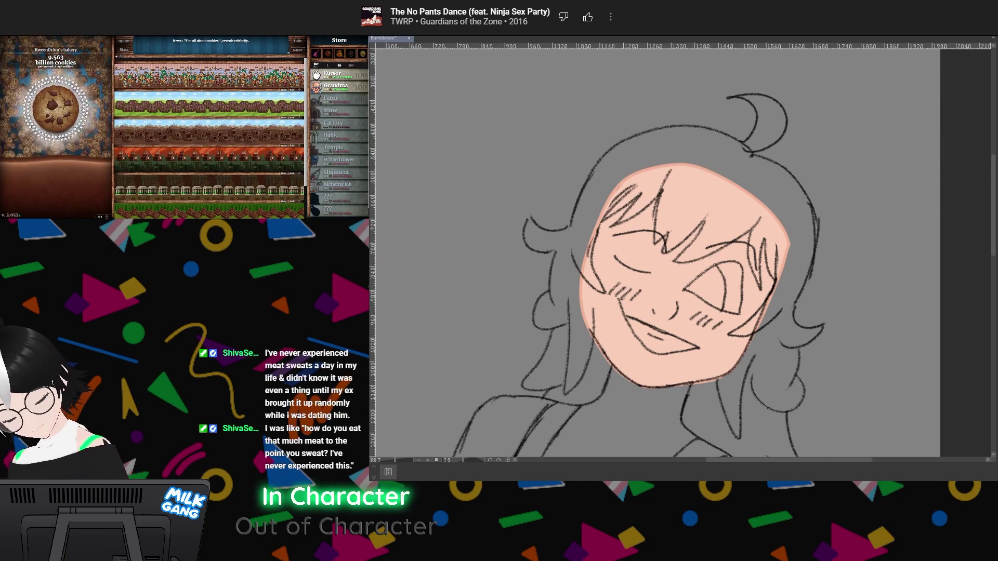
pyautogui.hotkey('ctrl', 'z')
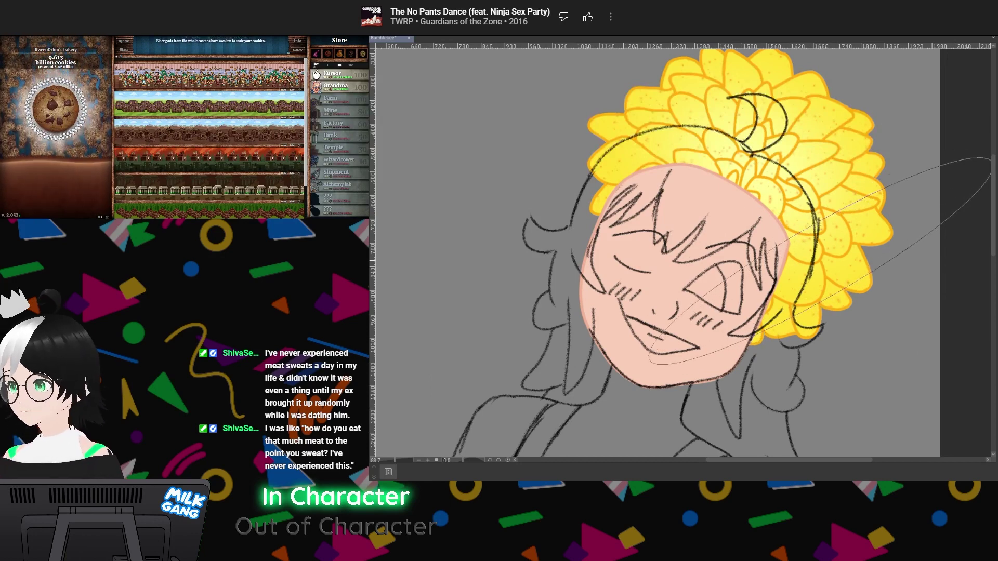
pyautogui.hotkey('ctrl', 'z')
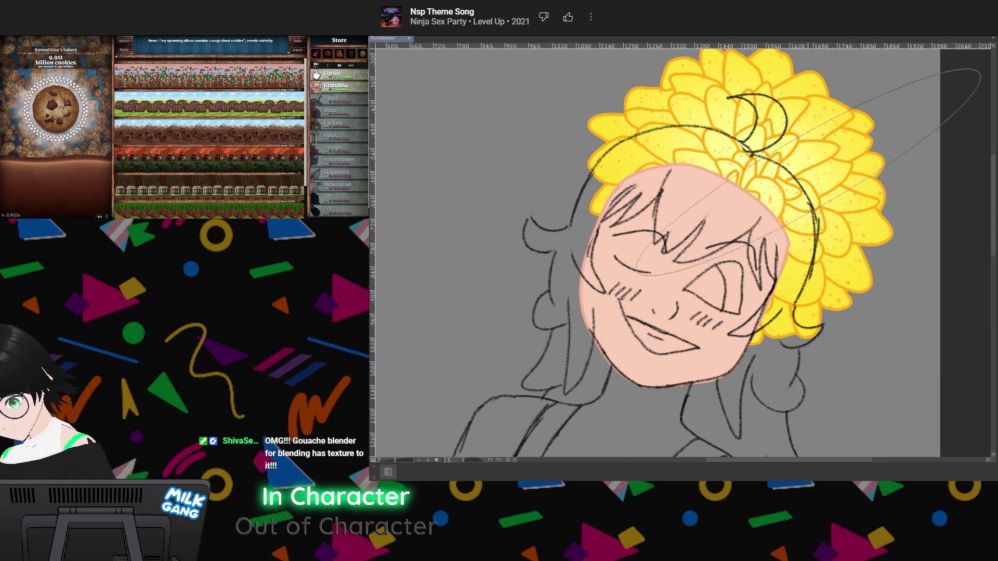
pyautogui.click(815, 167)
pyautogui.hotkey('ctrl', 'z')
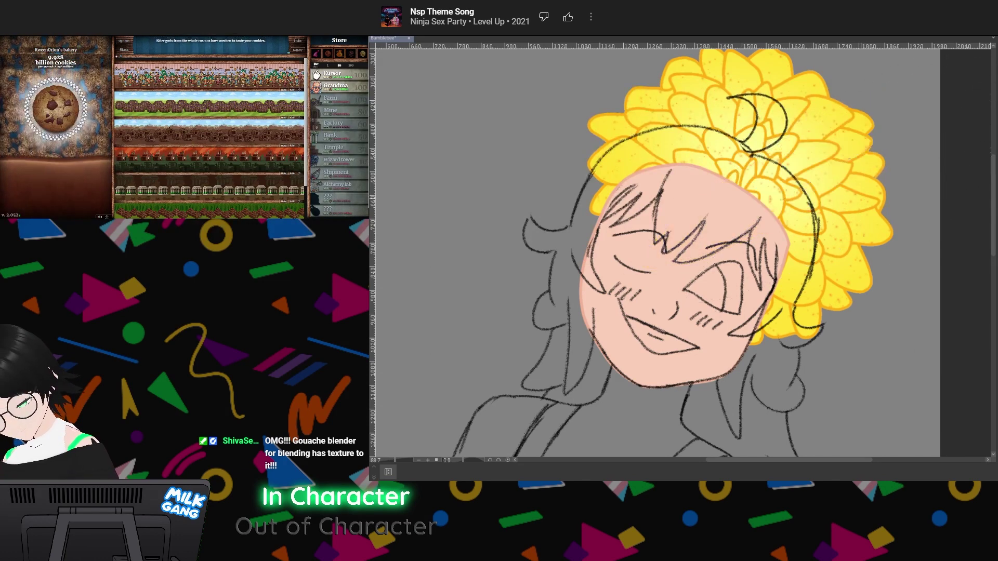
pyautogui.click(820, 179)
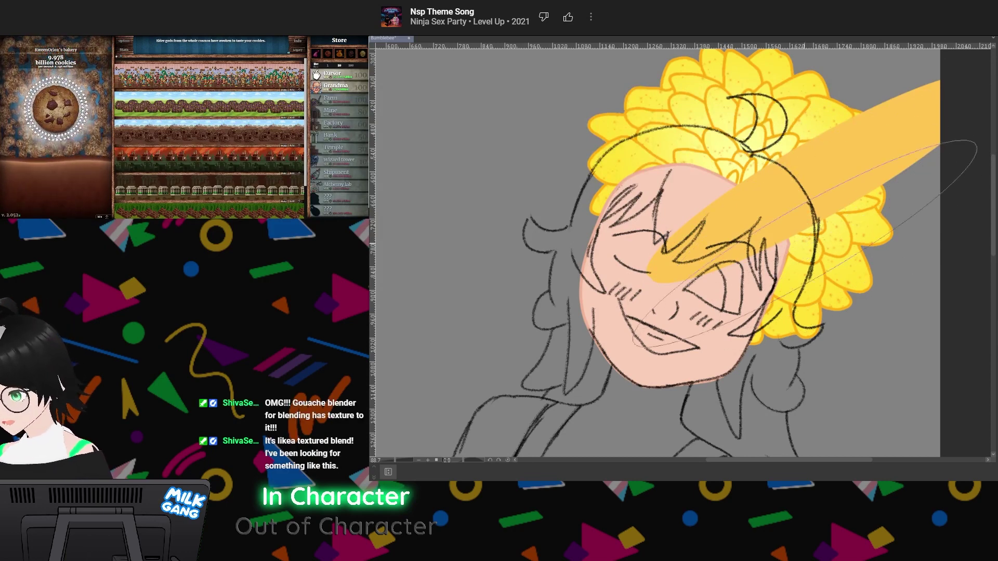
pyautogui.hotkey('ctrl', 'z')
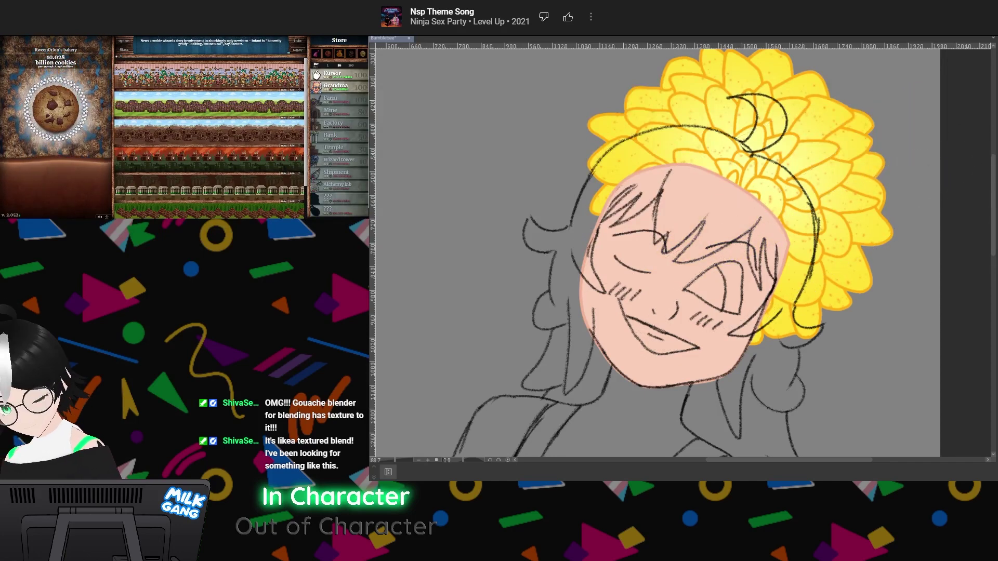
pyautogui.hotkey('ctrl', 'z')
pyautogui.moveTo(681, 276); pyautogui.dragTo(709, 281)
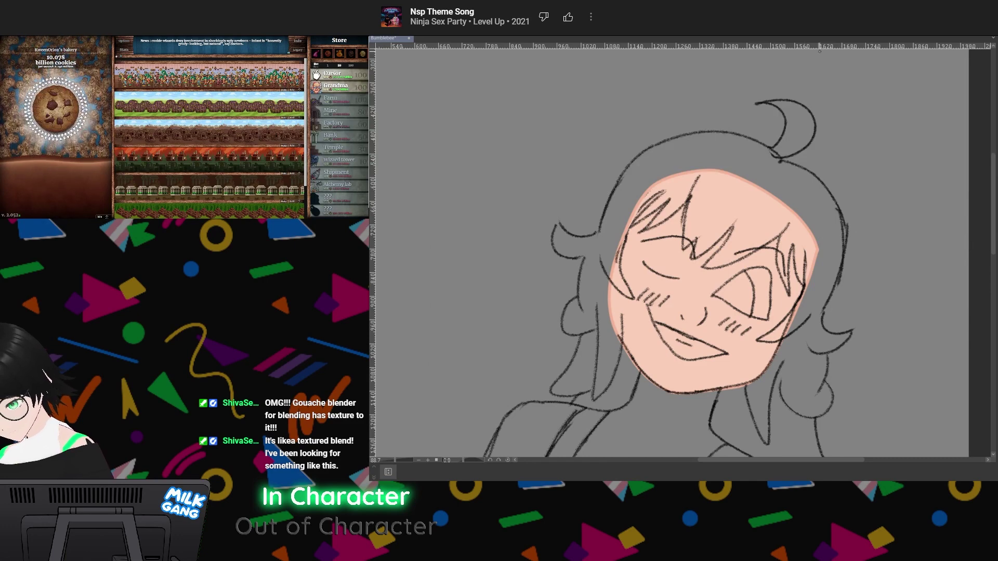
# Try a golden outline on the hair lock beside the closed eye, undo it and fade the pencil sketch
pyautogui.moveTo(681, 276); pyautogui.dragTo(687, 246)
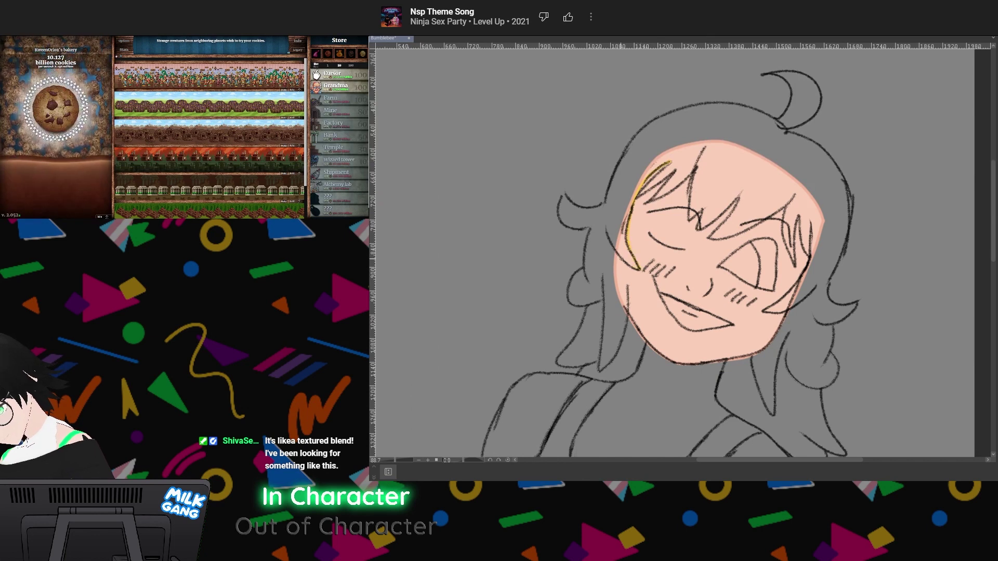
pyautogui.moveTo(630, 264); pyautogui.dragTo(608, 225)
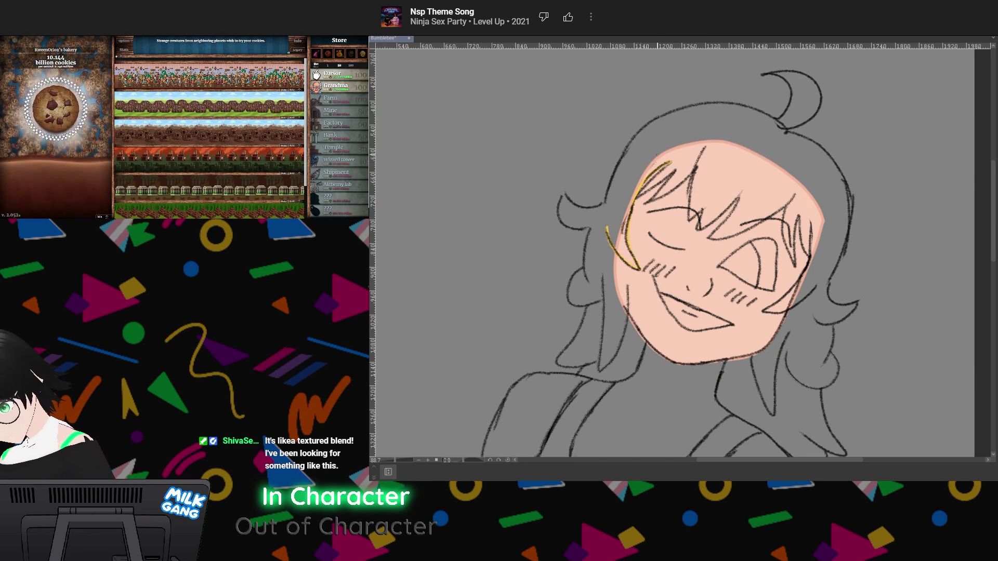
pyautogui.hotkey('ctrl', 'z')
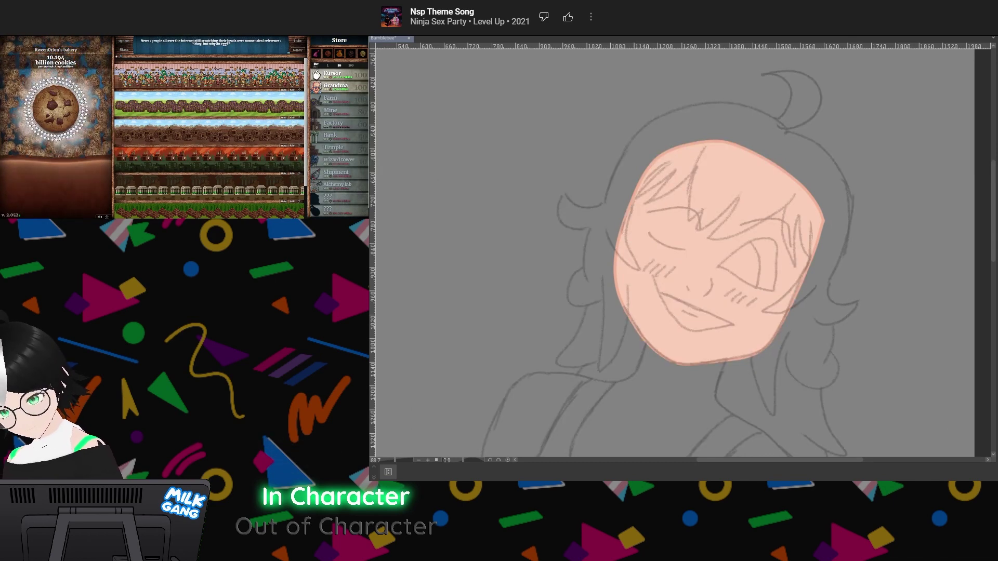
# Rotate the canvas until the tilted face stands upright and enlarge it for drawing the bangs
pyautogui.moveTo(886, 265); pyautogui.dragTo(959, 283)
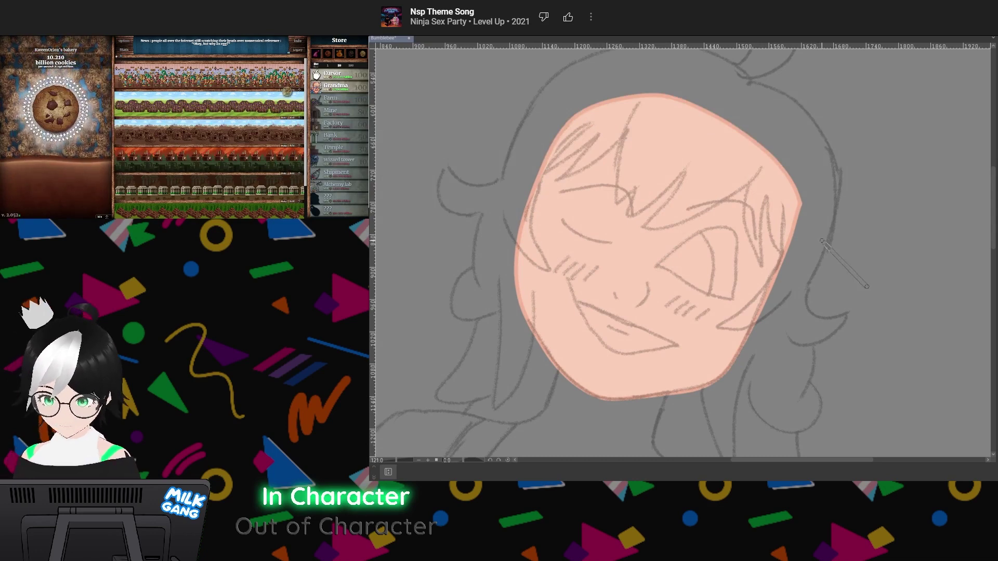
pyautogui.moveTo(833, 259); pyautogui.dragTo(838, 232)
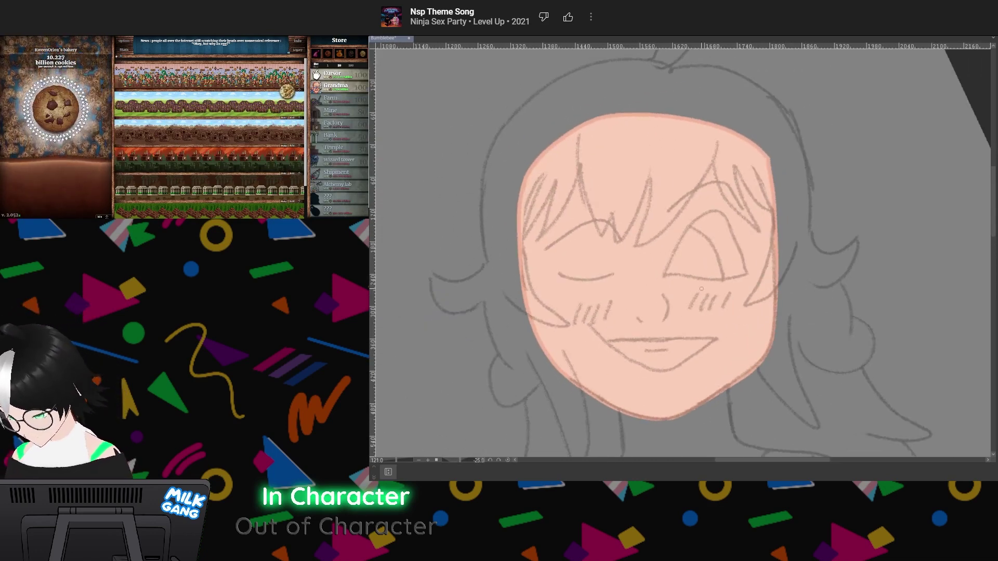
pyautogui.moveTo(676, 300); pyautogui.dragTo(687, 302)
pyautogui.scroll(1, 561, 236)
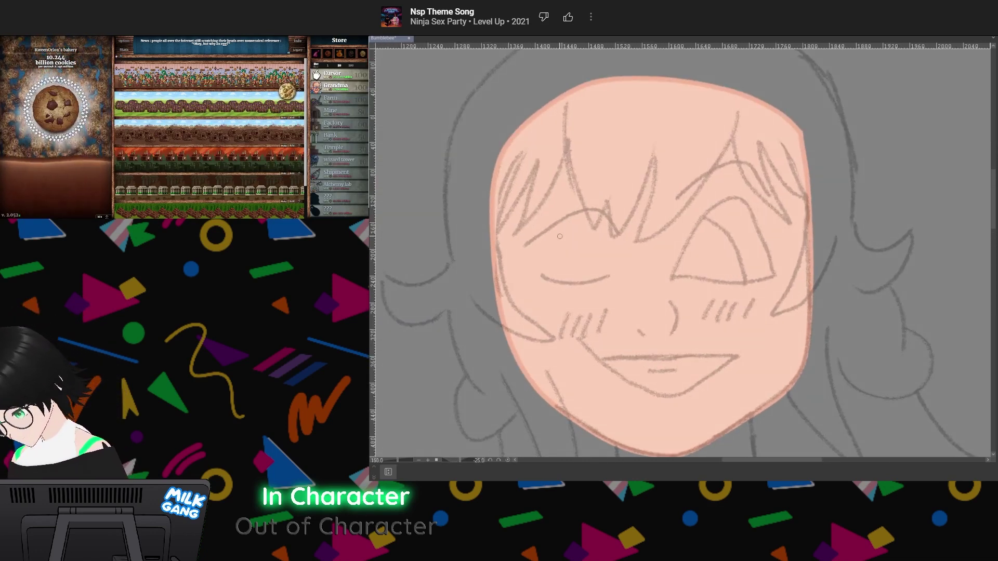
# Try to outline the bangs in golden yellow from the cheek lock across the forehead
pyautogui.moveTo(471, 298)
pyautogui.mouseDown()
pyautogui.moveTo(504, 330)
pyautogui.moveTo(558, 340)
pyautogui.moveTo(505, 282)
pyautogui.moveTo(497, 206)
pyautogui.moveTo(521, 153)
pyautogui.moveTo(498, 232)
pyautogui.moveTo(537, 158)
pyautogui.moveTo(530, 210)
pyautogui.moveTo(514, 236)
pyautogui.moveTo(568, 140)
pyautogui.moveTo(577, 193)
pyautogui.mouseUp()
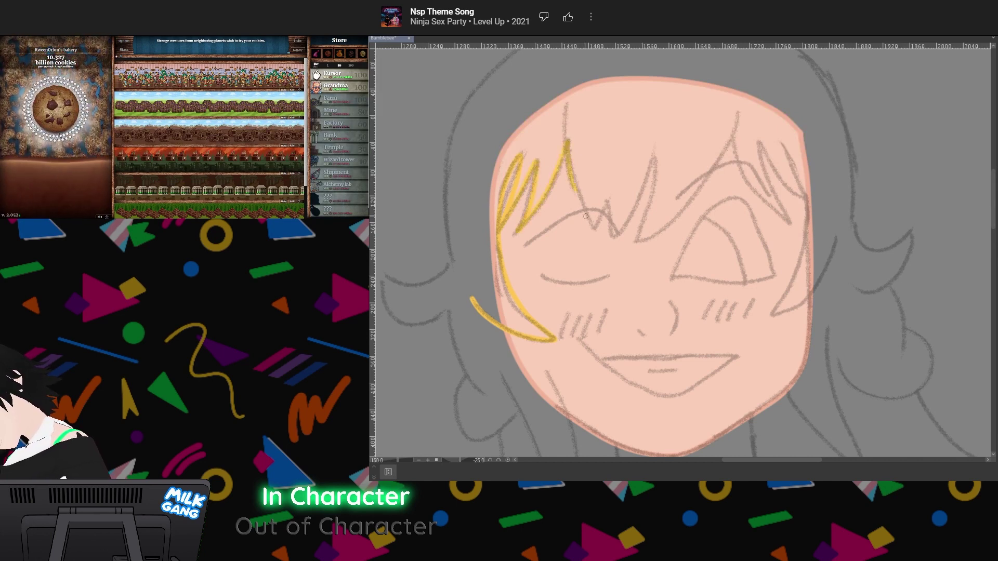
pyautogui.moveTo(594, 228)
pyautogui.mouseDown()
pyautogui.moveTo(607, 202)
pyautogui.moveTo(613, 237)
pyautogui.mouseUp()
pyautogui.moveTo(654, 153)
pyautogui.mouseDown()
pyautogui.moveTo(636, 239)
pyautogui.moveTo(653, 237)
pyautogui.mouseUp()
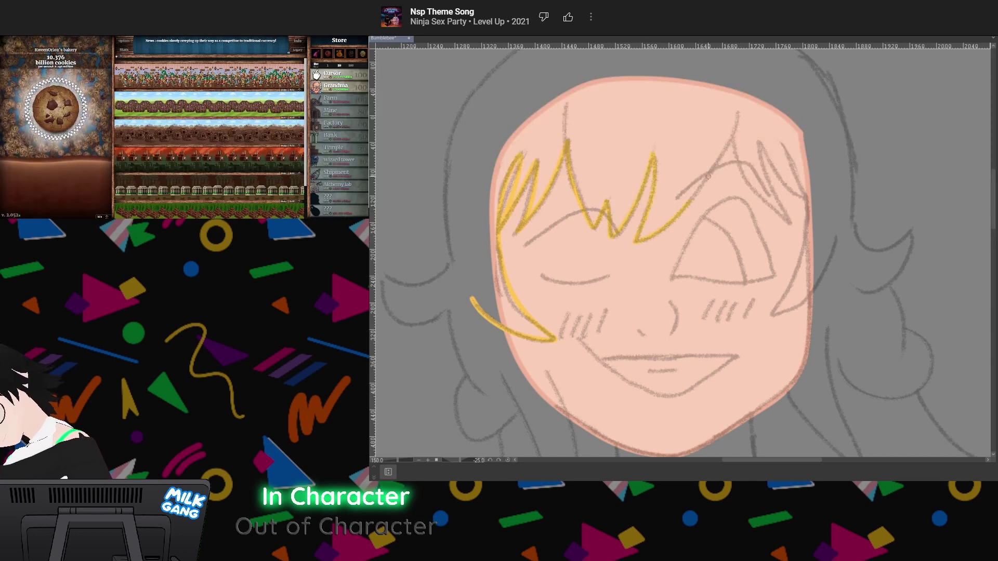
pyautogui.moveTo(738, 118); pyautogui.dragTo(739, 111)
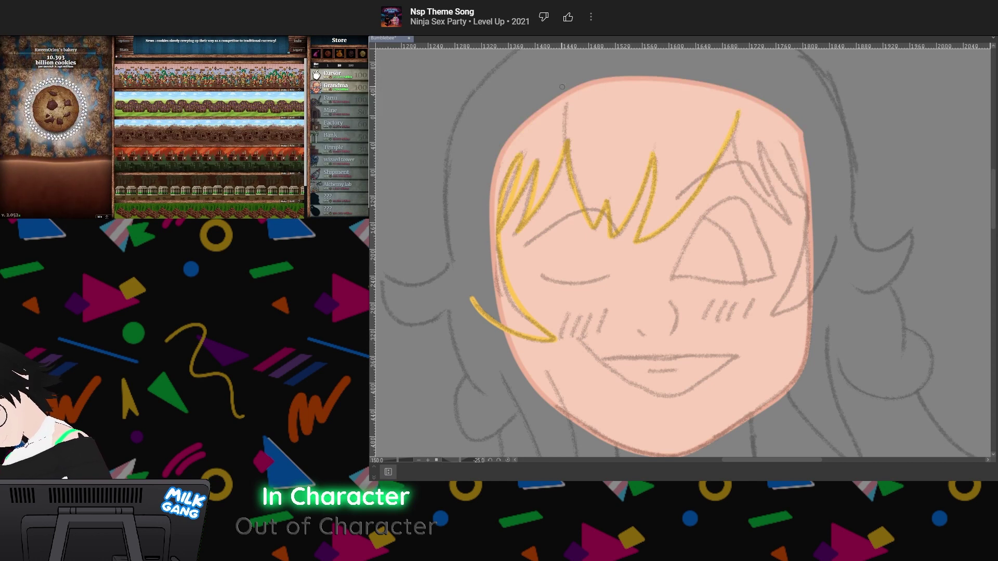
pyautogui.hotkey('ctrl', 'z')
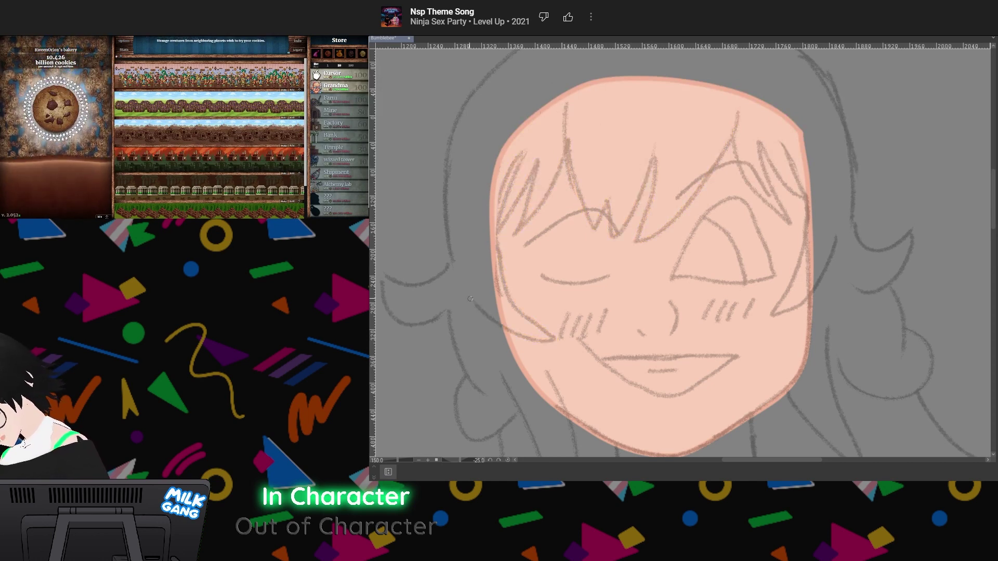
# Outline the cheek lock beside the closed eye and the jagged bangs across the forehead in golden yellow
pyautogui.moveTo(470, 297)
pyautogui.mouseDown()
pyautogui.moveTo(498, 325)
pyautogui.moveTo(553, 339)
pyautogui.mouseUp()
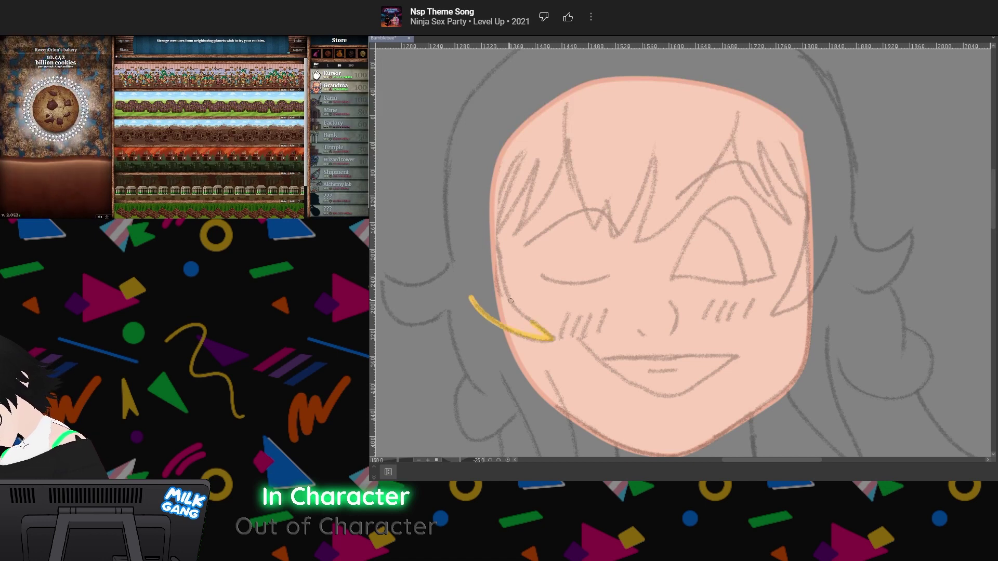
pyautogui.moveTo(511, 301)
pyautogui.mouseDown()
pyautogui.moveTo(492, 222)
pyautogui.moveTo(524, 152)
pyautogui.moveTo(498, 226)
pyautogui.moveTo(538, 165)
pyautogui.mouseUp()
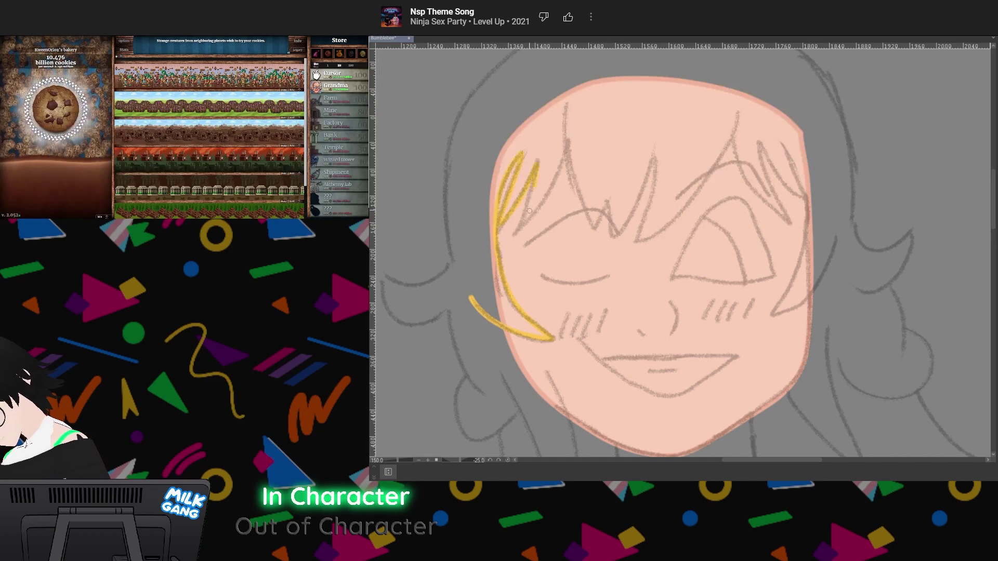
pyautogui.moveTo(519, 231); pyautogui.dragTo(568, 141)
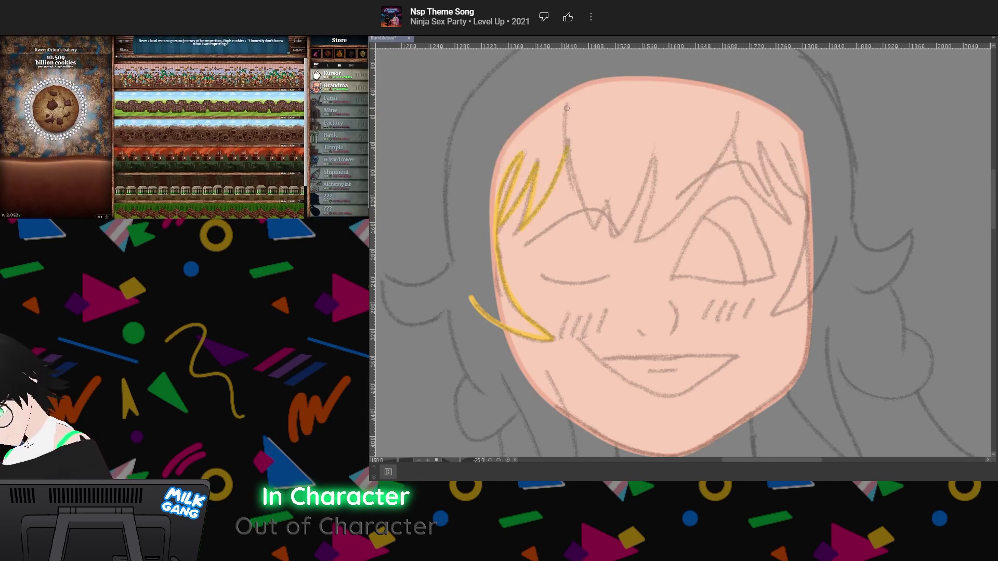
pyautogui.moveTo(567, 102)
pyautogui.mouseDown()
pyautogui.moveTo(576, 184)
pyautogui.moveTo(597, 227)
pyautogui.moveTo(607, 201)
pyautogui.moveTo(612, 239)
pyautogui.moveTo(655, 152)
pyautogui.moveTo(649, 214)
pyautogui.moveTo(634, 243)
pyautogui.moveTo(697, 192)
pyautogui.mouseUp()
pyautogui.moveTo(738, 112)
pyautogui.mouseDown()
pyautogui.moveTo(741, 169)
pyautogui.moveTo(790, 224)
pyautogui.mouseUp()
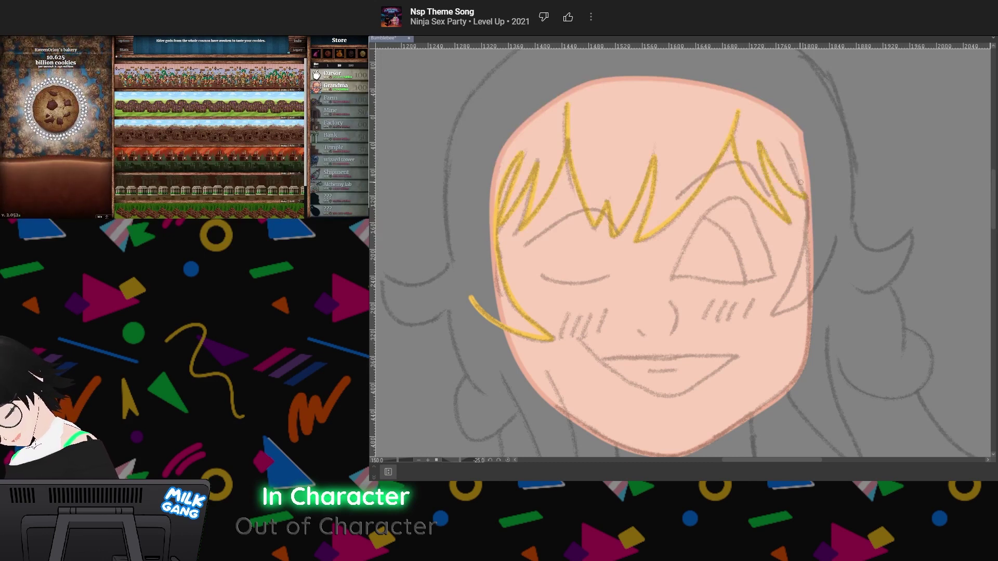
# Undo the last bang strokes above the open eye and redraw them, adding the pointed cheek lock beside that eye
pyautogui.hotkey('ctrl', 'z')
pyautogui.hotkey('ctrl', 'z')
pyautogui.hotkey('ctrl', 'z')
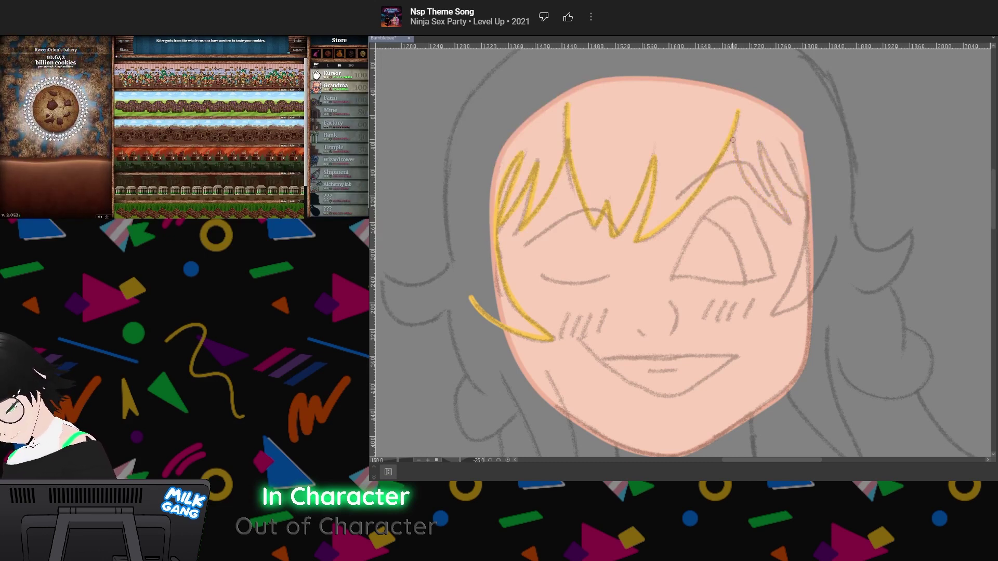
pyautogui.moveTo(732, 137)
pyautogui.mouseDown()
pyautogui.moveTo(744, 177)
pyautogui.moveTo(789, 221)
pyautogui.moveTo(759, 142)
pyautogui.mouseUp()
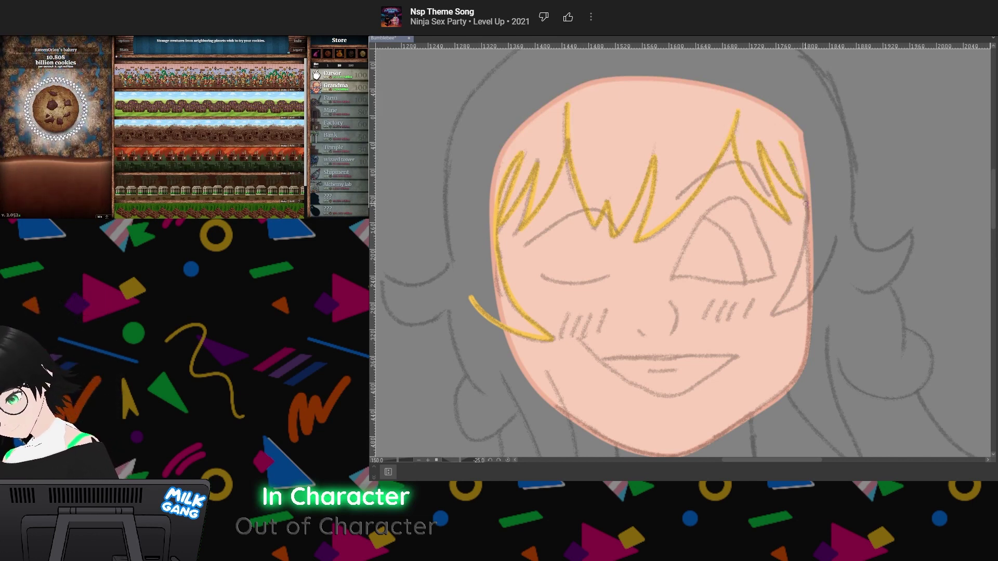
pyautogui.moveTo(806, 204)
pyautogui.mouseDown()
pyautogui.moveTo(800, 253)
pyautogui.moveTo(770, 316)
pyautogui.moveTo(810, 297)
pyautogui.moveTo(836, 228)
pyautogui.mouseUp()
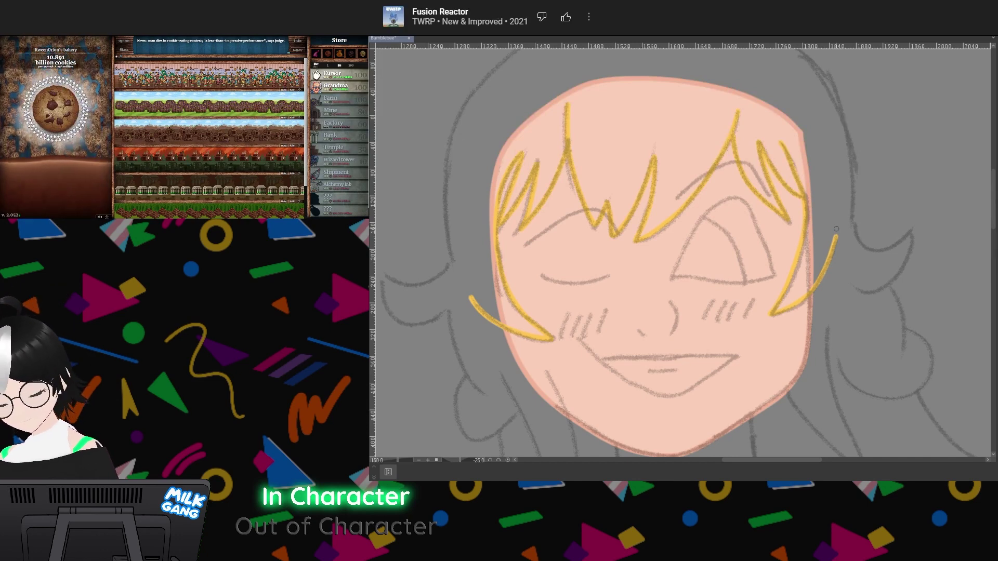
pyautogui.hotkey('ctrl', 'z')
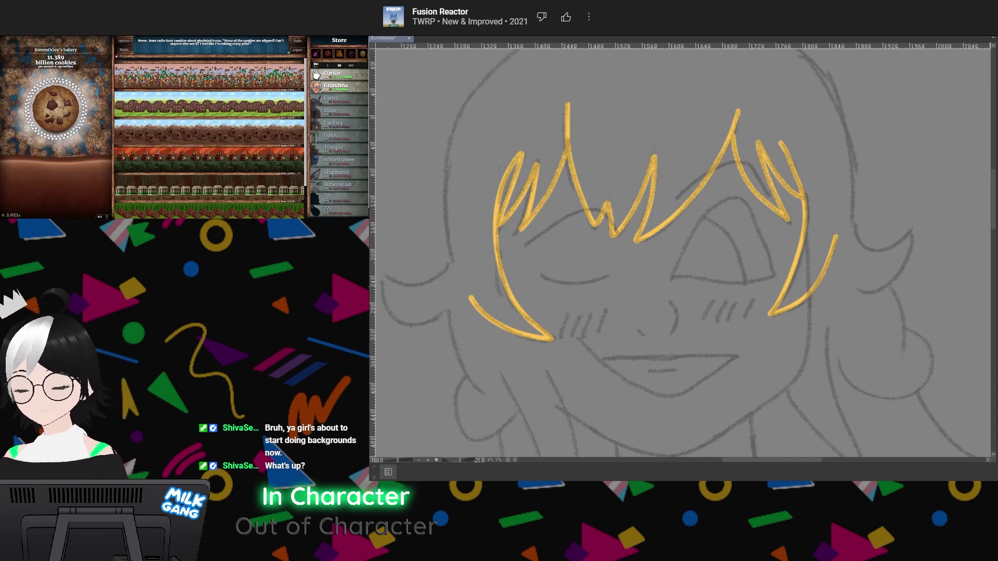
# Outline the long pointed lock hanging beside the jaw on the closed-eye side in golden yellow
pyautogui.moveTo(671, 250)
pyautogui.mouseDown()
pyautogui.moveTo(725, 228)
pyautogui.moveTo(808, 338)
pyautogui.mouseUp()
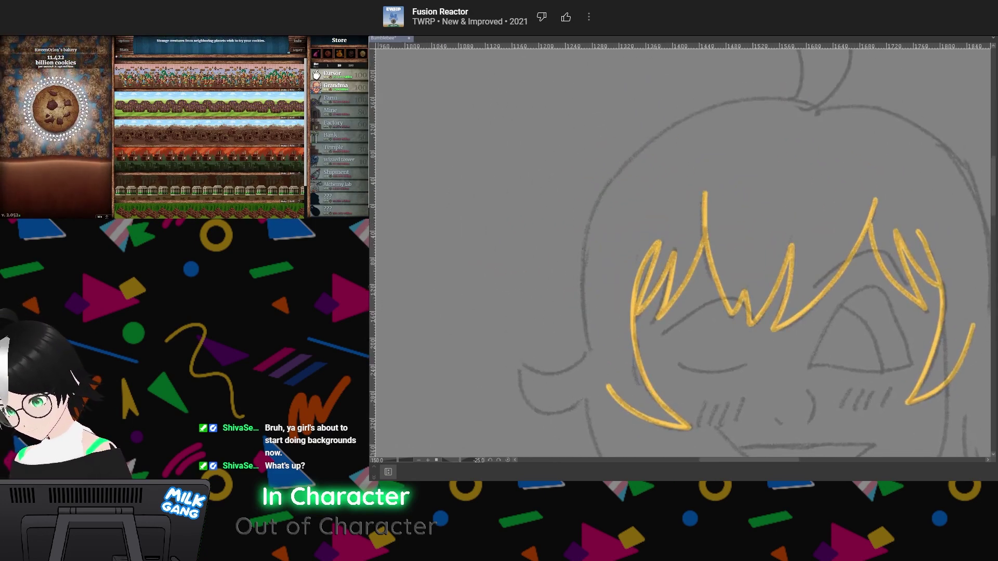
pyautogui.moveTo(811, 236); pyautogui.dragTo(748, 246)
pyautogui.moveTo(846, 249)
pyautogui.mouseDown()
pyautogui.moveTo(837, 307)
pyautogui.moveTo(844, 292)
pyautogui.mouseUp()
pyautogui.moveTo(878, 322)
pyautogui.mouseDown()
pyautogui.moveTo(837, 294)
pyautogui.moveTo(841, 329)
pyautogui.mouseUp()
pyautogui.scroll(4, 840, 329)
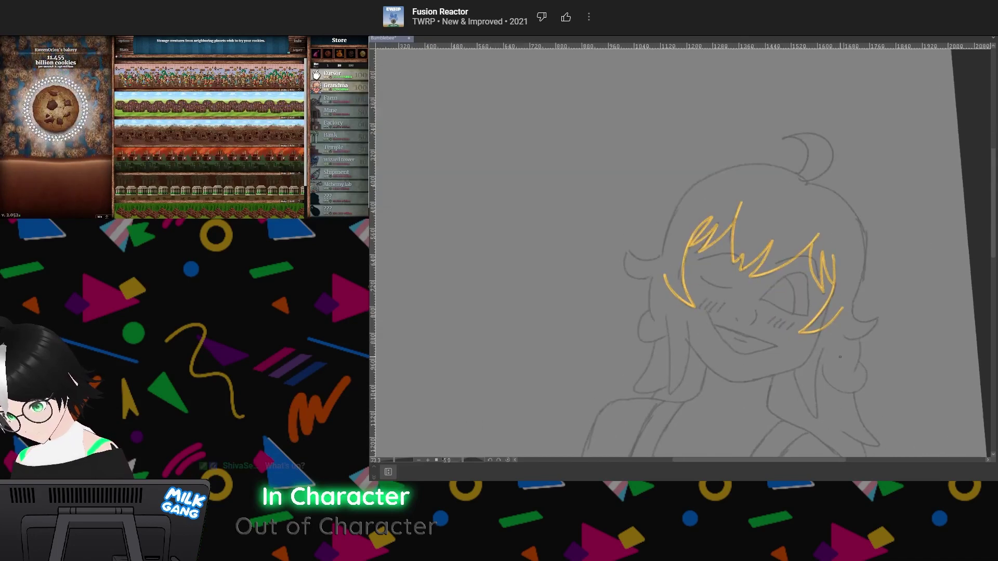
pyautogui.scroll(-4, 831, 333)
pyautogui.scroll(2, 820, 338)
pyautogui.scroll(2, 820, 338)
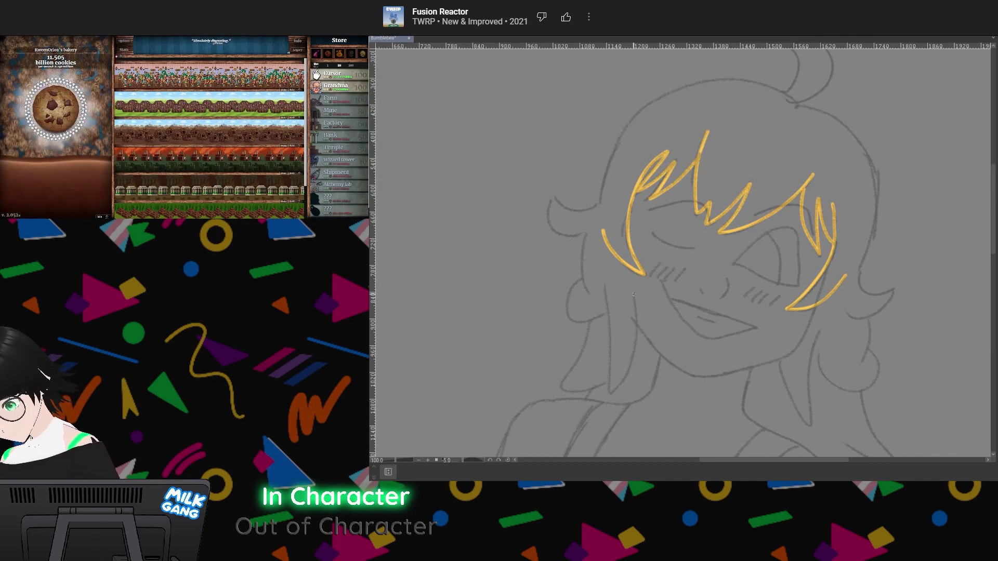
pyautogui.moveTo(636, 303)
pyautogui.mouseDown()
pyautogui.moveTo(630, 372)
pyautogui.moveTo(608, 400)
pyautogui.moveTo(603, 286)
pyautogui.mouseUp()
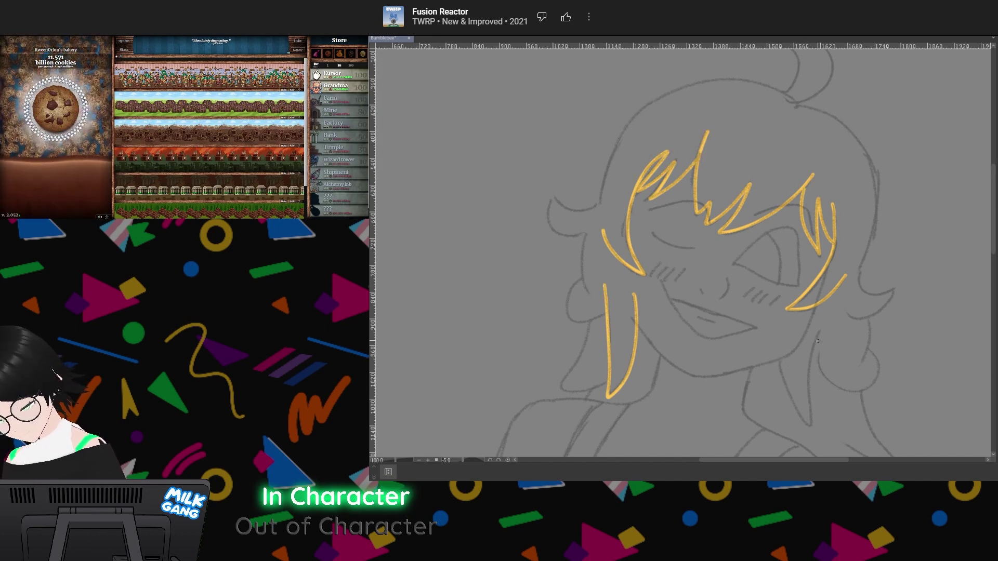
# Outline the hair in golden yellow from the crown down the open-eye side, including the outward flick and the round curl
pyautogui.moveTo(818, 352); pyautogui.dragTo(824, 374)
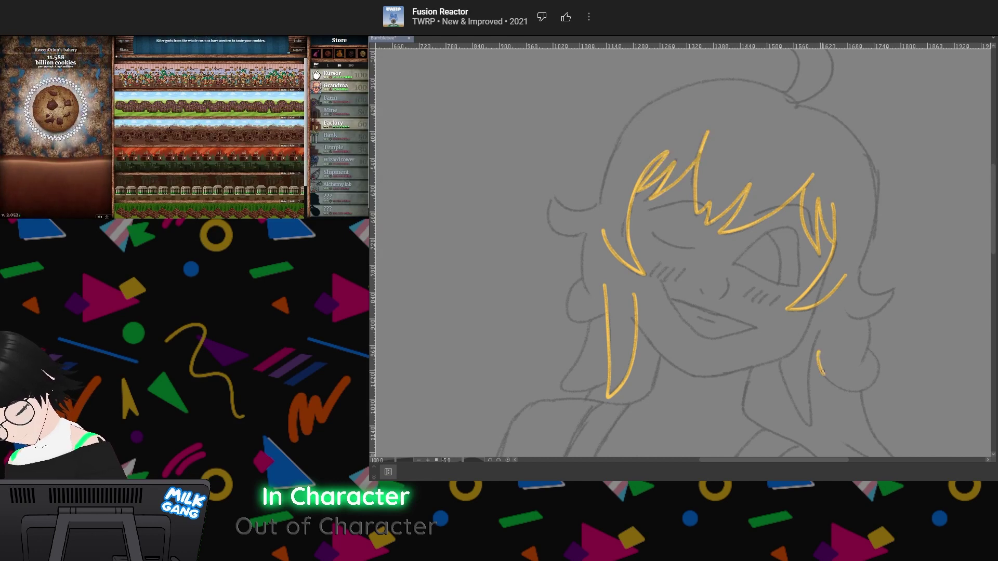
pyautogui.hotkey('ctrl', 'z')
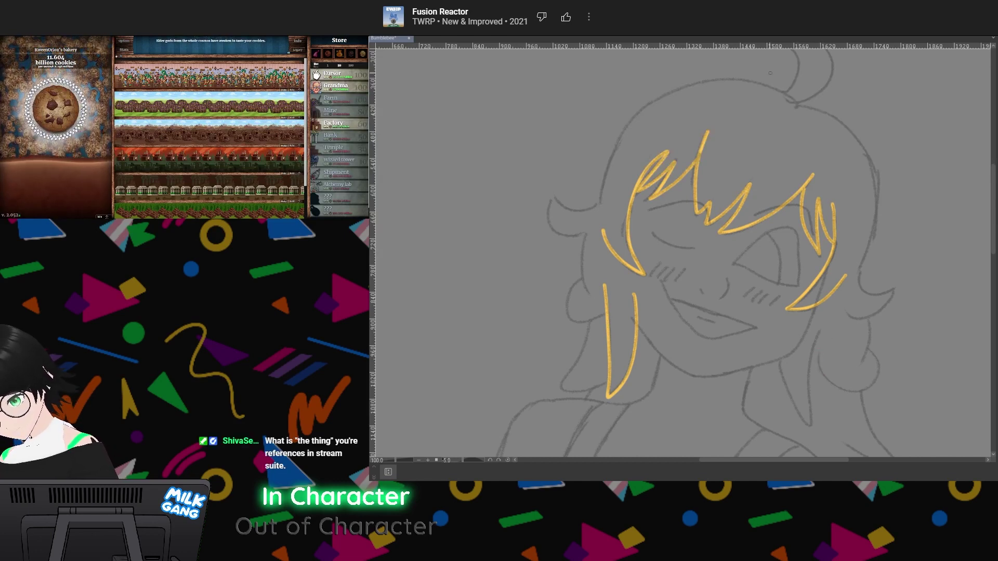
pyautogui.moveTo(797, 106)
pyautogui.mouseDown()
pyautogui.moveTo(837, 116)
pyautogui.moveTo(825, 108)
pyautogui.moveTo(858, 132)
pyautogui.moveTo(876, 177)
pyautogui.moveTo(859, 277)
pyautogui.moveTo(879, 293)
pyautogui.moveTo(897, 288)
pyautogui.moveTo(882, 311)
pyautogui.moveTo(848, 317)
pyautogui.moveTo(842, 308)
pyautogui.moveTo(867, 334)
pyautogui.moveTo(860, 362)
pyautogui.moveTo(878, 363)
pyautogui.moveTo(873, 385)
pyautogui.moveTo(836, 389)
pyautogui.moveTo(819, 354)
pyautogui.mouseUp()
pyautogui.hotkey('ctrl', 'z')
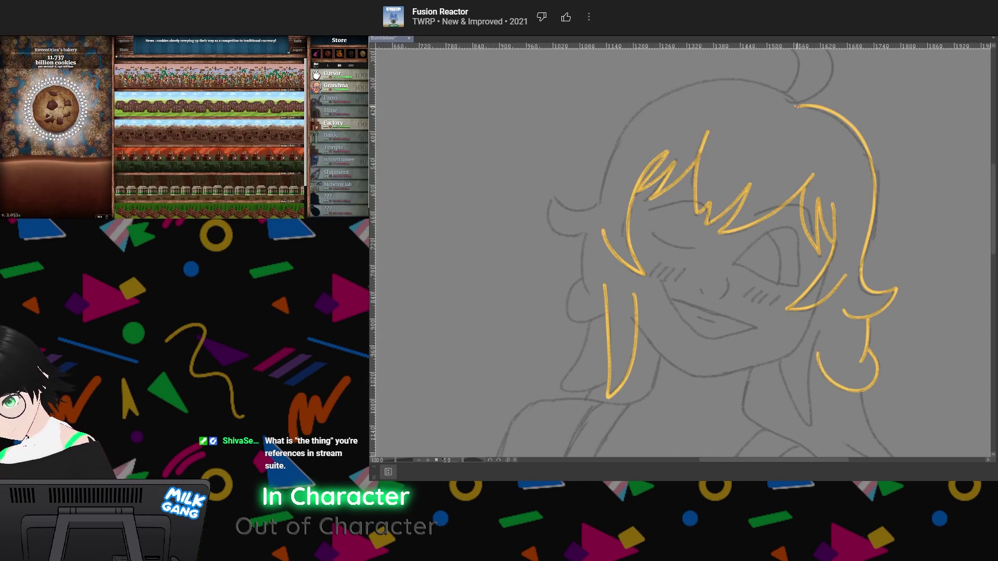
# Outline the hair from the crown down the closed-eye side, including the flick, the round curl and the wide lower lock
pyautogui.moveTo(796, 106)
pyautogui.mouseDown()
pyautogui.moveTo(749, 82)
pyautogui.moveTo(698, 83)
pyautogui.moveTo(660, 99)
pyautogui.moveTo(630, 121)
pyautogui.moveTo(598, 204)
pyautogui.moveTo(569, 211)
pyautogui.moveTo(553, 195)
pyautogui.moveTo(555, 233)
pyautogui.moveTo(579, 234)
pyautogui.mouseUp()
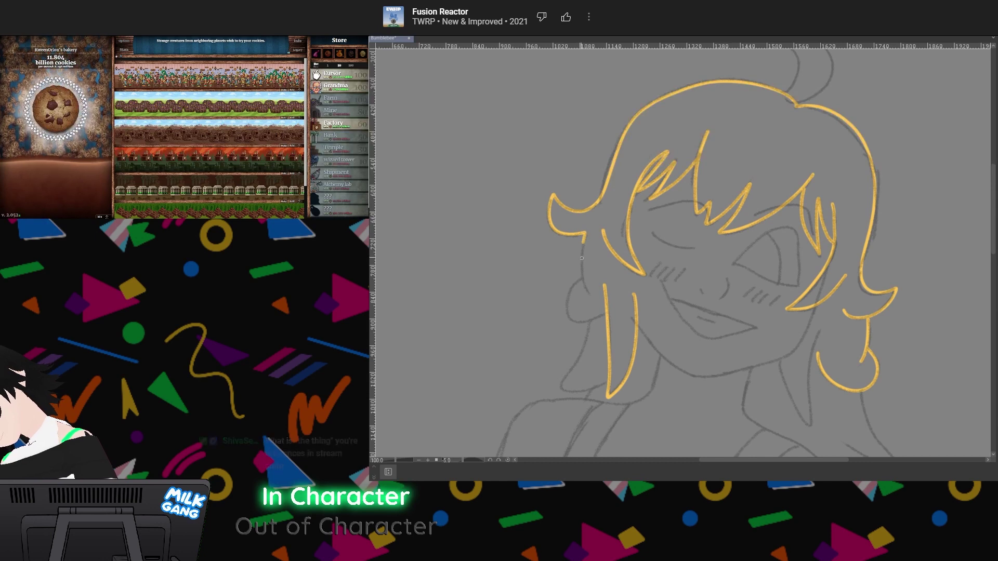
pyautogui.moveTo(584, 235); pyautogui.dragTo(589, 293)
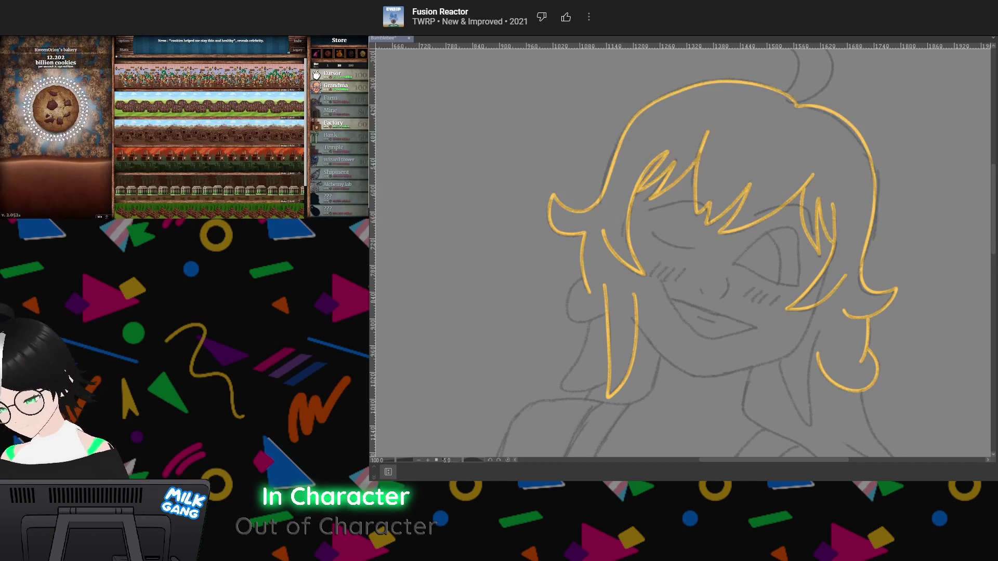
pyautogui.moveTo(580, 279)
pyautogui.mouseDown()
pyautogui.moveTo(570, 319)
pyautogui.moveTo(606, 313)
pyautogui.moveTo(557, 389)
pyautogui.moveTo(602, 389)
pyautogui.moveTo(609, 371)
pyautogui.mouseUp()
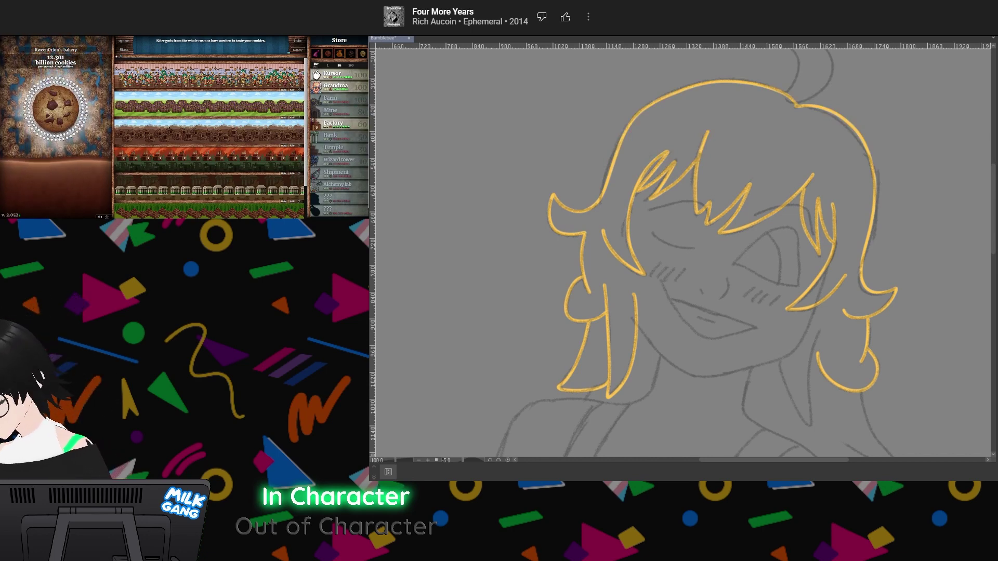
# Test-select the hair area inside the golden outline and clear the selection
pyautogui.click(774, 141)
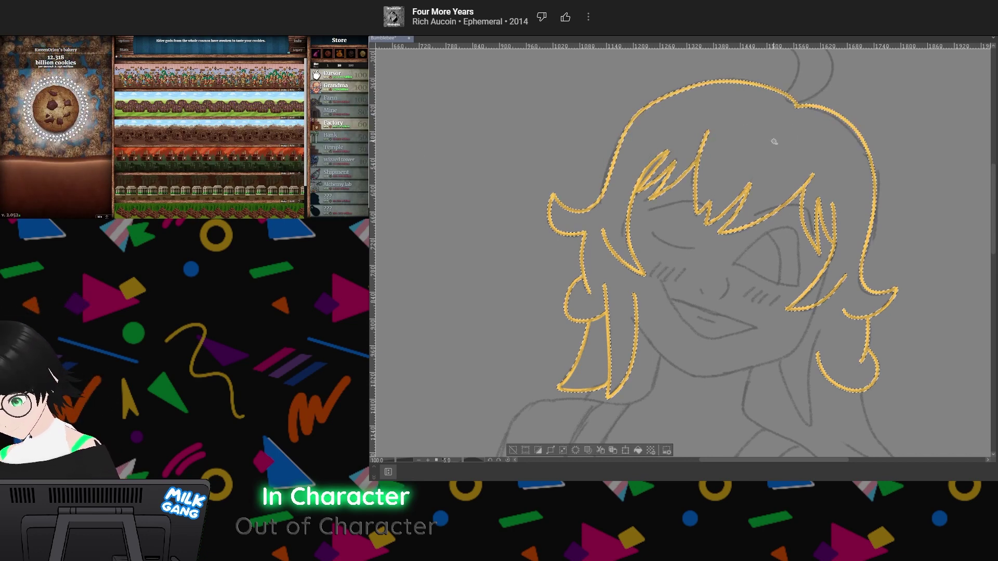
pyautogui.hotkey('ctrl', 'd')
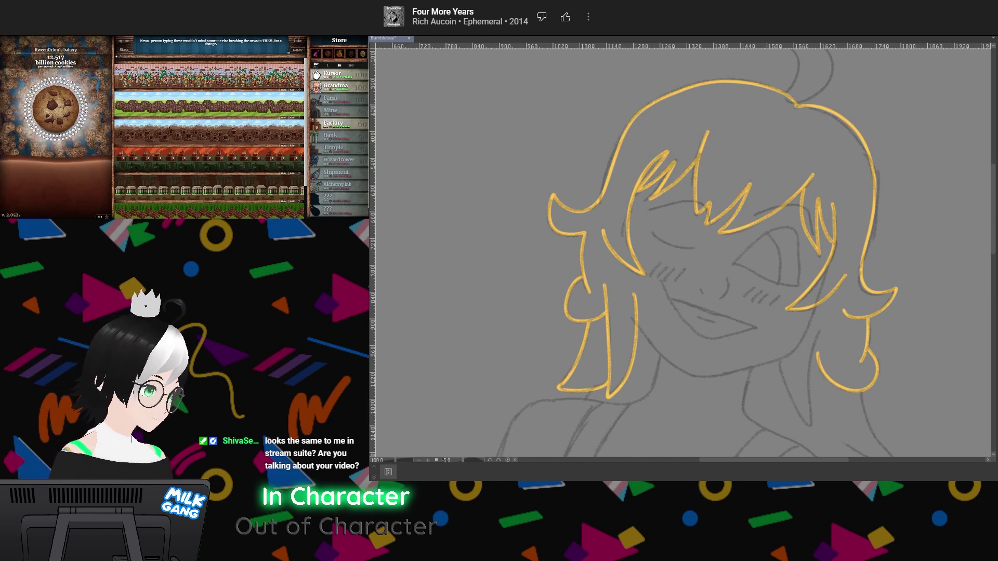
# Switch to Cookie Clicker and buy a Factory
pyautogui.click(338, 125)
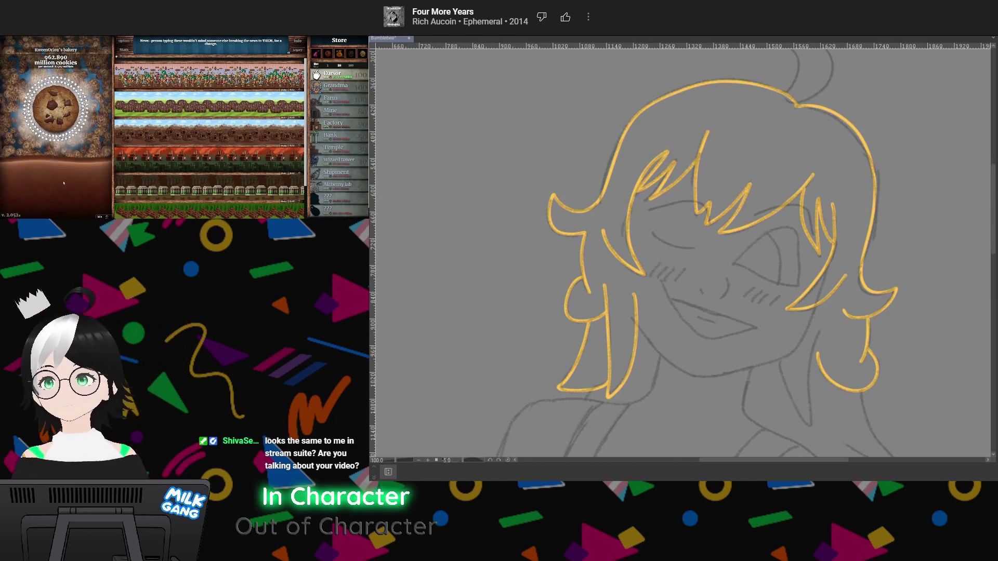
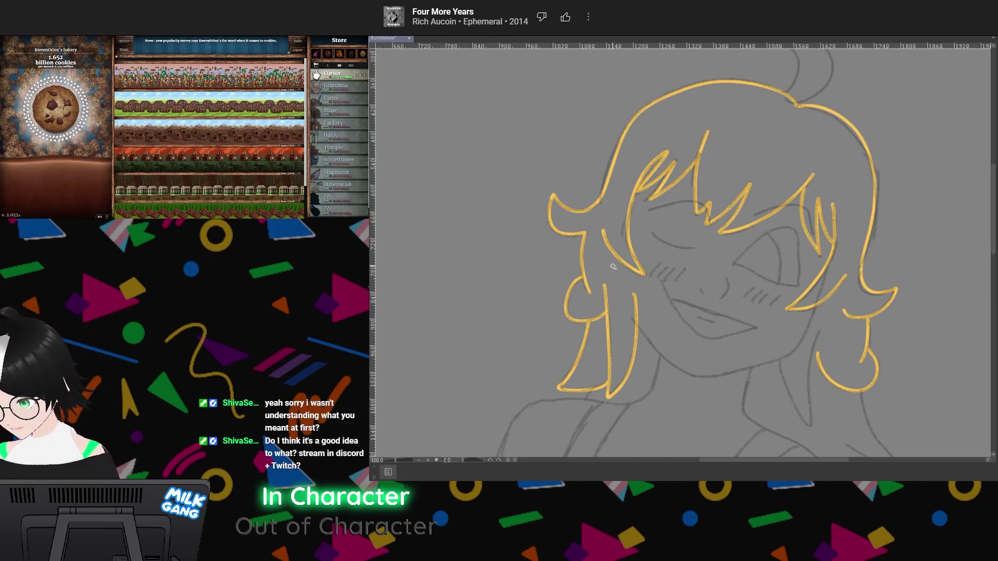
# Try selecting the hair area with and without the pencil sketch as a boundary, clearing each selection
pyautogui.click(739, 125)
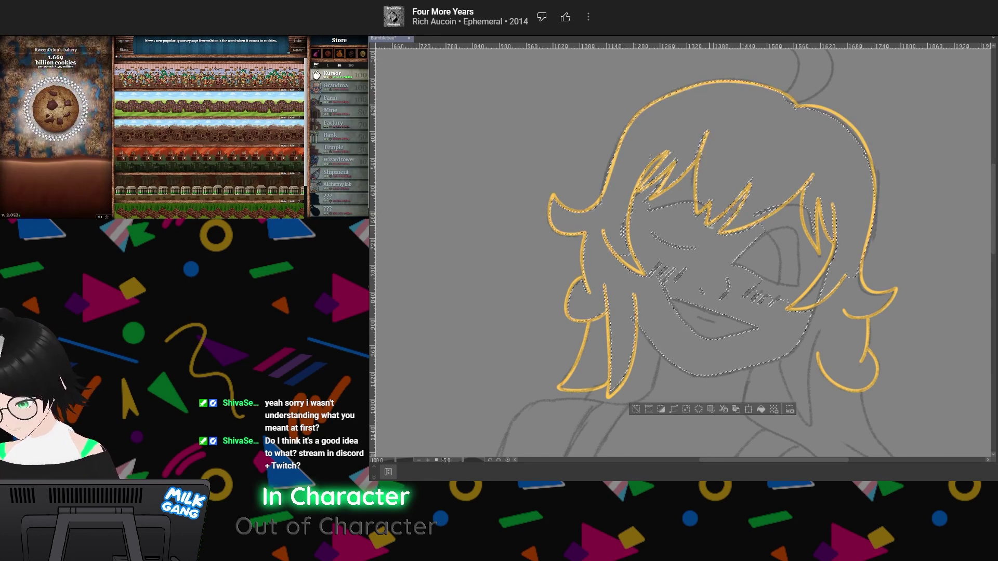
pyautogui.hotkey('ctrl', 'd')
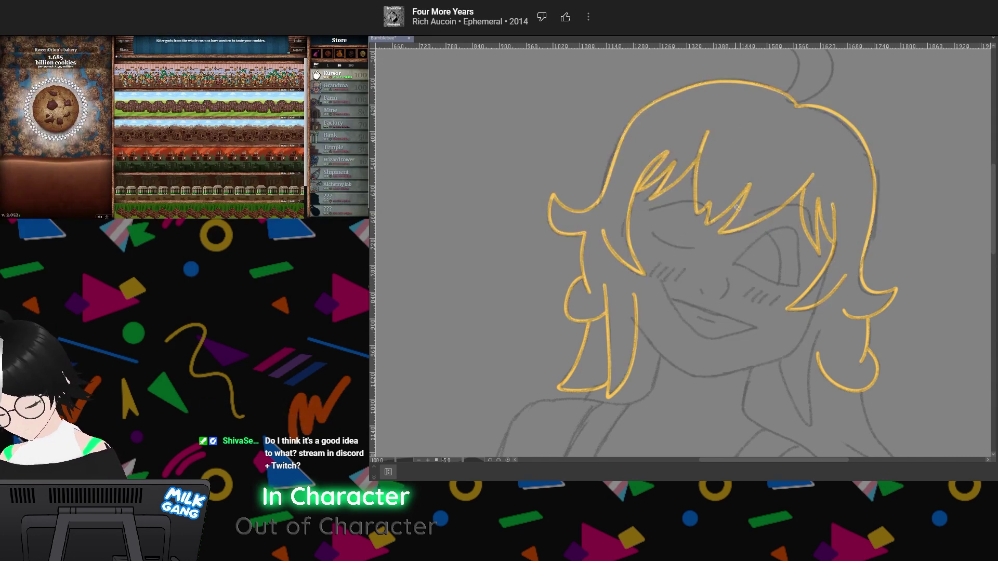
pyautogui.click(770, 152)
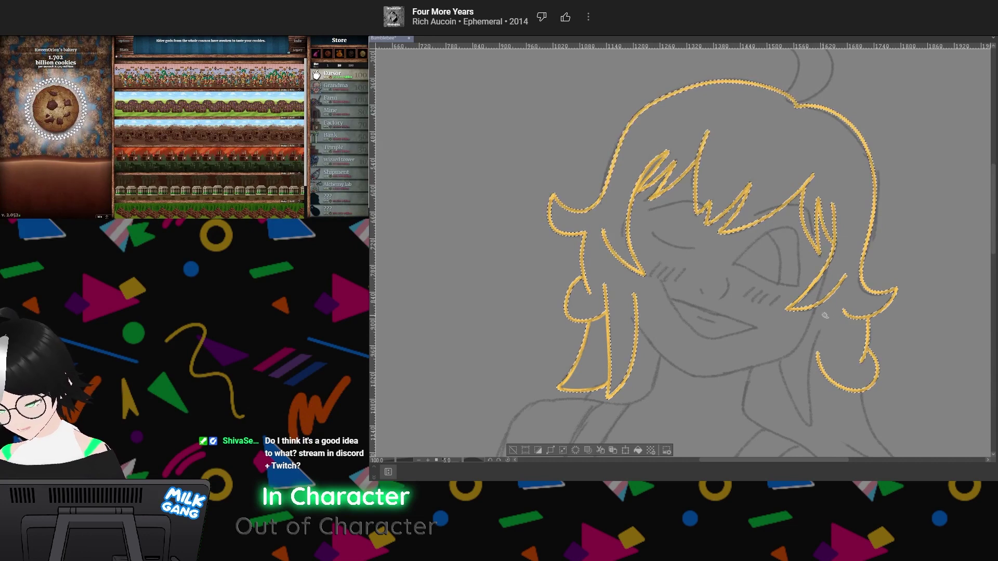
pyautogui.hotkey('ctrl', 'd')
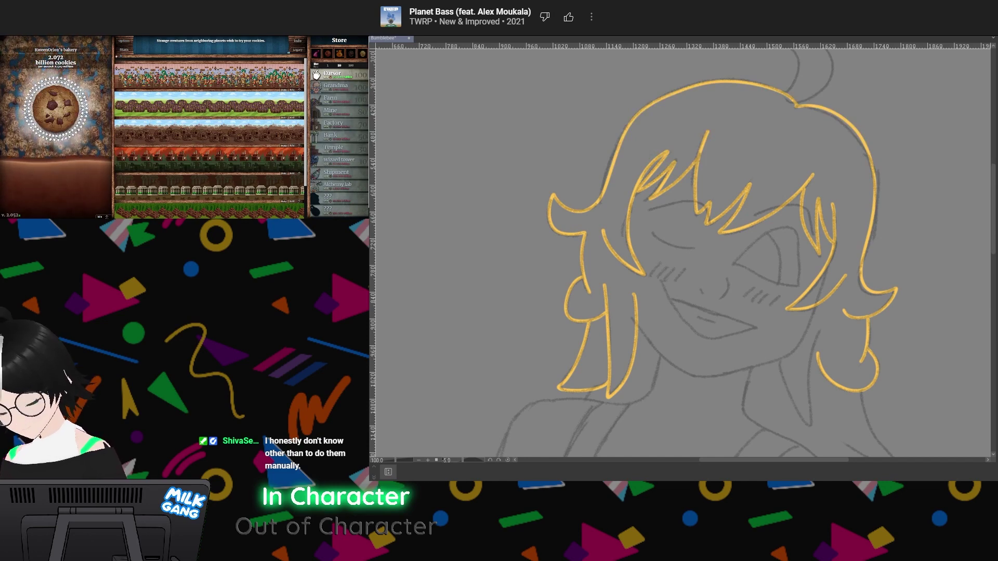
# Try a golden side lock beside the neck on the open-eye side, test the hair area selection, and undo the lock
pyautogui.moveTo(784, 319); pyautogui.dragTo(805, 265)
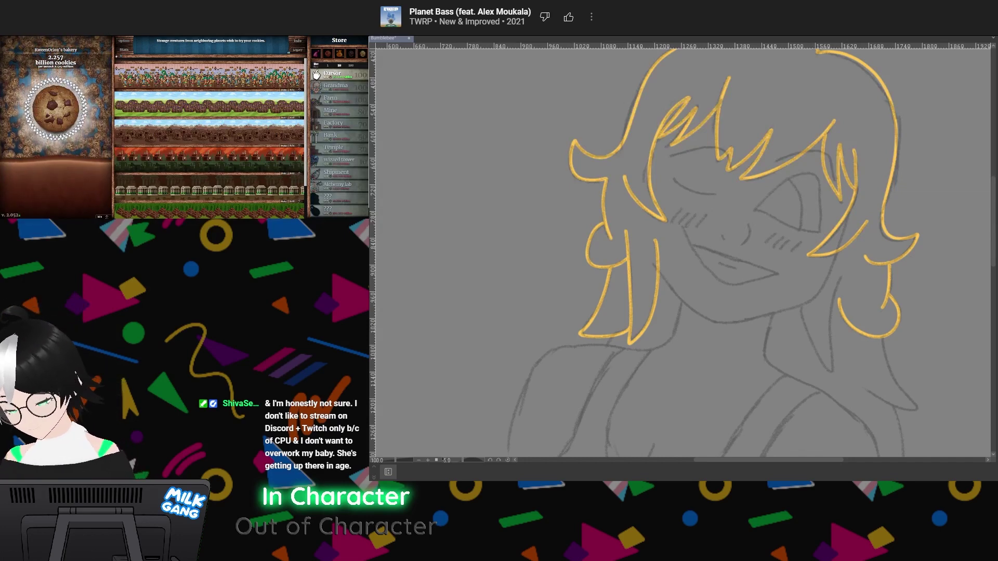
pyautogui.moveTo(811, 261)
pyautogui.mouseDown()
pyautogui.moveTo(833, 370)
pyautogui.moveTo(798, 347)
pyautogui.moveTo(803, 303)
pyautogui.moveTo(773, 298)
pyautogui.moveTo(771, 283)
pyautogui.mouseUp()
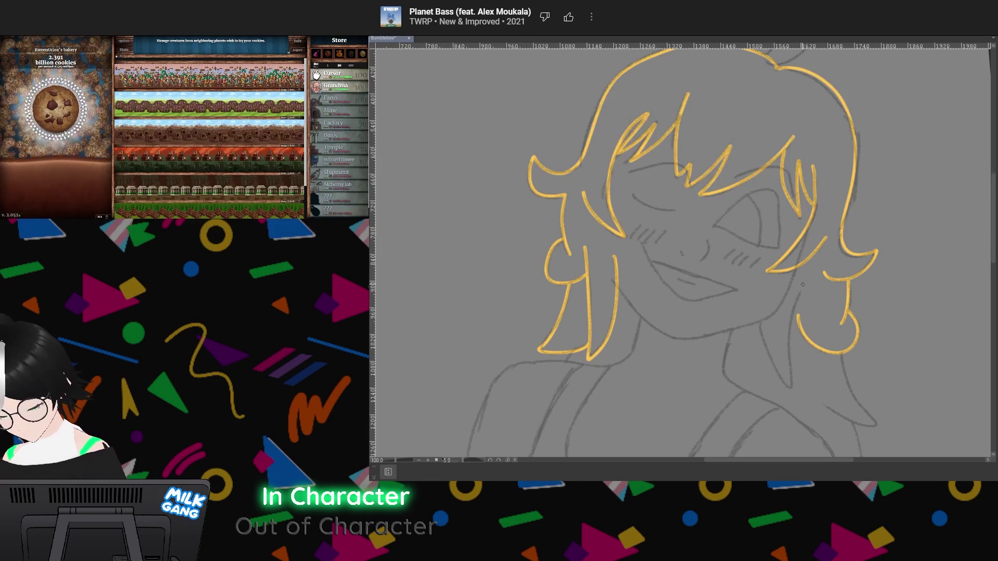
pyautogui.moveTo(805, 283); pyautogui.dragTo(790, 389)
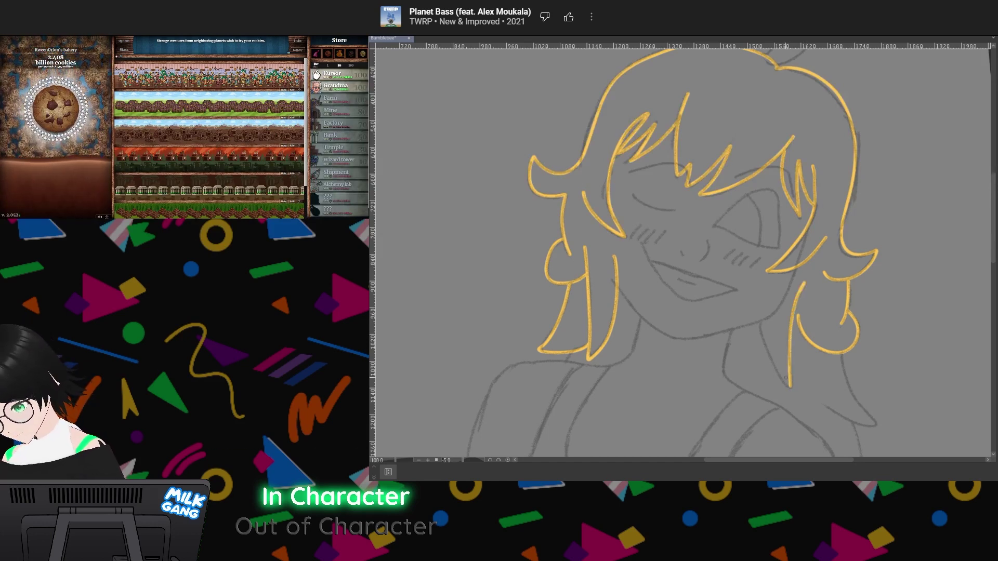
pyautogui.click(772, 103)
pyautogui.hotkey('ctrl', 'd')
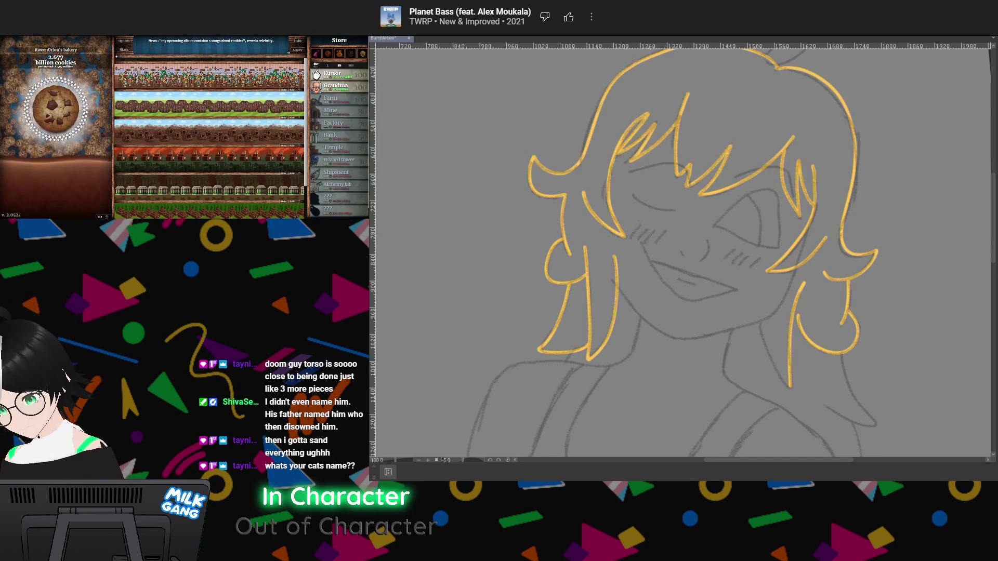
pyautogui.hotkey('ctrl', 'z')
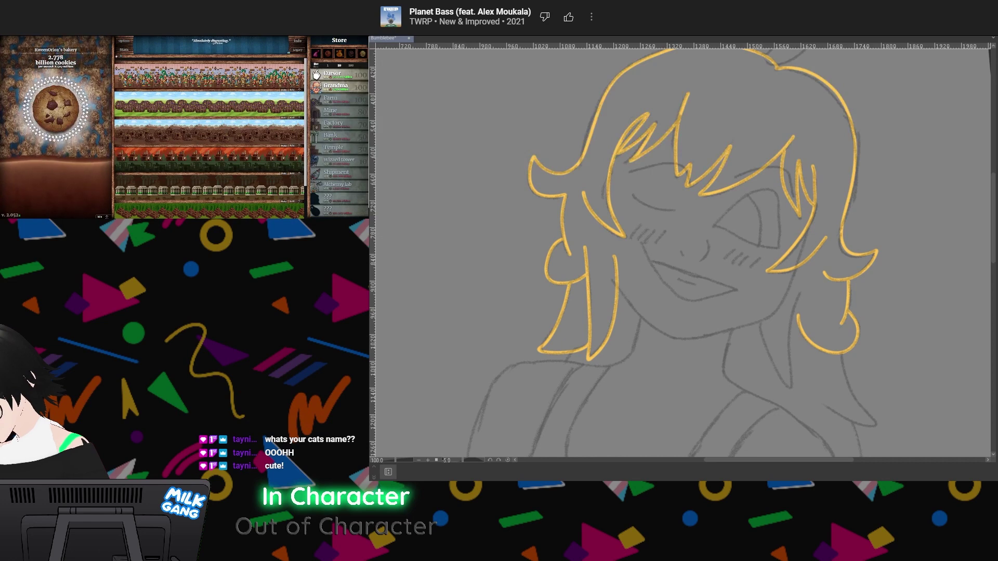
pyautogui.click(723, 92)
pyautogui.hotkey('ctrl', 'z')
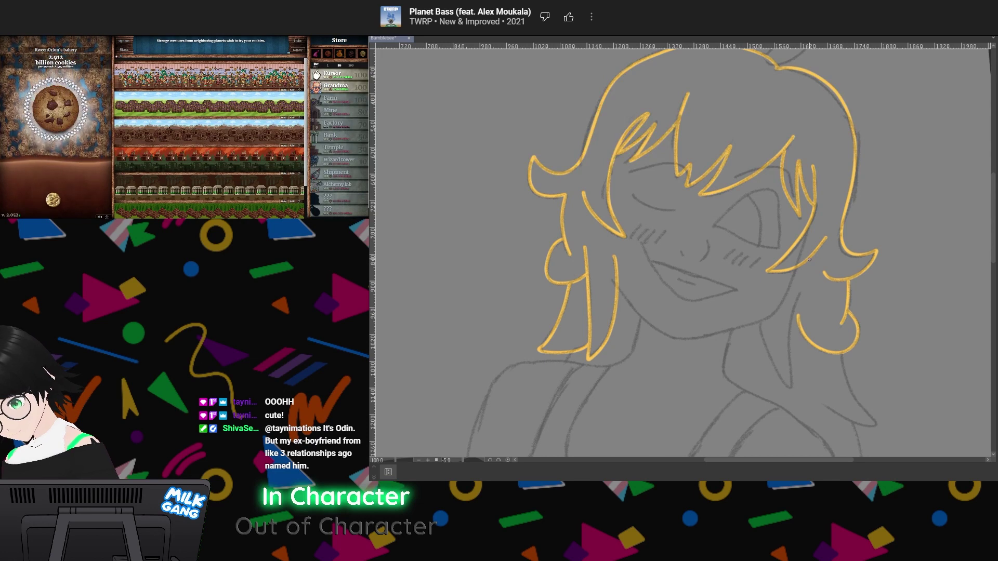
# Draw the golden inner edge of the long side lock beside the neck on the open-eye side, replacing a first attempt
pyautogui.moveTo(812, 257)
pyautogui.mouseDown()
pyautogui.moveTo(799, 315)
pyautogui.moveTo(802, 389)
pyautogui.mouseUp()
pyautogui.hotkey('ctrl', 'z')
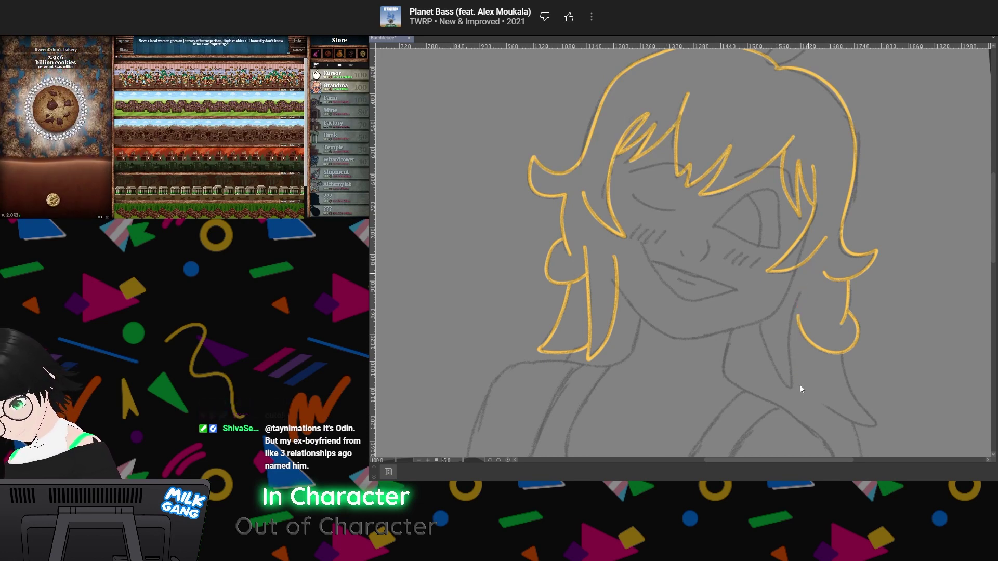
pyautogui.moveTo(815, 252)
pyautogui.mouseDown()
pyautogui.moveTo(795, 325)
pyautogui.moveTo(801, 389)
pyautogui.mouseUp()
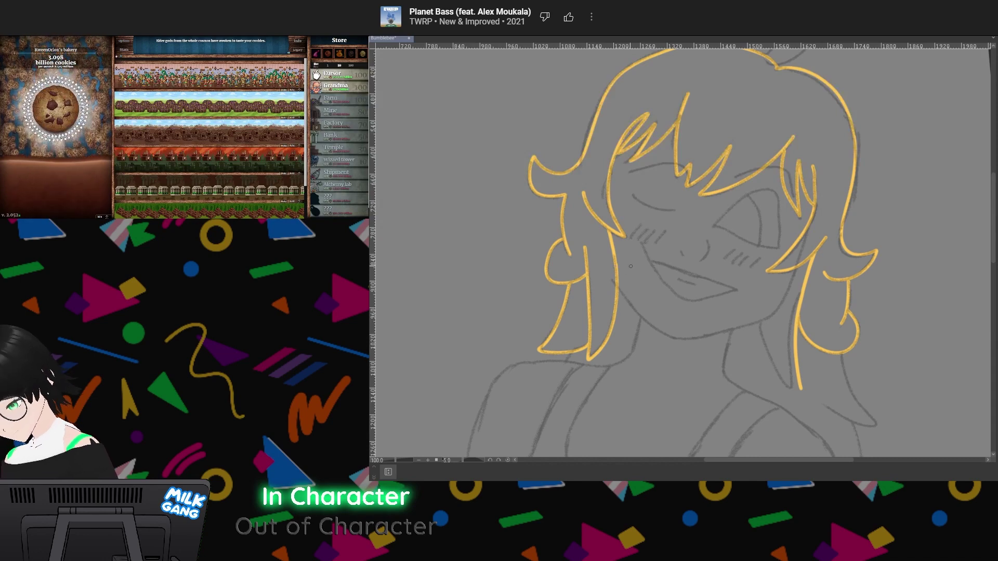
# Extend the inner side-lock line on the winking side up to the golden face-framing strand, closing the gap in the outline
pyautogui.scroll(9, 612, 238)
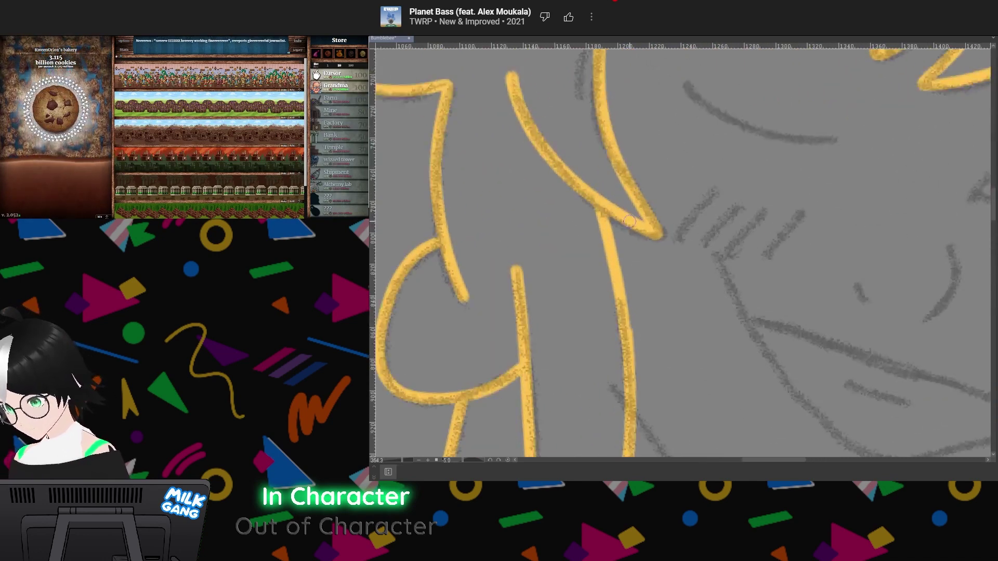
pyautogui.scroll(3, 630, 221)
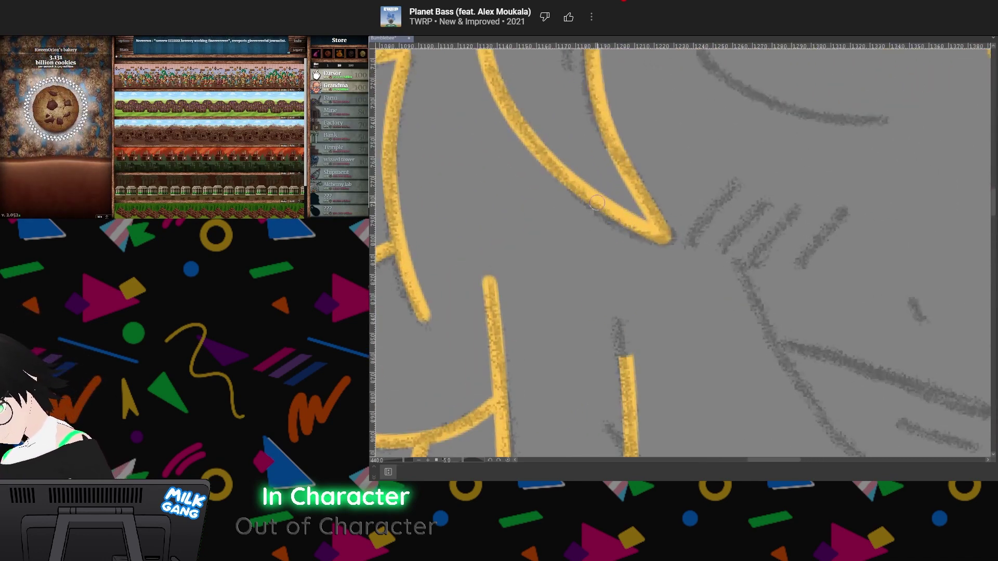
pyautogui.moveTo(597, 203); pyautogui.dragTo(631, 390)
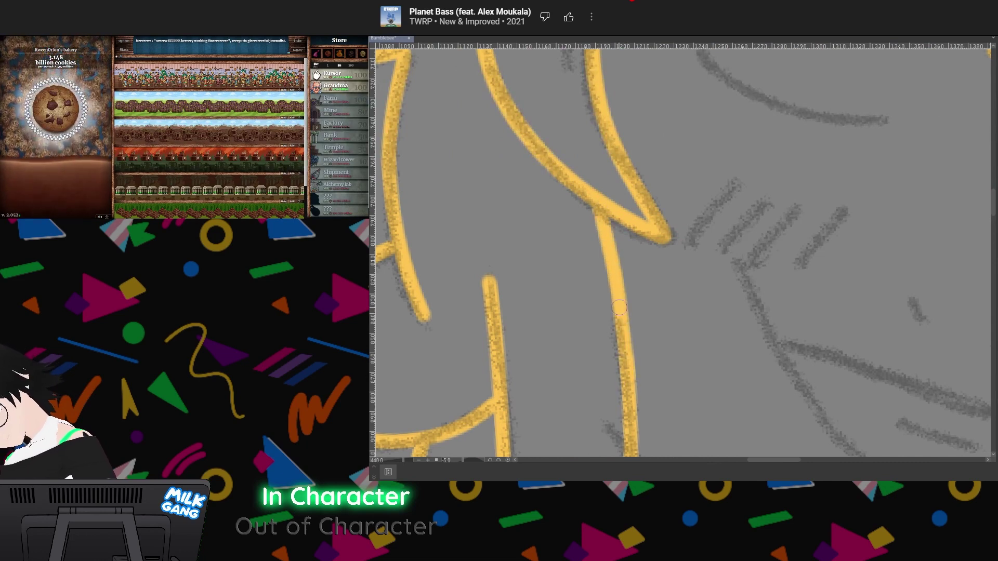
pyautogui.scroll(-10, 618, 306)
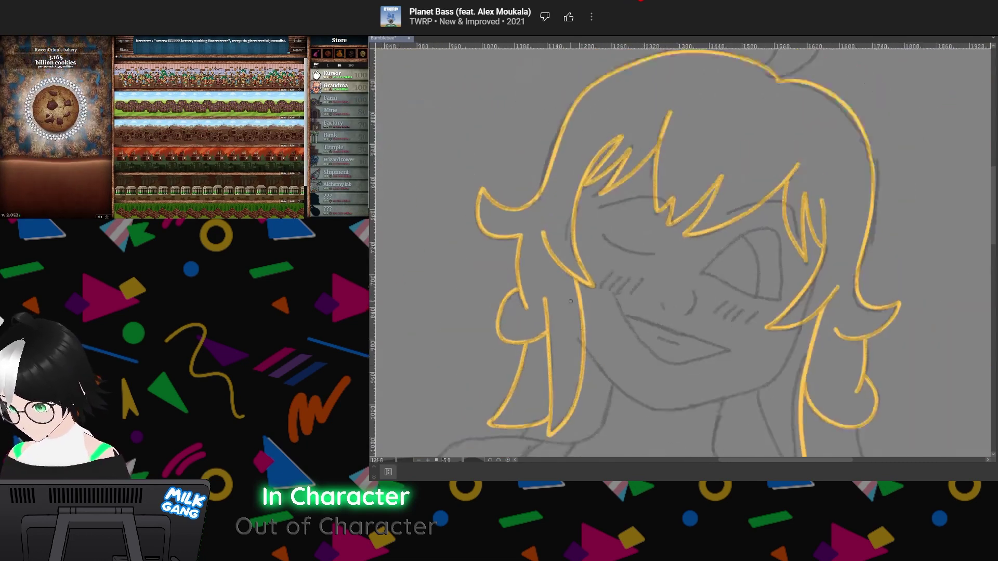
pyautogui.scroll(2, 555, 351)
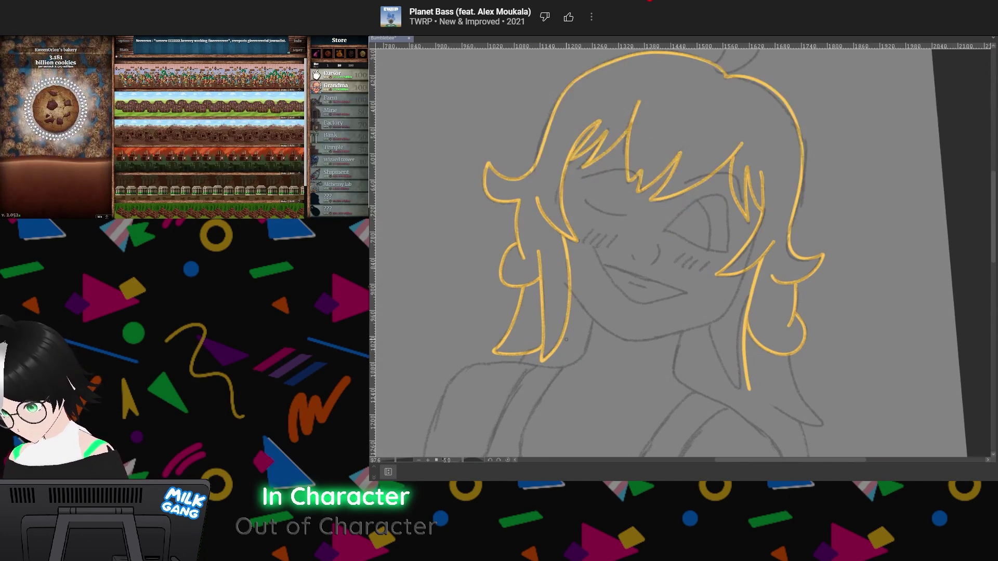
# Select the hair area inside the golden outline, fill it with light yellow, and clear the selection
pyautogui.click(704, 93)
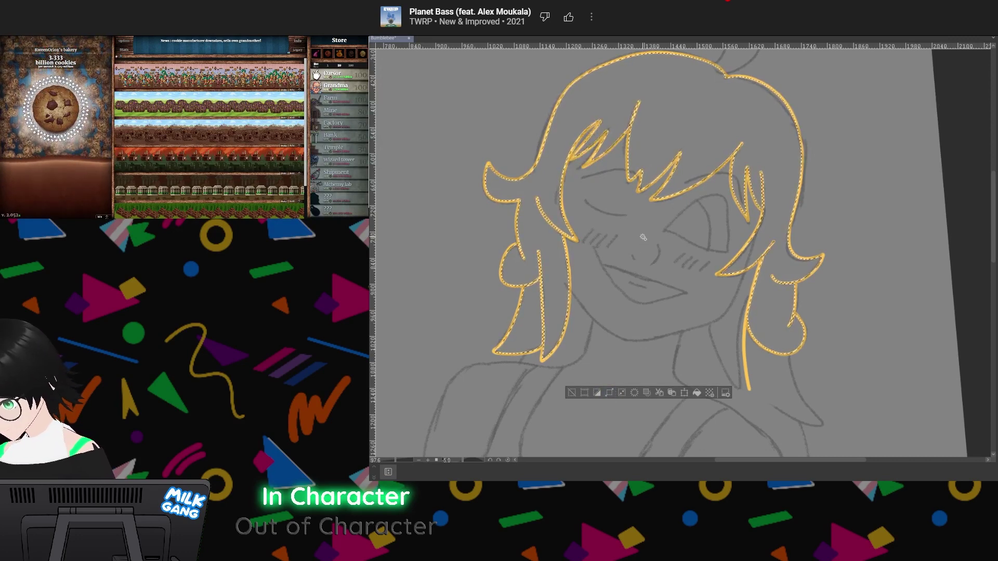
pyautogui.moveTo(505, 143)
pyautogui.mouseDown()
pyautogui.moveTo(518, 162)
pyautogui.moveTo(577, 156)
pyautogui.moveTo(790, 198)
pyautogui.mouseUp()
pyautogui.hotkey('ctrl', 'z')
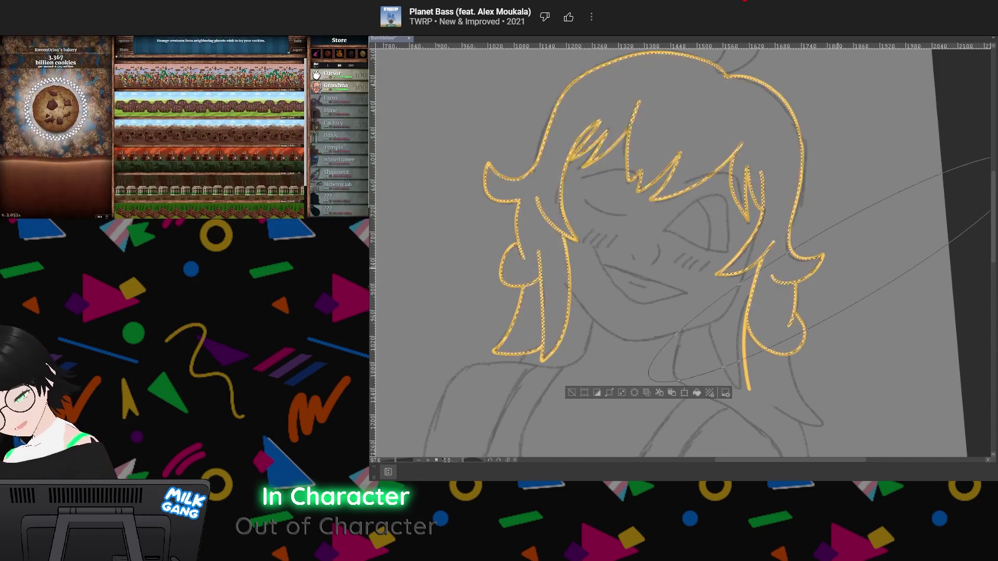
pyautogui.hotkey('ctrl', 'z')
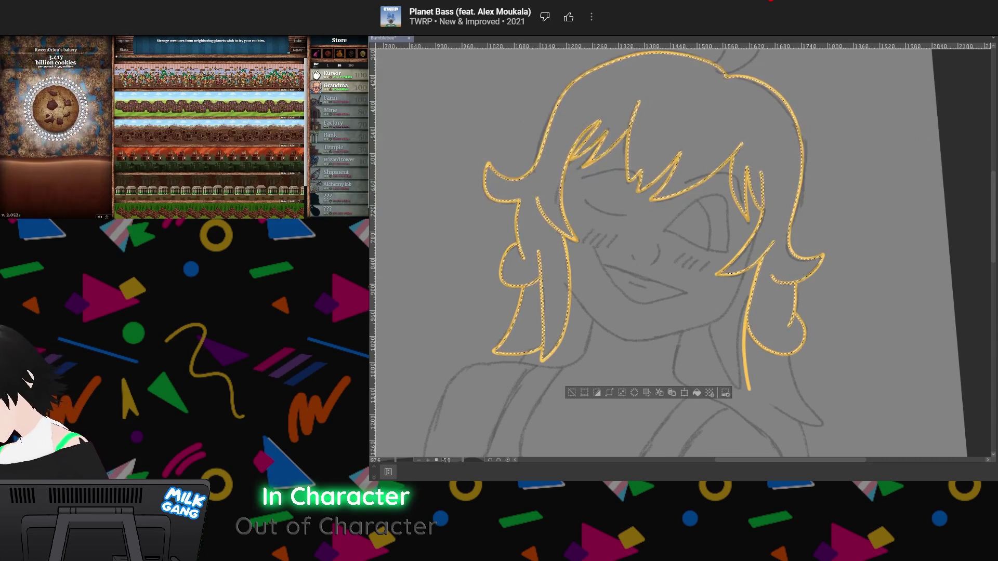
pyautogui.hotkey('shift', 'BackSpace')
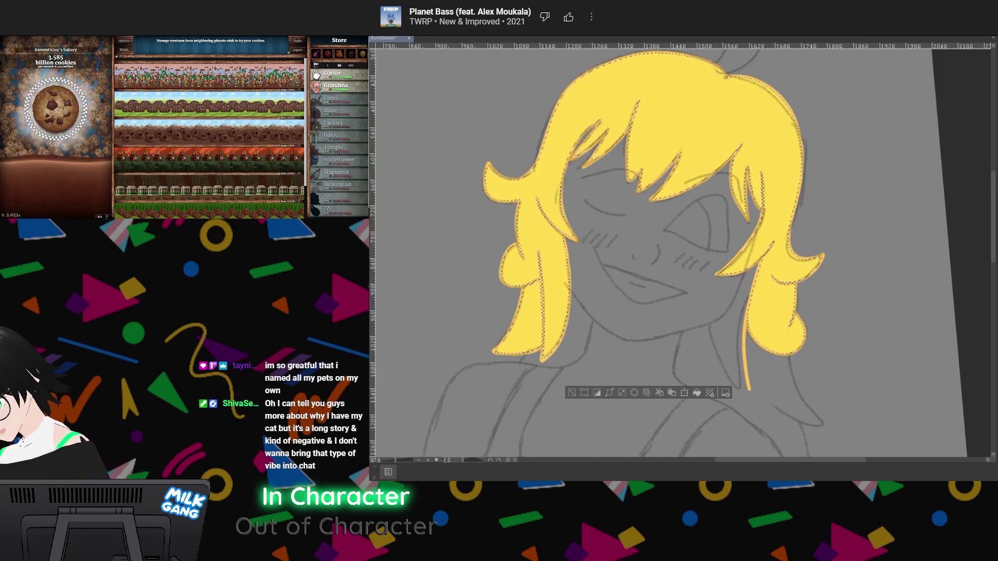
pyautogui.click(572, 392)
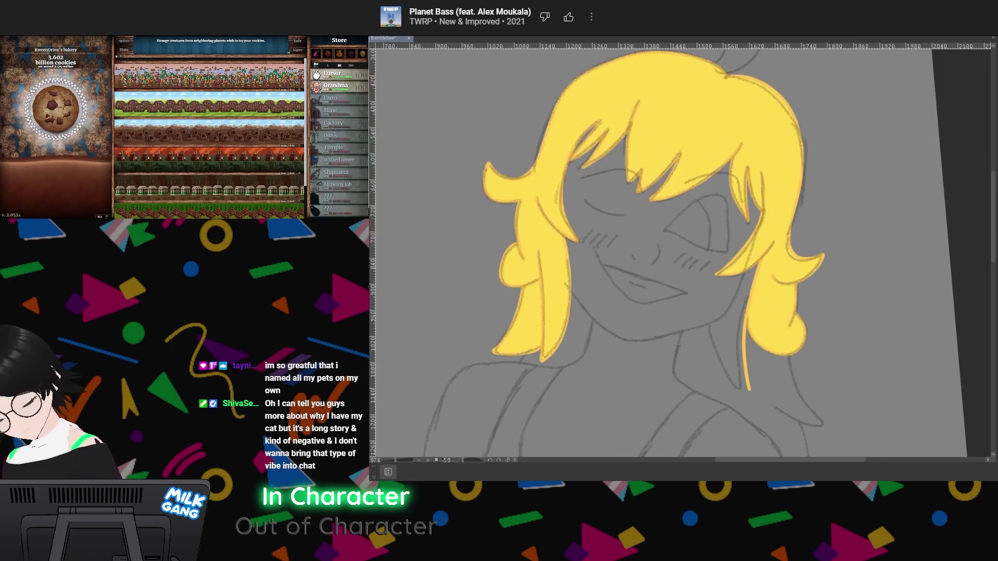
# Inspect the filled hair with the sketch hidden, and show the sketch again together with the skin-coloured face
pyautogui.hotkey('ctrl', ',')
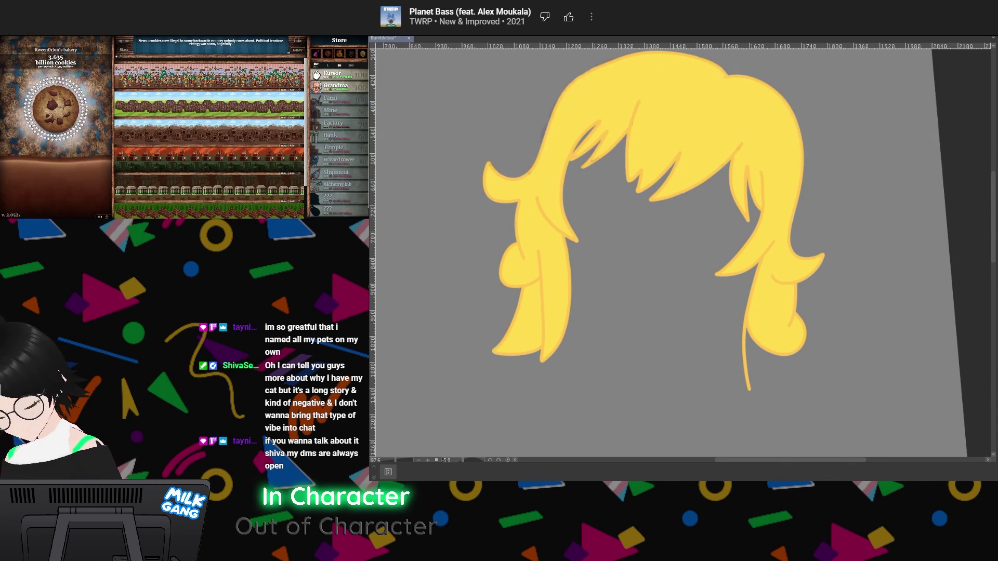
pyautogui.hotkey('ctrl', 'z')
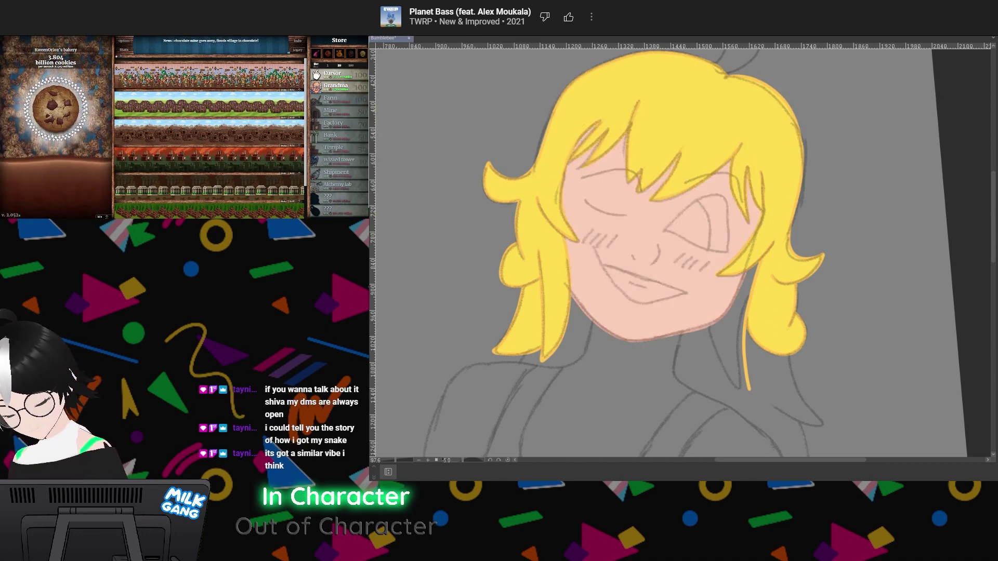
pyautogui.scroll(-5, 824, 249)
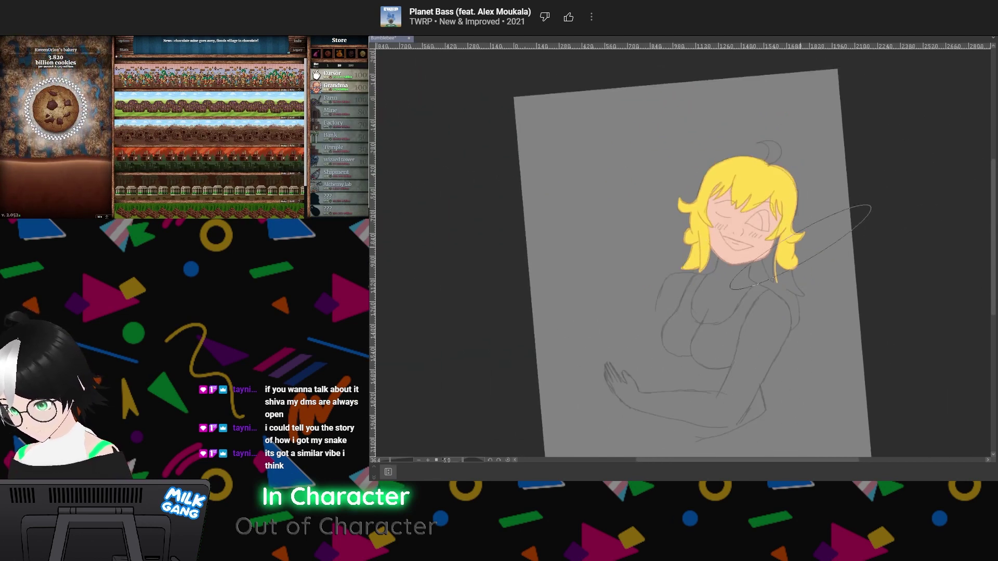
pyautogui.scroll(2, 821, 200)
pyautogui.scroll(-2, 818, 203)
pyautogui.scroll(4, 810, 249)
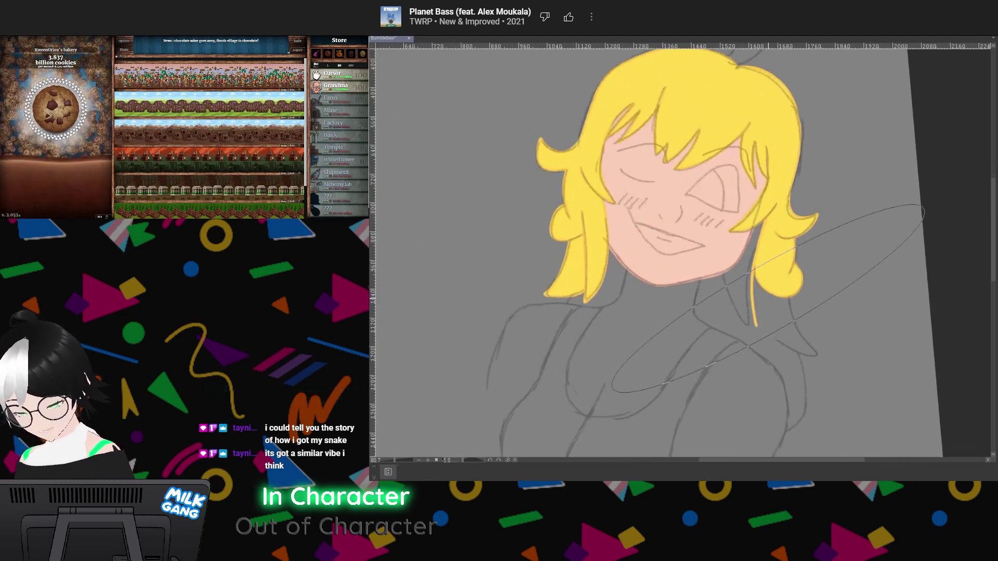
# Inspect the golden hair lines over the face with the hair fill and the sketch hidden, and bring both back
pyautogui.hotkey('ctrl', 'd')
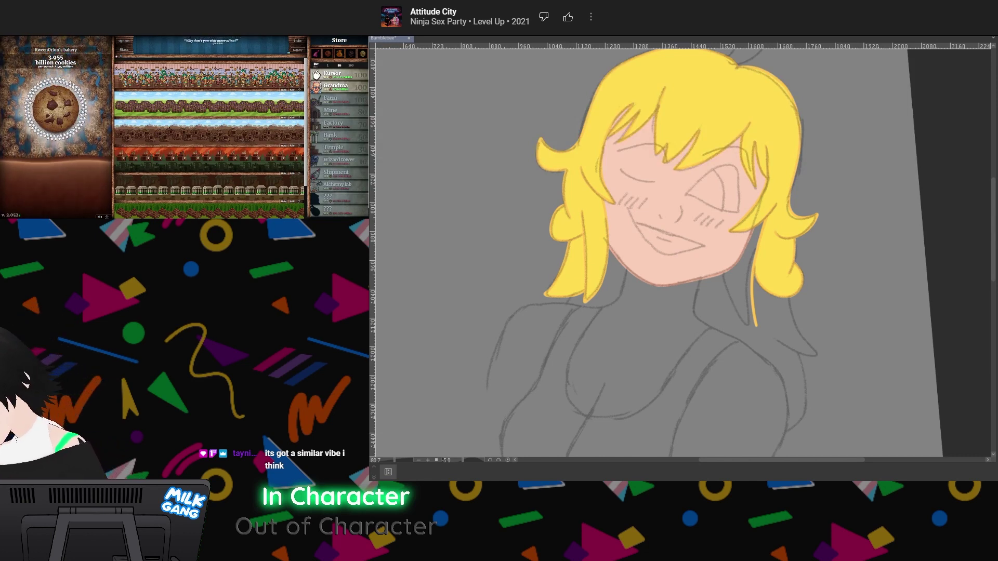
pyautogui.hotkey('ctrl', 'z')
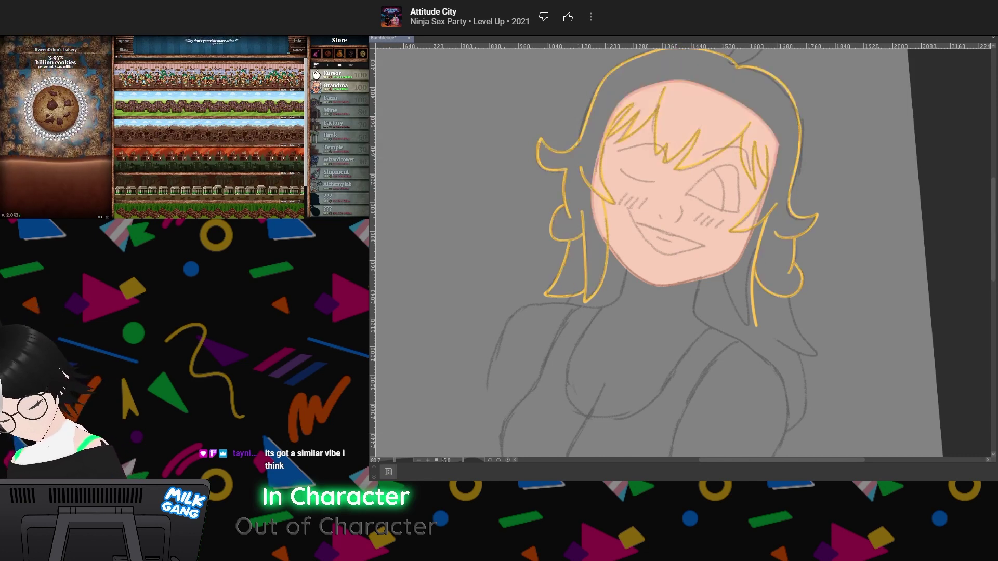
pyautogui.hotkey('ctrl', 'z')
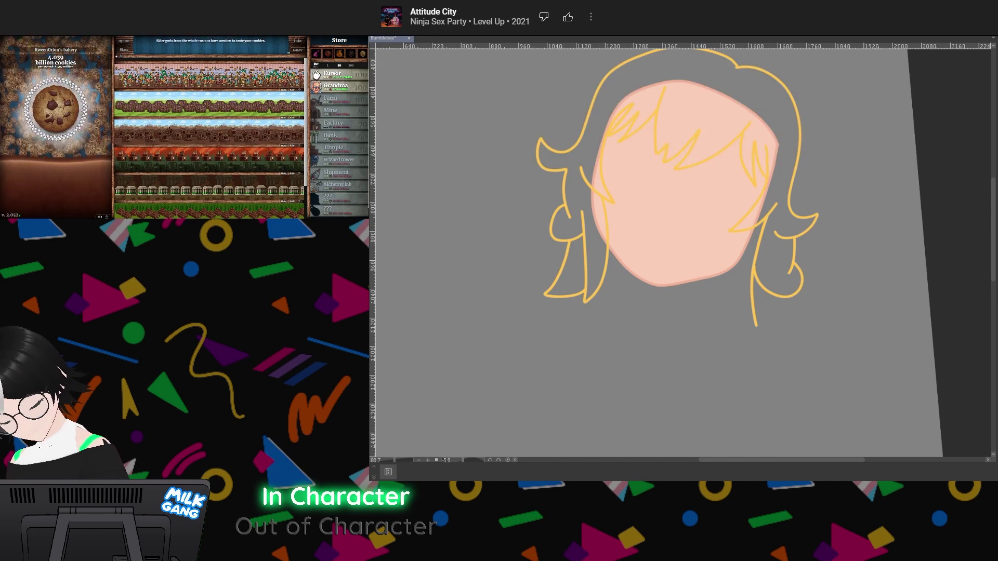
pyautogui.hotkey('ctrl', 'y')
pyautogui.hotkey('ctrl', 'y')
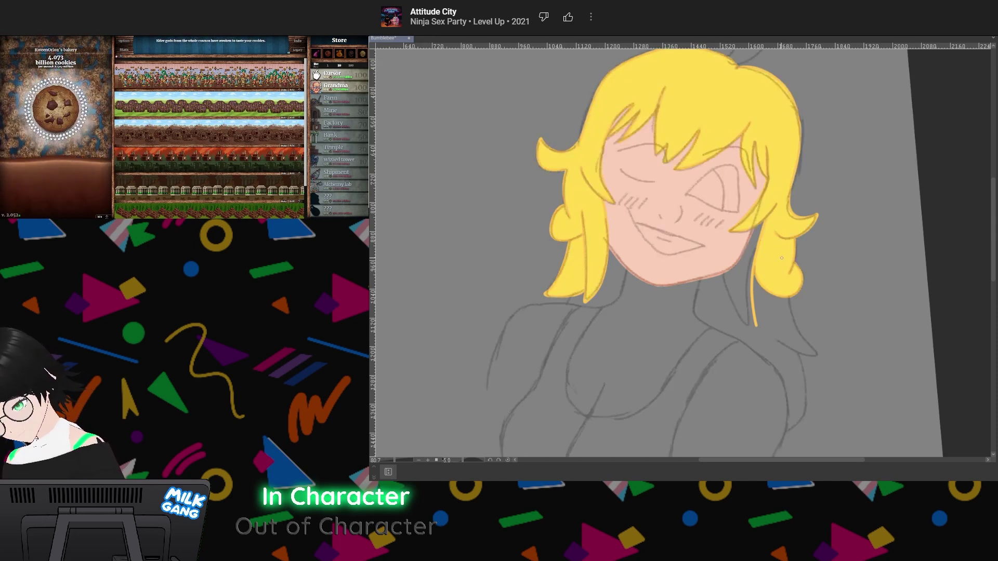
# Outline the back hair in gold, curving across the chest between both side locks, and close the pointed lock beside the neck
pyautogui.moveTo(787, 289)
pyautogui.mouseDown()
pyautogui.moveTo(800, 337)
pyautogui.moveTo(820, 358)
pyautogui.moveTo(777, 337)
pyautogui.moveTo(802, 369)
pyautogui.moveTo(805, 412)
pyautogui.moveTo(773, 438)
pyautogui.moveTo(728, 438)
pyautogui.mouseUp()
pyautogui.moveTo(663, 432)
pyautogui.mouseDown()
pyautogui.moveTo(606, 421)
pyautogui.moveTo(562, 387)
pyautogui.moveTo(551, 339)
pyautogui.moveTo(583, 273)
pyautogui.mouseUp()
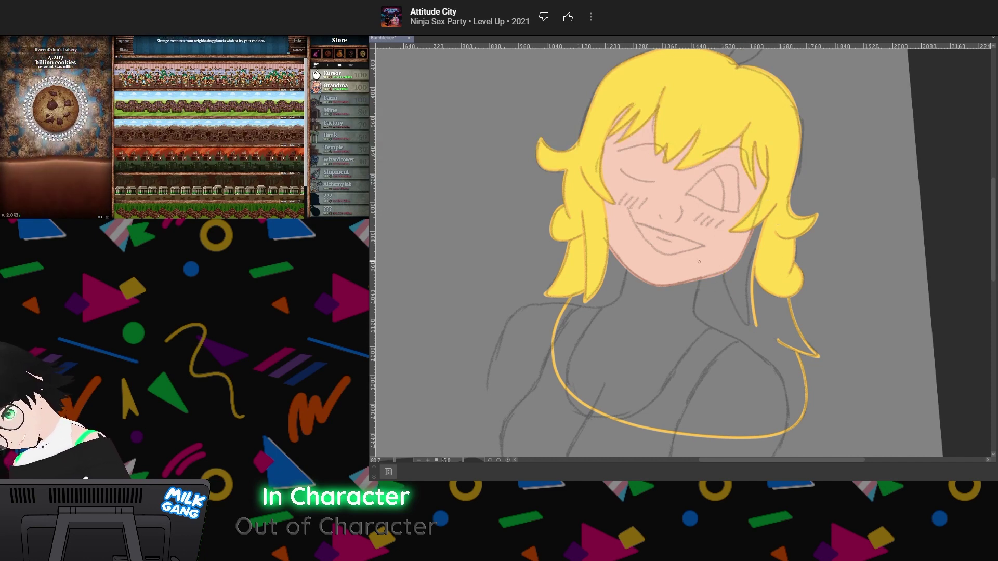
pyautogui.moveTo(721, 276); pyautogui.dragTo(756, 326)
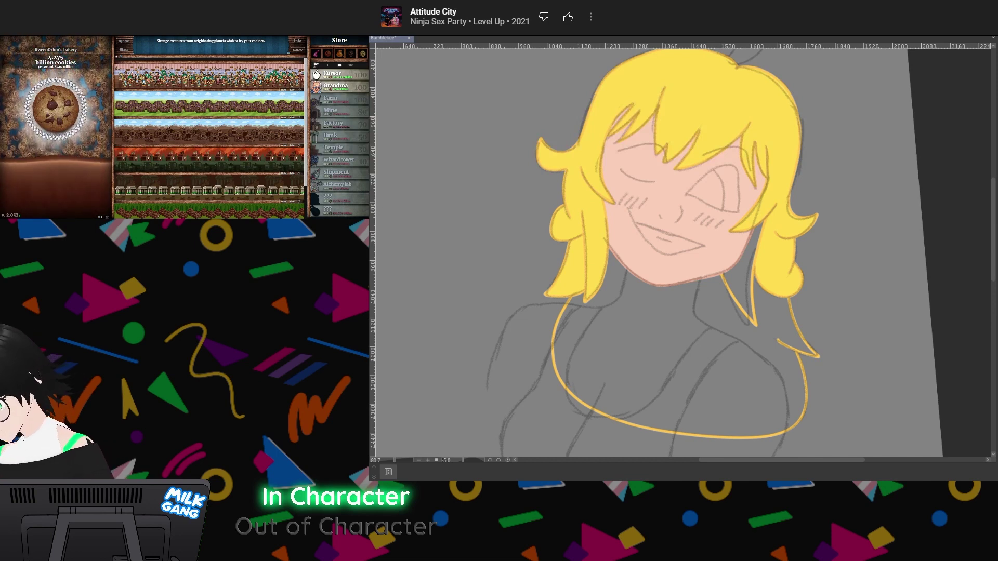
# Select the back hair area inside its golden outline, fill it with the same light yellow, and clear the selection
pyautogui.click(724, 395)
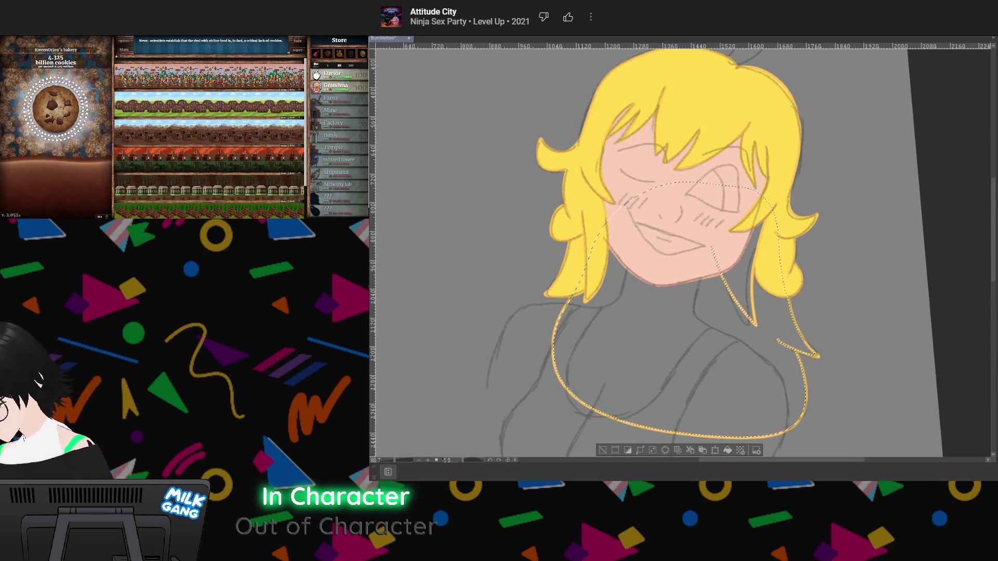
pyautogui.keyDown('alt'); pyautogui.click(717, 88); pyautogui.keyUp('alt')
pyautogui.moveTo(562, 246)
pyautogui.mouseDown()
pyautogui.moveTo(640, 269)
pyautogui.moveTo(759, 386)
pyautogui.mouseUp()
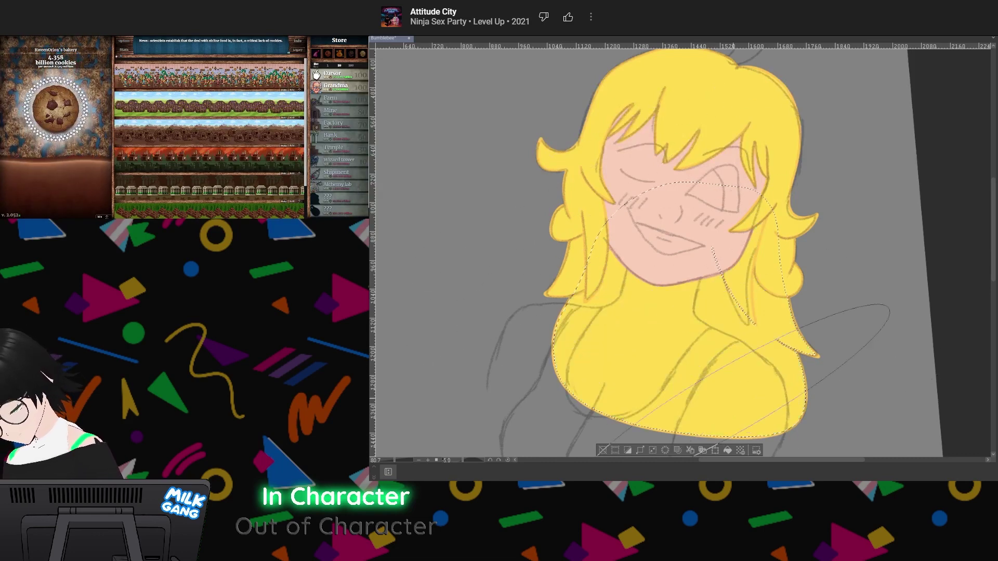
pyautogui.hotkey('ctrl', 'd')
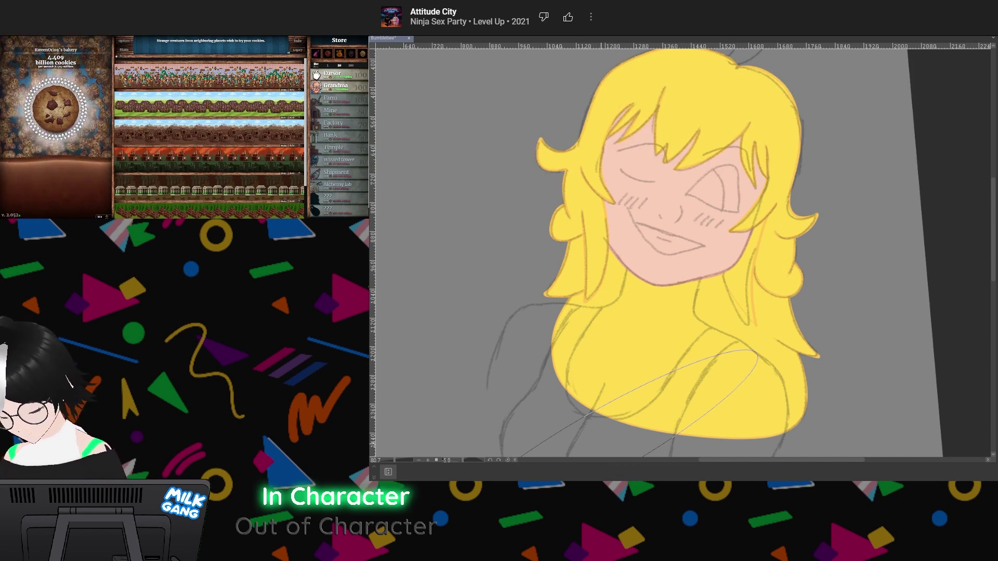
pyautogui.hotkey('ctrl', 'z')
pyautogui.hotkey('ctrl', 'z')
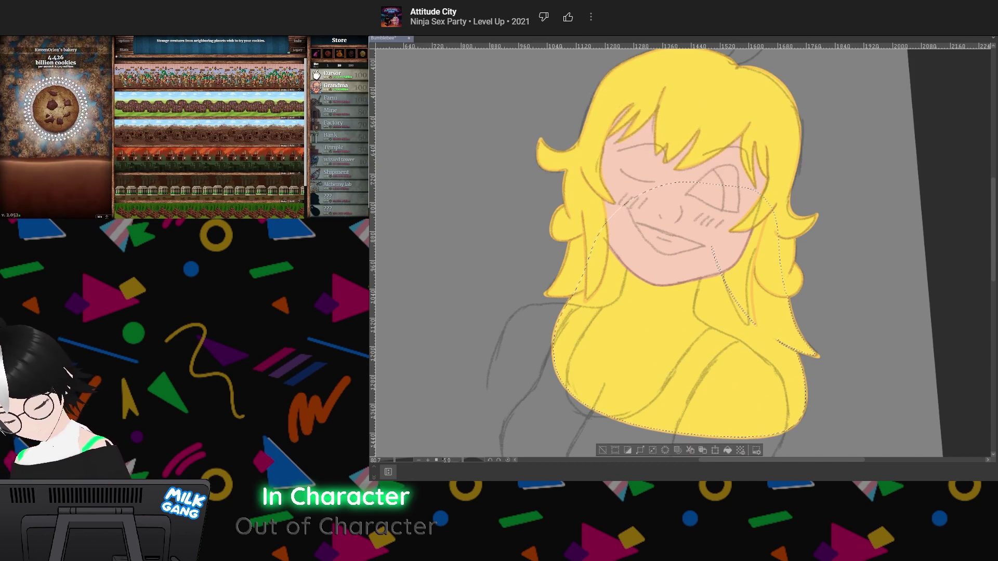
pyautogui.hotkey('alt', 'BackSpace')
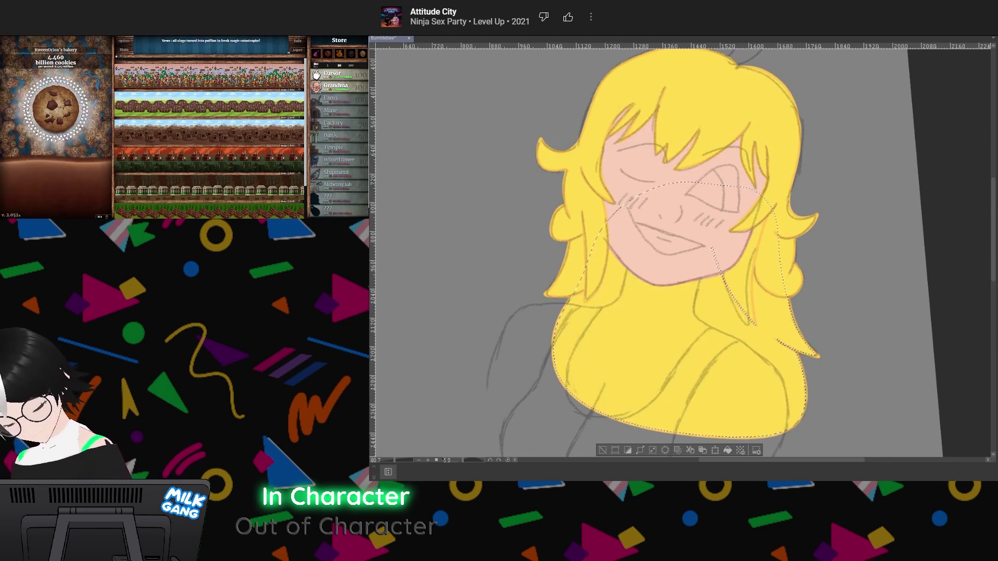
pyautogui.hotkey('ctrl', 'd')
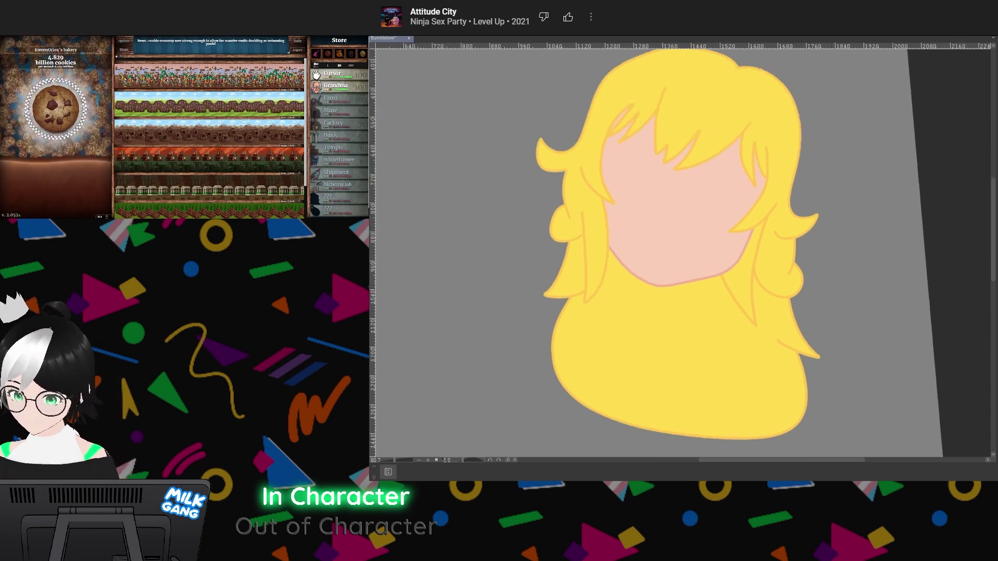
# Outline the crescent-shaped hair tuft on top of the head in gold over the sketch, after checking the bangs without the sketch
pyautogui.moveTo(681, 249)
pyautogui.mouseDown()
pyautogui.moveTo(693, 274)
pyautogui.moveTo(687, 250)
pyautogui.mouseUp()
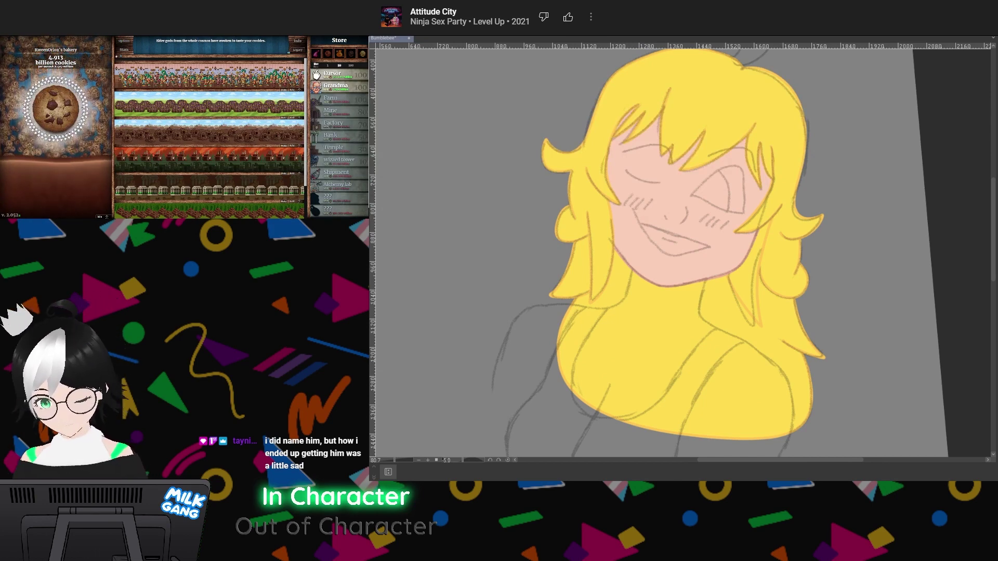
pyautogui.moveTo(681, 249)
pyautogui.mouseDown()
pyautogui.moveTo(704, 293)
pyautogui.moveTo(689, 339)
pyautogui.mouseUp()
pyautogui.scroll(1, 683, 250)
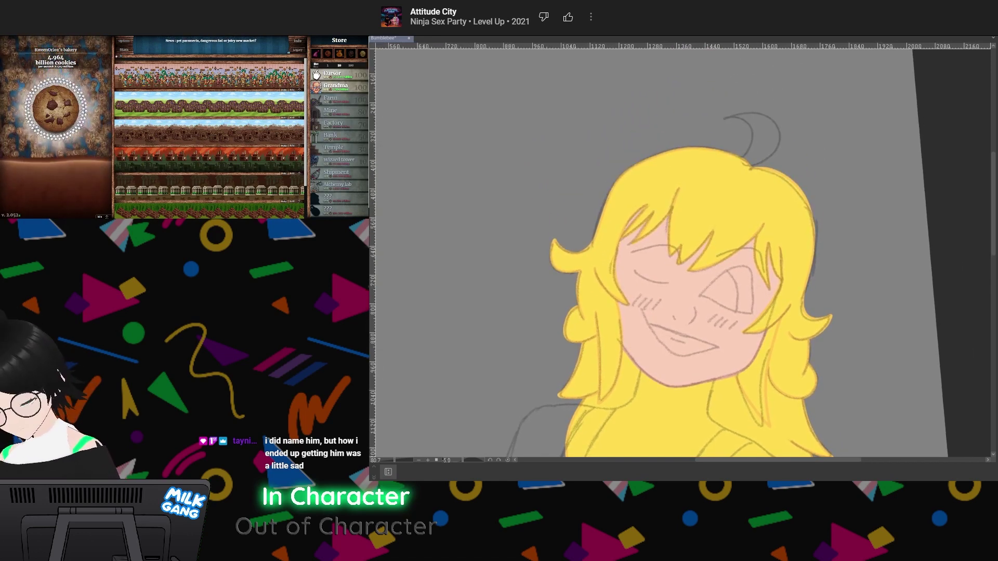
pyautogui.scroll(6, 768, 212)
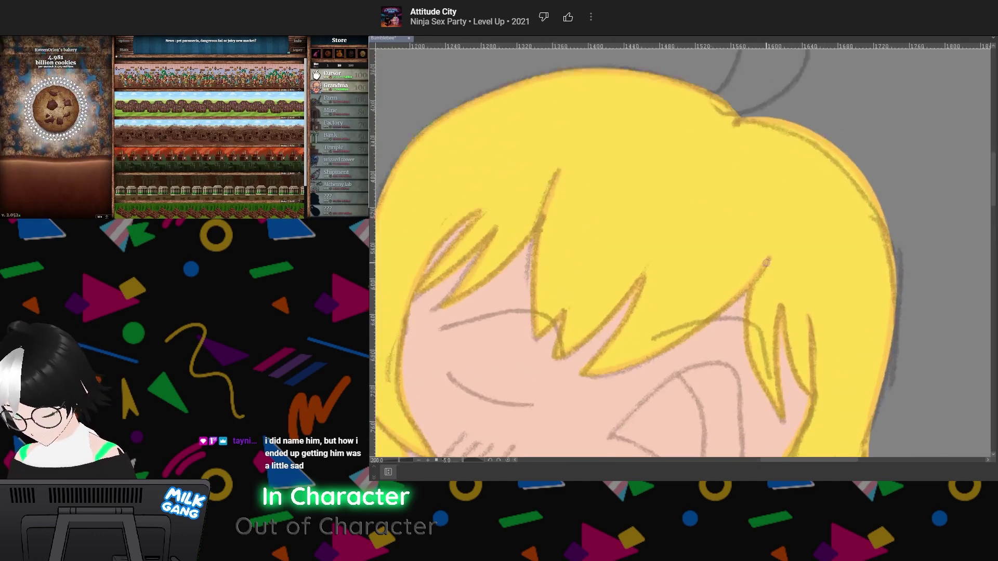
pyautogui.hotkey('ctrl', 'shift', 'h')
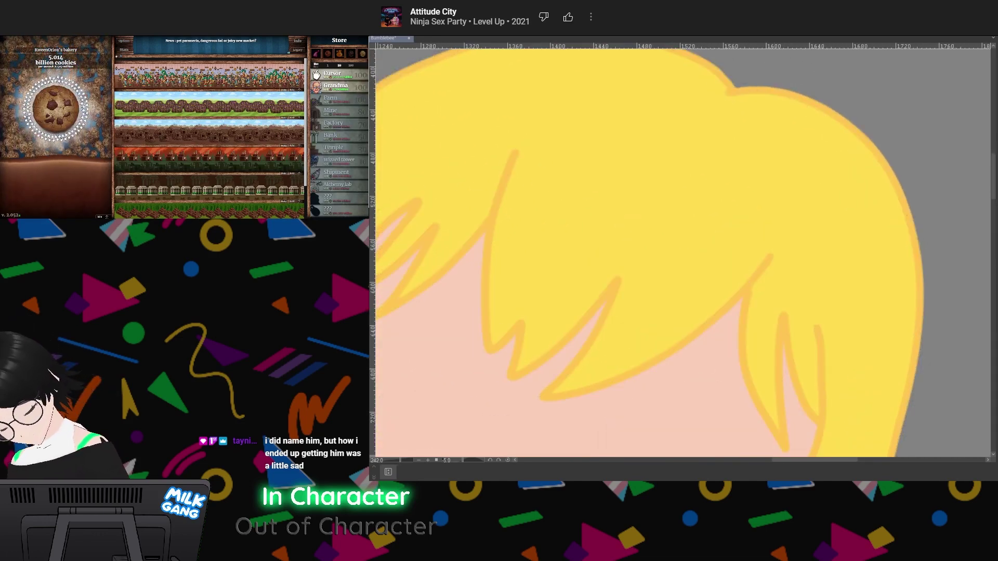
pyautogui.moveTo(676, 192); pyautogui.dragTo(659, 366)
pyautogui.hotkey('ctrl', 'shift', 'h')
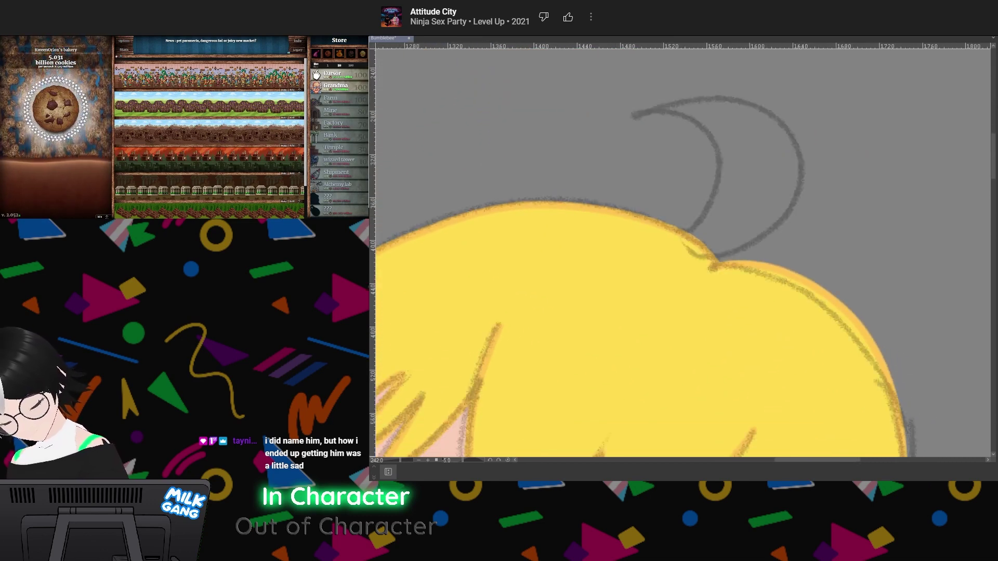
pyautogui.moveTo(636, 114)
pyautogui.mouseDown()
pyautogui.moveTo(678, 97)
pyautogui.moveTo(746, 97)
pyautogui.moveTo(793, 130)
pyautogui.mouseUp()
pyautogui.moveTo(808, 167)
pyautogui.mouseDown()
pyautogui.moveTo(799, 203)
pyautogui.moveTo(760, 243)
pyautogui.moveTo(715, 257)
pyautogui.mouseUp()
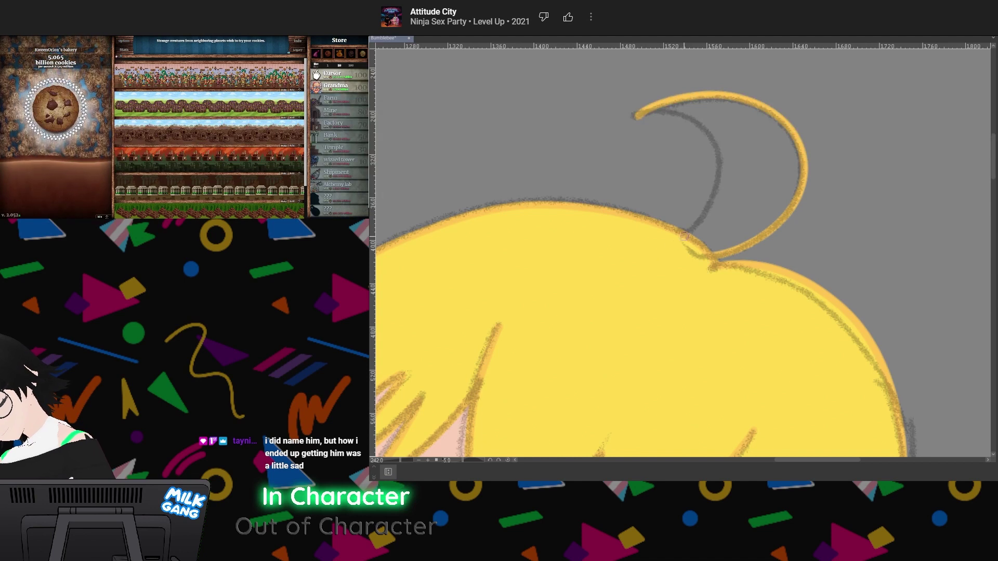
pyautogui.moveTo(703, 209); pyautogui.dragTo(685, 231)
pyautogui.moveTo(720, 175)
pyautogui.mouseDown()
pyautogui.moveTo(714, 146)
pyautogui.moveTo(687, 117)
pyautogui.moveTo(635, 114)
pyautogui.mouseUp()
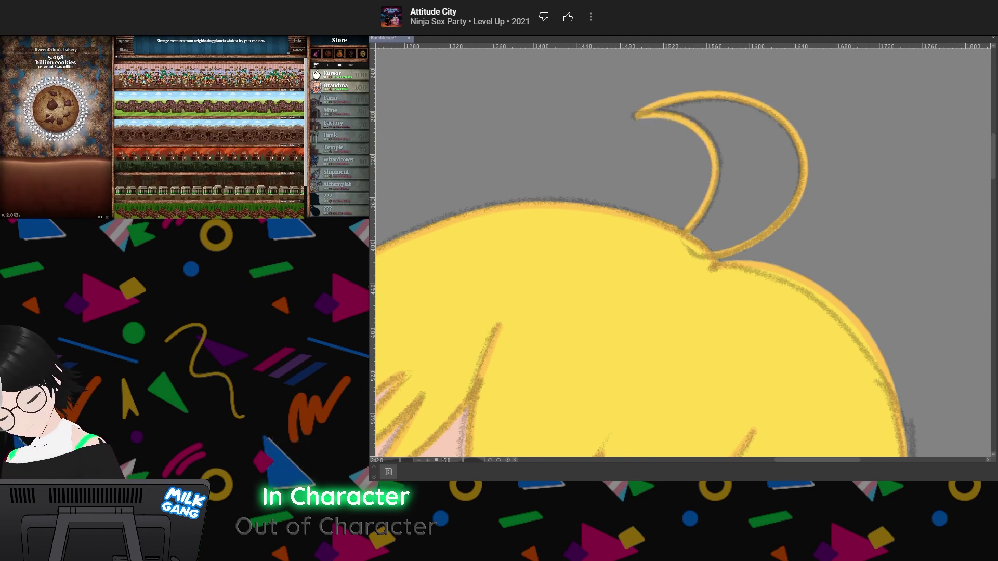
pyautogui.hotkey('ctrl', 'z')
pyautogui.hotkey('ctrl', 'z')
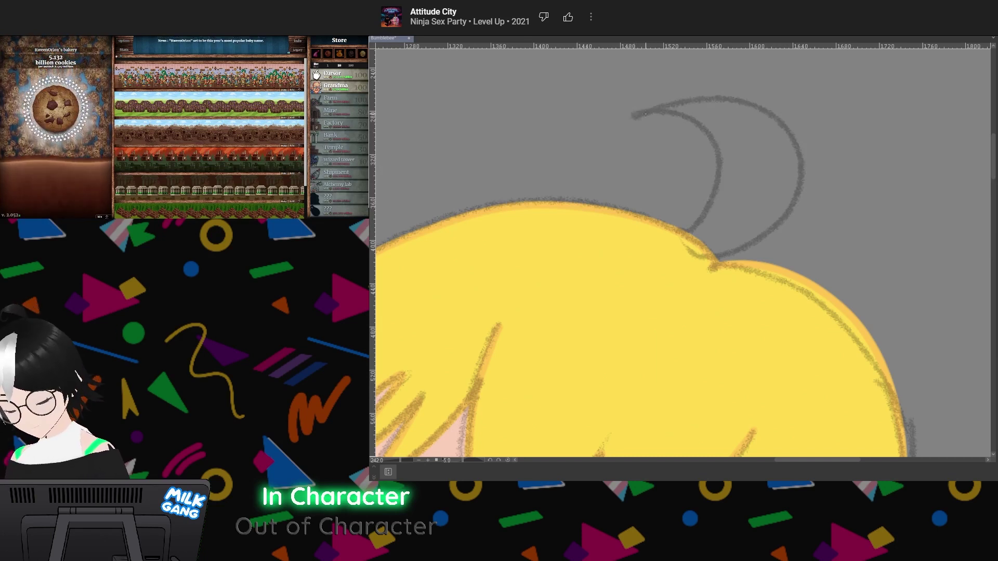
pyautogui.hotkey('ctrl', 'z')
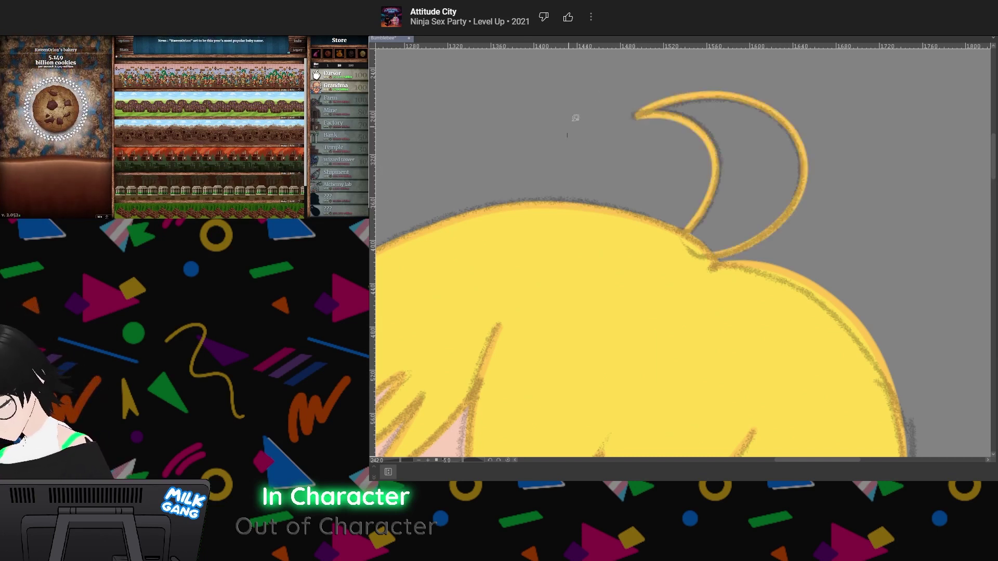
pyautogui.moveTo(575, 117)
pyautogui.mouseDown()
pyautogui.moveTo(743, 315)
pyautogui.moveTo(568, 110)
pyautogui.mouseUp()
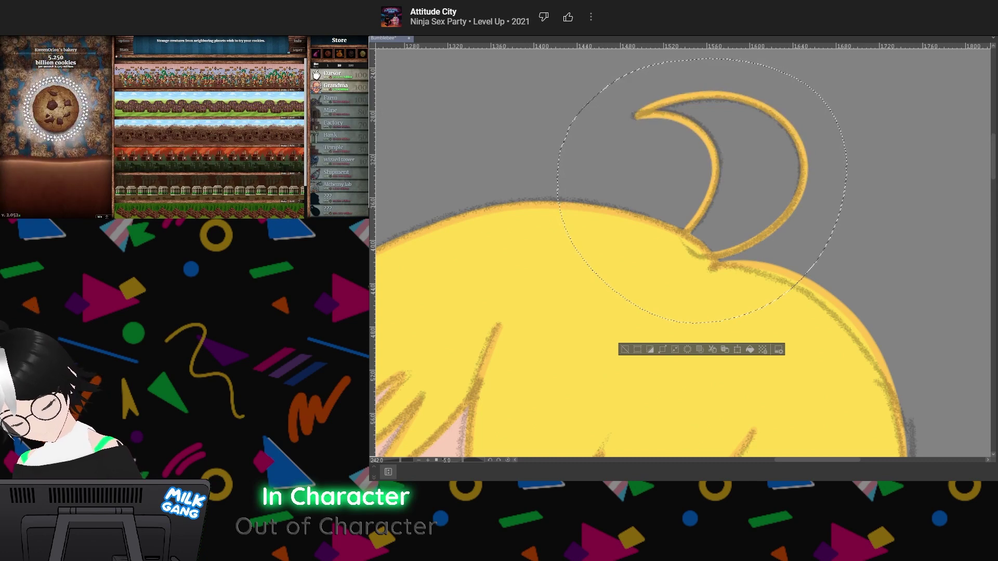
pyautogui.press('Delete')
pyautogui.hotkey('ctrl', 'y')
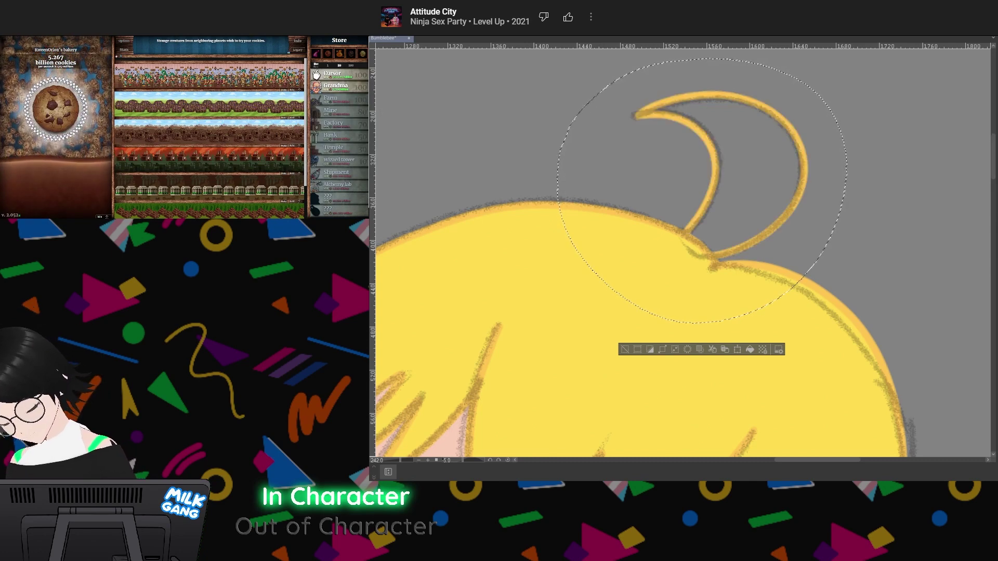
pyautogui.hotkey('ctrl', 'd')
# Select the area inside the hair tuft's golden outline, expand the selection slightly, fill it with the same yellow, and clear the selection
pyautogui.click(716, 198)
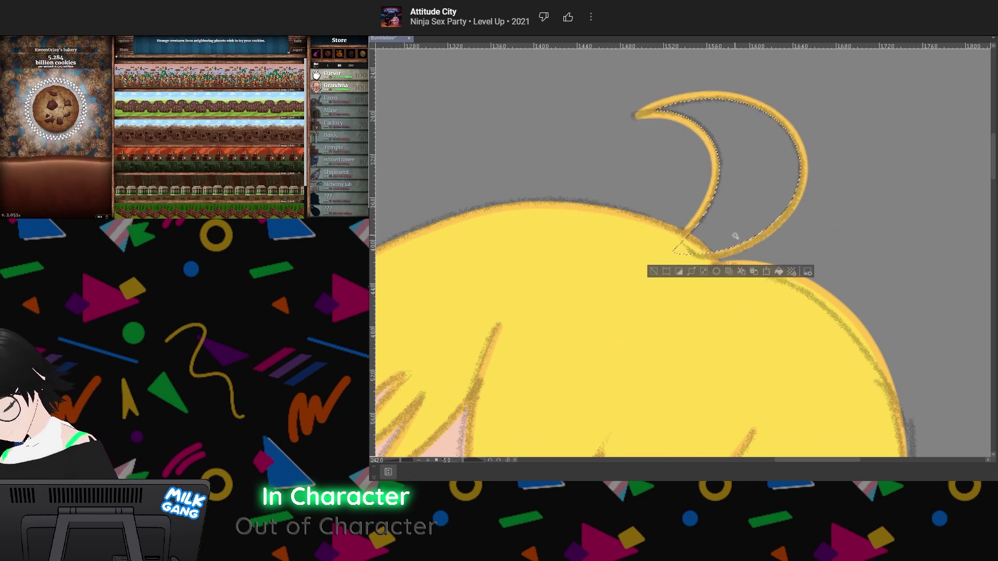
pyautogui.click(648, 247)
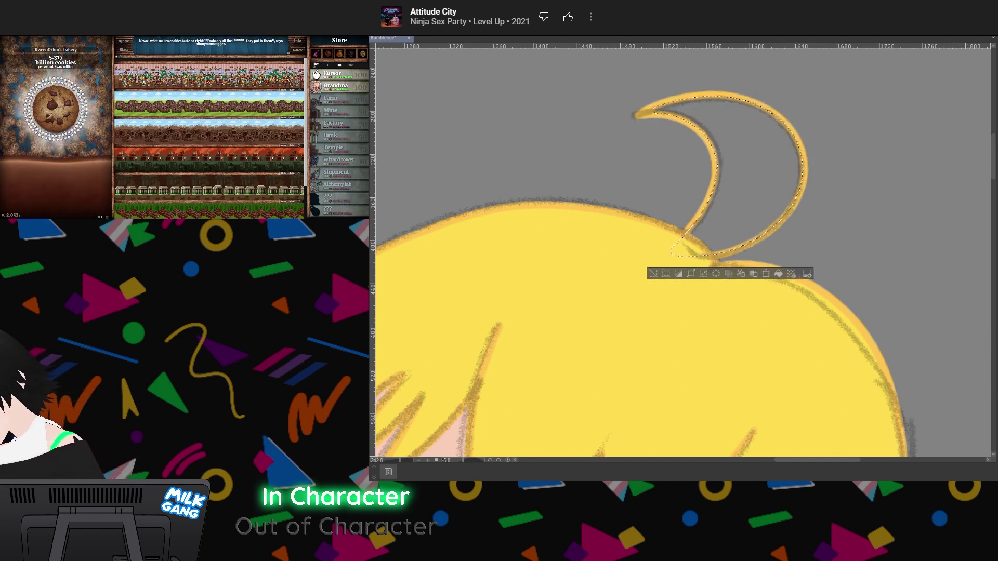
pyautogui.keyDown('alt'); pyautogui.click(558, 263); pyautogui.keyUp('alt')
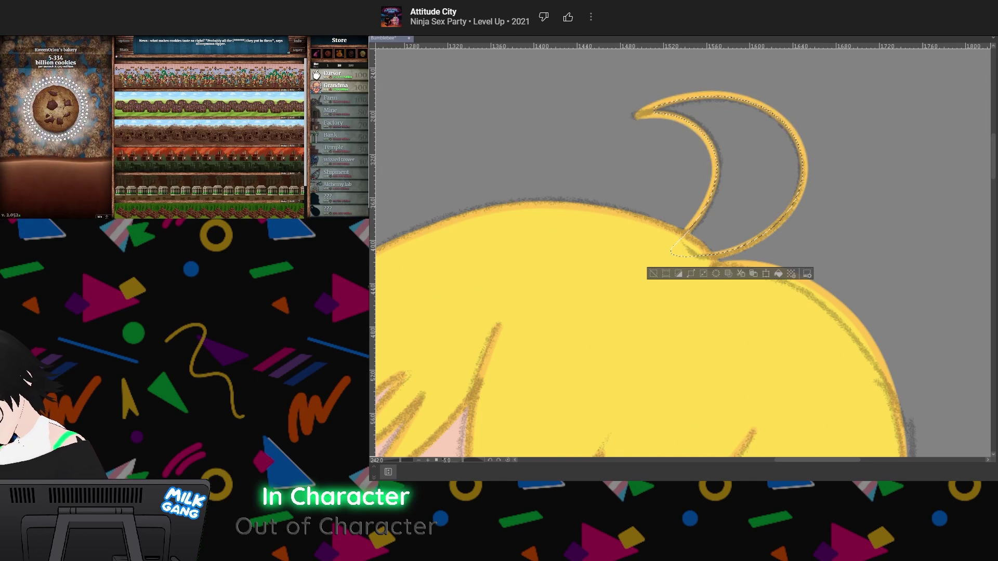
pyautogui.moveTo(659, 125); pyautogui.dragTo(669, 141)
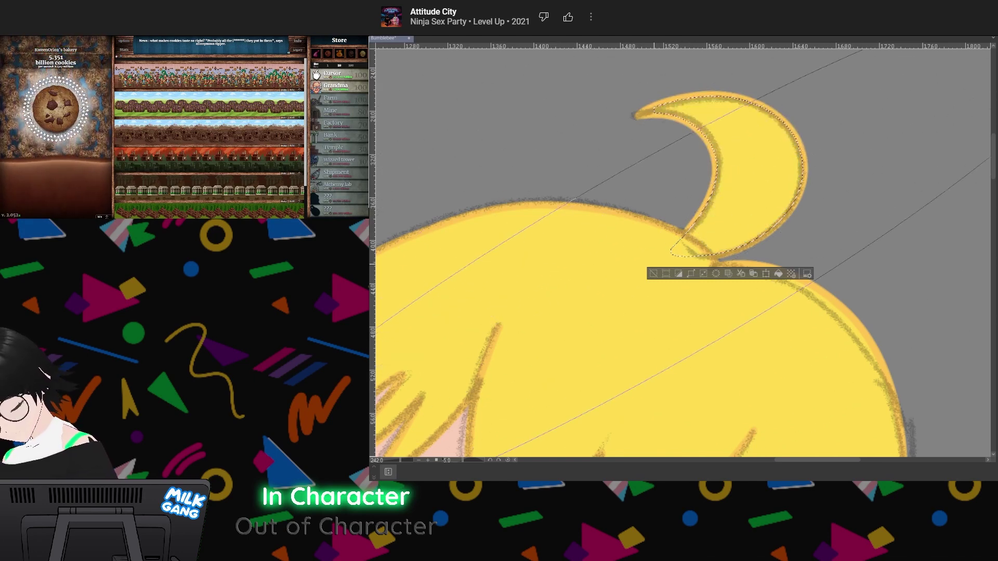
pyautogui.hotkey('ctrl', 'd')
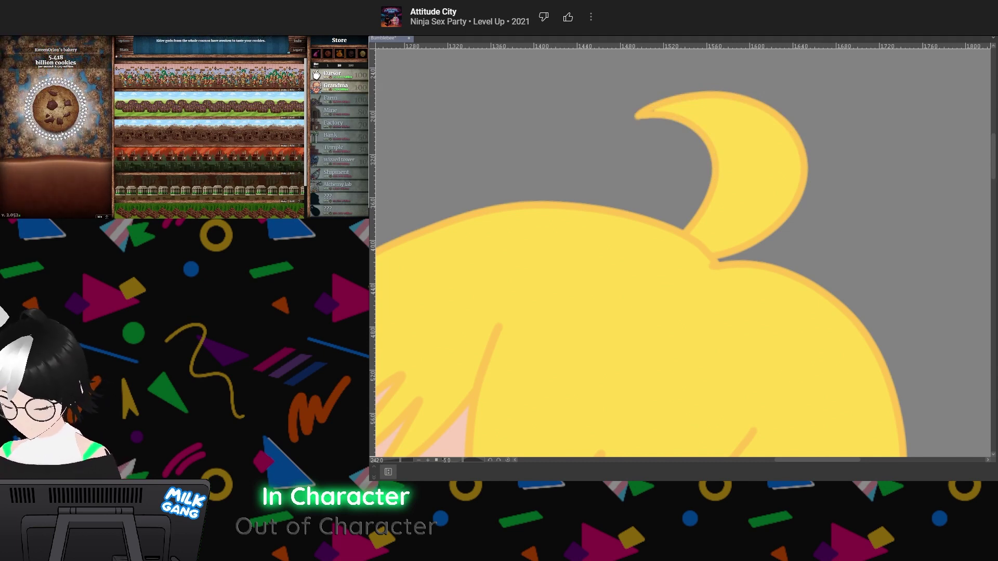
# Lasso around the hair tuft with the sketch hidden, try shifting only its yellow fill to the right, and undo the shift
pyautogui.moveTo(835, 202)
pyautogui.mouseDown()
pyautogui.moveTo(720, 307)
pyautogui.moveTo(629, 63)
pyautogui.moveTo(831, 201)
pyautogui.mouseUp()
pyautogui.hotkey('ctrl', 'd')
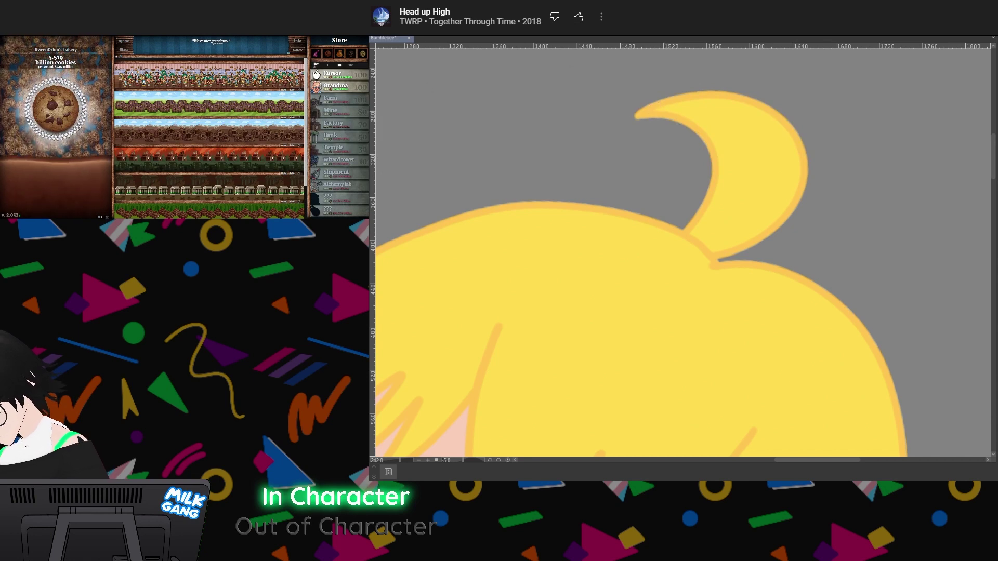
pyautogui.moveTo(803, 271)
pyautogui.mouseDown()
pyautogui.moveTo(829, 192)
pyautogui.moveTo(825, 261)
pyautogui.mouseUp()
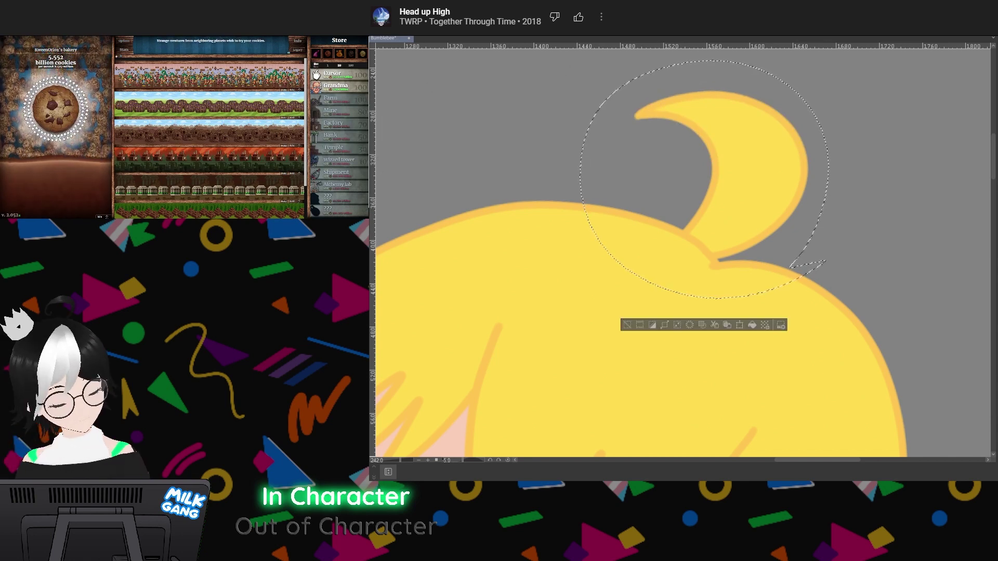
pyautogui.hotkey('shift', 'Right')
pyautogui.hotkey('shift', 'Right')
pyautogui.hotkey('shift', 'Right')
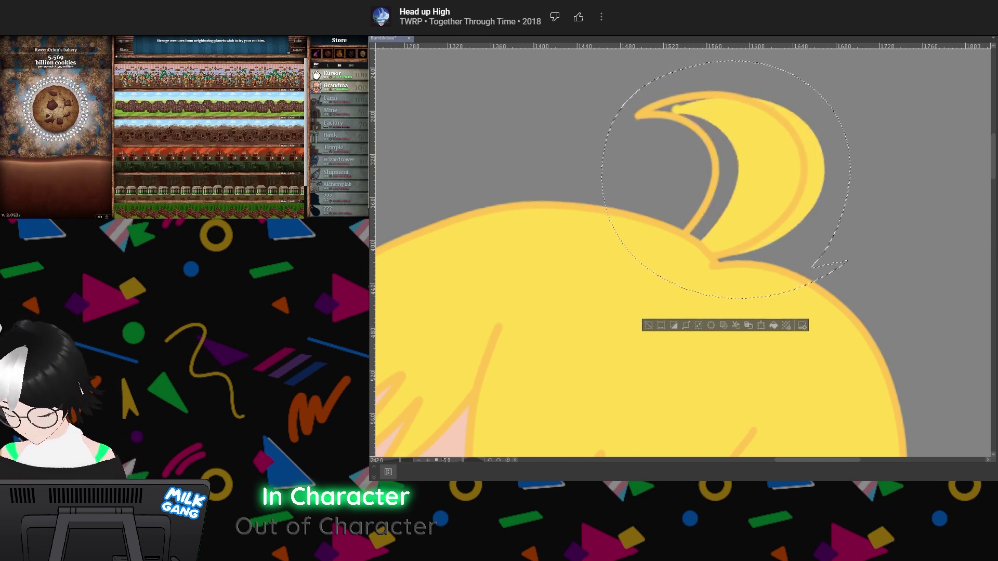
pyautogui.hotkey('ctrl', 'z')
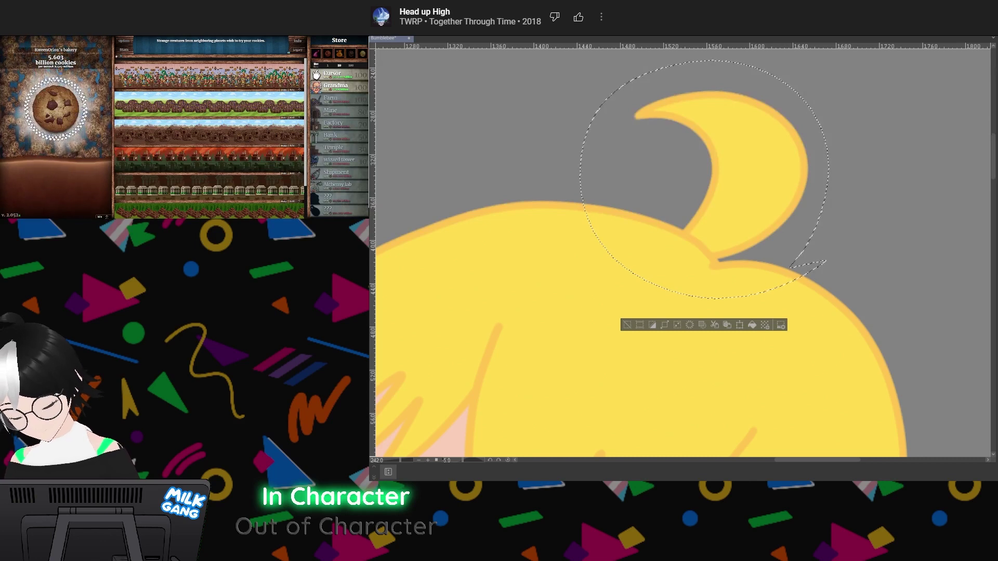
pyautogui.press('Right')
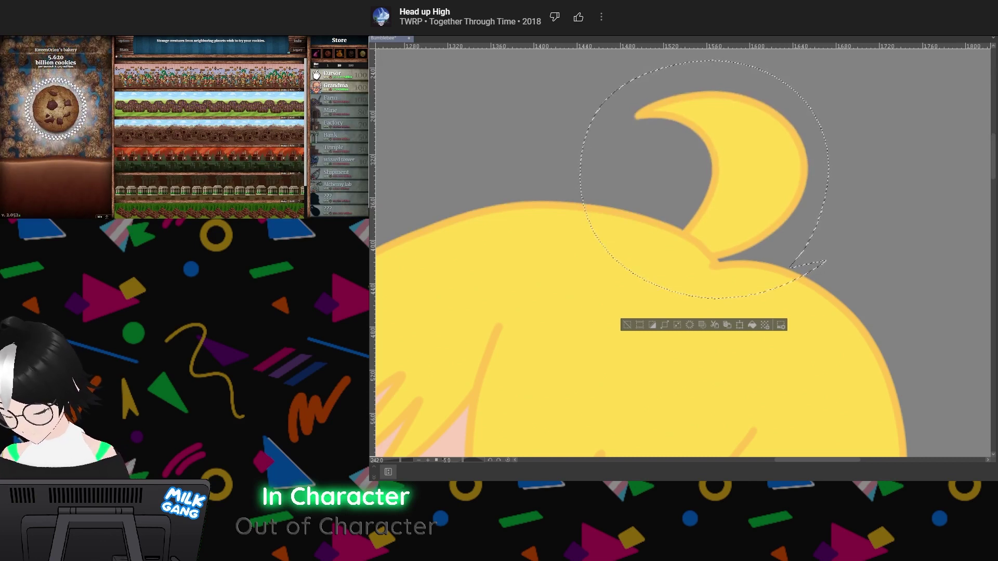
pyautogui.hotkey('ctrl', 'shift', 'a')
pyautogui.hotkey('ctrl', 'z')
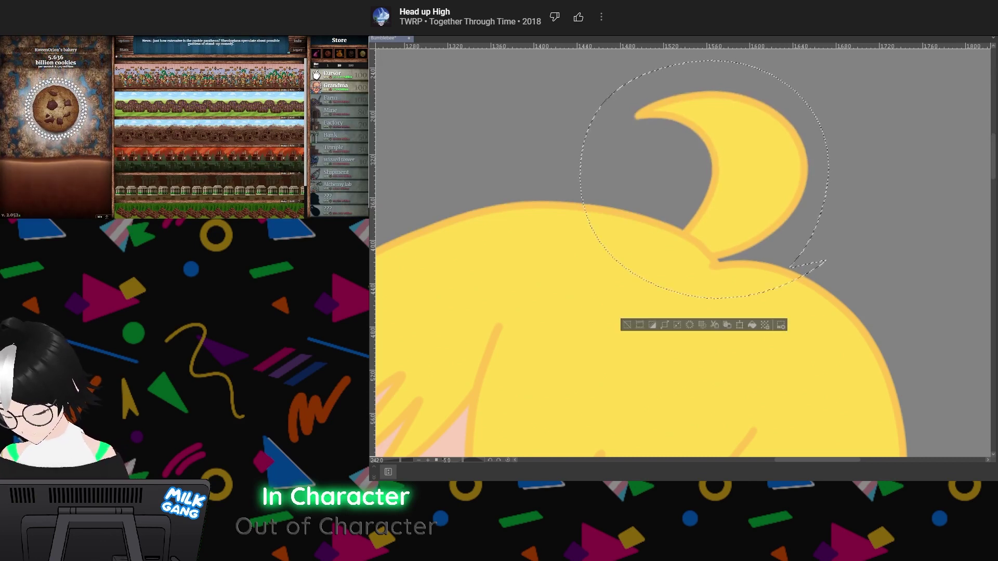
# Nudge the selected golden outline of the hair tuft to the right and slightly down onto the top of the head
pyautogui.hotkey('shift', 'Right')
pyautogui.hotkey('shift', 'Right')
pyautogui.hotkey('shift', 'Right')
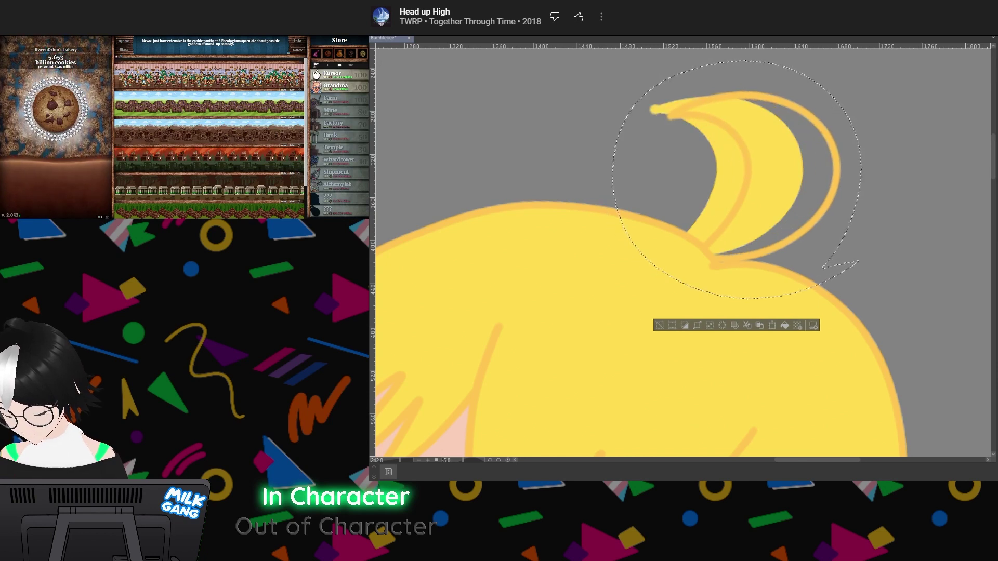
pyautogui.hotkey('shift', 'Down')
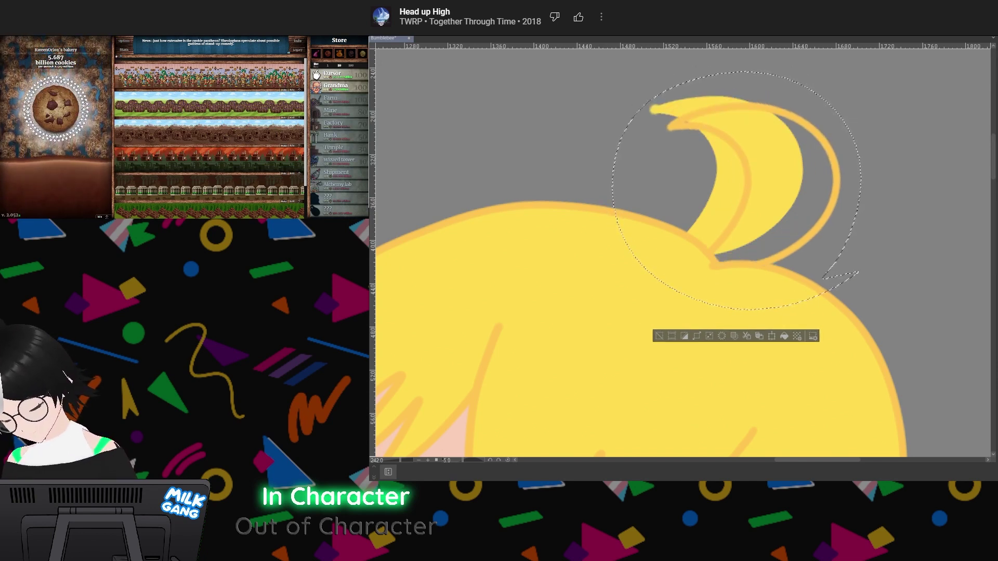
# Nudge the tuft's yellow fill right and down to line up with its moved outline, and clear the selection
pyautogui.hotkey('shift', 'Right')
pyautogui.hotkey('shift', 'Right')
pyautogui.hotkey('shift', 'Right')
pyautogui.hotkey('shift', 'Down')
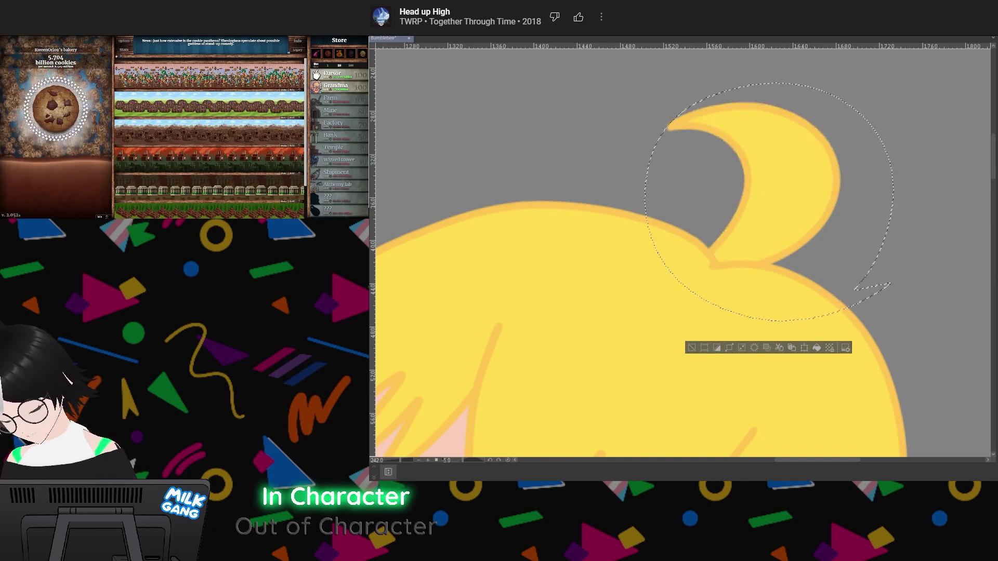
pyautogui.click(693, 346)
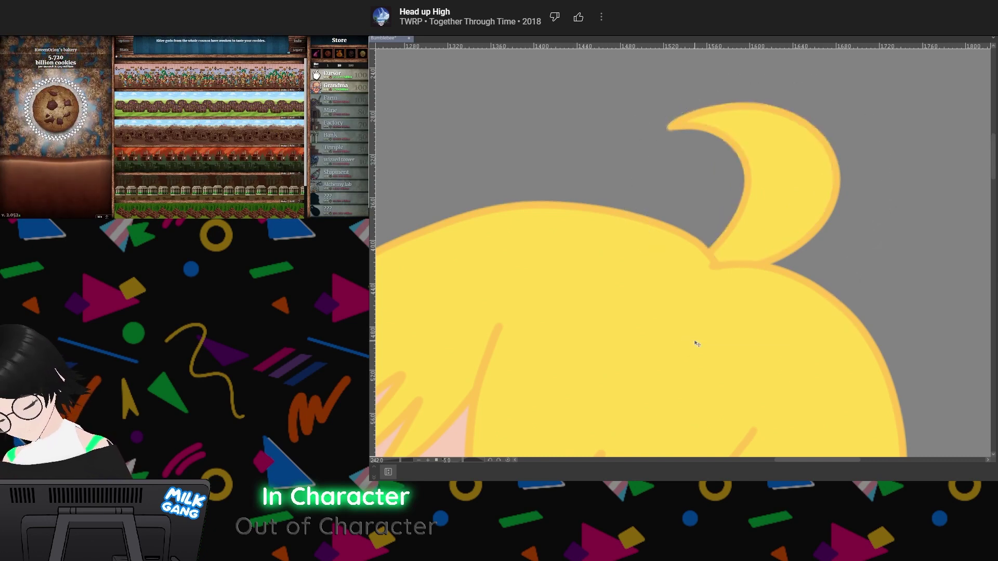
# Reset the canvas rotation and examine the whole head and hair without the sketch, including the repositioned tuft
pyautogui.scroll(-10, 703, 283)
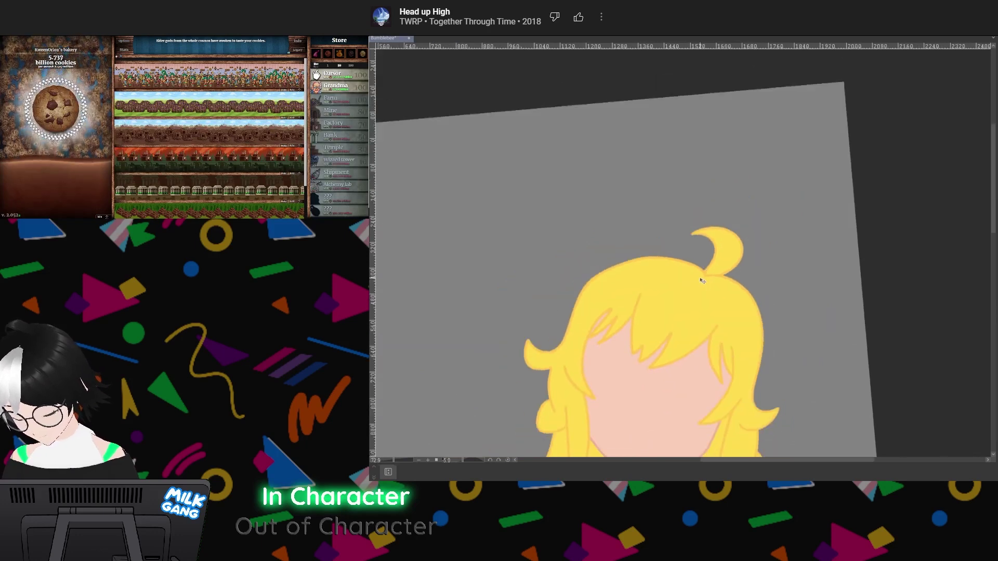
pyautogui.press('^')
pyautogui.scroll(5, 691, 282)
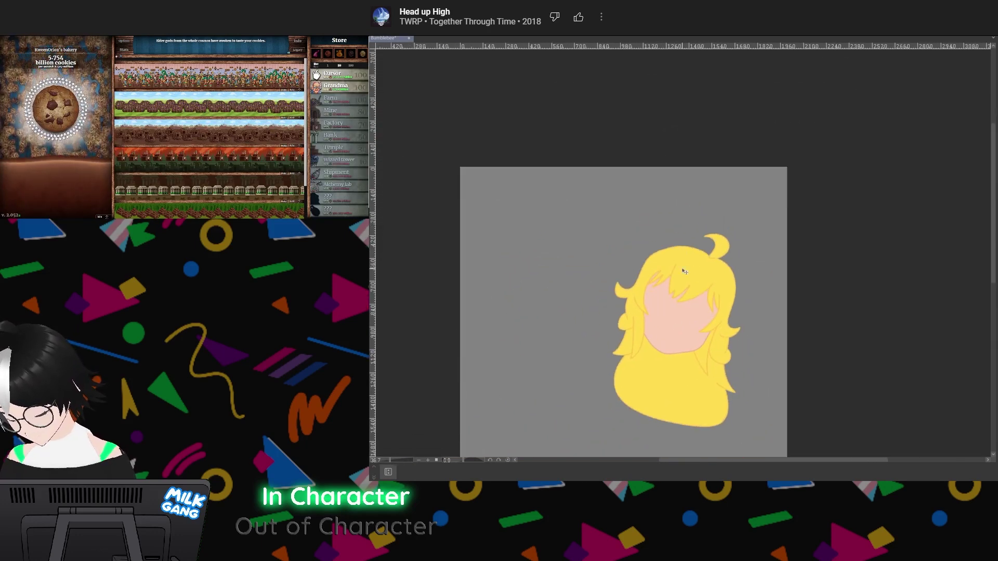
pyautogui.scroll(1, 656, 337)
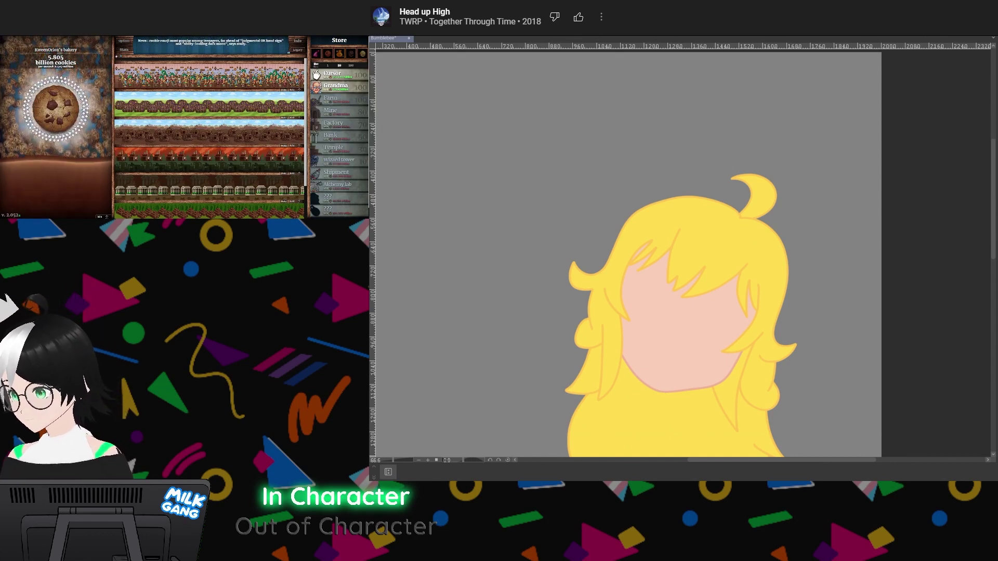
pyautogui.scroll(-1, 711, 234)
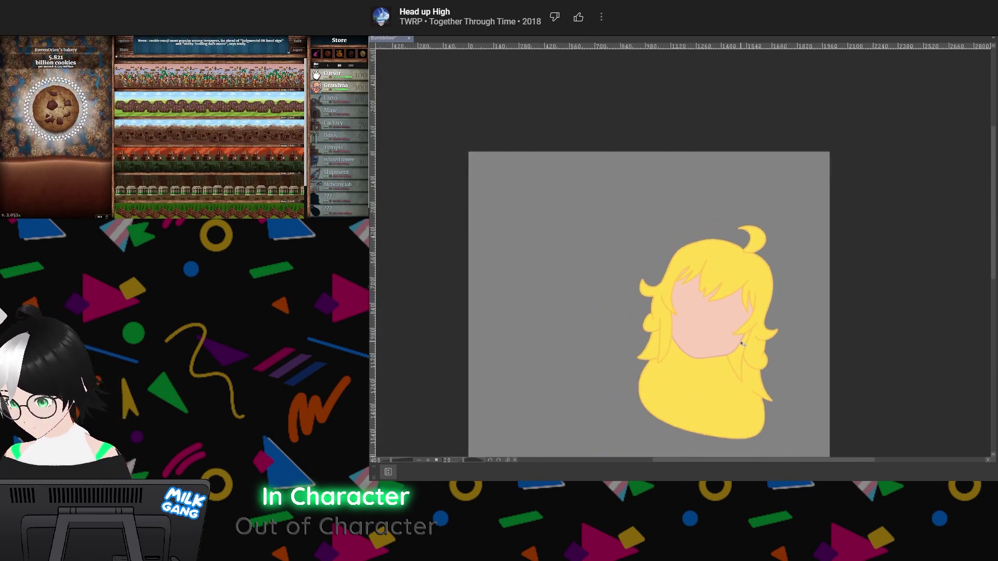
pyautogui.scroll(1, 676, 312)
pyautogui.scroll(1, 671, 333)
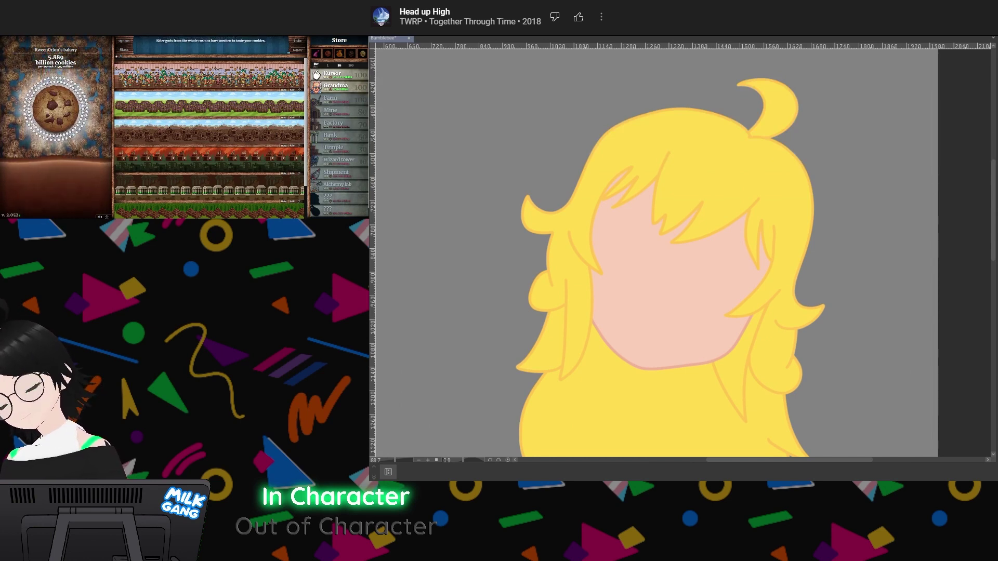
# Examine the face and body sketch over the coloured hair, comparing the artwork with the sketch shown and hidden
pyautogui.moveTo(676, 312); pyautogui.dragTo(716, 266)
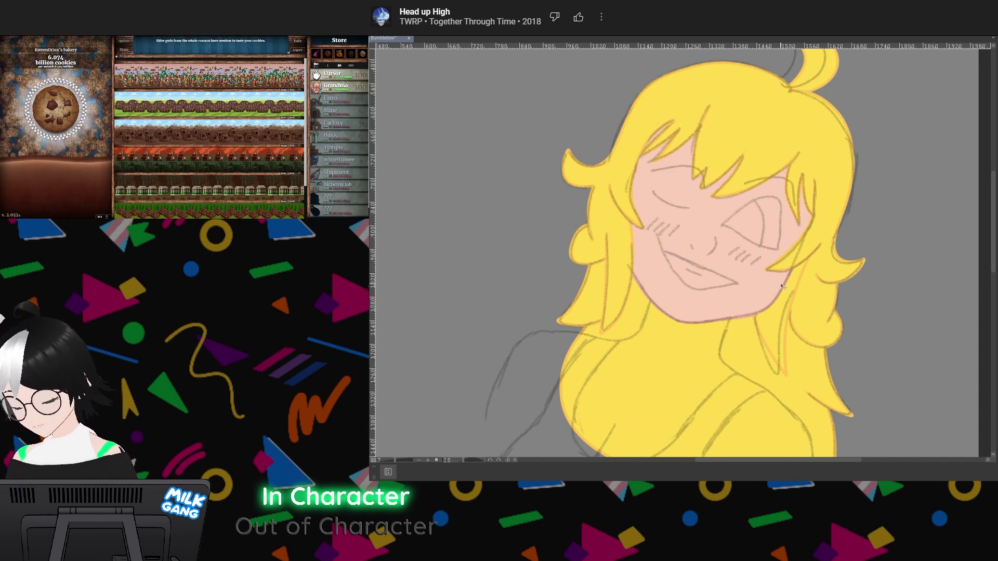
pyautogui.scroll(-8, 809, 233)
pyautogui.scroll(5, 814, 245)
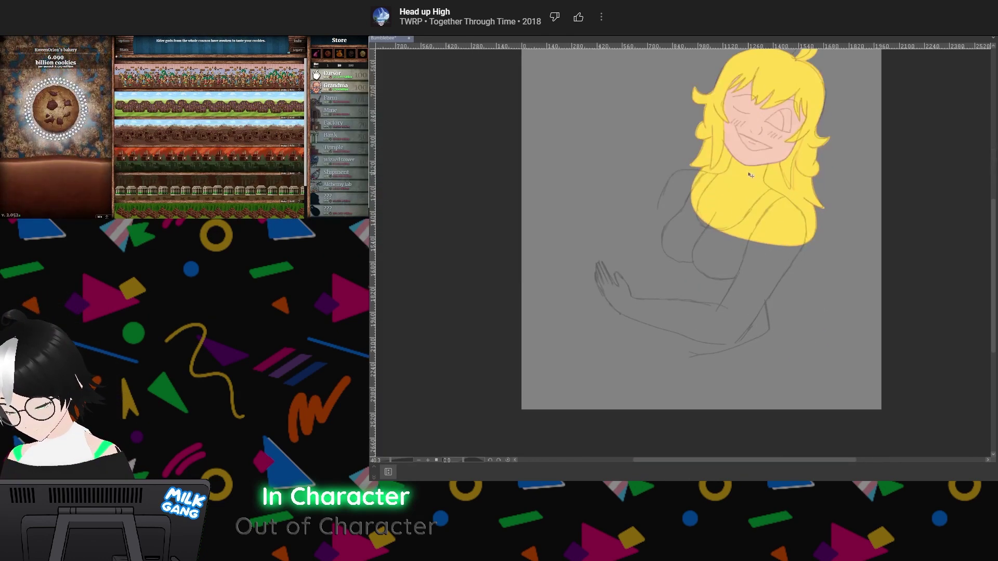
pyautogui.scroll(-3, 745, 165)
pyautogui.scroll(3, 747, 207)
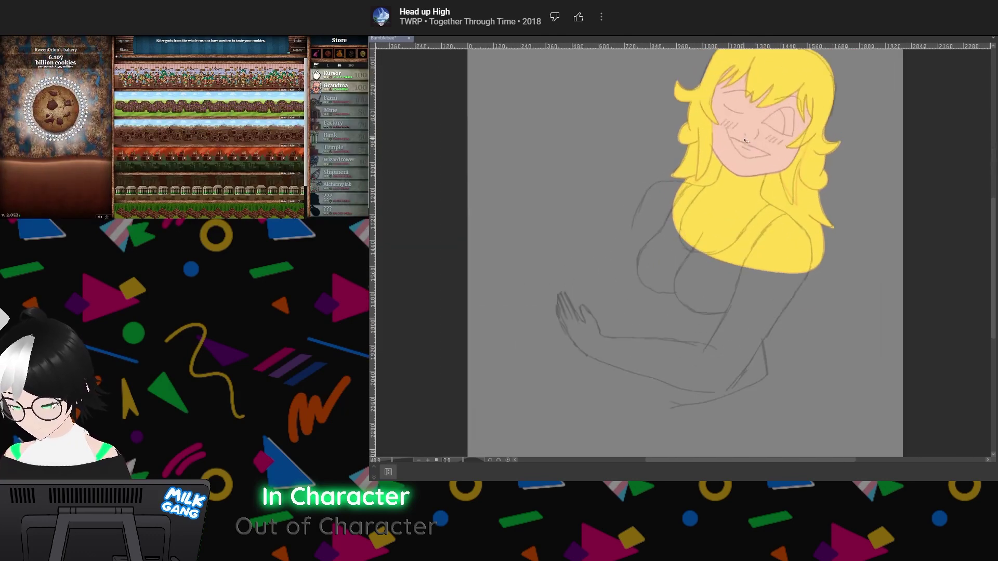
pyautogui.scroll(-2, 746, 207)
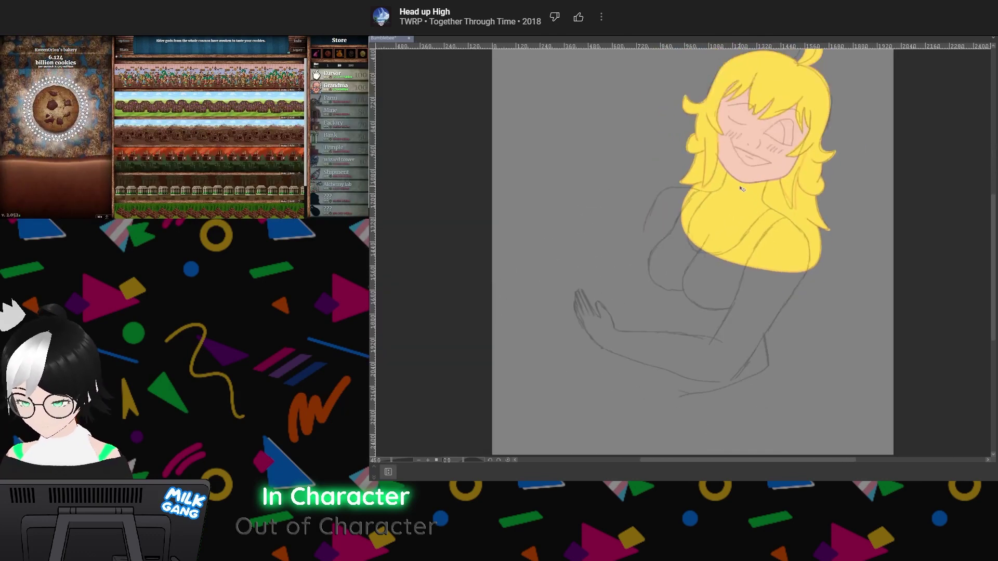
pyautogui.scroll(1, 746, 208)
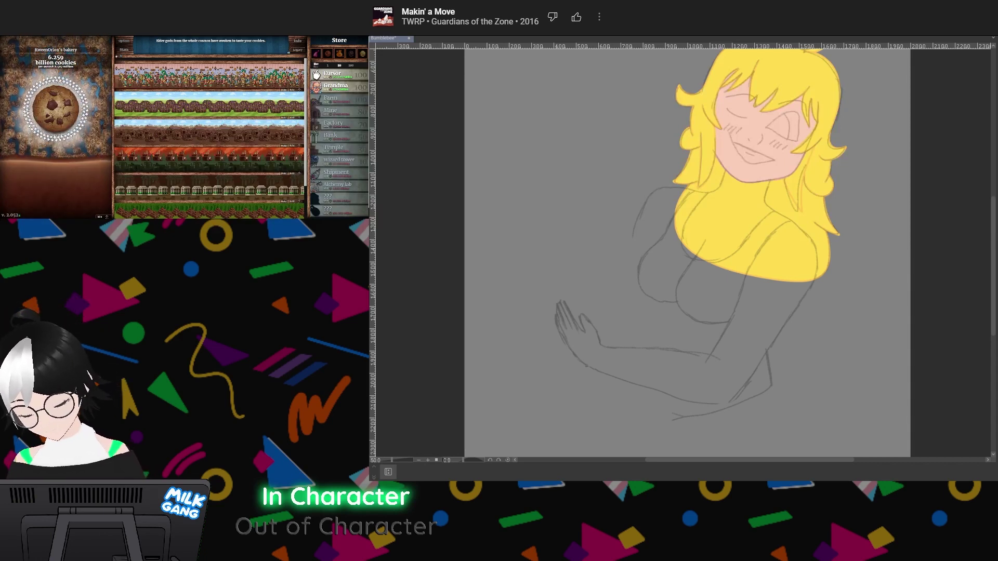
pyautogui.scroll(-8, 761, 357)
pyautogui.scroll(9, 762, 358)
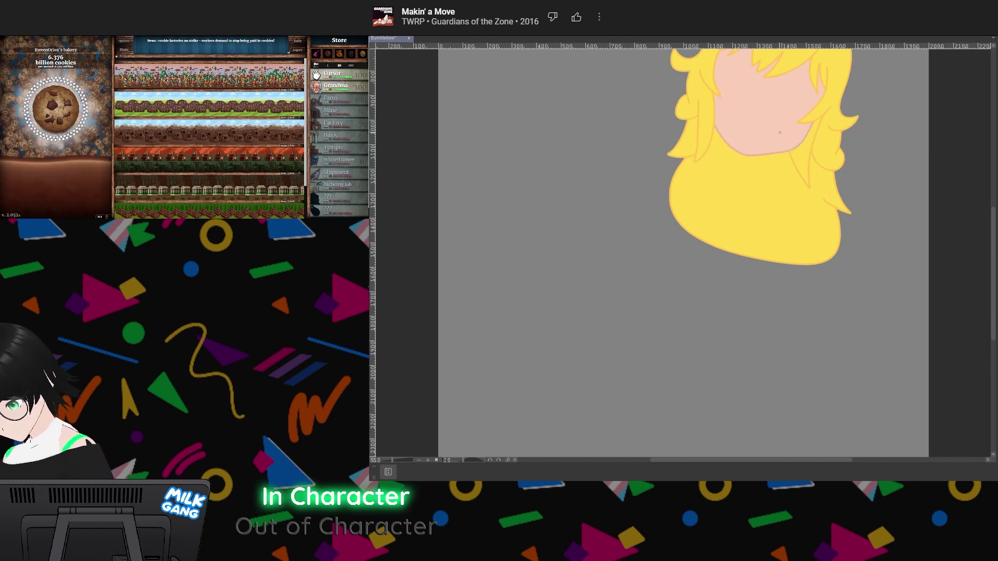
# Try to outline the outer arm from the shoulder to the elbow in pink over the sketch, and undo the strokes
pyautogui.hotkey('ctrl', 'z')
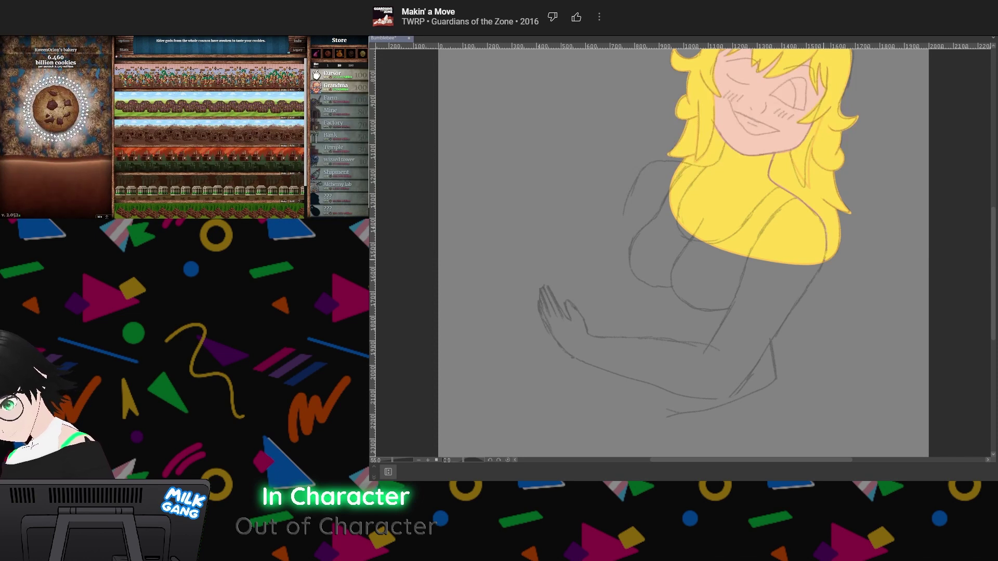
pyautogui.moveTo(820, 267)
pyautogui.mouseDown()
pyautogui.moveTo(735, 388)
pyautogui.moveTo(712, 399)
pyautogui.mouseUp()
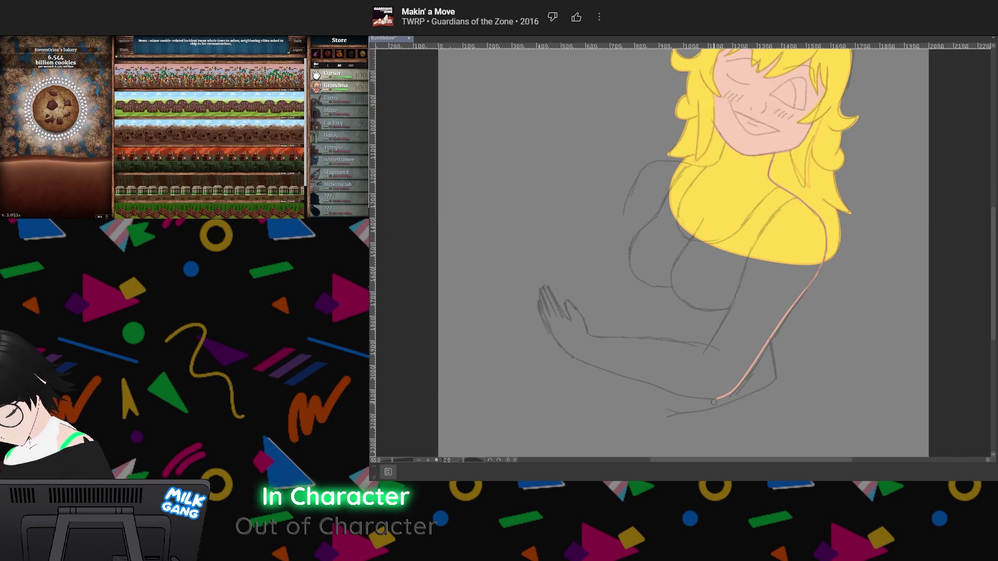
pyautogui.moveTo(712, 401); pyautogui.dragTo(726, 403)
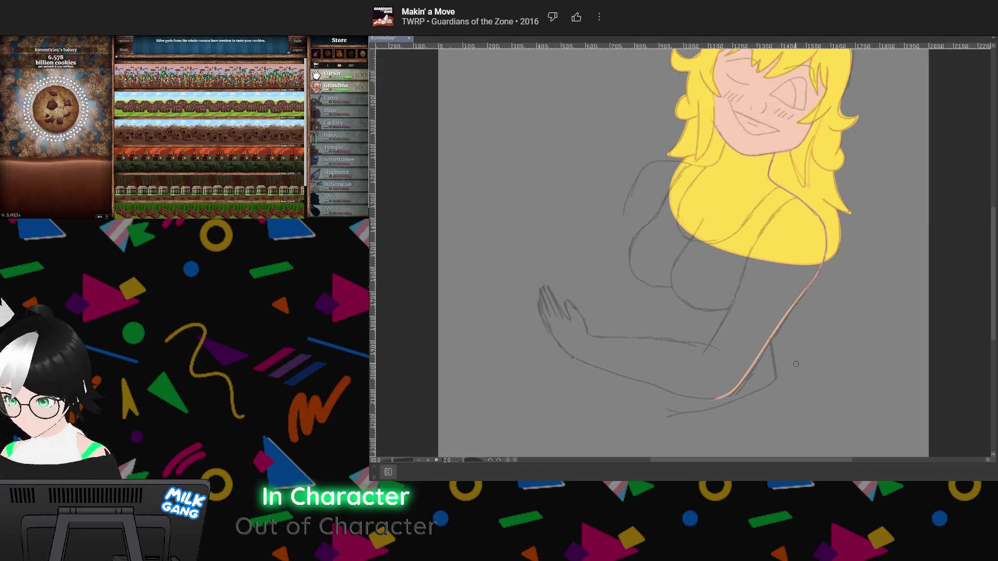
pyautogui.hotkey('ctrl', 'z')
# Hide the back hair to uncover the neck and shoulder lines of the body sketch
pyautogui.scroll(4, 800, 334)
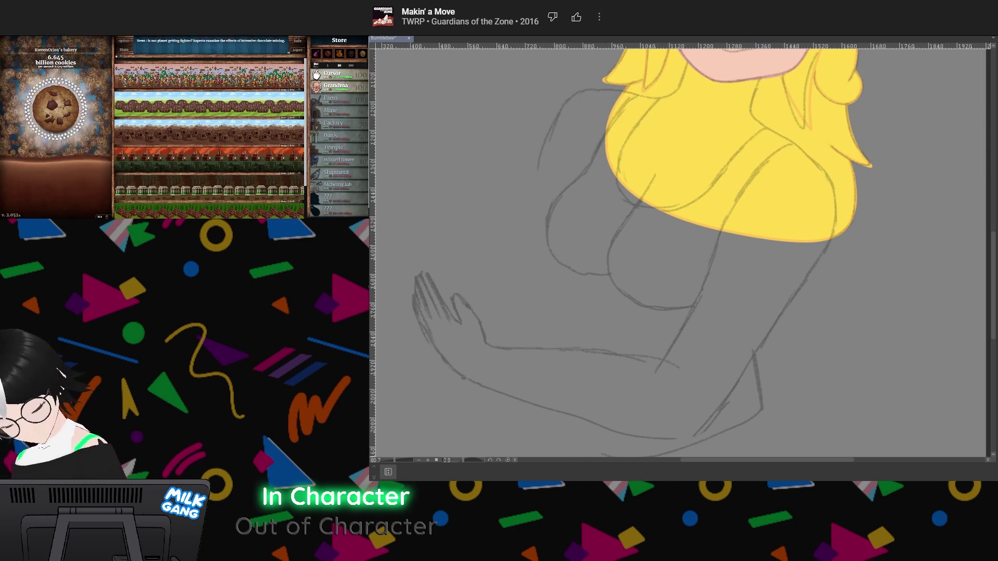
pyautogui.hotkey('ctrl', 'z')
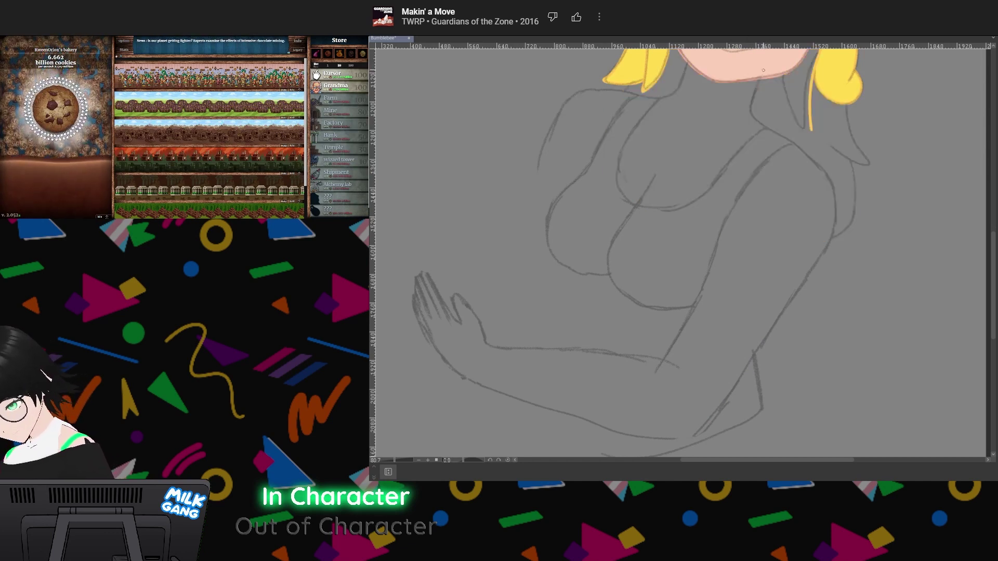
# Outline the neck, both shoulders and the outer arm down to the elbow in pink over the body sketch, redoing the far shoulder
pyautogui.moveTo(755, 86)
pyautogui.mouseDown()
pyautogui.moveTo(753, 116)
pyautogui.moveTo(827, 180)
pyautogui.moveTo(836, 230)
pyautogui.moveTo(694, 435)
pyautogui.mouseUp()
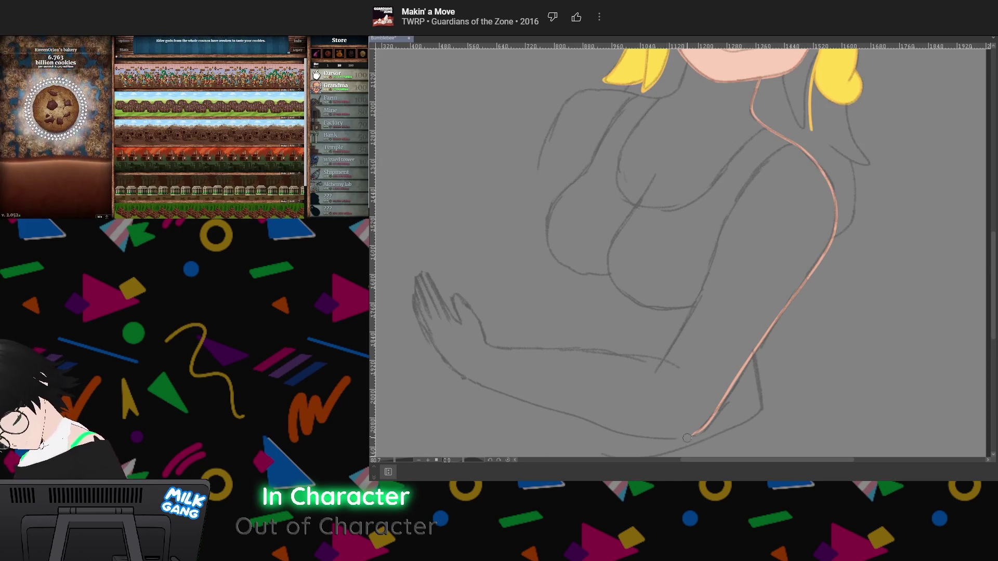
pyautogui.moveTo(675, 229)
pyautogui.mouseDown()
pyautogui.moveTo(694, 326)
pyautogui.moveTo(714, 324)
pyautogui.mouseUp()
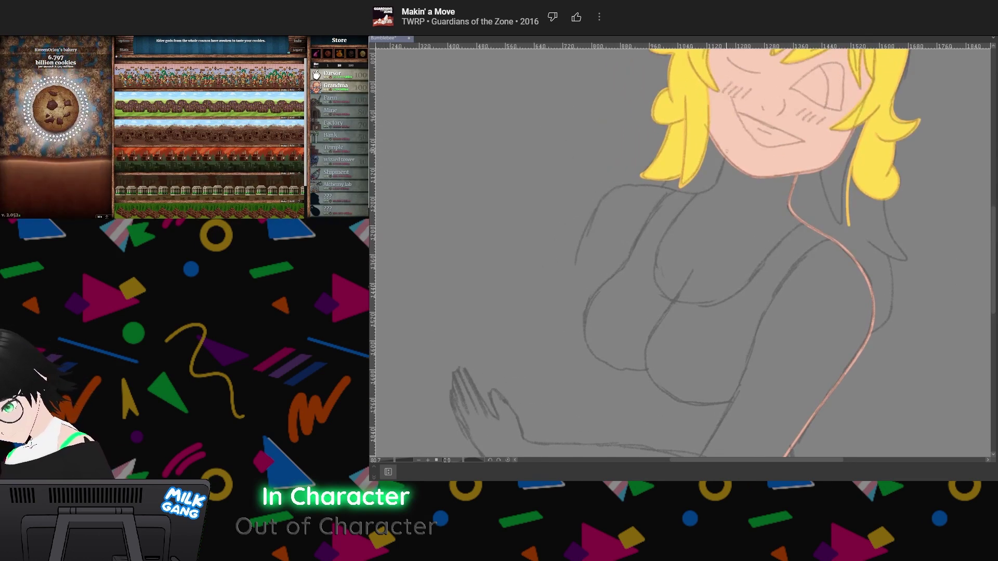
pyautogui.moveTo(725, 159)
pyautogui.mouseDown()
pyautogui.moveTo(708, 192)
pyautogui.moveTo(638, 185)
pyautogui.moveTo(599, 203)
pyautogui.moveTo(560, 324)
pyautogui.moveTo(581, 370)
pyautogui.moveTo(608, 379)
pyautogui.moveTo(648, 283)
pyautogui.moveTo(678, 310)
pyautogui.mouseUp()
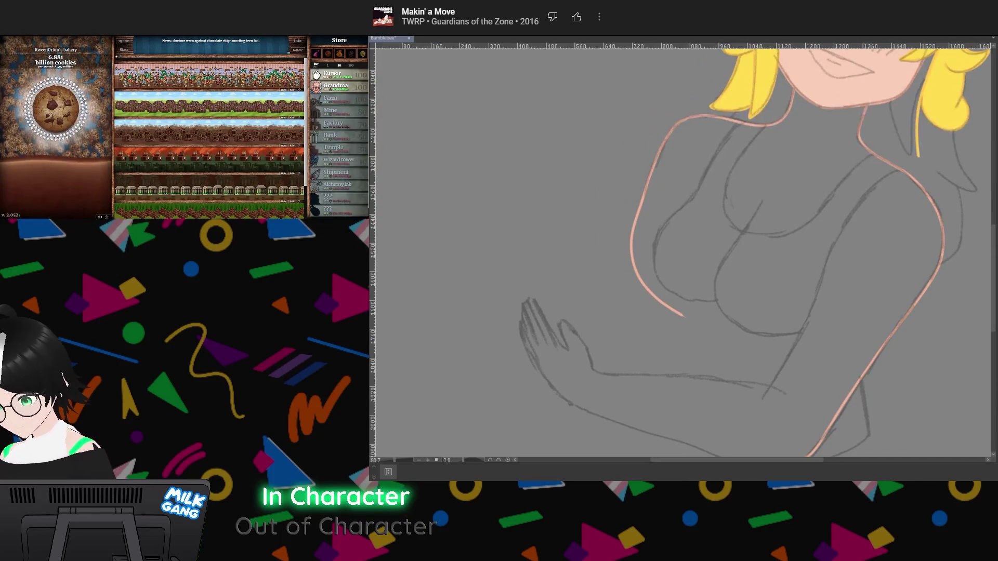
pyautogui.hotkey('ctrl', 'z')
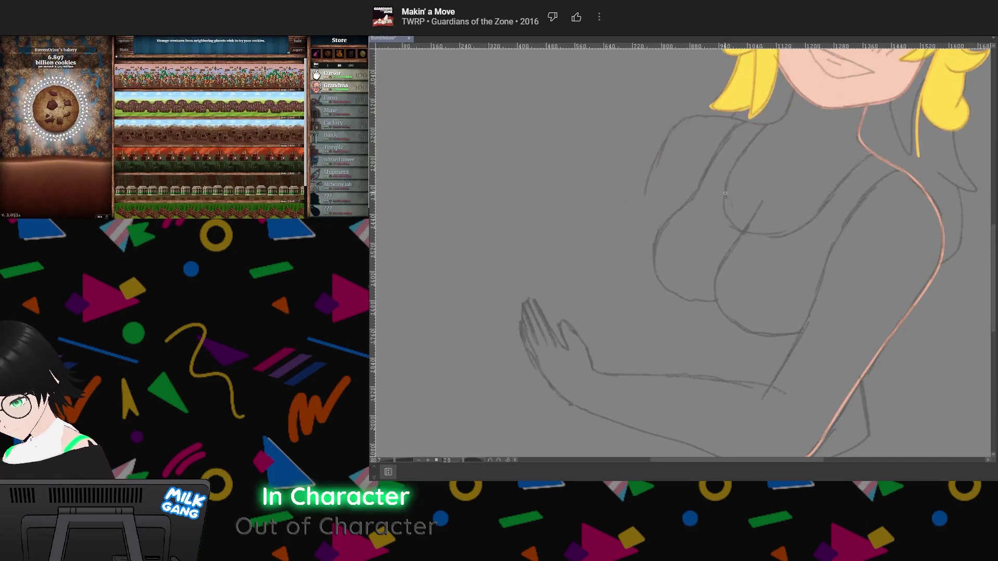
pyautogui.moveTo(794, 91)
pyautogui.mouseDown()
pyautogui.moveTo(782, 123)
pyautogui.moveTo(763, 127)
pyautogui.moveTo(693, 117)
pyautogui.moveTo(666, 138)
pyautogui.moveTo(638, 206)
pyautogui.mouseUp()
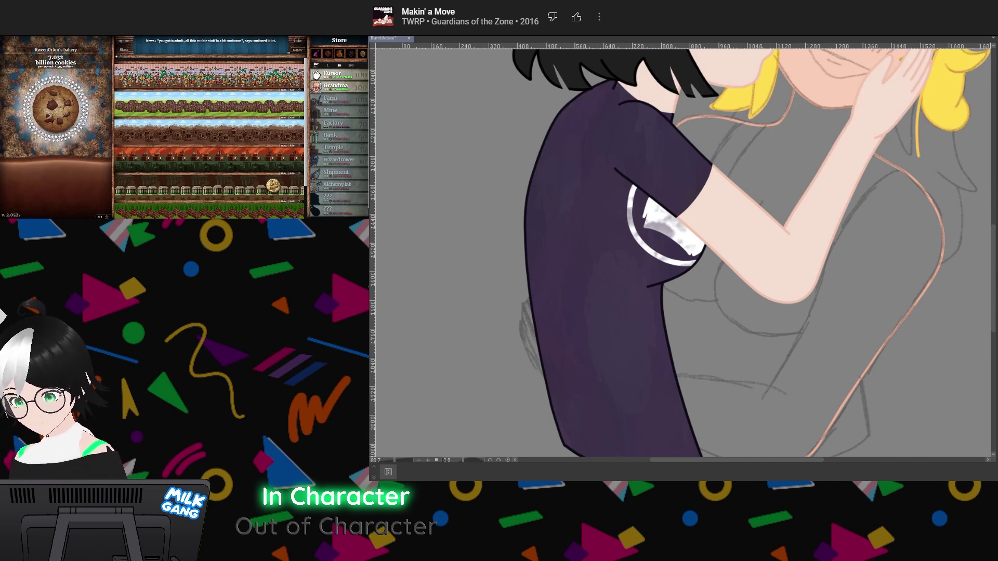
# Outline the arm's inner edge, both chest curves and the forearm's lower edge in pink, keeping the dark-haired character shown in front
pyautogui.moveTo(681, 255); pyautogui.dragTo(686, 297)
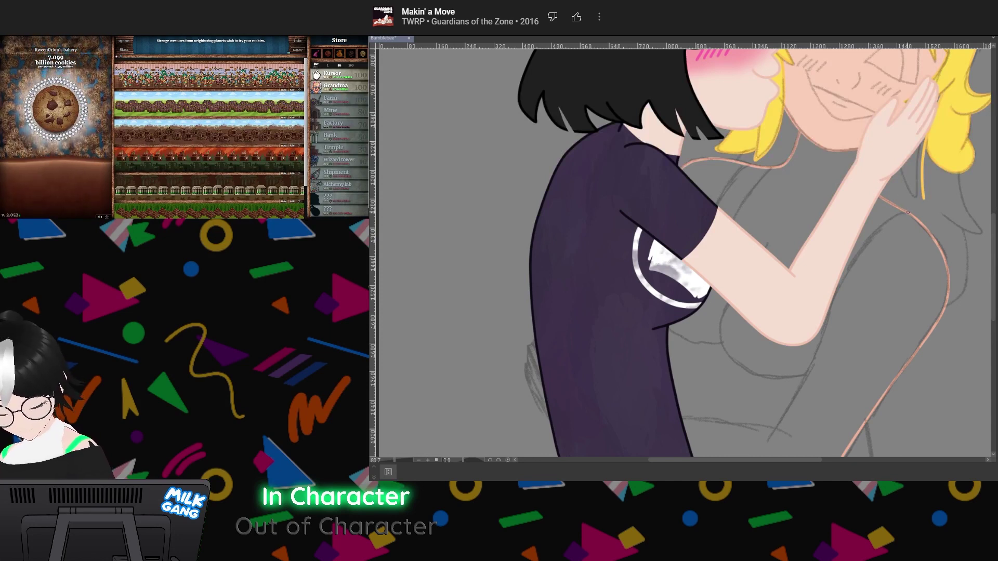
pyautogui.moveTo(907, 212)
pyautogui.mouseDown()
pyautogui.moveTo(887, 219)
pyautogui.moveTo(849, 268)
pyautogui.moveTo(777, 420)
pyautogui.mouseUp()
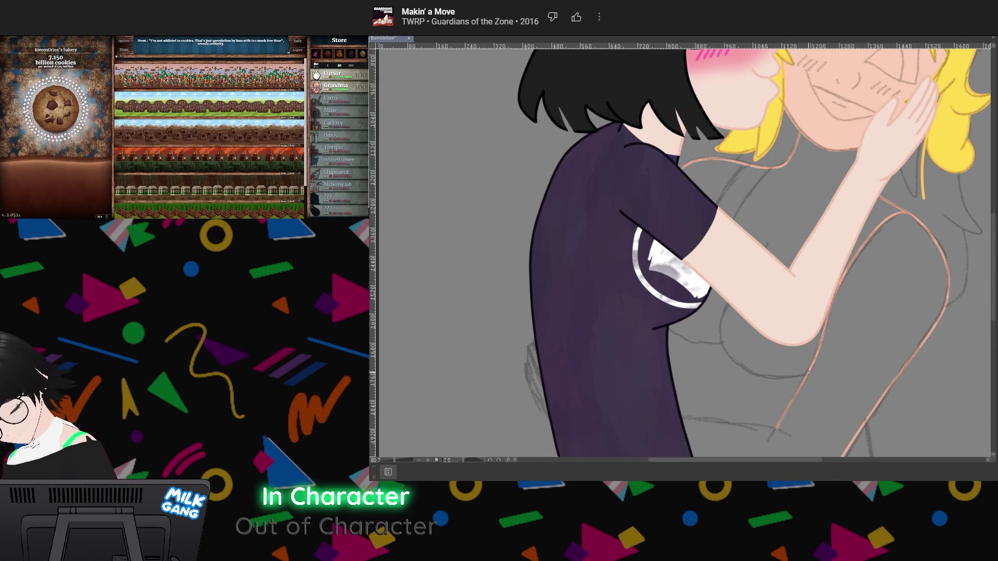
pyautogui.moveTo(793, 378)
pyautogui.mouseDown()
pyautogui.moveTo(744, 374)
pyautogui.moveTo(726, 356)
pyautogui.moveTo(727, 307)
pyautogui.mouseUp()
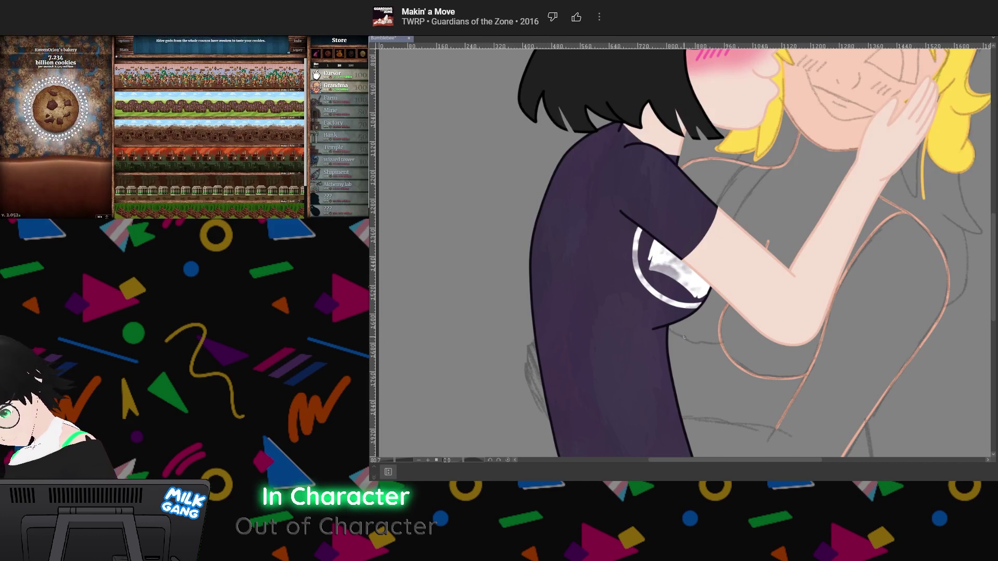
pyautogui.moveTo(669, 328)
pyautogui.mouseDown()
pyautogui.moveTo(718, 345)
pyautogui.moveTo(753, 295)
pyautogui.moveTo(724, 296)
pyautogui.moveTo(664, 331)
pyautogui.moveTo(680, 327)
pyautogui.mouseUp()
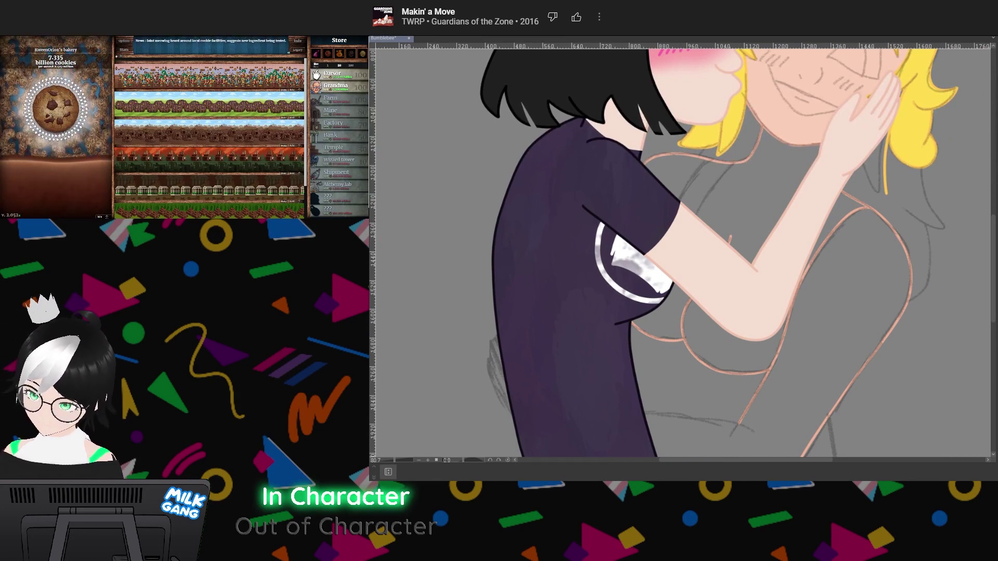
pyautogui.moveTo(675, 260)
pyautogui.mouseDown()
pyautogui.moveTo(706, 238)
pyautogui.moveTo(700, 278)
pyautogui.moveTo(686, 276)
pyautogui.moveTo(660, 295)
pyautogui.moveTo(702, 263)
pyautogui.moveTo(682, 269)
pyautogui.moveTo(697, 243)
pyautogui.moveTo(697, 162)
pyautogui.moveTo(664, 157)
pyautogui.mouseUp()
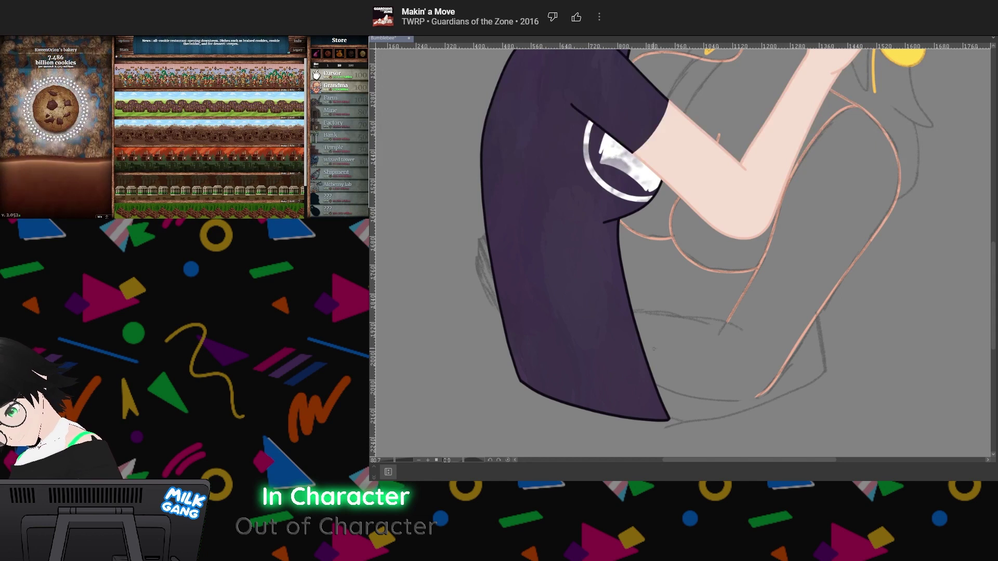
pyautogui.moveTo(640, 338); pyautogui.dragTo(760, 394)
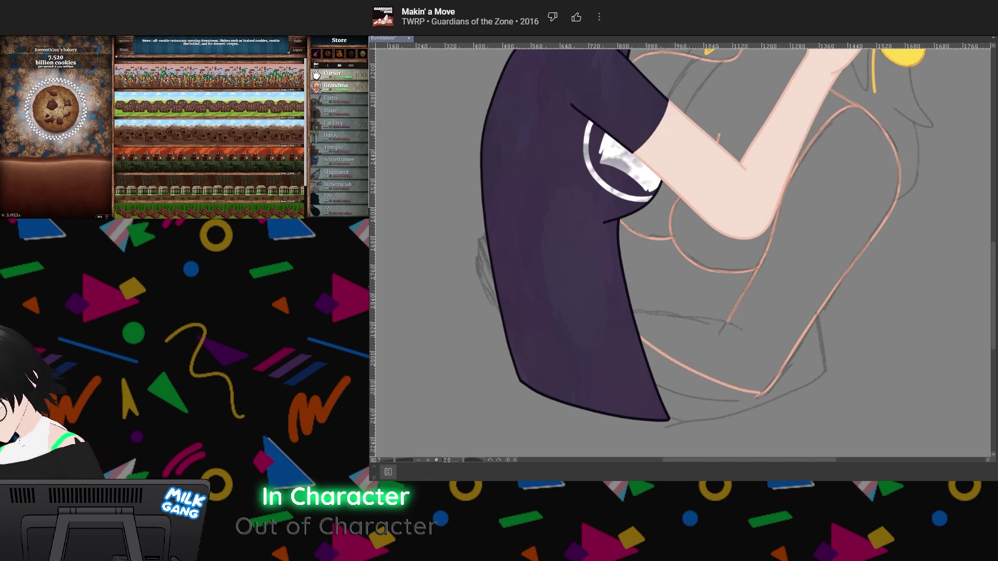
pyautogui.click(759, 340)
pyautogui.moveTo(754, 250); pyautogui.dragTo(731, 386)
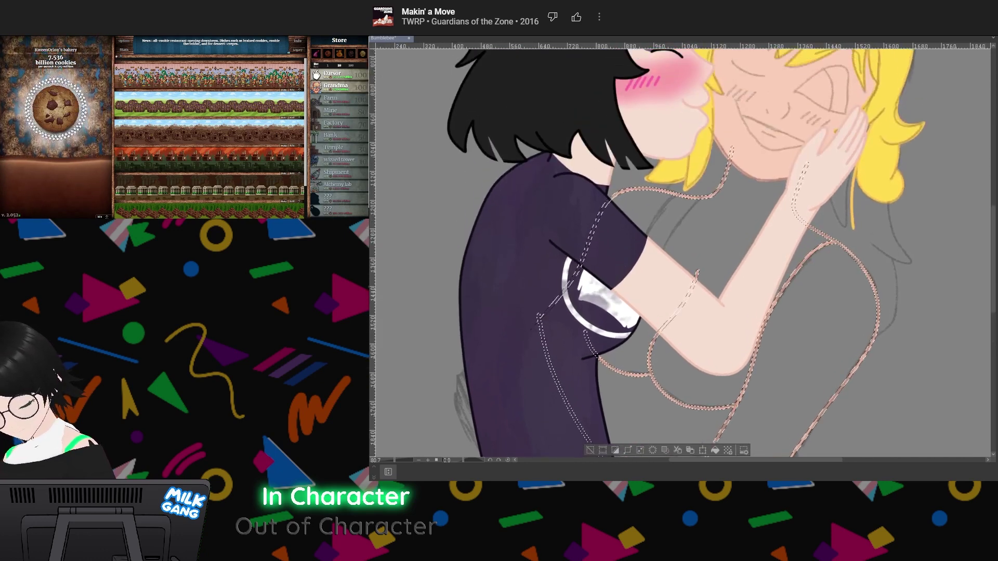
pyautogui.click(590, 450)
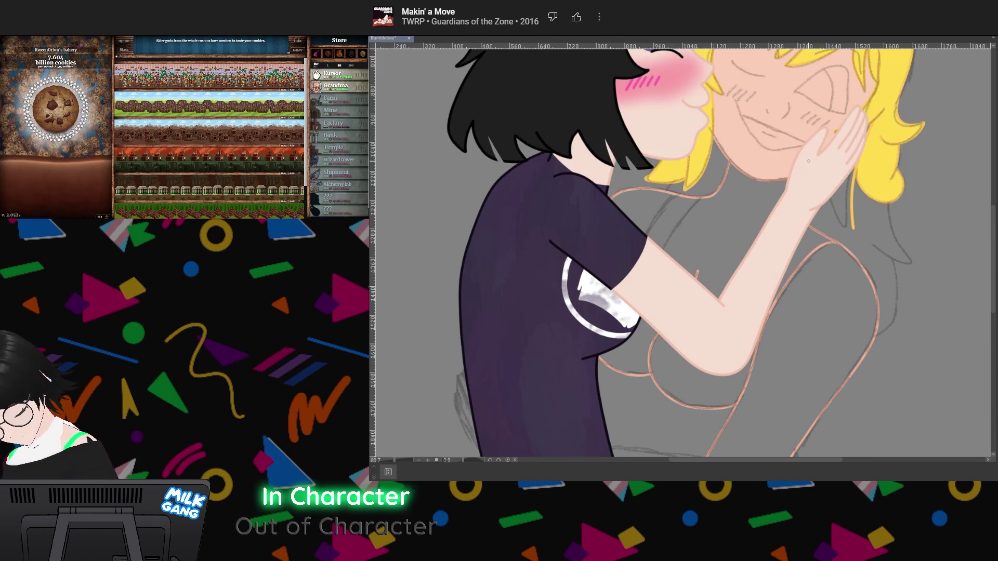
# Select the body area enclosed by the pink outline, from the neck down to the elbow
pyautogui.click(737, 219)
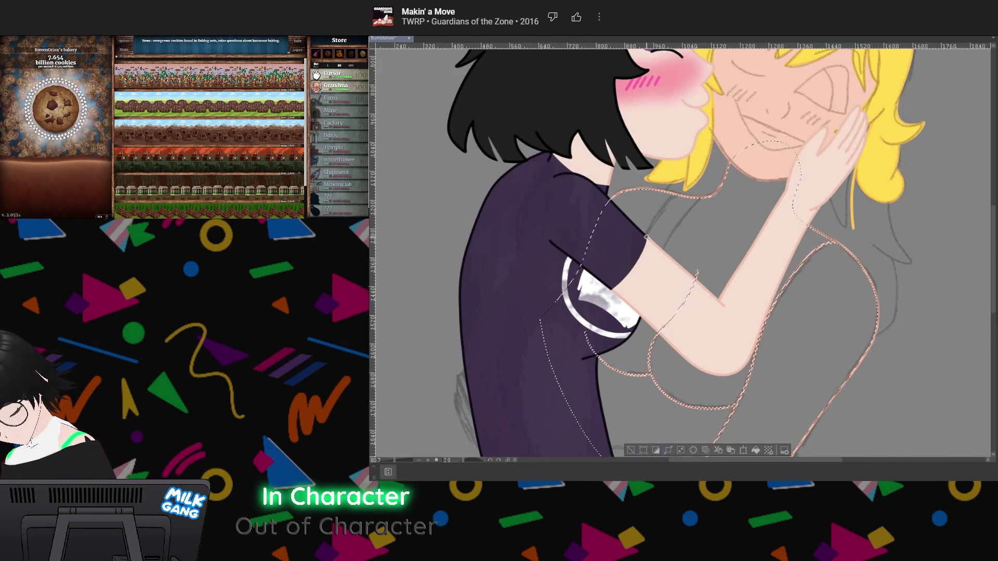
pyautogui.moveTo(641, 247); pyautogui.dragTo(650, 199)
pyautogui.scroll(-2, 681, 249)
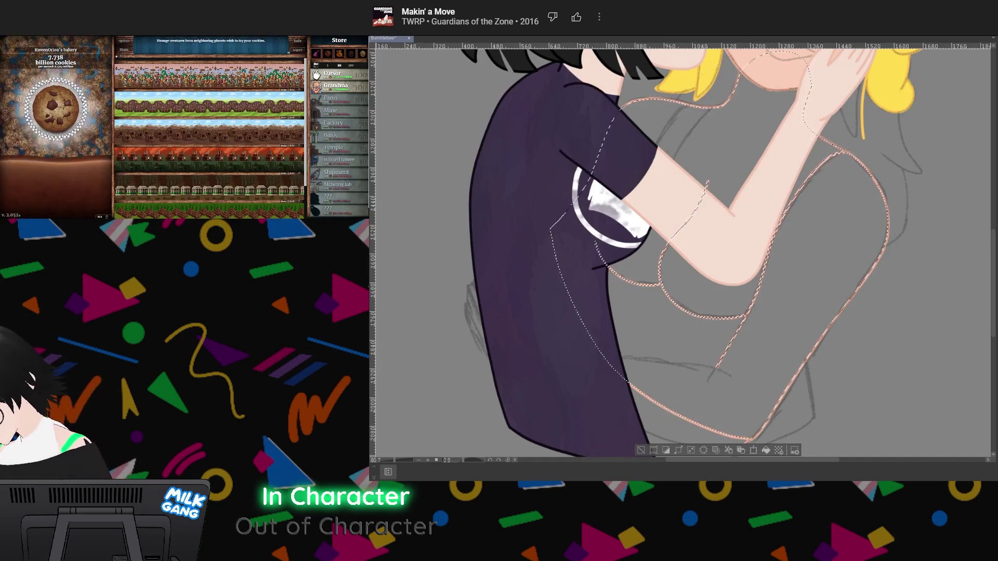
# Fill the blonde character's neck, torso and arm with peach skin colour, and complete her yellow hair behind the shoulder
pyautogui.moveTo(621, 135)
pyautogui.mouseDown()
pyautogui.moveTo(727, 322)
pyautogui.moveTo(754, 291)
pyautogui.mouseUp()
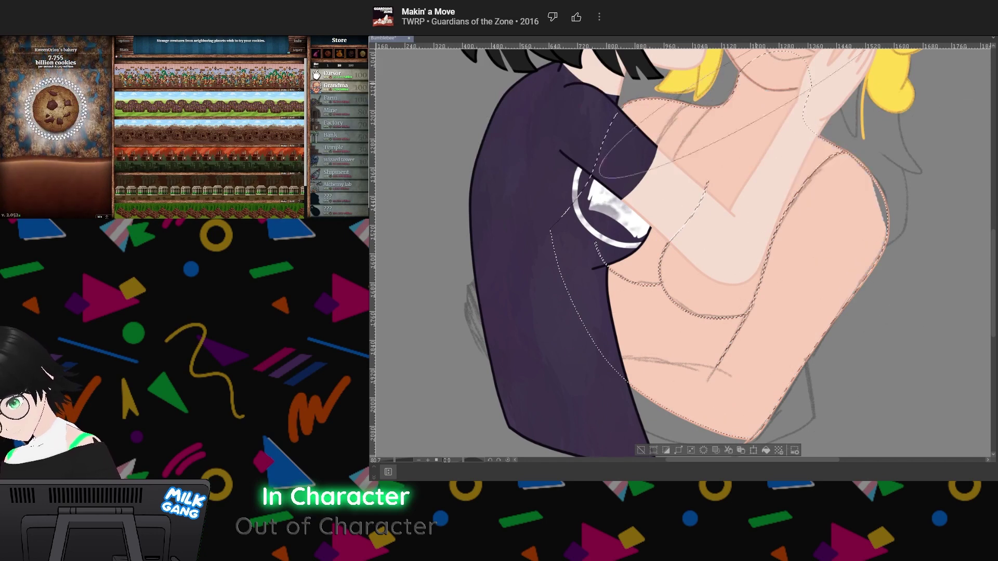
pyautogui.hotkey('ctrl', 'd')
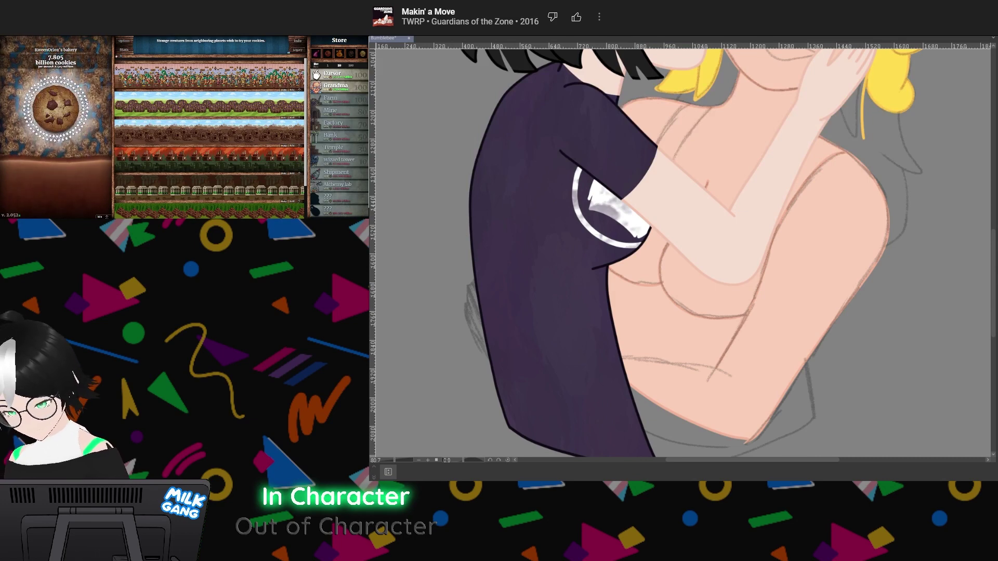
pyautogui.scroll(4, 683, 250)
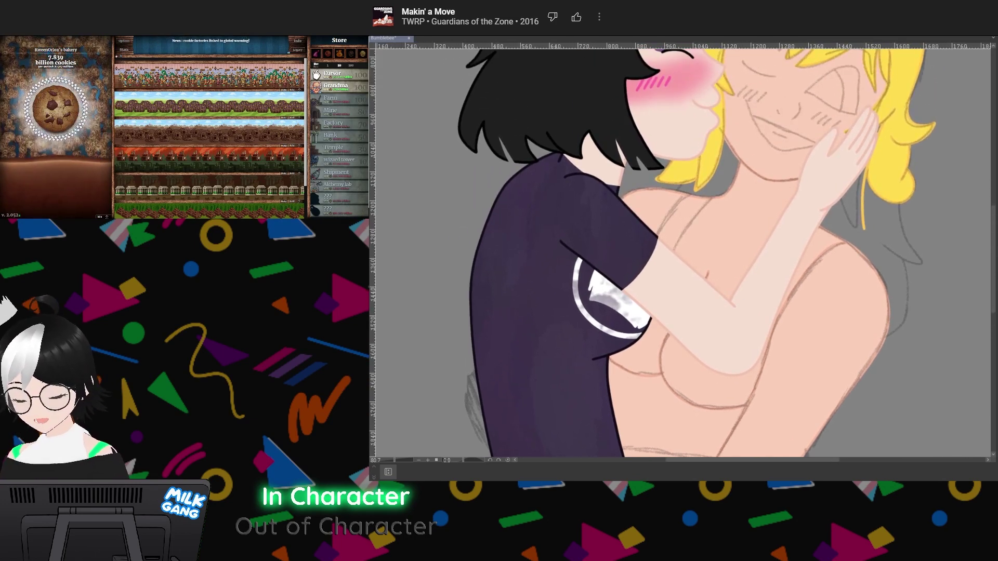
pyautogui.moveTo(683, 253); pyautogui.dragTo(694, 227)
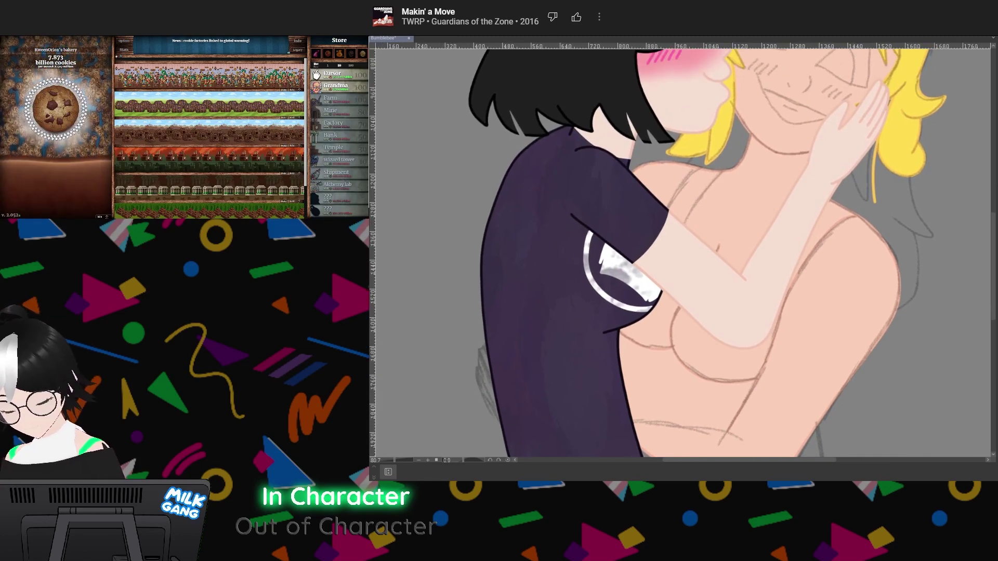
pyautogui.hotkey('ctrl', 'z')
pyautogui.moveTo(719, 166); pyautogui.dragTo(686, 242)
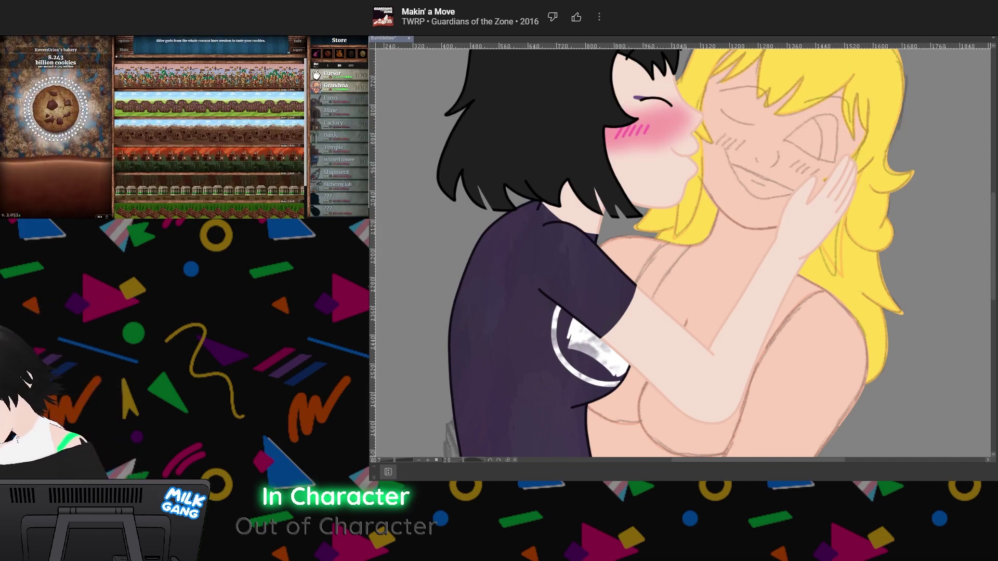
# Colour the blonde character's long-sleeved top orange with red outlines, and hide the pencil sketch
pyautogui.hotkey('alt', 'Delete')
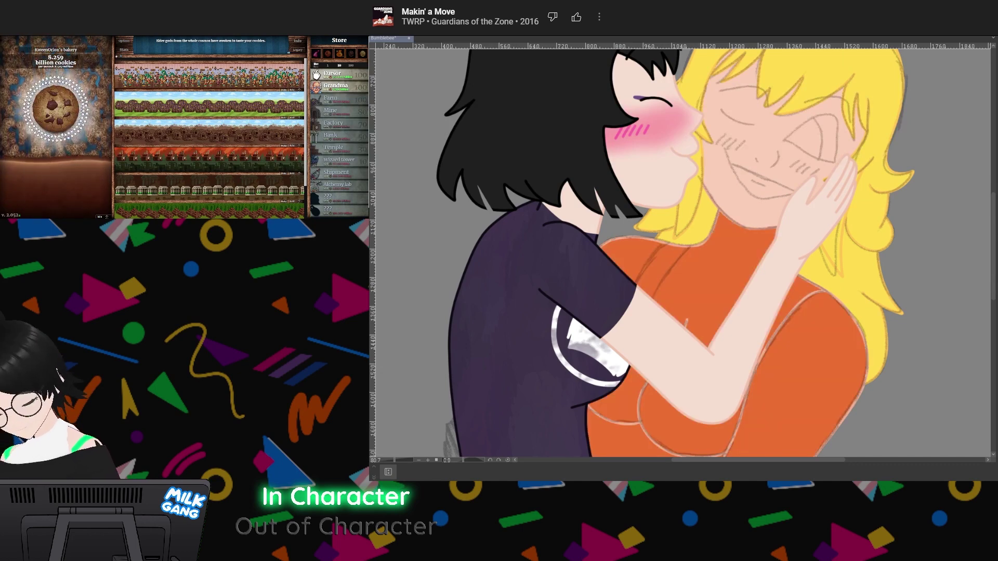
pyautogui.moveTo(681, 301); pyautogui.dragTo(670, 200)
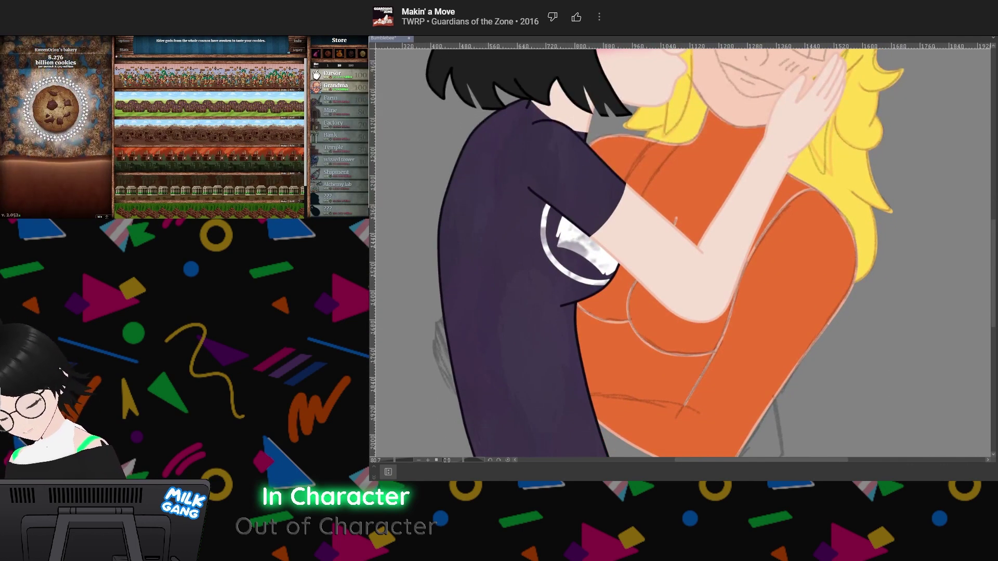
pyautogui.hotkey('alt', 'Delete')
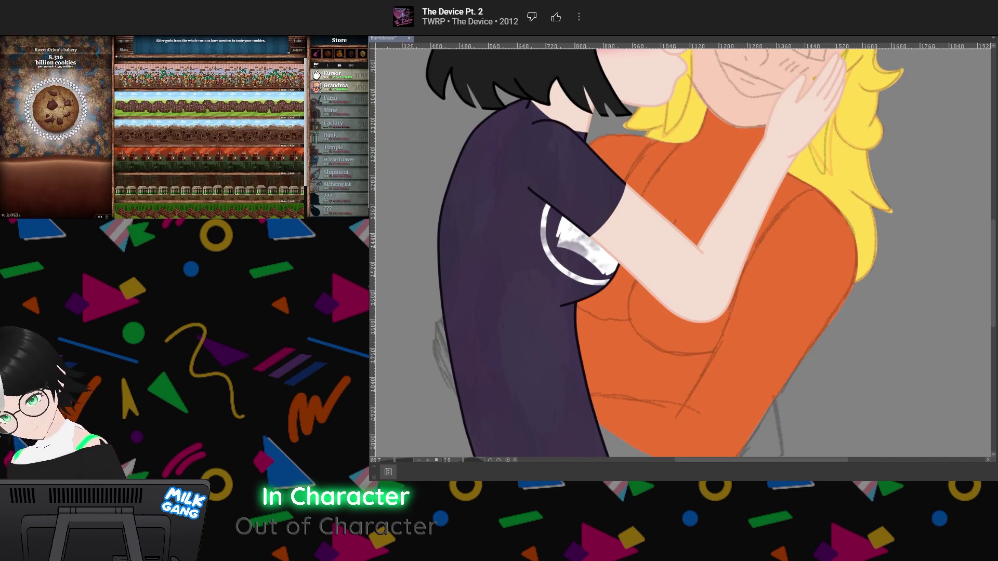
pyautogui.hotkey('alt', 'Delete')
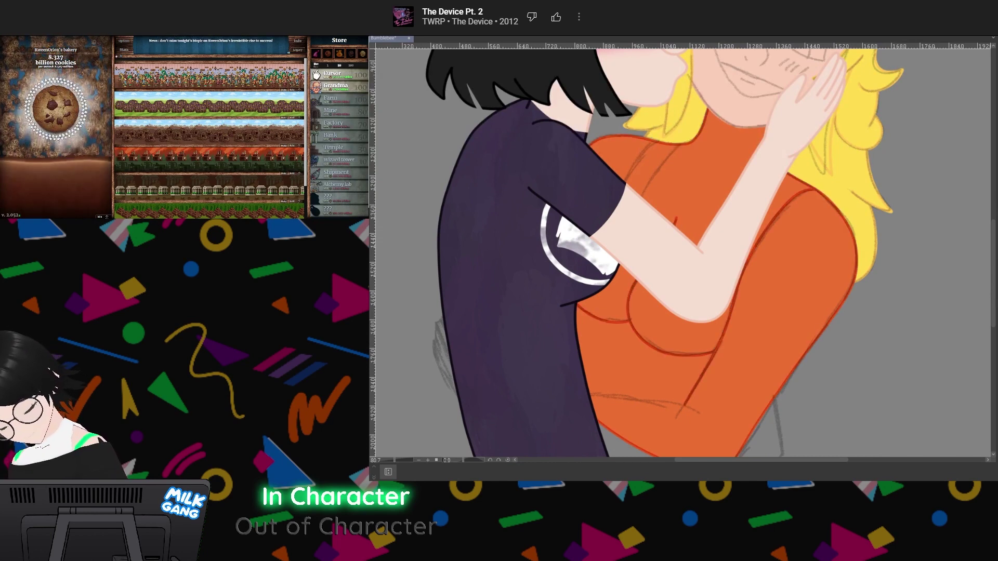
pyautogui.press('Delete')
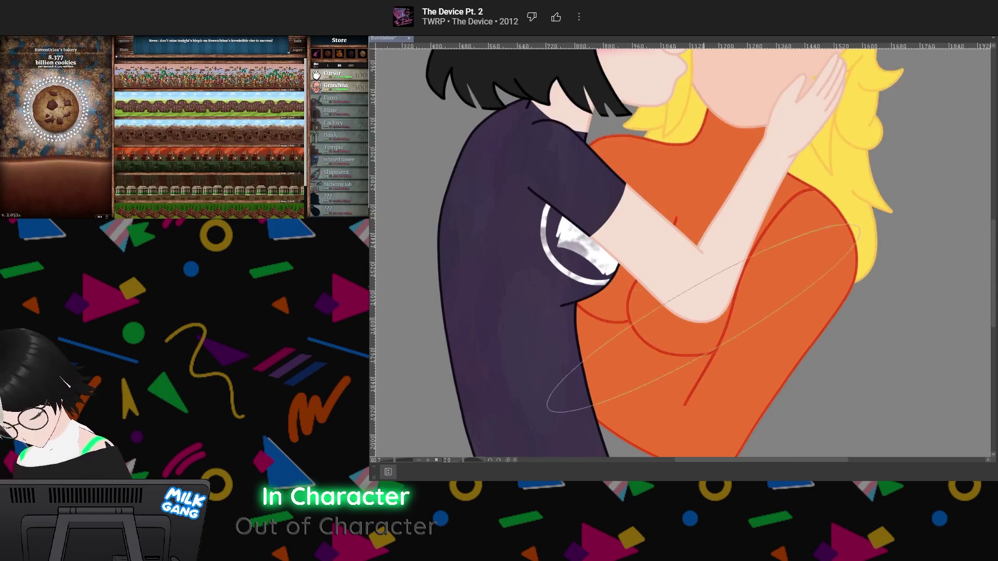
# Even out the line colour on the orange top so the chest and sleeve outlines are one solid red
pyautogui.scroll(6, 718, 340)
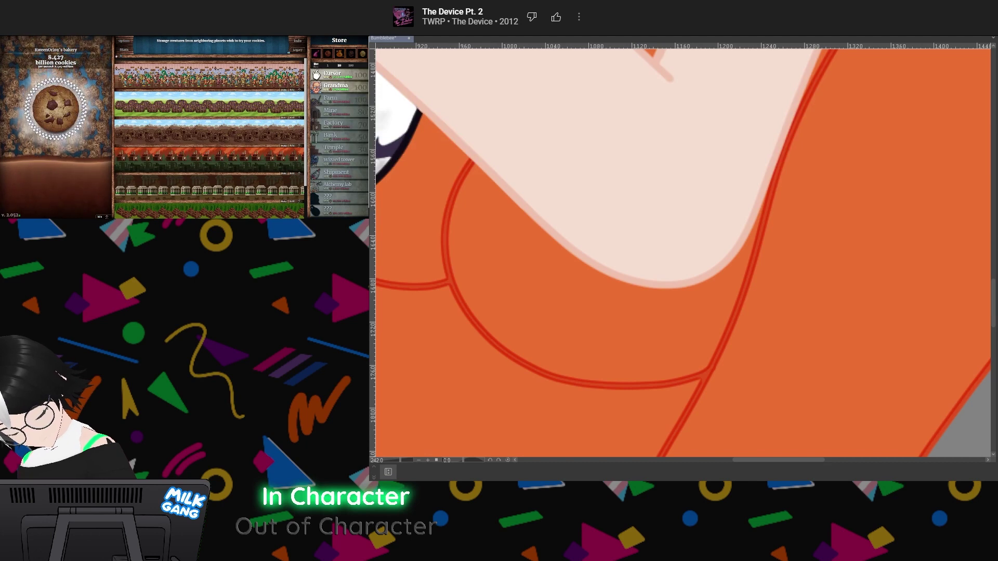
pyautogui.hotkey('ctrl', 'z')
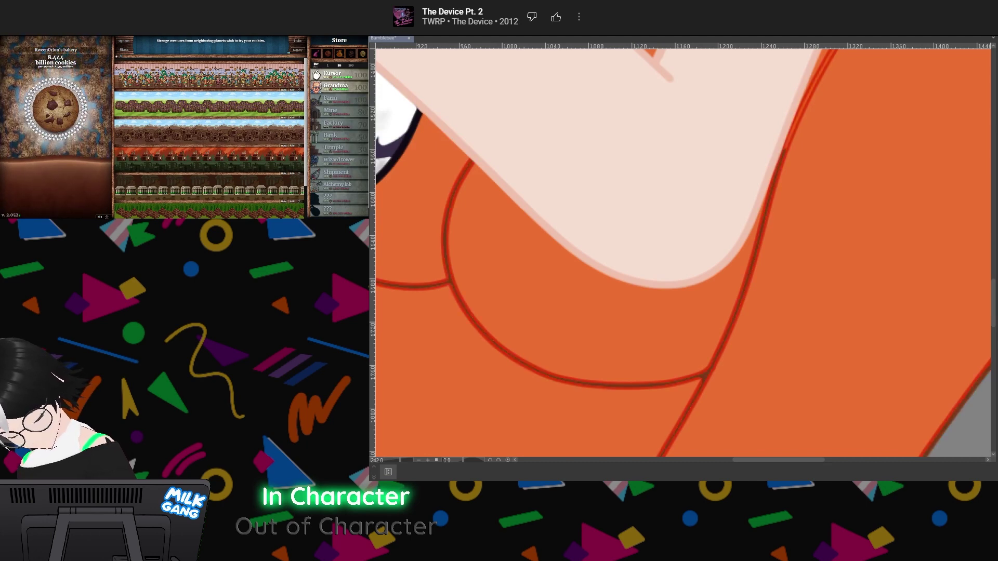
pyautogui.hotkey('ctrl', 'z')
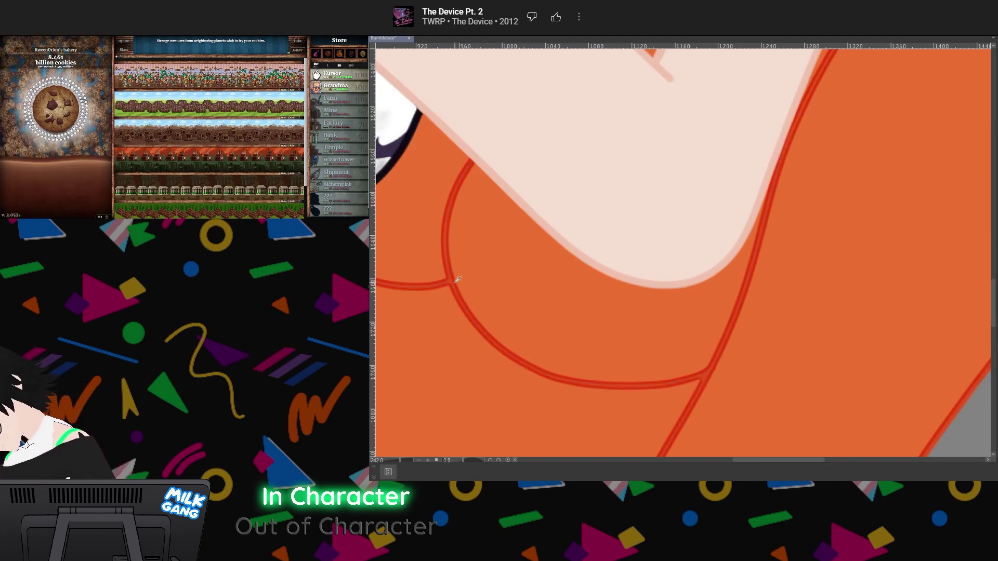
pyautogui.press('b')
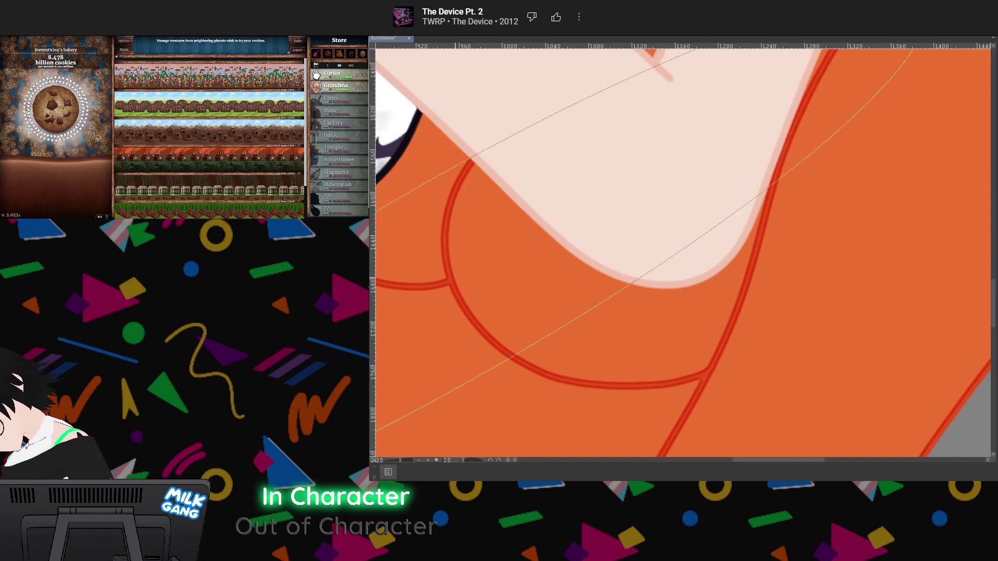
pyautogui.hotkey('alt', 'Delete')
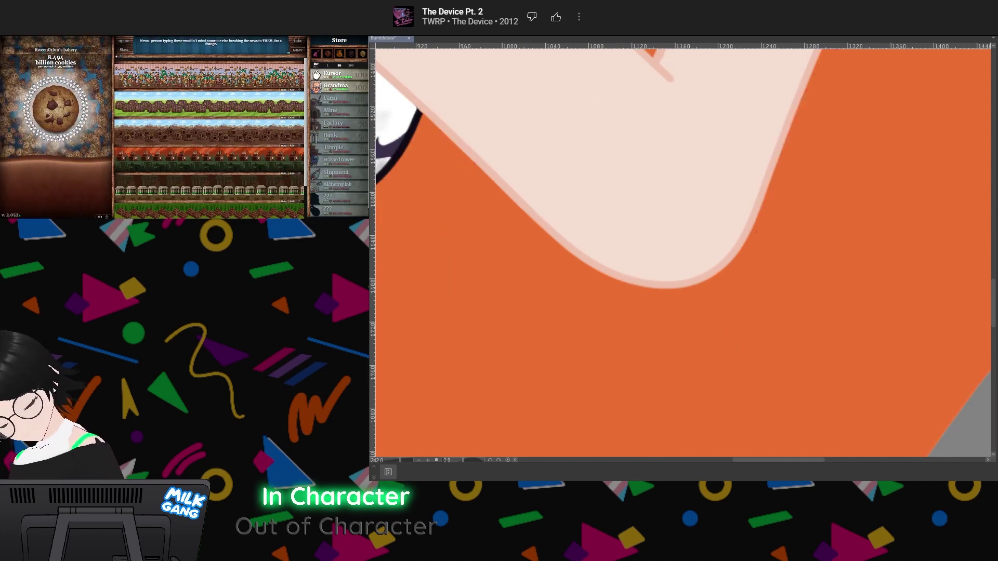
pyautogui.hotkey('ctrl', 'z')
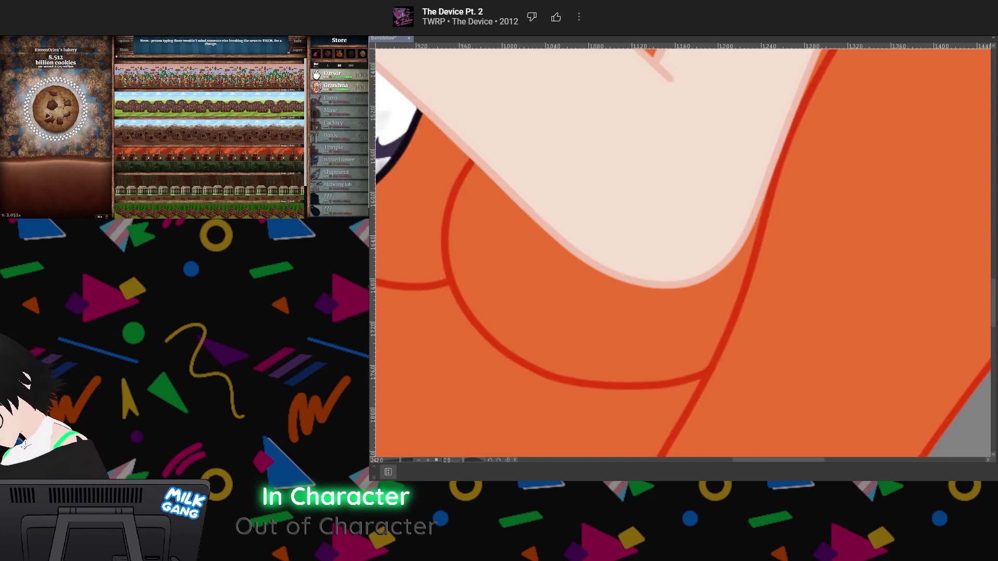
# Examine the orange top and its red outlines against both figures, close up and from farther out
pyautogui.scroll(-15, 598, 242)
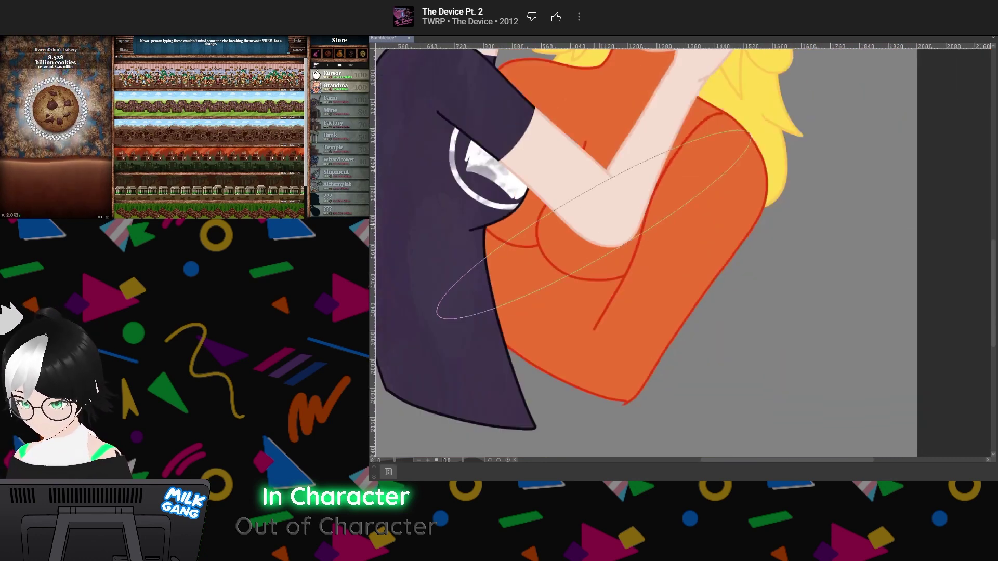
pyautogui.scroll(3, 617, 130)
pyautogui.scroll(-5, 598, 181)
pyautogui.scroll(6, 593, 193)
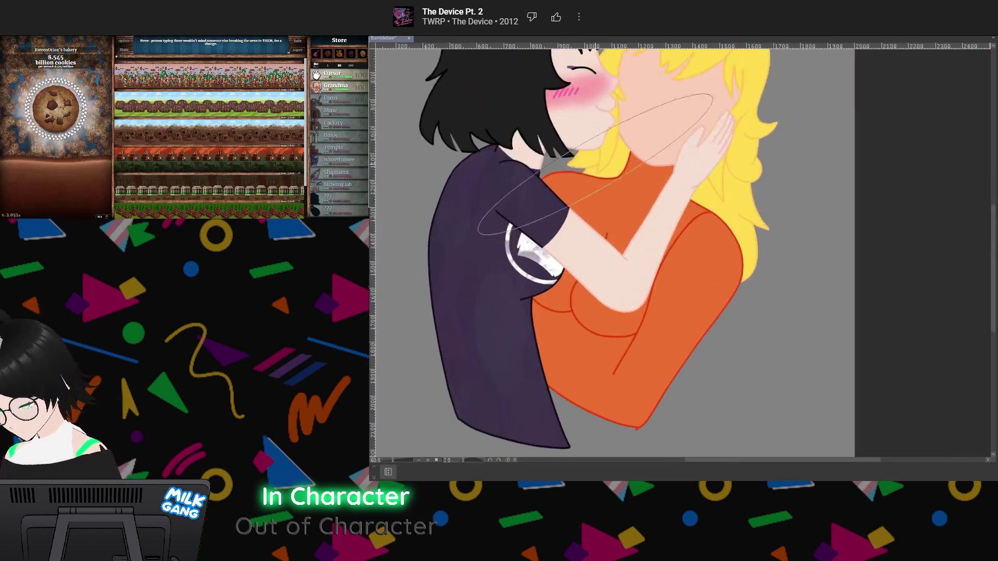
pyautogui.scroll(-4, 610, 169)
pyautogui.scroll(2, 618, 135)
pyautogui.scroll(-2, 619, 135)
pyautogui.scroll(5, 619, 135)
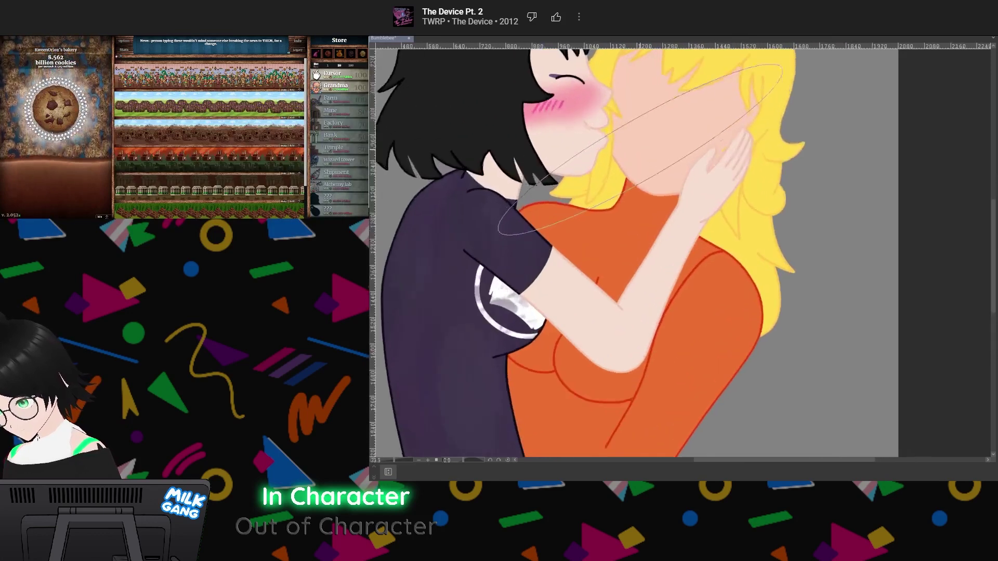
pyautogui.scroll(-5, 618, 135)
pyautogui.scroll(5, 619, 135)
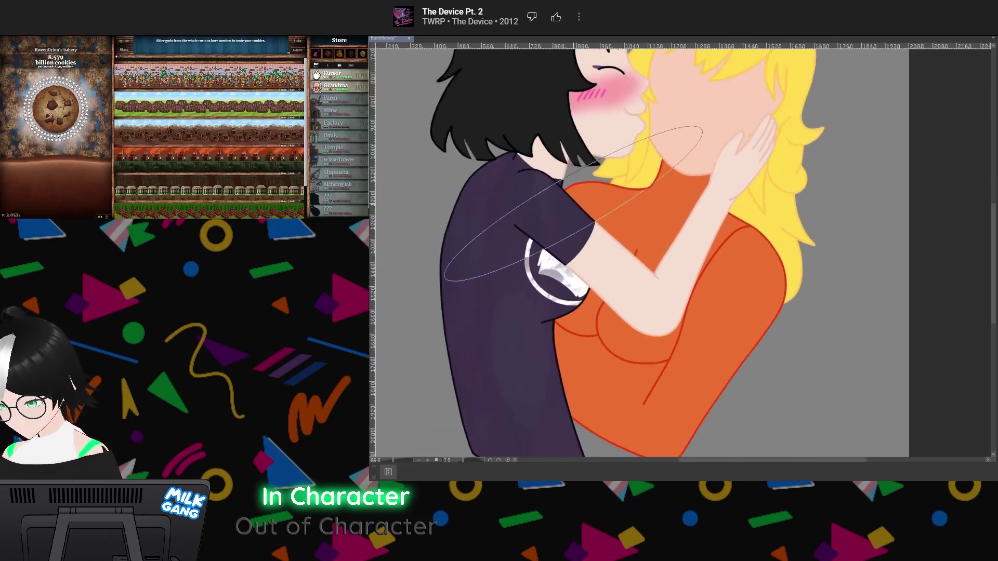
pyautogui.scroll(-2, 619, 135)
pyautogui.scroll(1, 619, 135)
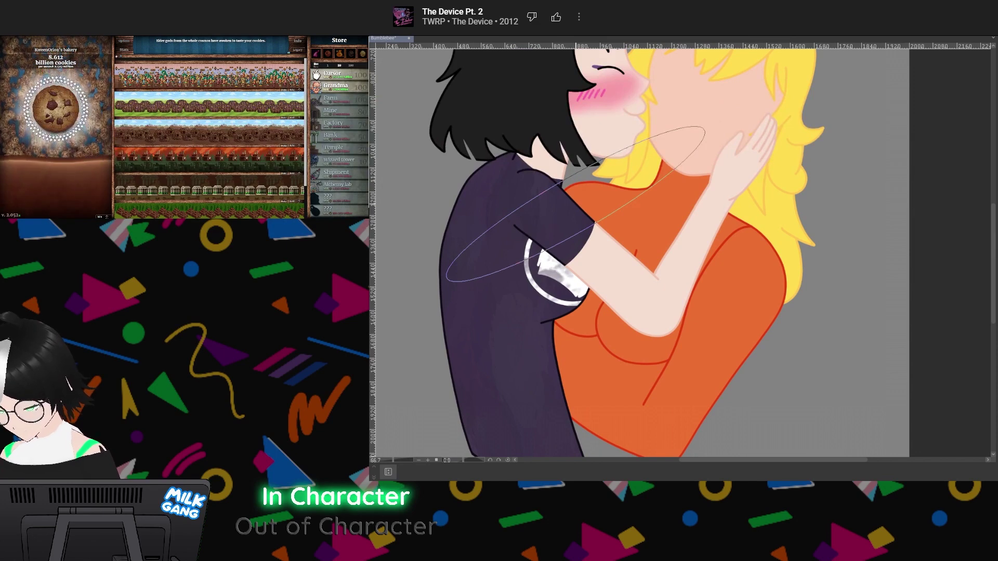
pyautogui.scroll(2, 617, 191)
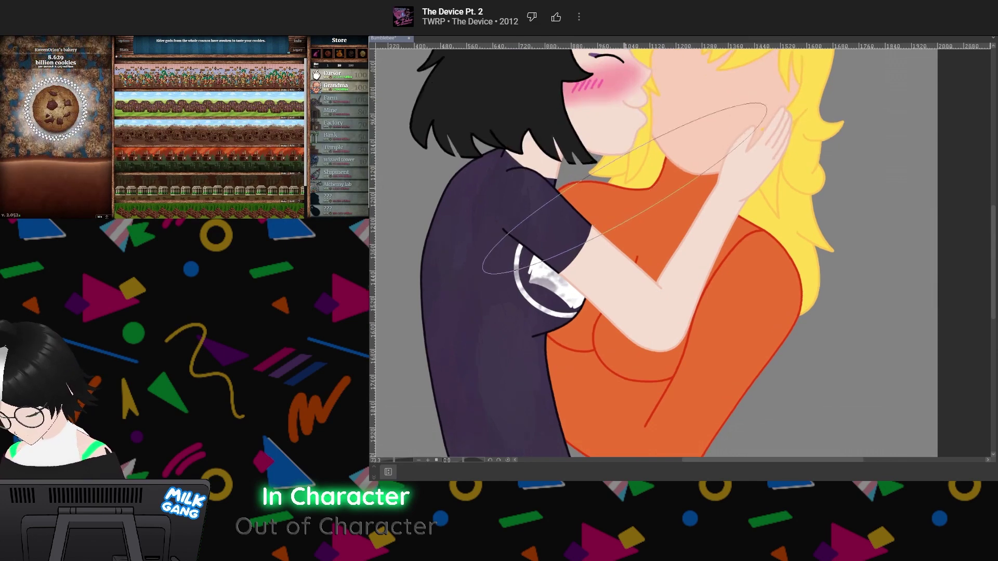
pyautogui.scroll(-3, 630, 182)
pyautogui.scroll(3, 619, 166)
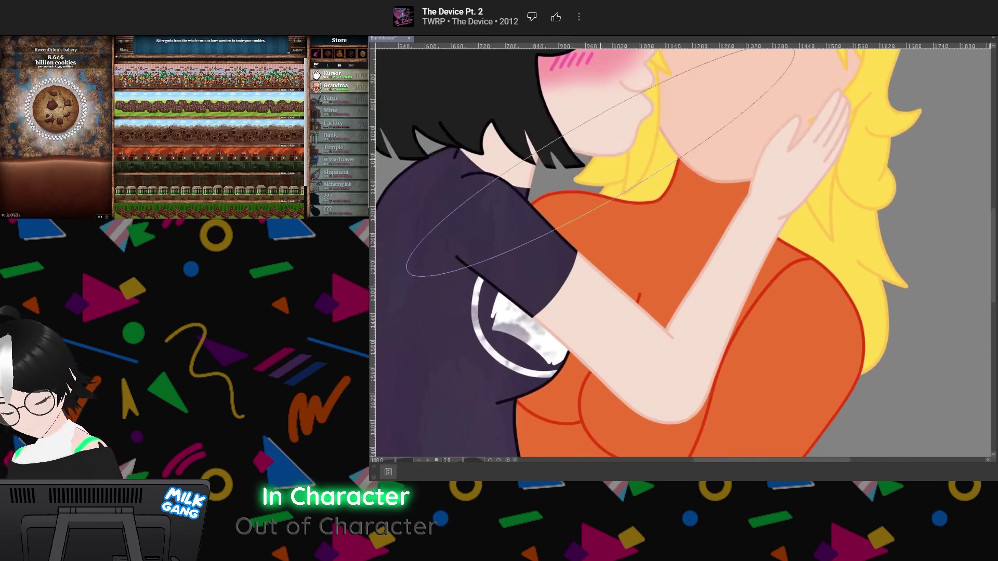
# Show the pencil sketch over the coloured figures again
pyautogui.hotkey('ctrl', 'd')
pyautogui.hotkey('ctrl', 'z')
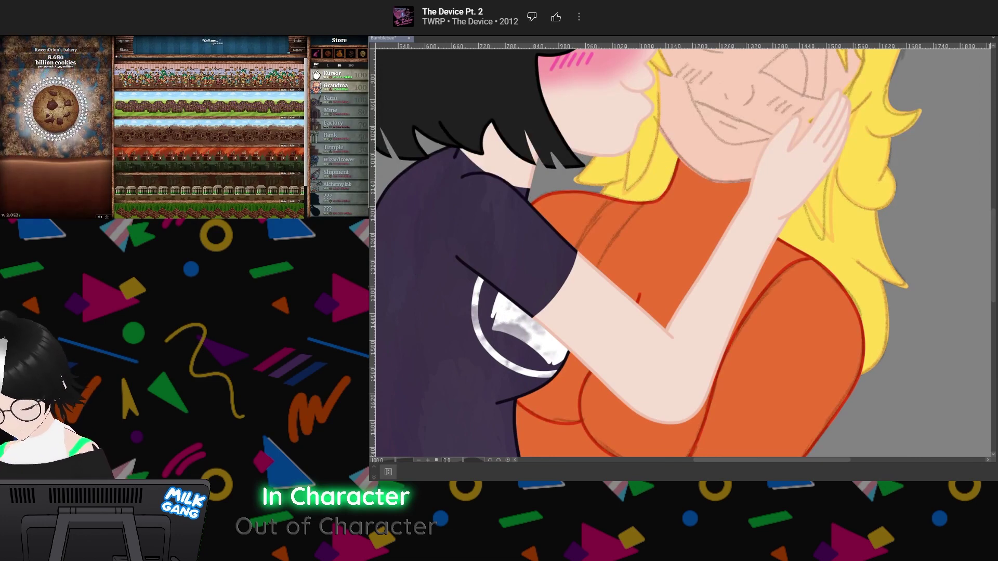
pyautogui.moveTo(635, 312); pyautogui.dragTo(672, 293)
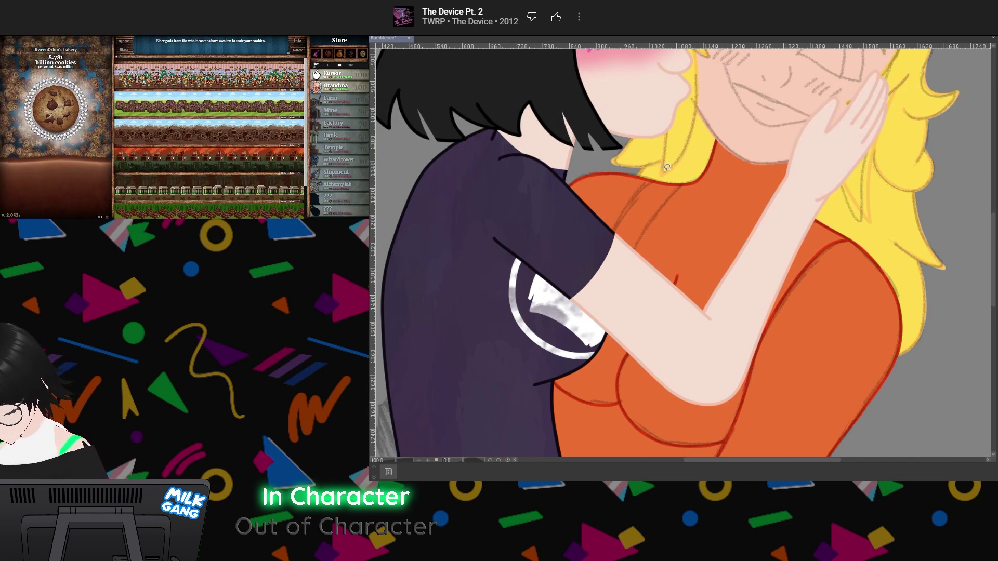
pyautogui.moveTo(664, 170)
pyautogui.mouseDown()
pyautogui.moveTo(603, 257)
pyautogui.moveTo(676, 157)
pyautogui.moveTo(593, 139)
pyautogui.moveTo(500, 221)
pyautogui.moveTo(510, 271)
pyautogui.moveTo(564, 311)
pyautogui.moveTo(595, 286)
pyautogui.mouseUp()
pyautogui.hotkey('ctrl', 'z')
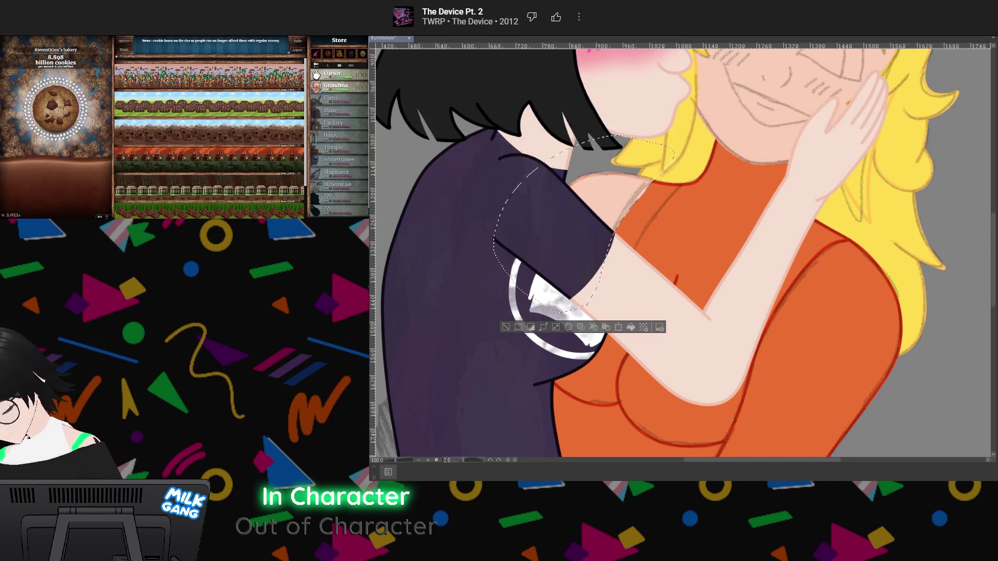
pyautogui.hotkey('ctrl', 'z')
pyautogui.hotkey('ctrl', 'z')
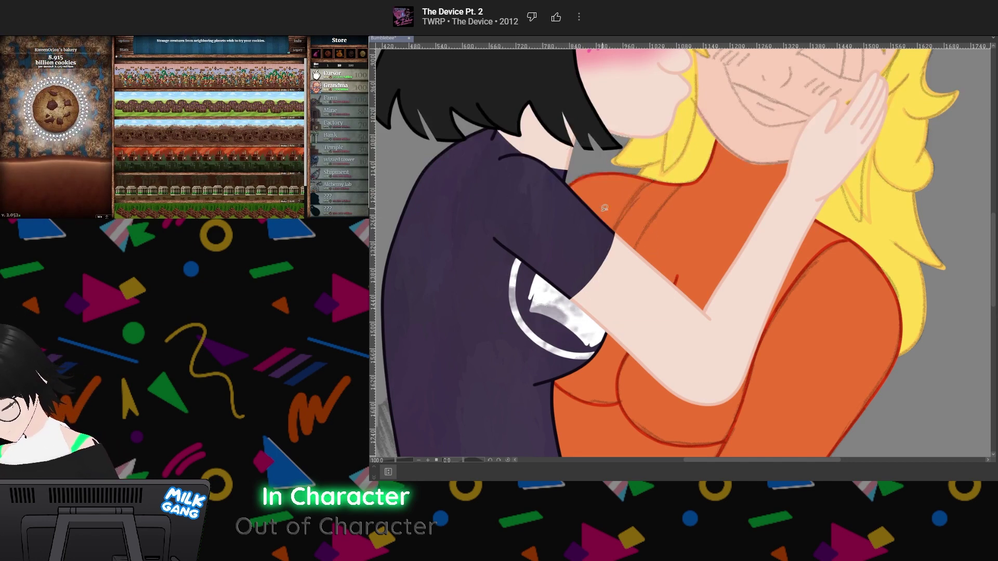
pyautogui.moveTo(607, 134)
pyautogui.mouseDown()
pyautogui.moveTo(502, 220)
pyautogui.moveTo(600, 283)
pyautogui.mouseUp()
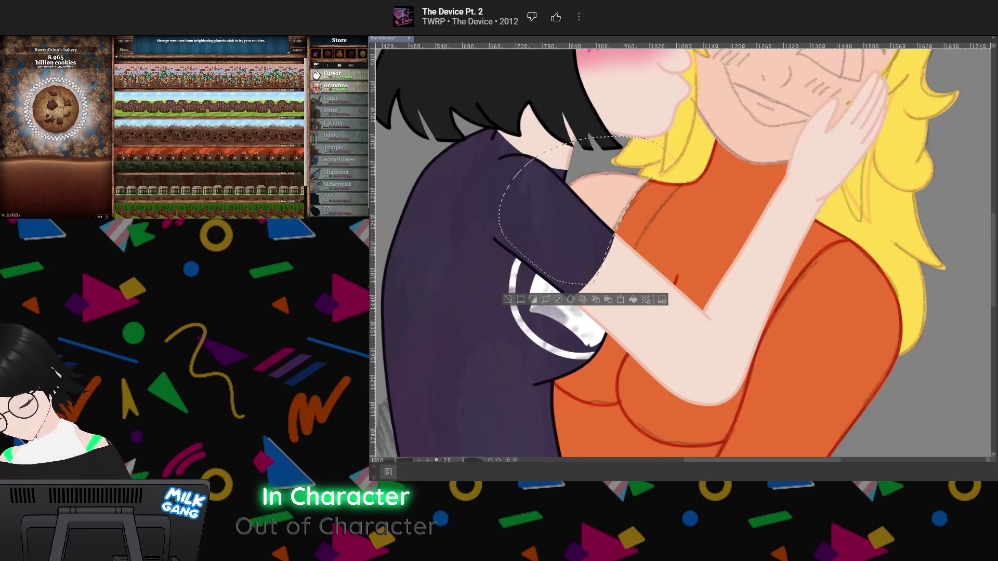
pyautogui.click(512, 291)
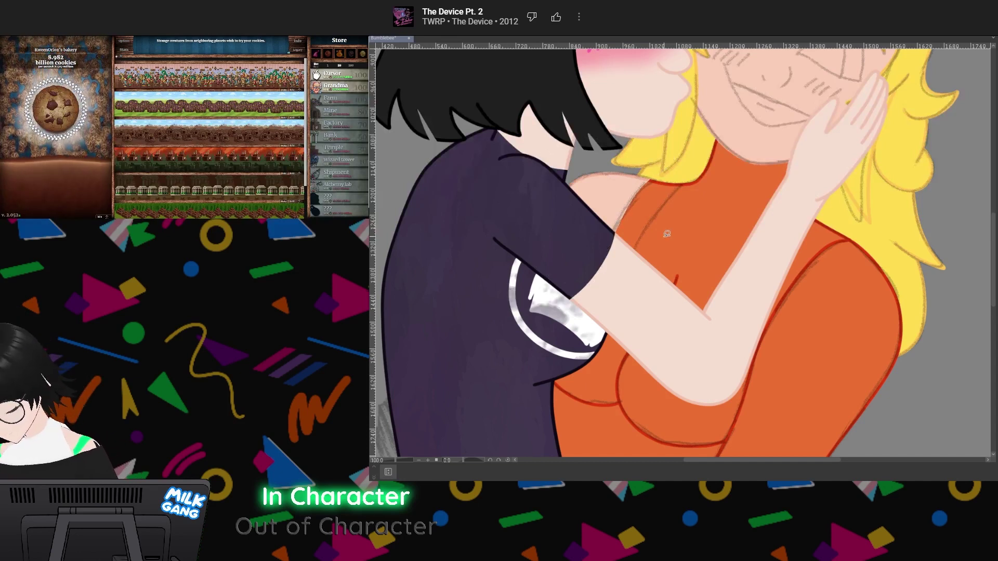
pyautogui.hotkey('ctrl', 'z')
pyautogui.hotkey('ctrl', 'z')
pyautogui.hotkey('ctrl', 'z')
pyautogui.hotkey('ctrl', 'z')
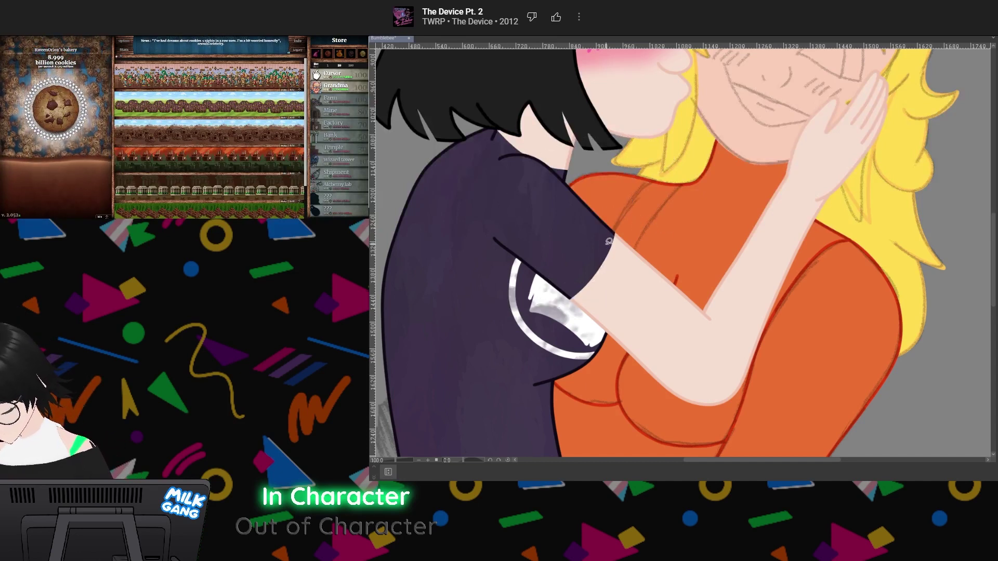
pyautogui.moveTo(622, 215)
pyautogui.mouseDown()
pyautogui.moveTo(648, 180)
pyautogui.moveTo(615, 243)
pyautogui.mouseUp()
pyautogui.hotkey('ctrl', 'z')
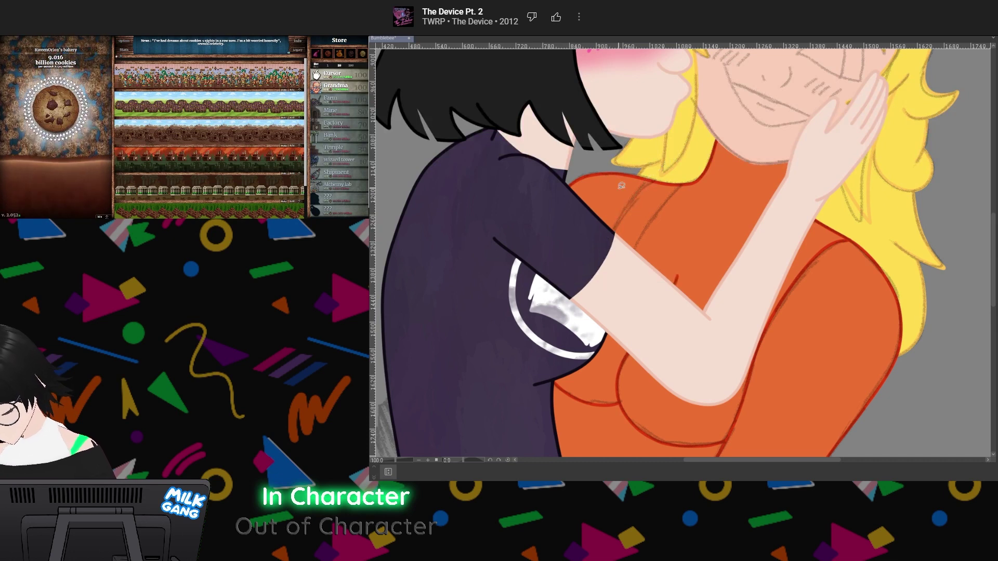
# Lasso the blonde character's outer shoulder along the sketched strap line, remove the orange there to expose the skin, and clear the selection
pyautogui.moveTo(603, 283)
pyautogui.mouseDown()
pyautogui.moveTo(627, 206)
pyautogui.moveTo(673, 159)
pyautogui.moveTo(618, 127)
pyautogui.moveTo(583, 286)
pyautogui.mouseUp()
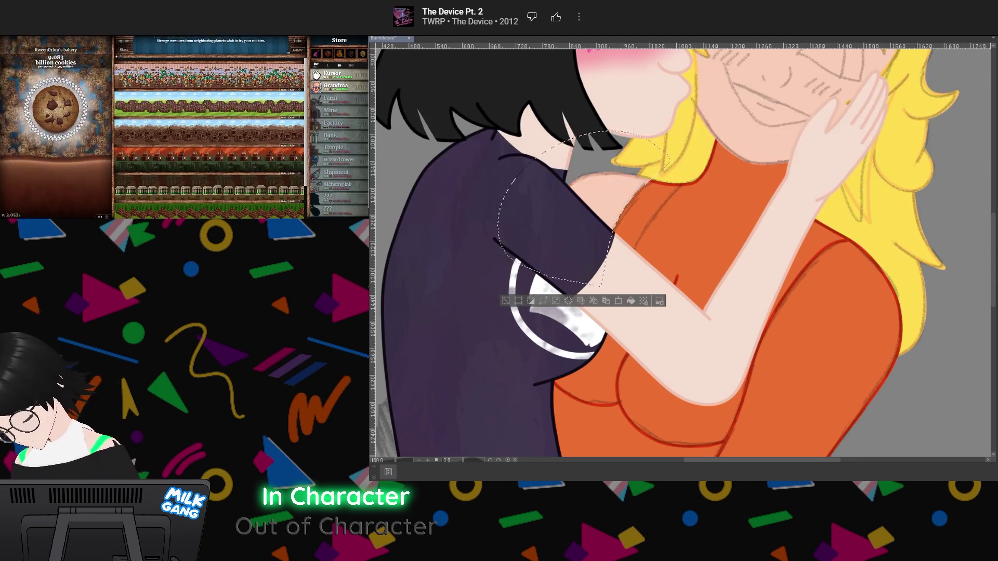
pyautogui.click(506, 300)
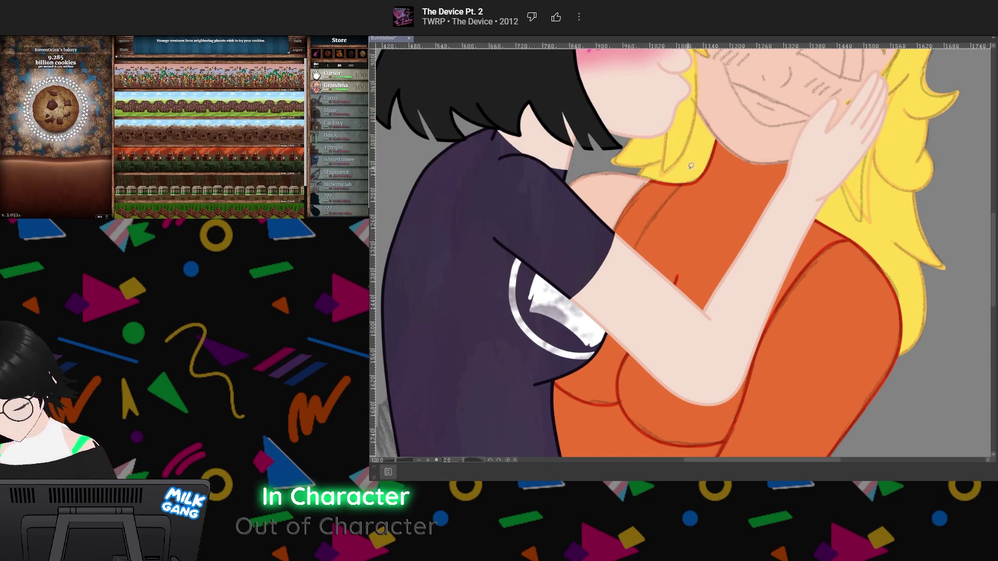
pyautogui.moveTo(623, 278); pyautogui.dragTo(696, 151)
pyautogui.hotkey('ctrl', 'z')
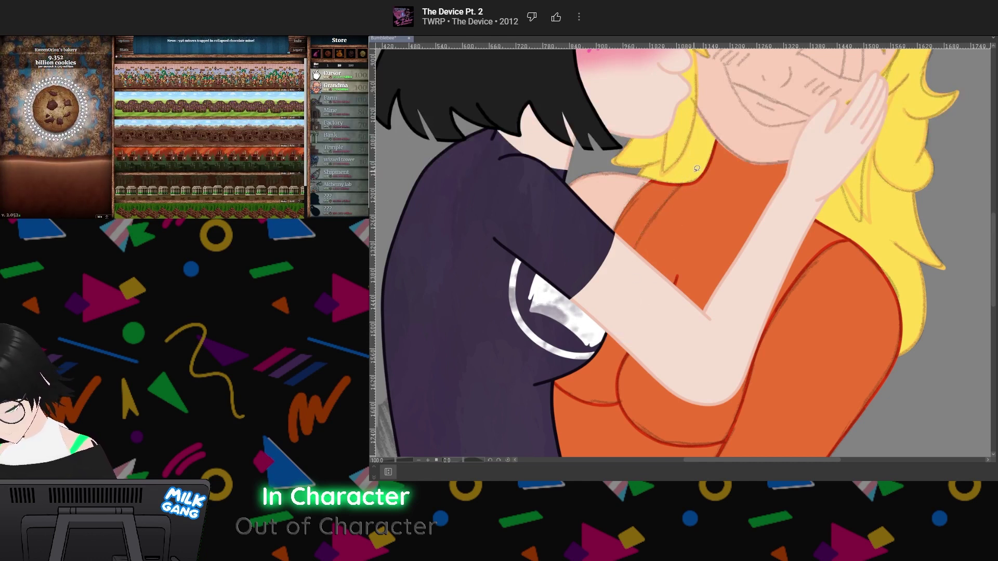
pyautogui.moveTo(693, 172)
pyautogui.mouseDown()
pyautogui.moveTo(645, 234)
pyautogui.moveTo(635, 299)
pyautogui.mouseUp()
pyautogui.hotkey('ctrl', 'z')
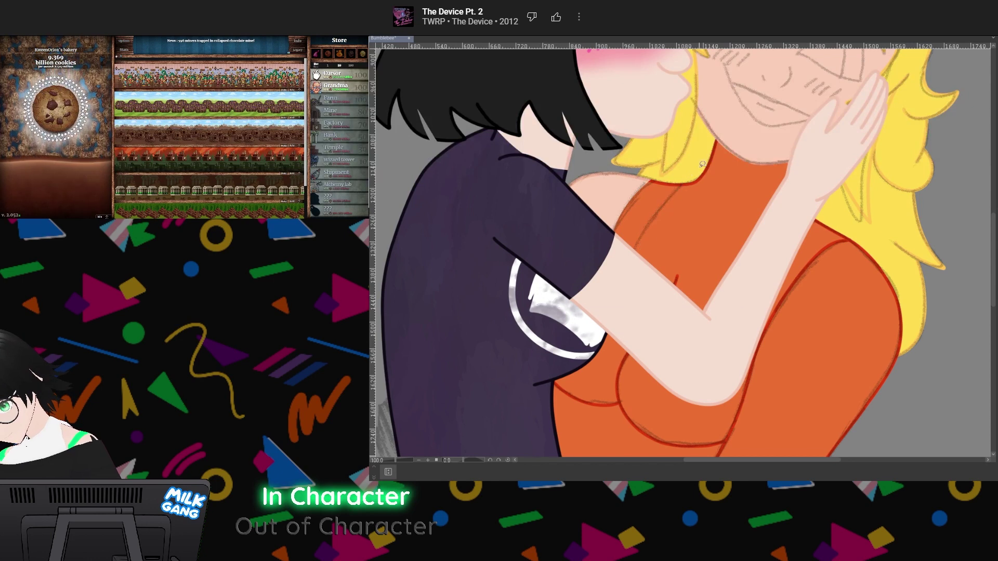
# Lasso the blonde character's neck and upper chest along the sketched neckline, remove the orange there to expose the skin, and clear the selection
pyautogui.moveTo(691, 170)
pyautogui.mouseDown()
pyautogui.moveTo(641, 240)
pyautogui.moveTo(626, 302)
pyautogui.moveTo(653, 331)
pyautogui.moveTo(723, 341)
pyautogui.moveTo(791, 232)
pyautogui.moveTo(891, 164)
pyautogui.moveTo(716, 112)
pyautogui.moveTo(690, 154)
pyautogui.mouseUp()
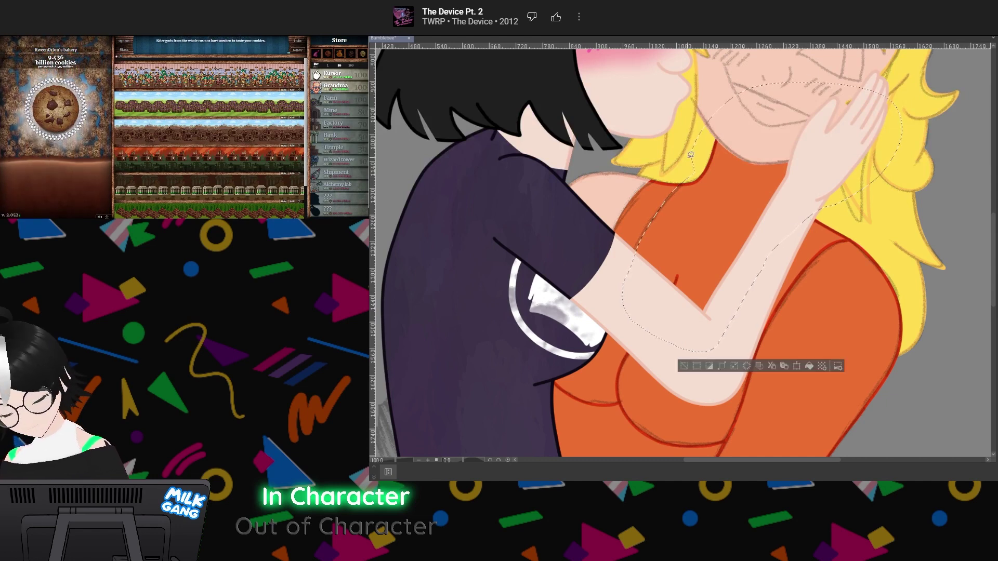
pyautogui.press('Delete')
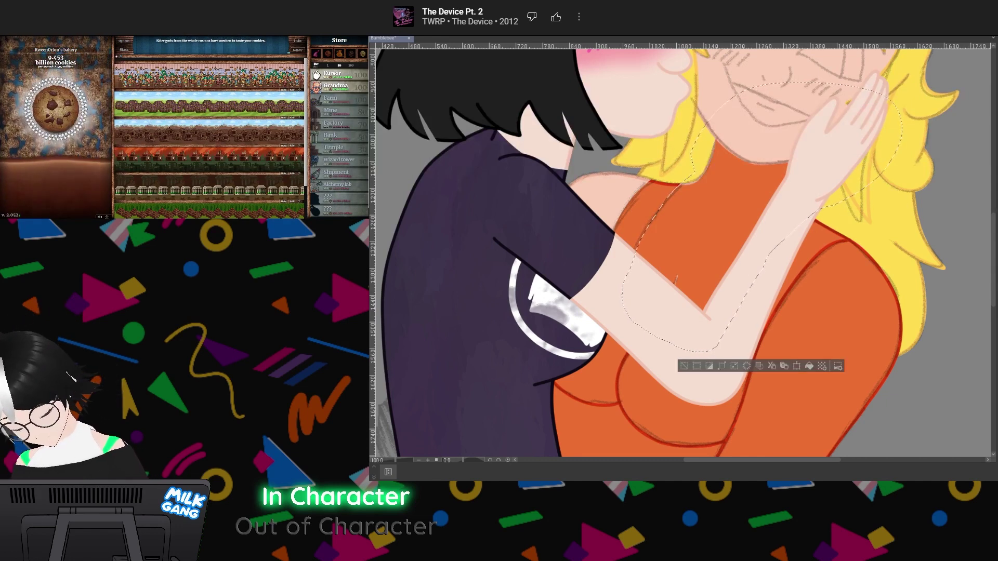
pyautogui.press('Delete')
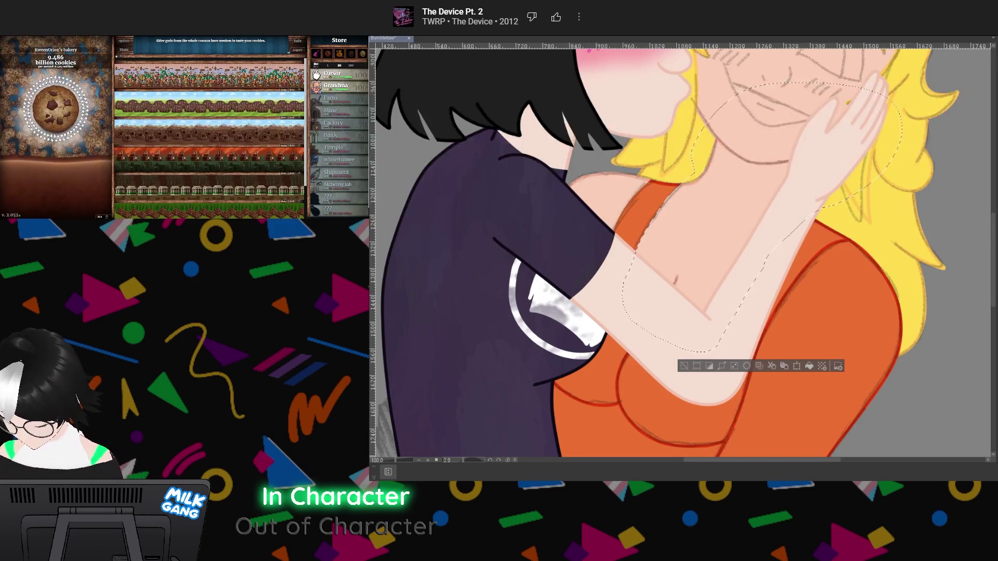
pyautogui.click(684, 366)
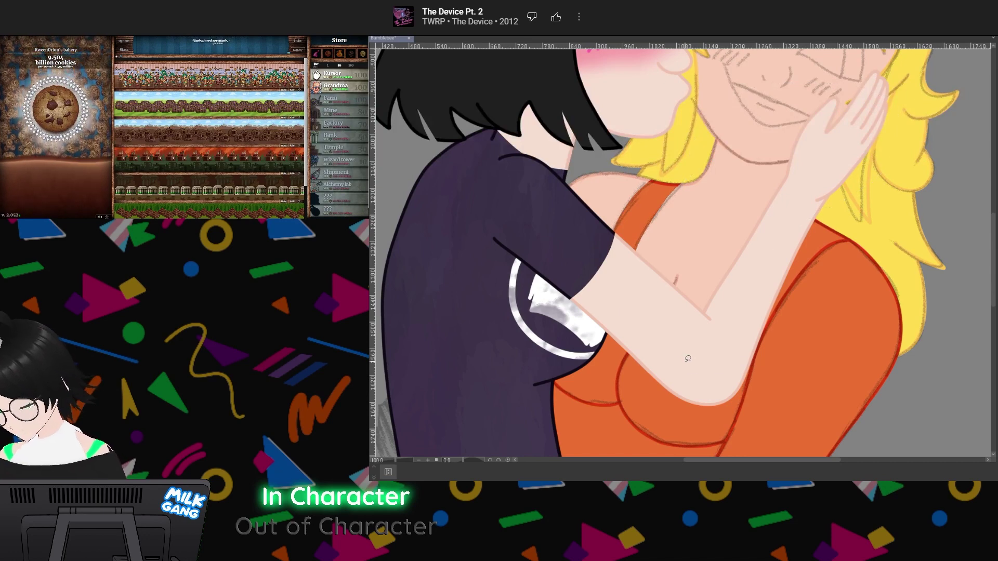
# Lasso the blonde character's near arm from shoulder to elbow, following the red line between the sleeve and the torso
pyautogui.moveTo(685, 366)
pyautogui.mouseDown()
pyautogui.moveTo(709, 265)
pyautogui.moveTo(744, 301)
pyautogui.moveTo(742, 266)
pyautogui.moveTo(710, 297)
pyautogui.mouseUp()
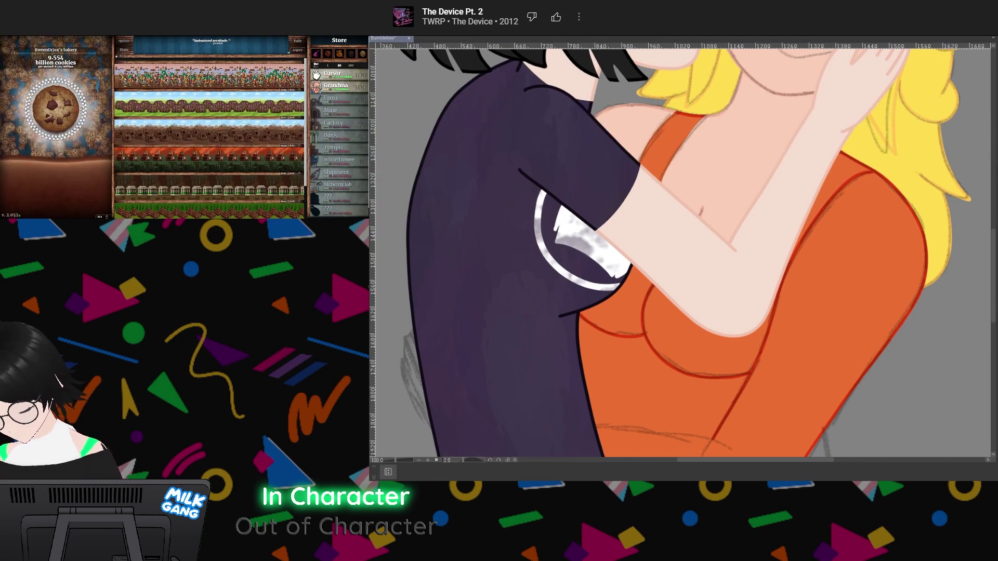
pyautogui.moveTo(710, 297); pyautogui.dragTo(679, 278)
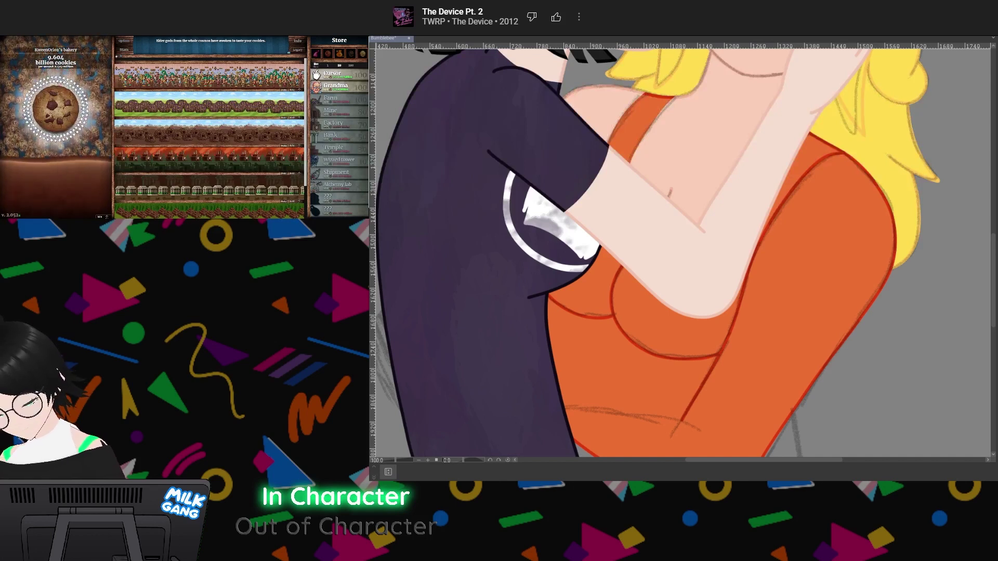
pyautogui.moveTo(679, 278)
pyautogui.mouseDown()
pyautogui.moveTo(724, 225)
pyautogui.moveTo(704, 243)
pyautogui.moveTo(692, 229)
pyautogui.mouseUp()
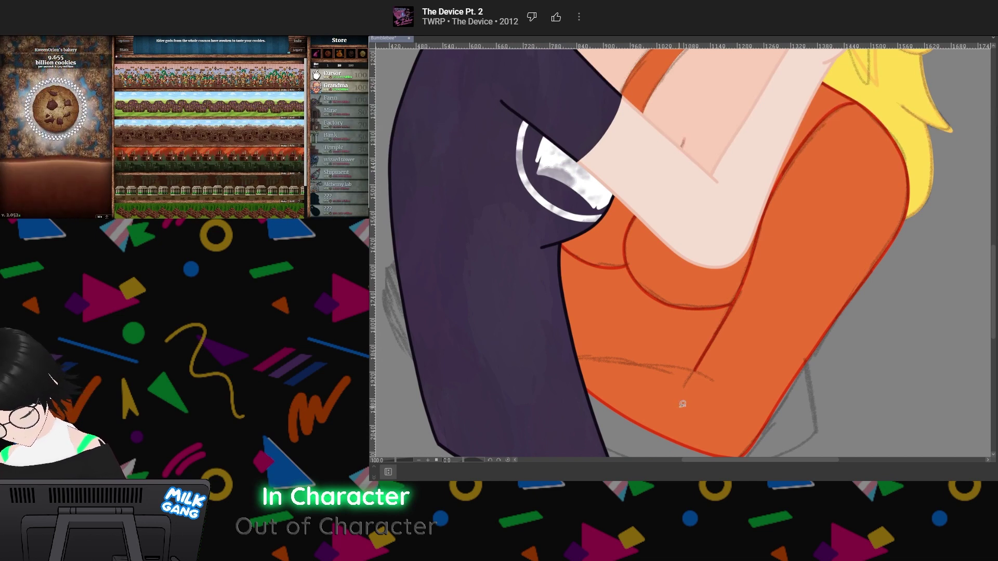
pyautogui.moveTo(684, 428)
pyautogui.mouseDown()
pyautogui.moveTo(682, 405)
pyautogui.moveTo(749, 280)
pyautogui.moveTo(768, 207)
pyautogui.moveTo(830, 112)
pyautogui.moveTo(877, 98)
pyautogui.moveTo(943, 133)
pyautogui.moveTo(933, 291)
pyautogui.moveTo(800, 461)
pyautogui.moveTo(729, 451)
pyautogui.moveTo(691, 415)
pyautogui.moveTo(666, 367)
pyautogui.moveTo(679, 319)
pyautogui.mouseUp()
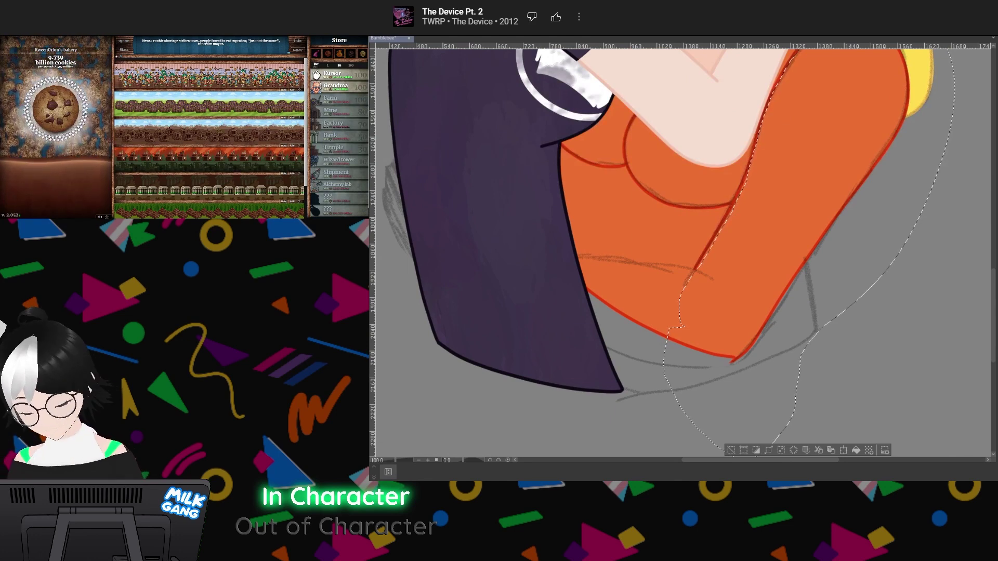
pyautogui.scroll(-5, 764, 401)
pyautogui.scroll(2, 795, 283)
pyautogui.scroll(3, 795, 282)
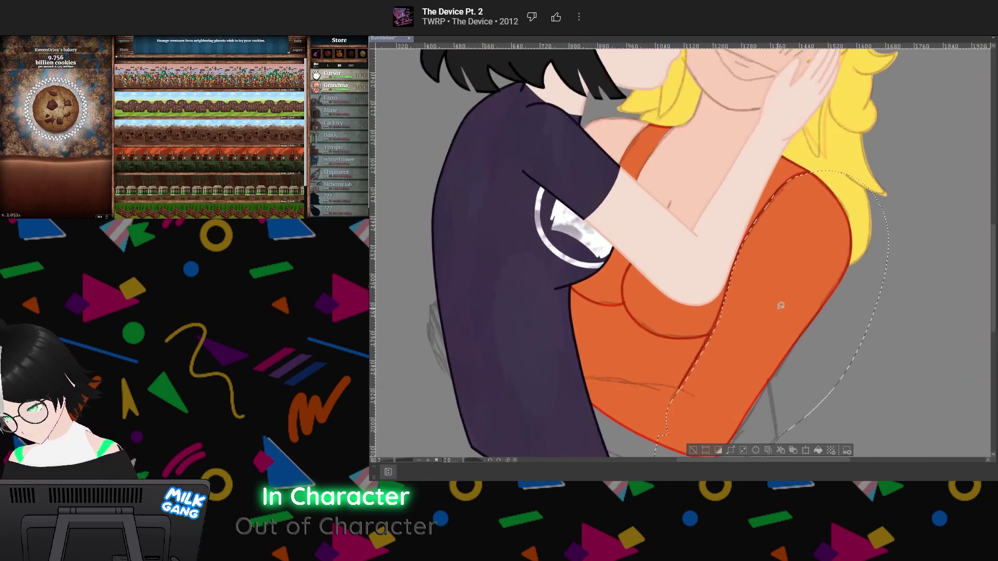
# Refine the arm selection's inner edge so it follows the red sleeve line from its lower end up past the chest curve
pyautogui.scroll(5, 703, 397)
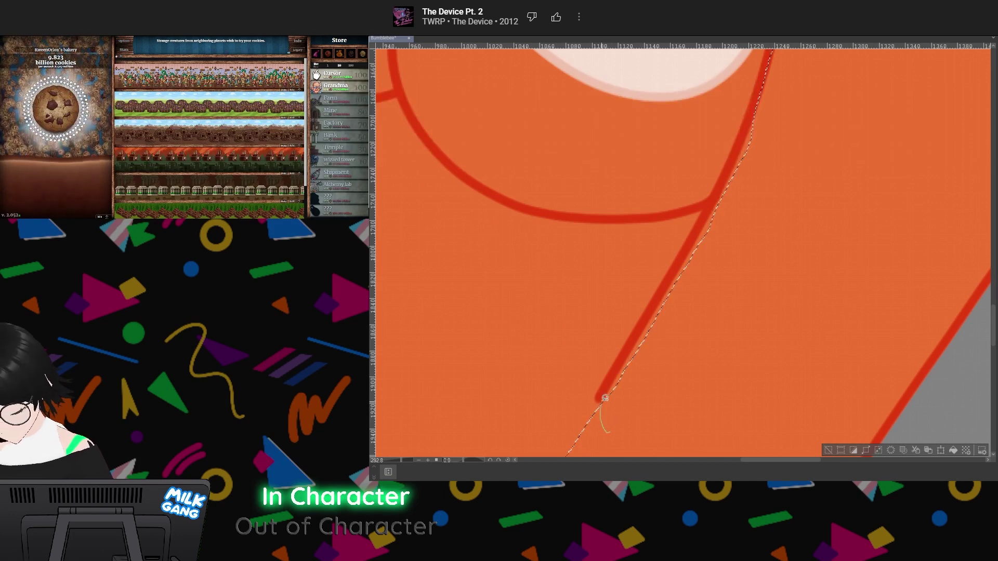
pyautogui.moveTo(648, 317)
pyautogui.mouseDown()
pyautogui.moveTo(666, 286)
pyautogui.moveTo(757, 234)
pyautogui.mouseUp()
pyautogui.moveTo(689, 290); pyautogui.dragTo(682, 275)
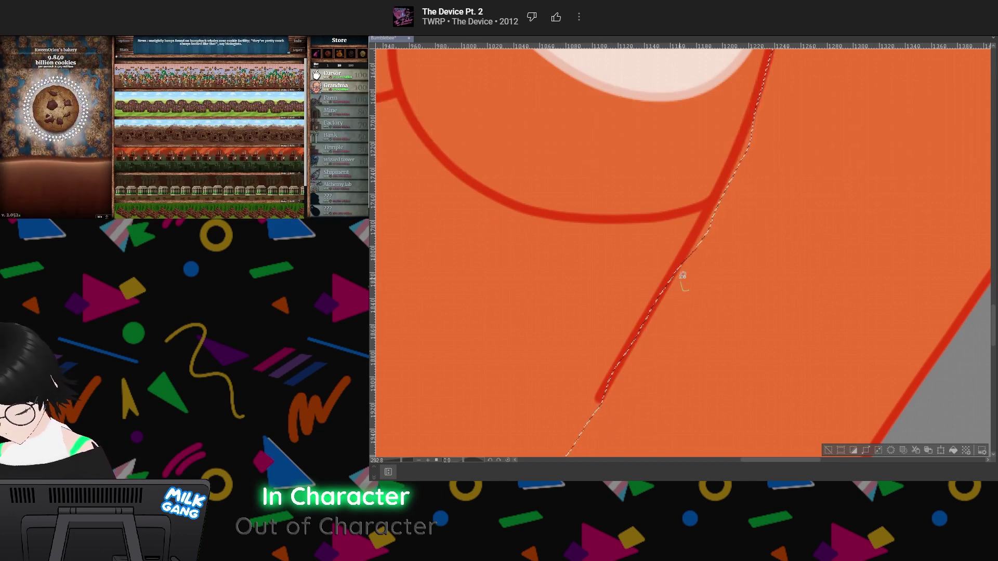
pyautogui.moveTo(721, 187)
pyautogui.mouseDown()
pyautogui.moveTo(804, 146)
pyautogui.moveTo(733, 403)
pyautogui.moveTo(677, 235)
pyautogui.mouseUp()
pyautogui.moveTo(624, 364)
pyautogui.mouseDown()
pyautogui.moveTo(810, 98)
pyautogui.moveTo(734, 194)
pyautogui.moveTo(717, 286)
pyautogui.moveTo(771, 138)
pyautogui.moveTo(792, 119)
pyautogui.mouseUp()
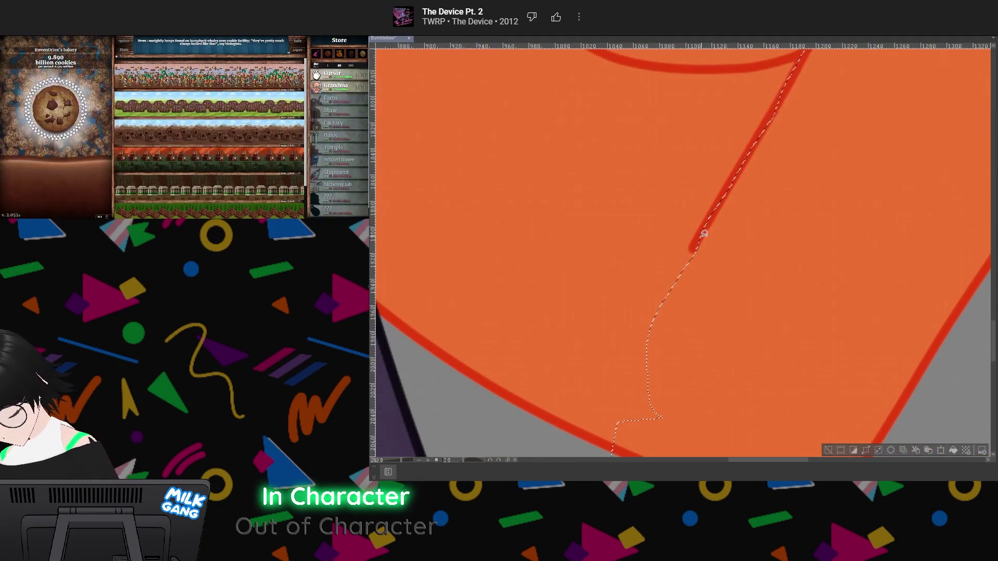
pyautogui.moveTo(780, 57)
pyautogui.mouseDown()
pyautogui.moveTo(733, 455)
pyautogui.moveTo(762, 151)
pyautogui.moveTo(760, 225)
pyautogui.moveTo(638, 330)
pyautogui.mouseUp()
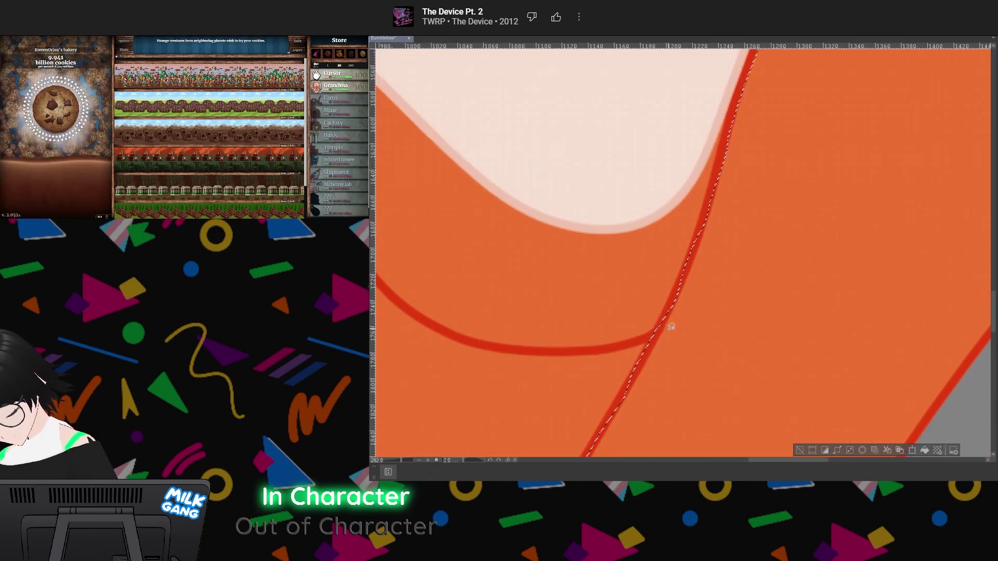
# Fit the selection edge to the red line up to the shoulder tip and remove the orange sleeve to expose the arm's skin
pyautogui.moveTo(748, 156); pyautogui.dragTo(674, 306)
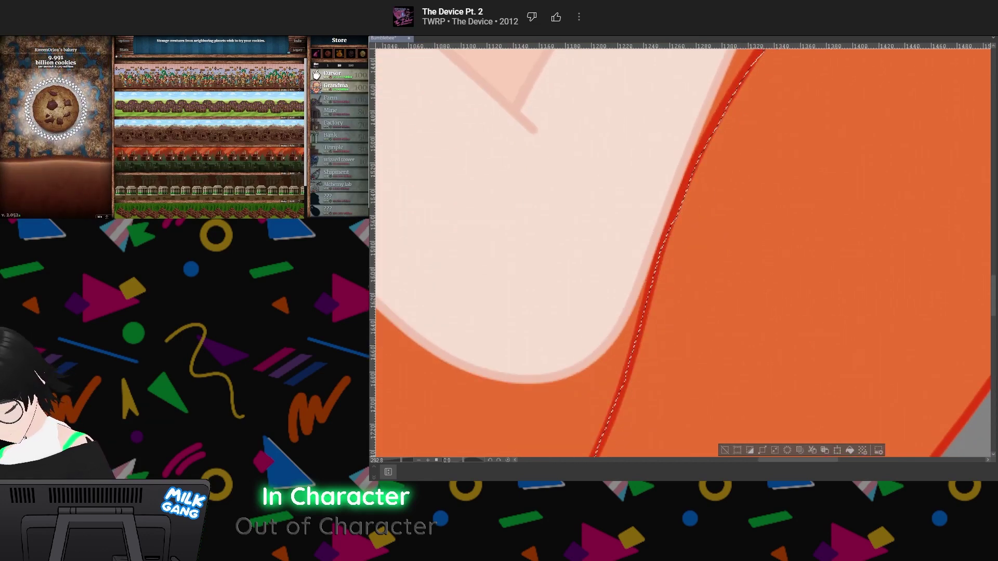
pyautogui.moveTo(676, 223)
pyautogui.mouseDown()
pyautogui.moveTo(658, 336)
pyautogui.moveTo(639, 356)
pyautogui.mouseUp()
pyautogui.moveTo(640, 397)
pyautogui.mouseDown()
pyautogui.moveTo(638, 344)
pyautogui.moveTo(660, 289)
pyautogui.mouseUp()
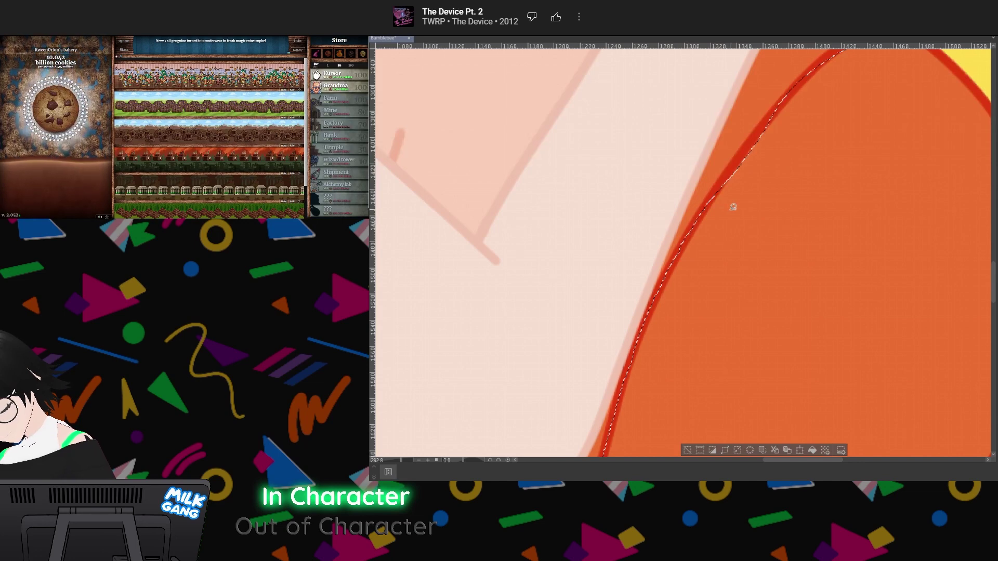
pyautogui.moveTo(733, 207)
pyautogui.mouseDown()
pyautogui.moveTo(720, 211)
pyautogui.moveTo(718, 196)
pyautogui.moveTo(750, 145)
pyautogui.moveTo(838, 87)
pyautogui.moveTo(844, 93)
pyautogui.moveTo(693, 278)
pyautogui.moveTo(802, 164)
pyautogui.mouseUp()
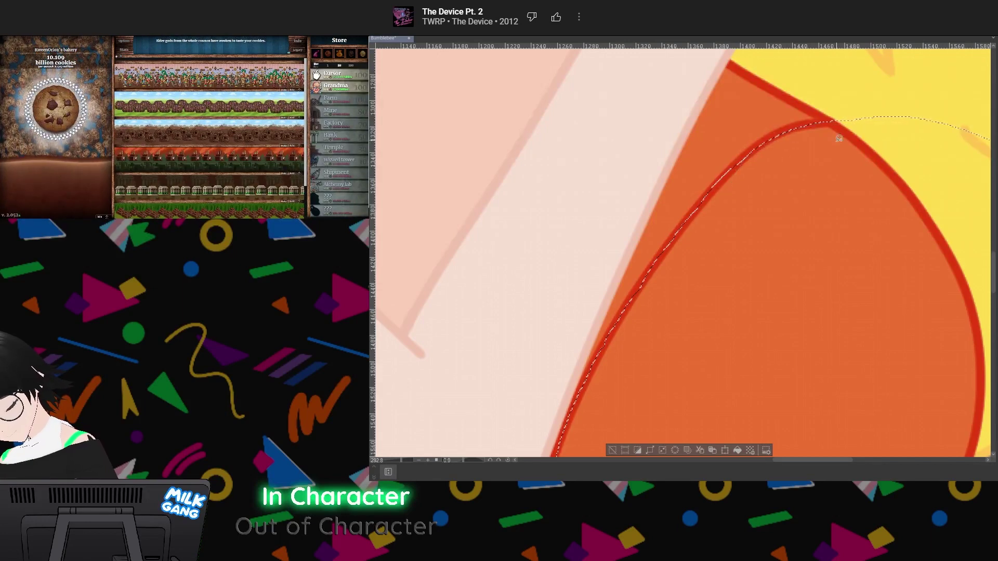
pyautogui.scroll(-4, 764, 164)
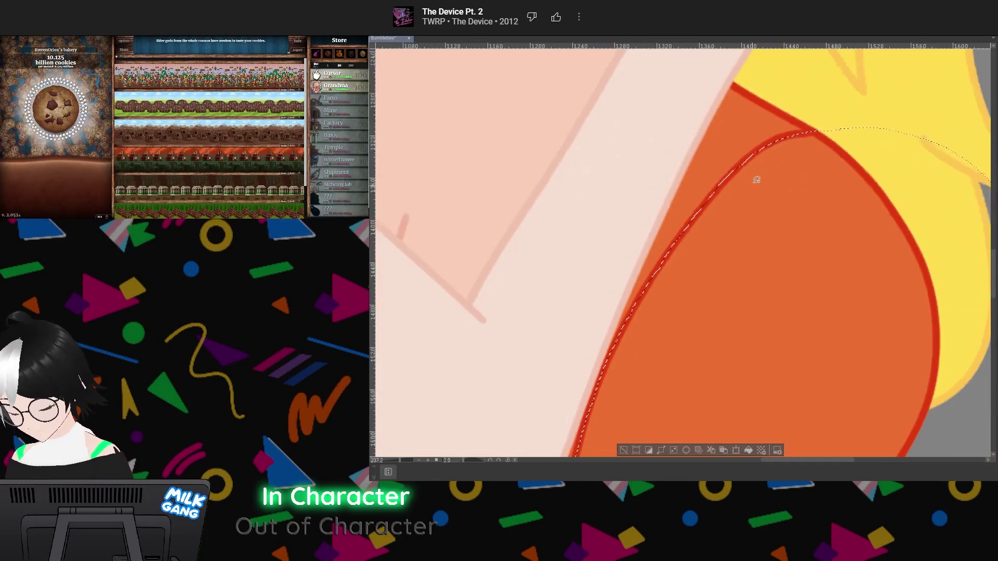
pyautogui.scroll(2, 757, 288)
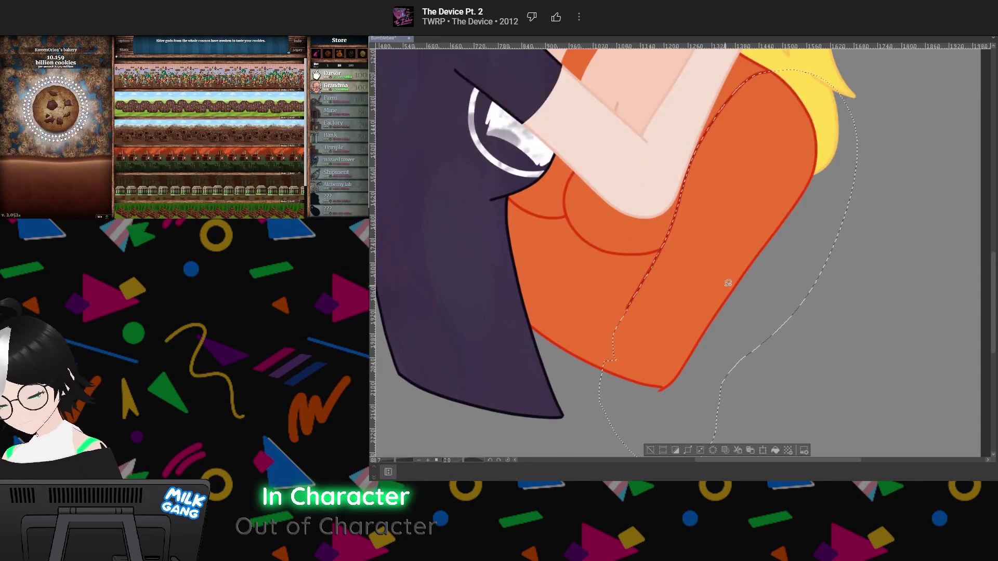
pyautogui.press('Delete')
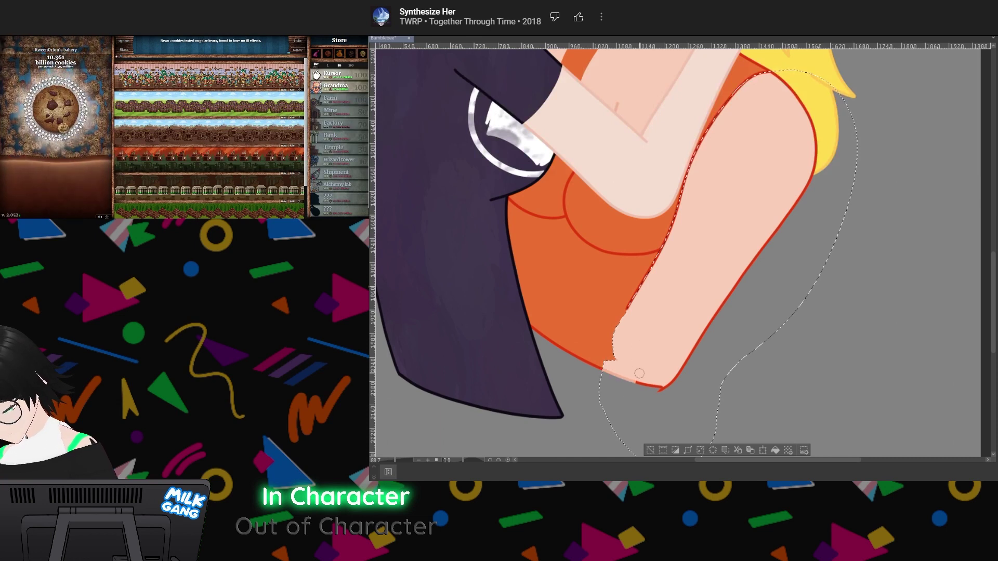
pyautogui.moveTo(676, 365); pyautogui.dragTo(798, 209)
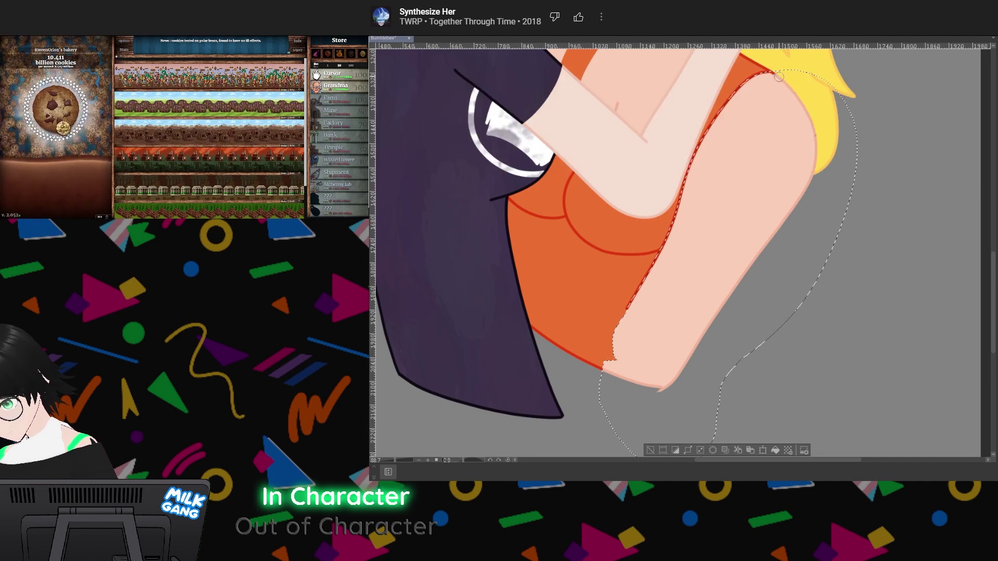
pyautogui.click(651, 449)
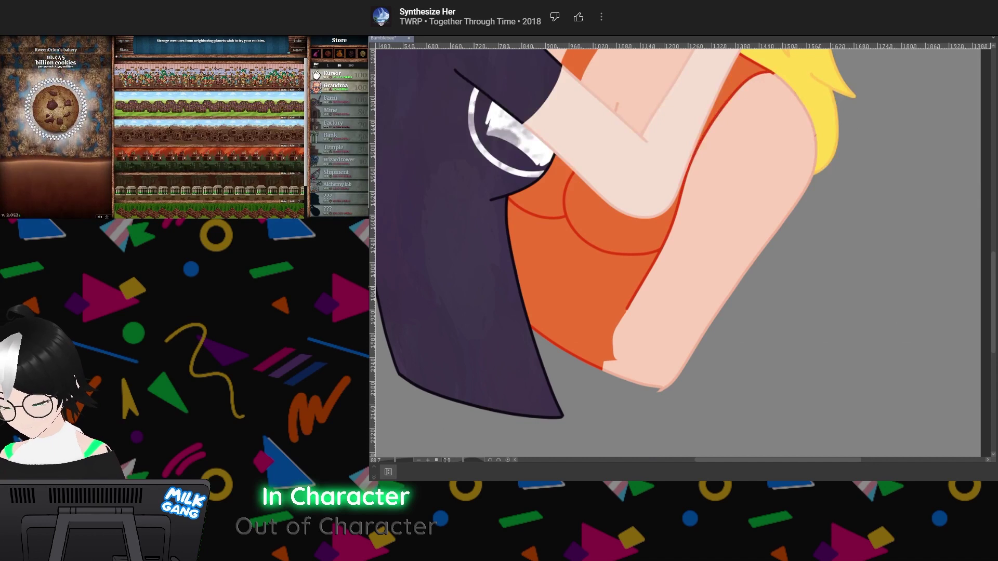
pyautogui.hotkey('ctrl', 'z')
pyautogui.hotkey('ctrl', 'z')
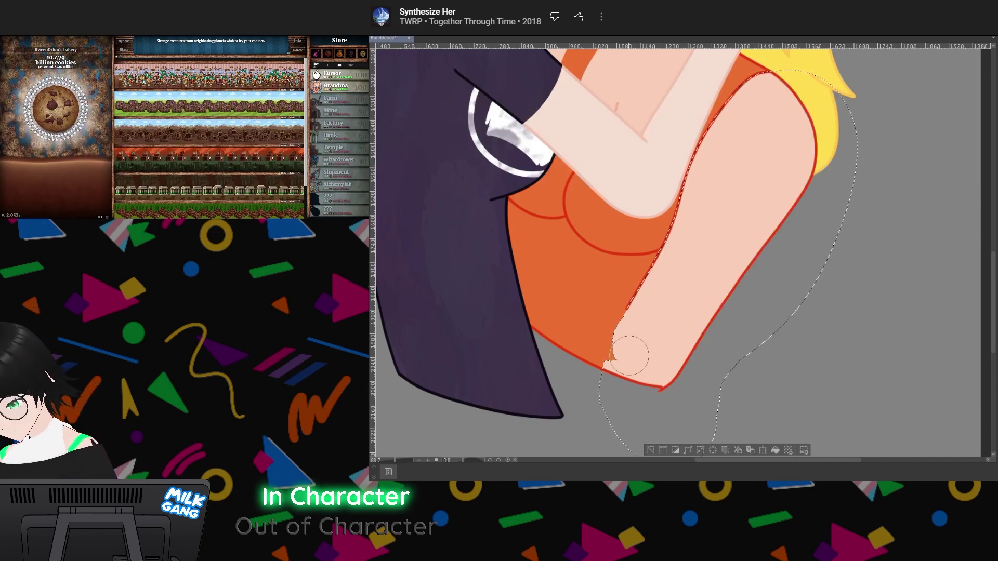
# Recolour the bare arm's red outline inside the selection to the pinkish skin line colour, from elbow to shoulder, and clear the selection
pyautogui.moveTo(611, 375)
pyautogui.mouseDown()
pyautogui.moveTo(656, 385)
pyautogui.moveTo(686, 362)
pyautogui.moveTo(810, 188)
pyautogui.moveTo(814, 144)
pyautogui.moveTo(791, 96)
pyautogui.mouseUp()
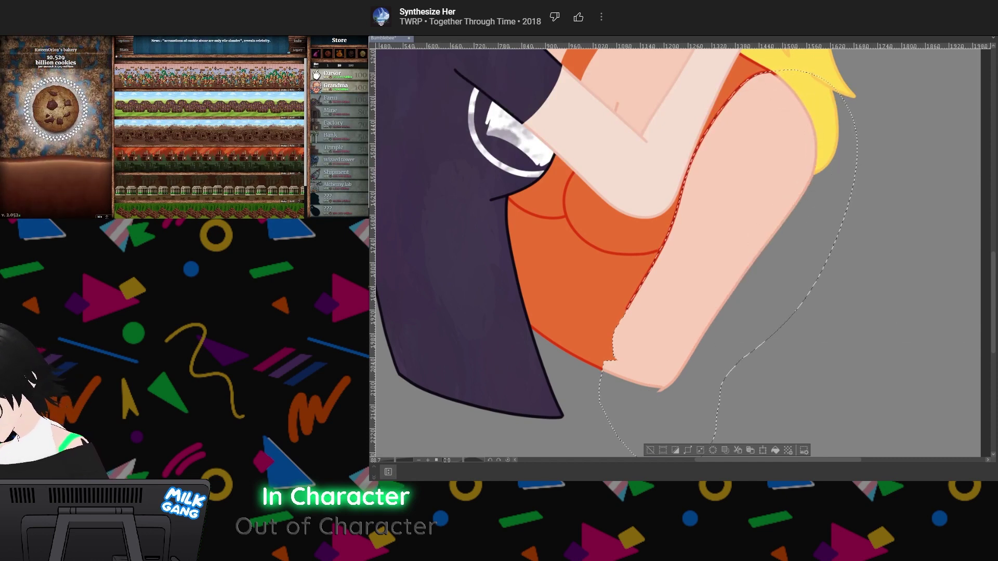
pyautogui.click(650, 450)
pyautogui.scroll(-5, 672, 307)
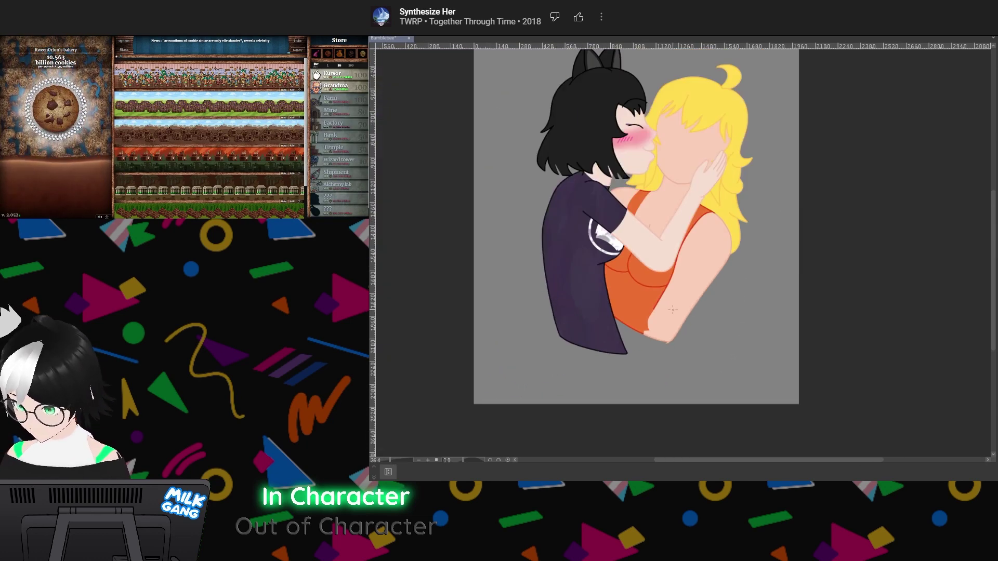
# Erase the leftover red outline at the shoulder tip so the strap ends in a clean point against the skin line
pyautogui.scroll(4, 670, 283)
pyautogui.scroll(2, 636, 297)
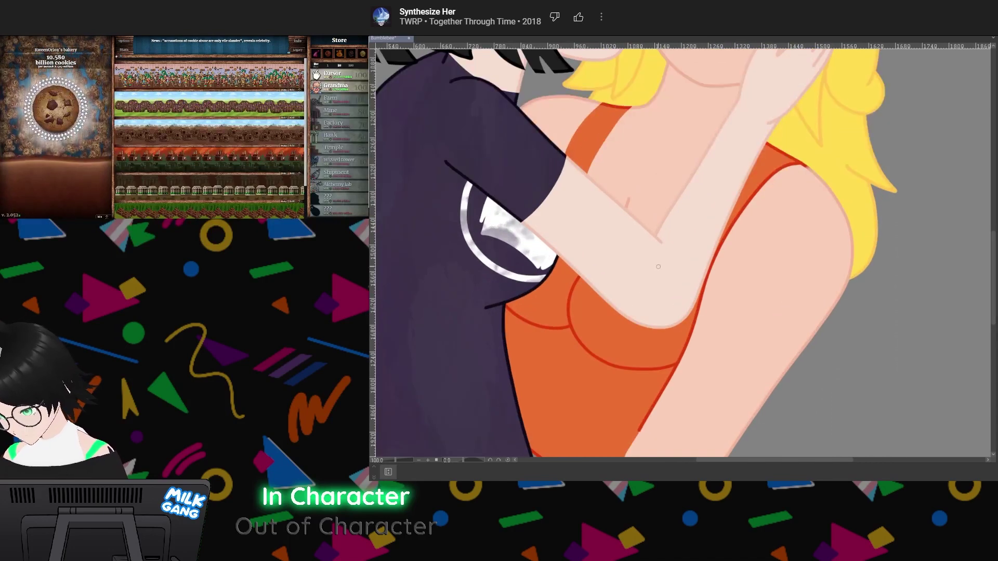
pyautogui.scroll(8, 686, 201)
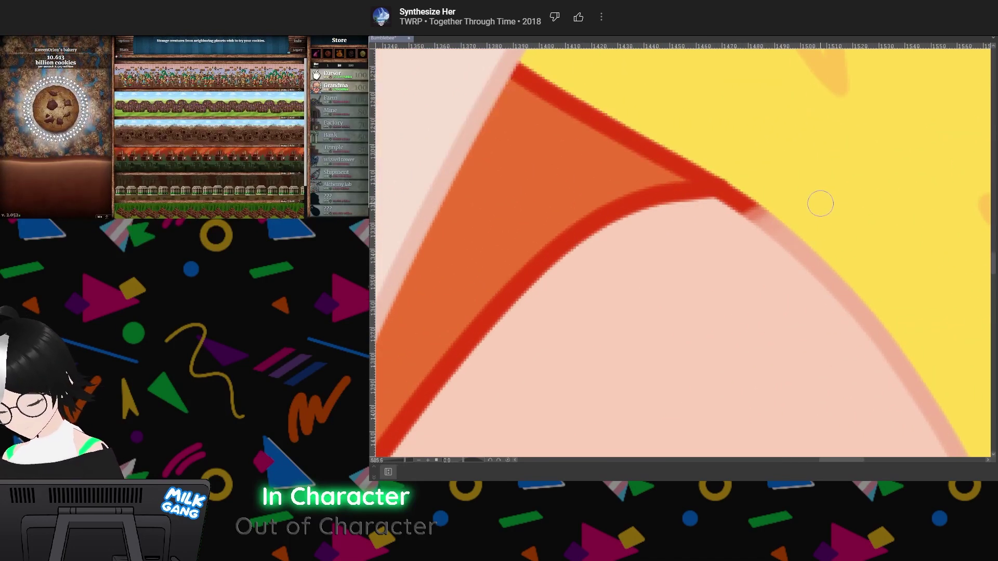
pyautogui.moveTo(778, 213)
pyautogui.mouseDown()
pyautogui.moveTo(733, 230)
pyautogui.moveTo(786, 218)
pyautogui.moveTo(715, 220)
pyautogui.moveTo(770, 216)
pyautogui.moveTo(714, 220)
pyautogui.moveTo(768, 211)
pyautogui.moveTo(716, 215)
pyautogui.moveTo(742, 210)
pyautogui.moveTo(717, 212)
pyautogui.mouseUp()
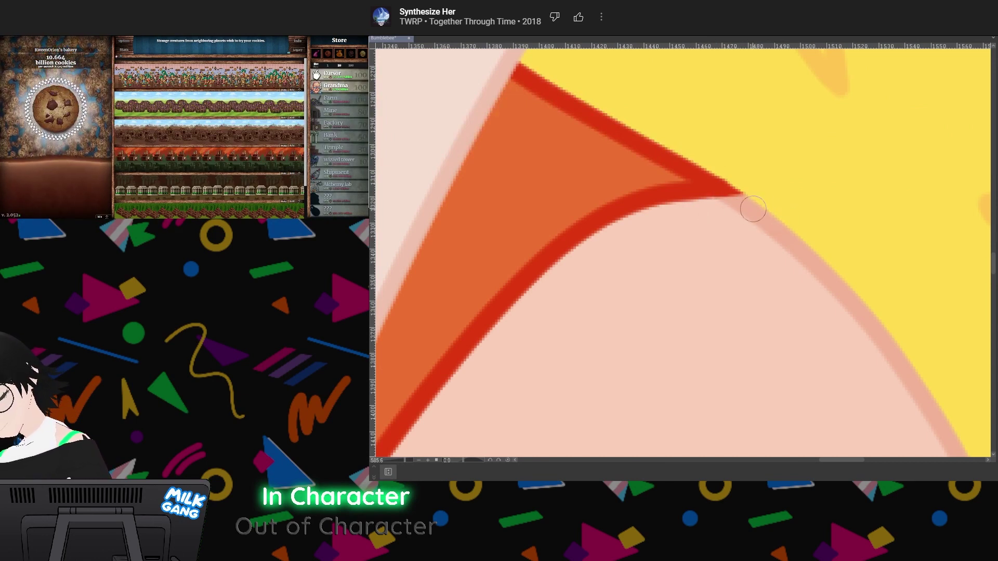
pyautogui.scroll(-2, 738, 241)
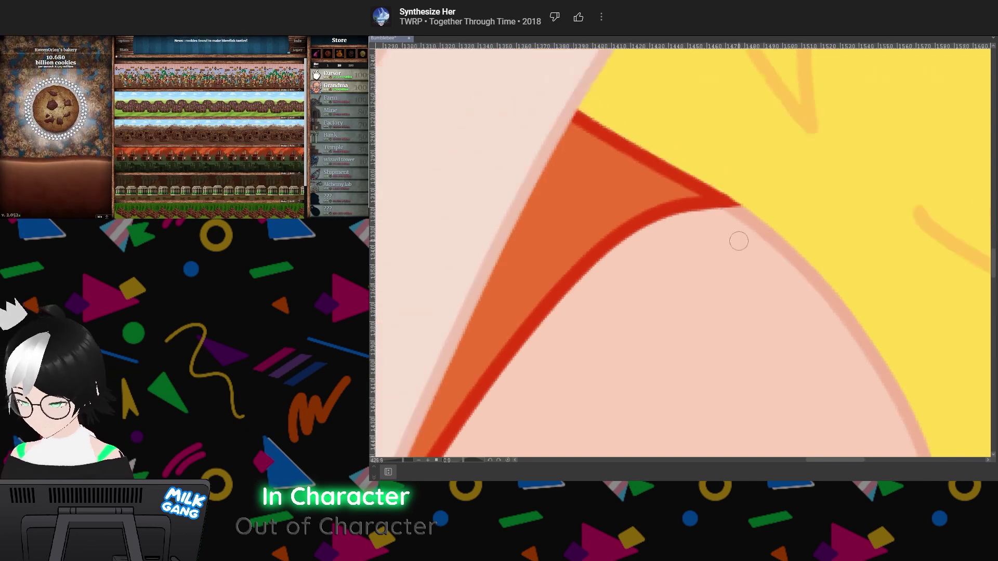
# Erase most of the red under-bust lines on the orange top, leaving only short fold strokes at the chest and sides
pyautogui.scroll(-6, 739, 241)
pyautogui.scroll(1, 717, 218)
pyautogui.scroll(-1, 704, 202)
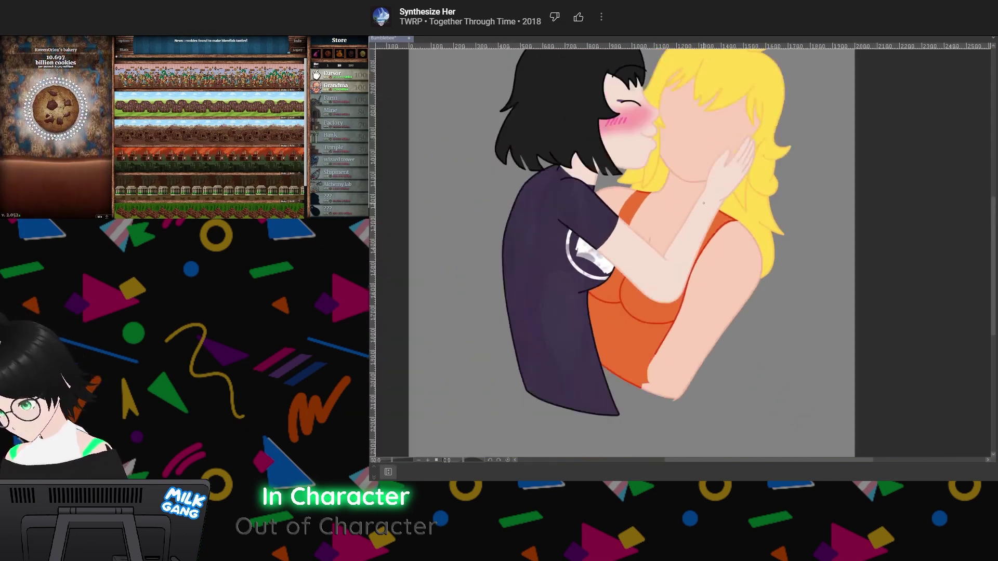
pyautogui.scroll(2, 703, 203)
pyautogui.scroll(-2, 676, 234)
pyautogui.scroll(1, 626, 281)
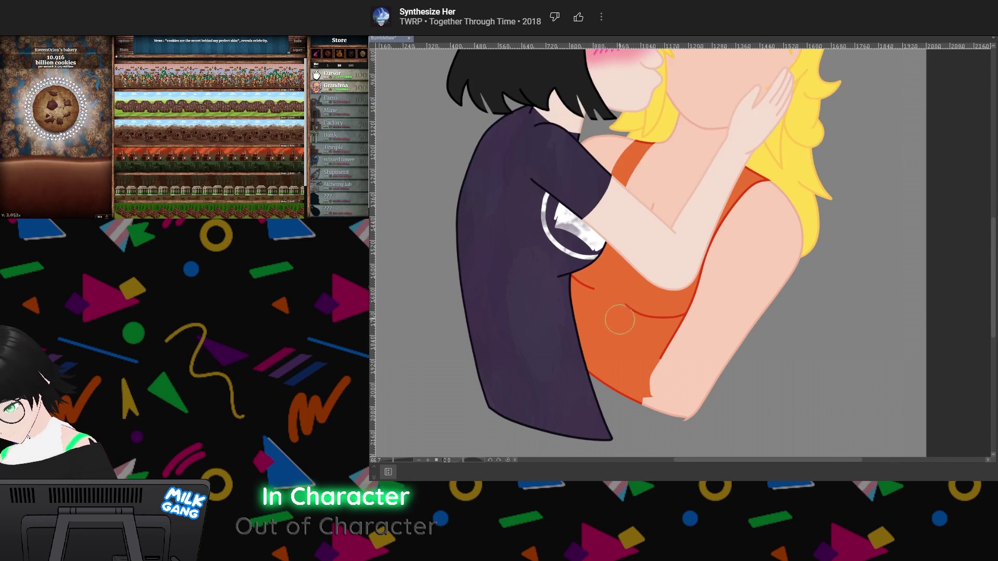
pyautogui.hotkey('ctrl', 'z')
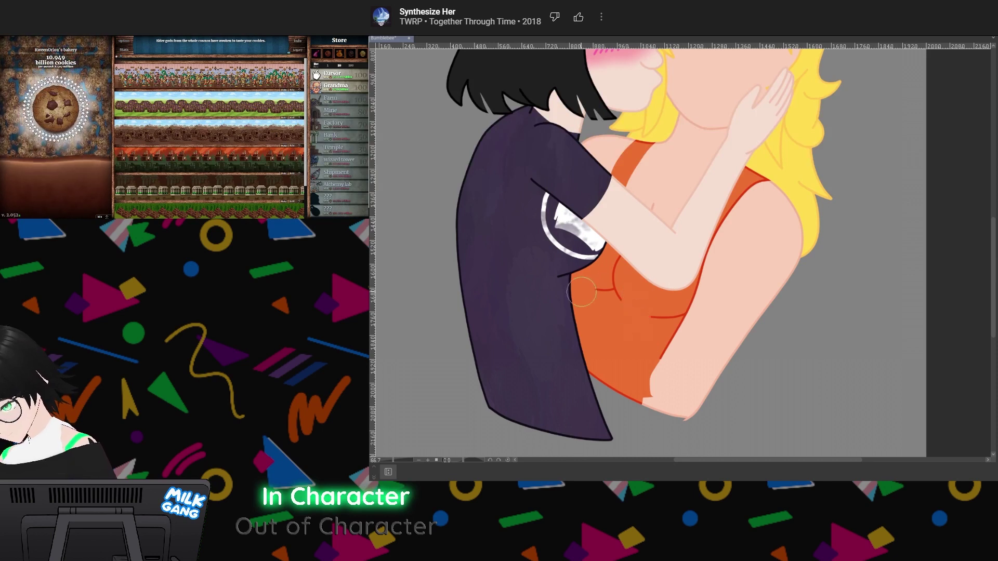
pyautogui.hotkey('ctrl', 'z')
pyautogui.hotkey('ctrl', 'z')
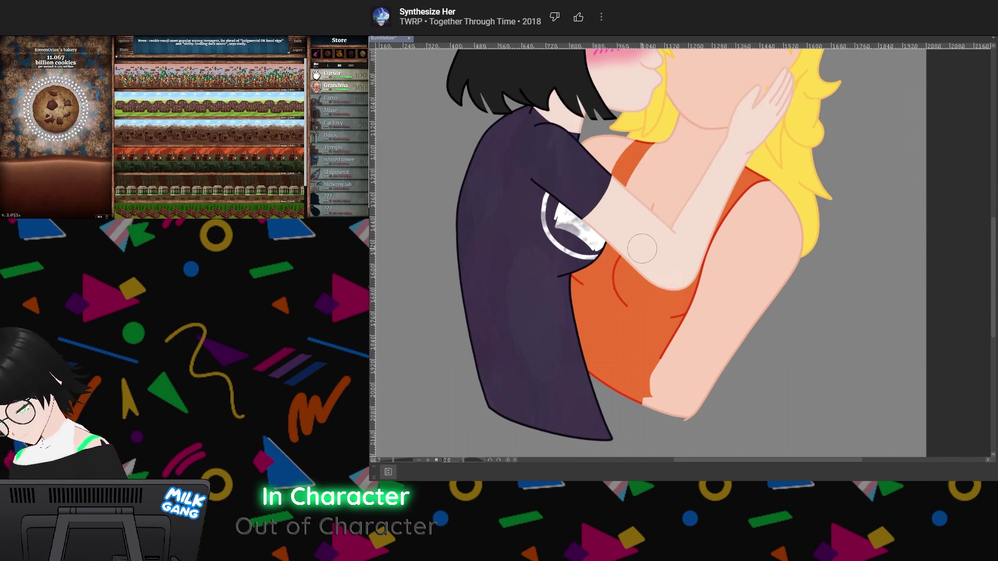
# Clean up the curved red chest stroke so it runs smoothly from the forearm's edge down to its short end
pyautogui.scroll(4, 628, 301)
pyautogui.moveTo(658, 300); pyautogui.dragTo(661, 282)
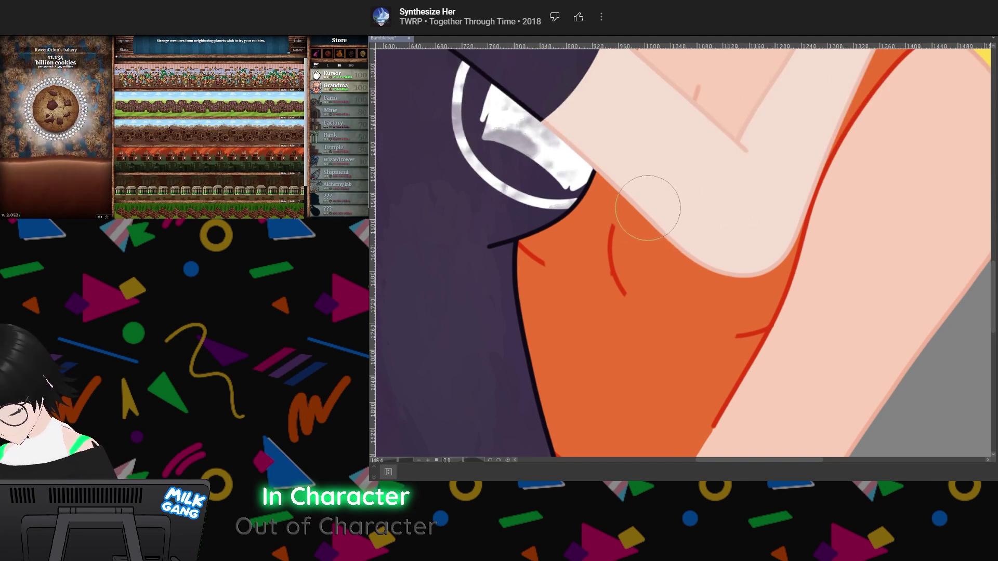
pyautogui.moveTo(647, 208); pyautogui.dragTo(609, 222)
pyautogui.hotkey('ctrl', 'z')
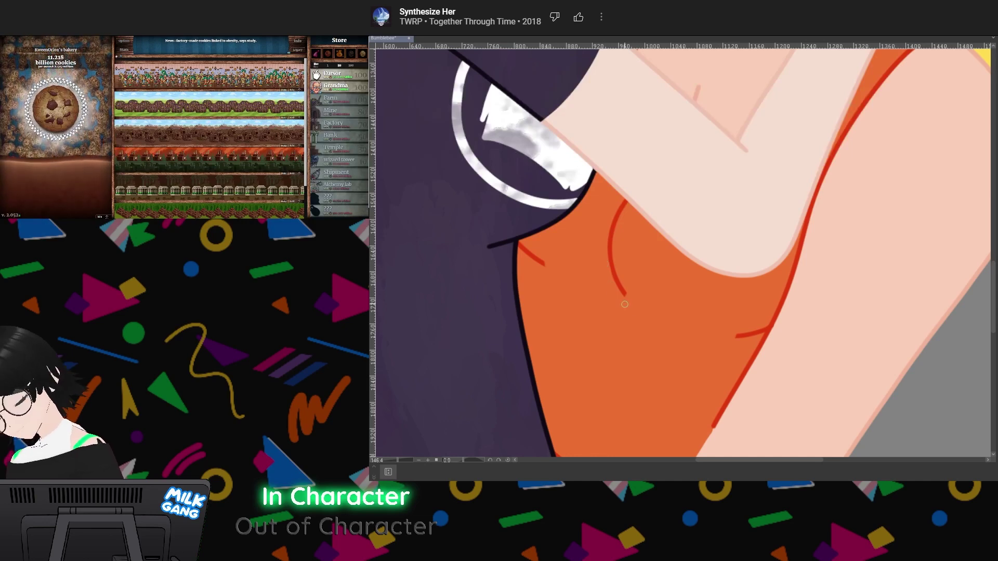
pyautogui.scroll(-4, 625, 304)
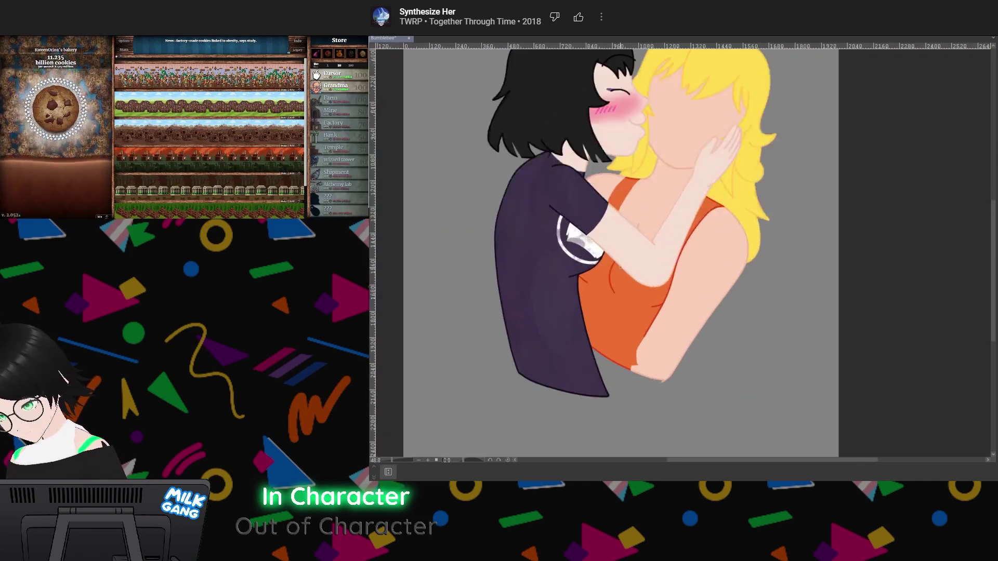
# Examine the cleaned-up lines of the orange top, its straps and the bare arm, from the whole figure and close up
pyautogui.scroll(-3, 620, 267)
pyautogui.scroll(4, 618, 267)
pyautogui.scroll(-3, 621, 276)
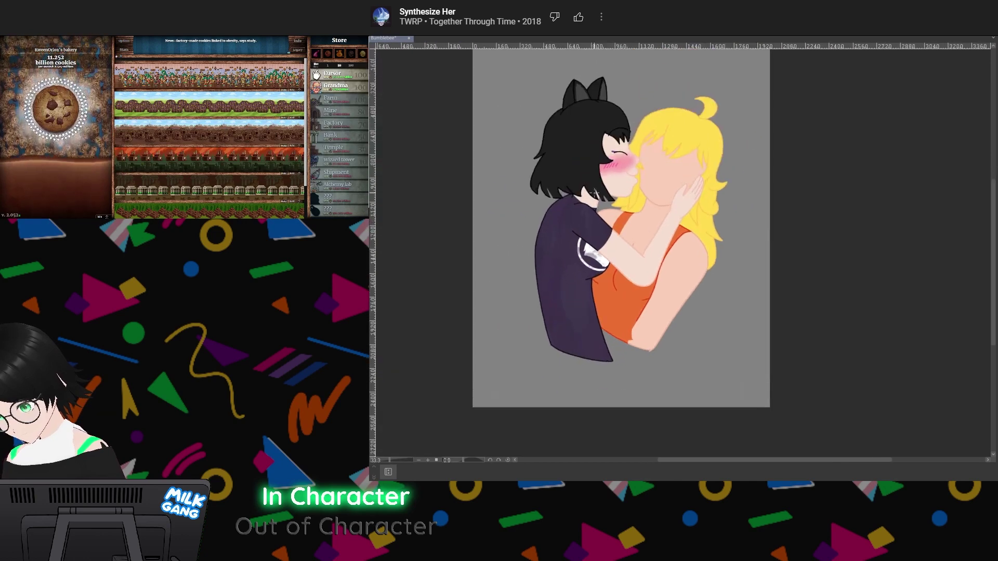
pyautogui.scroll(2, 595, 193)
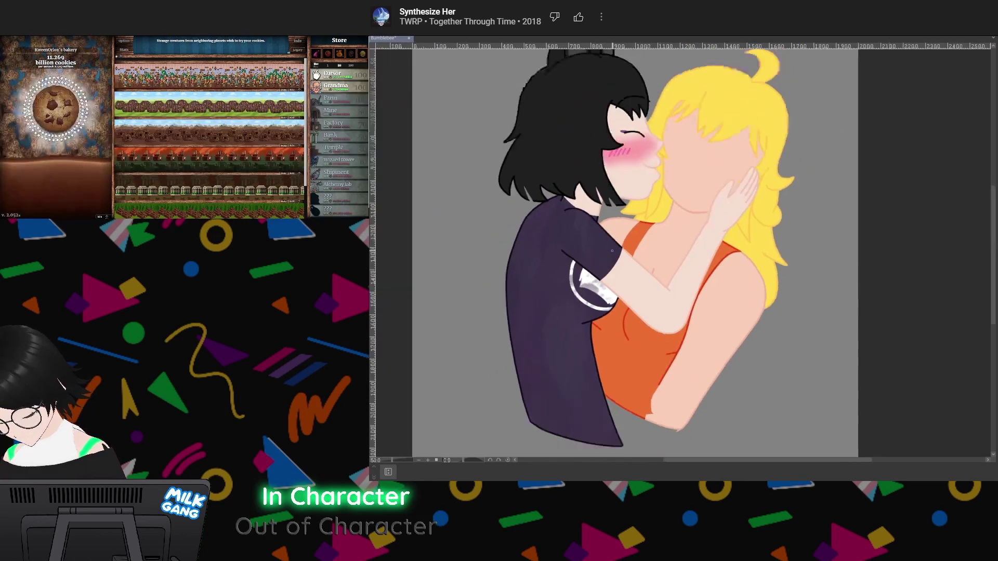
pyautogui.scroll(-2, 613, 255)
pyautogui.scroll(2, 616, 265)
pyautogui.scroll(-2, 621, 280)
pyautogui.scroll(2, 676, 350)
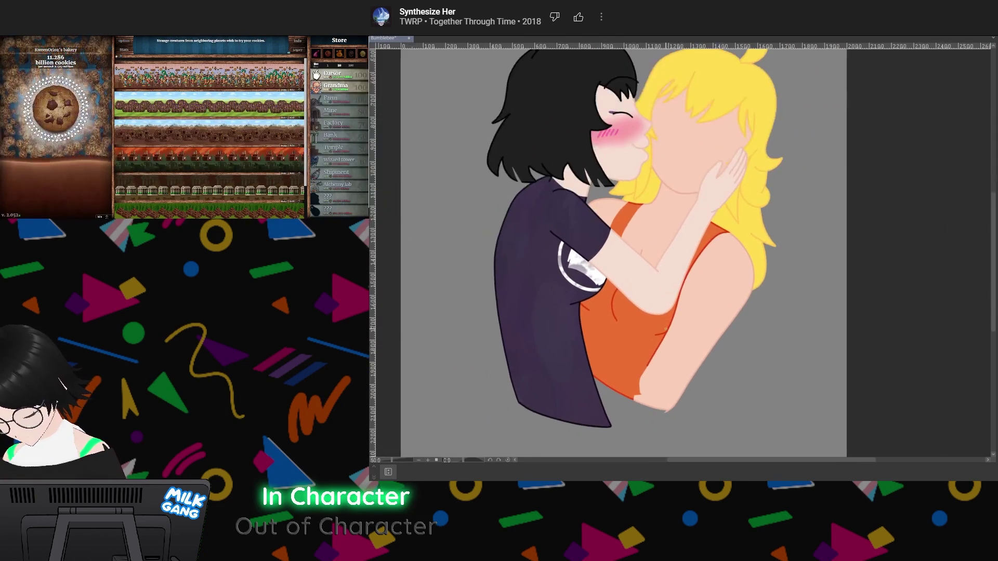
pyautogui.scroll(-1, 665, 328)
pyautogui.scroll(1, 659, 320)
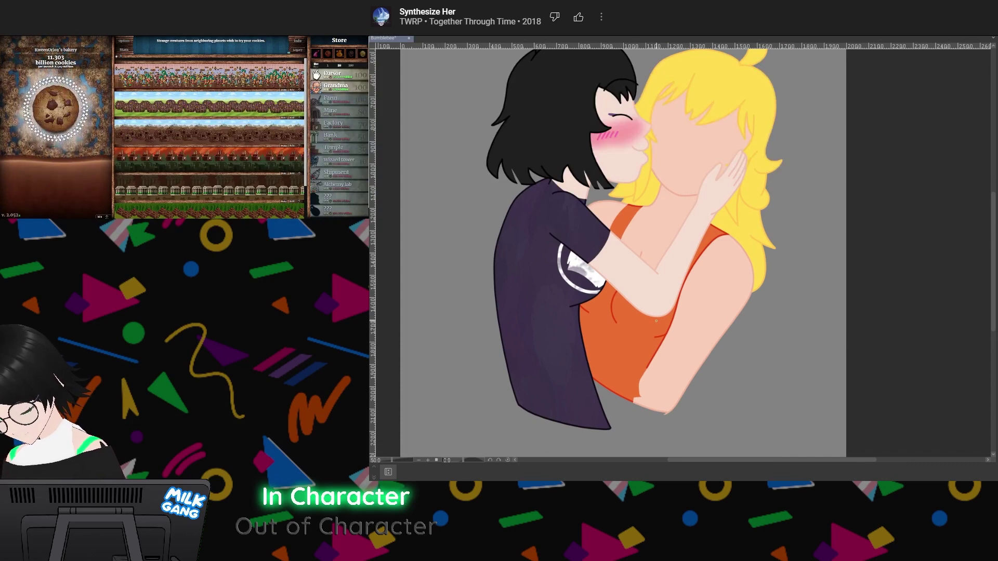
pyautogui.scroll(1, 607, 218)
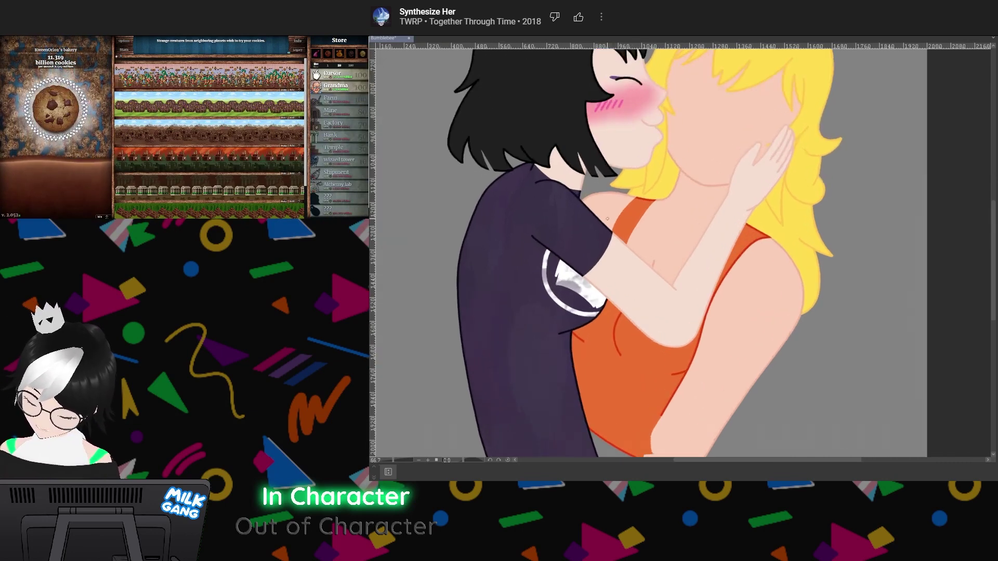
pyautogui.scroll(3, 607, 218)
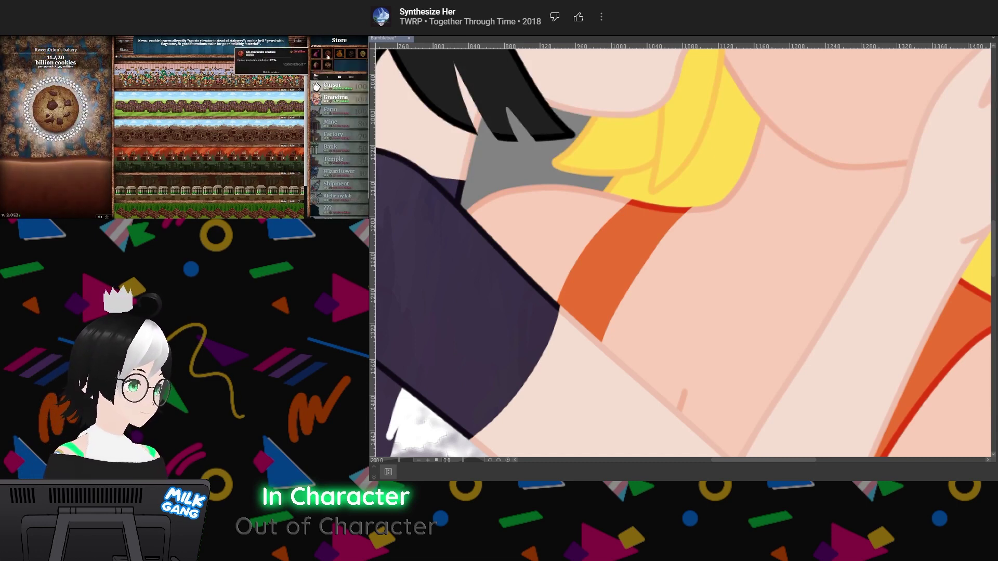
pyautogui.click(316, 65)
pyautogui.click(316, 65)
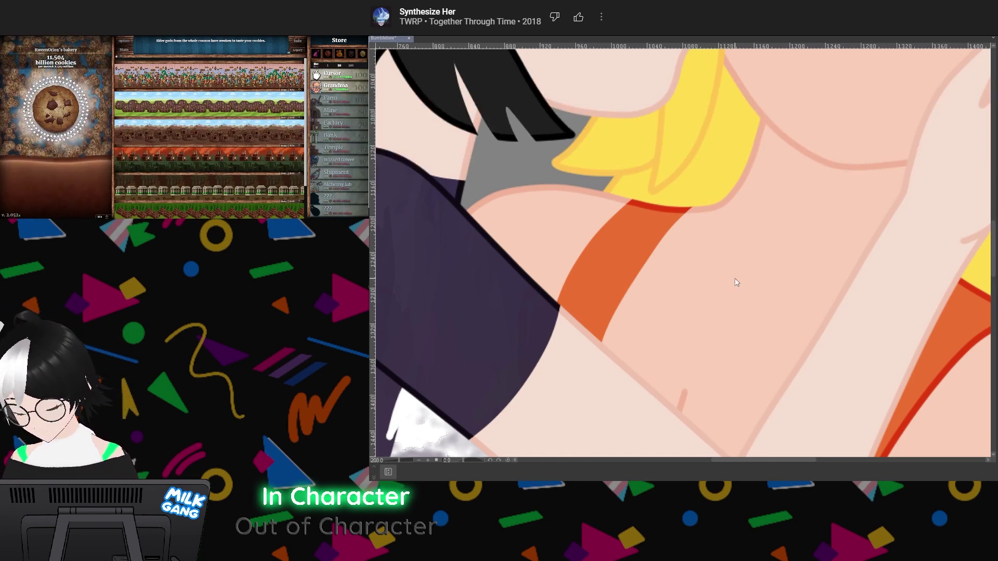
# Try a painterly texture of large orange and red brush strokes on the blonde character's top, kept within the top's shape
pyautogui.scroll(-5, 731, 260)
pyautogui.scroll(2, 728, 291)
pyautogui.scroll(-3, 725, 312)
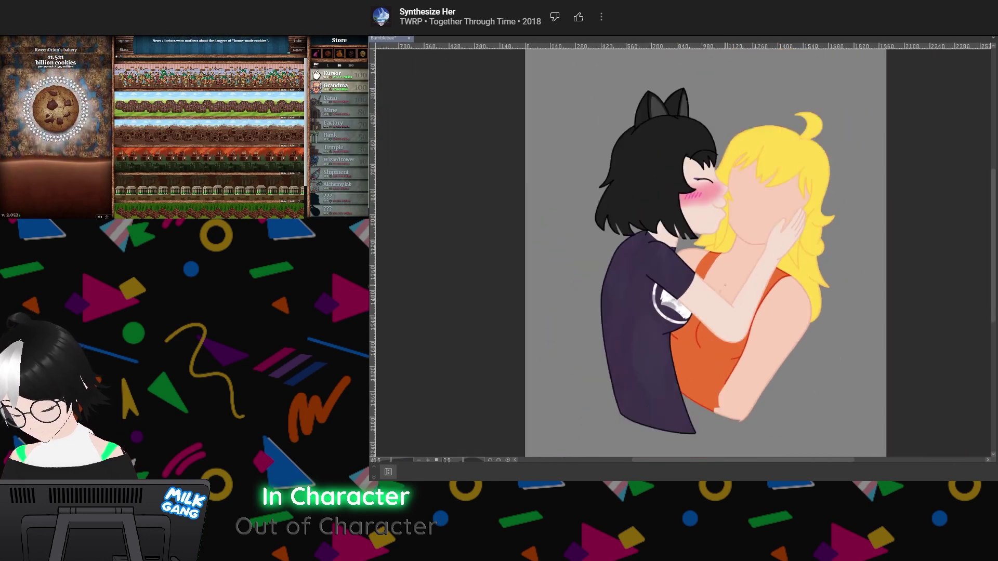
pyautogui.scroll(3, 722, 340)
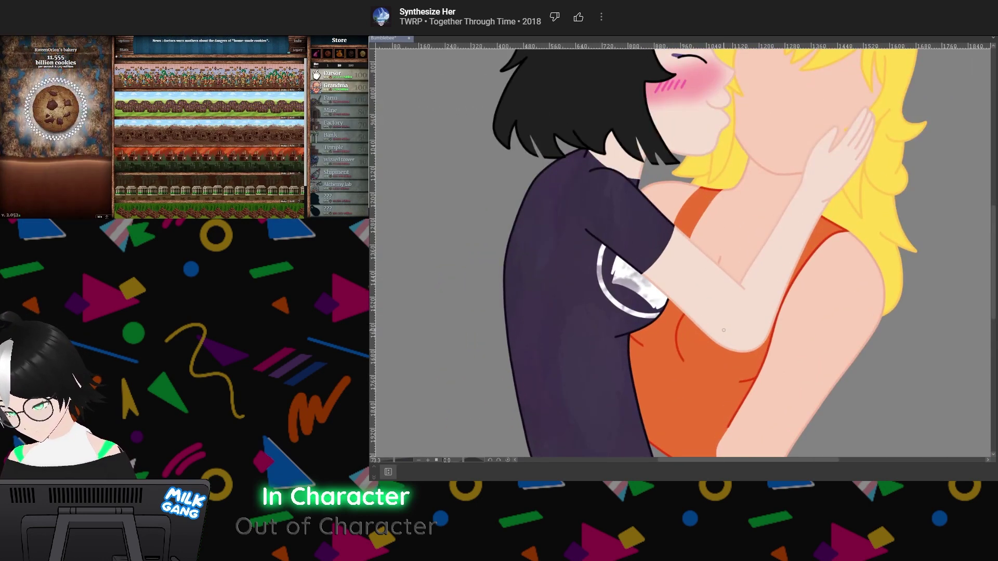
pyautogui.scroll(-3, 723, 330)
pyautogui.scroll(3, 720, 364)
pyautogui.scroll(-2, 709, 395)
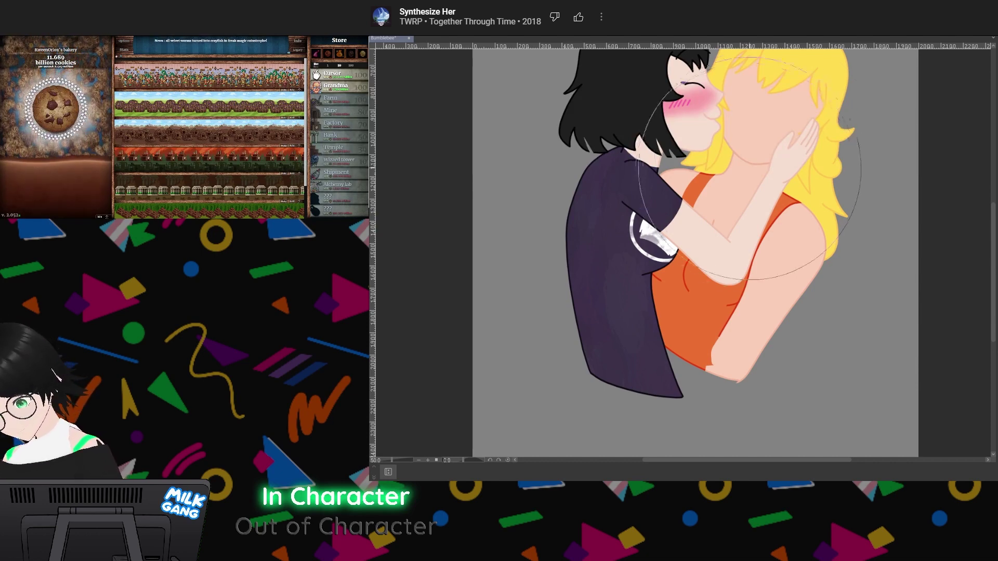
pyautogui.moveTo(749, 174); pyautogui.dragTo(650, 392)
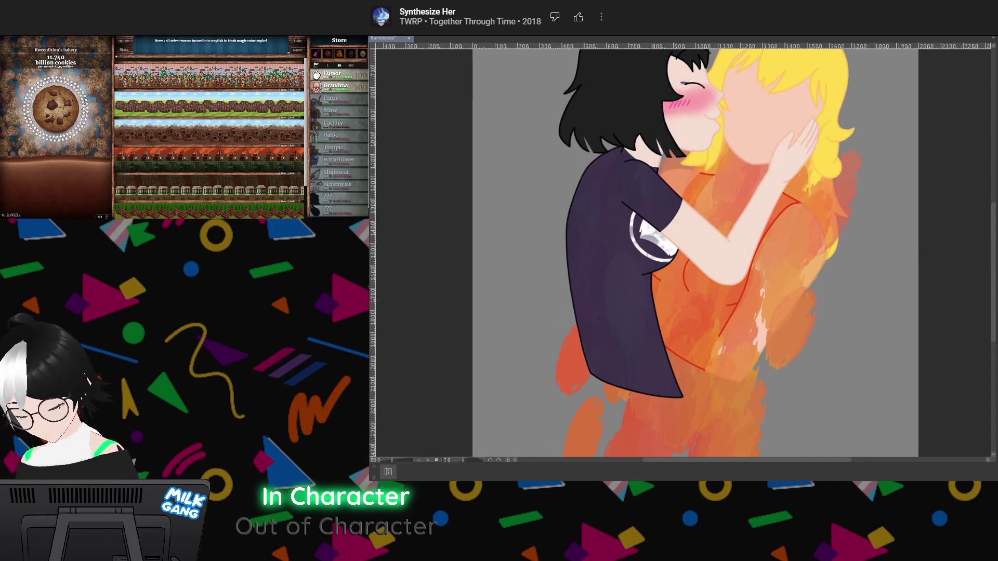
pyautogui.hotkey('ctrl', 'z')
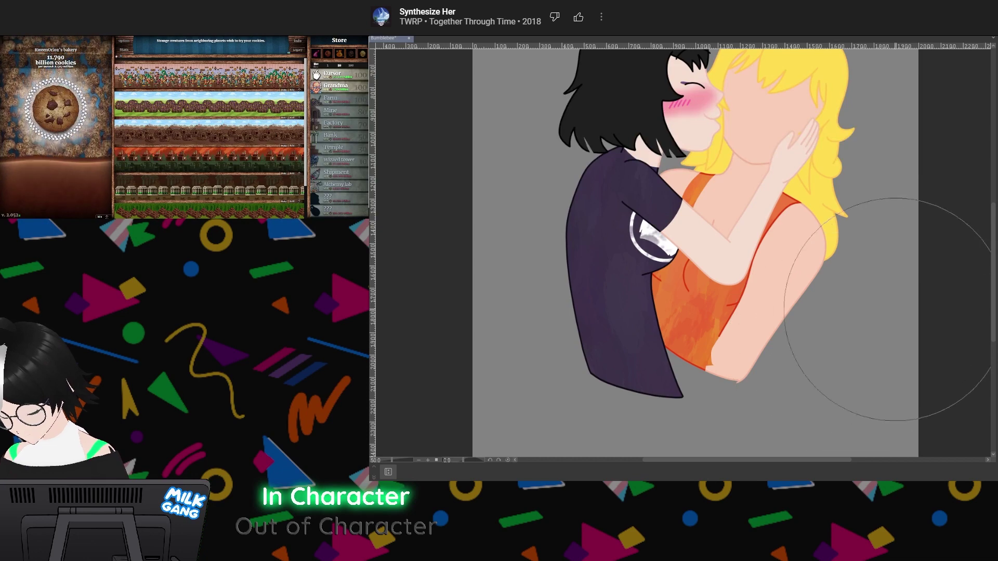
pyautogui.scroll(1, 882, 275)
pyautogui.scroll(-2, 882, 275)
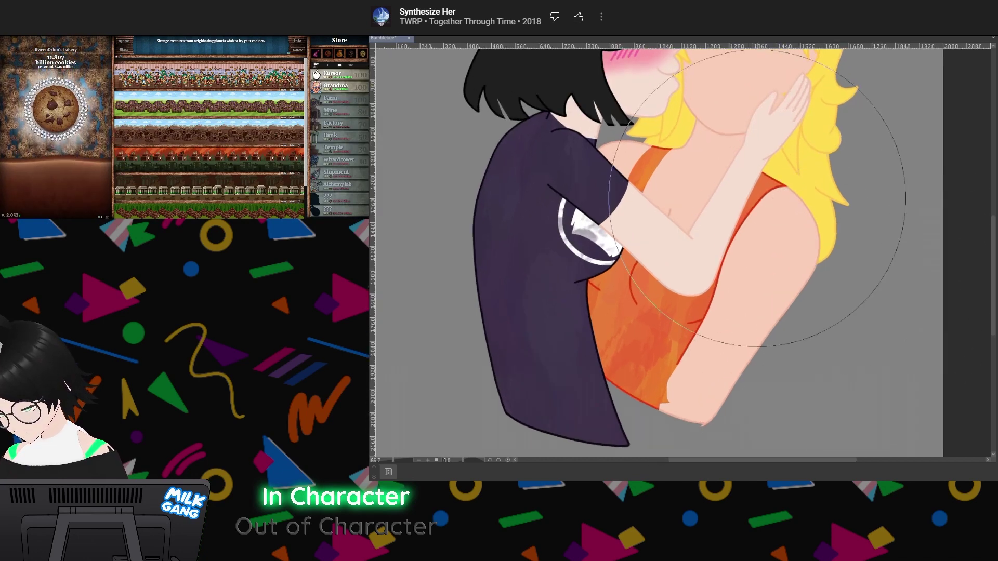
pyautogui.scroll(2, 757, 199)
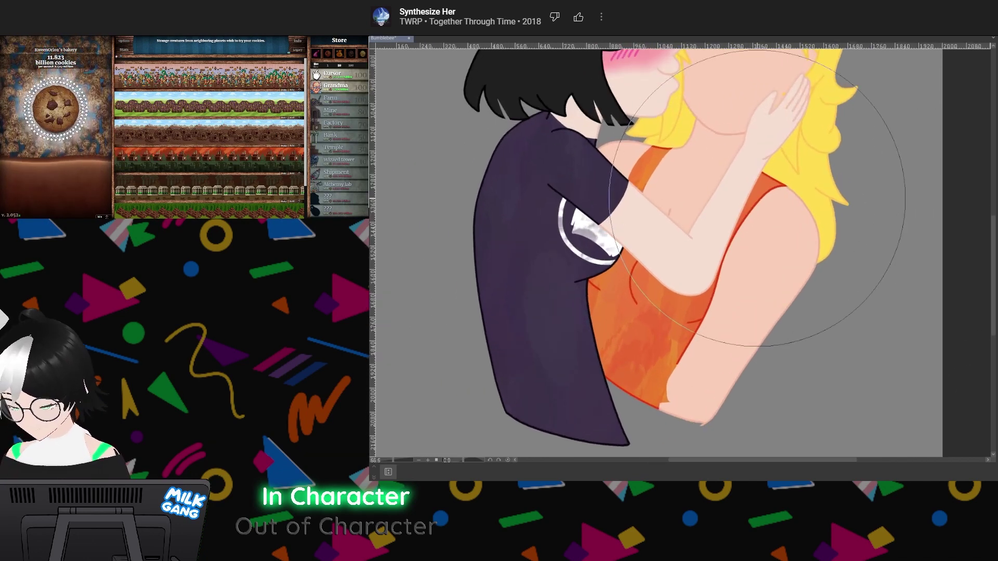
pyautogui.scroll(-3, 757, 200)
pyautogui.scroll(2, 779, 244)
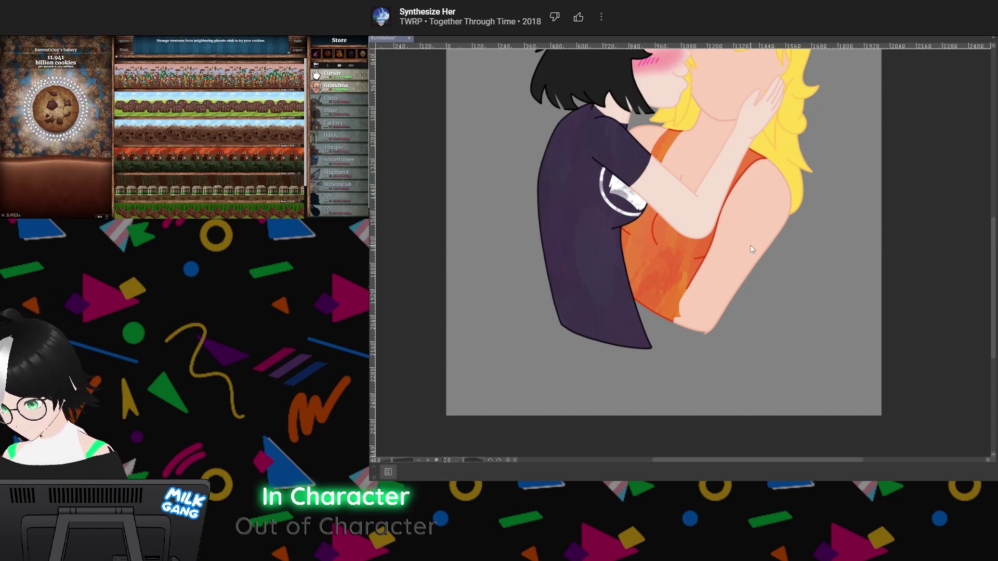
# Undo the texture painting and the recent chest line edits until the longer curved under-bust line is back
pyautogui.hotkey('ctrl', 'z')
pyautogui.hotkey('ctrl', 'z')
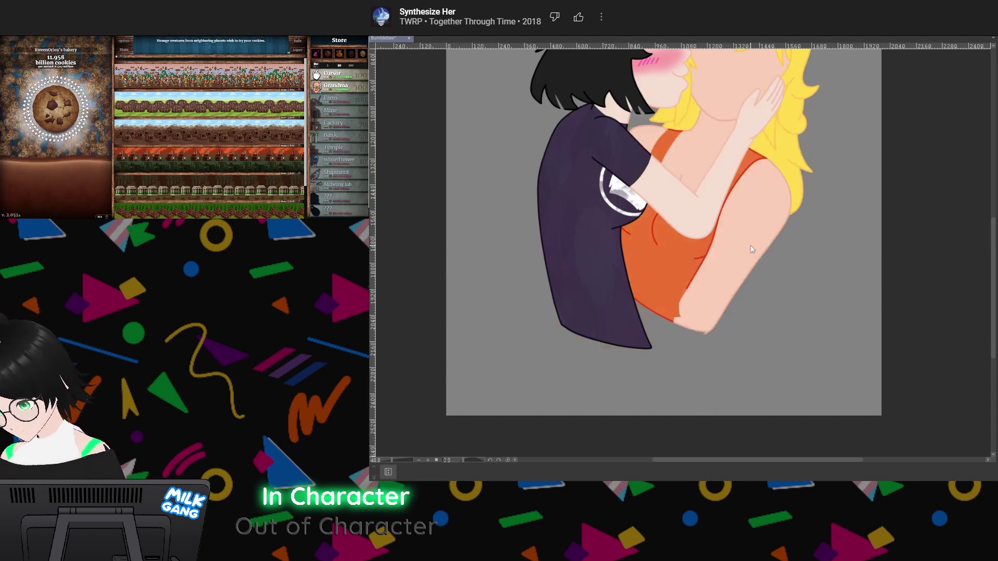
pyautogui.hotkey('ctrl', 'z')
pyautogui.hotkey('ctrl', 'z')
pyautogui.hotkey('ctrl', 'z')
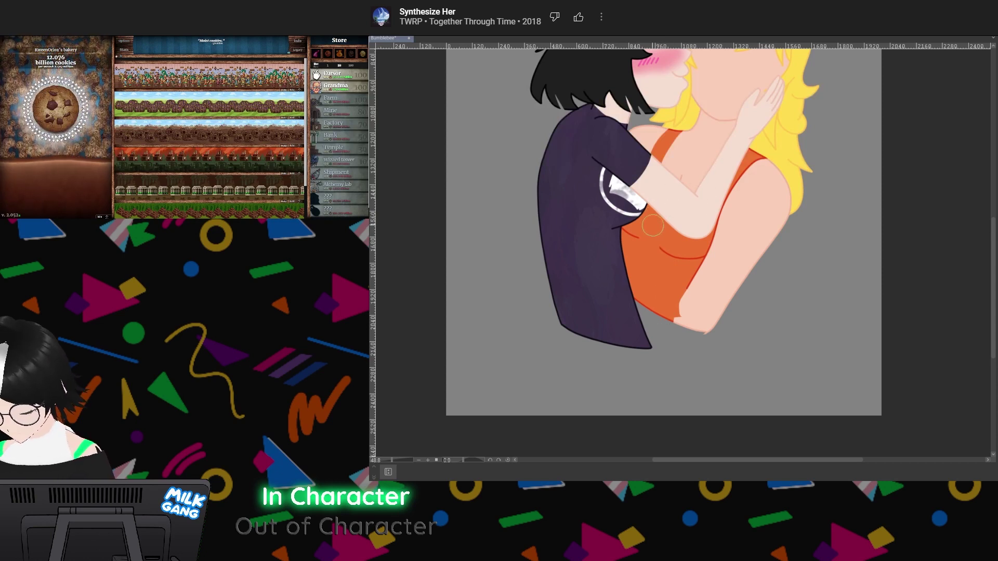
pyautogui.moveTo(652, 247); pyautogui.dragTo(661, 212)
pyautogui.hotkey('ctrl', 'z')
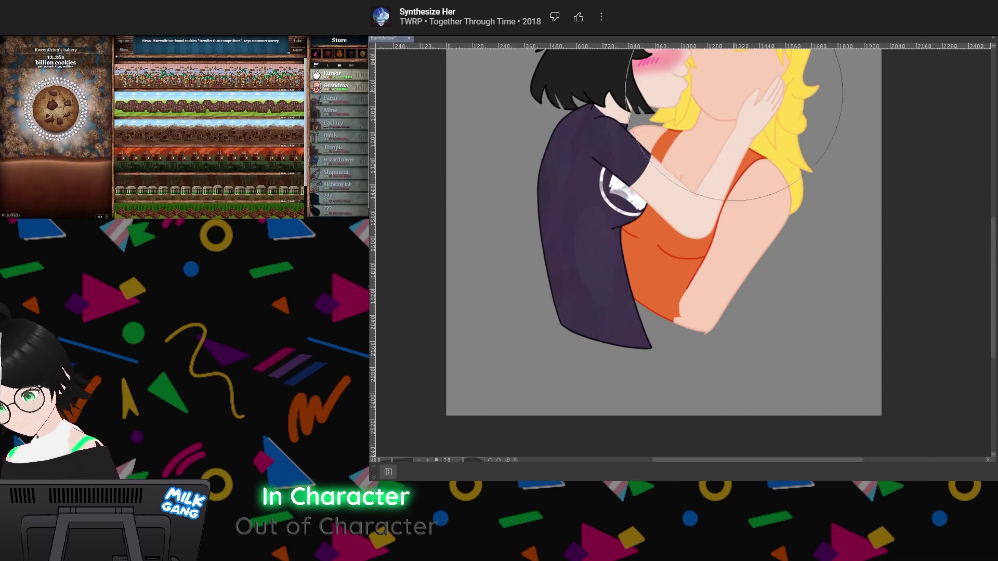
# Paint large mottled strokes of orange, red and yellow-orange over the blonde character's top and confine them to the top's shape
pyautogui.moveTo(733, 135); pyautogui.dragTo(581, 390)
pyautogui.moveTo(723, 236)
pyautogui.mouseDown()
pyautogui.moveTo(705, 157)
pyautogui.moveTo(620, 325)
pyautogui.mouseUp()
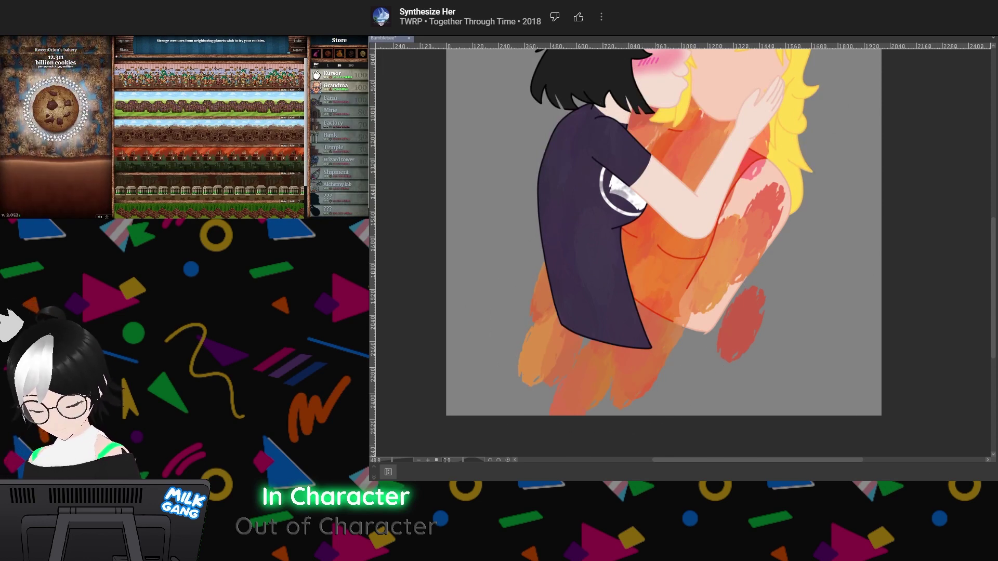
pyautogui.hotkey('ctrl', 'z')
pyautogui.hotkey('ctrl', 'z')
pyautogui.hotkey('ctrl', 'z')
pyautogui.hotkey('ctrl', 'z')
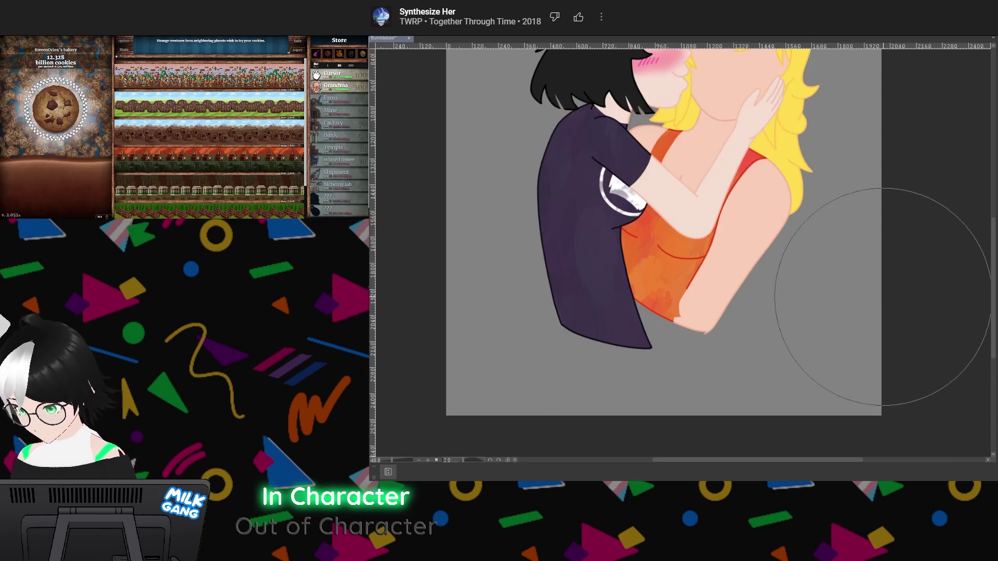
# Examine the textured orange top together with both figures, from the hair down to the hem
pyautogui.scroll(-4, 882, 295)
pyautogui.scroll(6, 836, 236)
pyautogui.scroll(-1, 838, 234)
pyautogui.scroll(2, 844, 227)
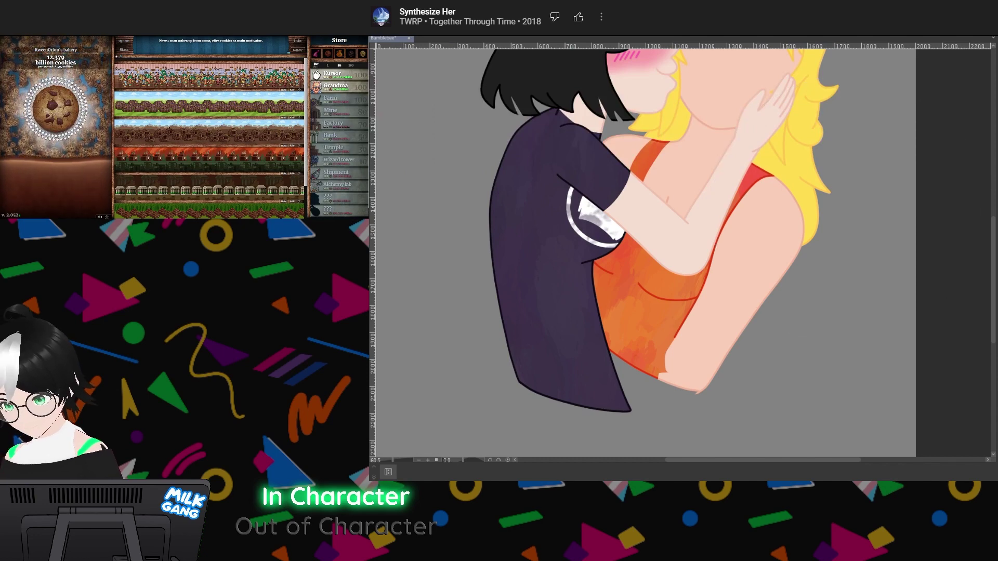
pyautogui.moveTo(684, 181); pyautogui.dragTo(680, 344)
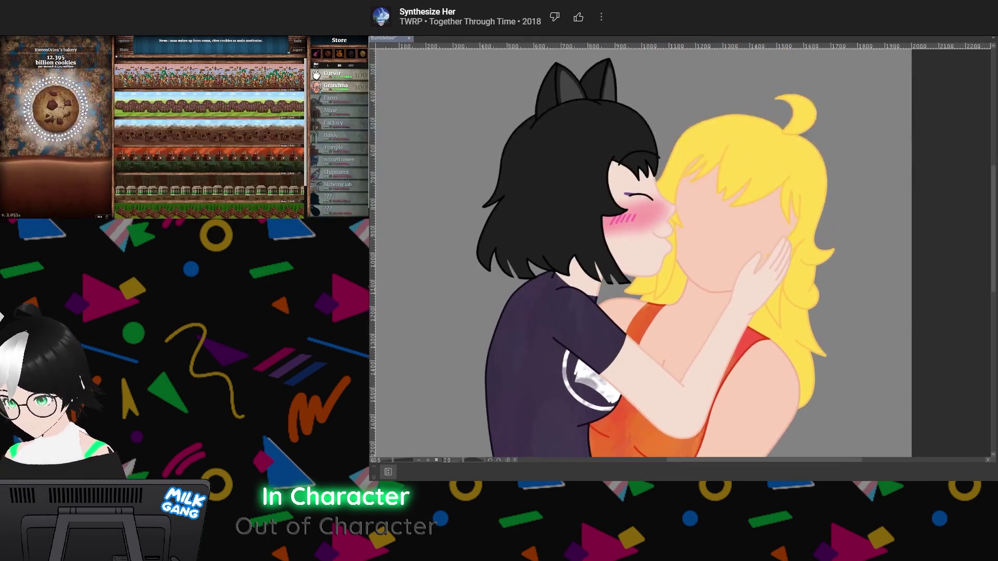
pyautogui.moveTo(680, 260); pyautogui.dragTo(711, 264)
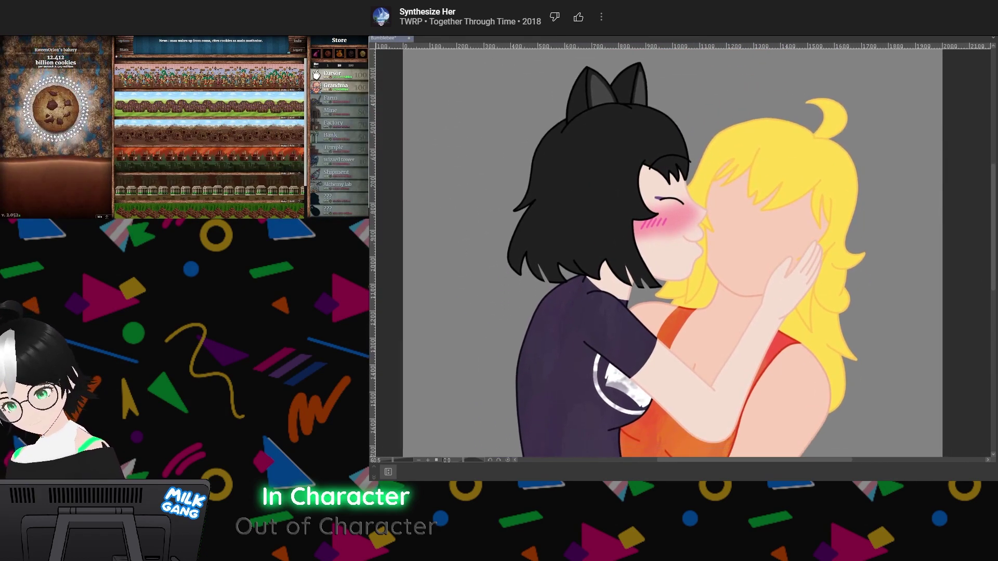
pyautogui.scroll(-5, 655, 250)
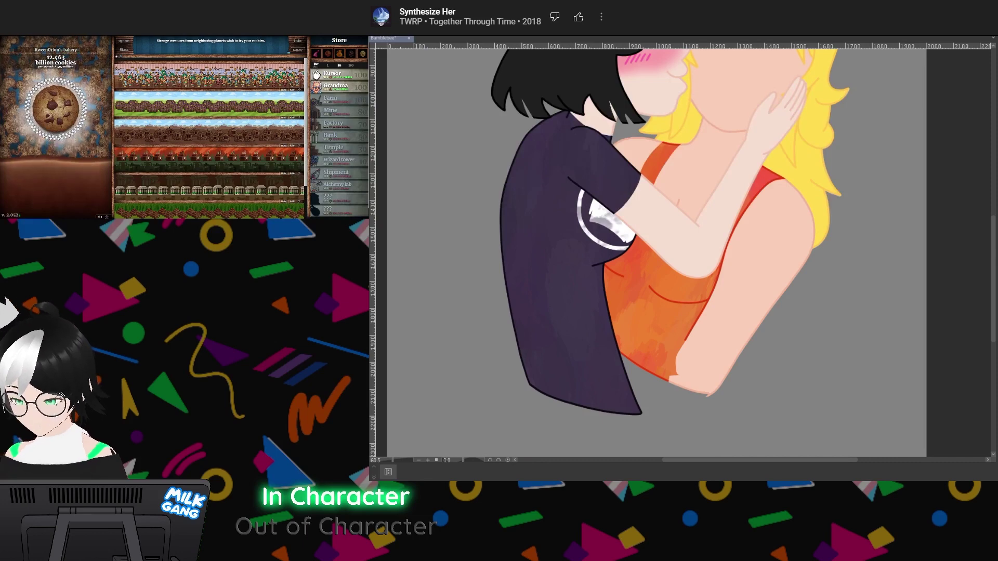
pyautogui.scroll(-1, 654, 250)
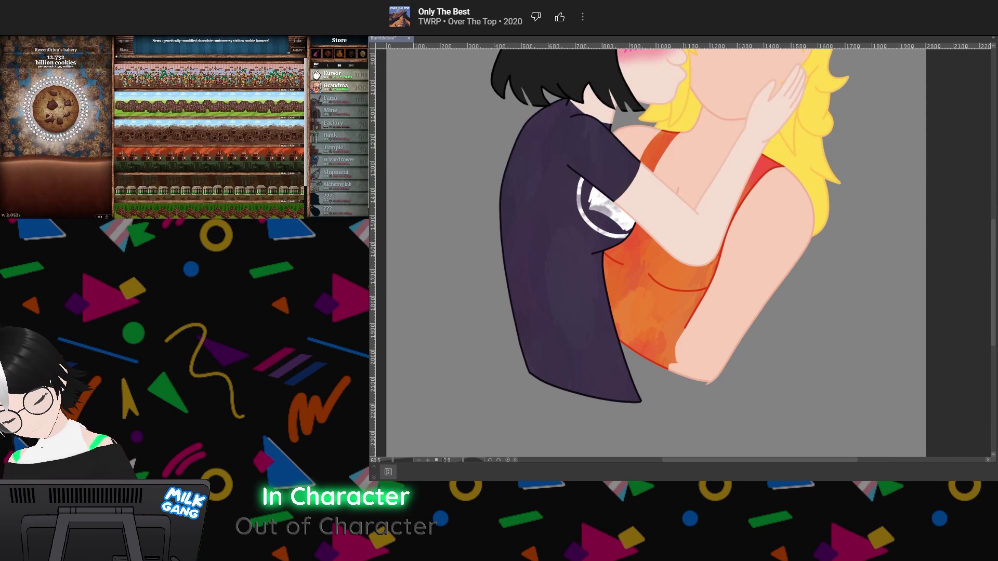
# Show the rough sketch over the blonde character's face and draw a yellow eyebrow line above the open eye
pyautogui.scroll(5, 655, 249)
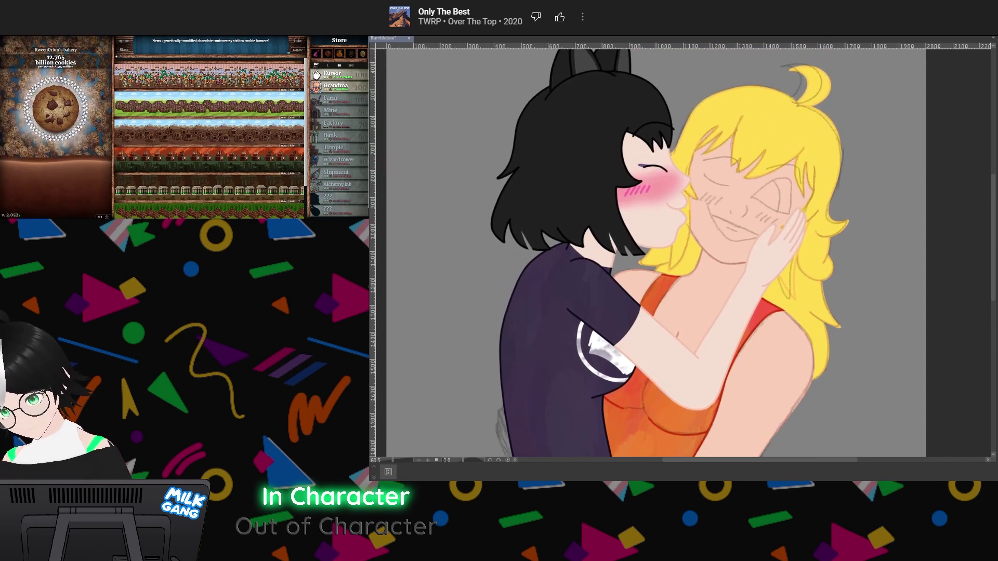
pyautogui.scroll(4, 810, 127)
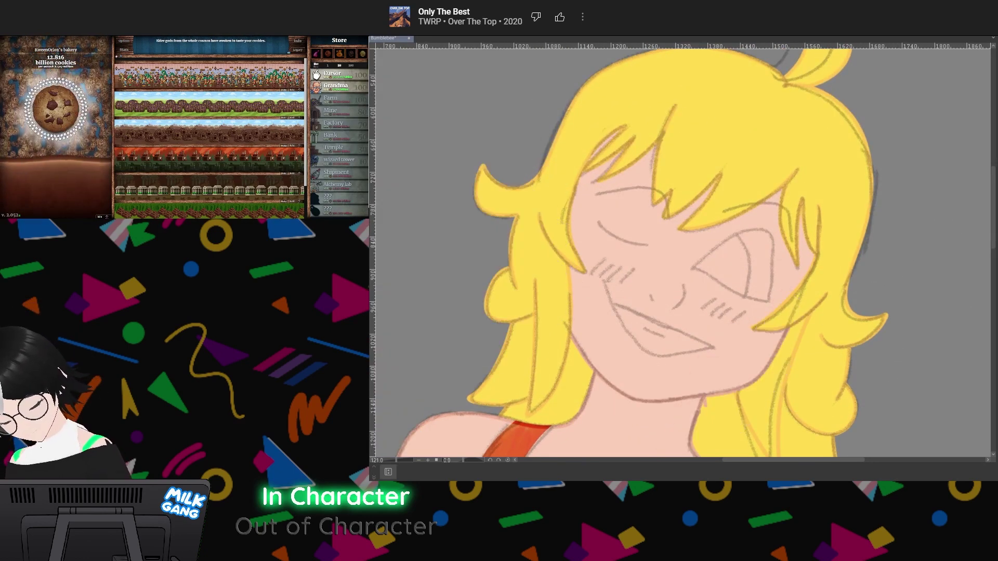
pyautogui.hotkey('ctrl', 'z')
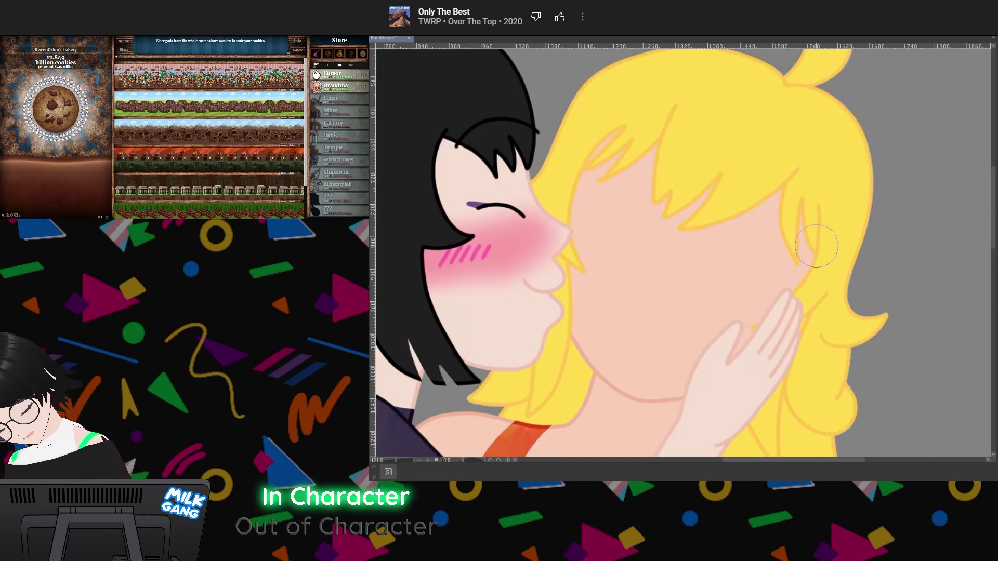
pyautogui.hotkey('ctrl', 'y')
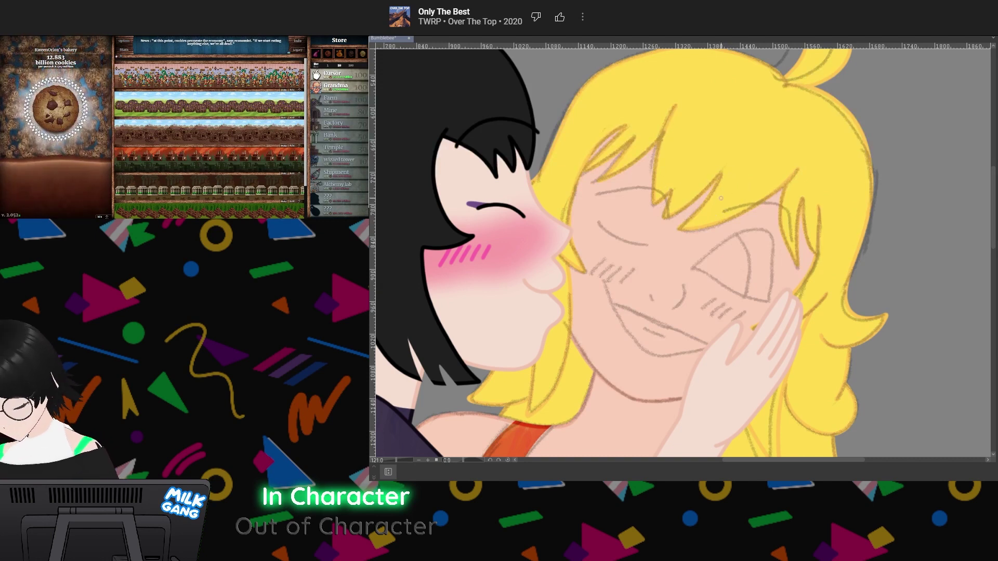
pyautogui.moveTo(724, 211)
pyautogui.mouseDown()
pyautogui.moveTo(791, 208)
pyautogui.moveTo(793, 235)
pyautogui.mouseUp()
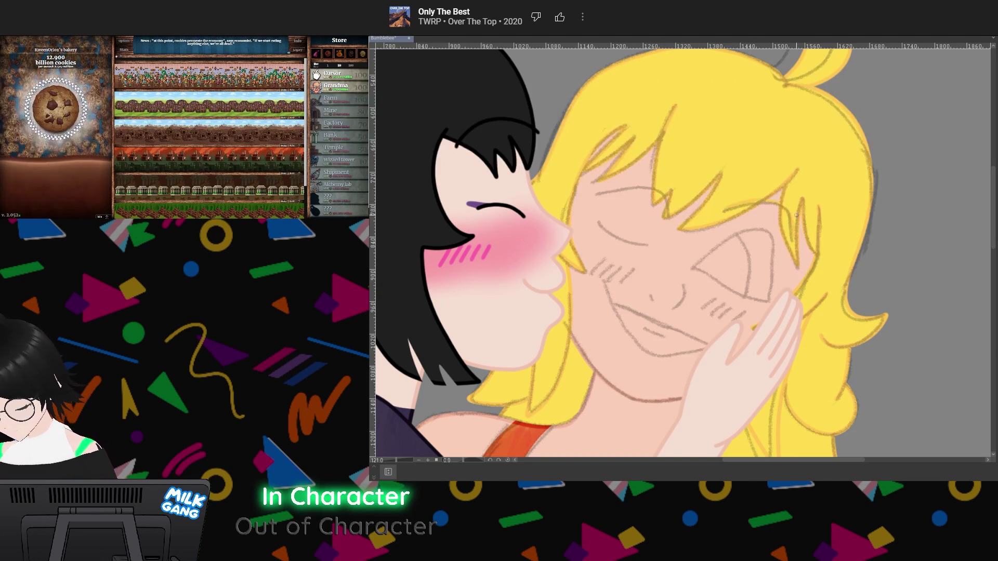
# Draw the yellow eyebrow above the blonde character's closed eye along the sketch, redoing the first attempt
pyautogui.moveTo(609, 168)
pyautogui.mouseDown()
pyautogui.moveTo(671, 171)
pyautogui.moveTo(680, 205)
pyautogui.mouseUp()
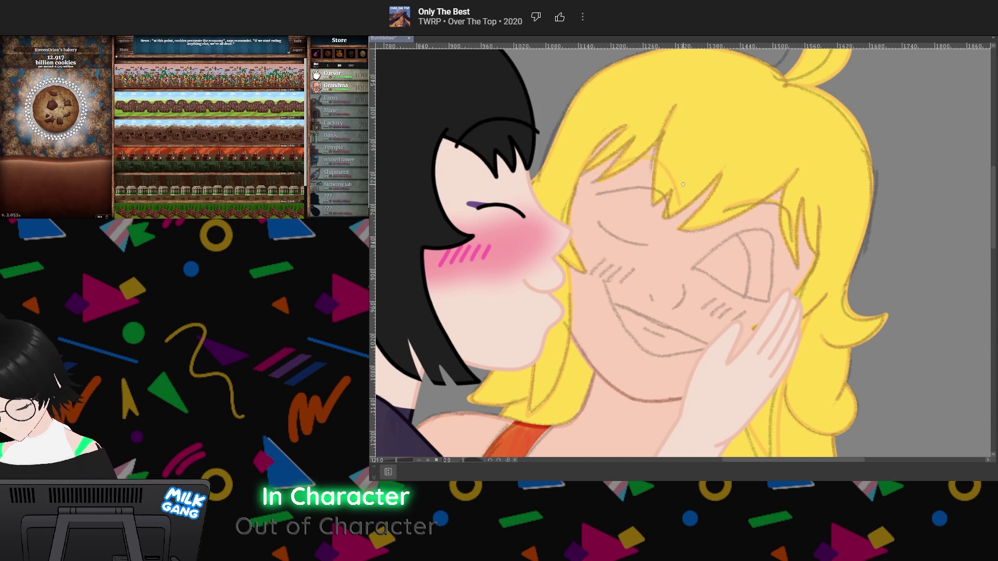
pyautogui.hotkey('ctrl', 'z')
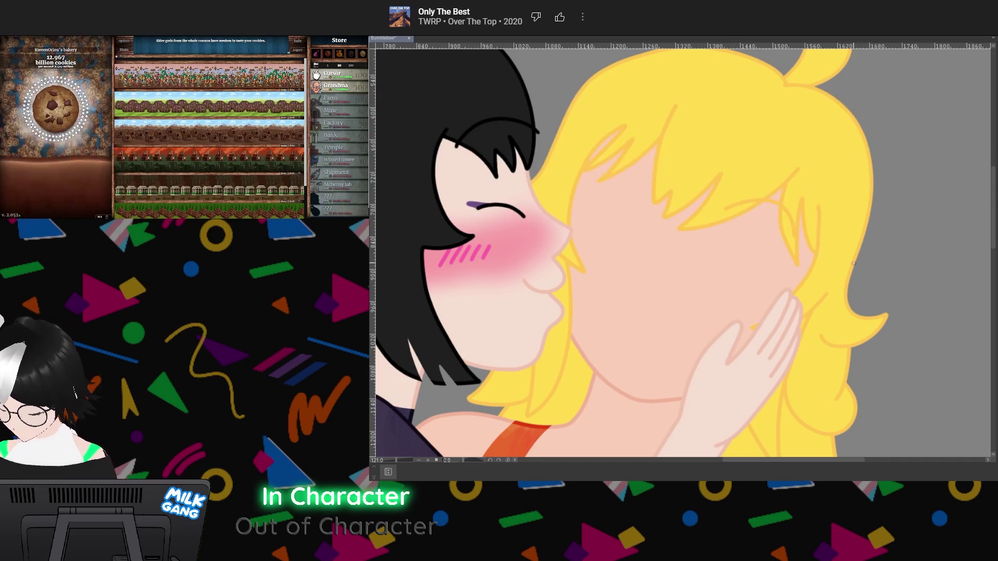
pyautogui.hotkey('ctrl', 'y')
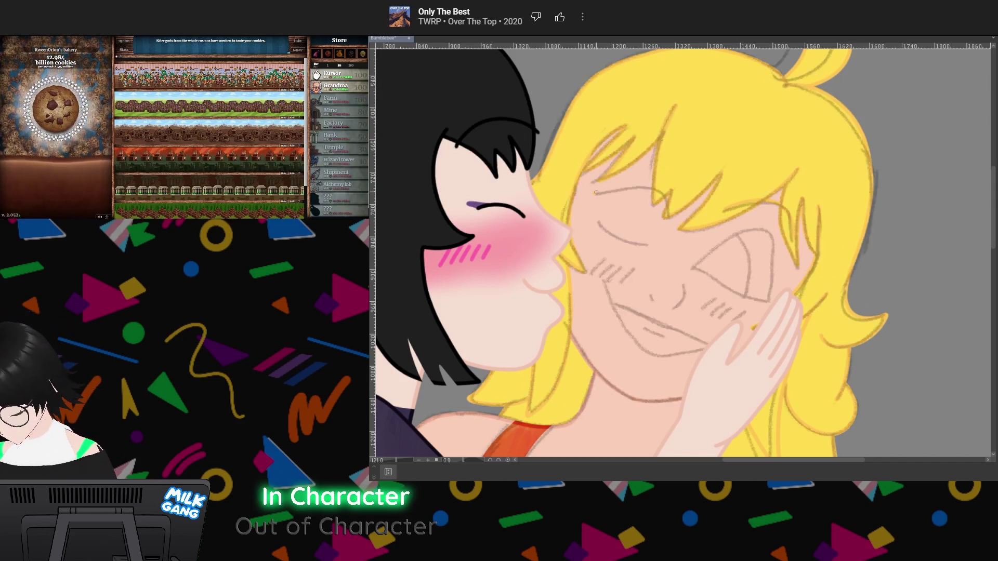
pyautogui.moveTo(594, 194)
pyautogui.mouseDown()
pyautogui.moveTo(641, 178)
pyautogui.moveTo(671, 203)
pyautogui.mouseUp()
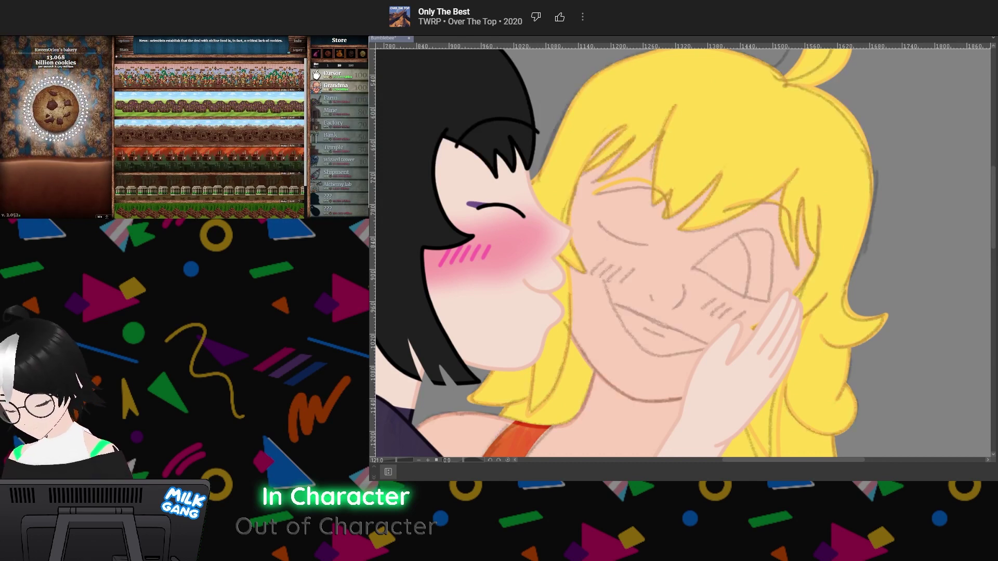
pyautogui.scroll(-4, 759, 167)
pyautogui.scroll(4, 726, 245)
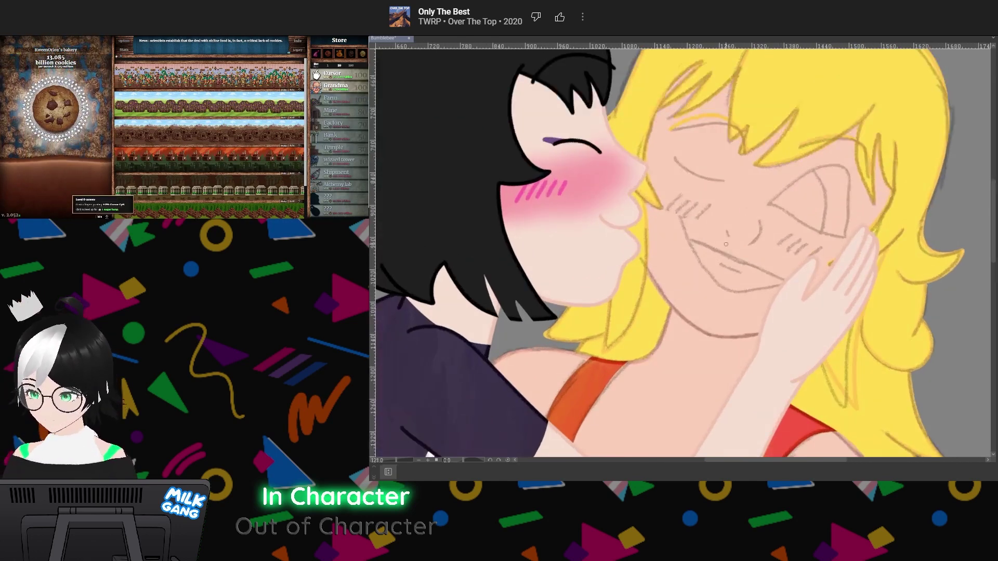
# Trace the blonde character's mouth outline and nose over the sketch in pink skin-tone lines, redrawing the smile's corner line once
pyautogui.scroll(2, 726, 244)
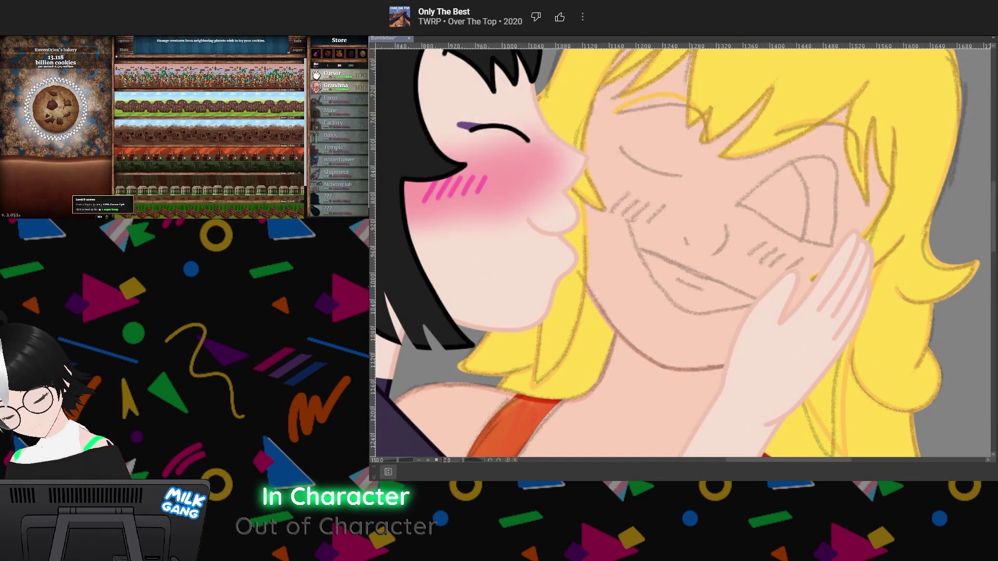
pyautogui.press('Delete')
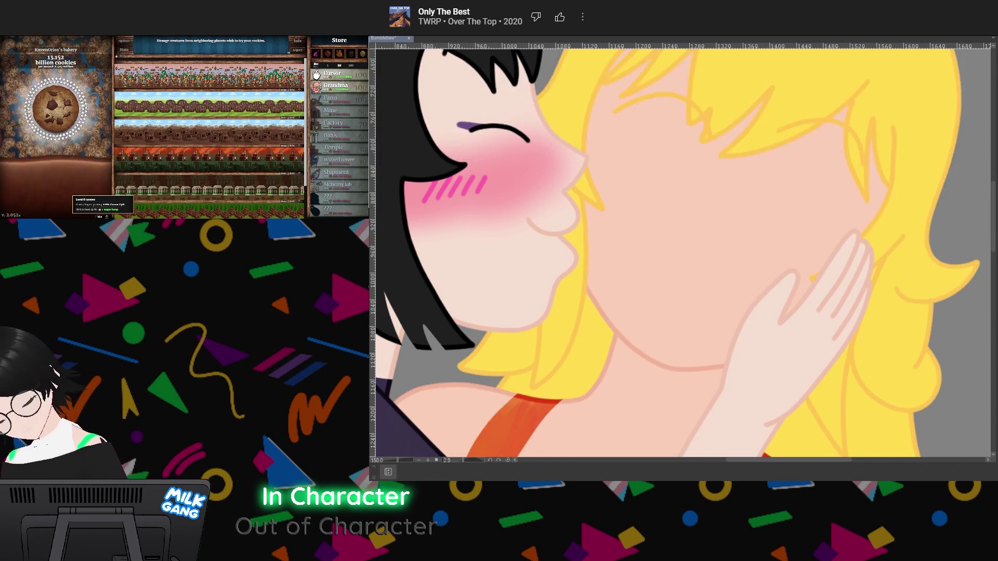
pyautogui.hotkey('ctrl', 'z')
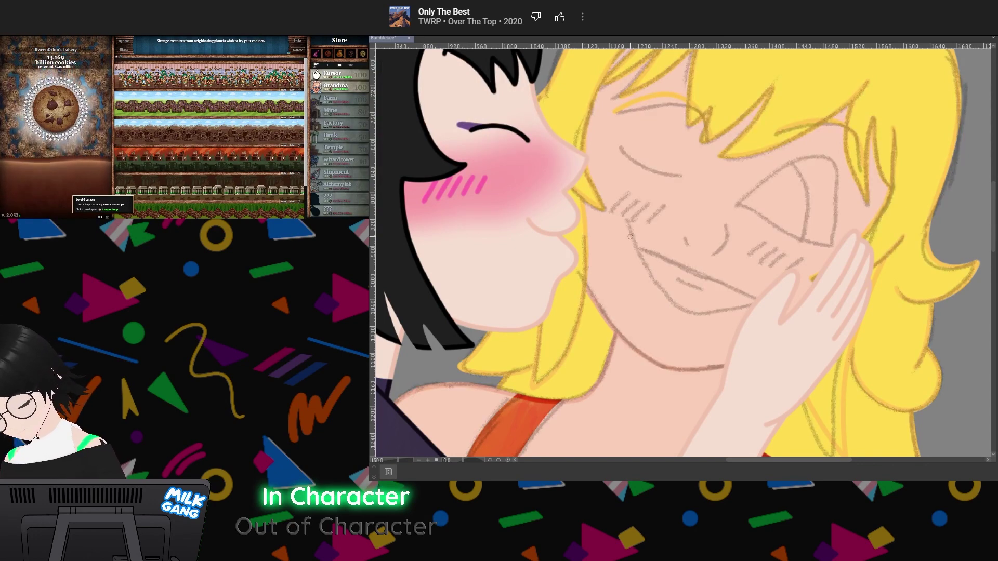
pyautogui.moveTo(627, 220)
pyautogui.mouseDown()
pyautogui.moveTo(671, 301)
pyautogui.moveTo(722, 312)
pyautogui.moveTo(763, 299)
pyautogui.moveTo(638, 248)
pyautogui.mouseUp()
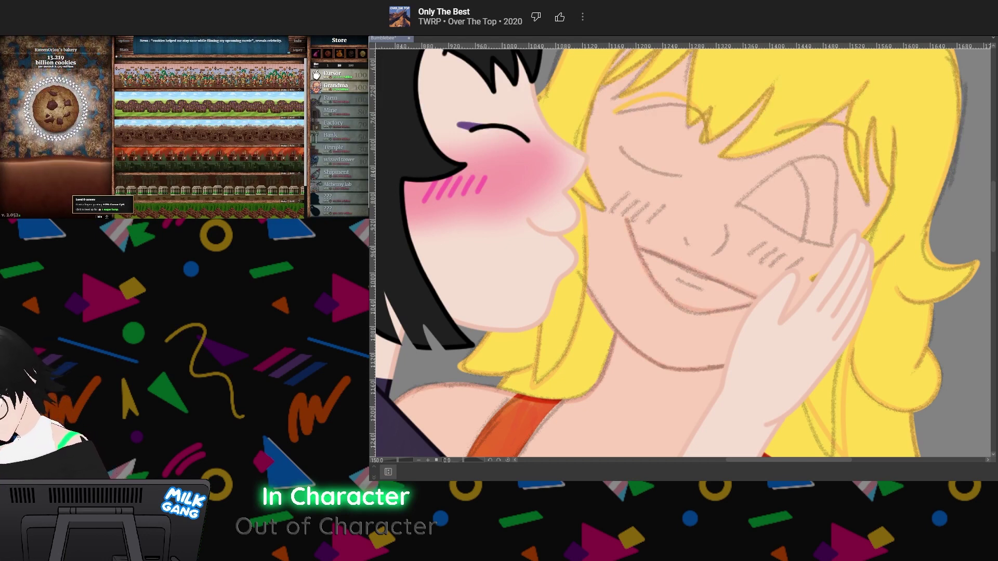
pyautogui.hotkey('ctrl', 'z')
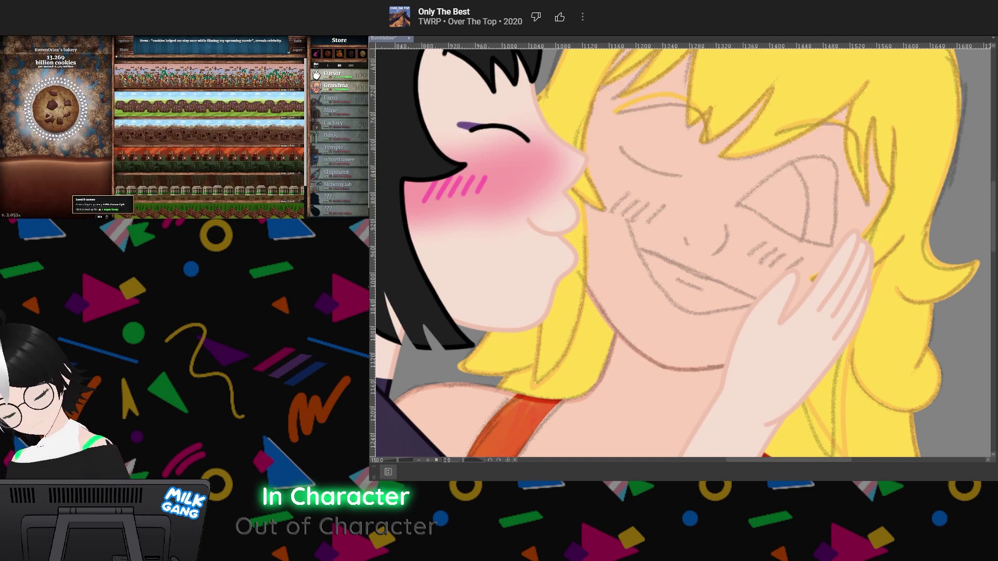
pyautogui.moveTo(627, 219)
pyautogui.mouseDown()
pyautogui.moveTo(669, 303)
pyautogui.moveTo(721, 313)
pyautogui.moveTo(761, 304)
pyautogui.moveTo(633, 245)
pyautogui.mouseUp()
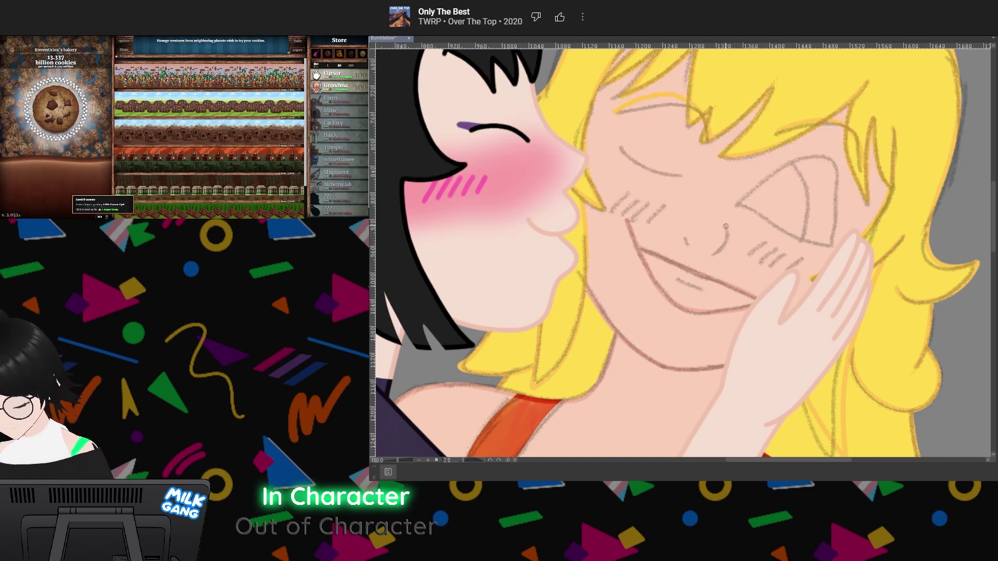
pyautogui.moveTo(726, 225)
pyautogui.mouseDown()
pyautogui.moveTo(714, 254)
pyautogui.moveTo(719, 234)
pyautogui.moveTo(688, 245)
pyautogui.mouseUp()
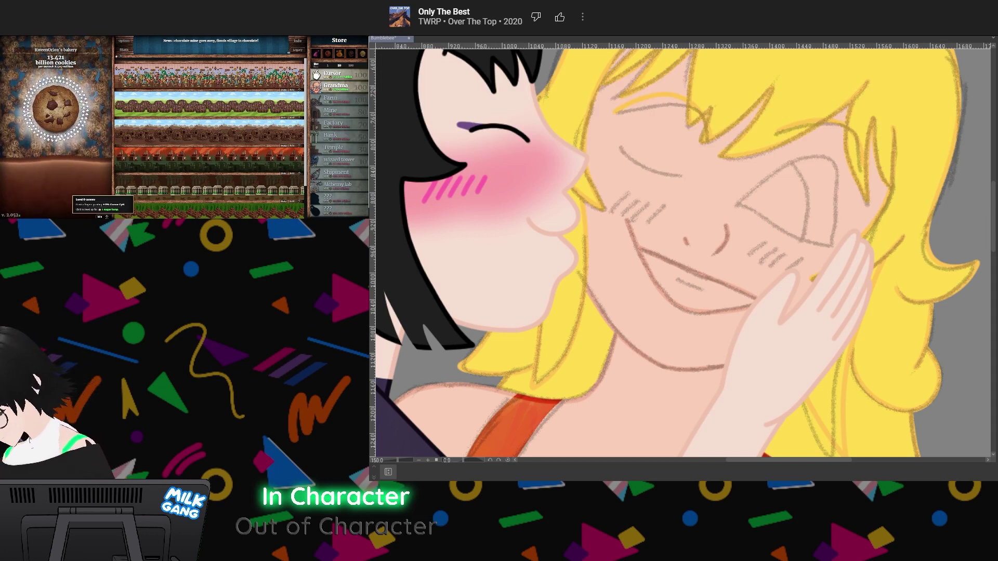
# Draw the blonde character's closed eye as a black curve and the open eye's upper outline as a black arch along the sketch
pyautogui.moveTo(619, 147); pyautogui.dragTo(674, 173)
pyautogui.scroll(3, 674, 173)
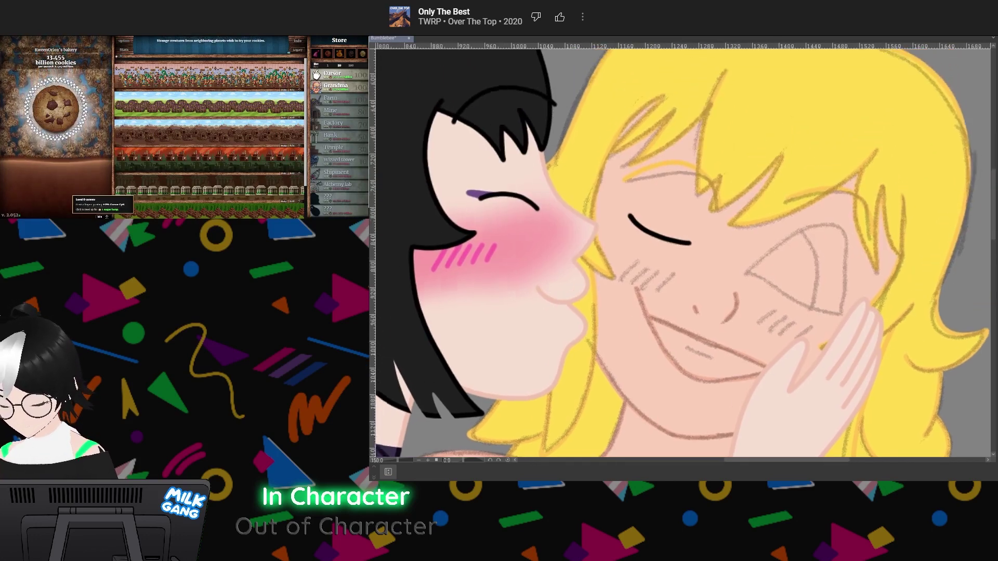
pyautogui.moveTo(681, 253); pyautogui.dragTo(671, 243)
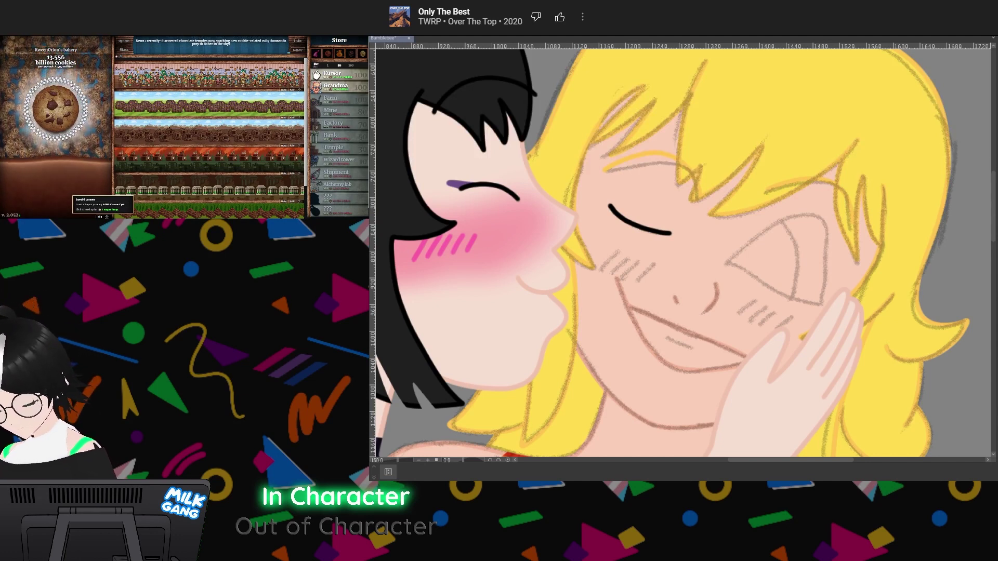
pyautogui.moveTo(727, 263)
pyautogui.mouseDown()
pyautogui.moveTo(795, 211)
pyautogui.moveTo(819, 215)
pyautogui.moveTo(825, 295)
pyautogui.mouseUp()
pyautogui.hotkey('ctrl', 'z')
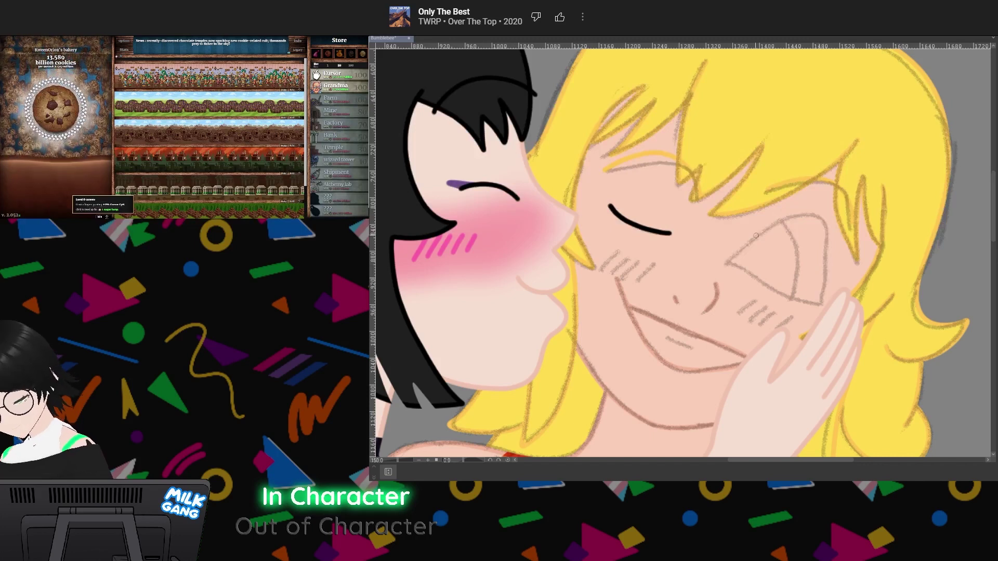
pyautogui.moveTo(727, 263)
pyautogui.mouseDown()
pyautogui.moveTo(763, 222)
pyautogui.moveTo(813, 211)
pyautogui.moveTo(830, 240)
pyautogui.moveTo(821, 303)
pyautogui.mouseUp()
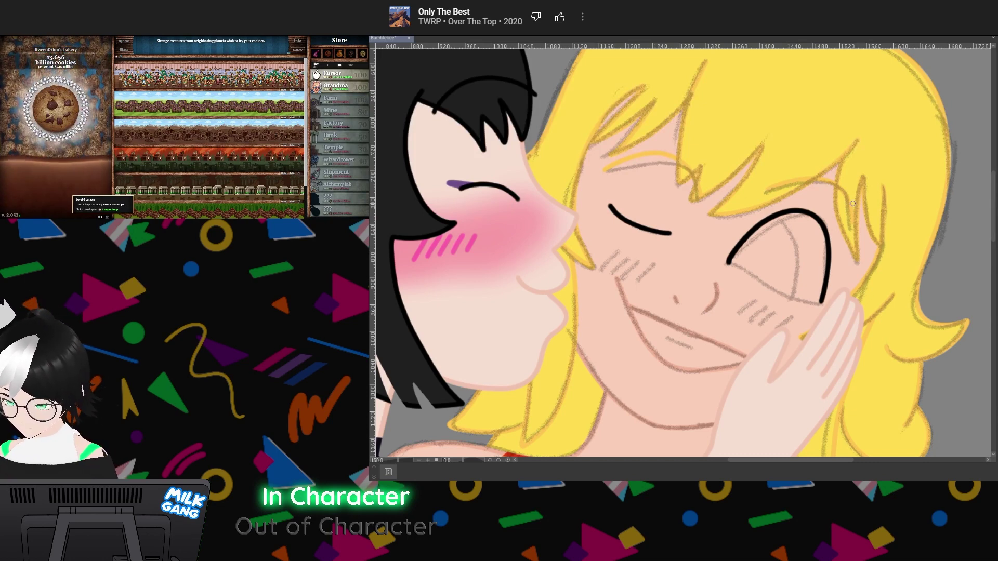
# Erase the closed eye's black line and redraw it as a slightly longer smooth curve
pyautogui.moveTo(631, 216); pyautogui.dragTo(651, 215)
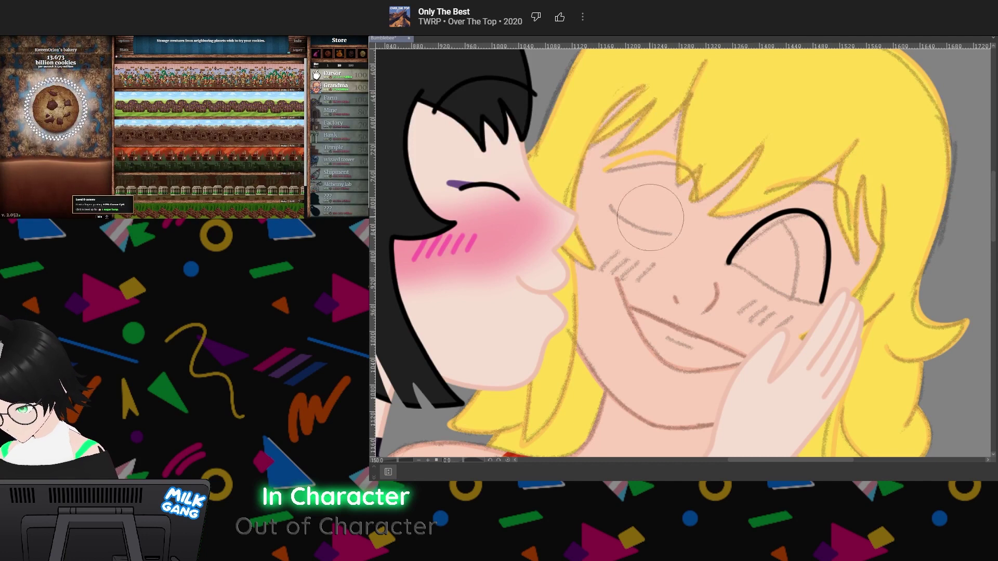
pyautogui.press('p')
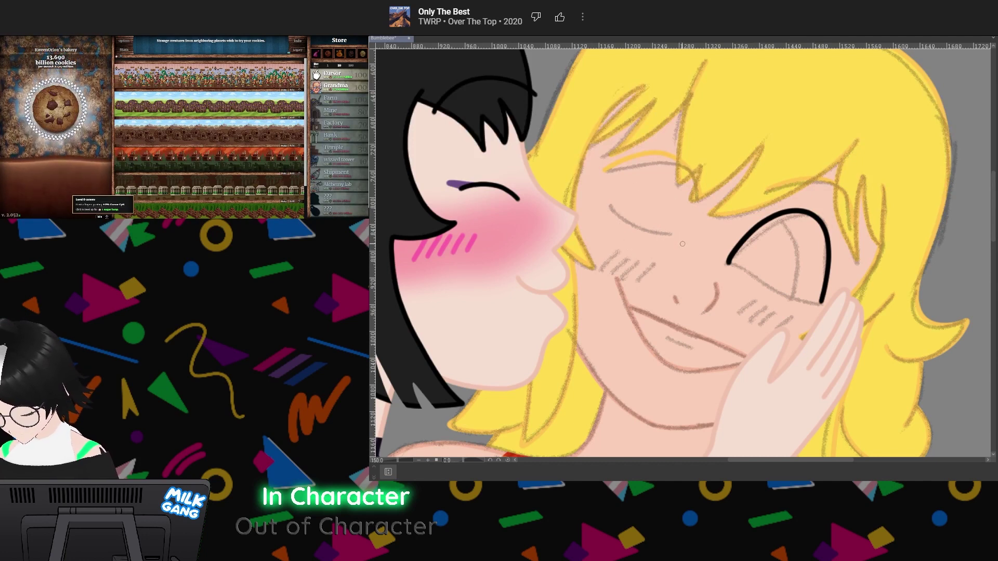
pyautogui.moveTo(683, 243); pyautogui.dragTo(614, 213)
pyautogui.hotkey('ctrl', 'z')
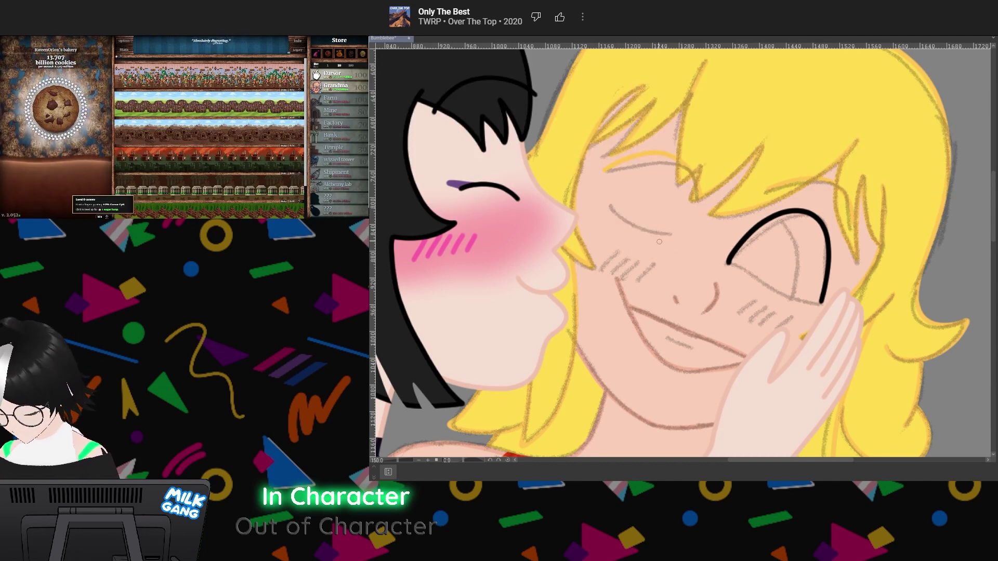
pyautogui.moveTo(683, 243); pyautogui.dragTo(615, 208)
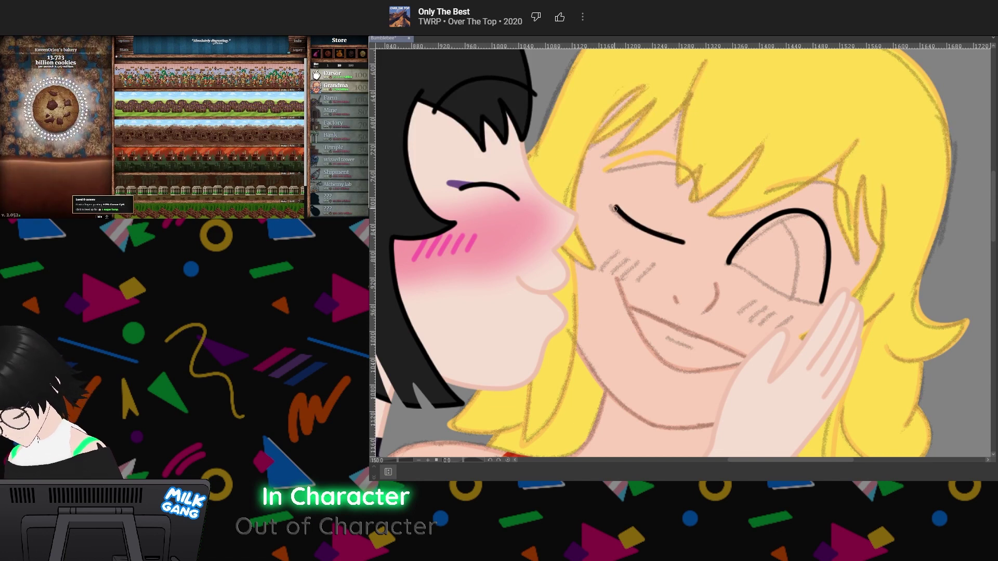
pyautogui.hotkey('ctrl', 'z')
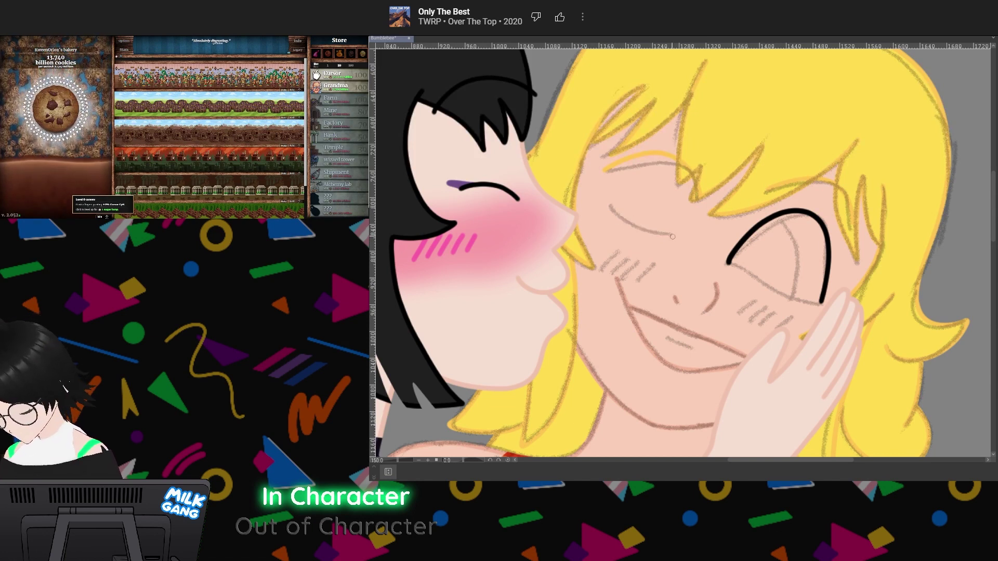
pyautogui.moveTo(682, 240); pyautogui.dragTo(608, 207)
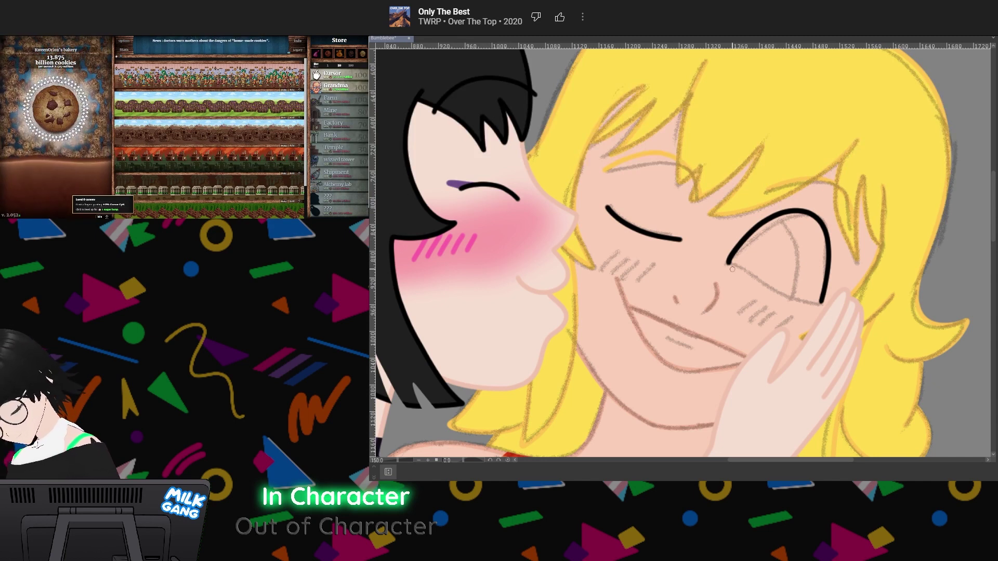
# Hide the sketch and draw a white line along the open eye's lower edge and the inside of its black outline
pyautogui.moveTo(730, 263); pyautogui.dragTo(822, 302)
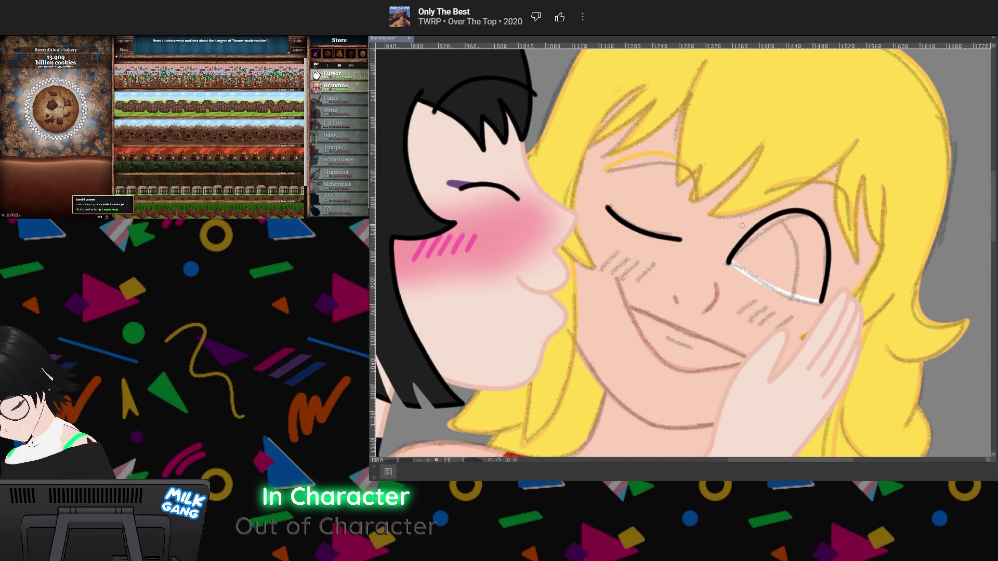
pyautogui.hotkey('ctrl', 'z')
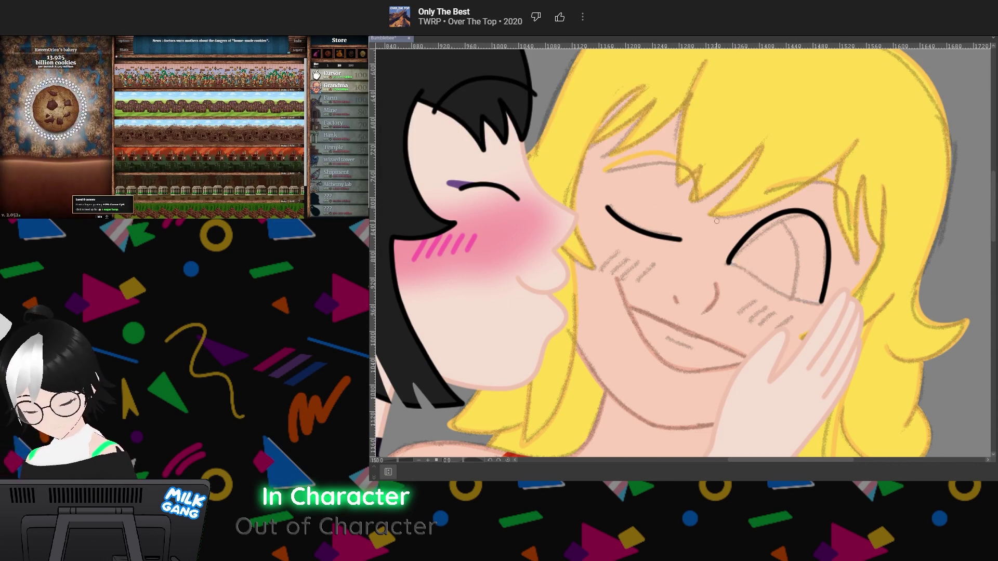
pyautogui.press('Delete')
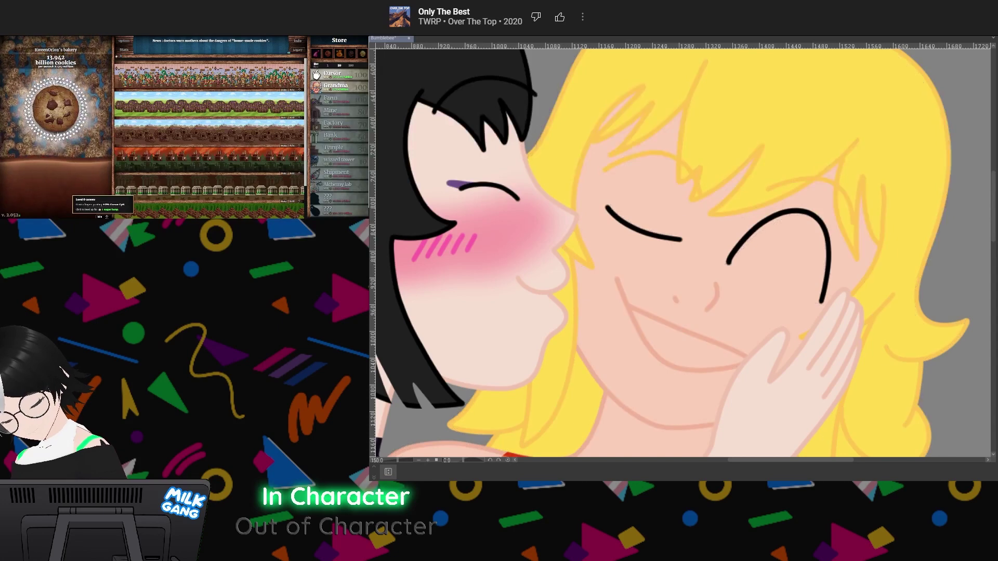
pyautogui.hotkey('shift', '6')
pyautogui.hotkey('shift', '6')
pyautogui.hotkey('shift', '6')
pyautogui.hotkey('shift', '6')
pyautogui.hotkey('shift', '6')
pyautogui.hotkey('shift', '6')
pyautogui.hotkey('shift', '6')
pyautogui.hotkey('shift', '6')
pyautogui.hotkey('shift', '6')
pyautogui.hotkey('shift', '6')
pyautogui.hotkey('shift', '6')
pyautogui.hotkey('shift', '6')
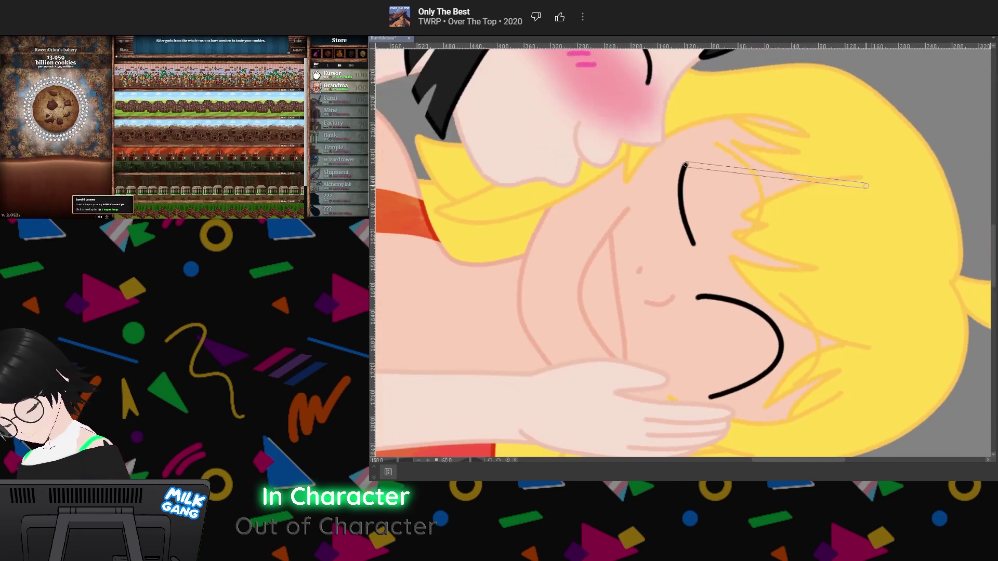
pyautogui.scroll(2, 796, 355)
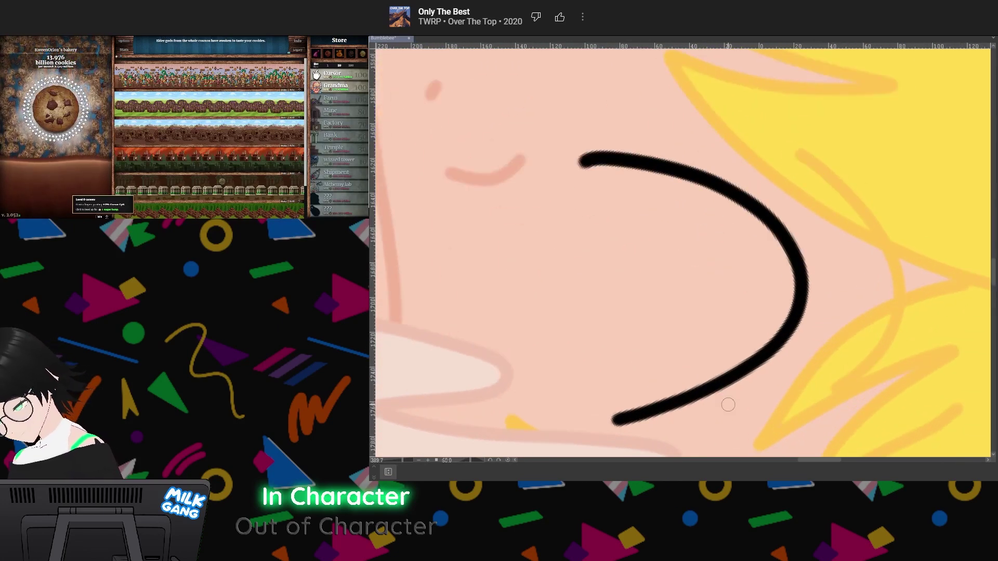
pyautogui.moveTo(586, 165); pyautogui.dragTo(618, 420)
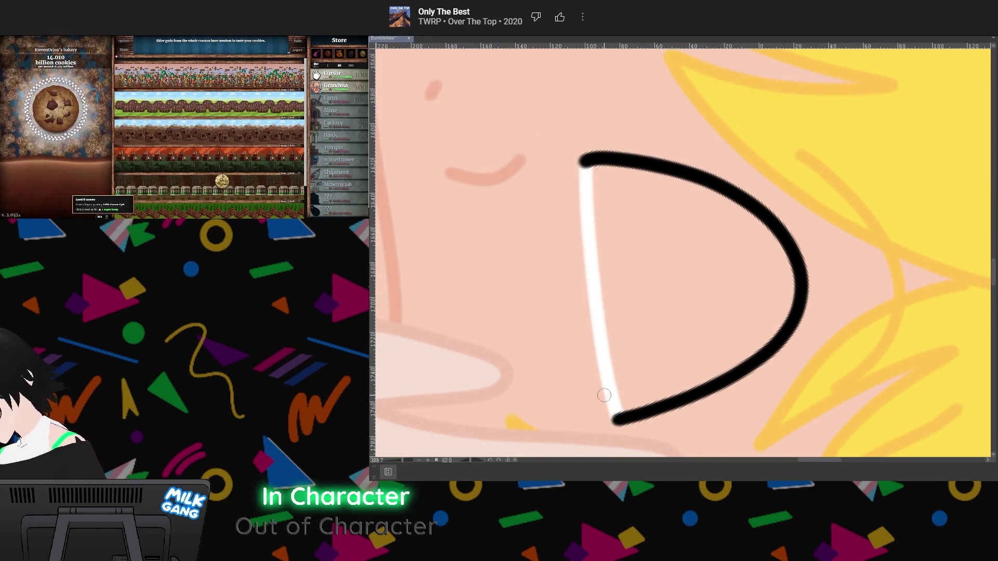
pyautogui.press('e')
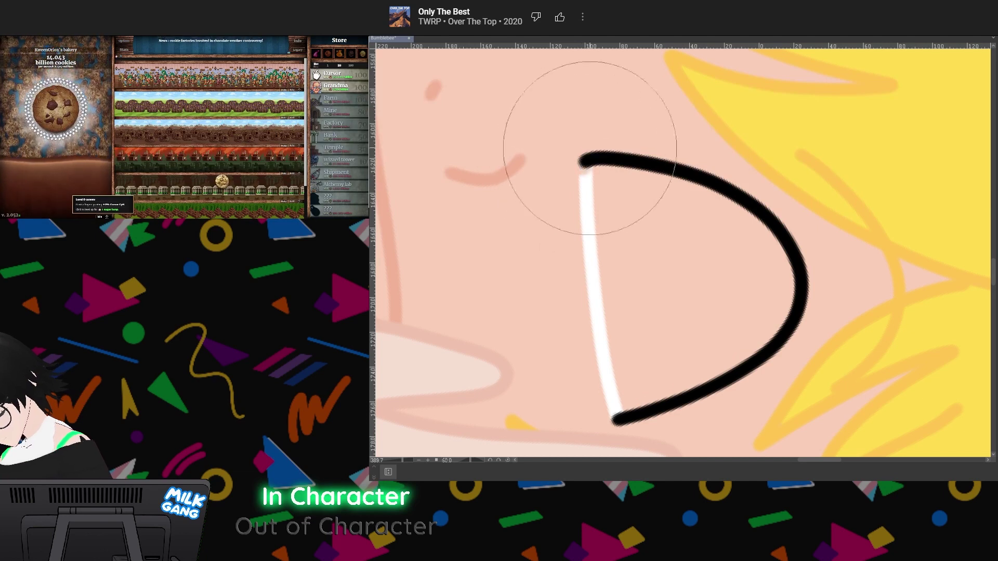
pyautogui.hotkey('ctrl', 'z')
pyautogui.press('p')
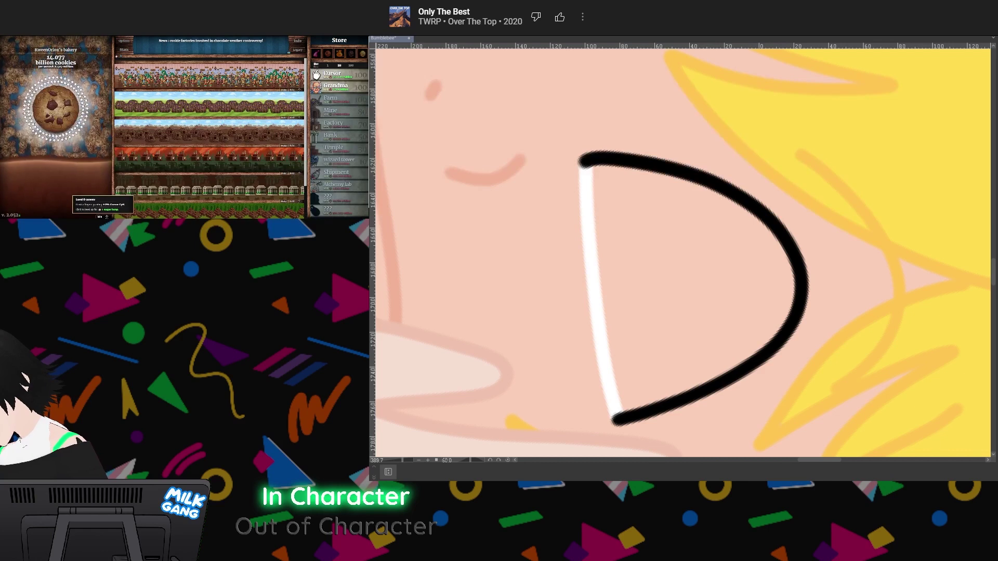
pyautogui.moveTo(589, 166)
pyautogui.mouseDown()
pyautogui.moveTo(645, 168)
pyautogui.moveTo(704, 187)
pyautogui.moveTo(749, 214)
pyautogui.moveTo(792, 279)
pyautogui.moveTo(780, 330)
pyautogui.moveTo(748, 356)
pyautogui.moveTo(676, 395)
pyautogui.moveTo(615, 408)
pyautogui.mouseUp()
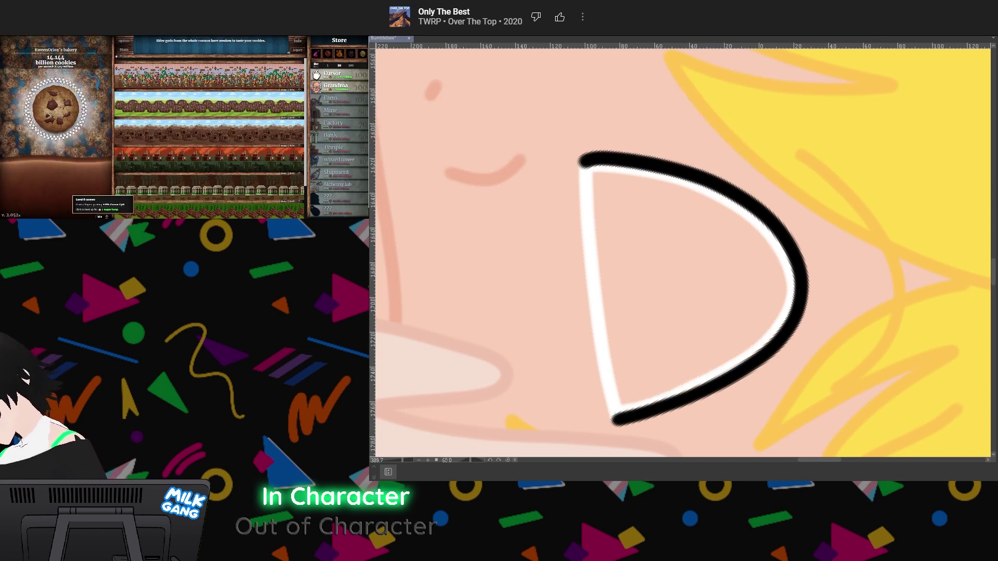
# Select the area inside the open eye's white outline, expand the selection, fill it with white, and deselect
pyautogui.click(718, 270)
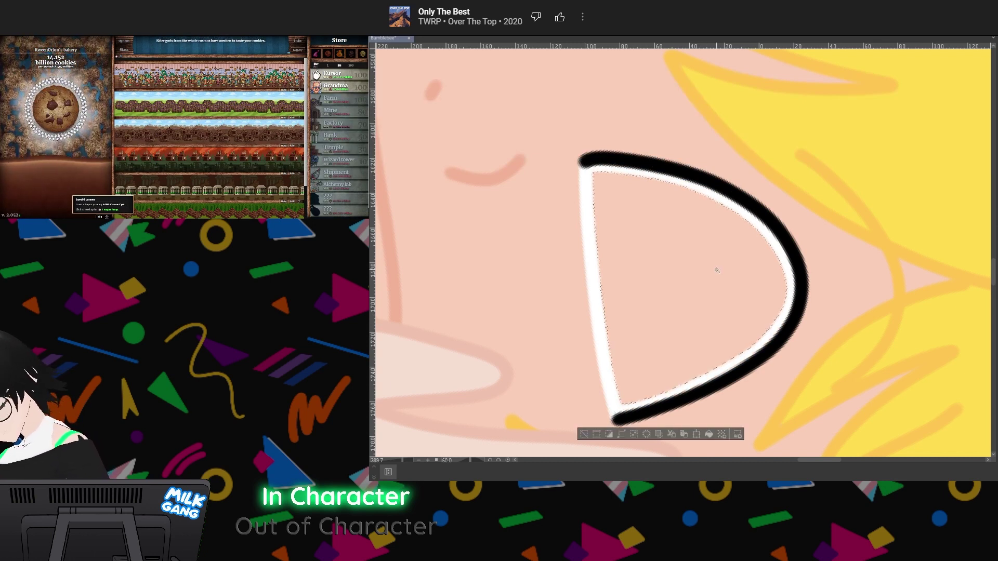
pyautogui.click(622, 434)
pyautogui.click(648, 232)
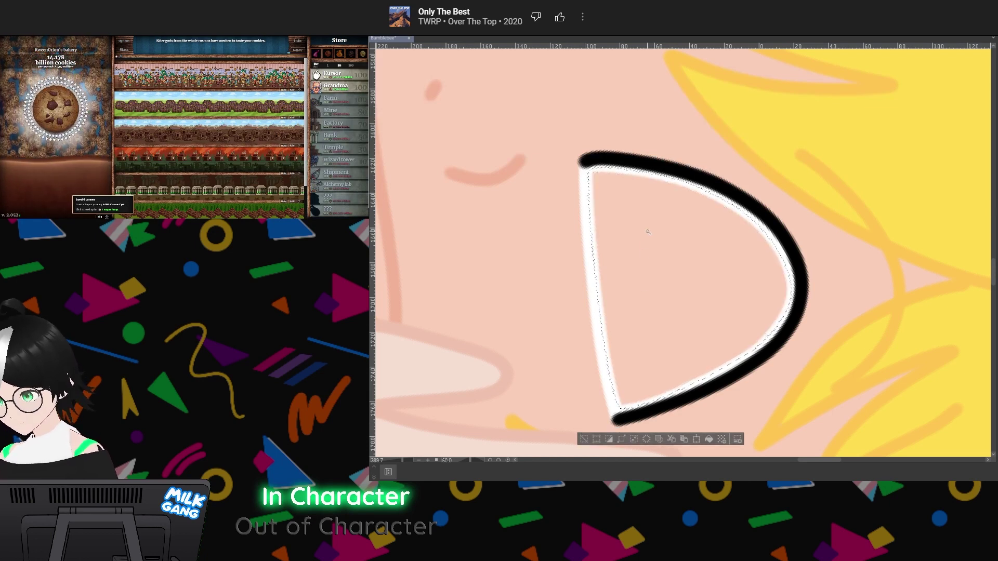
pyautogui.hotkey('alt', 'Delete')
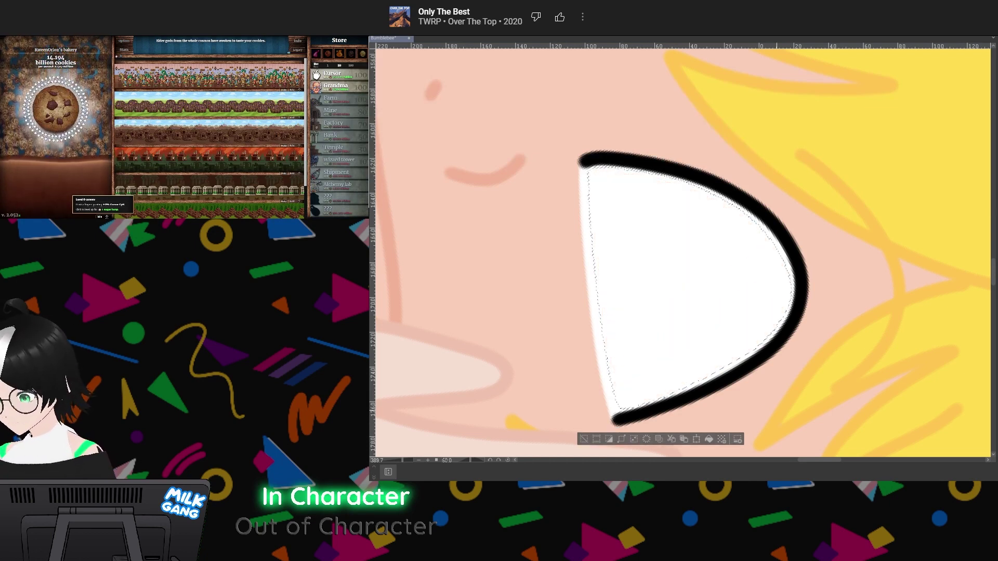
pyautogui.hotkey('ctrl', 'd')
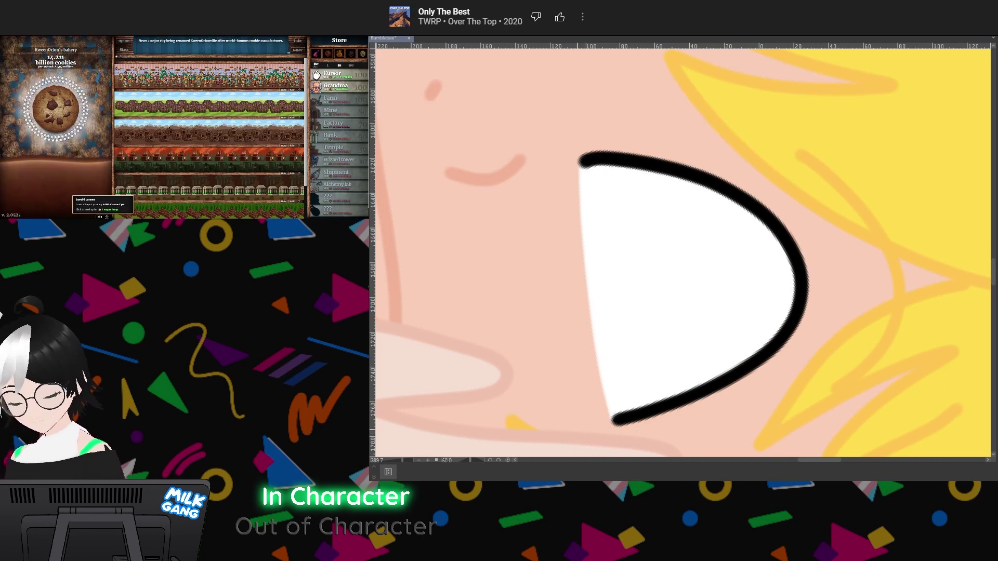
# Select the area inside the blonde character's open mouth, expand the selection, fill it with white, and deselect
pyautogui.scroll(-5, 683, 253)
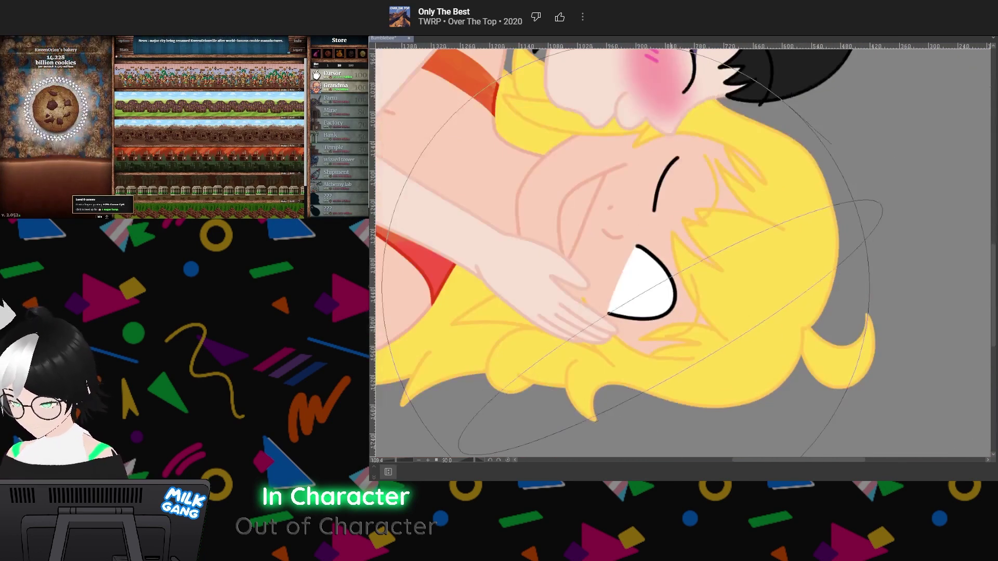
pyautogui.scroll(-5, 671, 307)
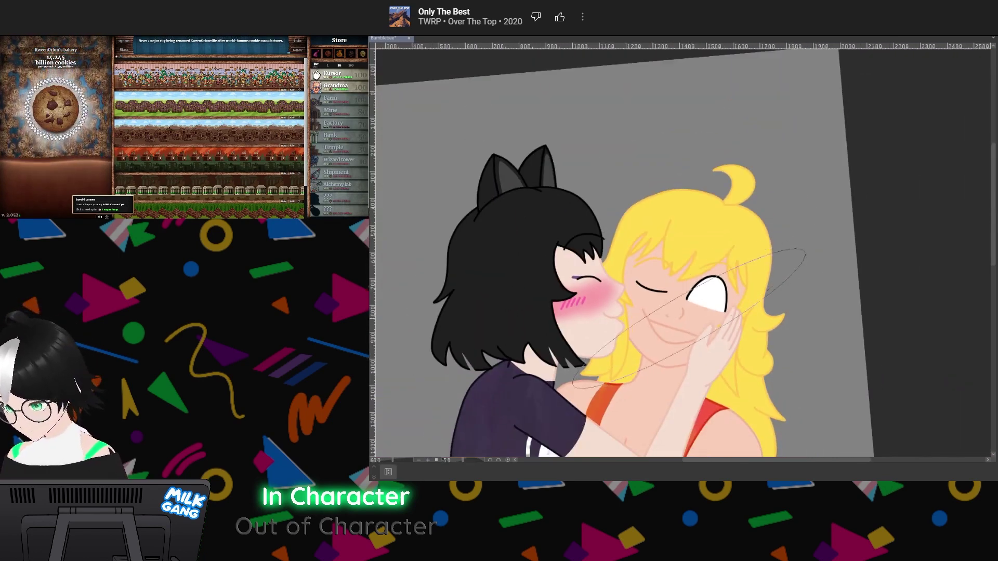
pyautogui.scroll(7, 670, 328)
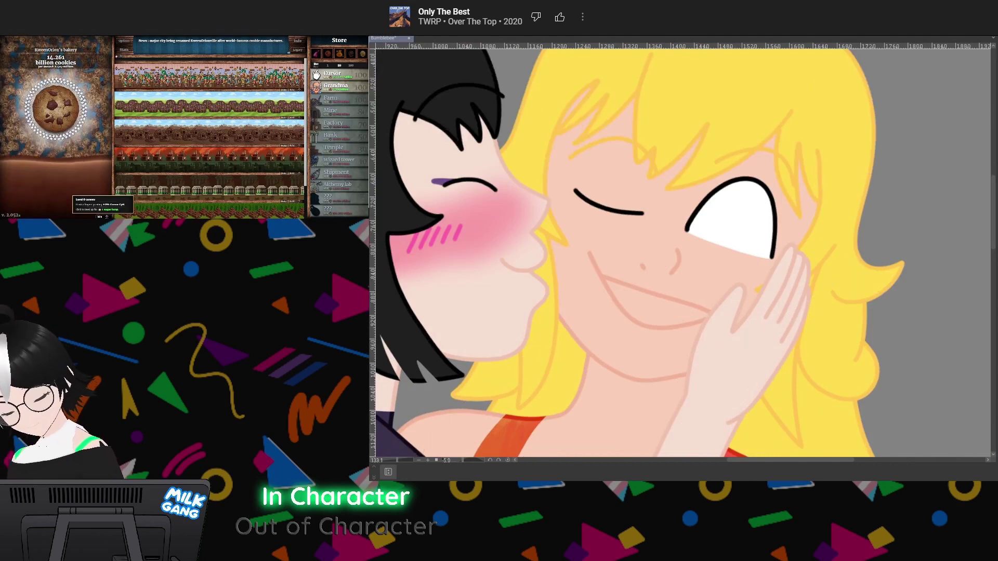
pyautogui.click(668, 311)
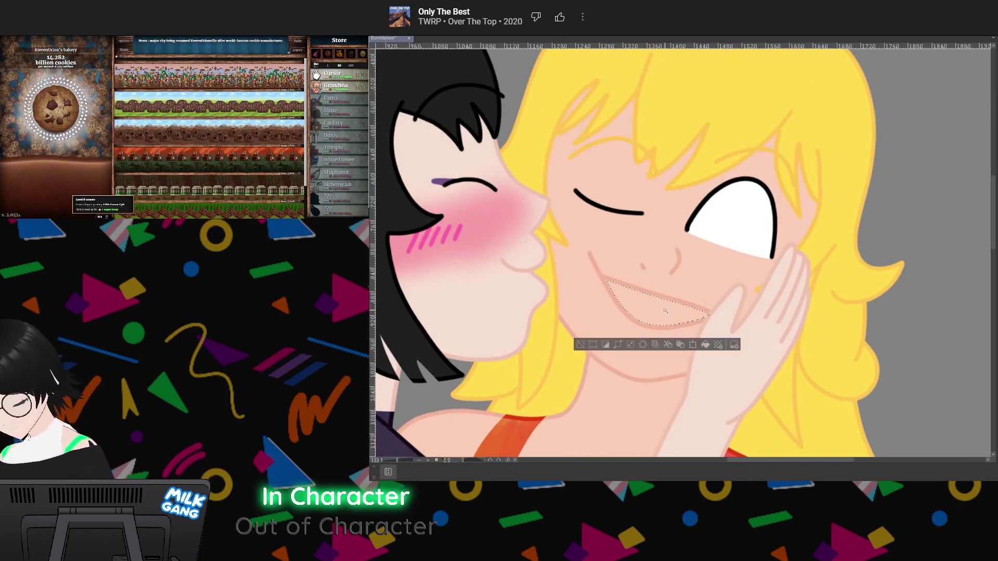
pyautogui.click(619, 342)
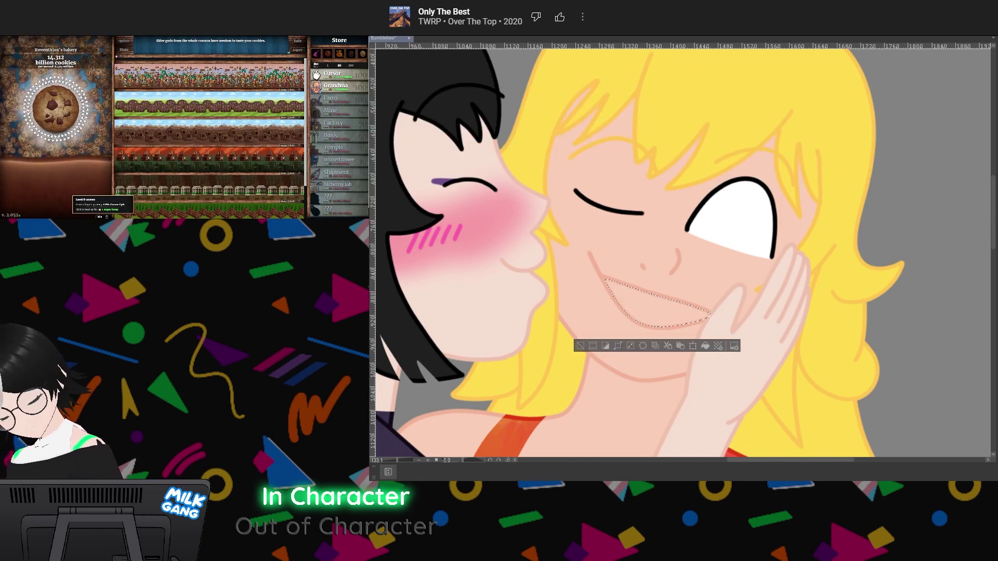
pyautogui.click(652, 304)
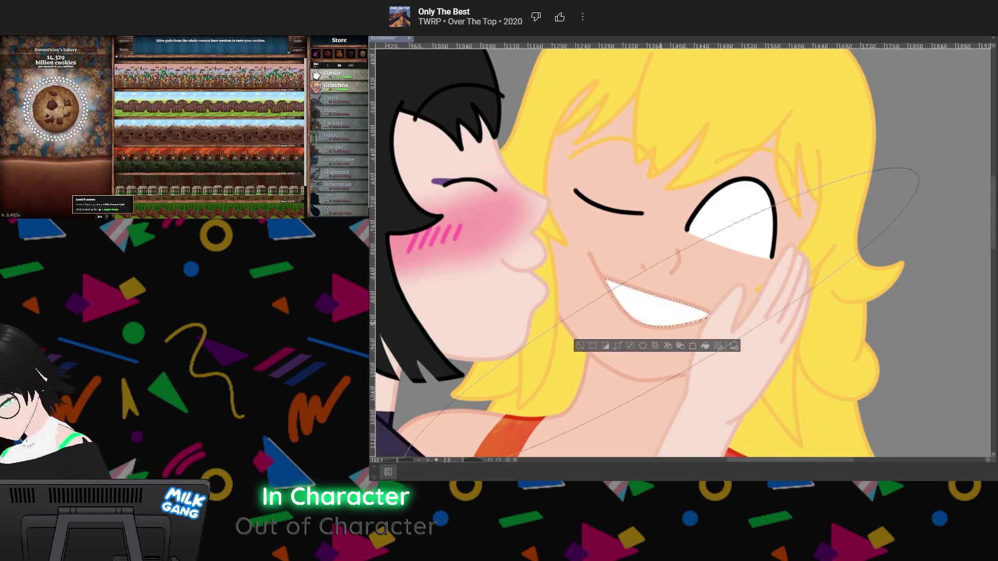
pyautogui.hotkey('ctrl', 'd')
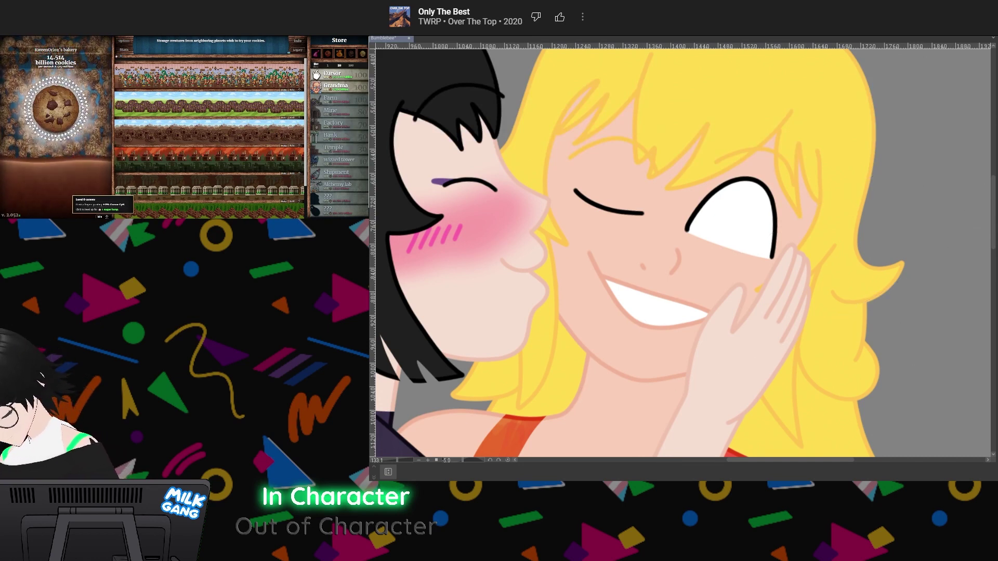
# Draw a short light grey line across the middle of the white teeth and show the sketch
pyautogui.moveTo(634, 300); pyautogui.dragTo(663, 308)
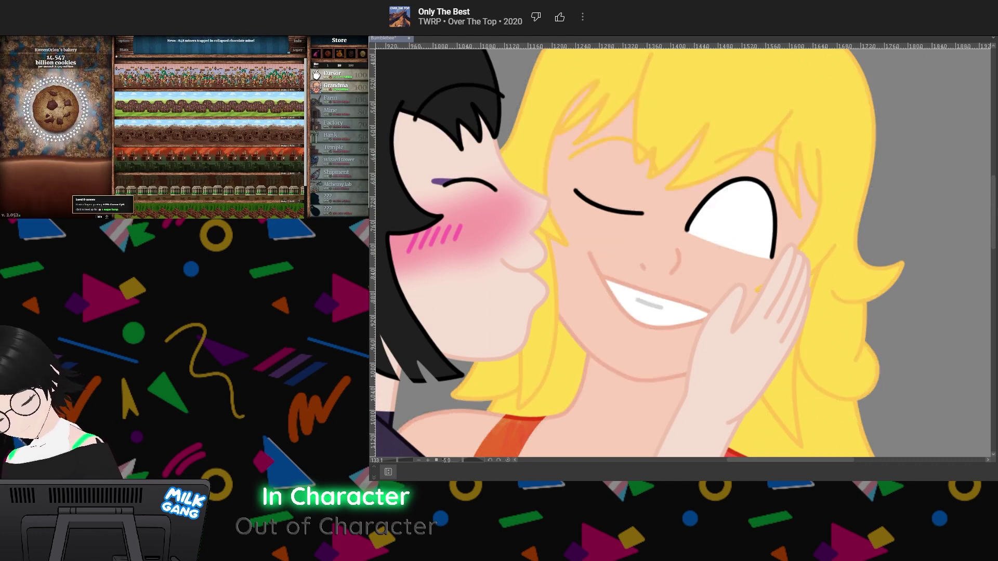
pyautogui.hotkey('ctrl', 'z')
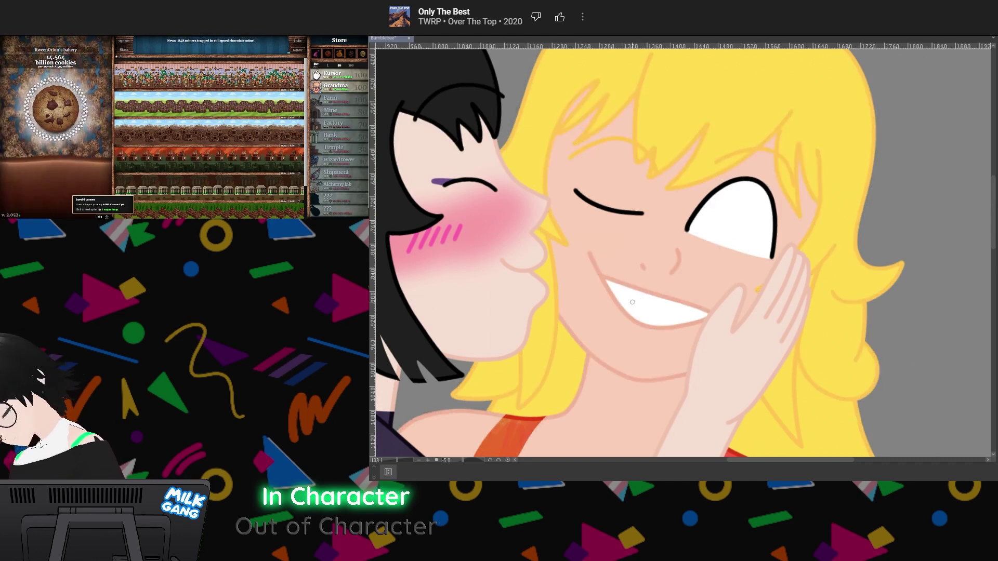
pyautogui.moveTo(634, 301); pyautogui.dragTo(662, 311)
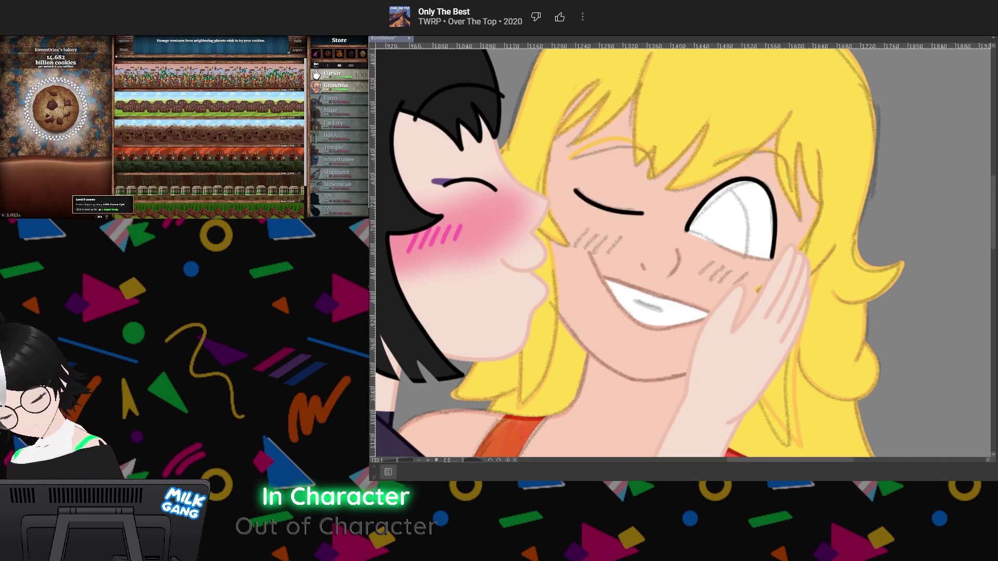
# Show the purple flower beside the dark-haired character, pick its purple as the drawing colour, and hide it again
pyautogui.moveTo(681, 252)
pyautogui.mouseDown()
pyautogui.moveTo(752, 285)
pyautogui.moveTo(752, 298)
pyautogui.moveTo(712, 310)
pyautogui.mouseUp()
pyautogui.moveTo(572, 364)
pyautogui.mouseDown()
pyautogui.moveTo(681, 302)
pyautogui.moveTo(888, 103)
pyautogui.moveTo(784, 148)
pyautogui.mouseUp()
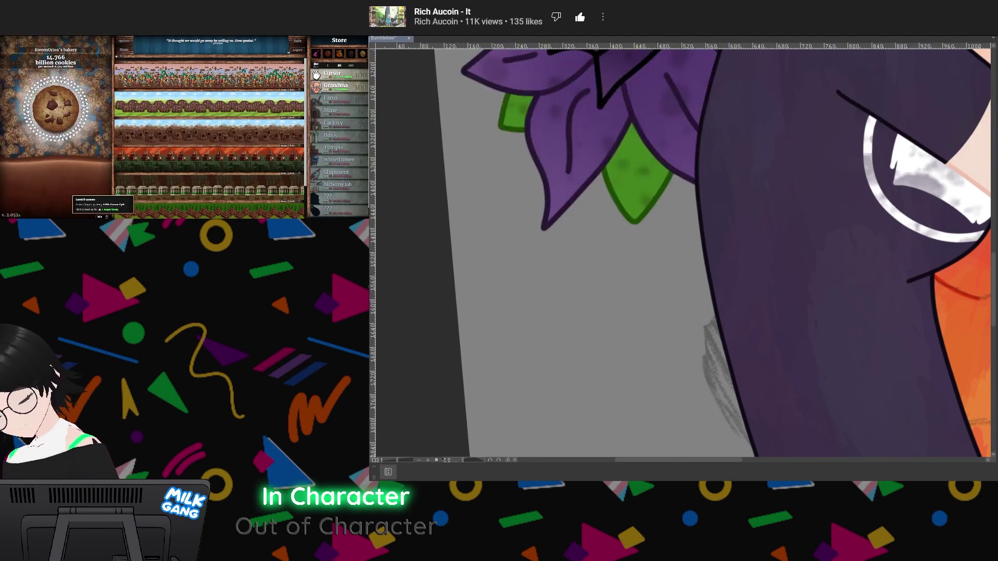
pyautogui.moveTo(681, 234)
pyautogui.mouseDown()
pyautogui.moveTo(690, 310)
pyautogui.moveTo(650, 349)
pyautogui.mouseUp()
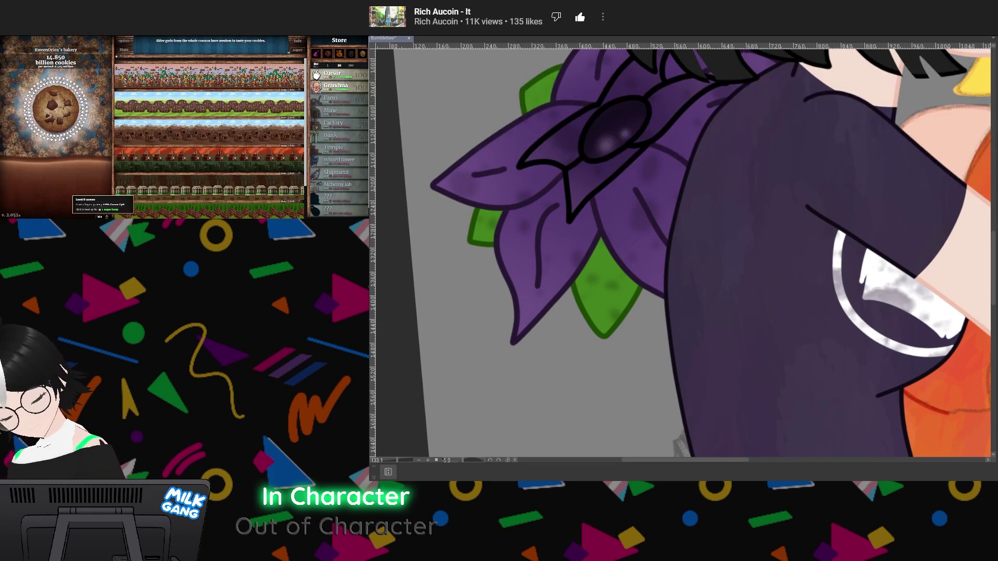
pyautogui.hotkey('ctrl', 'z')
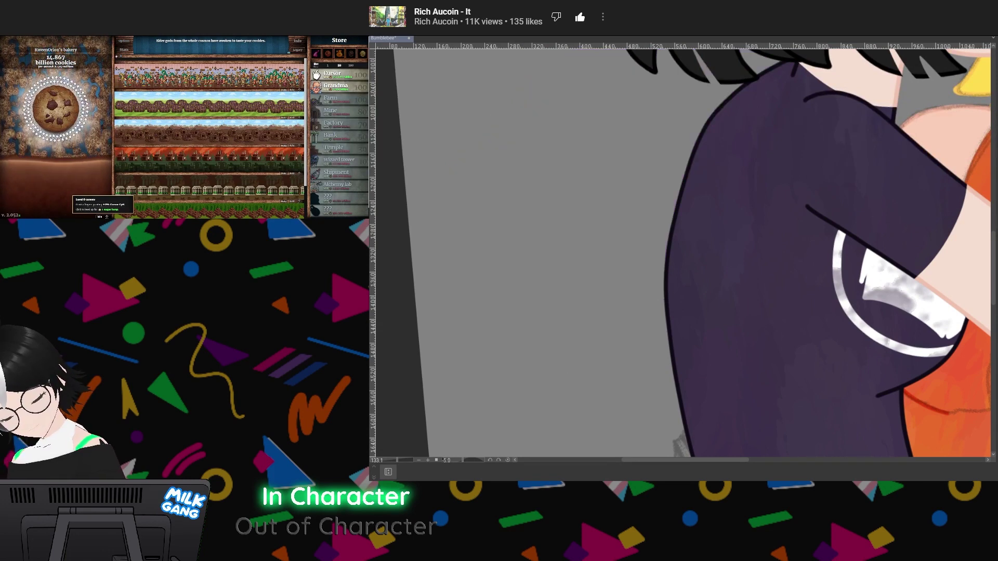
pyautogui.moveTo(915, 104); pyautogui.dragTo(405, 426)
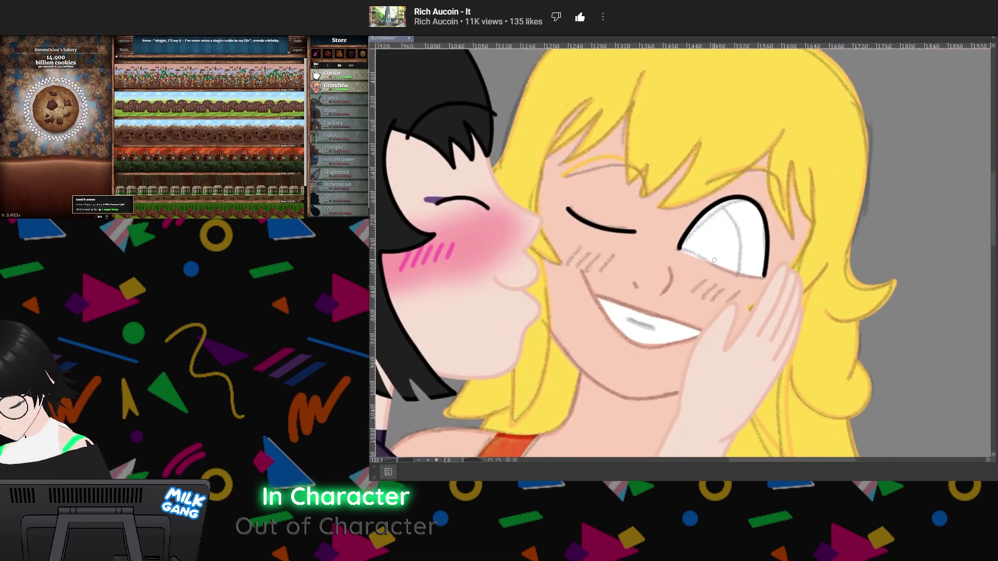
# Draw a purple circle over the open eye, select its interior, expand the selection, fill it with purple, and deselect
pyautogui.moveTo(734, 283)
pyautogui.mouseDown()
pyautogui.moveTo(711, 295)
pyautogui.moveTo(658, 267)
pyautogui.moveTo(686, 201)
pyautogui.moveTo(719, 194)
pyautogui.moveTo(739, 219)
pyautogui.moveTo(721, 283)
pyautogui.mouseUp()
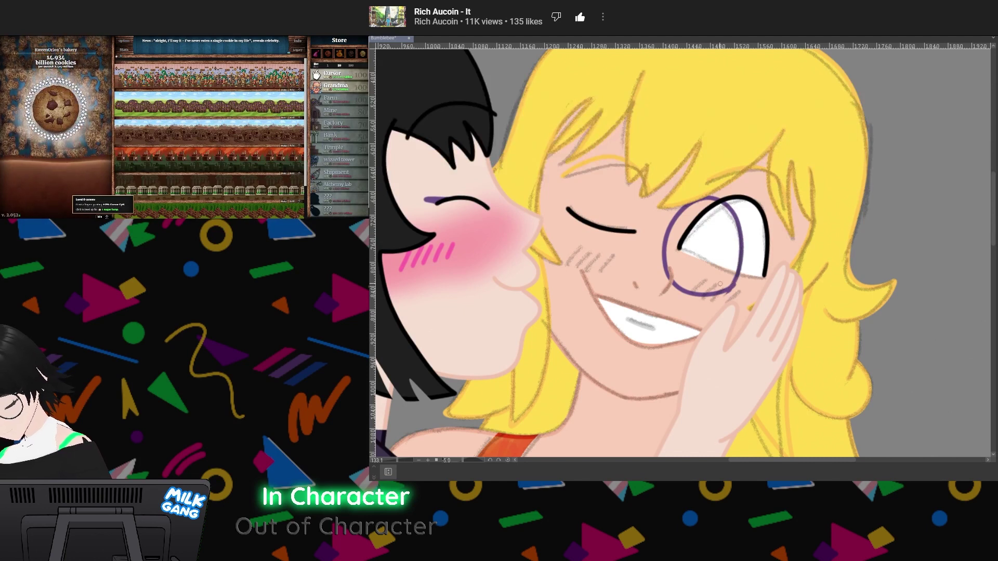
pyautogui.click(718, 255)
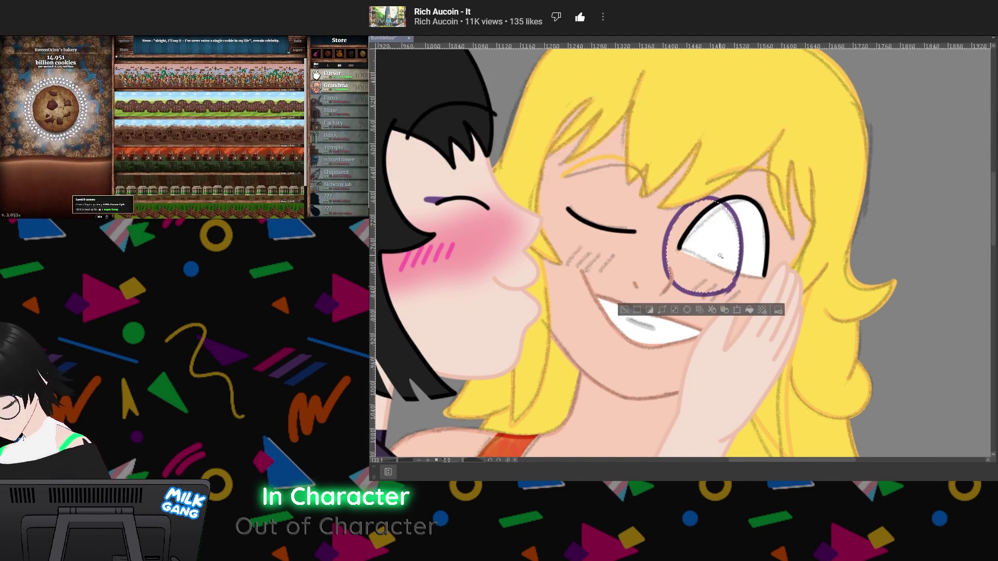
pyautogui.click(641, 242)
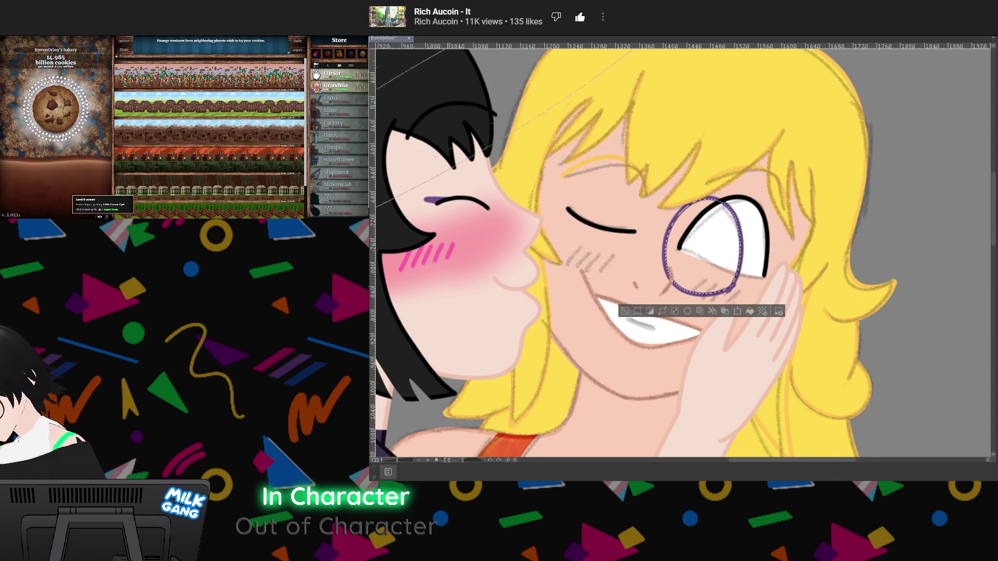
pyautogui.click(703, 247)
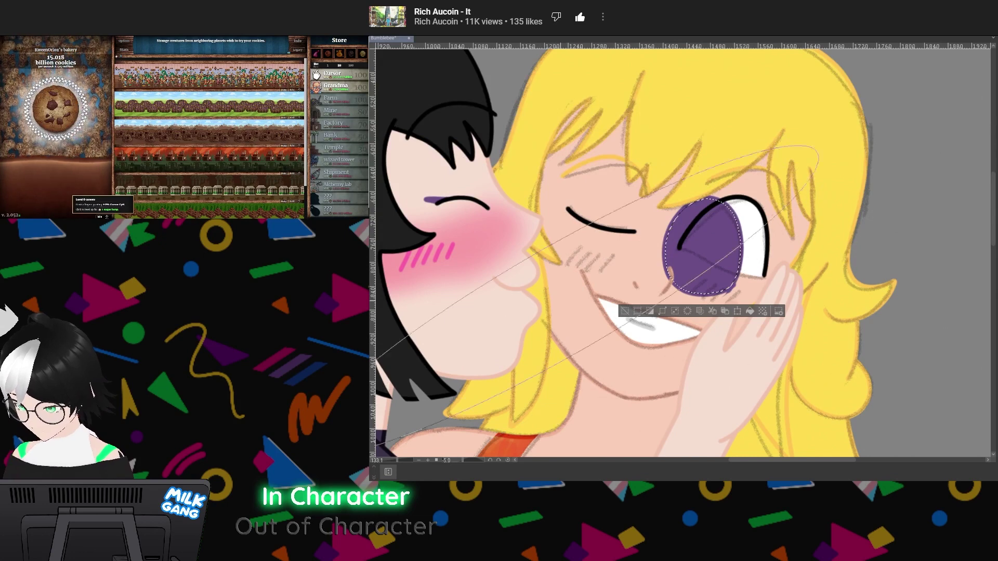
pyautogui.click(626, 310)
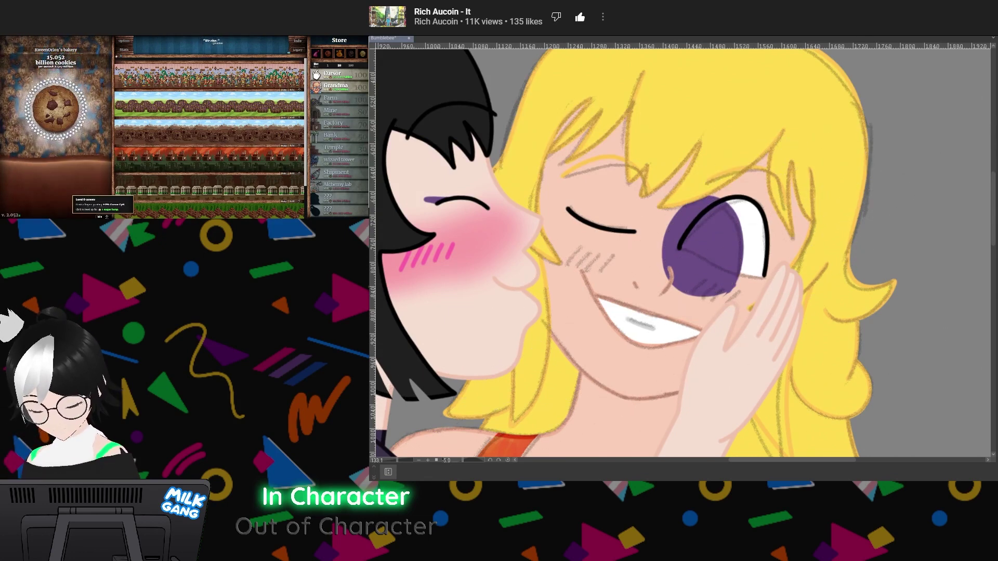
# Clip the purple iris layer to the white of the open eye
pyautogui.hotkey('ctrl', 'alt', 'g')
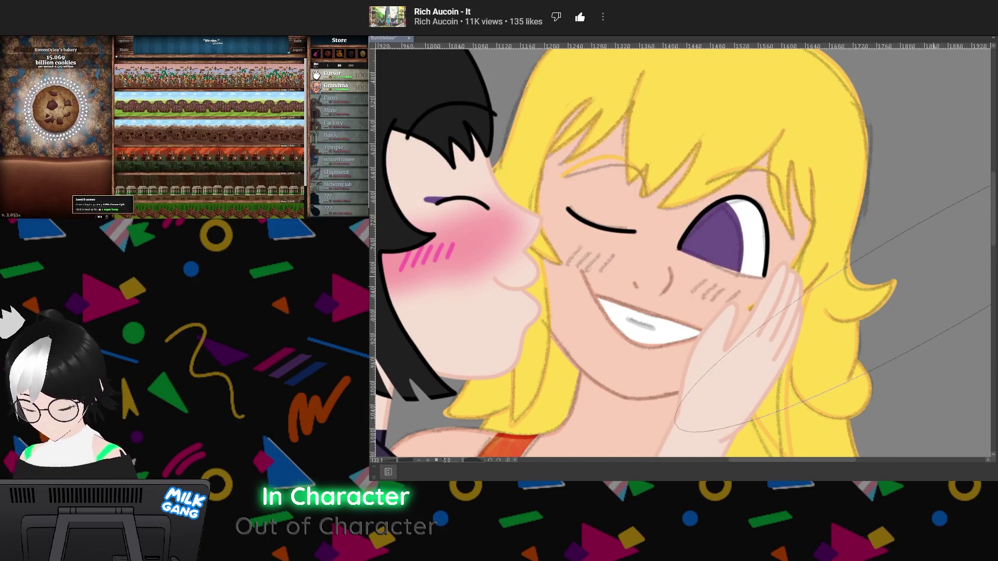
pyautogui.scroll(-3, 918, 291)
pyautogui.scroll(3, 883, 229)
pyautogui.scroll(-2, 832, 229)
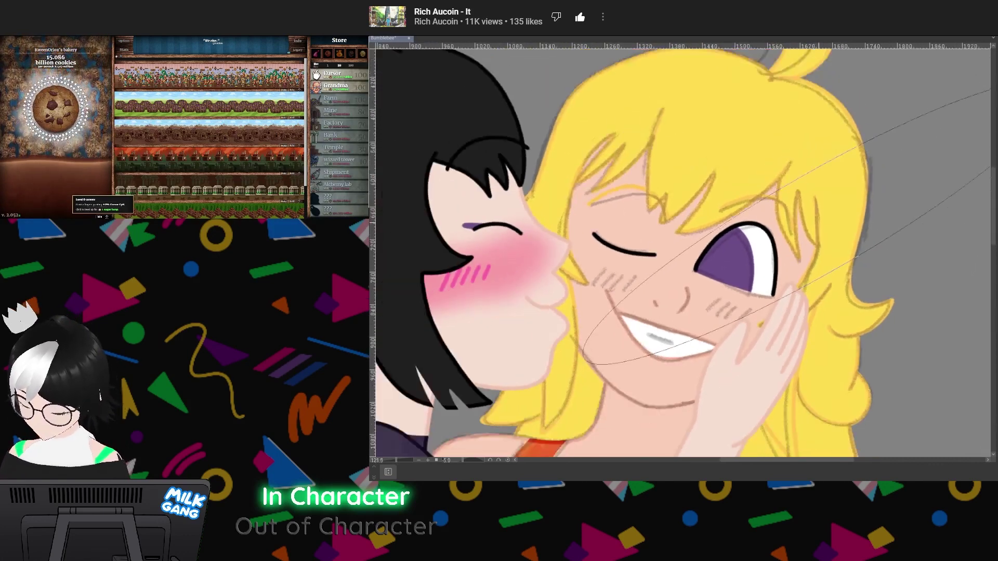
pyautogui.scroll(2, 799, 231)
pyautogui.scroll(1, 681, 250)
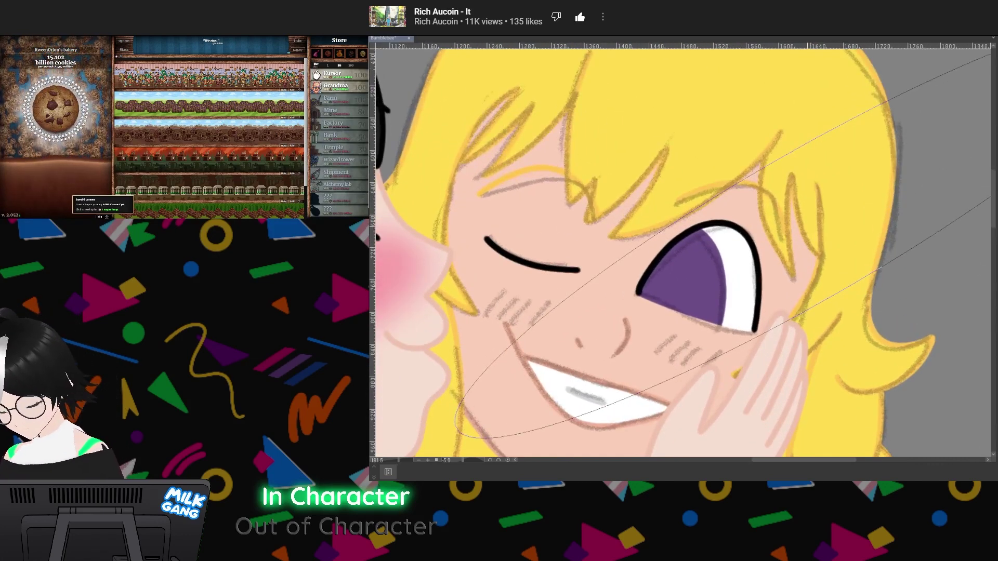
# Erase the purple iris and redraw its outline along the sketch, then select and expand its interior, fill it with purple, and deselect
pyautogui.press('e')
pyautogui.moveTo(681, 244); pyautogui.dragTo(688, 299)
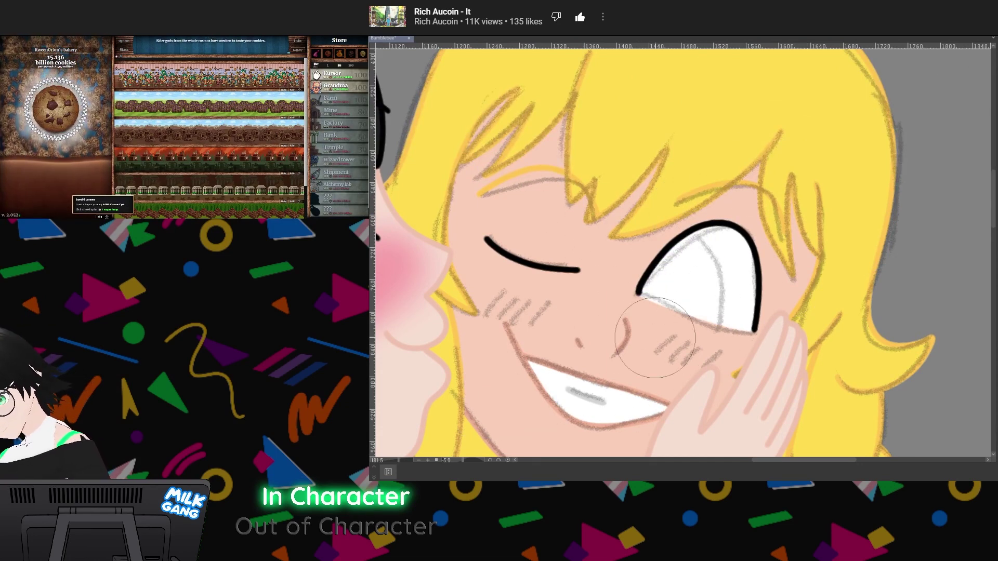
pyautogui.press('b')
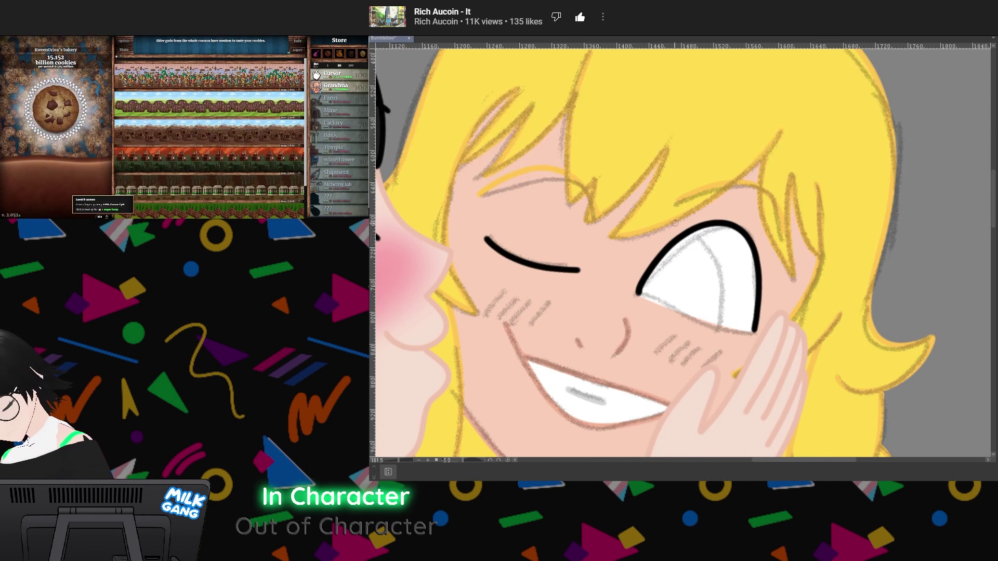
pyautogui.moveTo(694, 234)
pyautogui.mouseDown()
pyautogui.moveTo(714, 253)
pyautogui.moveTo(717, 325)
pyautogui.mouseUp()
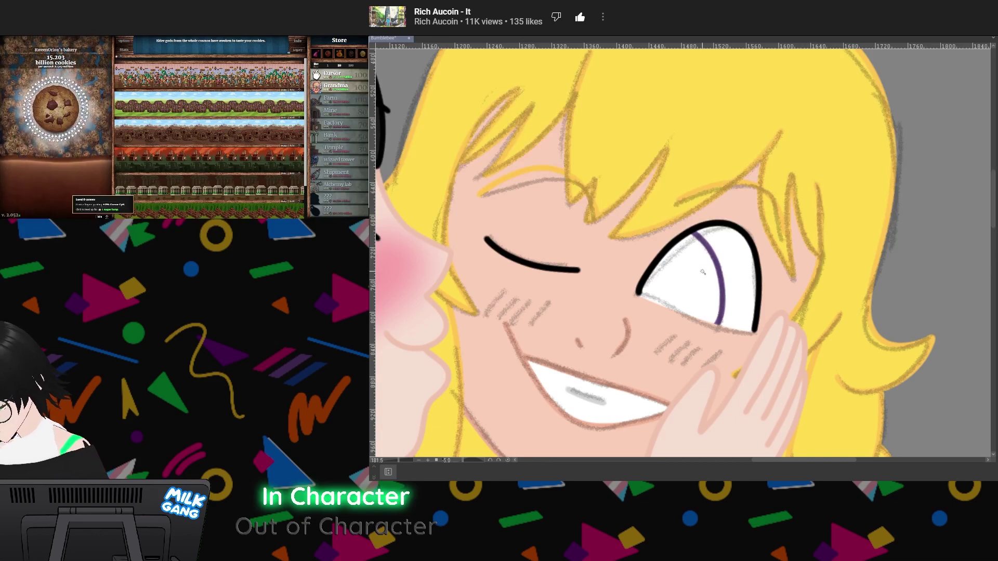
pyautogui.click(702, 272)
pyautogui.click(633, 352)
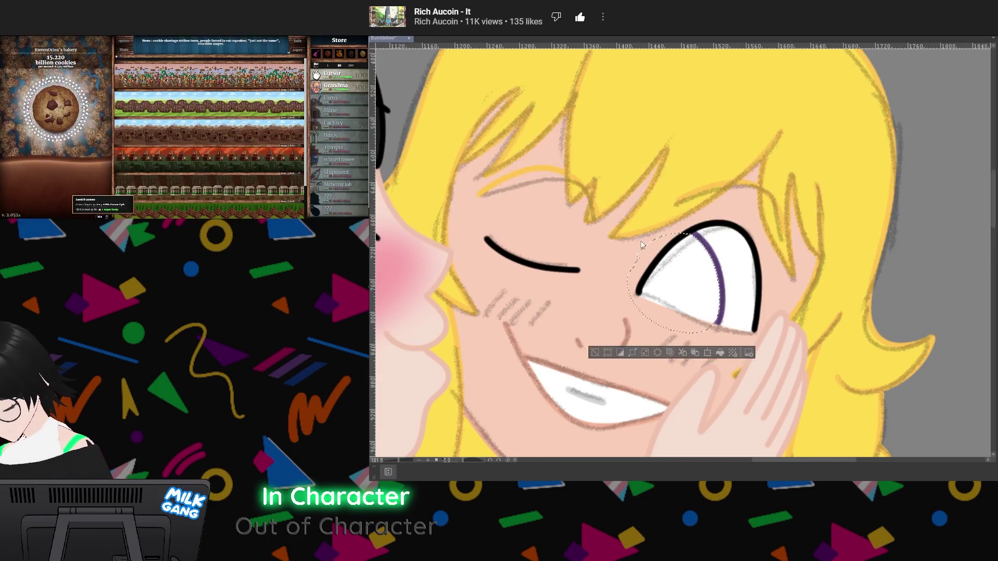
pyautogui.click(642, 245)
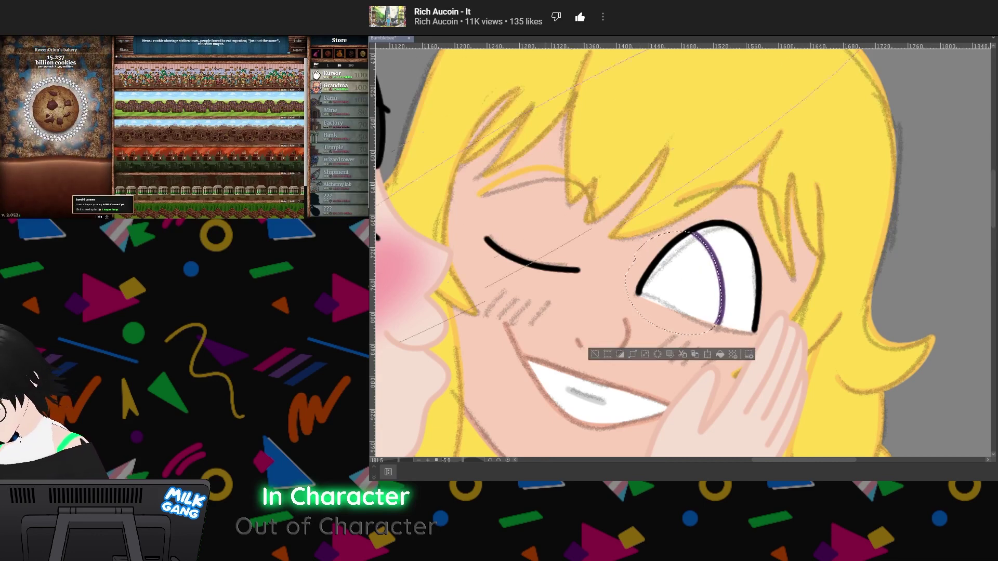
pyautogui.hotkey('alt', 'BackSpace')
pyautogui.hotkey('ctrl', 'd')
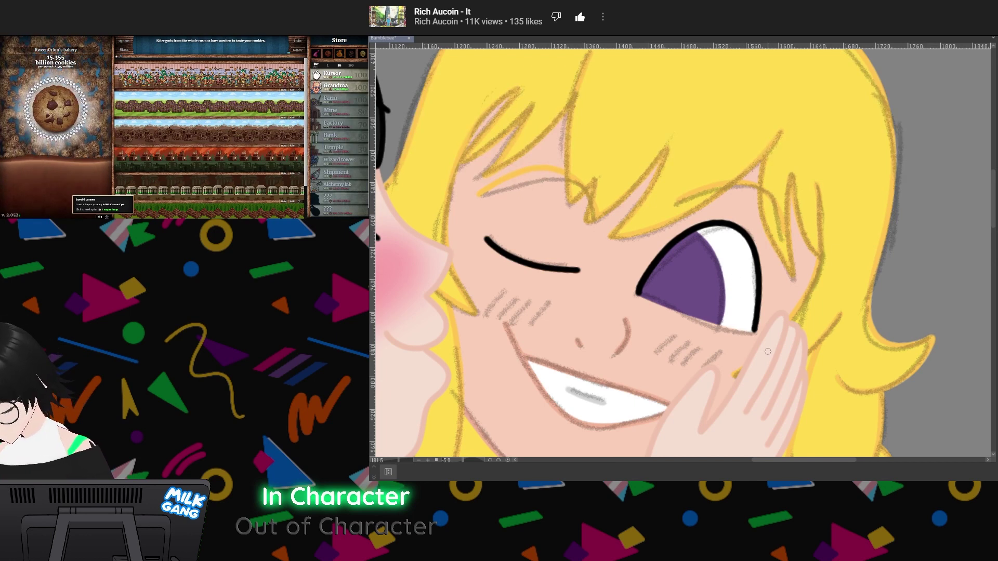
# Outline a dark purple crescent across the iris's upper part, select and expand its interior, and fill it as a translucent shadow
pyautogui.moveTo(754, 326); pyautogui.dragTo(719, 283)
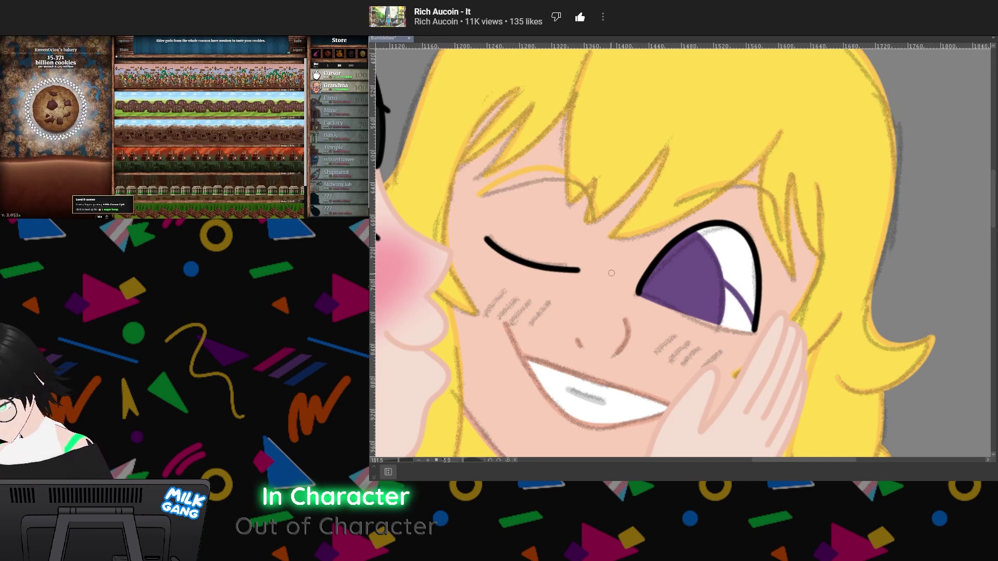
pyautogui.hotkey('ctrl', 'z')
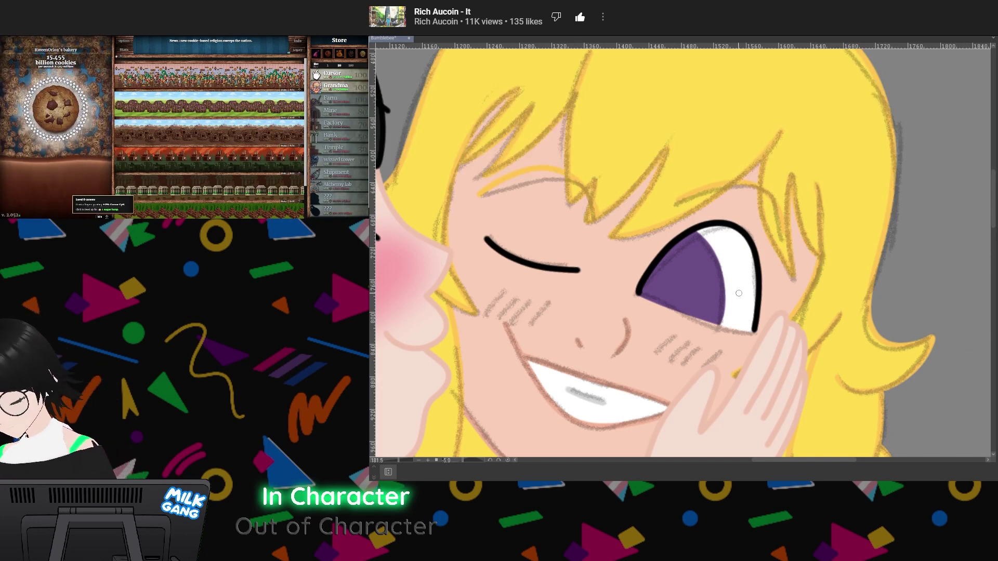
pyautogui.moveTo(723, 272); pyautogui.dragTo(739, 294)
pyautogui.moveTo(657, 253); pyautogui.dragTo(624, 261)
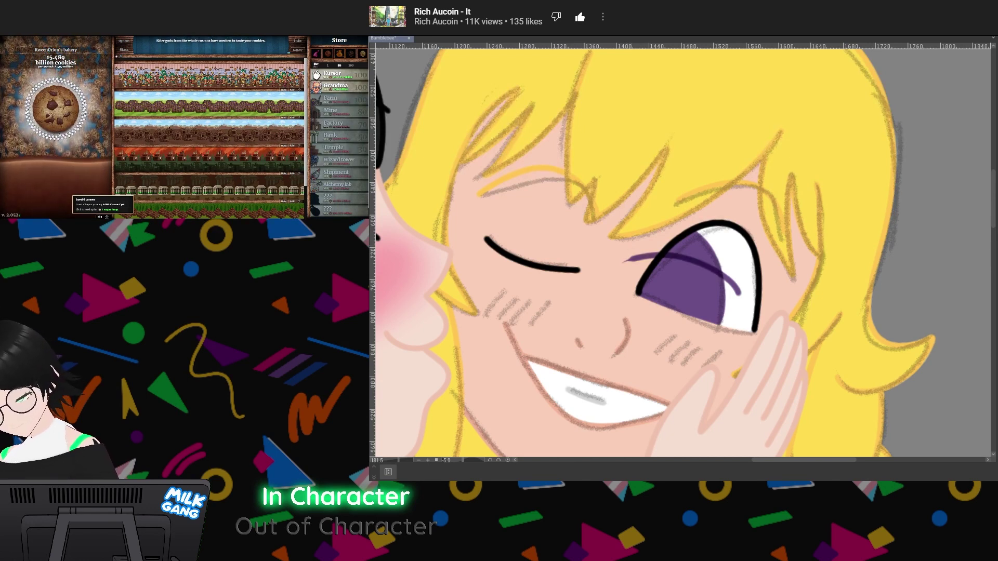
pyautogui.moveTo(741, 294)
pyautogui.mouseDown()
pyautogui.moveTo(711, 230)
pyautogui.moveTo(670, 220)
pyautogui.moveTo(630, 256)
pyautogui.mouseUp()
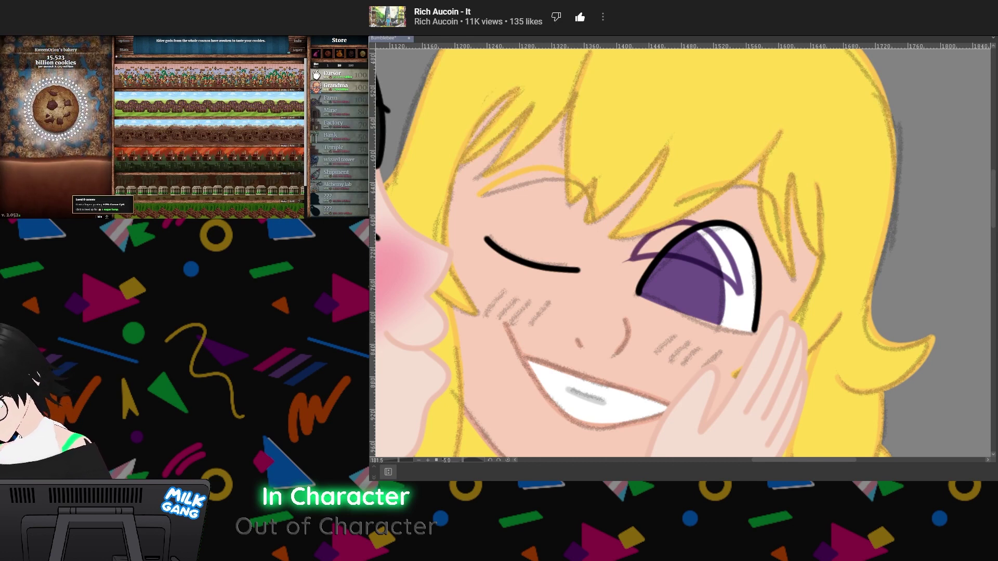
pyautogui.click(714, 250)
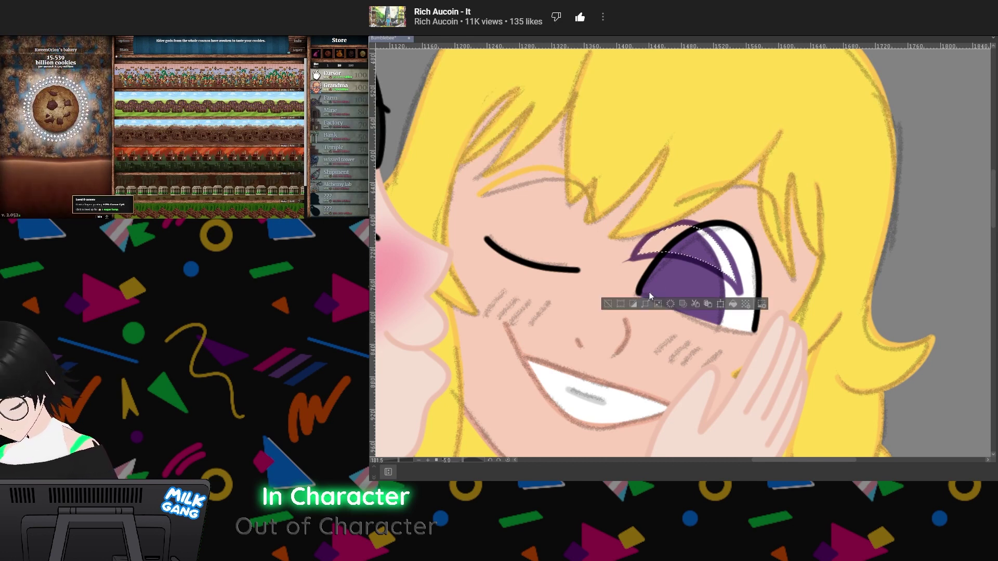
pyautogui.click(648, 243)
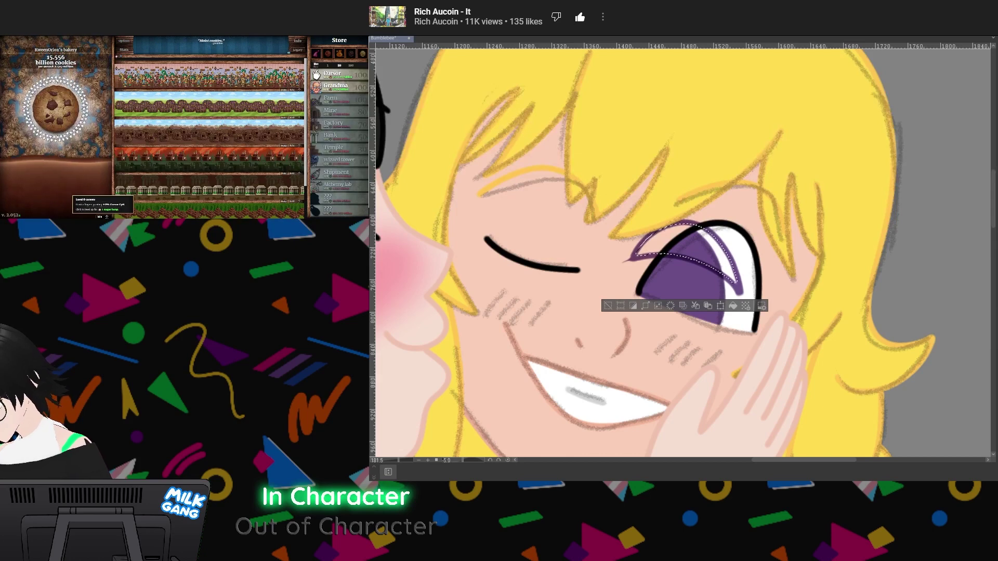
pyautogui.moveTo(602, 190); pyautogui.dragTo(660, 284)
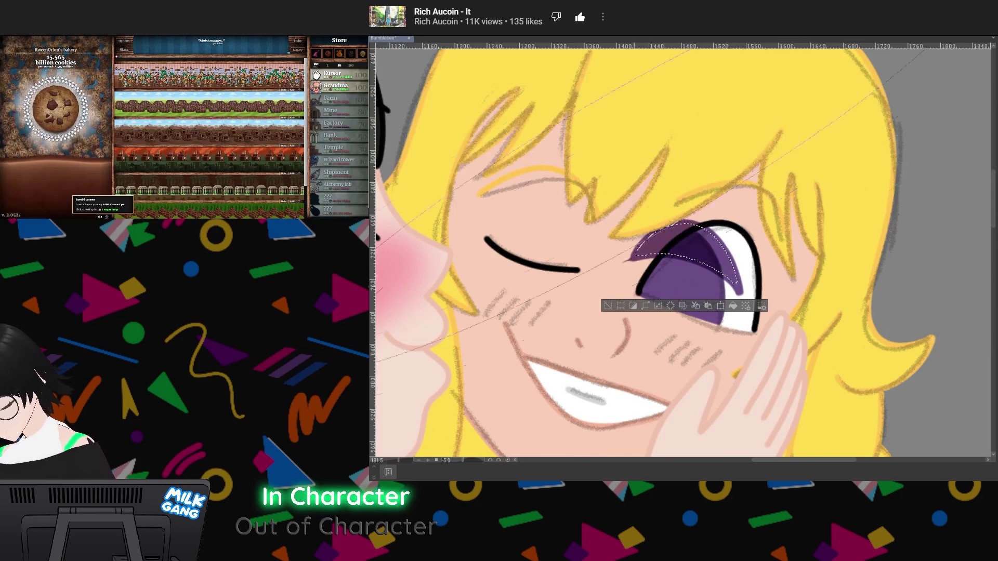
# Deselect the shadow crescent over the iris
pyautogui.click(608, 307)
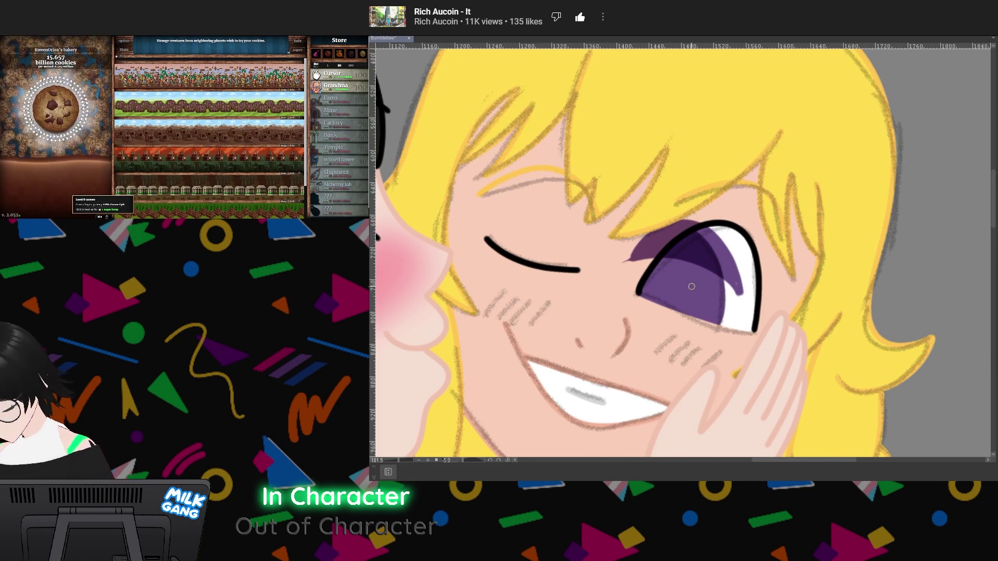
pyautogui.moveTo(682, 261)
pyautogui.mouseDown()
pyautogui.moveTo(695, 255)
pyautogui.moveTo(699, 264)
pyautogui.moveTo(687, 262)
pyautogui.mouseUp()
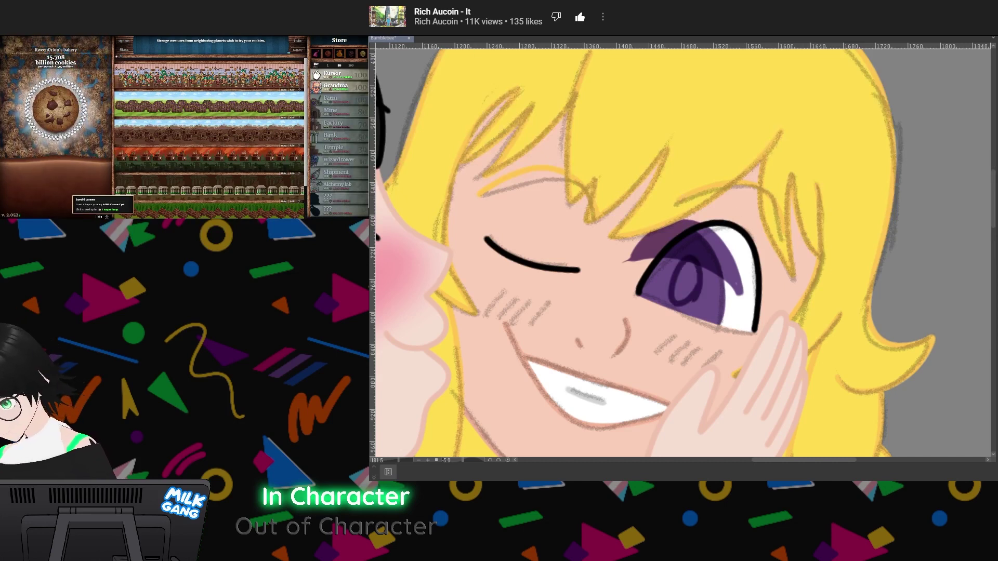
pyautogui.hotkey('ctrl', 'z')
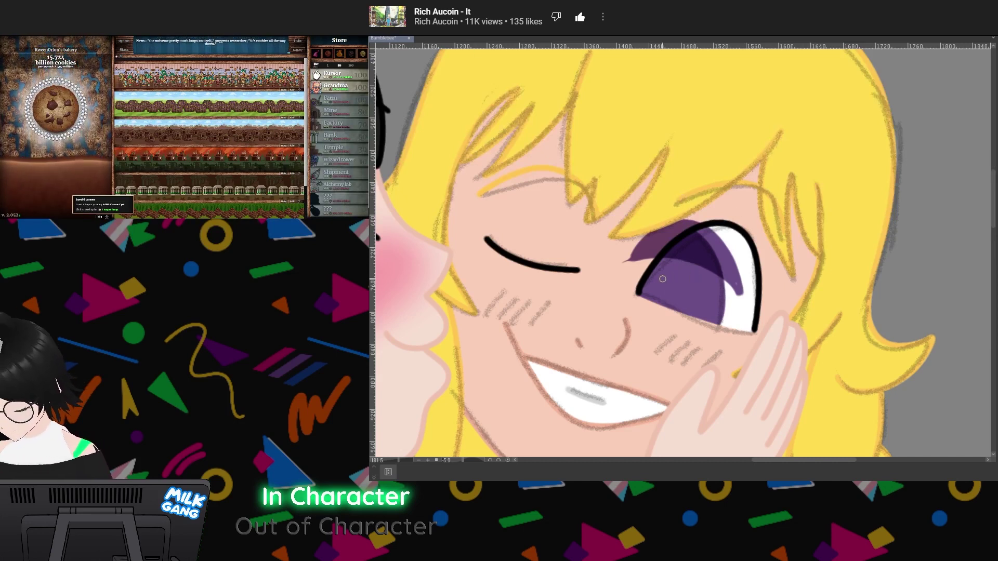
pyautogui.moveTo(654, 280)
pyautogui.mouseDown()
pyautogui.moveTo(690, 249)
pyautogui.moveTo(691, 288)
pyautogui.moveTo(660, 304)
pyautogui.moveTo(660, 260)
pyautogui.moveTo(690, 267)
pyautogui.moveTo(674, 306)
pyautogui.moveTo(654, 286)
pyautogui.moveTo(660, 258)
pyautogui.mouseUp()
pyautogui.hotkey('ctrl', 'z')
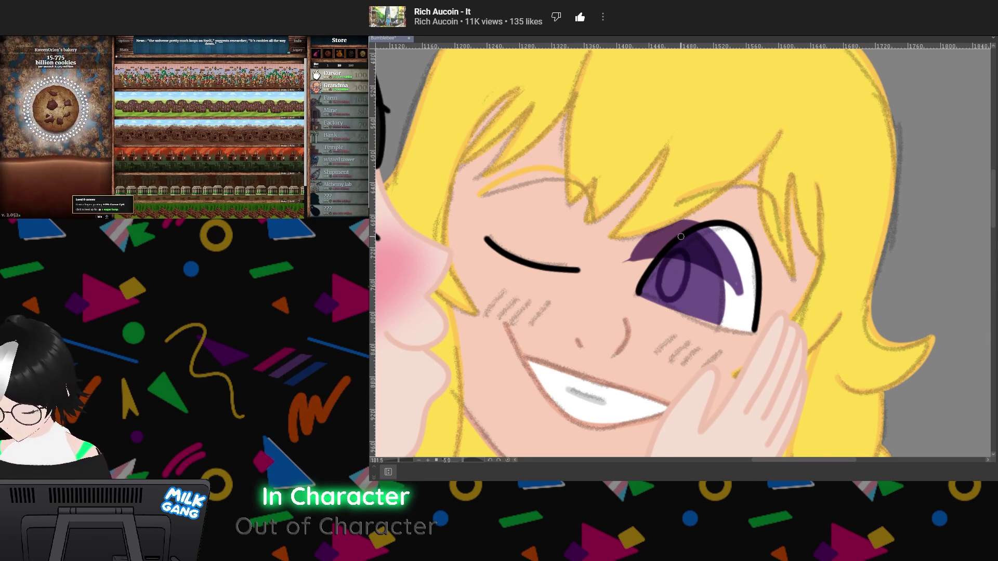
pyautogui.hotkey('ctrl', 'z')
pyautogui.moveTo(660, 276)
pyautogui.mouseDown()
pyautogui.moveTo(686, 256)
pyautogui.moveTo(671, 299)
pyautogui.moveTo(652, 301)
pyautogui.moveTo(653, 278)
pyautogui.moveTo(678, 250)
pyautogui.moveTo(688, 277)
pyautogui.moveTo(654, 297)
pyautogui.mouseUp()
pyautogui.hotkey('ctrl', 'z')
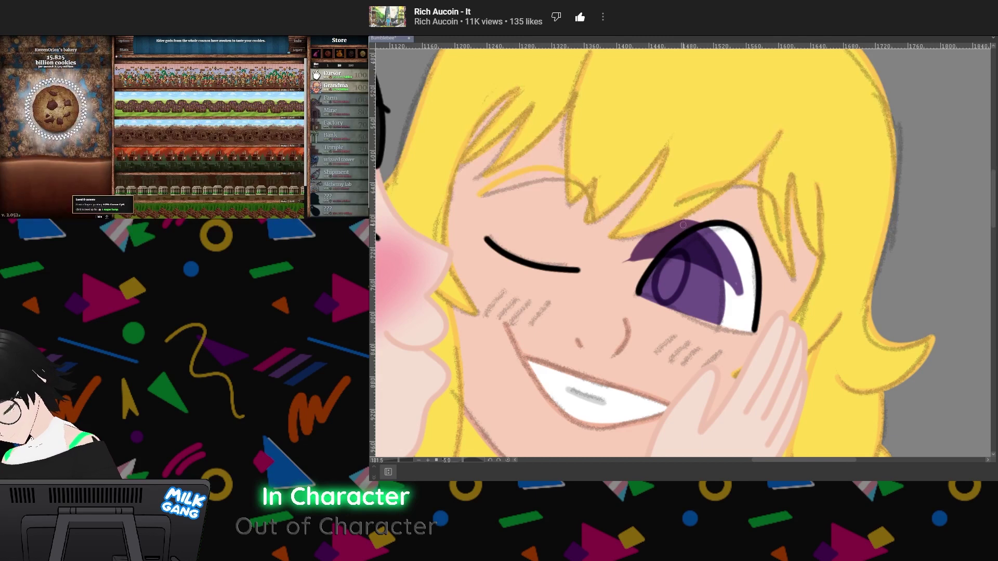
pyautogui.hotkey('ctrl', 'z')
# Draw a dark purple oval pupil inside the iris, select and expand its interior, fill it with dark purple, and deselect
pyautogui.moveTo(672, 250)
pyautogui.mouseDown()
pyautogui.moveTo(687, 270)
pyautogui.moveTo(673, 307)
pyautogui.moveTo(654, 300)
pyautogui.moveTo(652, 282)
pyautogui.moveTo(670, 259)
pyautogui.mouseUp()
pyautogui.press('w')
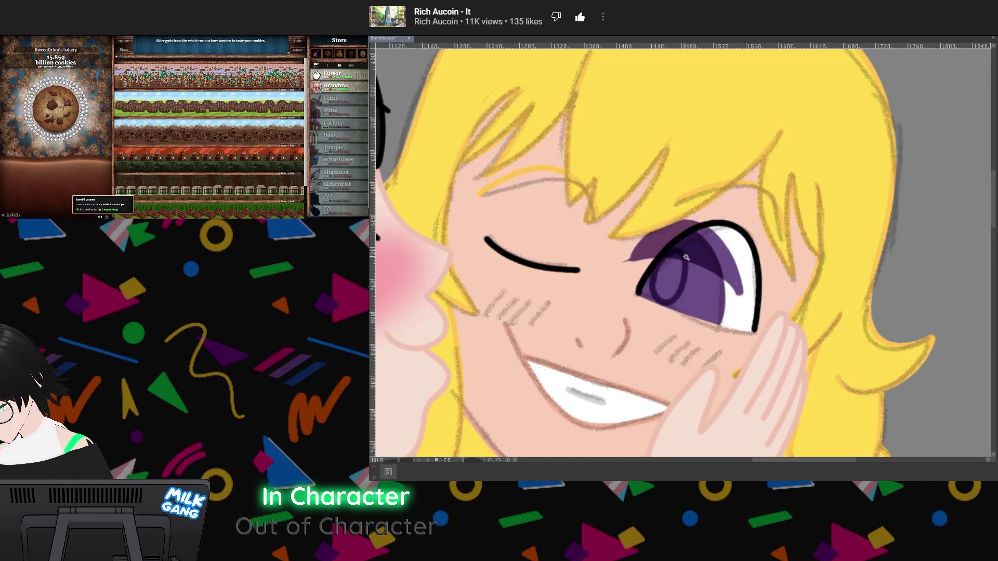
pyautogui.click(669, 273)
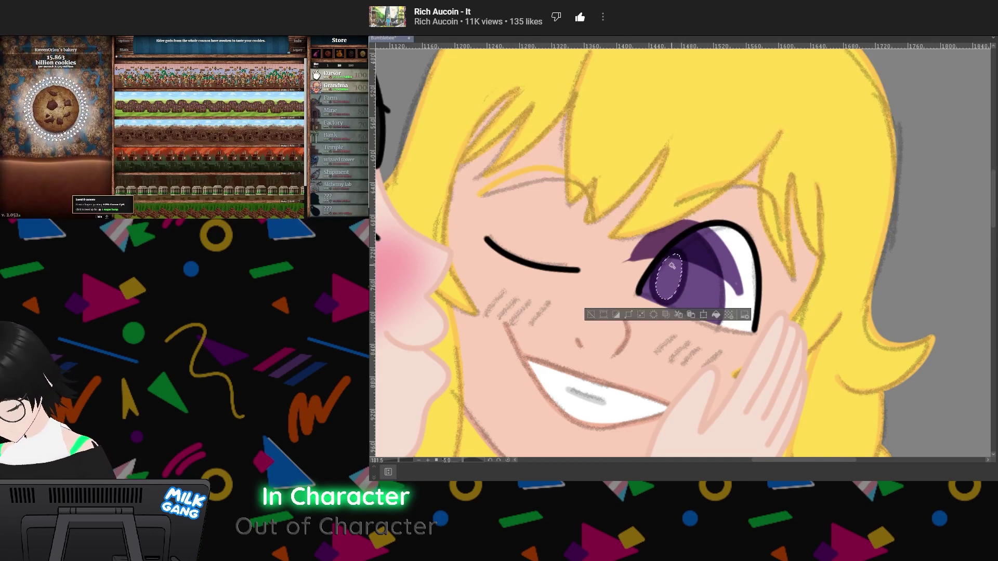
pyautogui.click(646, 239)
pyautogui.click(669, 277)
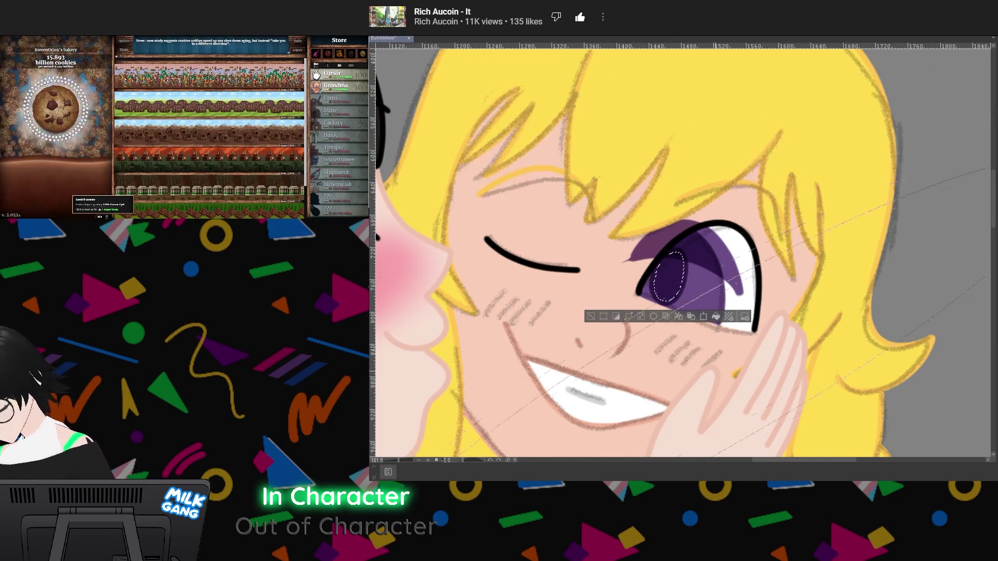
pyautogui.hotkey('ctrl', 'd')
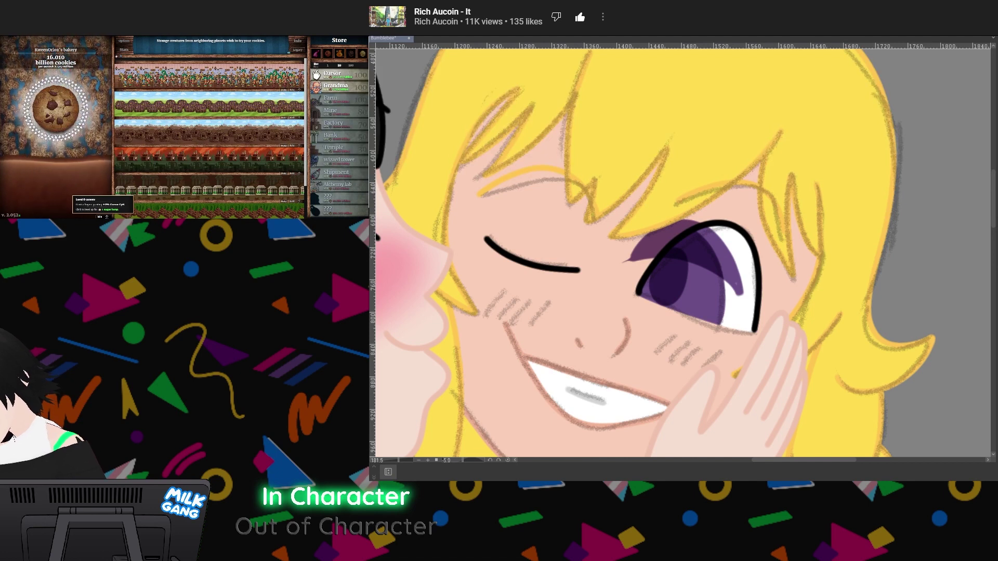
# Dot a large white highlight on the upper part of the iris and a small one beside the pupil's outer edge
pyautogui.click(692, 261)
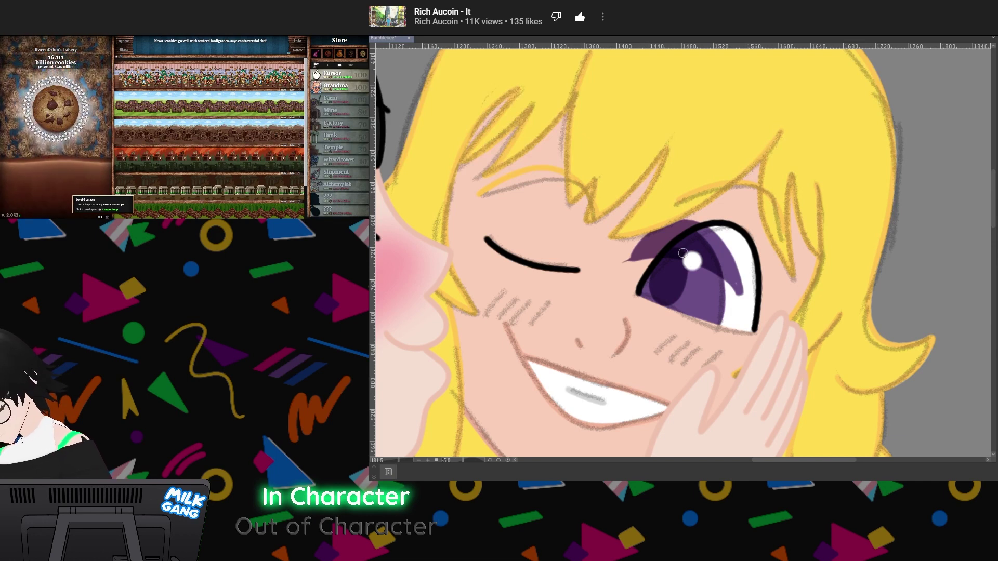
pyautogui.click(650, 288)
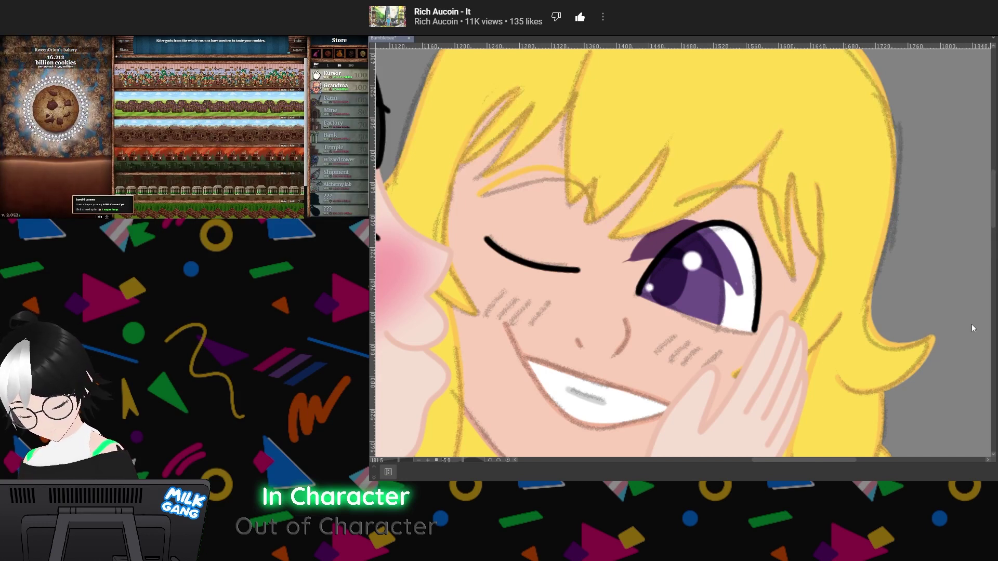
# Clip the dark crescent shadow to the purple iris, and keep the iris clipped to the white of the eye
pyautogui.hotkey('ctrl', 'z')
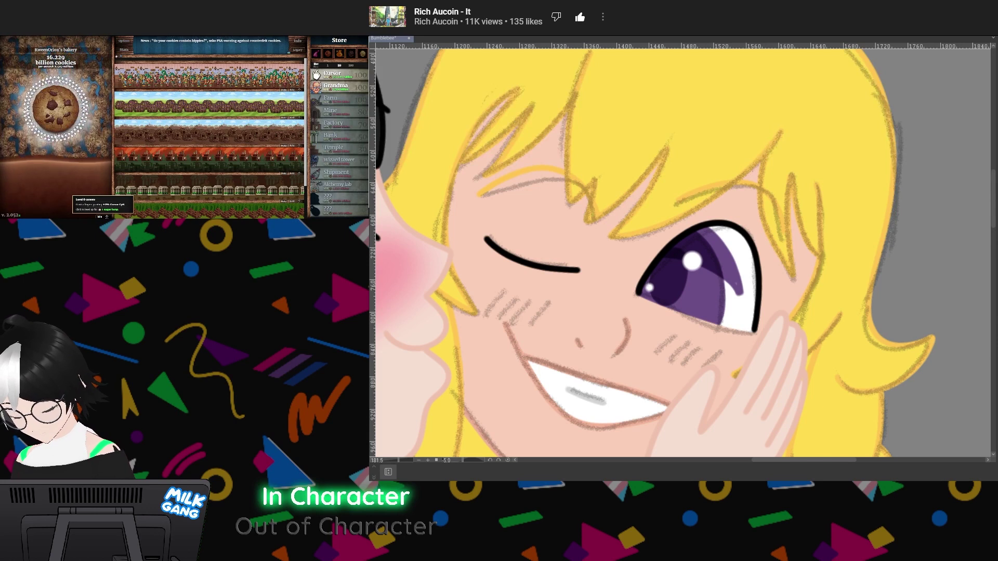
pyautogui.hotkey('ctrl', 'shift', 'z')
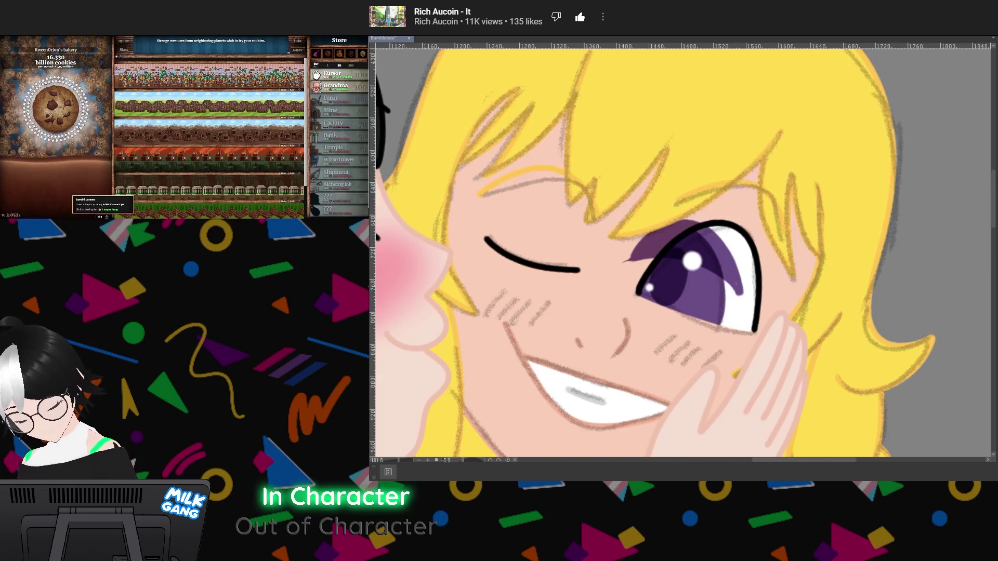
pyautogui.hotkey('ctrl', 'z')
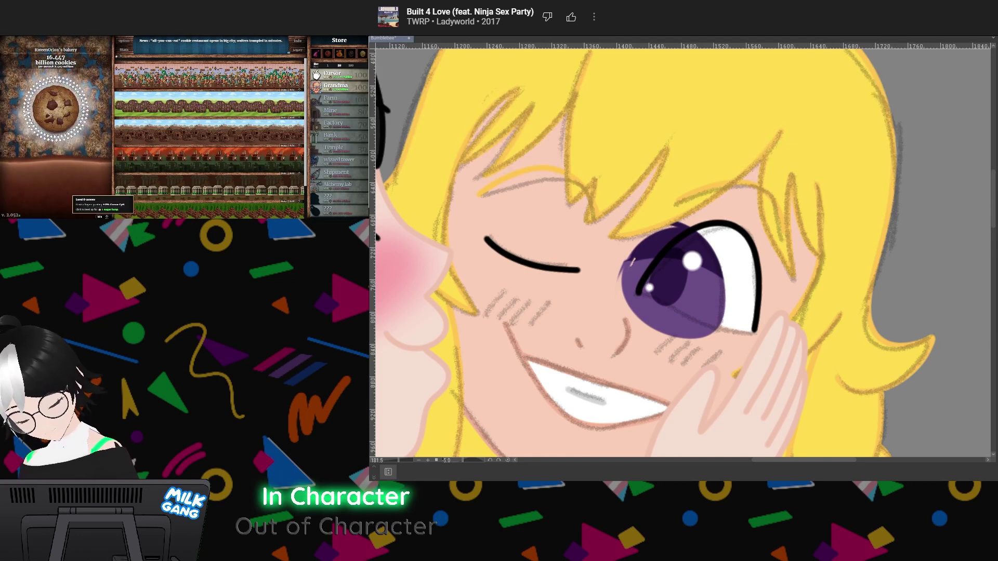
pyautogui.hotkey('ctrl', 'alt', 'g')
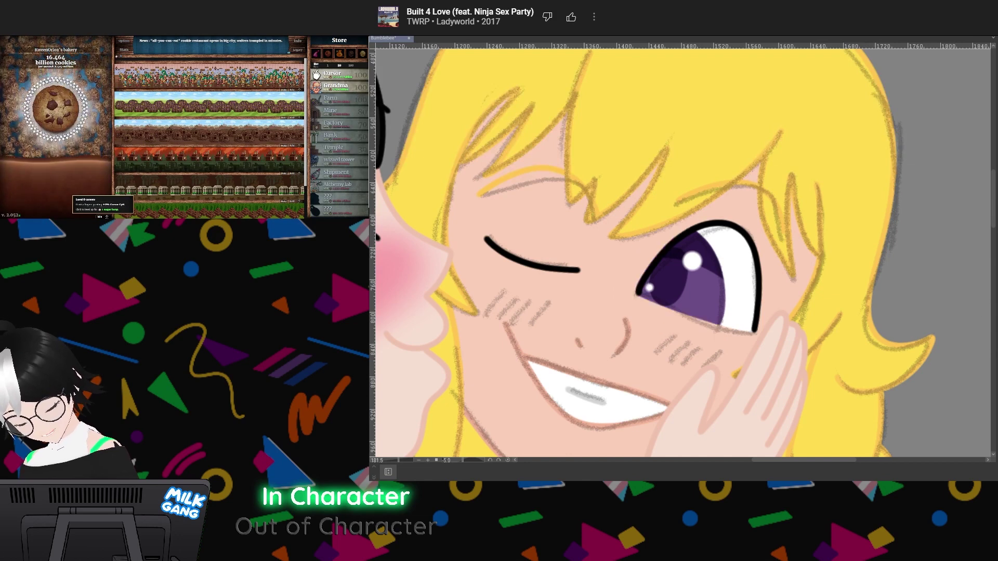
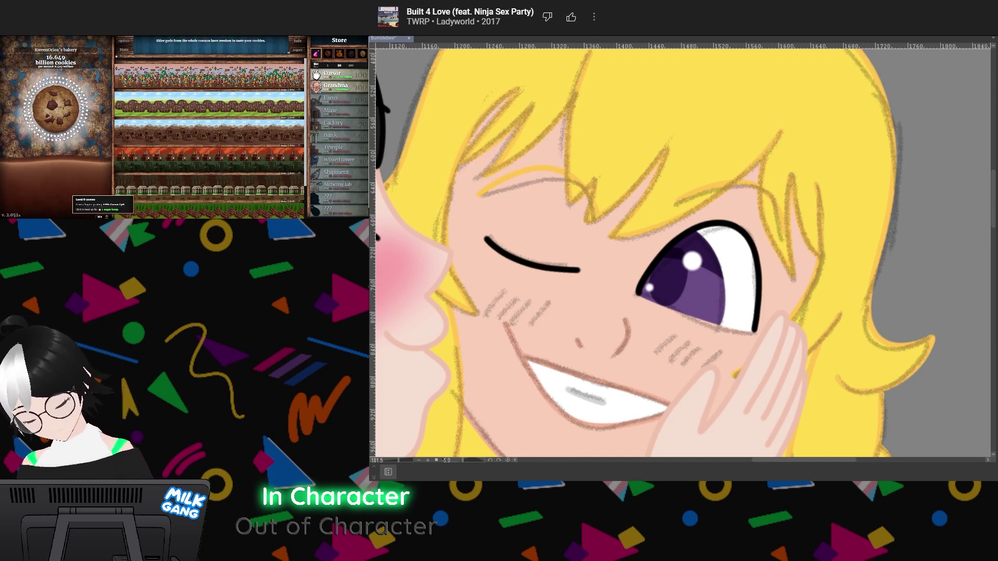
pyautogui.hotkey('ctrl', 'z')
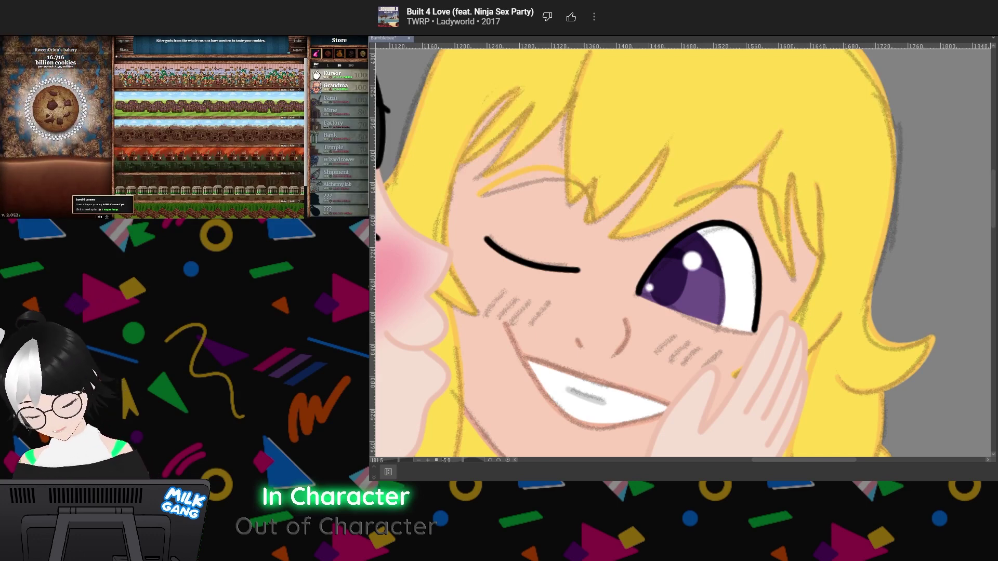
pyautogui.hotkey('ctrl', 'z')
pyautogui.hotkey('ctrl', 'y')
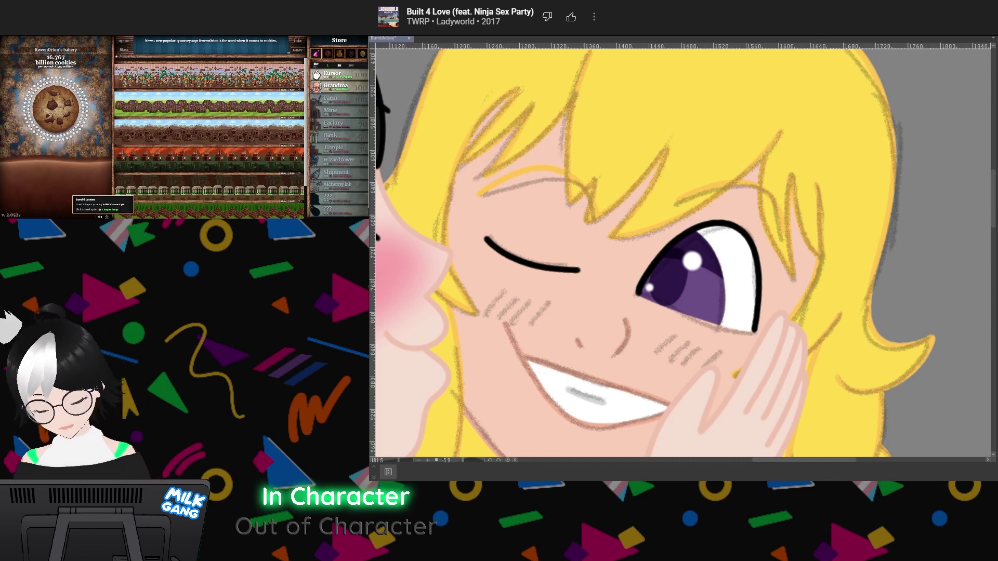
# Remove the painted texture from the blonde character's orange top, leaving only its flat orange fill
pyautogui.scroll(-8, 803, 387)
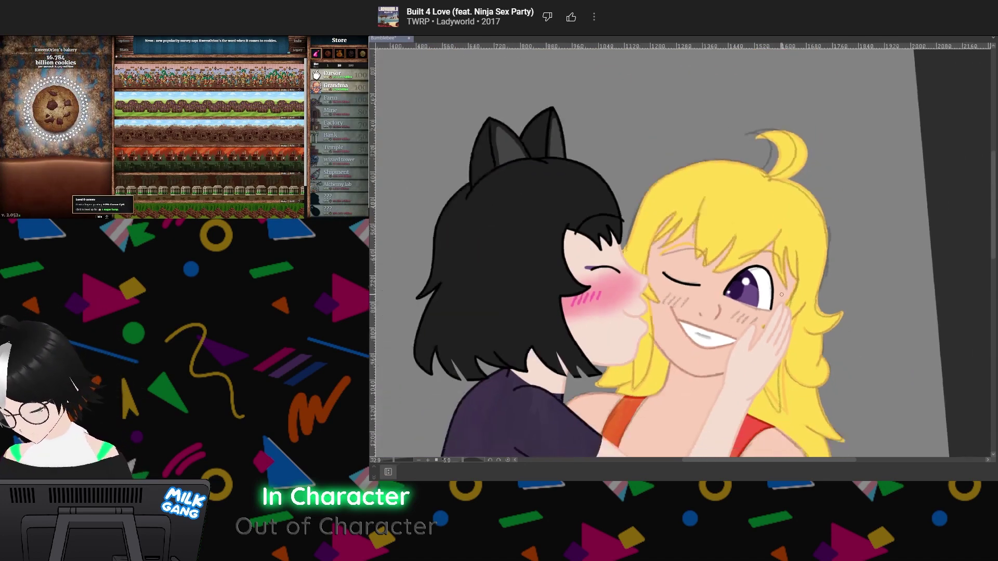
pyautogui.scroll(3, 707, 380)
pyautogui.scroll(-4, 730, 353)
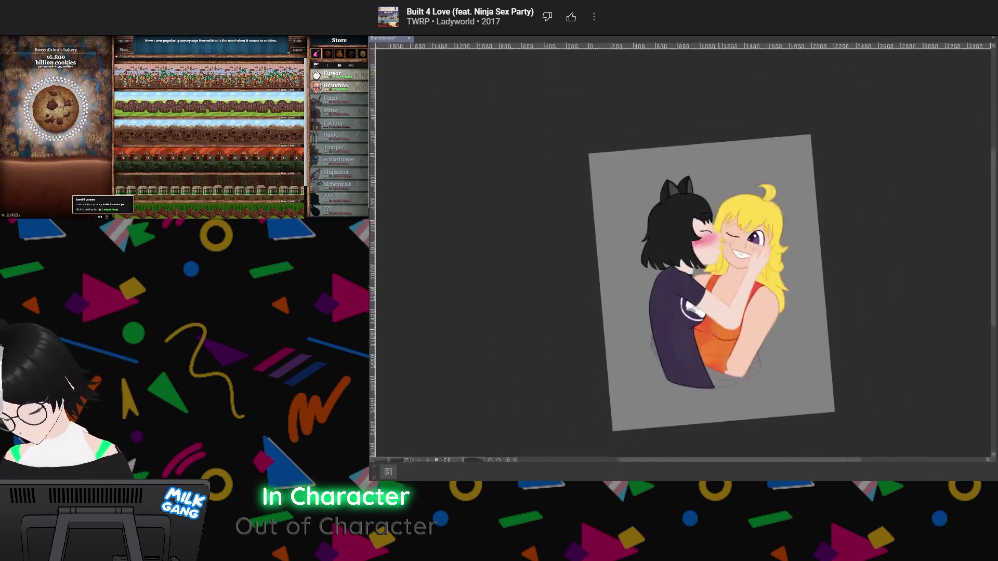
pyautogui.scroll(3, 718, 401)
pyautogui.scroll(2, 742, 258)
pyautogui.scroll(-1, 733, 234)
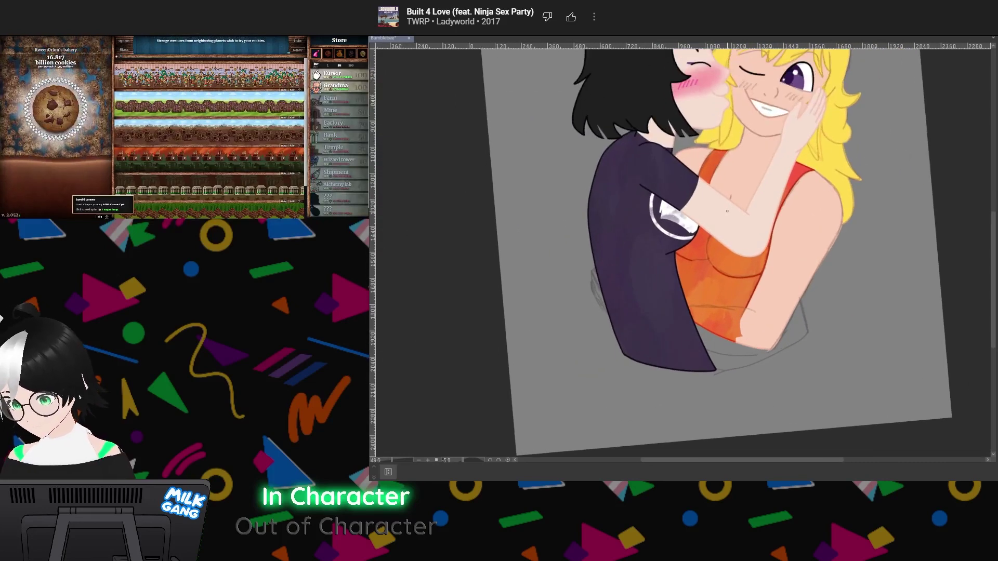
pyautogui.scroll(1, 727, 211)
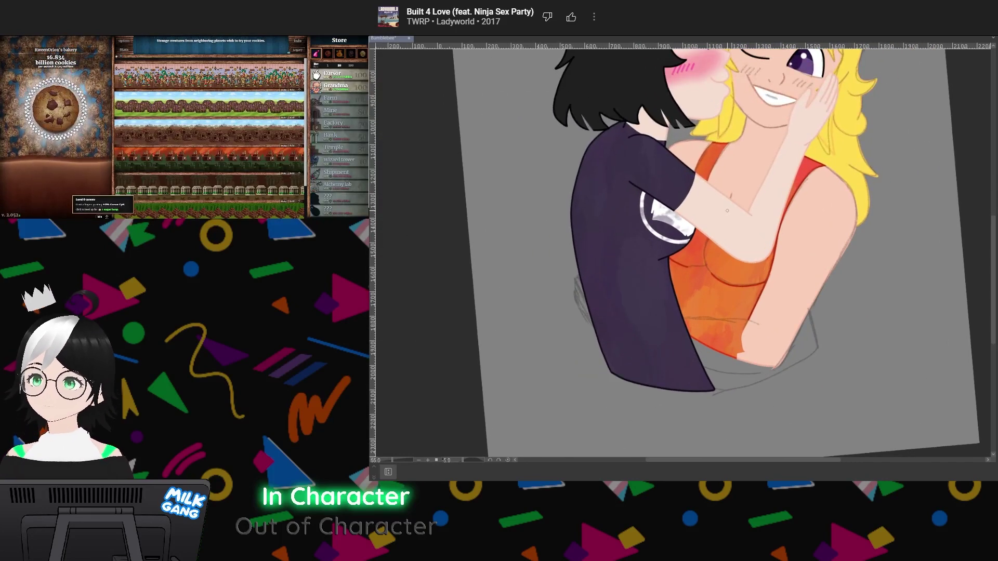
pyautogui.scroll(1, 721, 341)
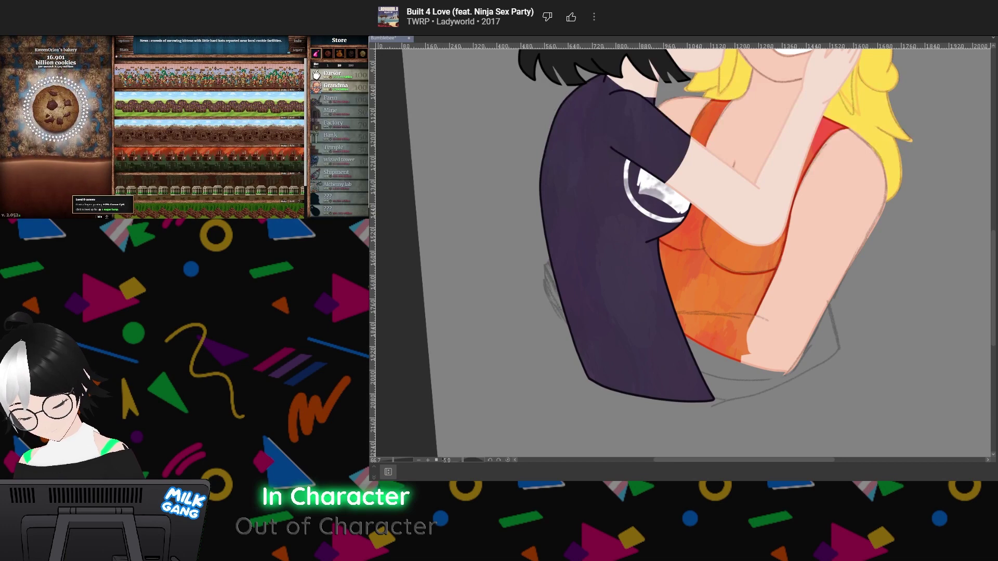
pyautogui.scroll(-3, 800, 325)
pyautogui.scroll(4, 803, 312)
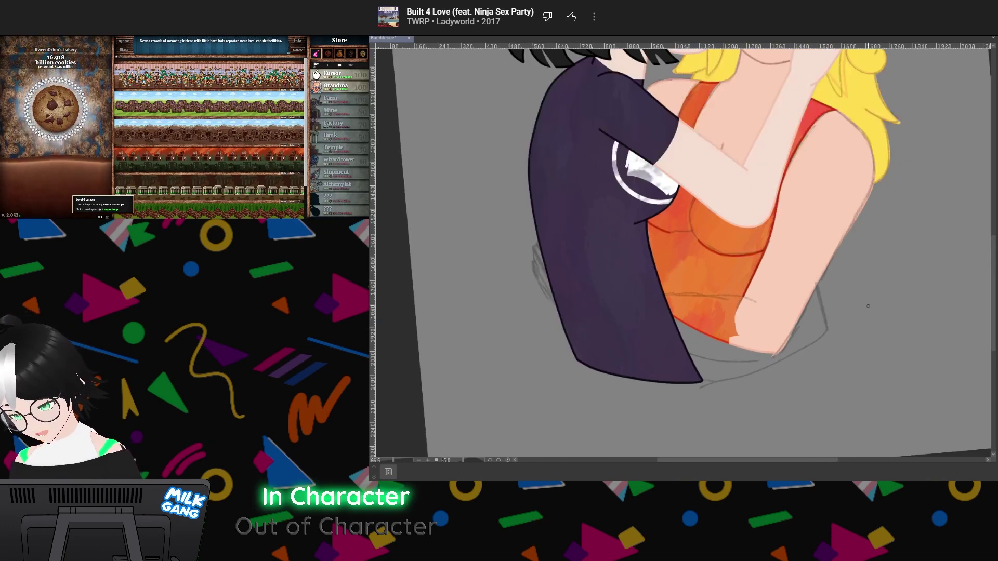
pyautogui.scroll(-1, 807, 305)
pyautogui.scroll(1, 806, 305)
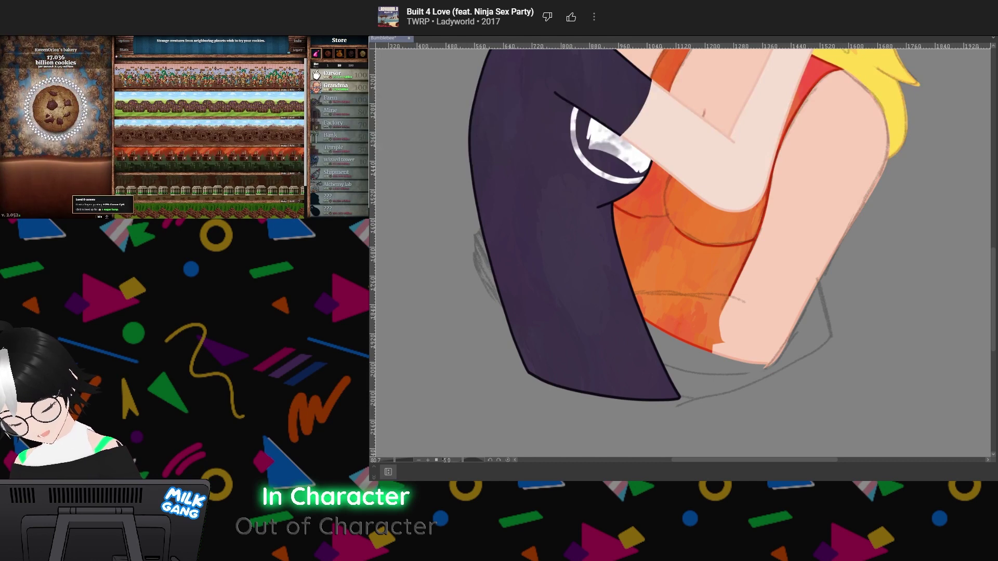
pyautogui.hotkey('ctrl', 'z')
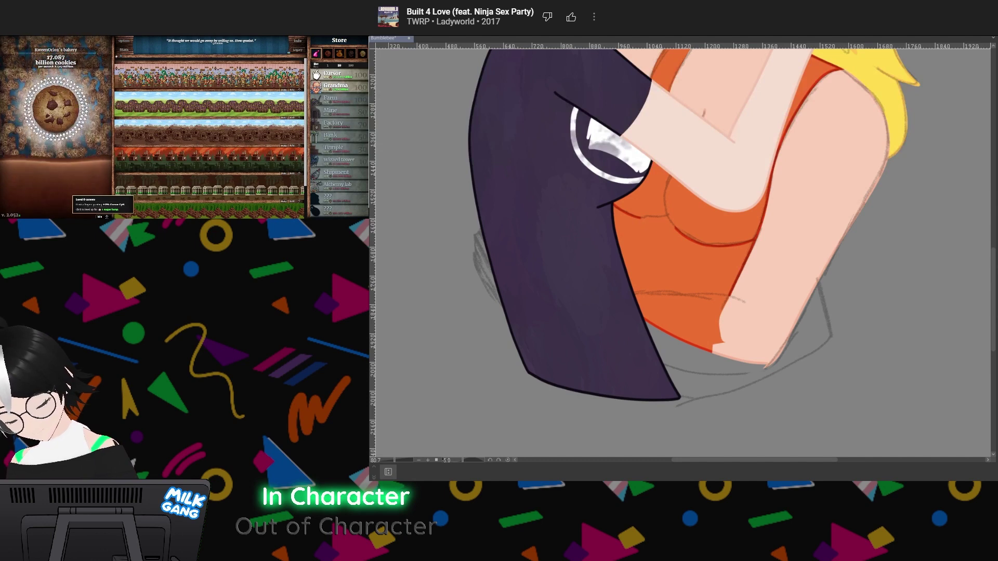
# Hide the sketch to inspect the red linework and edges of the orange top, and show the sketch again
pyautogui.hotkey('ctrl', 'z')
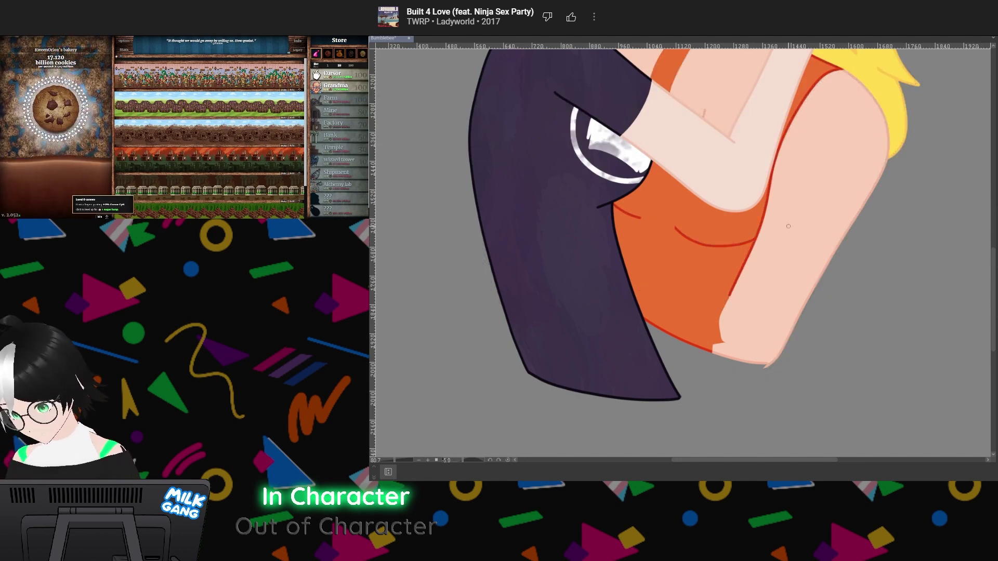
pyautogui.scroll(5, 761, 266)
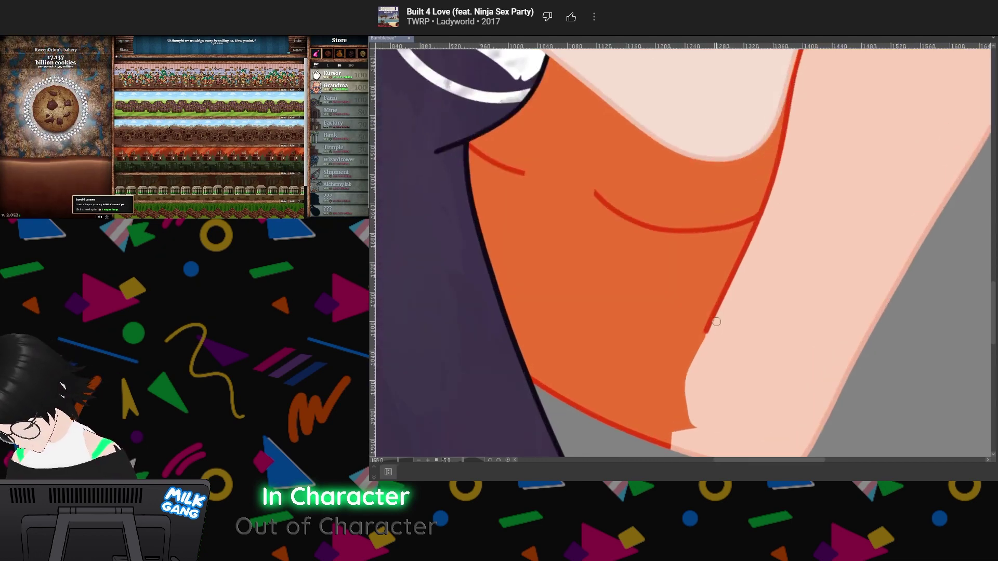
pyautogui.scroll(4, 738, 267)
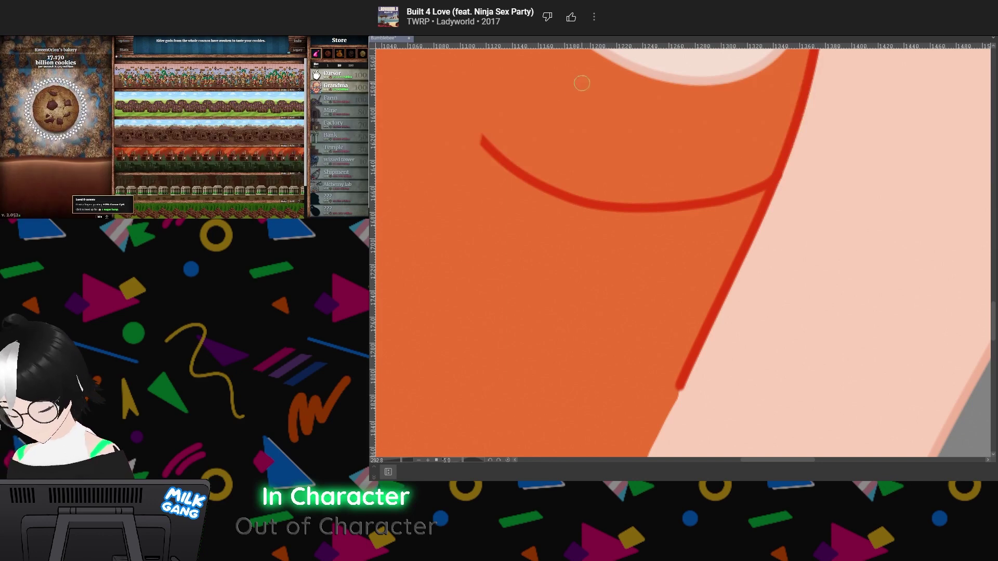
pyautogui.scroll(-9, 587, 208)
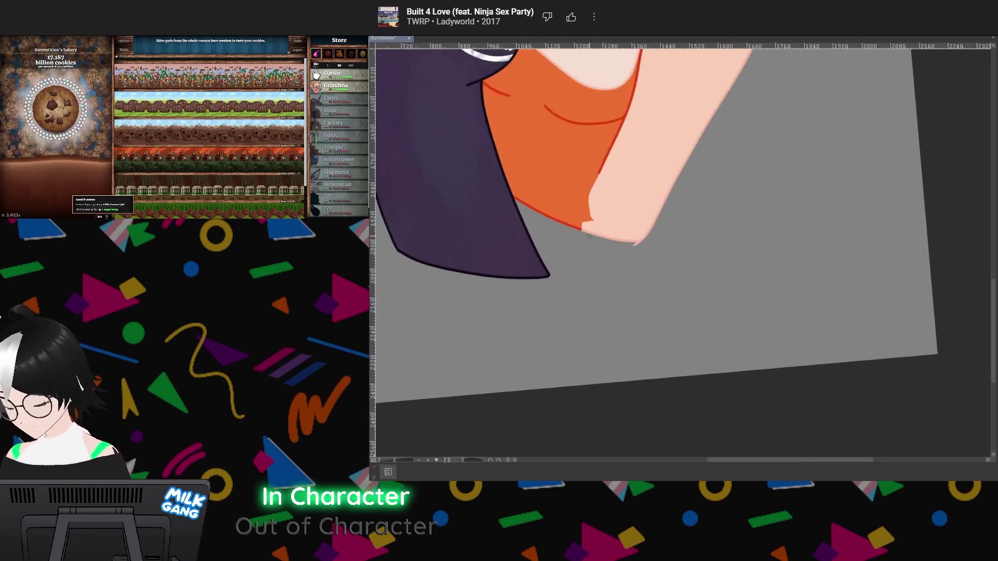
pyautogui.hotkey('ctrl', 'z')
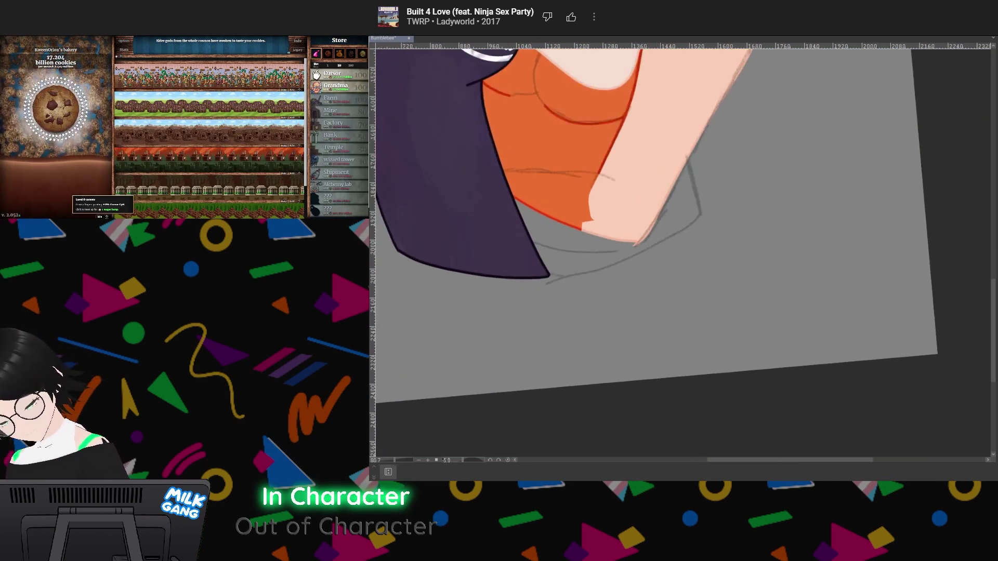
# Outline the top's missing lower section with a thin red line along the sketch, from the blonde's arm to the dark shirt's hem corner
pyautogui.moveTo(686, 157)
pyautogui.mouseDown()
pyautogui.moveTo(700, 217)
pyautogui.moveTo(603, 269)
pyautogui.moveTo(549, 275)
pyautogui.mouseUp()
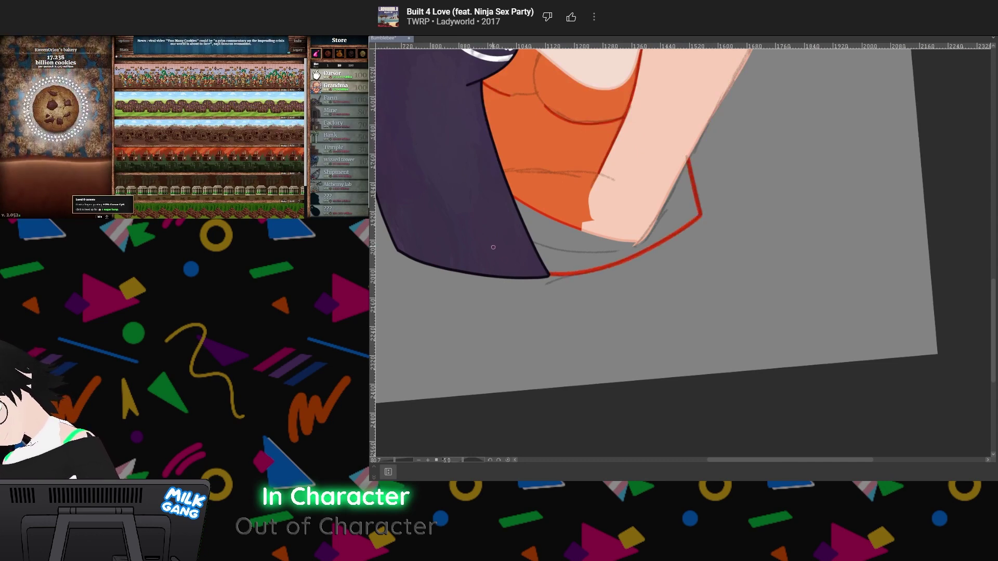
pyautogui.moveTo(682, 145); pyautogui.dragTo(767, 217)
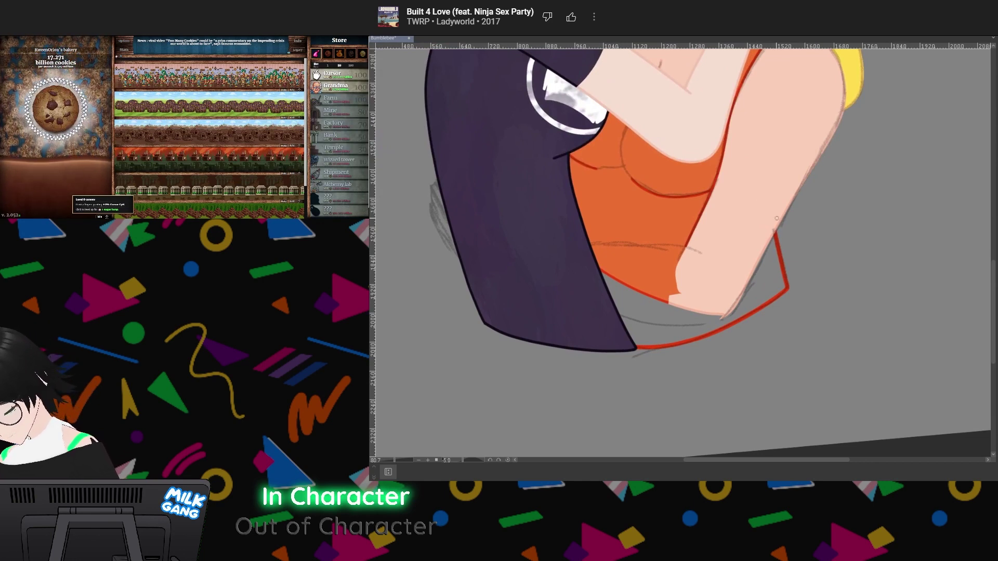
pyautogui.hotkey('ctrl', 'z')
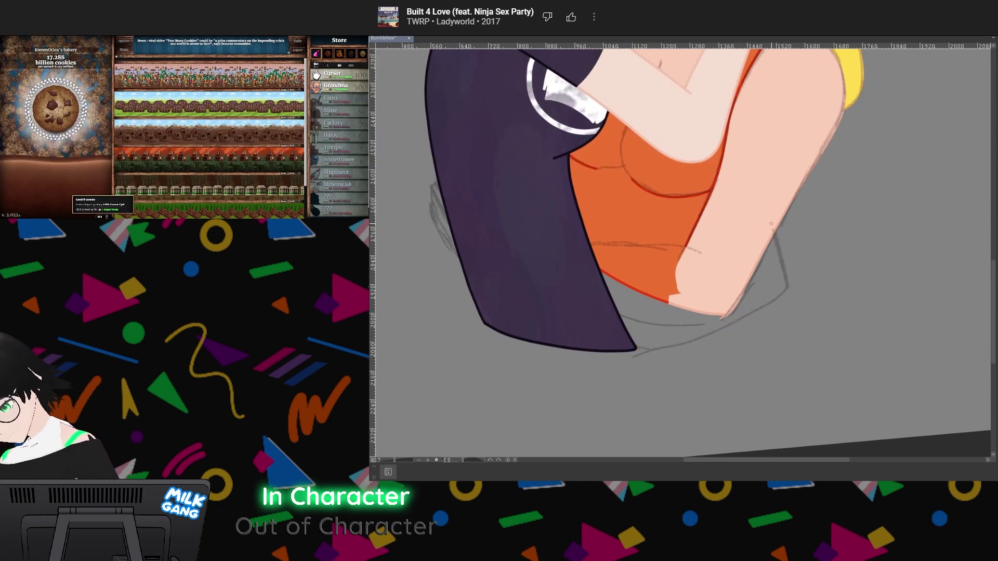
pyautogui.moveTo(774, 233)
pyautogui.mouseDown()
pyautogui.moveTo(781, 294)
pyautogui.moveTo(716, 335)
pyautogui.moveTo(636, 347)
pyautogui.mouseUp()
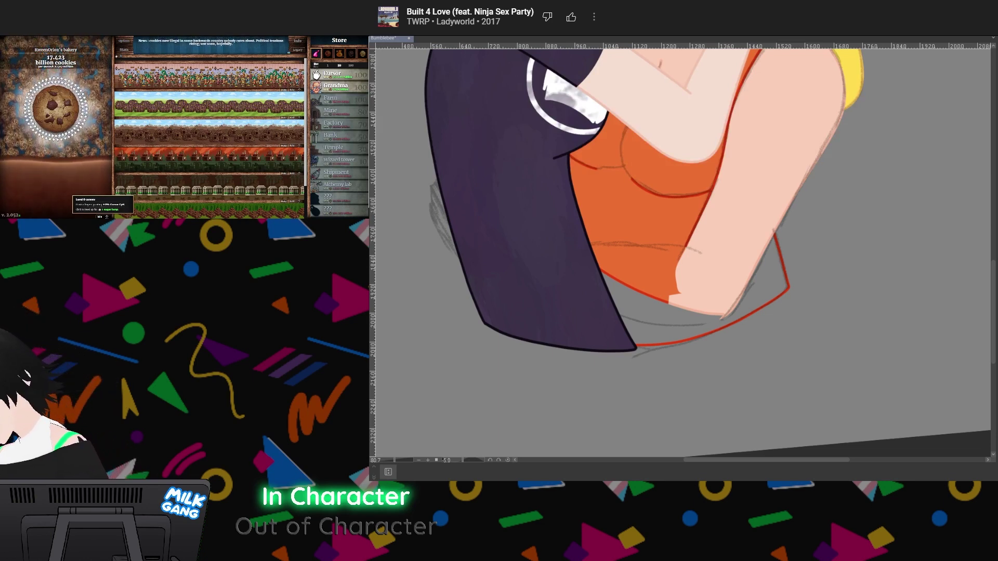
# Fill the newly outlined lower section of the blonde character's top with flat orange, using a selection inside the red outline
pyautogui.hotkey('ctrl', 'a')
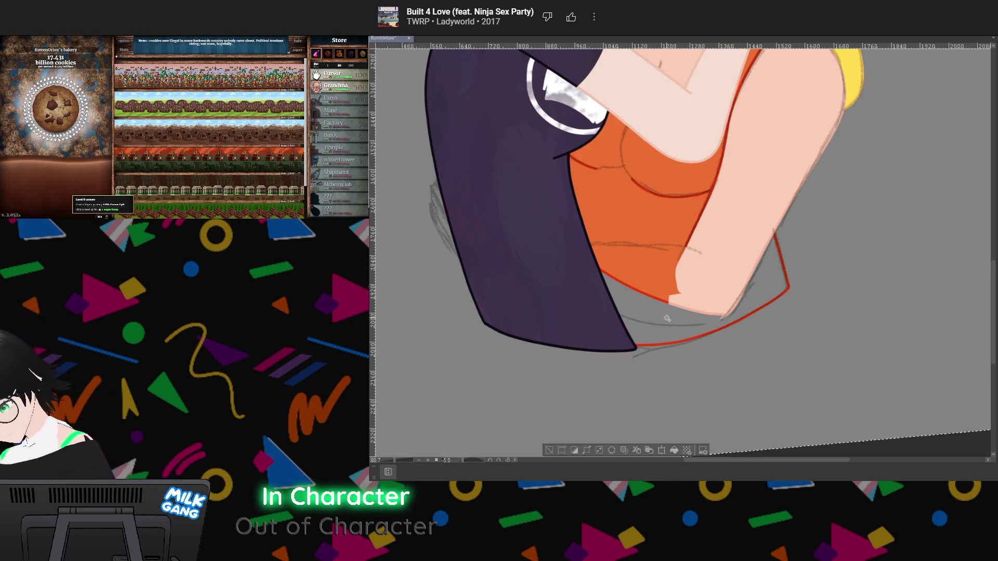
pyautogui.click(554, 447)
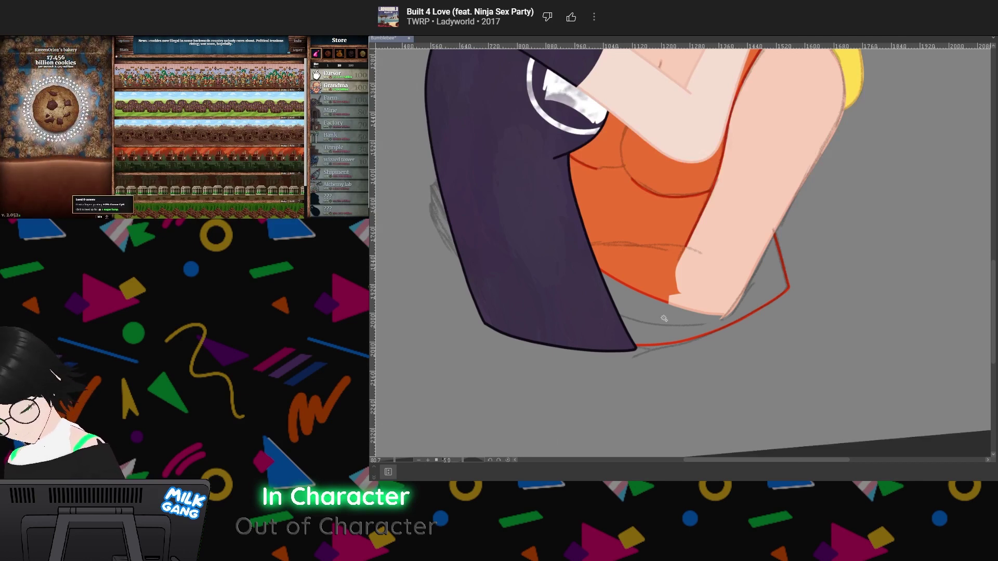
pyautogui.click(677, 318)
pyautogui.click(646, 363)
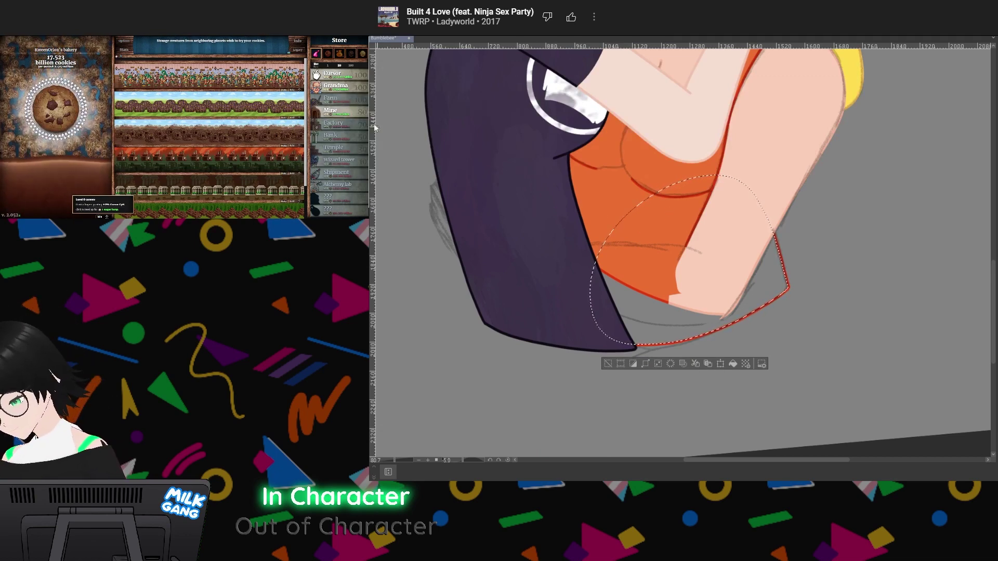
pyautogui.moveTo(629, 244); pyautogui.dragTo(780, 334)
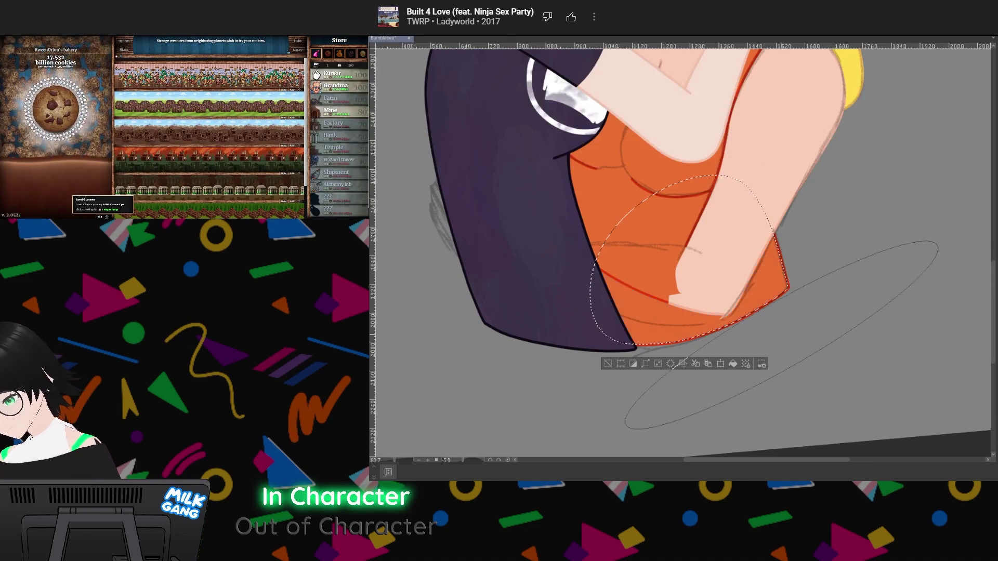
pyautogui.click(608, 364)
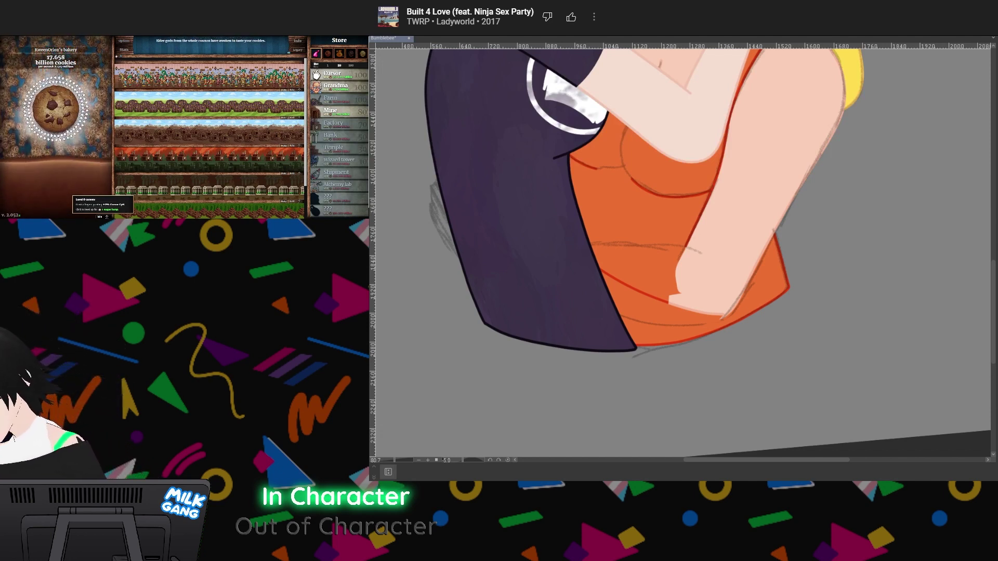
# Paint red and lighter orange brush texture over the blonde's orange top, clipped to its fill, and hide the sketch
pyautogui.moveTo(657, 174); pyautogui.dragTo(724, 365)
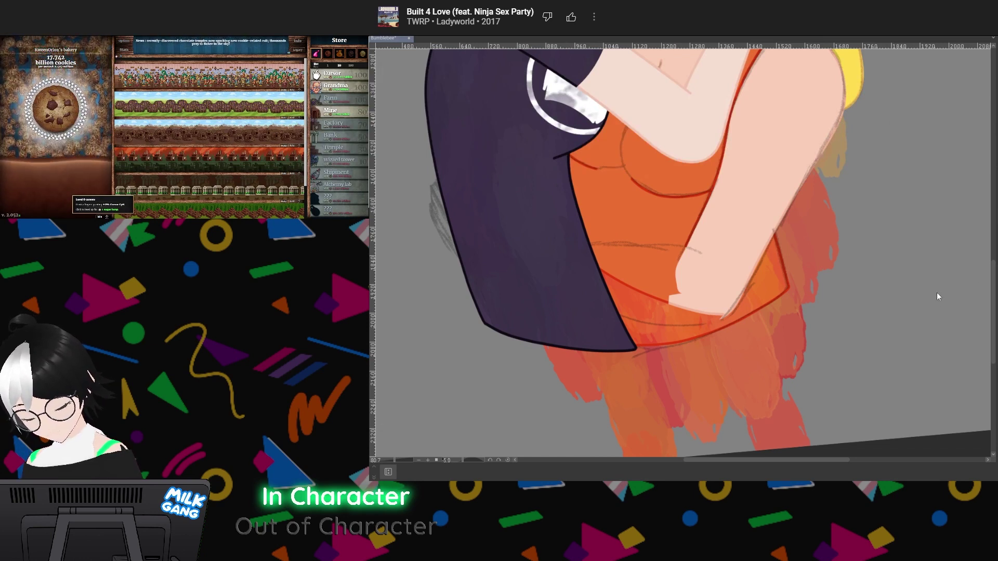
pyautogui.hotkey('ctrl', 'z')
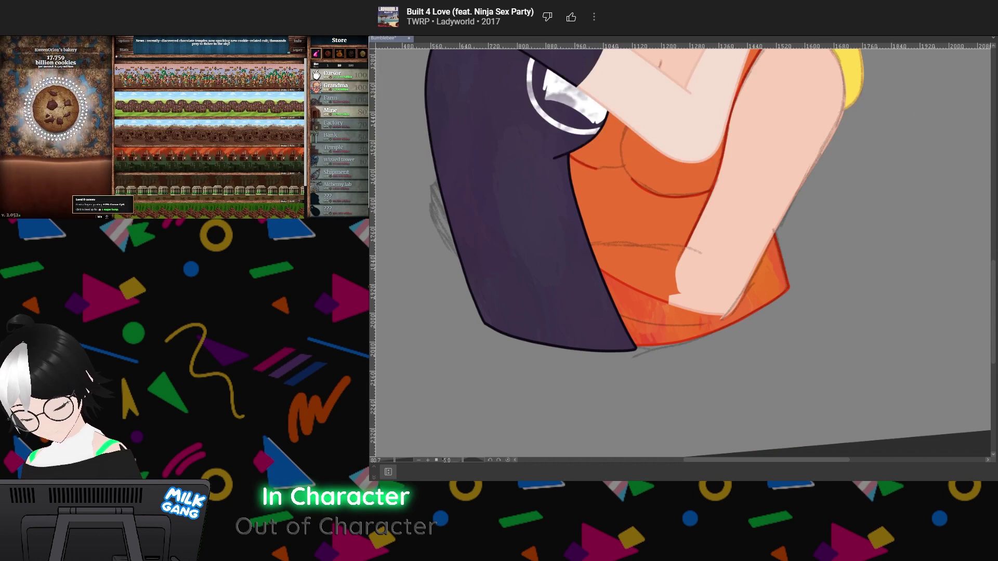
pyautogui.hotkey('ctrl', 'z')
pyautogui.hotkey('ctrl', 'z')
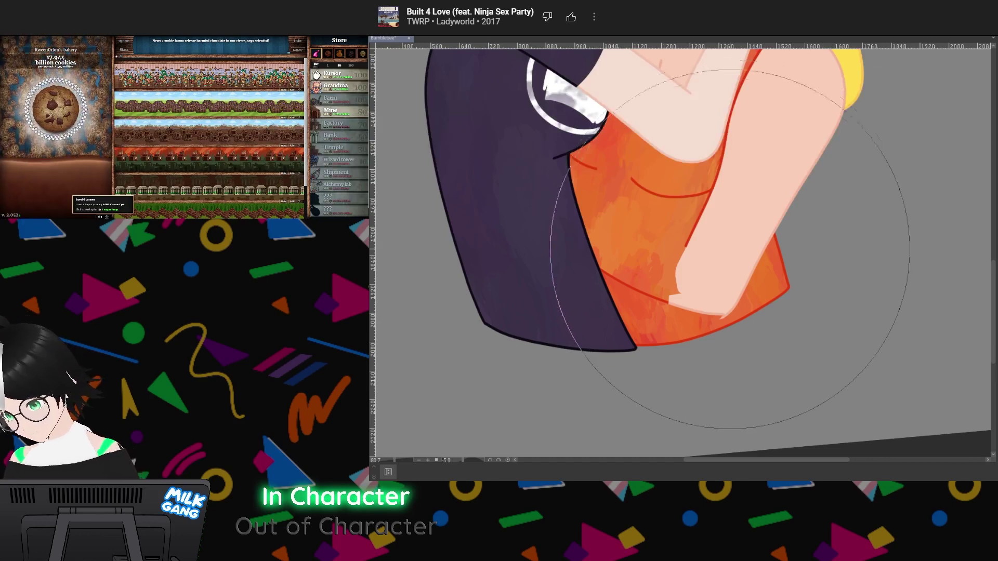
# Examine the textured orange top against the dark shirt and the rest of the two figures, close up and as a whole
pyautogui.scroll(-6, 741, 278)
pyautogui.scroll(2, 727, 222)
pyautogui.scroll(9, 727, 162)
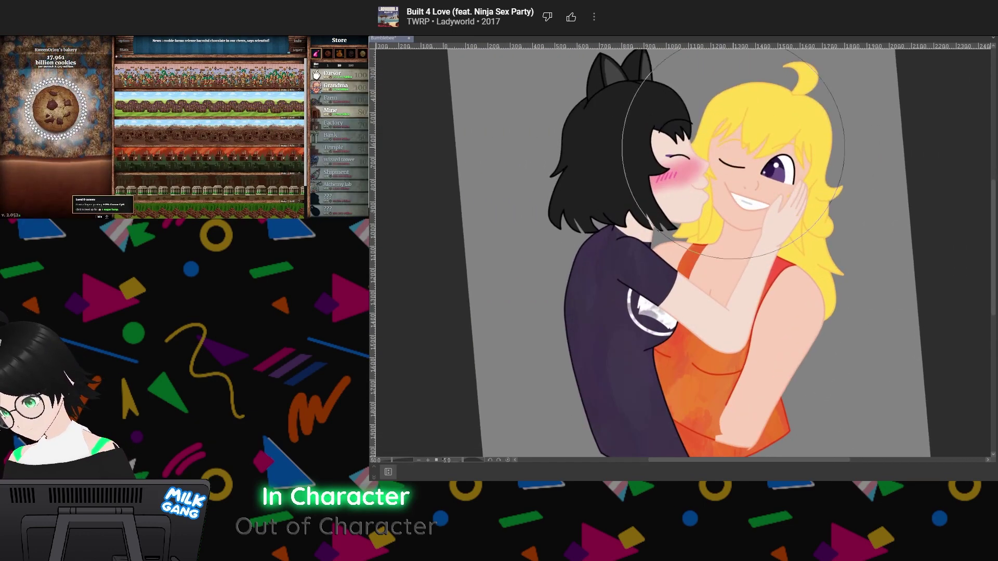
pyautogui.scroll(-3, 741, 127)
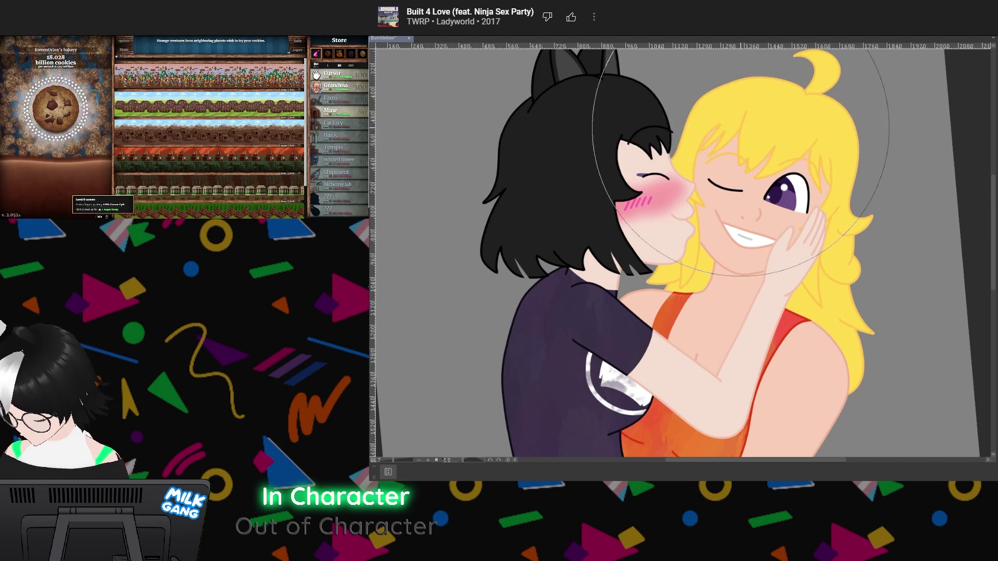
pyautogui.scroll(-8, 741, 126)
pyautogui.scroll(4, 748, 165)
pyautogui.scroll(-4, 749, 165)
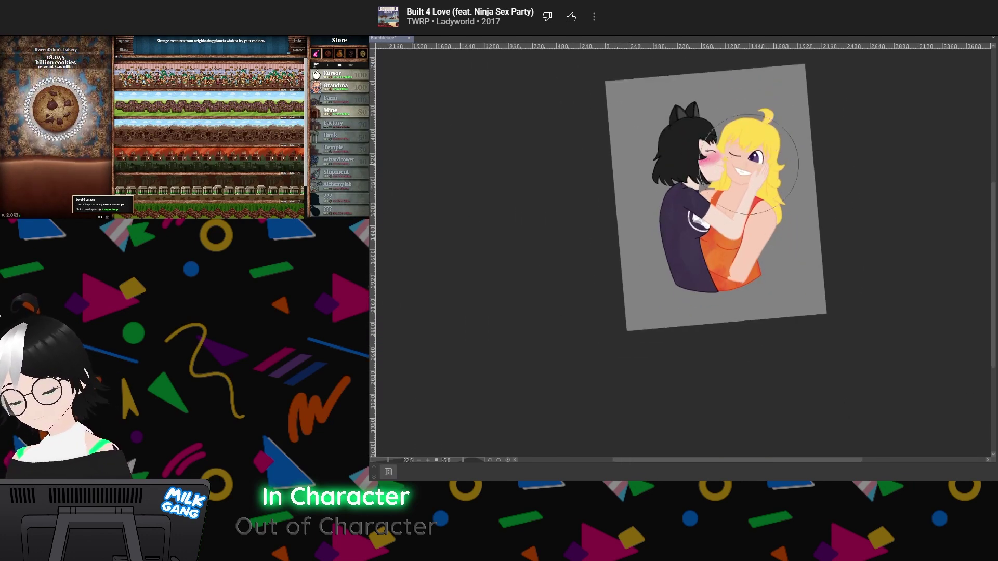
pyautogui.scroll(5, 749, 165)
pyautogui.scroll(-4, 730, 154)
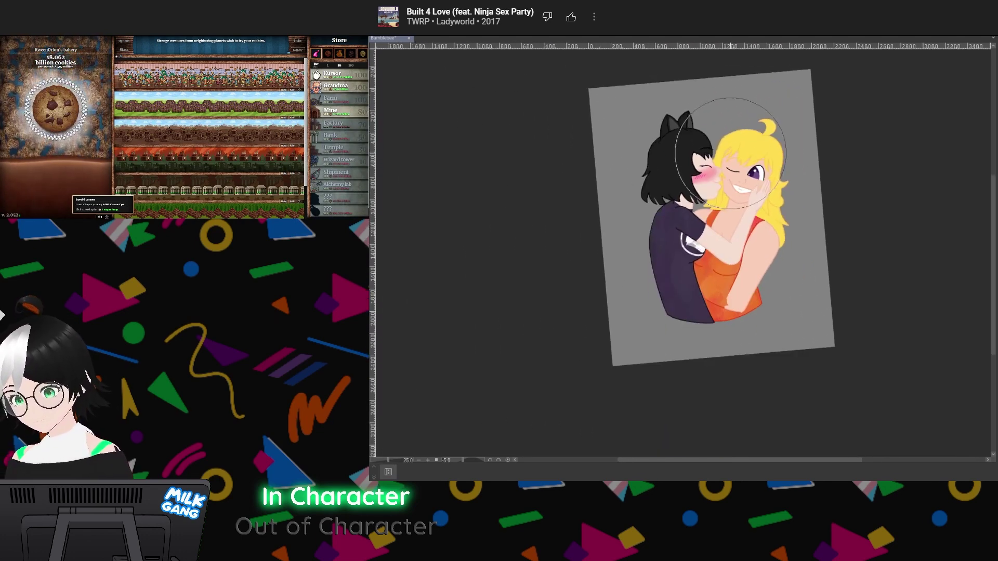
pyautogui.scroll(-1, 730, 153)
pyautogui.scroll(5, 730, 154)
pyautogui.scroll(-2, 702, 264)
pyautogui.scroll(2, 703, 264)
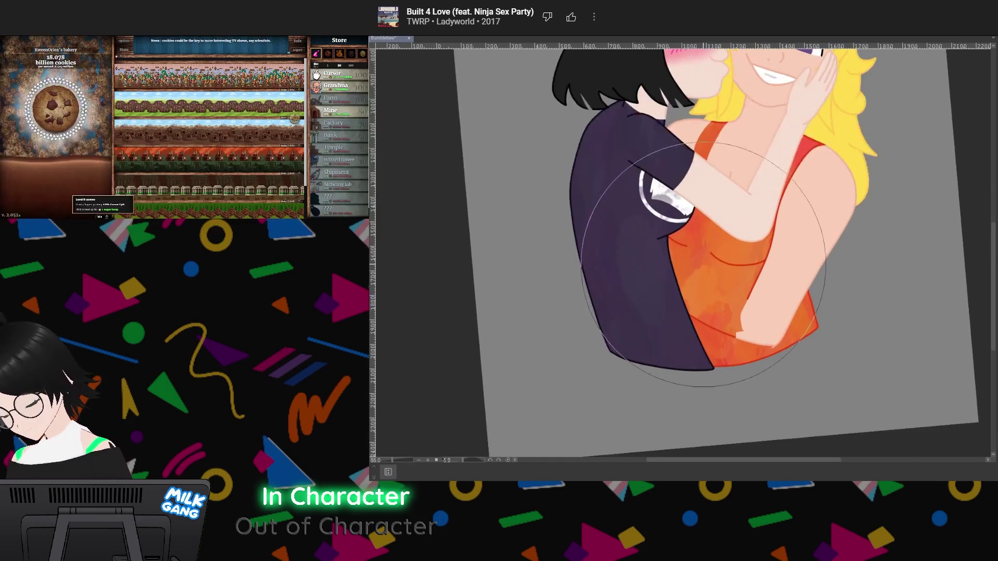
pyautogui.scroll(1, 704, 264)
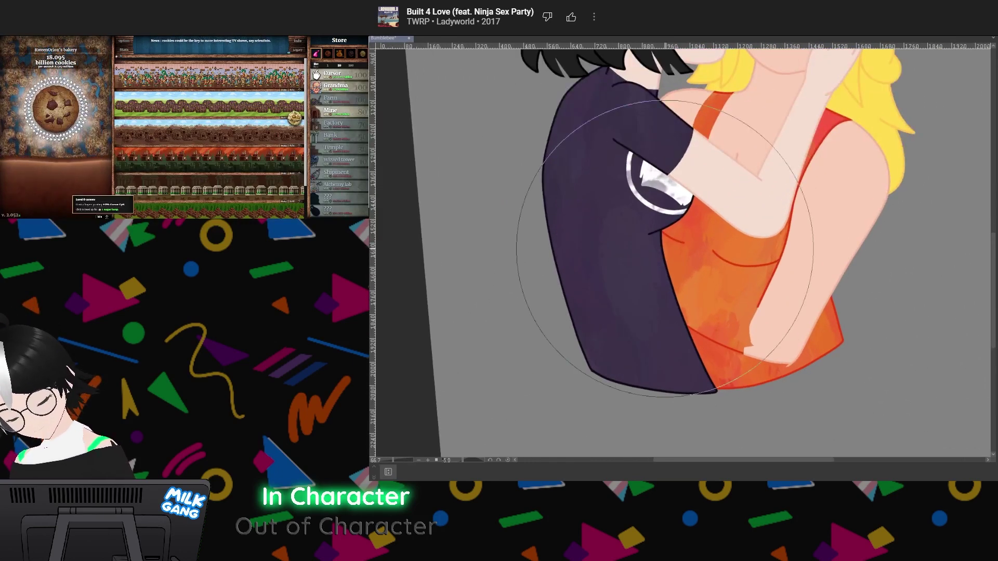
# Show the sketch of the blonde's forearm and hand across the dark shirt, leaving the pose construction lines hidden
pyautogui.moveTo(555, 277); pyautogui.dragTo(565, 303)
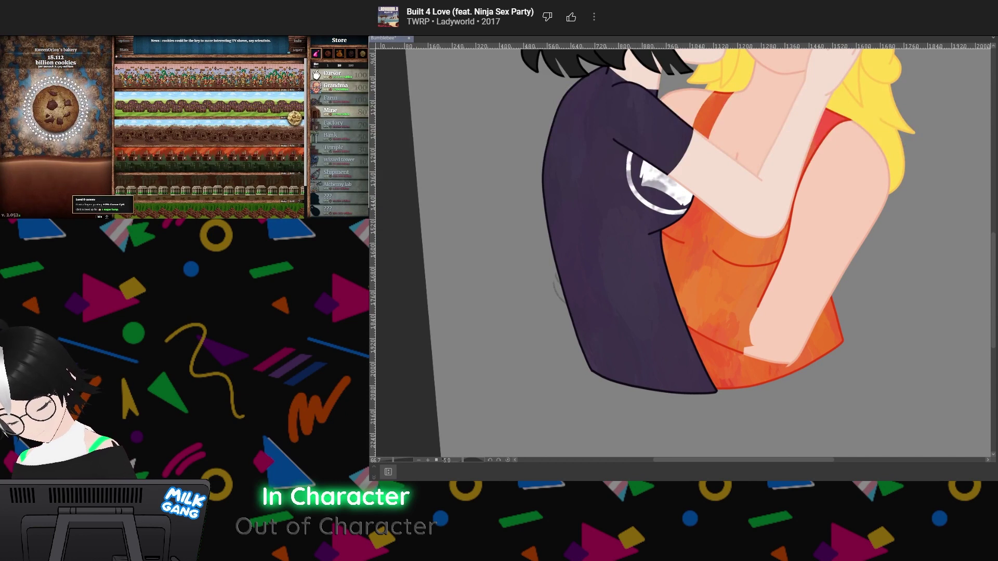
pyautogui.hotkey('ctrl', 'z')
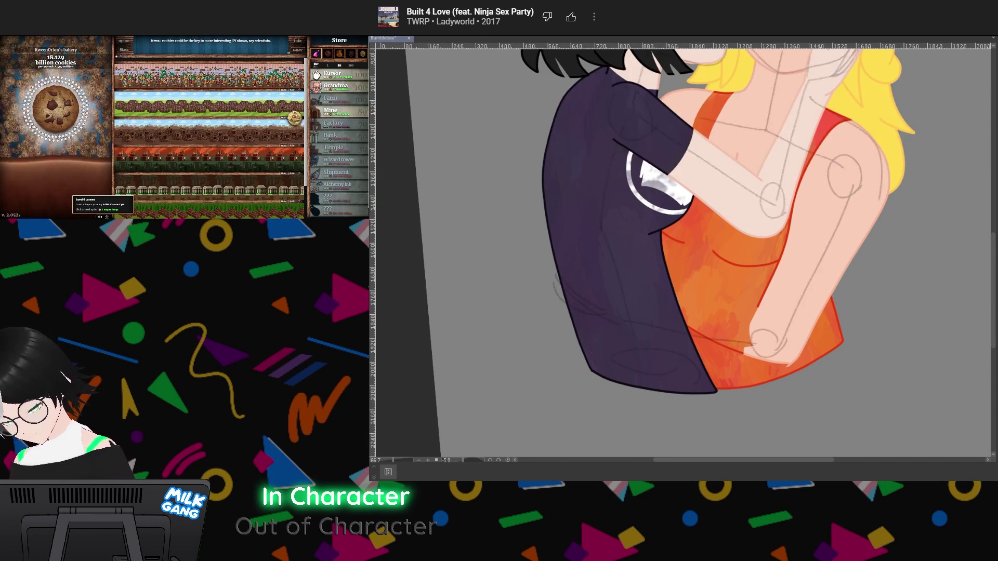
pyautogui.hotkey('ctrl', 'y')
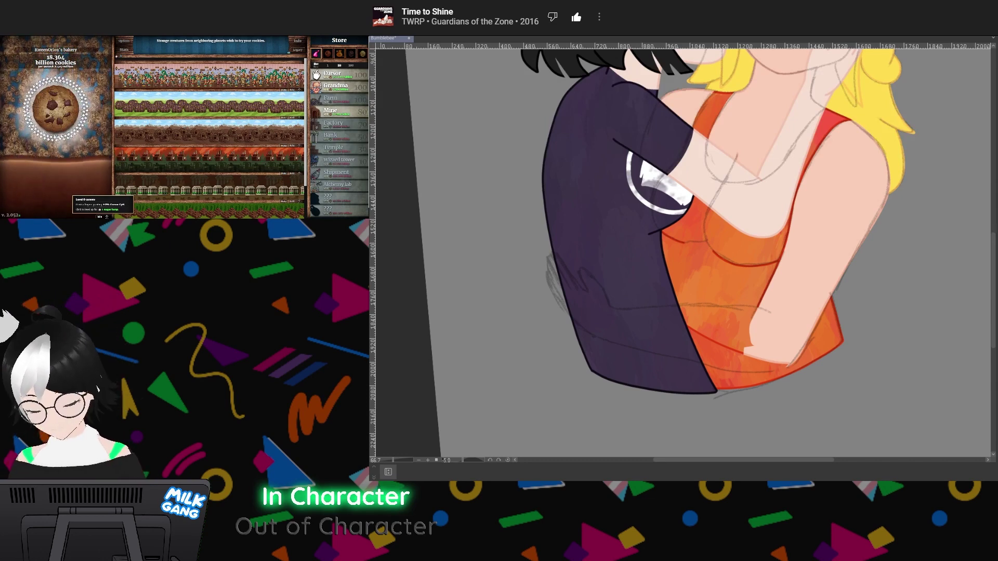
pyautogui.scroll(3, 751, 306)
pyautogui.scroll(2, 634, 312)
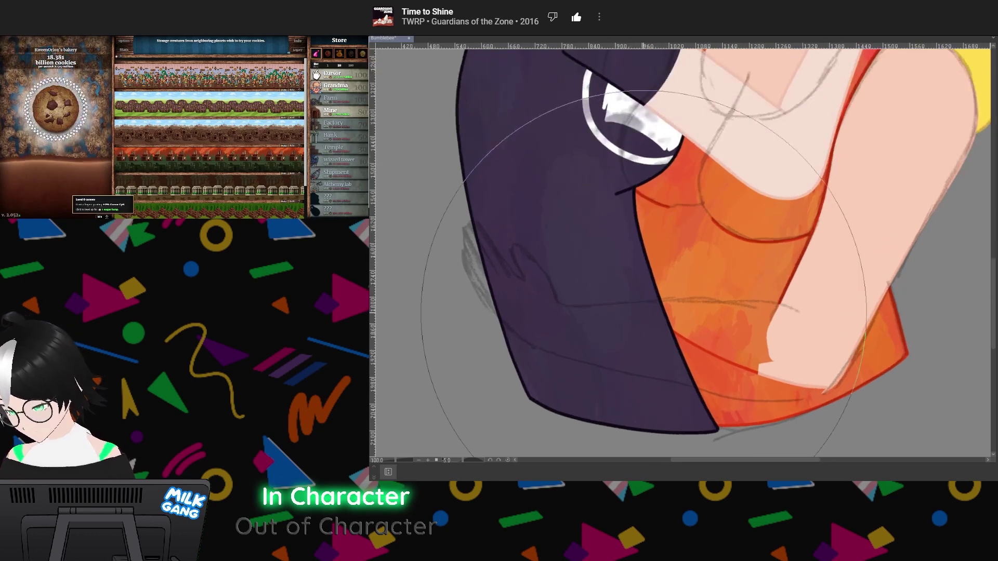
pyautogui.scroll(-3, 640, 318)
pyautogui.scroll(5, 640, 312)
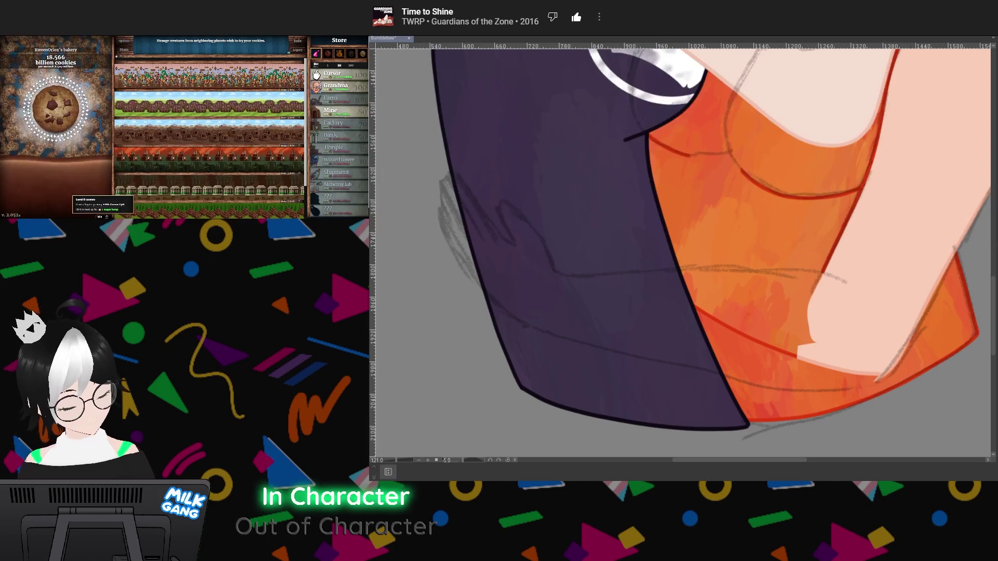
pyautogui.press('Delete')
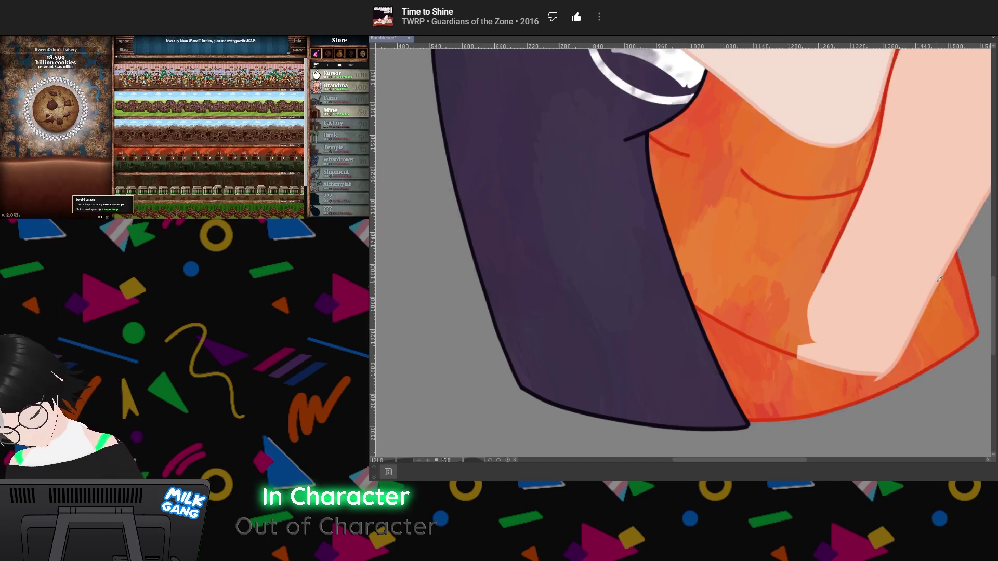
pyautogui.hotkey('ctrl', 'z')
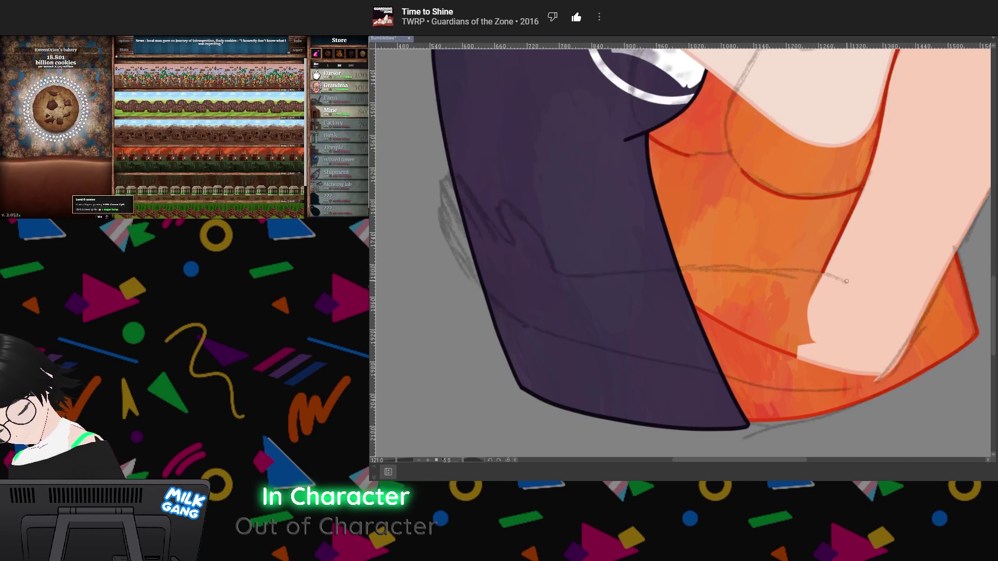
# Draw the upper edge of the blonde's forearm and her thumb in a pink skin-tone line, following the sketch across the dark shirt
pyautogui.moveTo(846, 280)
pyautogui.mouseDown()
pyautogui.moveTo(554, 274)
pyautogui.moveTo(541, 237)
pyautogui.moveTo(502, 198)
pyautogui.moveTo(517, 245)
pyautogui.mouseUp()
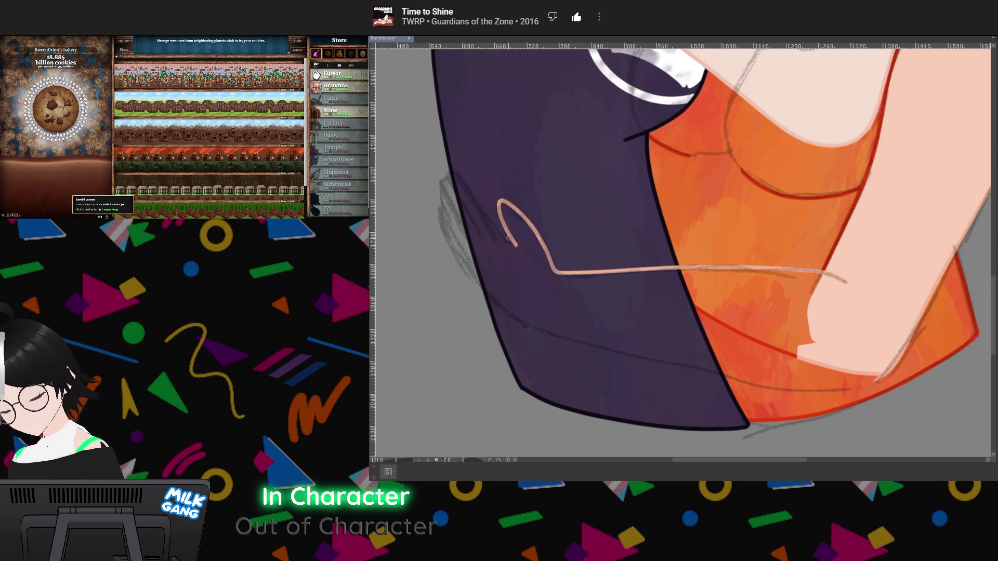
pyautogui.scroll(2, 616, 250)
pyautogui.scroll(-5, 621, 247)
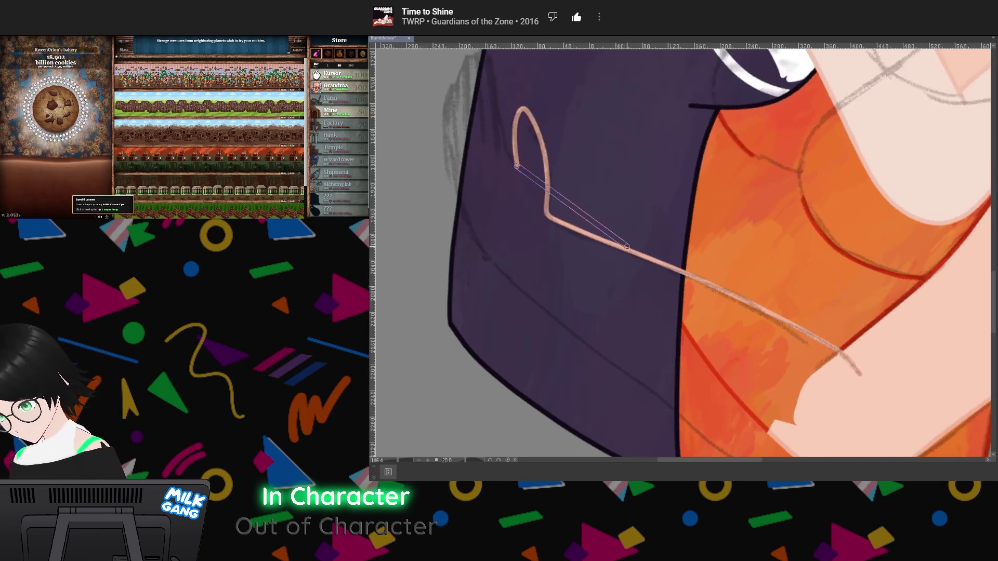
pyautogui.scroll(1, 629, 250)
pyautogui.scroll(16, 630, 250)
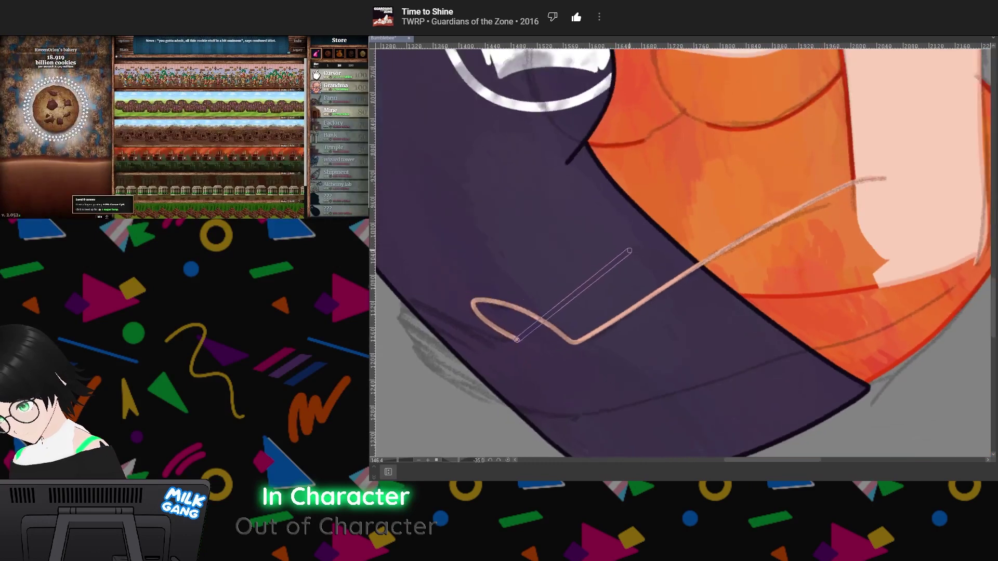
pyautogui.scroll(4, 636, 248)
pyautogui.scroll(-5, 637, 247)
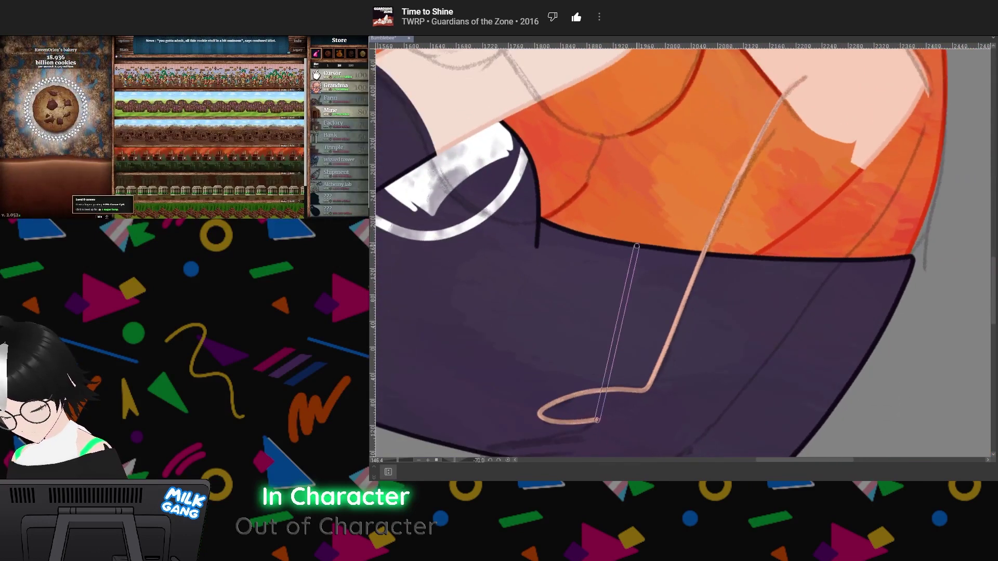
pyautogui.scroll(-2, 637, 247)
pyautogui.scroll(2, 658, 304)
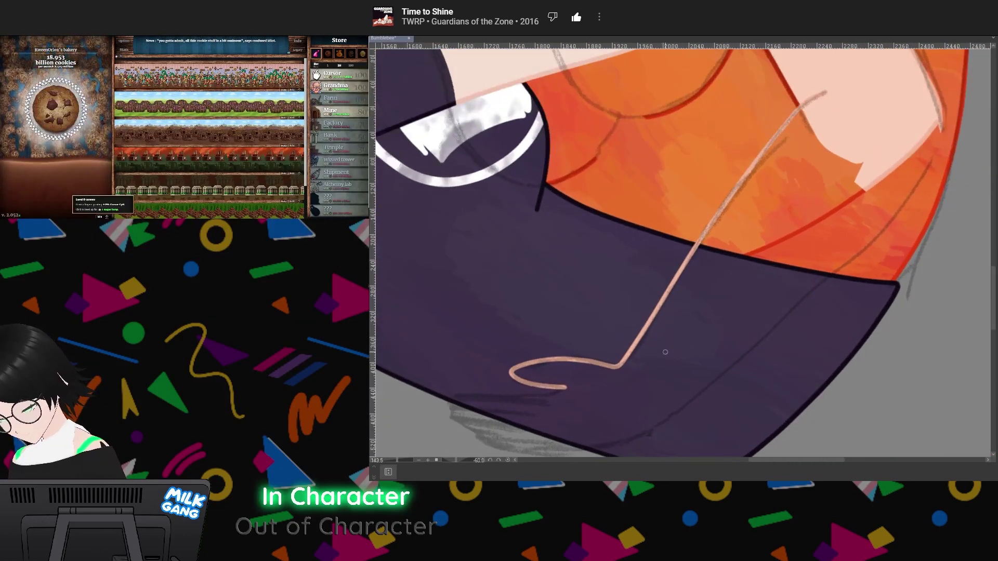
pyautogui.scroll(-2, 662, 357)
pyautogui.scroll(3, 661, 357)
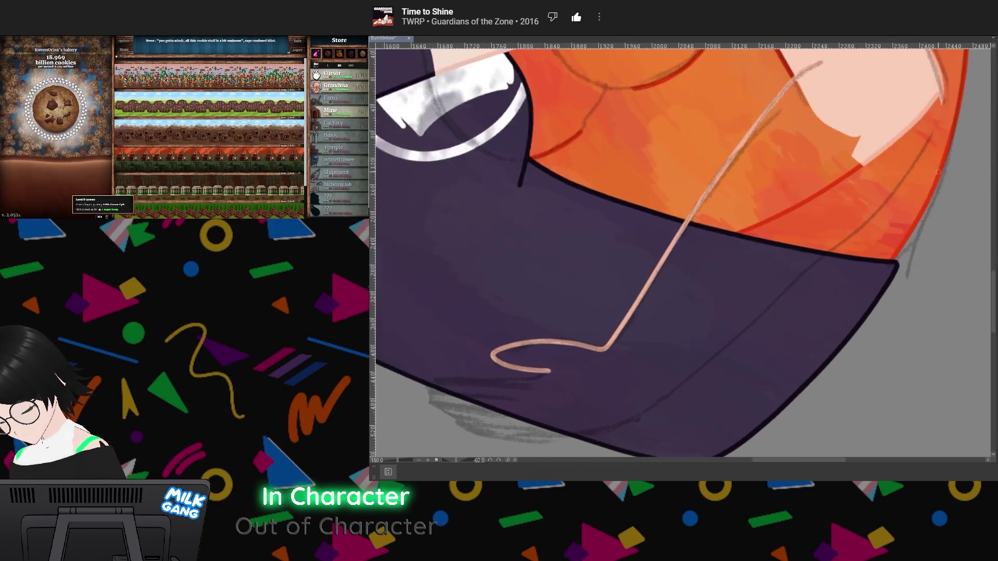
pyautogui.moveTo(661, 357); pyautogui.dragTo(664, 314)
pyautogui.scroll(2, 941, 181)
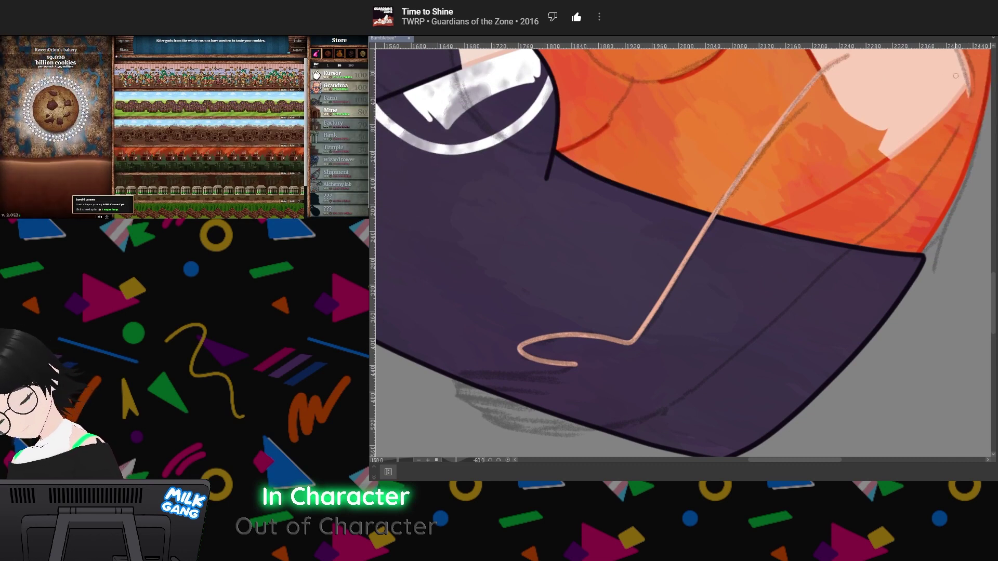
# Outline the blonde's fingers at the dark shirt's edge and the forearm's lower edge back to her elbow in the same pink line
pyautogui.moveTo(575, 365)
pyautogui.mouseDown()
pyautogui.moveTo(454, 375)
pyautogui.moveTo(469, 388)
pyautogui.moveTo(544, 391)
pyautogui.moveTo(554, 369)
pyautogui.moveTo(478, 369)
pyautogui.moveTo(454, 381)
pyautogui.moveTo(546, 391)
pyautogui.mouseUp()
pyautogui.hotkey('ctrl', 'z')
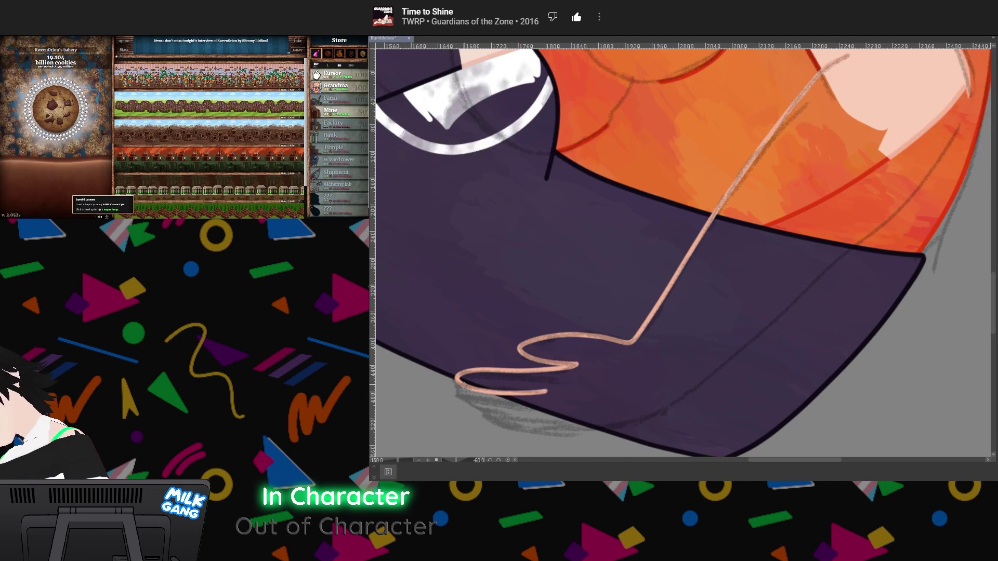
pyautogui.moveTo(459, 386)
pyautogui.mouseDown()
pyautogui.moveTo(481, 401)
pyautogui.moveTo(543, 406)
pyautogui.mouseUp()
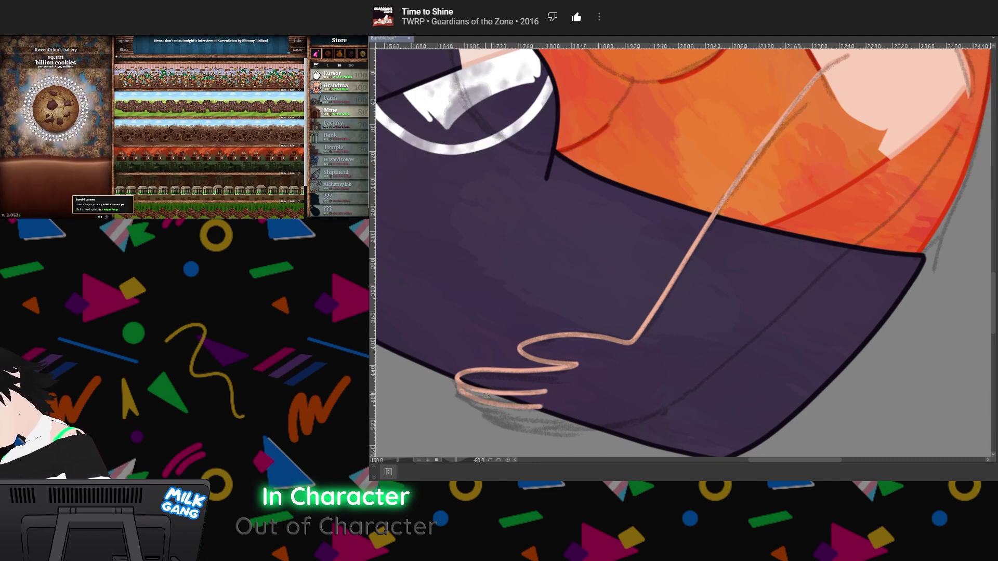
pyautogui.moveTo(460, 390)
pyautogui.mouseDown()
pyautogui.moveTo(486, 411)
pyautogui.moveTo(555, 414)
pyautogui.moveTo(530, 428)
pyautogui.moveTo(587, 428)
pyautogui.moveTo(689, 399)
pyautogui.moveTo(902, 213)
pyautogui.moveTo(963, 120)
pyautogui.moveTo(968, 86)
pyautogui.moveTo(958, 50)
pyautogui.mouseUp()
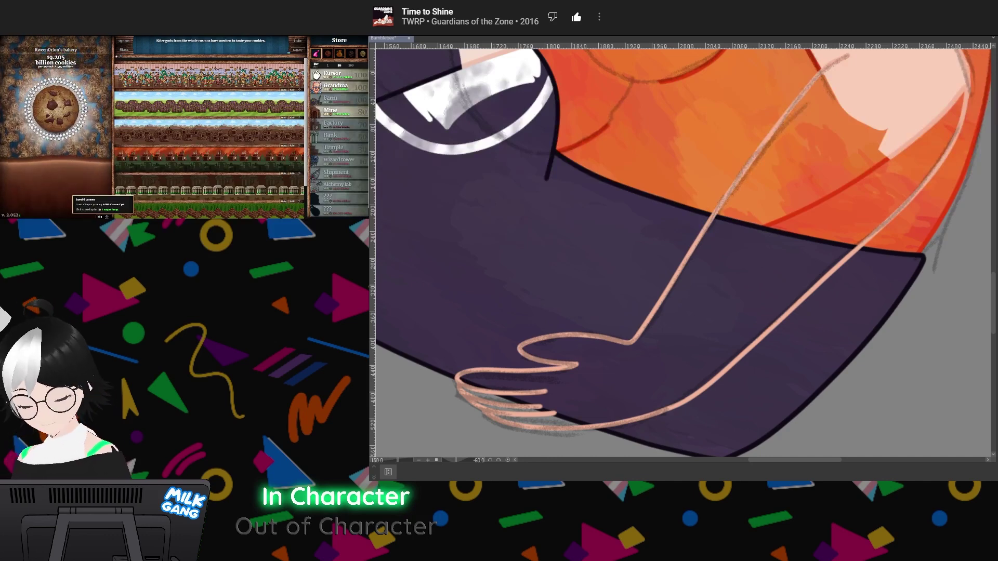
# Hide the sketch and inspect the pink forearm and hand linework, especially where it meets the blonde's elbow
pyautogui.scroll(-5, 894, 196)
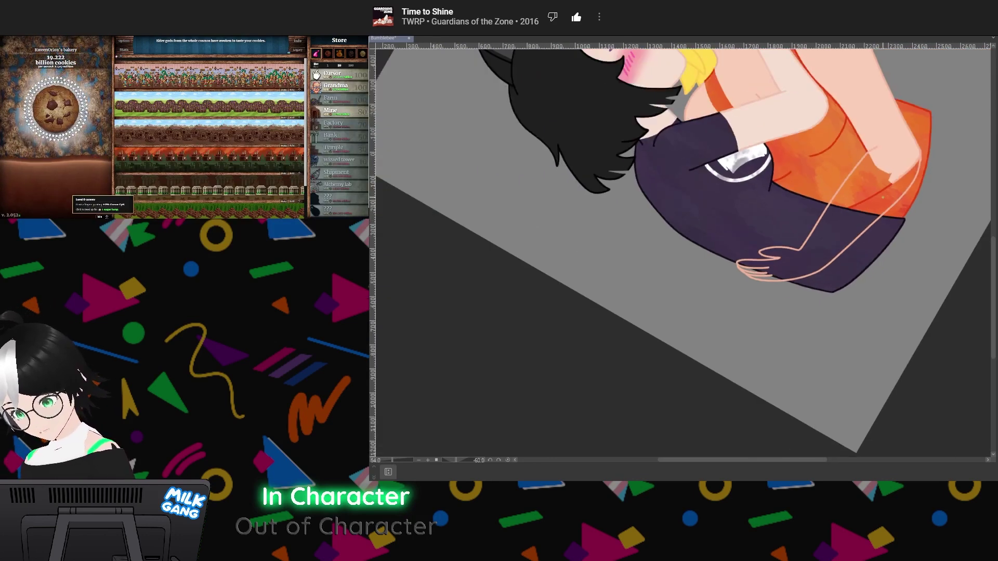
pyautogui.scroll(2, 894, 196)
pyautogui.scroll(-5, 896, 198)
pyautogui.moveTo(896, 198); pyautogui.dragTo(873, 364)
pyautogui.scroll(-6, 858, 229)
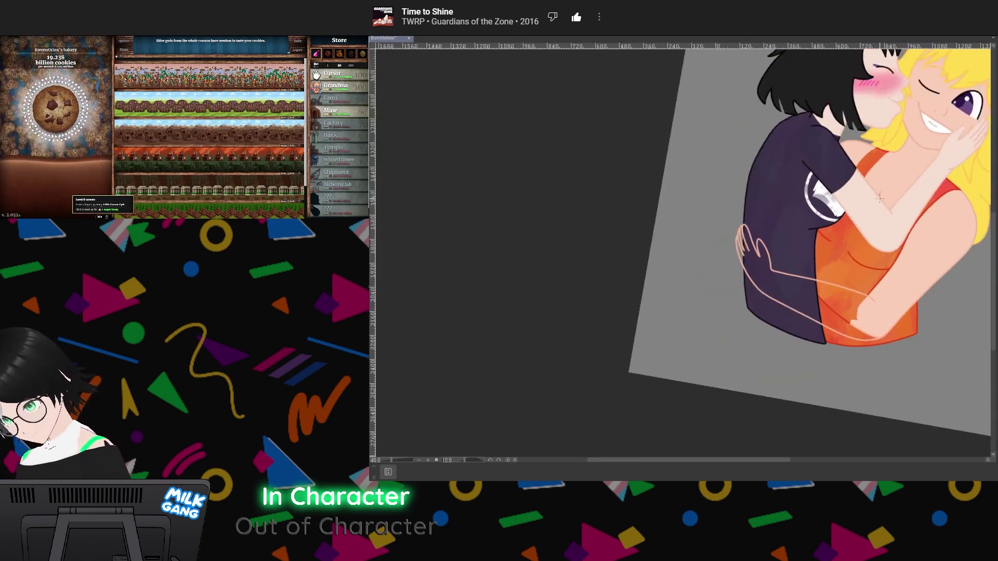
pyautogui.scroll(5, 940, 294)
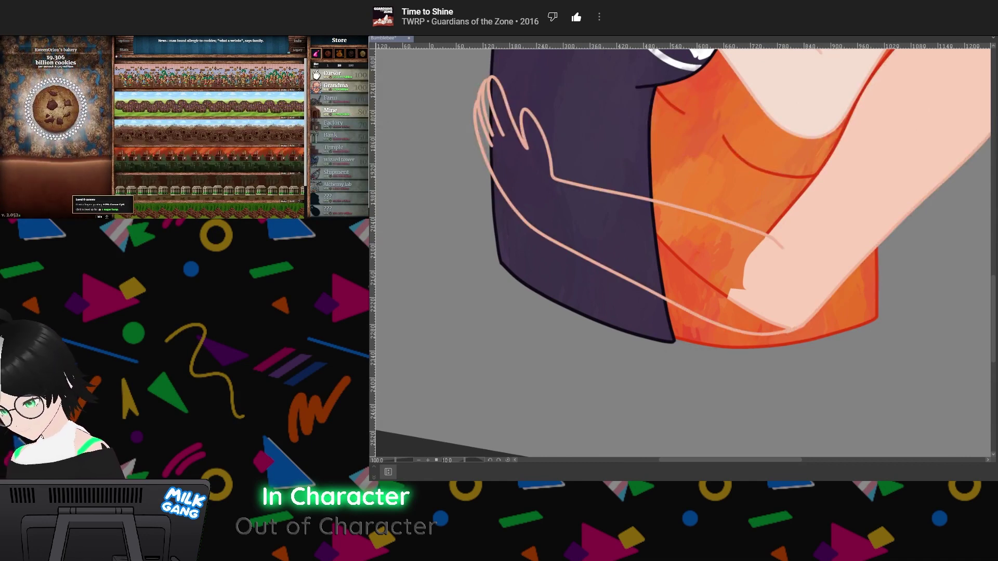
pyautogui.scroll(4, 762, 365)
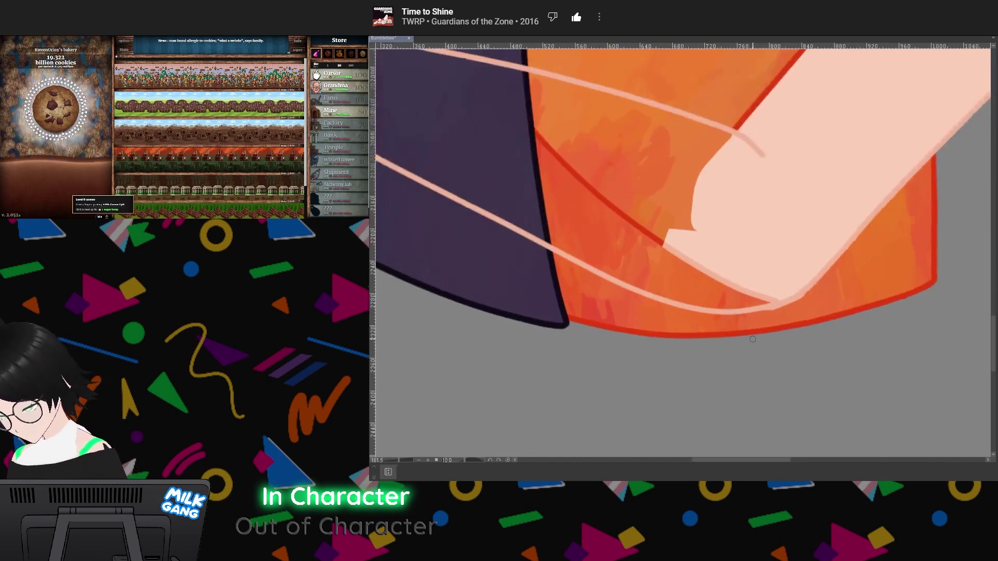
# Clean up the pink linework where the forearm's lower edge meets the blonde's elbow
pyautogui.scroll(2, 753, 339)
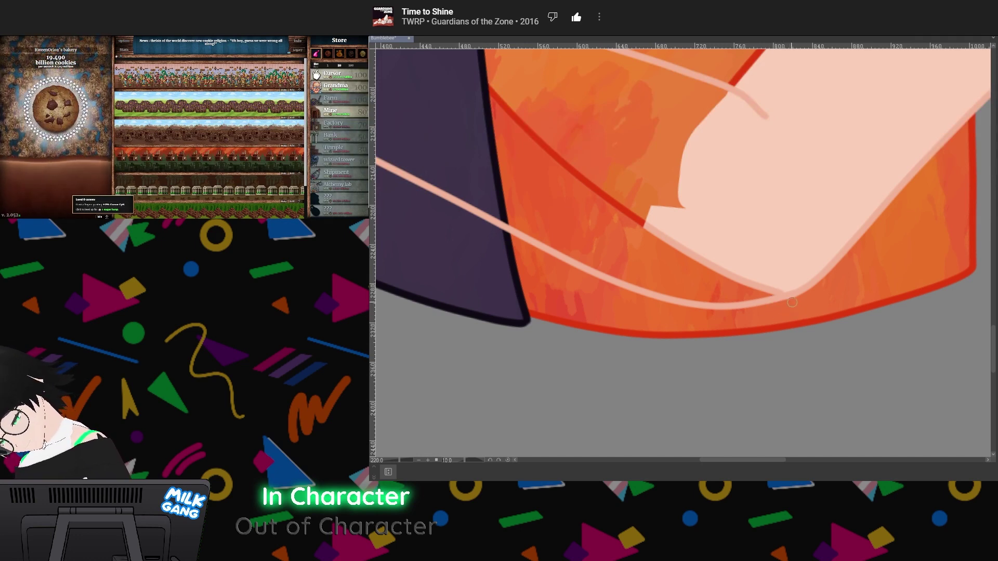
pyautogui.moveTo(773, 301); pyautogui.dragTo(793, 298)
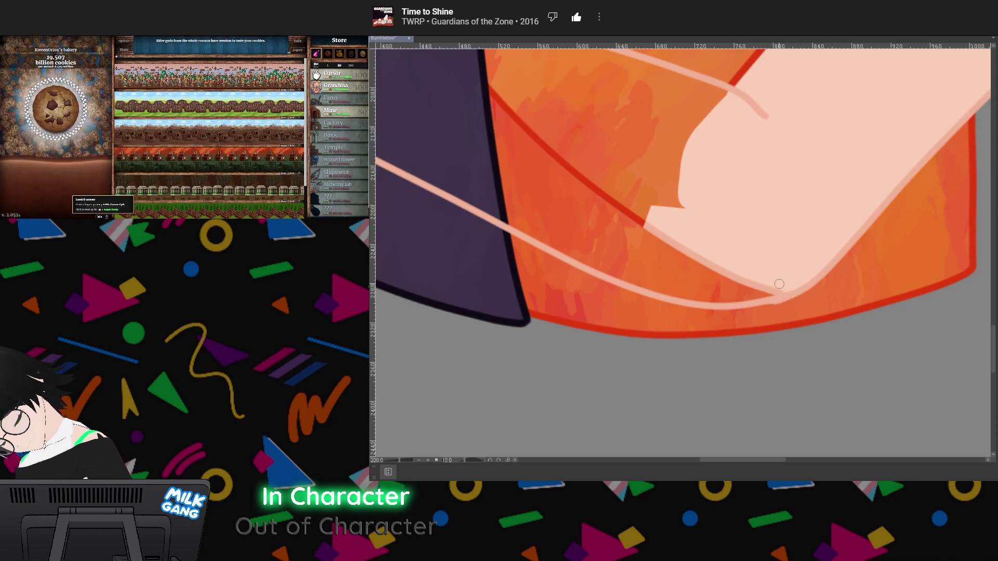
pyautogui.hotkey('ctrl', 'z')
pyautogui.hotkey('ctrl', 'z')
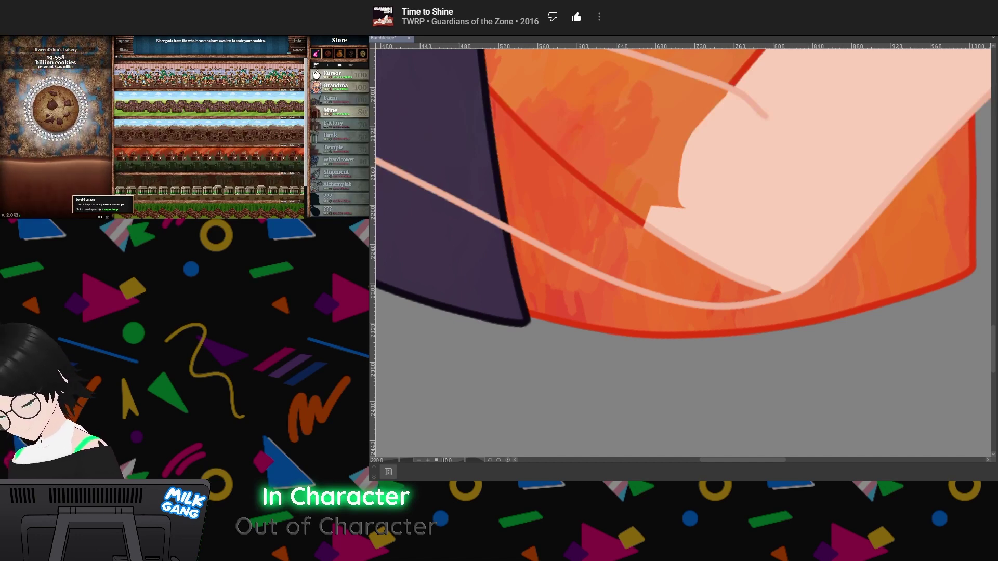
# Select the area enclosed by the blonde's forearm and hand outline, fill it with her light skin tone and clear the selection
pyautogui.scroll(-4, 786, 287)
pyautogui.scroll(-4, 787, 375)
pyautogui.scroll(4, 785, 312)
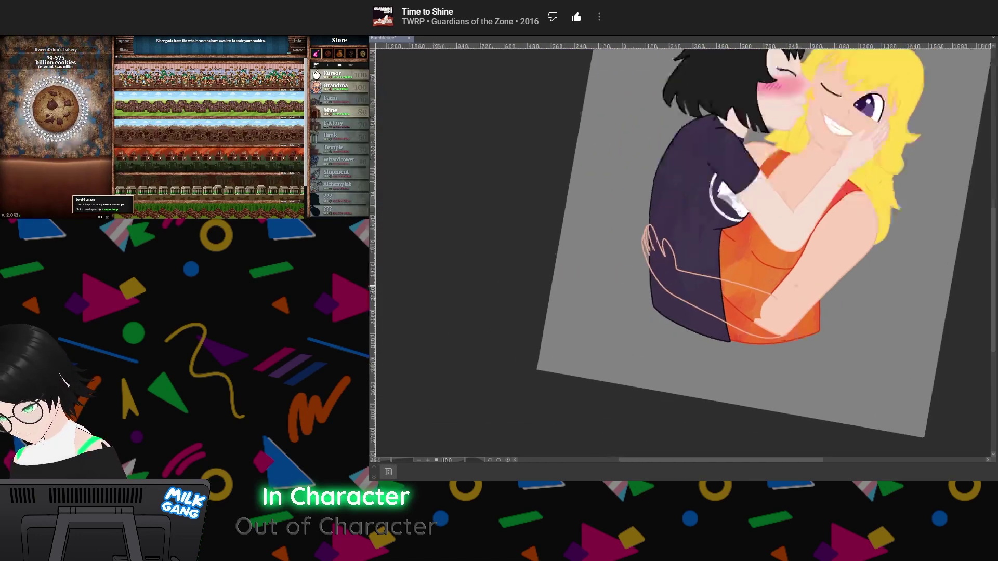
pyautogui.scroll(-3, 766, 314)
pyautogui.scroll(2, 761, 319)
pyautogui.scroll(4, 761, 319)
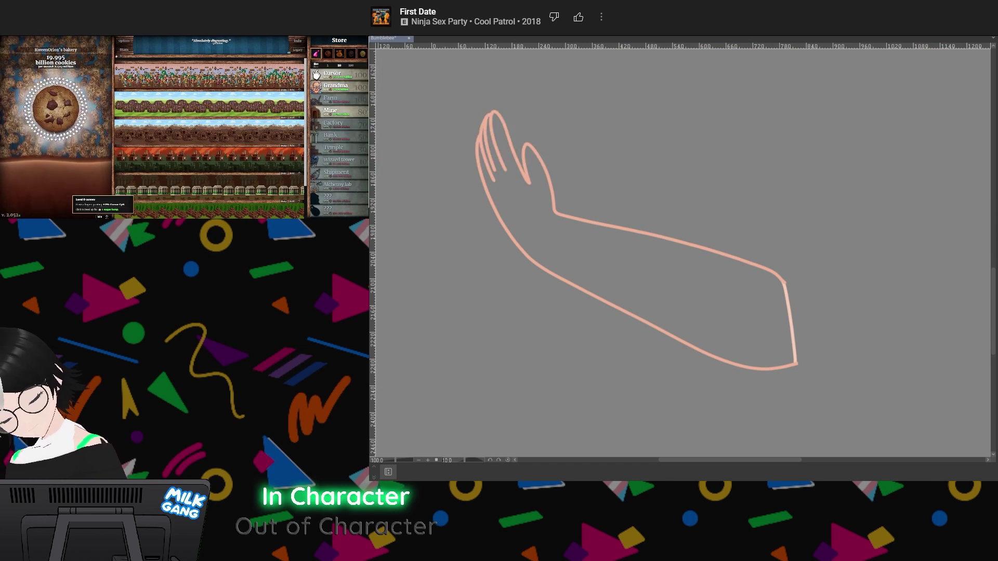
pyautogui.click(658, 265)
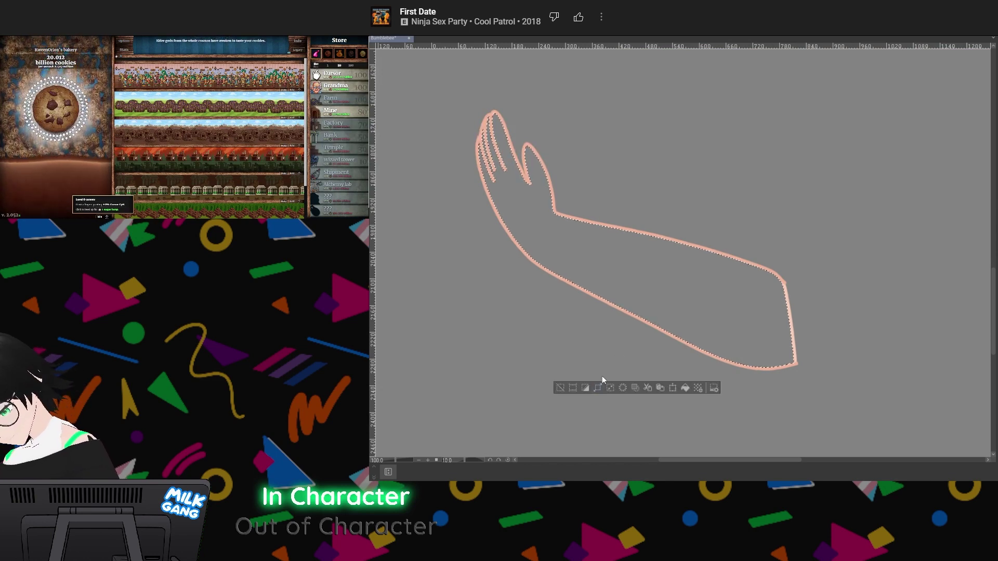
pyautogui.click(643, 239)
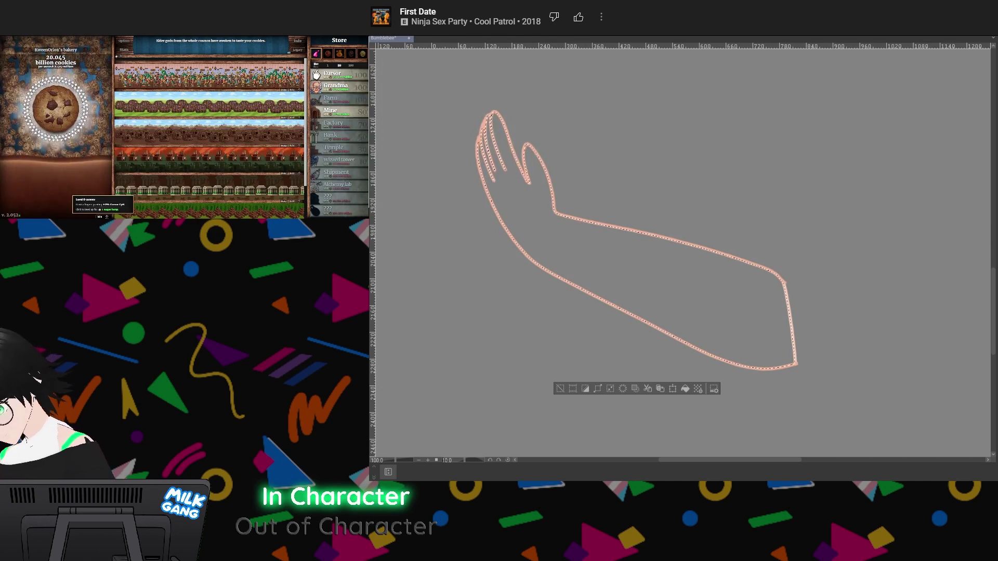
pyautogui.moveTo(434, 122)
pyautogui.mouseDown()
pyautogui.moveTo(654, 272)
pyautogui.moveTo(676, 267)
pyautogui.mouseUp()
pyautogui.click(560, 389)
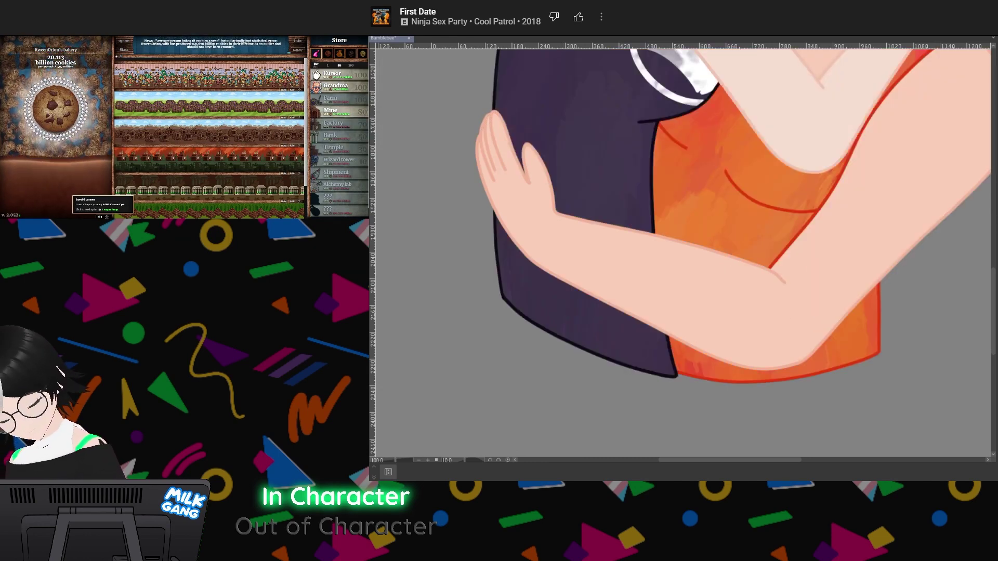
# Reset the tilted canvas to upright with the whole illustration in view, and save the file
pyautogui.hotkey('ctrl', '0')
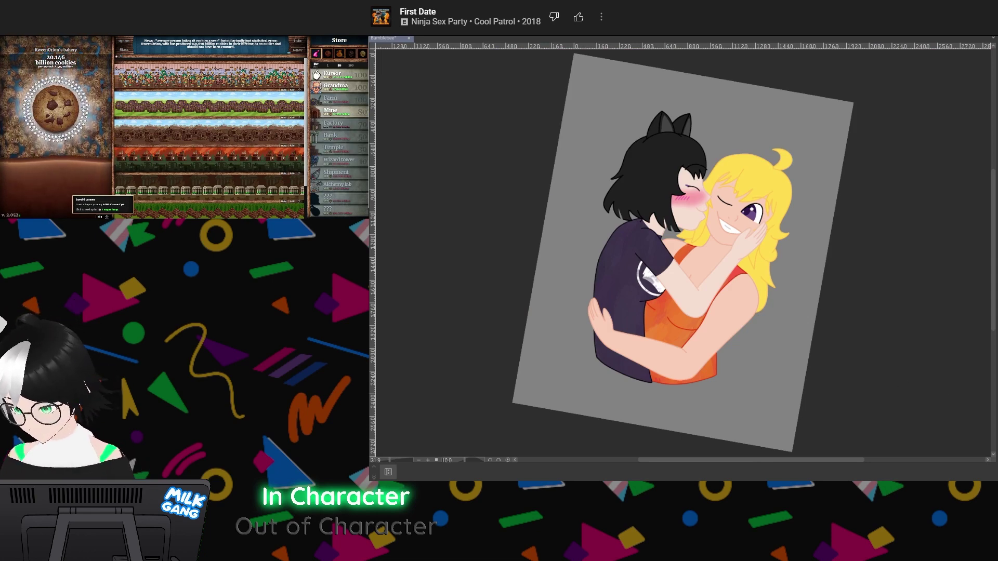
pyautogui.press('-')
pyautogui.press('-')
pyautogui.hotkey('ctrl', 's')
pyautogui.scroll(-1, 866, 344)
pyautogui.scroll(1, 869, 347)
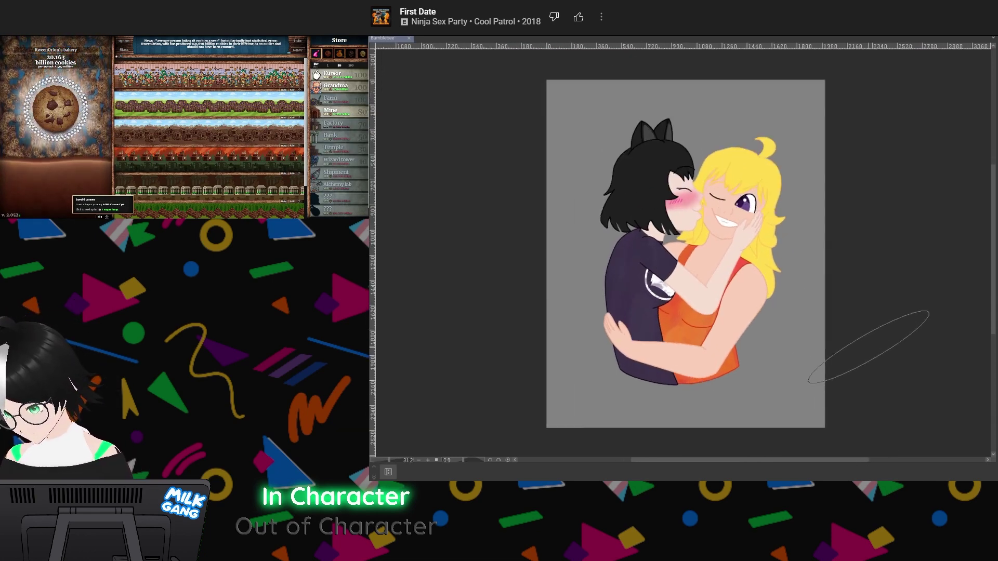
pyautogui.scroll(1, 869, 347)
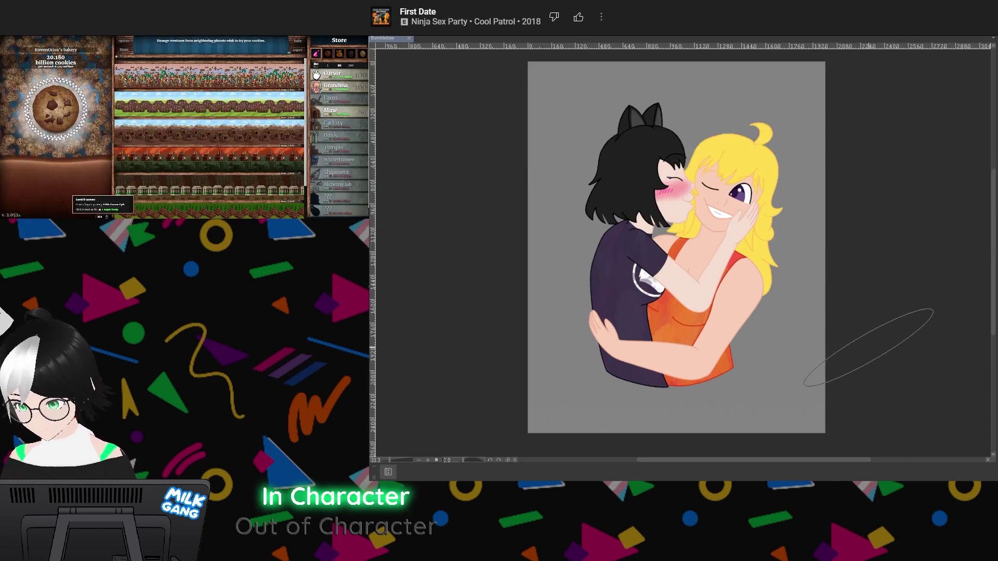
# Show the sketch over the faces and compare the dark-haired figure's soft blush and pink cheek hatching at different opacities
pyautogui.hotkey('ctrl', 'z')
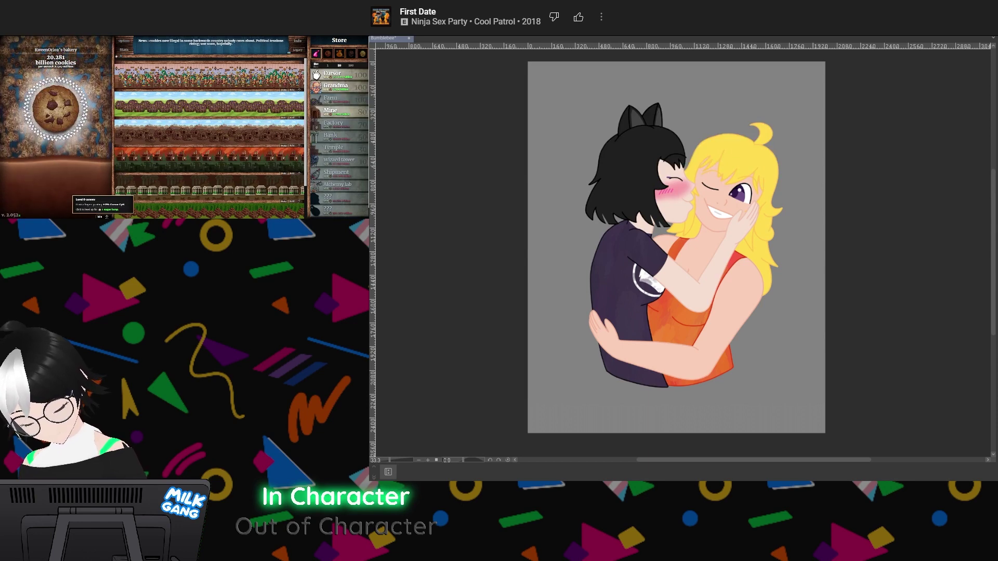
pyautogui.scroll(6, 676, 172)
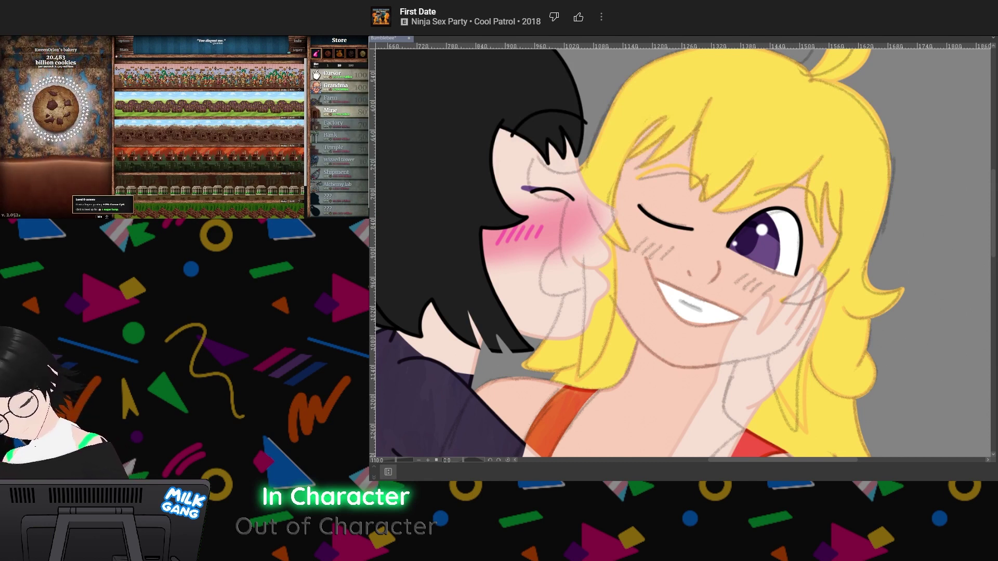
pyautogui.hotkey('ctrl', 'z')
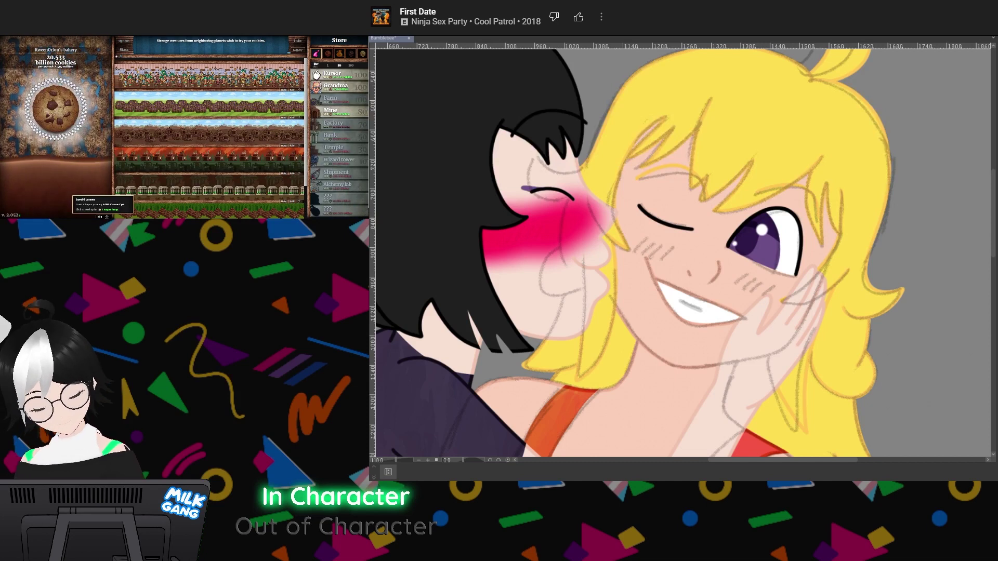
pyautogui.hotkey('ctrl', 'y')
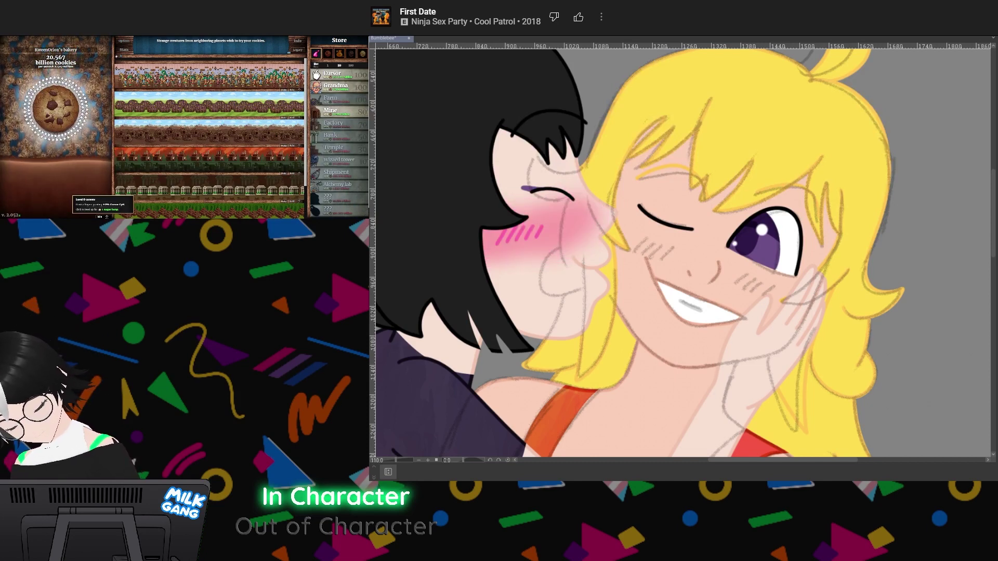
pyautogui.hotkey('ctrl', 'z')
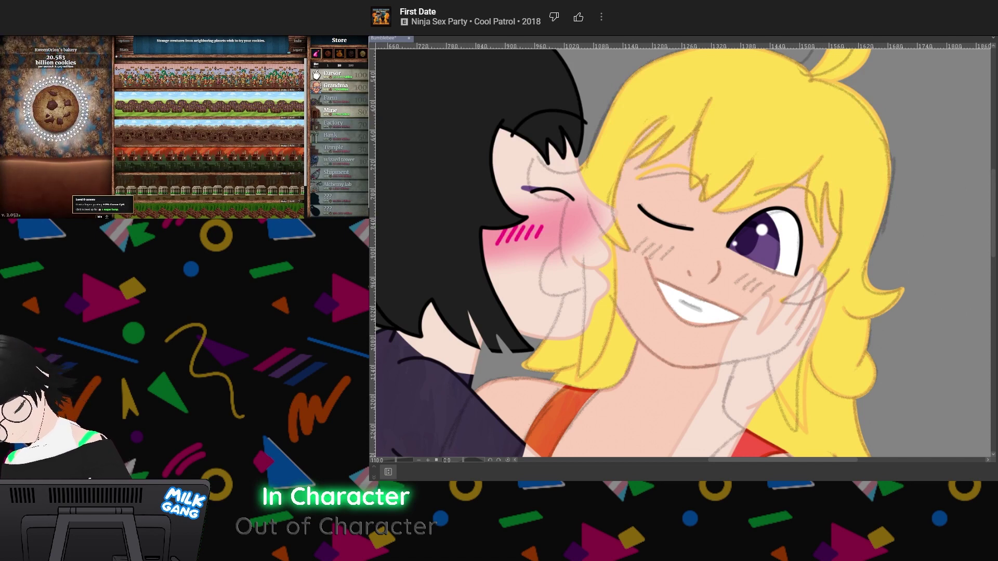
pyautogui.hotkey('ctrl', 'z')
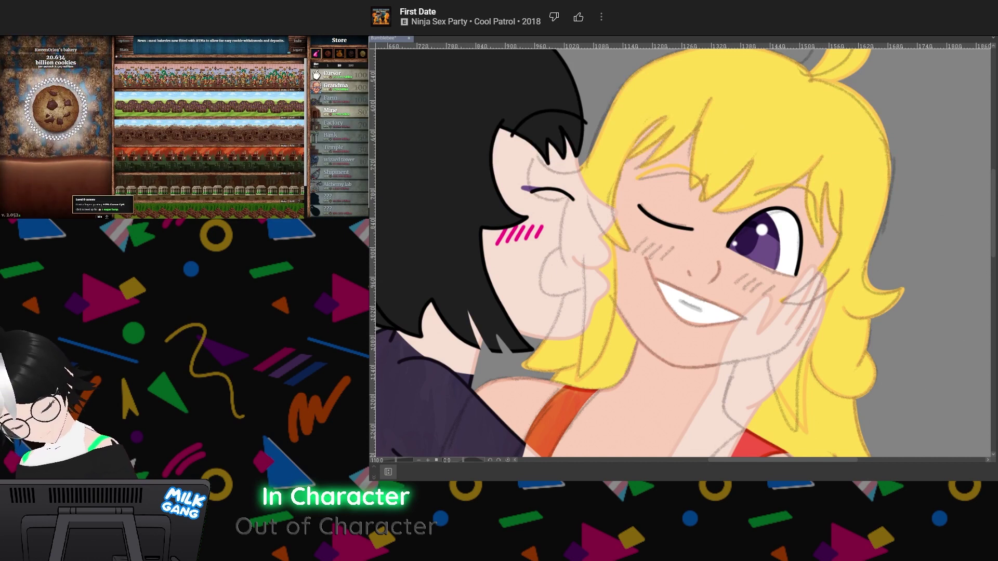
pyautogui.hotkey('ctrl', 'z')
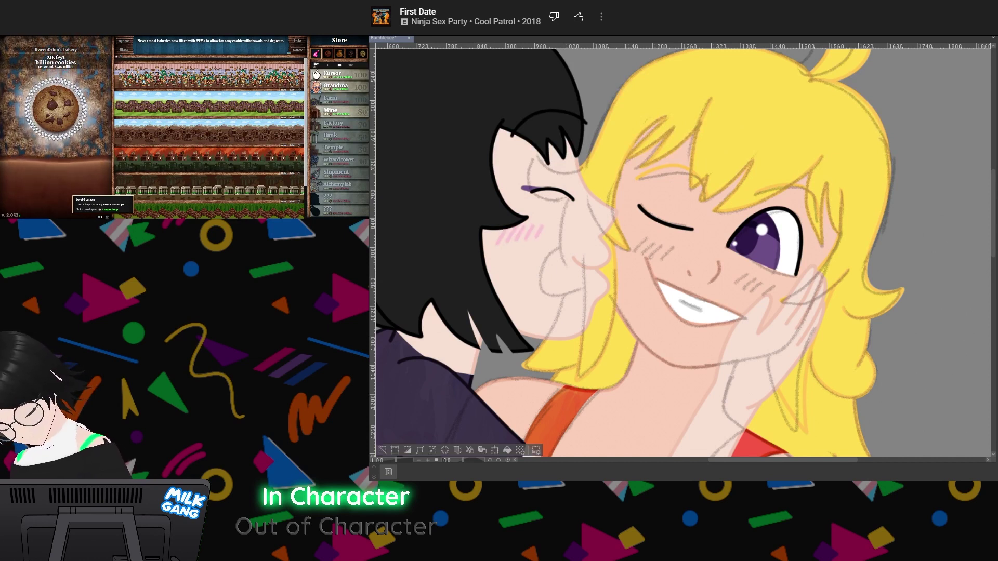
pyautogui.hotkey('ctrl', 'y')
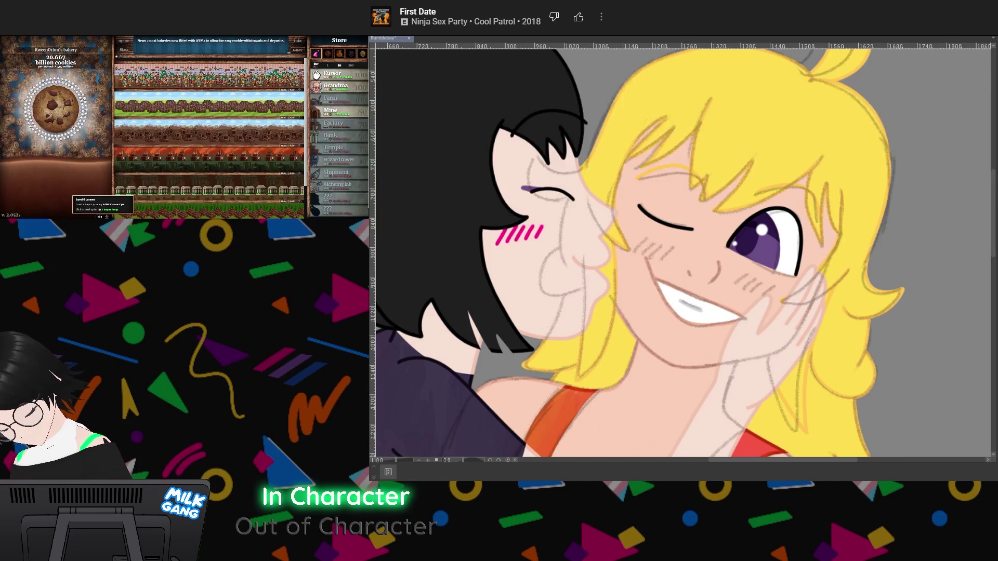
pyautogui.hotkey('ctrl', 'z')
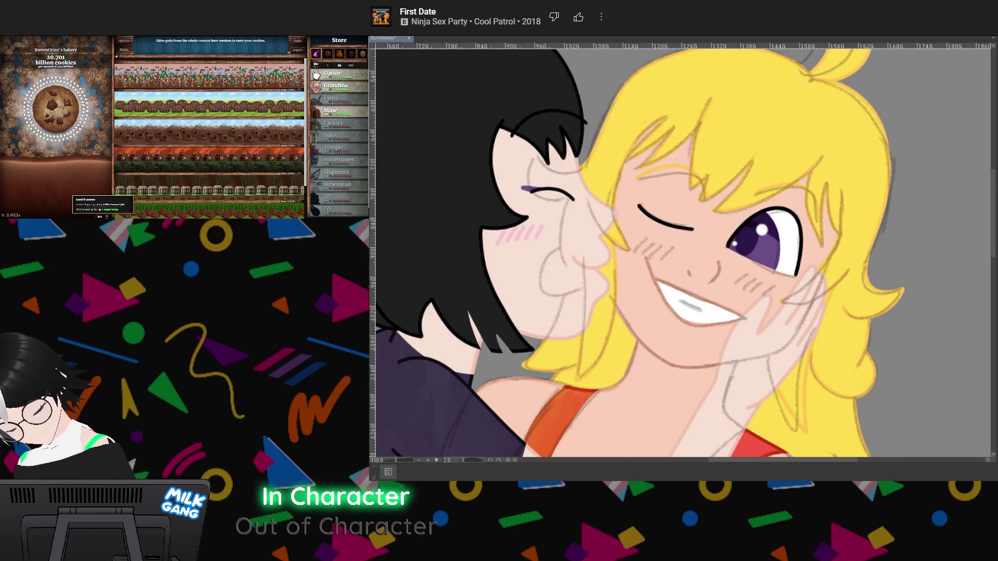
pyautogui.hotkey('ctrl', 'z')
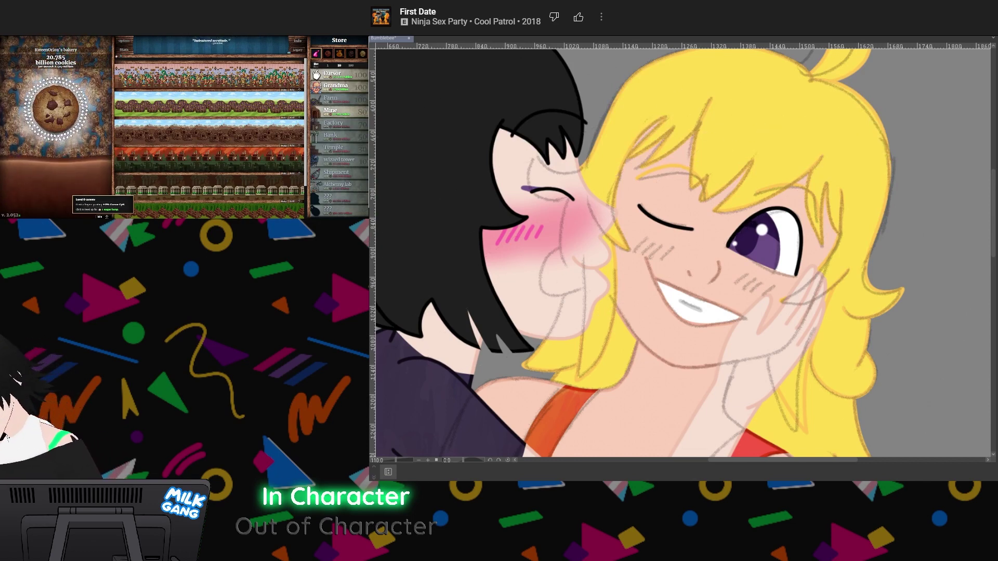
# Draw short slanted pink blush lines on both of the blonde's cheeks, following the sketch marks
pyautogui.moveTo(646, 239)
pyautogui.mouseDown()
pyautogui.moveTo(634, 249)
pyautogui.moveTo(650, 258)
pyautogui.mouseUp()
pyautogui.hotkey('ctrl', 'z')
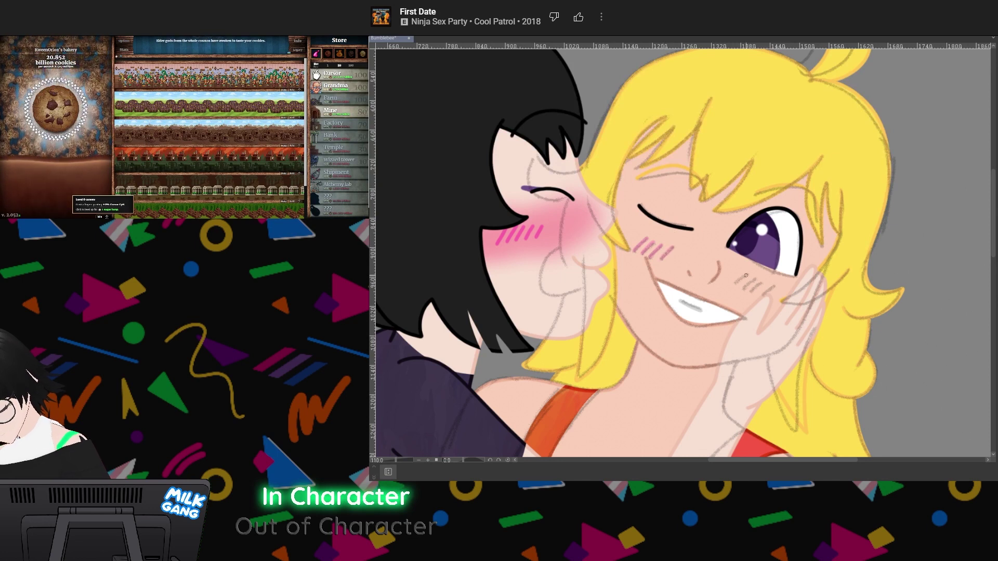
pyautogui.moveTo(747, 274)
pyautogui.mouseDown()
pyautogui.moveTo(738, 283)
pyautogui.moveTo(751, 292)
pyautogui.mouseUp()
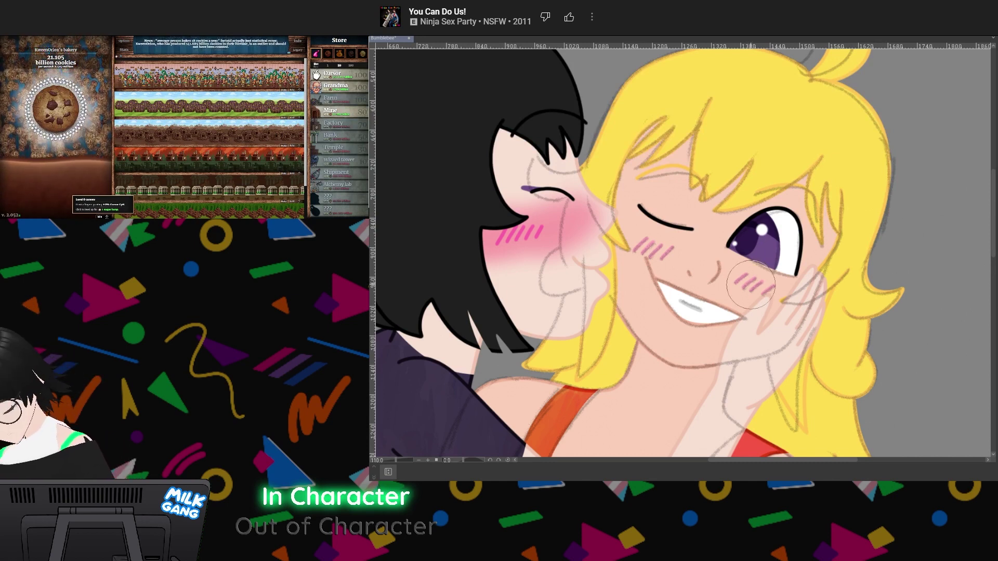
# Airbrush a soft pink blush over both of the blonde's cheeks and hide the sketch
pyautogui.moveTo(734, 277); pyautogui.dragTo(787, 299)
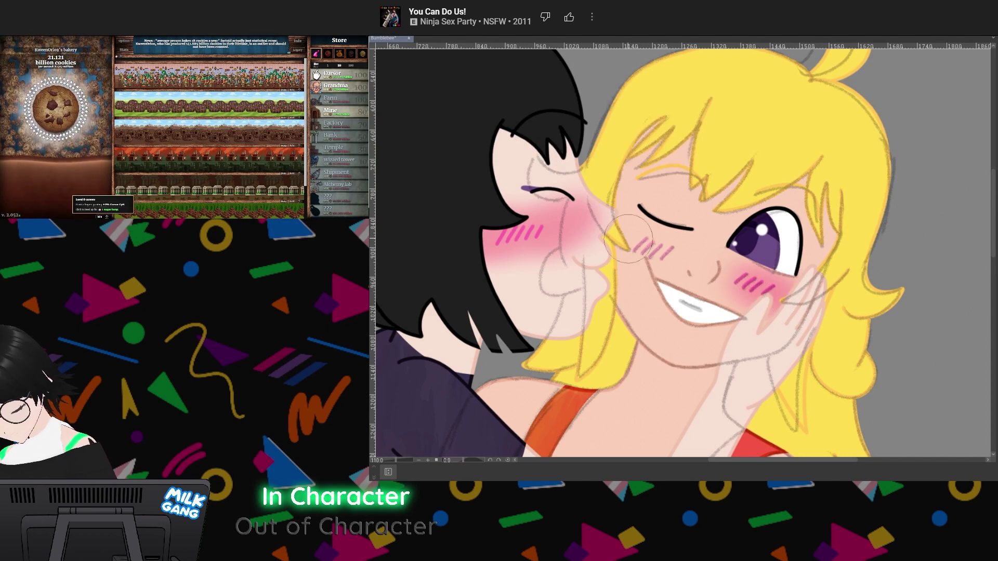
pyautogui.moveTo(676, 258); pyautogui.dragTo(622, 229)
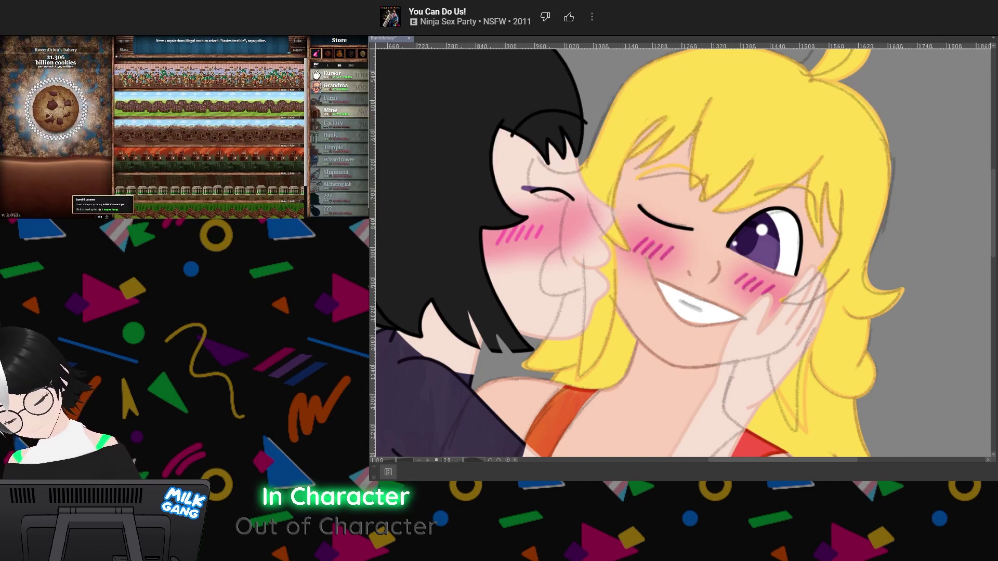
pyautogui.press('Delete')
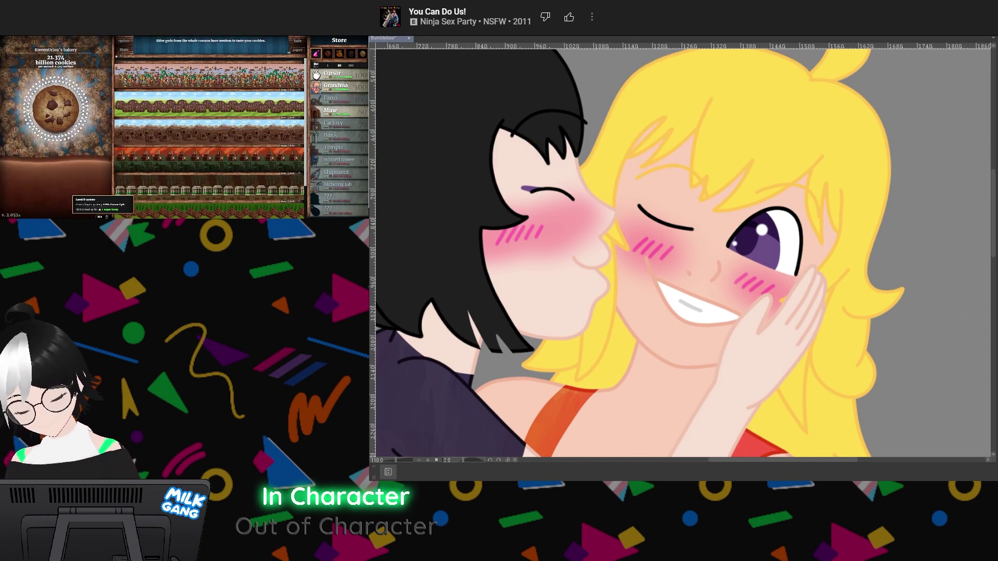
# Show the yellow flower, the purple flower and the purple-to-orange gradient background with petals and vine behind the figures
pyautogui.hotkey('ctrl', '0')
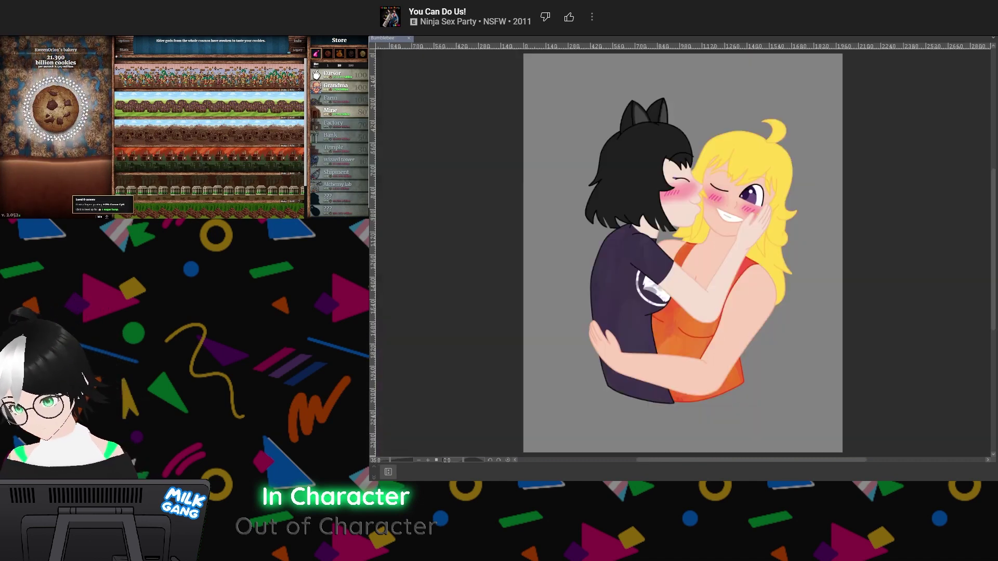
pyautogui.hotkey('ctrl', 'z')
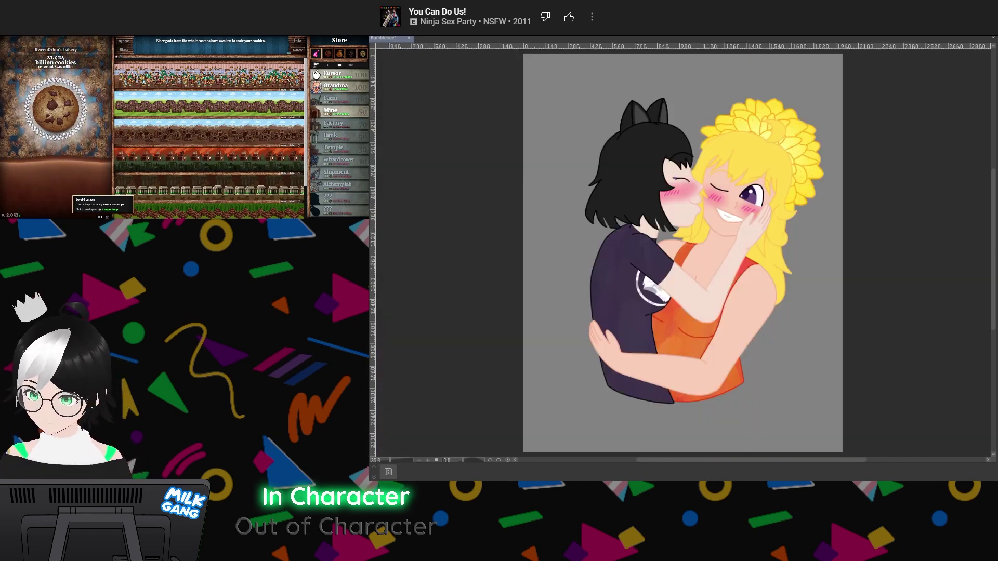
pyautogui.hotkey('ctrl', 'z')
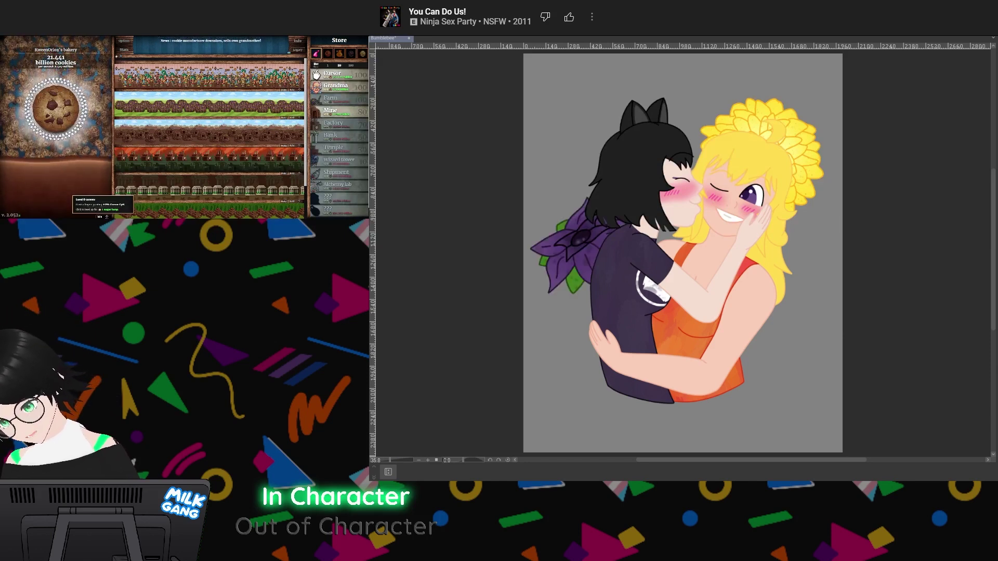
pyautogui.hotkey('ctrl', 'z')
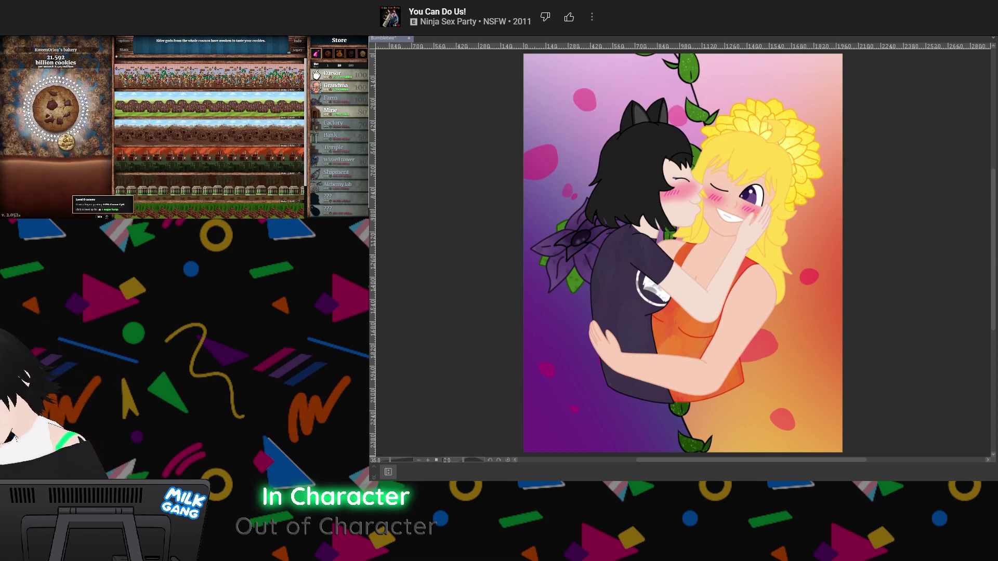
# Add a thick white border around the combined silhouette of both figures
pyautogui.hotkey('ctrl', 'z')
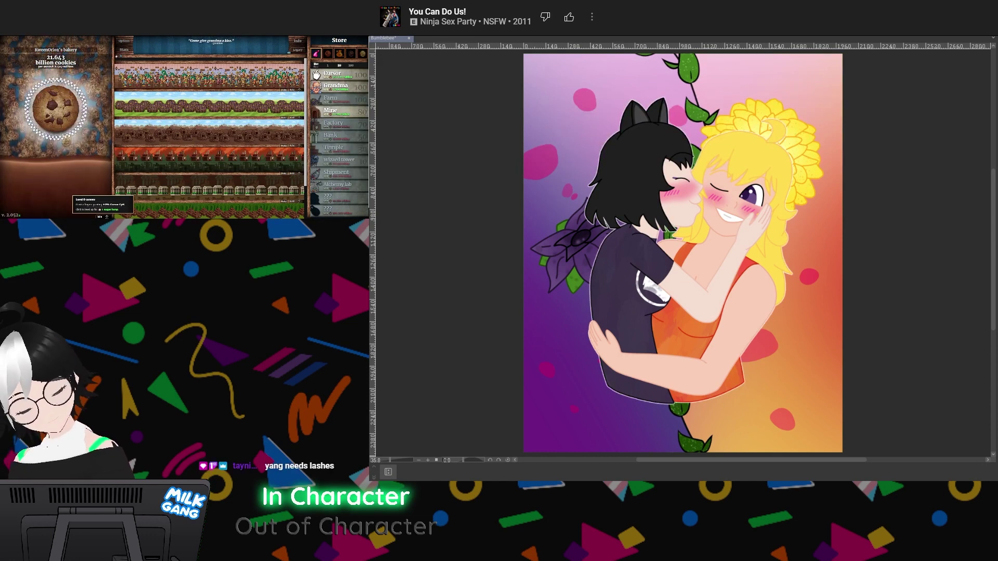
pyautogui.hotkey('ctrl', 'z')
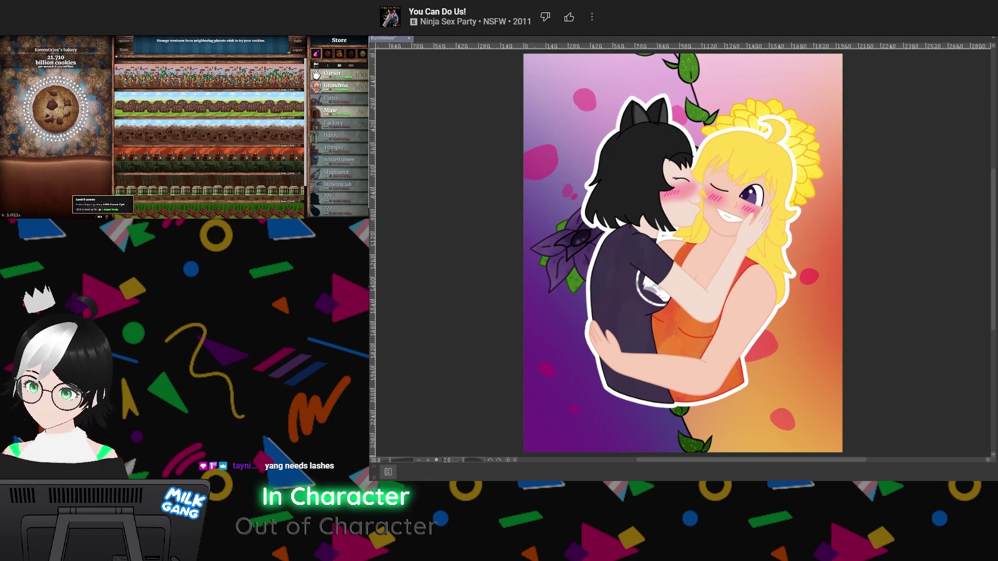
pyautogui.scroll(1, 755, 148)
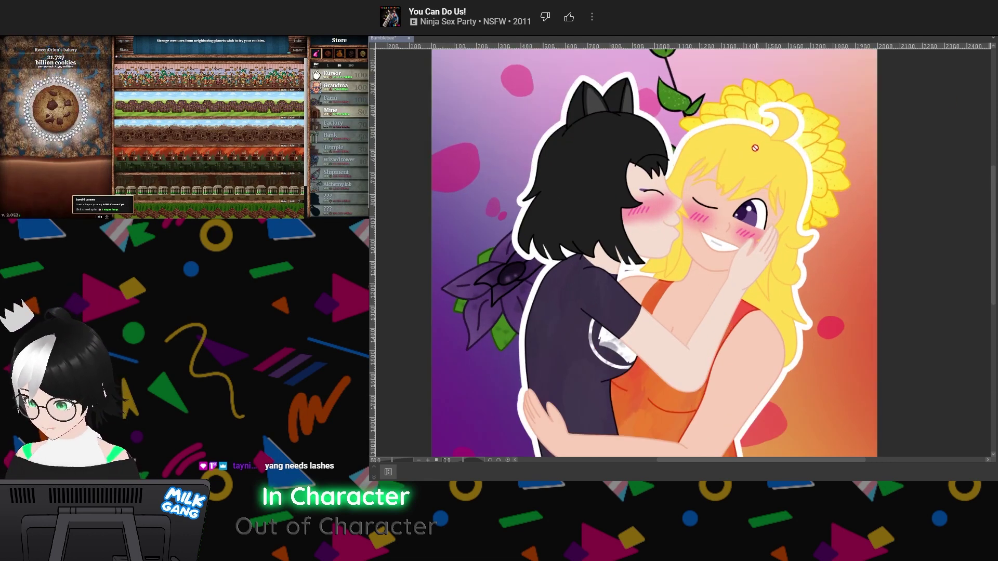
pyautogui.scroll(2, 754, 148)
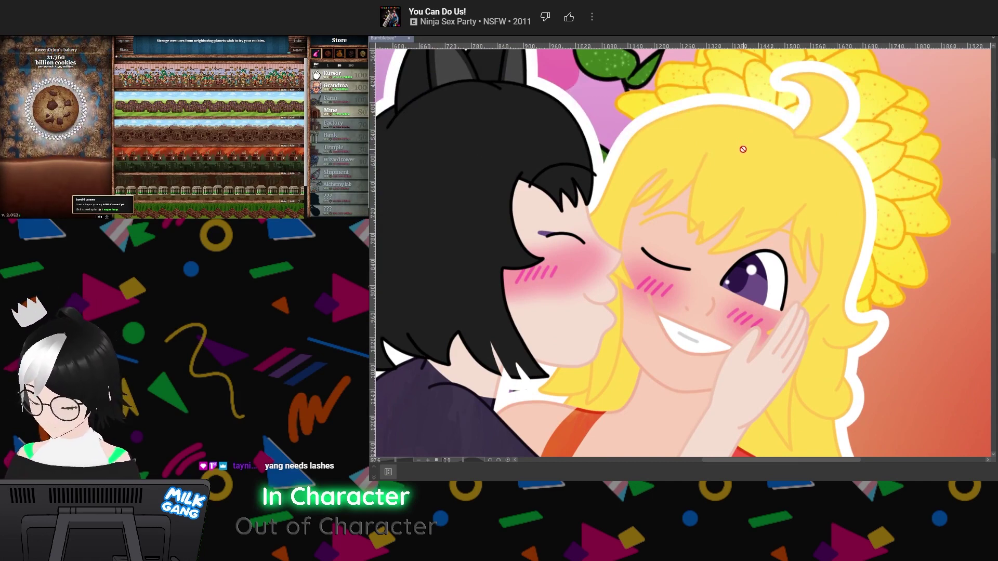
pyautogui.scroll(2, 770, 299)
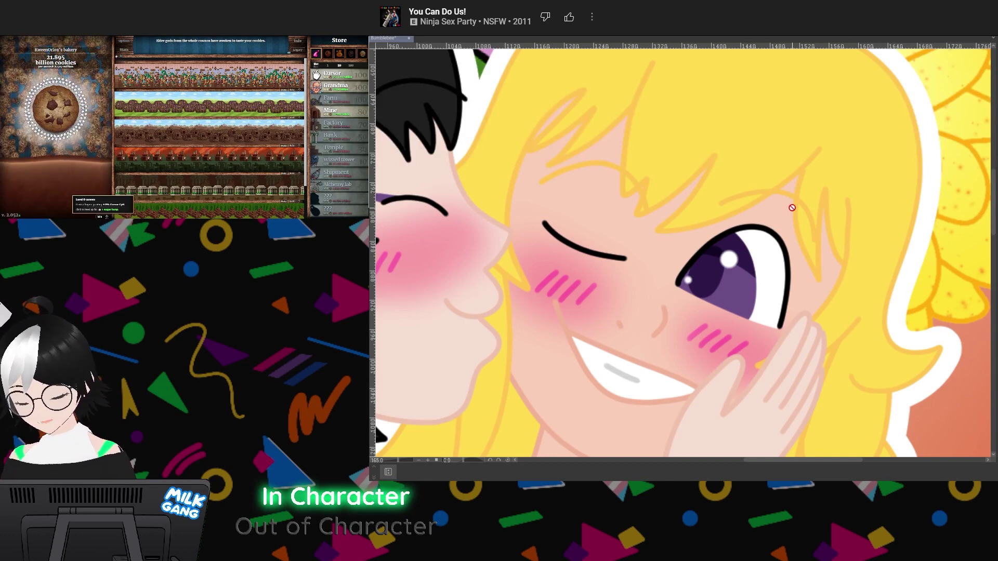
pyautogui.scroll(-5, 792, 207)
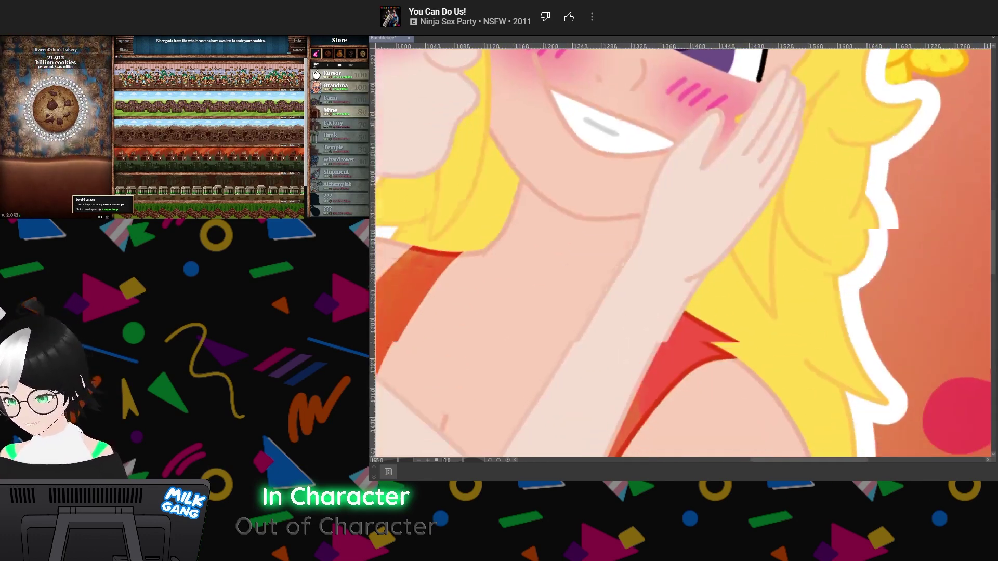
pyautogui.hotkey('ctrl', '0')
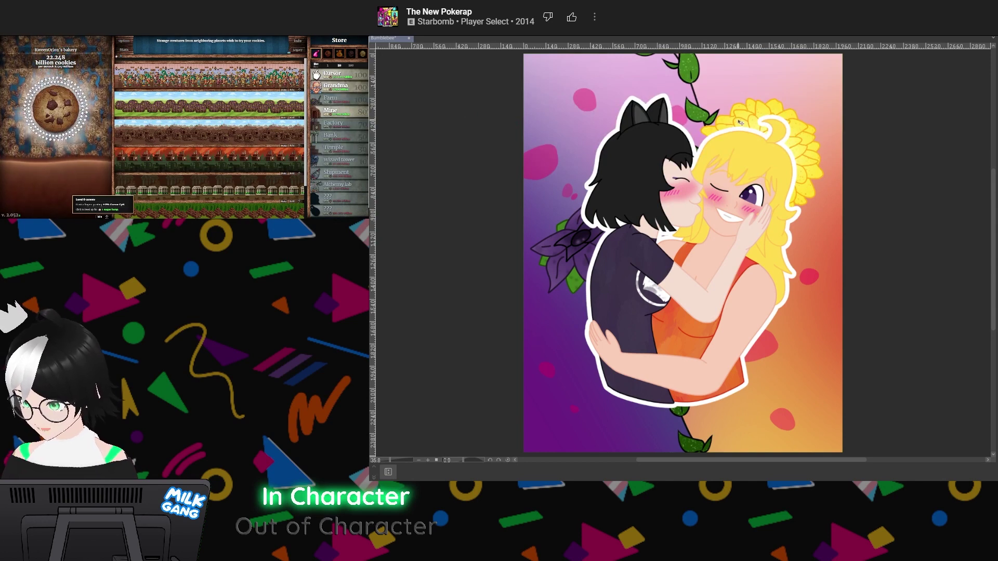
# Move the bordered pair of figures slightly down and to the right so more of the yellow flower shows behind them
pyautogui.moveTo(747, 120); pyautogui.dragTo(814, 88)
pyautogui.hotkey('ctrl', 'z')
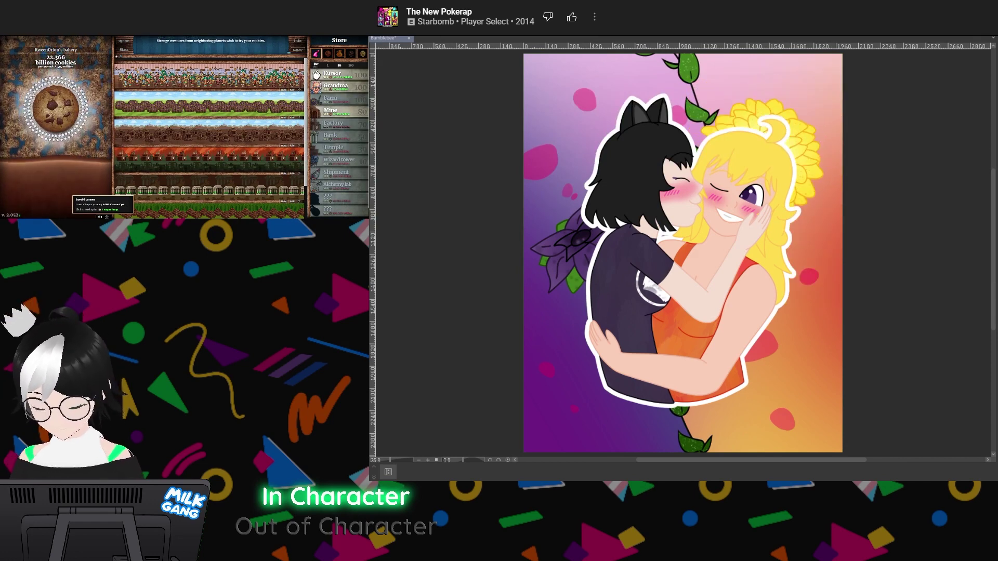
pyautogui.moveTo(718, 292); pyautogui.dragTo(716, 318)
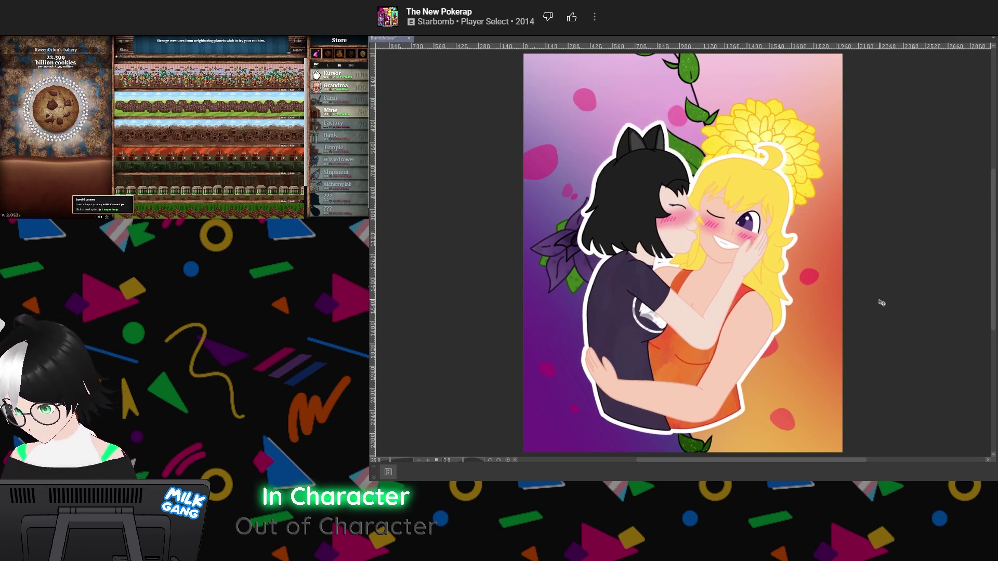
pyautogui.moveTo(725, 311); pyautogui.dragTo(731, 301)
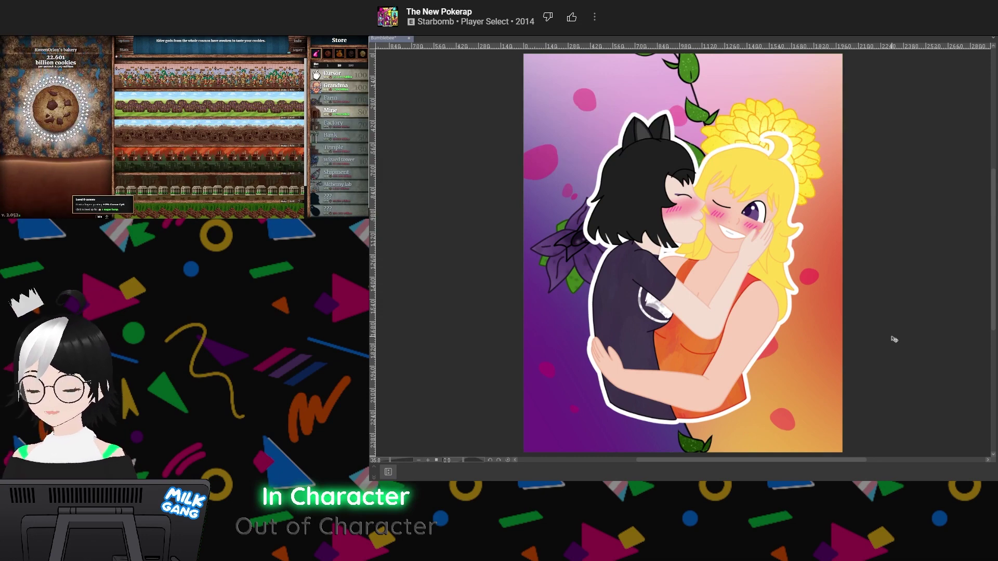
# Draw short black lashes at the outer corners of the blonde's open eye and winking eye
pyautogui.scroll(3, 812, 233)
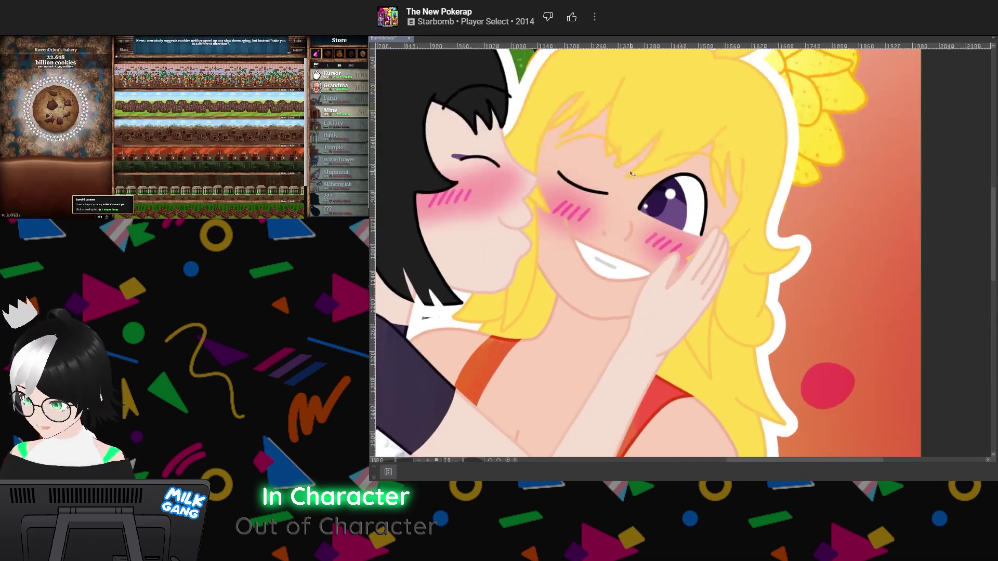
pyautogui.scroll(3, 632, 174)
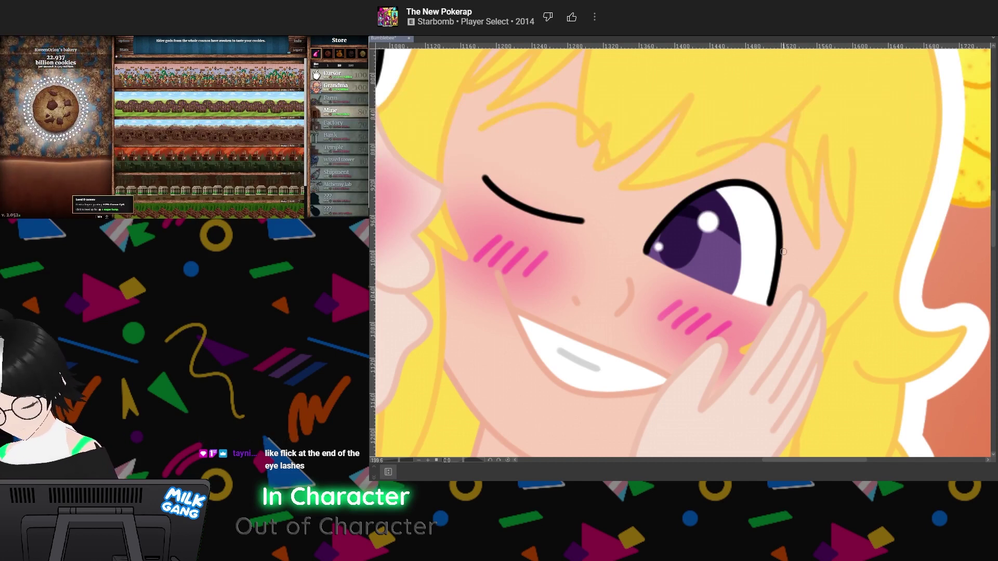
pyautogui.moveTo(771, 302)
pyautogui.mouseDown()
pyautogui.moveTo(788, 282)
pyautogui.moveTo(789, 249)
pyautogui.mouseUp()
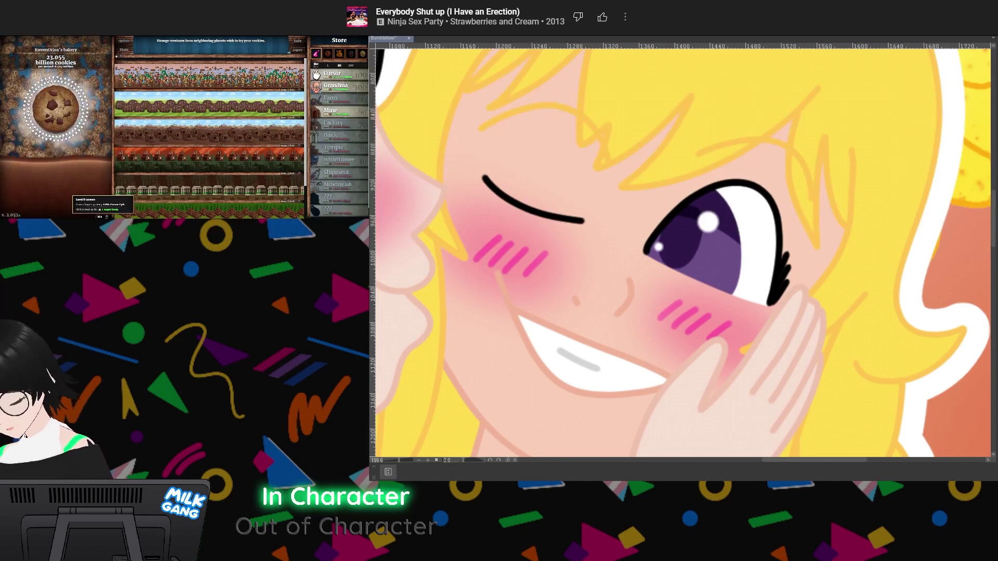
pyautogui.moveTo(561, 250); pyautogui.dragTo(690, 263)
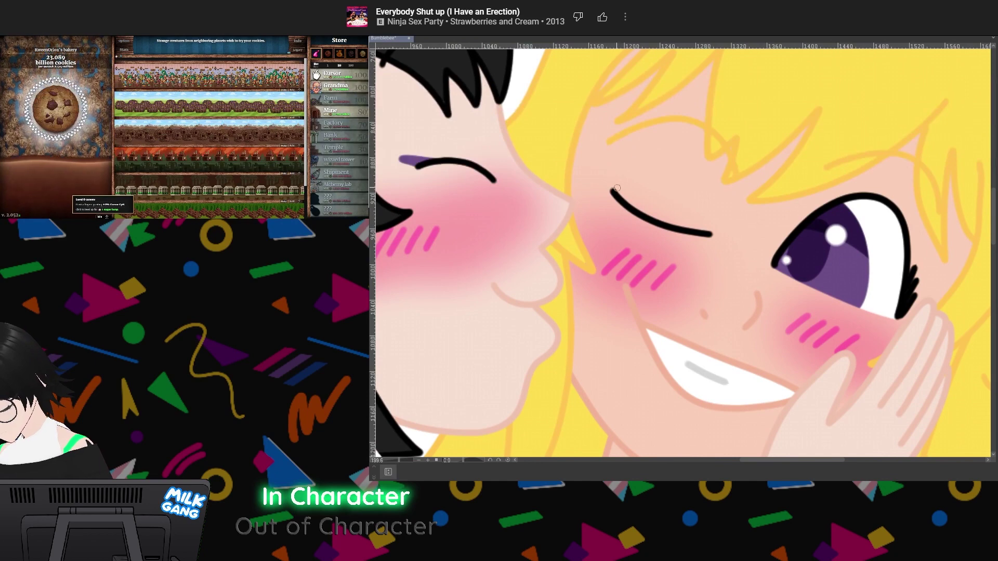
pyautogui.moveTo(617, 180)
pyautogui.mouseDown()
pyautogui.moveTo(613, 192)
pyautogui.moveTo(638, 210)
pyautogui.mouseUp()
pyautogui.hotkey('ctrl', '-')
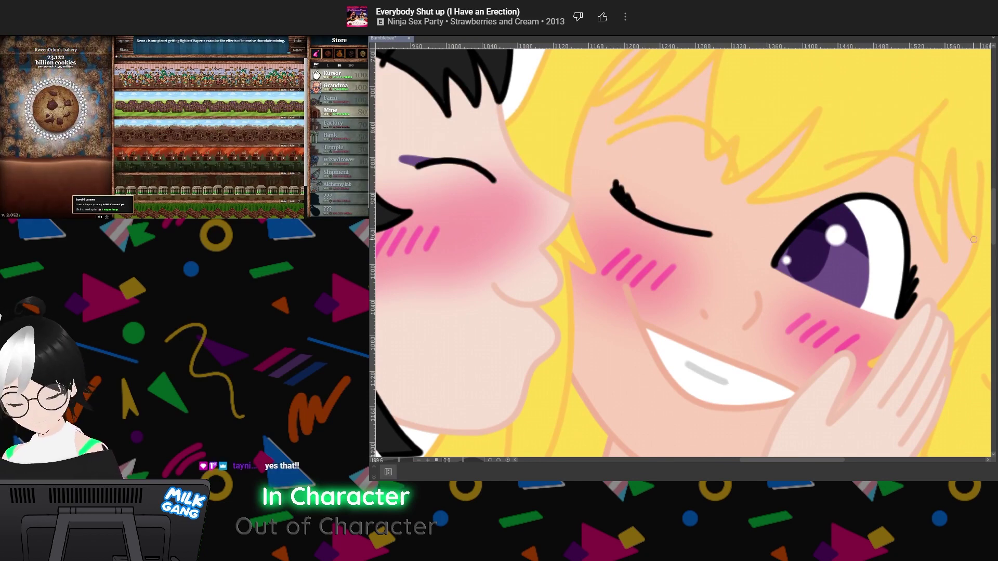
pyautogui.hotkey('ctrl', '0')
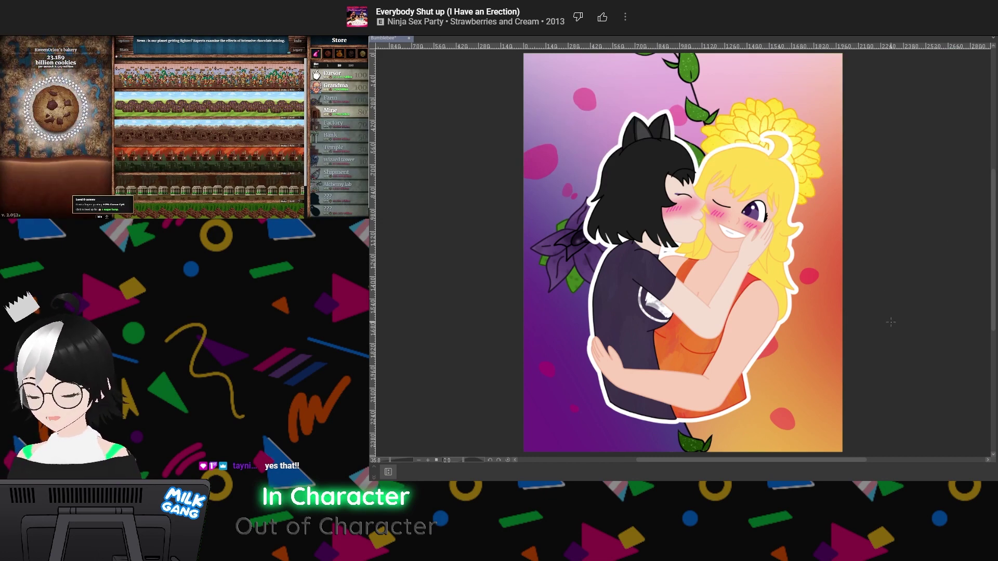
# Examine the faces up close and the whole composition at several zoom levels
pyautogui.hotkey('ctrl', '+')
pyautogui.hotkey('ctrl', '+')
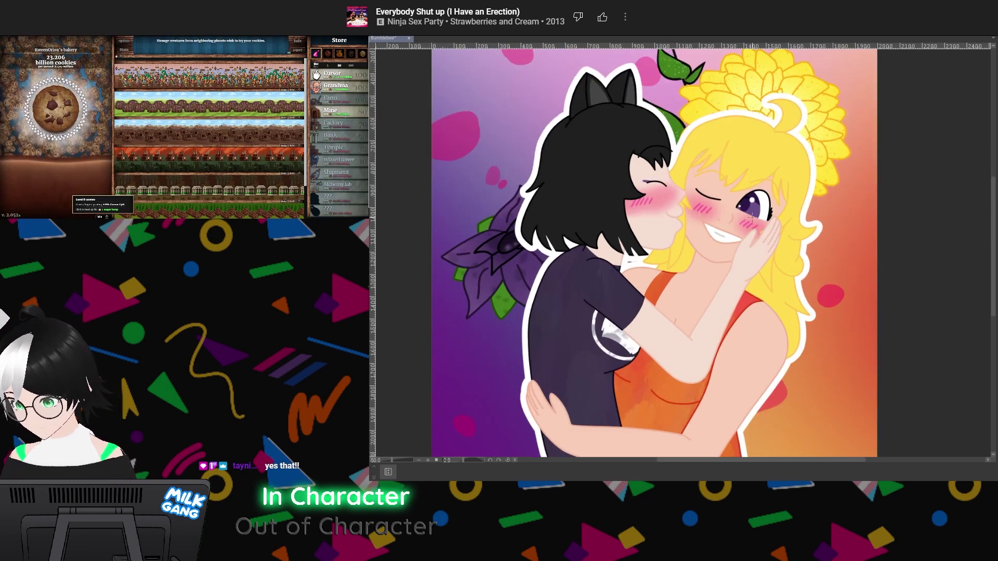
pyautogui.hotkey('ctrl', '+')
pyautogui.hotkey('ctrl', '+')
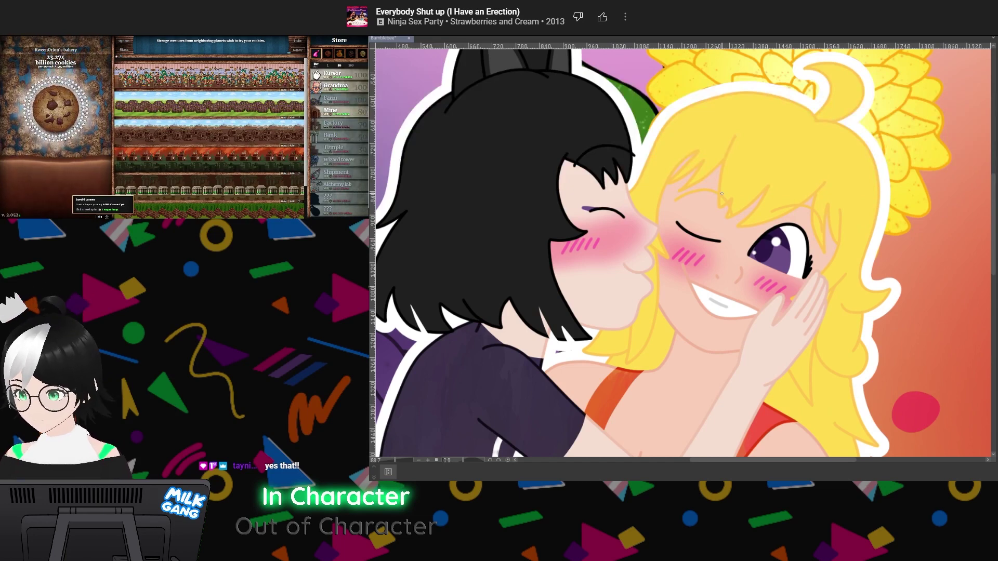
pyautogui.hotkey('ctrl', '0')
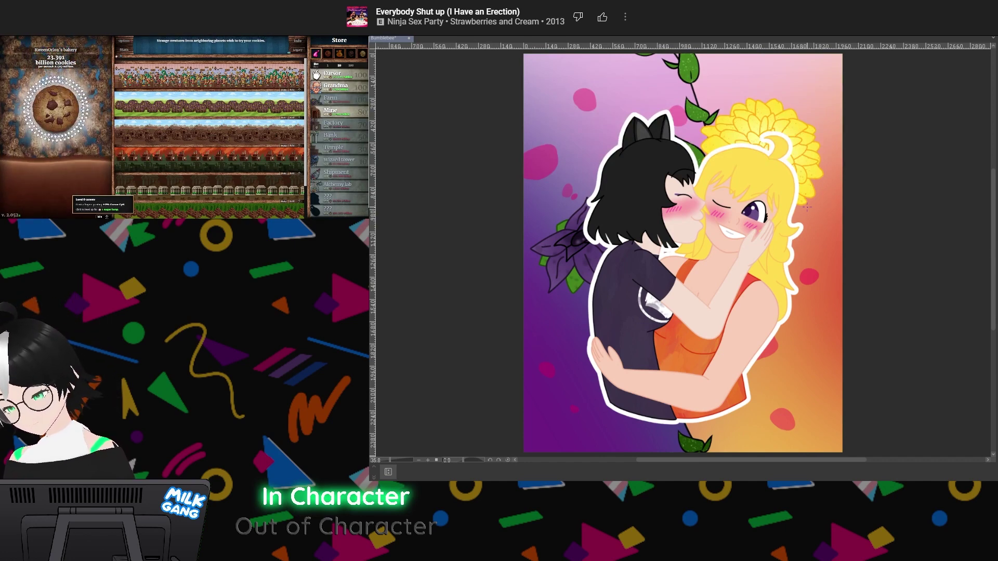
pyautogui.scroll(-1, 807, 207)
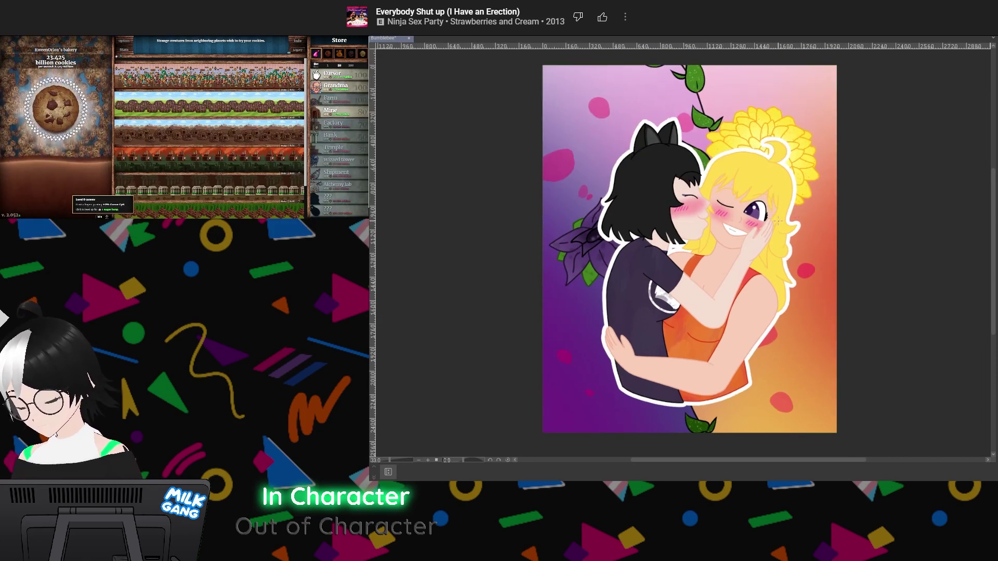
pyautogui.scroll(-1, 777, 221)
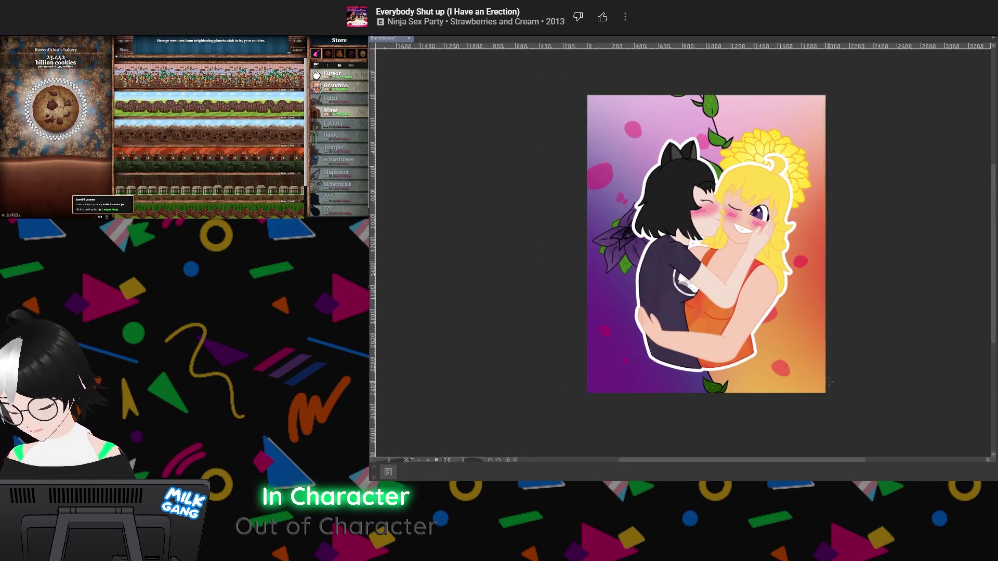
pyautogui.scroll(3, 675, 276)
pyautogui.scroll(-2, 675, 277)
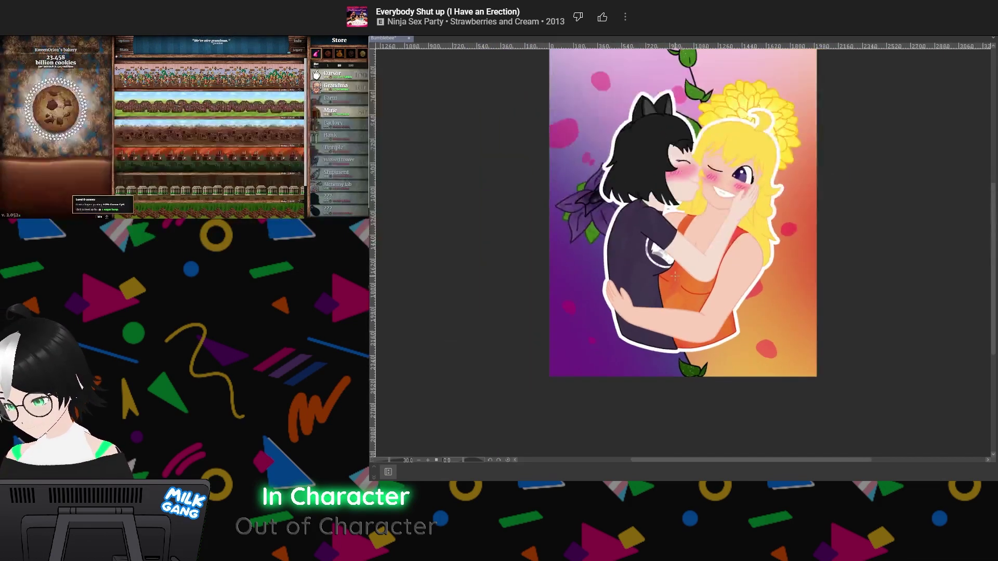
pyautogui.scroll(2, 707, 250)
pyautogui.scroll(-3, 703, 242)
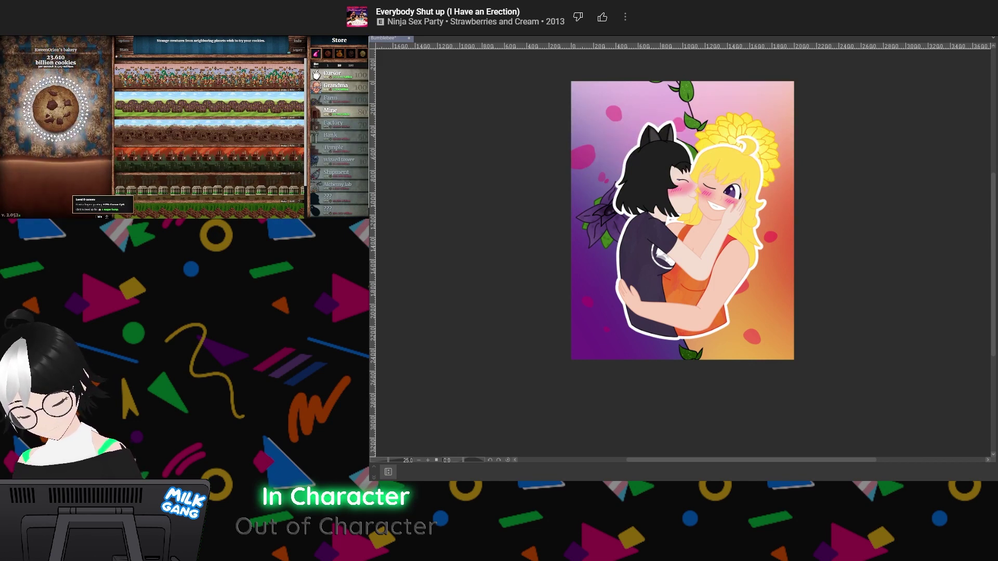
pyautogui.scroll(-1, 784, 397)
pyautogui.scroll(3, 740, 247)
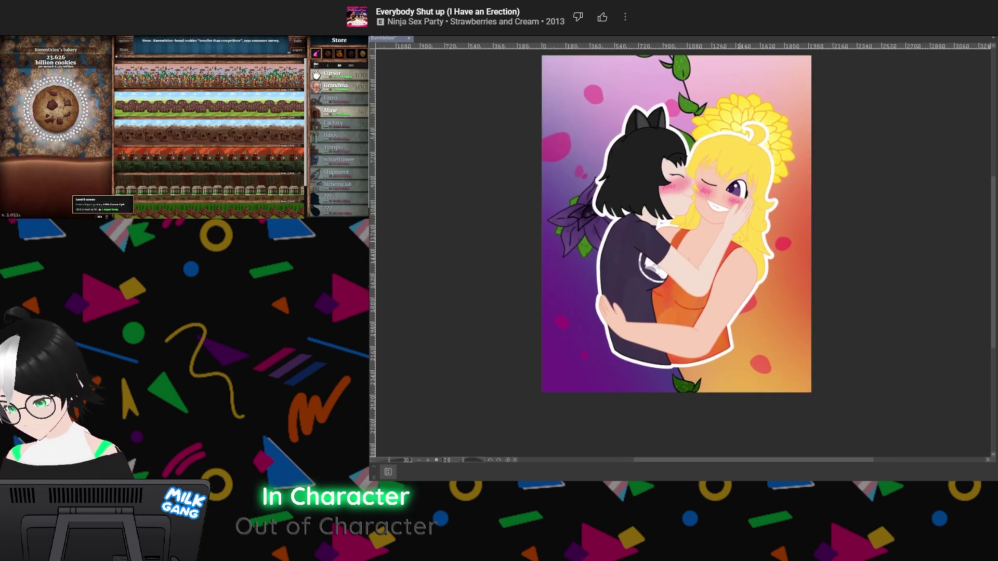
pyautogui.scroll(-1, 714, 190)
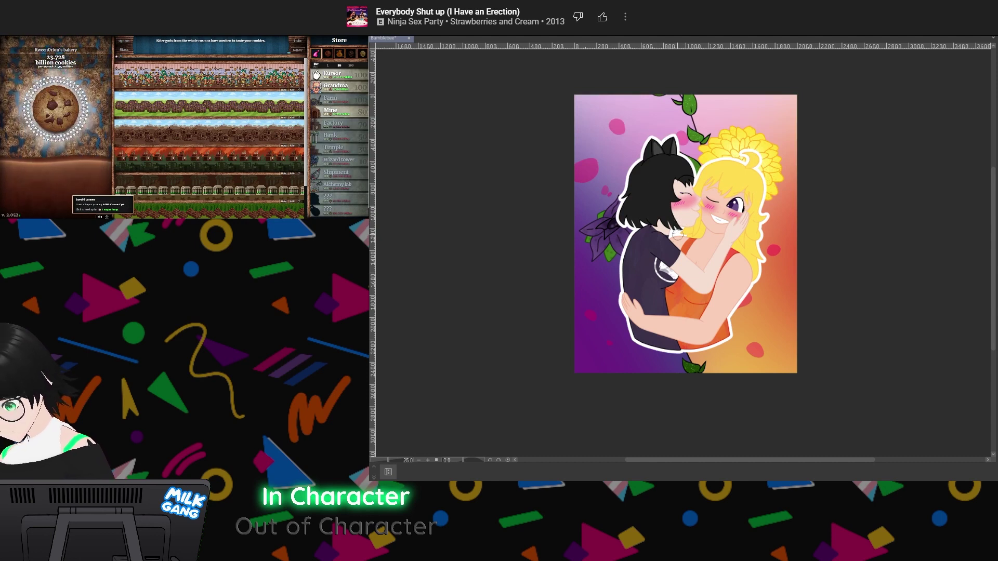
# Airbrush a large soft pink heart outline around both figures, with its point ending on the blonde's lower forearm
pyautogui.moveTo(696, 139)
pyautogui.mouseDown()
pyautogui.moveTo(755, 111)
pyautogui.moveTo(787, 185)
pyautogui.moveTo(676, 304)
pyautogui.mouseUp()
pyautogui.moveTo(696, 133)
pyautogui.mouseDown()
pyautogui.moveTo(666, 116)
pyautogui.moveTo(592, 136)
pyautogui.moveTo(608, 201)
pyautogui.moveTo(682, 280)
pyautogui.moveTo(686, 314)
pyautogui.mouseUp()
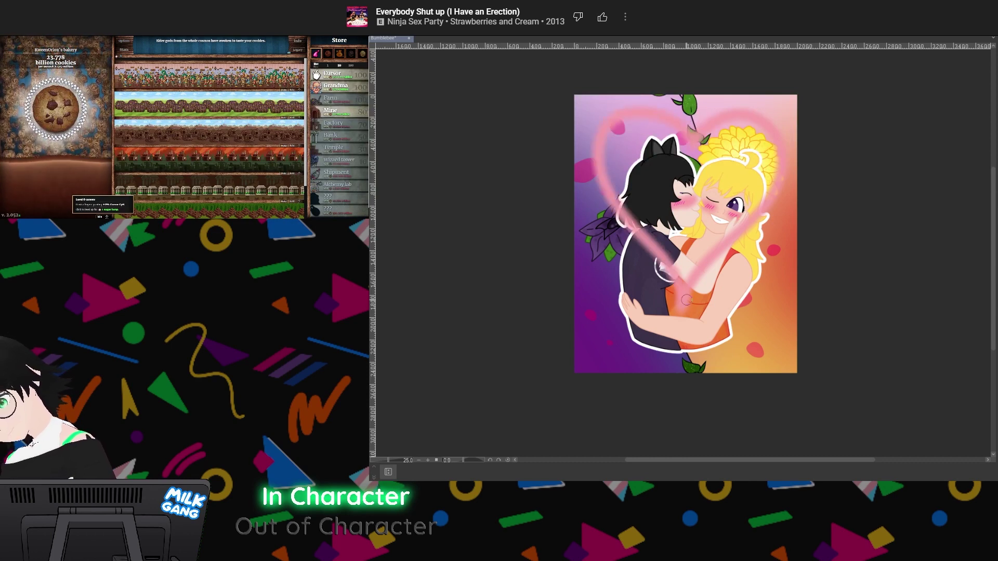
pyautogui.moveTo(852, 176); pyautogui.dragTo(855, 194)
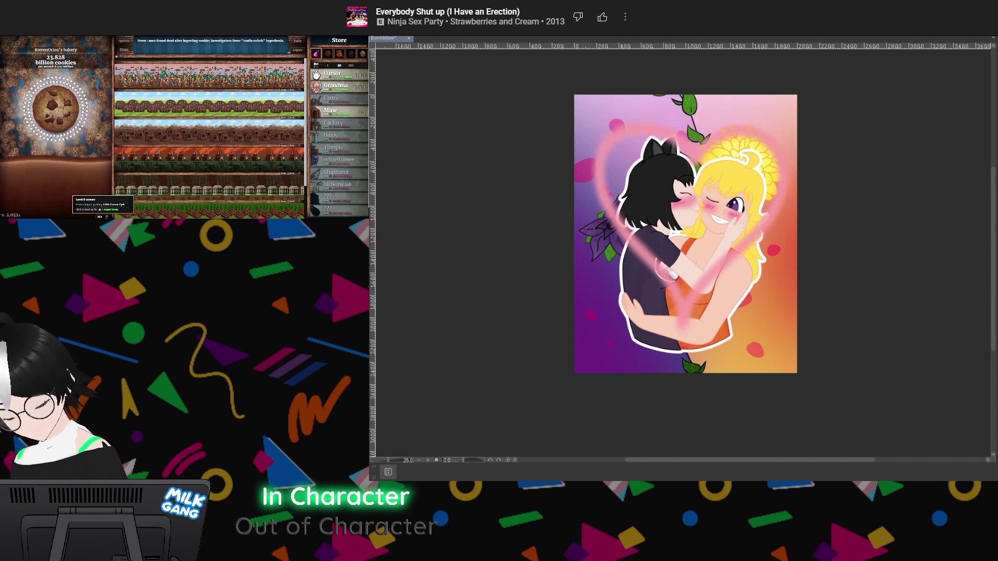
# Compare blending modes for the pink heart and settle on a fainter, translucent look
pyautogui.press('Down')
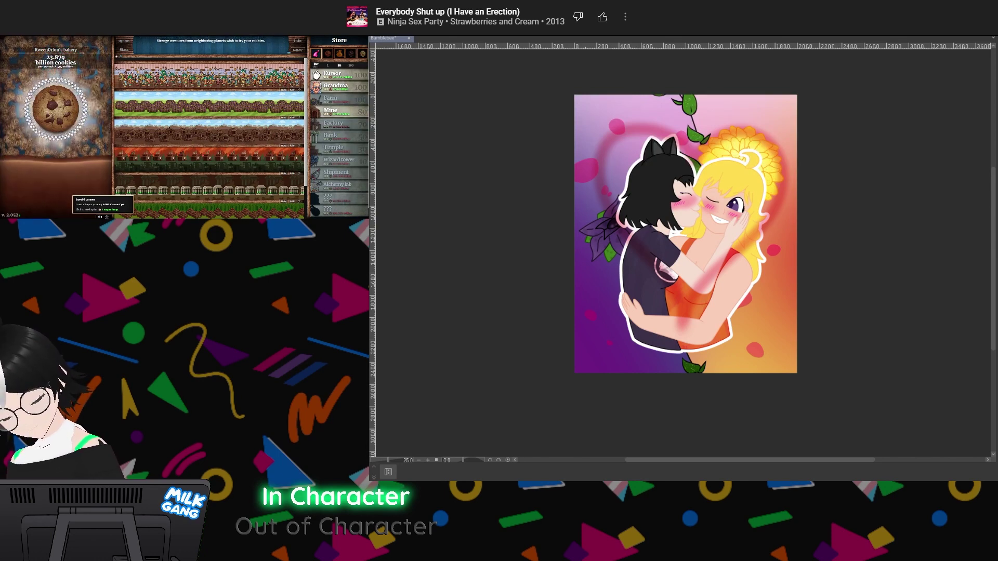
pyautogui.press('Down')
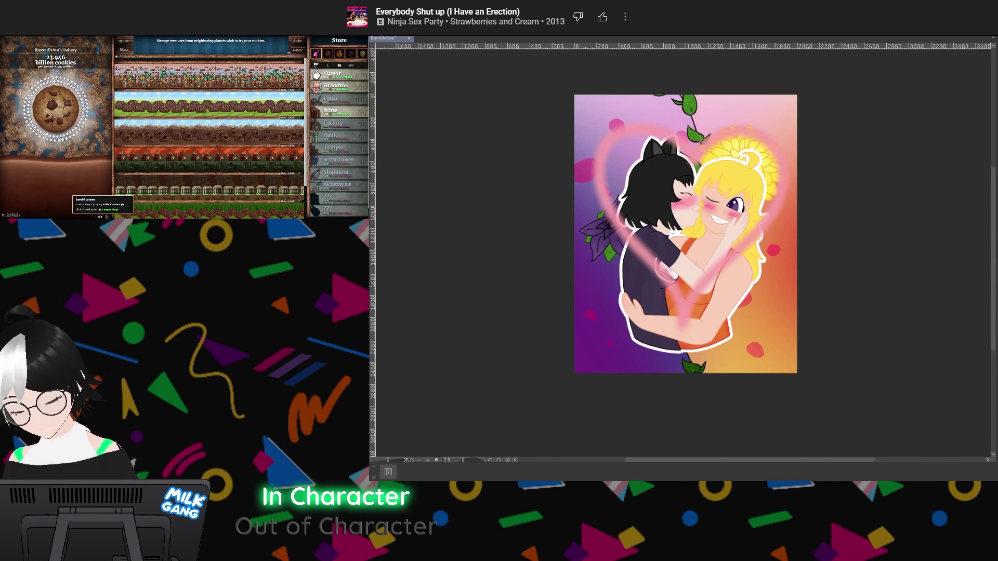
pyautogui.hotkey('ctrl', 'y')
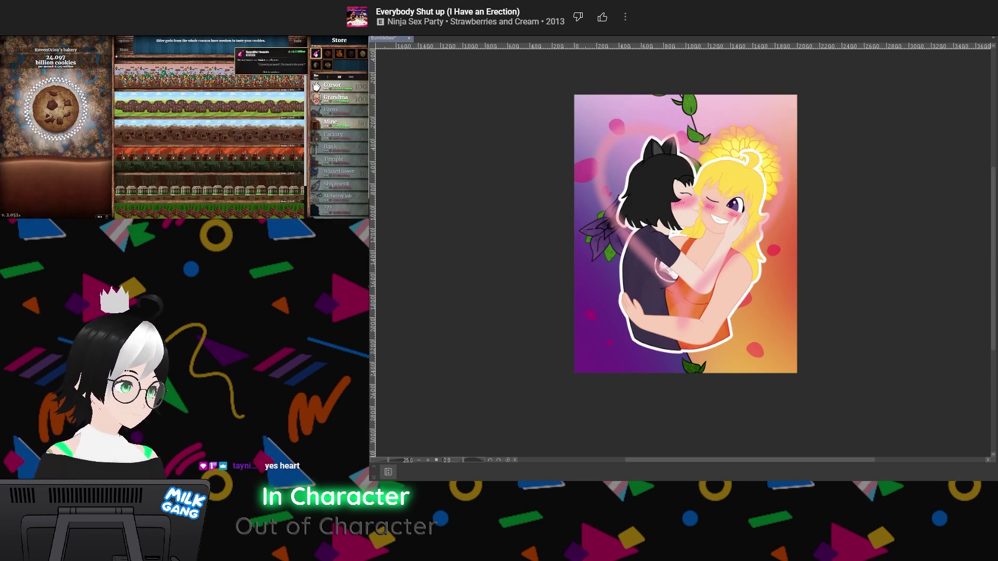
# Switch to Cookie Clicker and buy the first available upgrade in the store
pyautogui.click(316, 54)
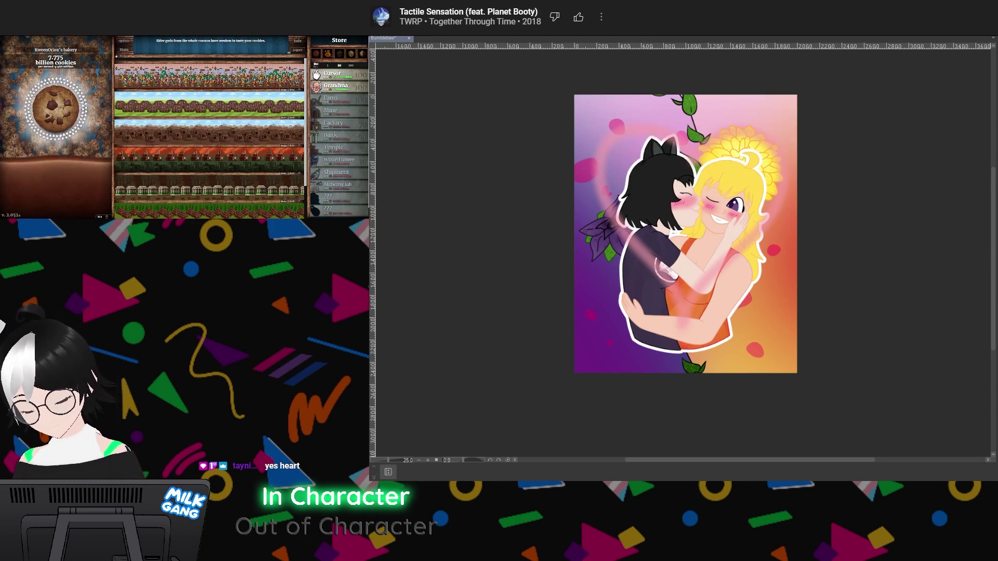
# Handwrite the artist's handle in black just below the dark shirt's hem, with the white border surrounding it
pyautogui.scroll(7, 735, 347)
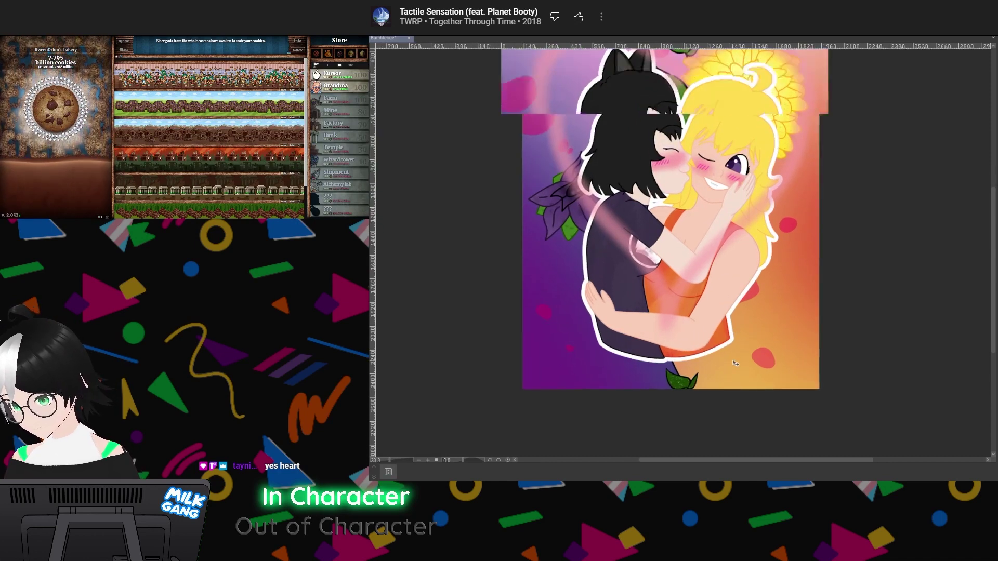
pyautogui.scroll(5, 672, 370)
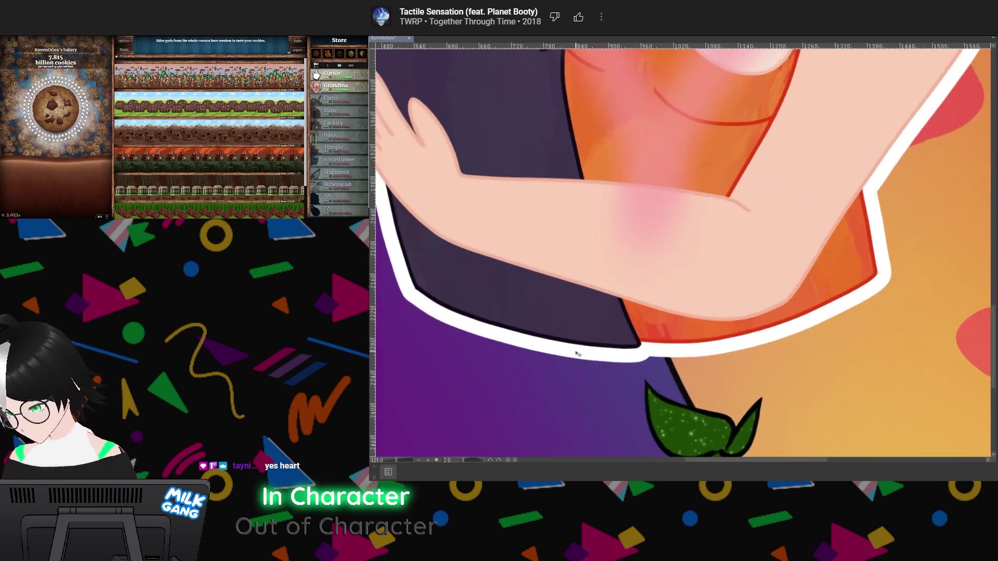
pyautogui.scroll(3, 538, 386)
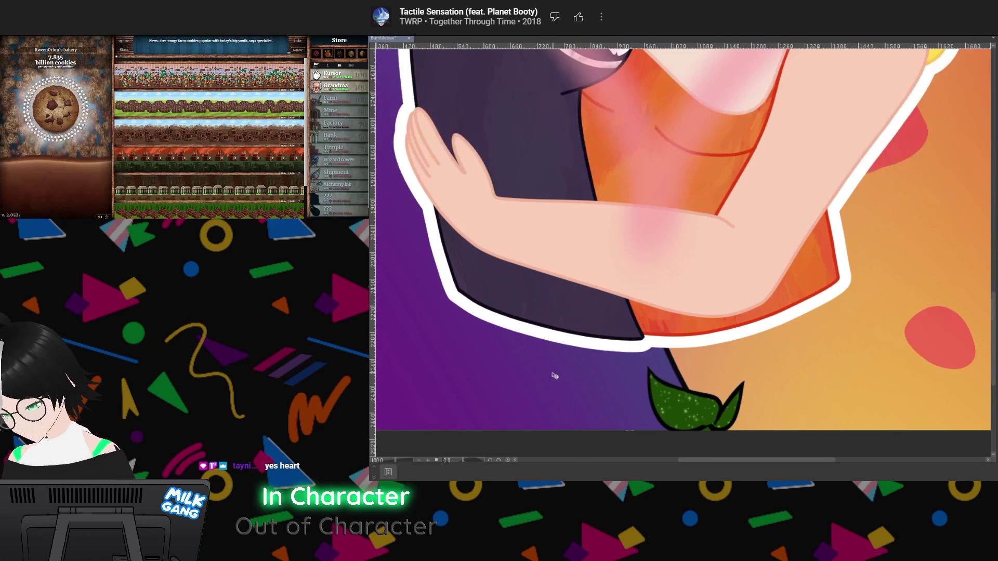
pyautogui.scroll(-1, 540, 386)
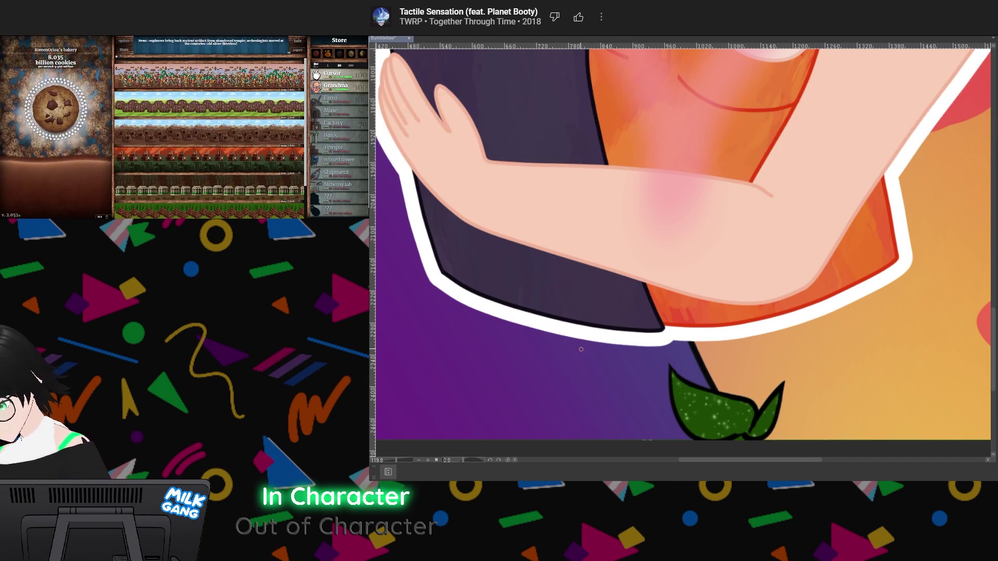
pyautogui.moveTo(585, 348); pyautogui.dragTo(592, 344)
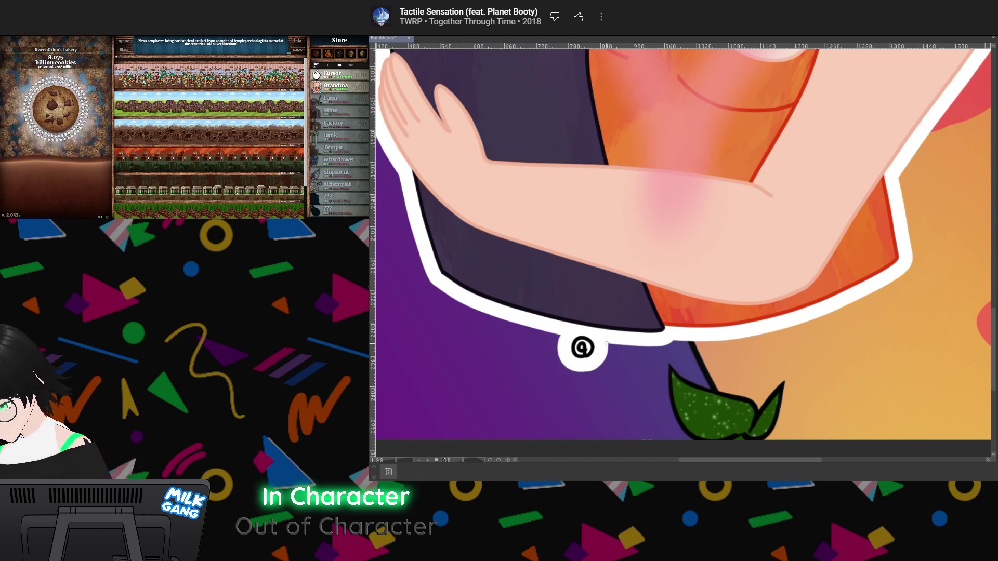
pyautogui.moveTo(606, 337)
pyautogui.mouseDown()
pyautogui.moveTo(597, 363)
pyautogui.moveTo(654, 347)
pyautogui.moveTo(671, 365)
pyautogui.moveTo(669, 353)
pyautogui.moveTo(668, 365)
pyautogui.moveTo(680, 353)
pyautogui.moveTo(683, 365)
pyautogui.moveTo(712, 363)
pyautogui.moveTo(708, 346)
pyautogui.moveTo(716, 355)
pyautogui.moveTo(744, 345)
pyautogui.moveTo(750, 359)
pyautogui.moveTo(786, 356)
pyautogui.mouseUp()
pyautogui.hotkey('ctrl', 'z')
pyautogui.hotkey('ctrl', 'z')
pyautogui.hotkey('ctrl', 'z')
pyautogui.hotkey('ctrl', 'z')
pyautogui.click(751, 341)
pyautogui.hotkey('ctrl', 'z')
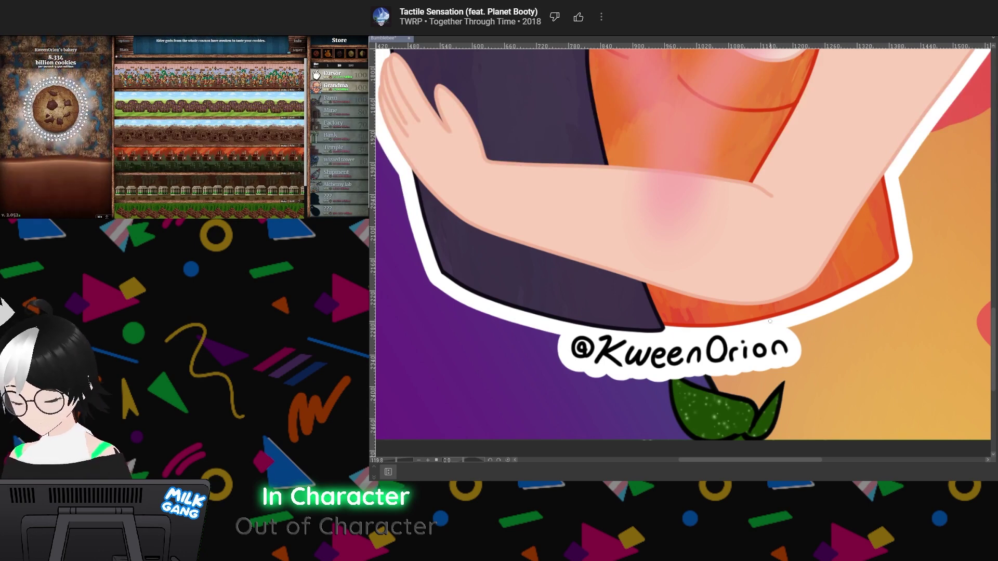
# Compare white border thicknesses around the handwritten signature, remove that border, and recolour the lettering bright green
pyautogui.scroll(-4, 786, 328)
pyautogui.scroll(-2, 721, 324)
pyautogui.scroll(4, 721, 324)
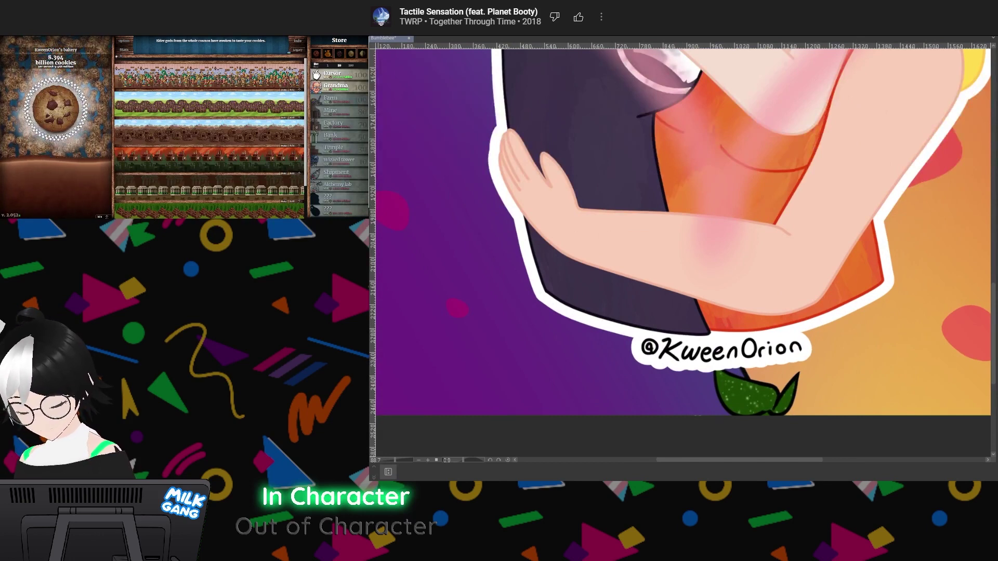
pyautogui.hotkey('ctrl', 'z')
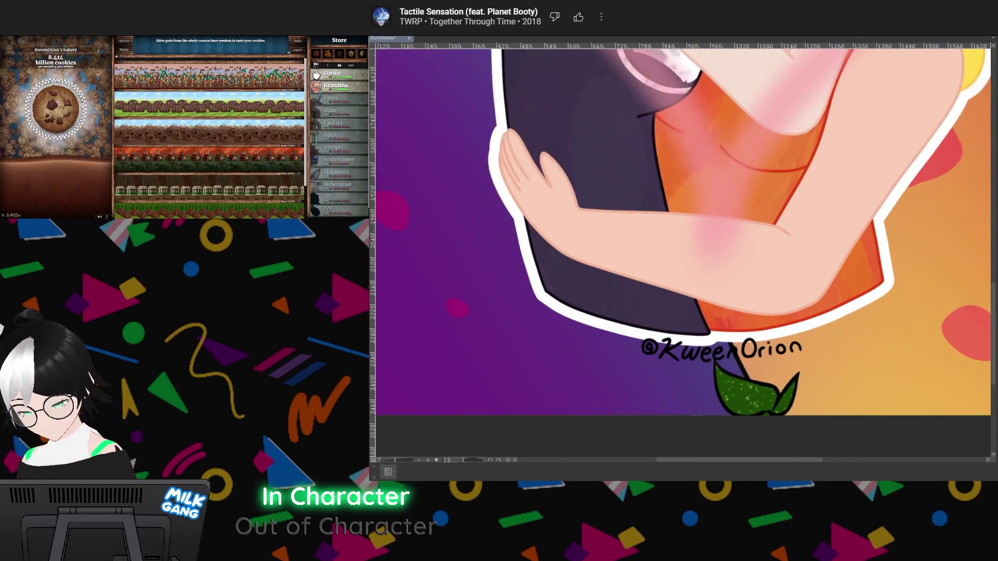
pyautogui.hotkey('ctrl', 'y')
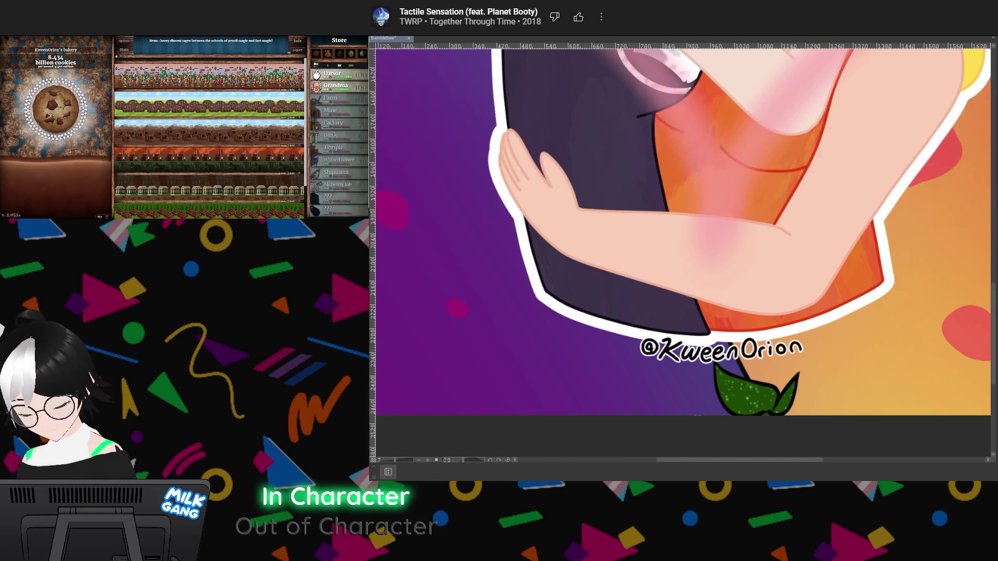
pyautogui.hotkey('ctrl', 'y')
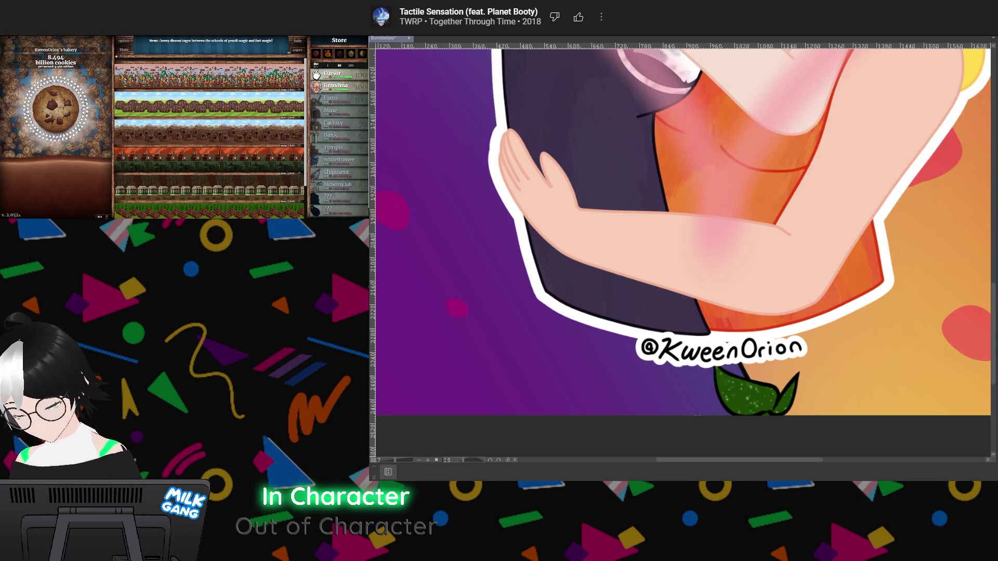
pyautogui.hotkey('ctrl', 'z')
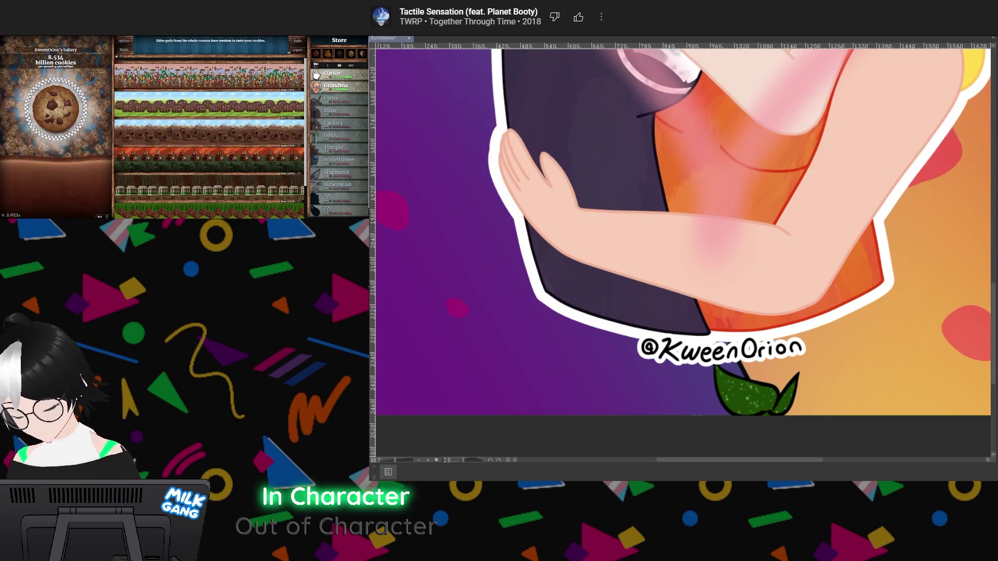
pyautogui.hotkey('ctrl', 'z')
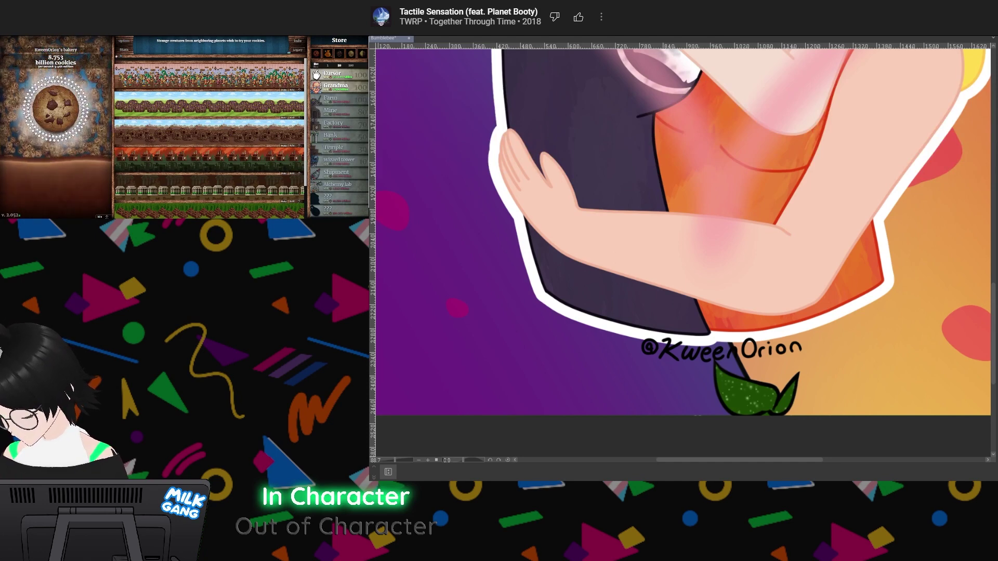
pyautogui.hotkey('alt', 'Delete')
# Examine the whole illustration at several zoom levels to judge how the green signature and the heart sit in the composition
pyautogui.scroll(-12, 734, 339)
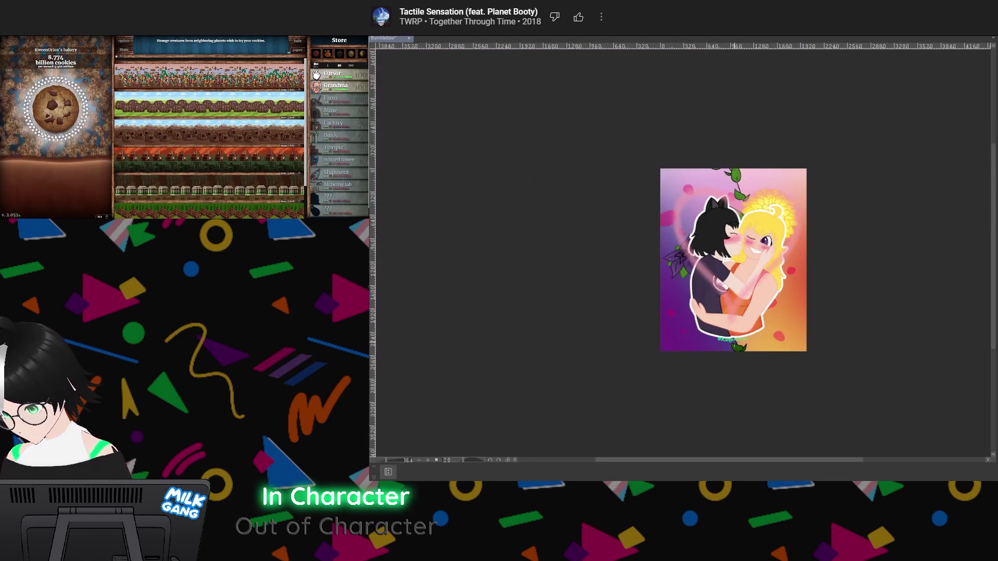
pyautogui.scroll(5, 769, 338)
pyautogui.scroll(-4, 769, 335)
pyautogui.scroll(3, 769, 332)
pyautogui.scroll(2, 741, 279)
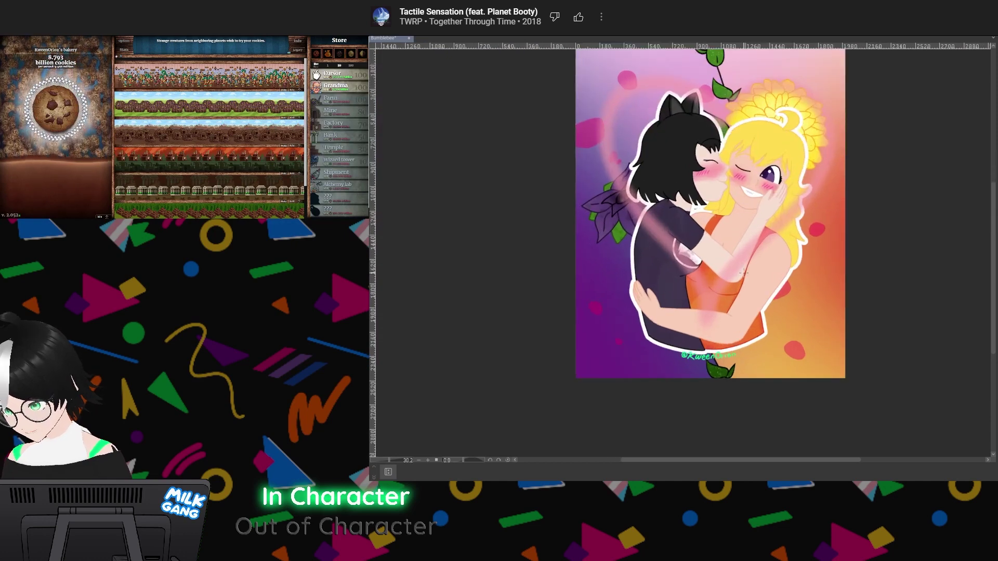
pyautogui.scroll(-2, 741, 275)
pyautogui.scroll(-3, 742, 322)
pyautogui.scroll(3, 739, 161)
pyautogui.scroll(-2, 738, 161)
pyautogui.scroll(2, 736, 218)
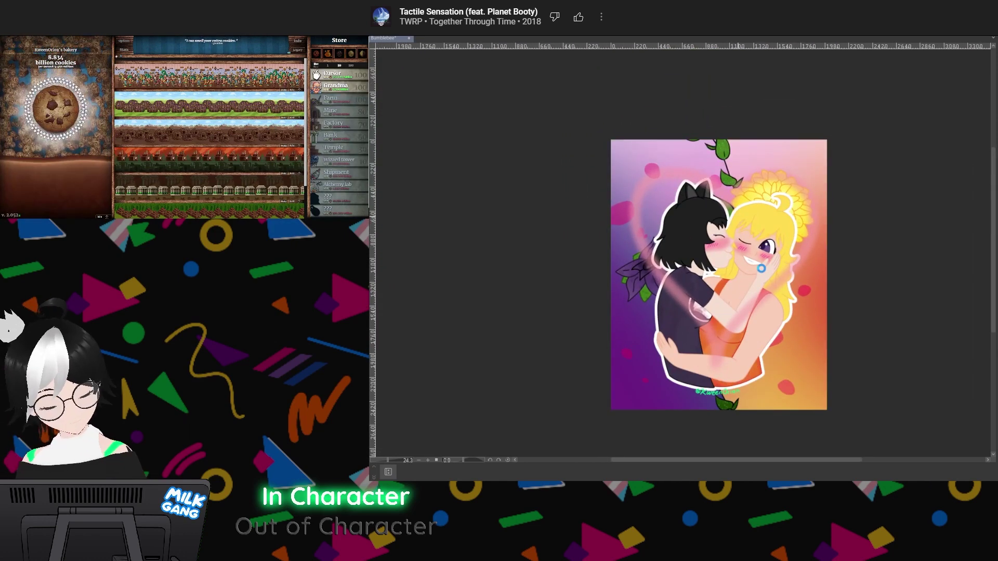
pyautogui.scroll(2, 761, 268)
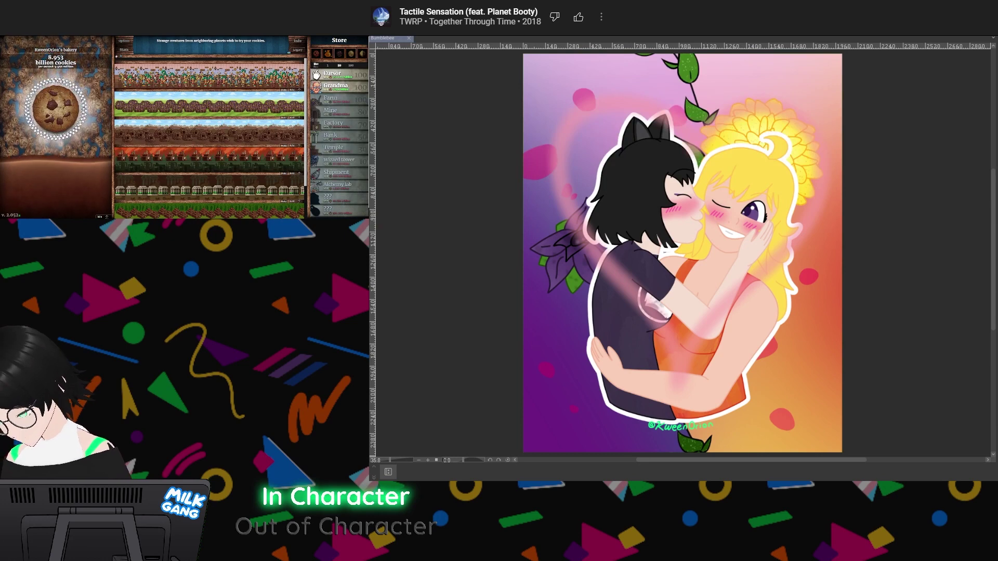
# Hide the white outline around the figures and try shading the black-haired figure's hair with a very large brush
pyautogui.scroll(5, 565, 169)
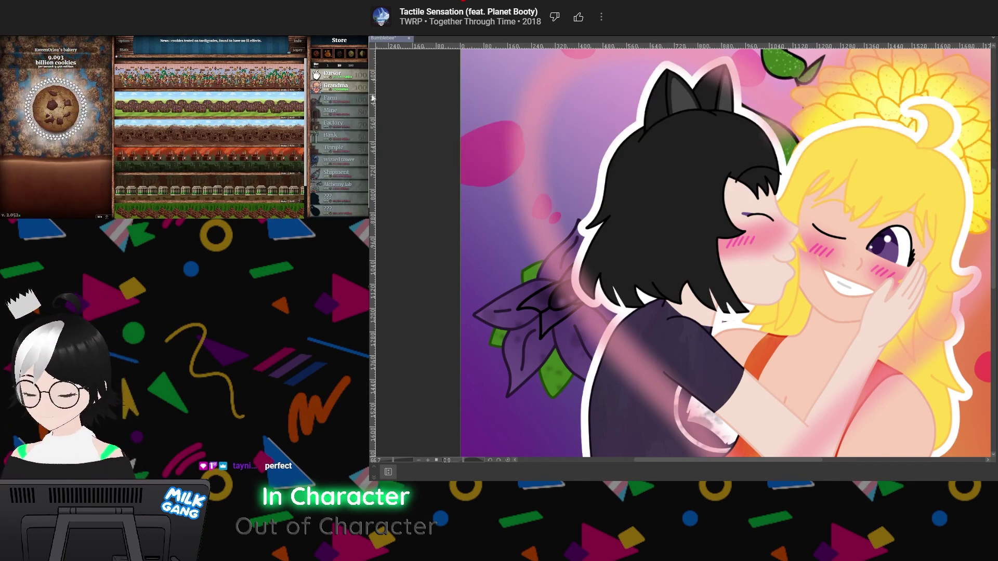
pyautogui.scroll(2, 618, 124)
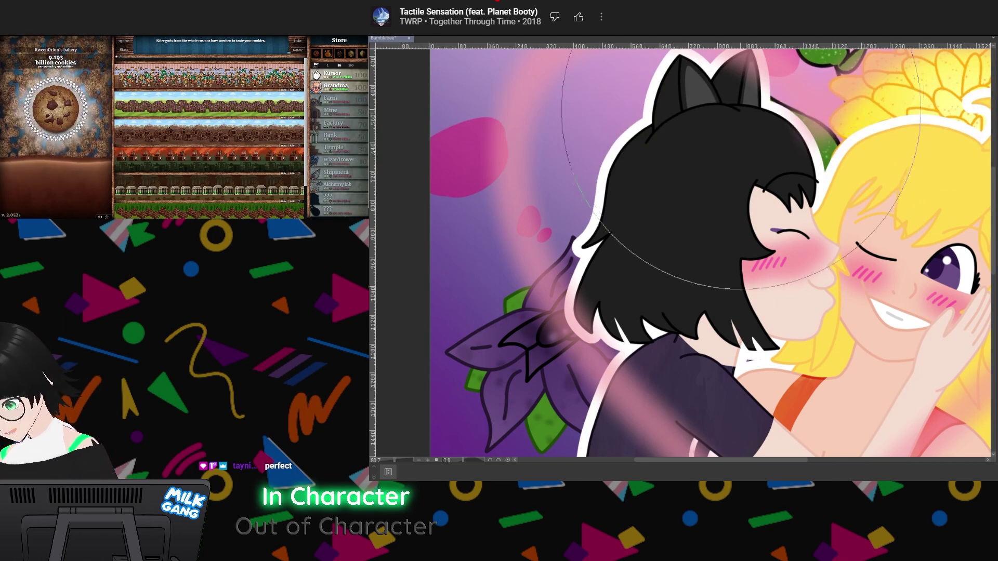
pyautogui.moveTo(727, 124)
pyautogui.mouseDown()
pyautogui.moveTo(717, 190)
pyautogui.moveTo(681, 230)
pyautogui.moveTo(654, 336)
pyautogui.mouseUp()
pyautogui.hotkey('ctrl', 'z')
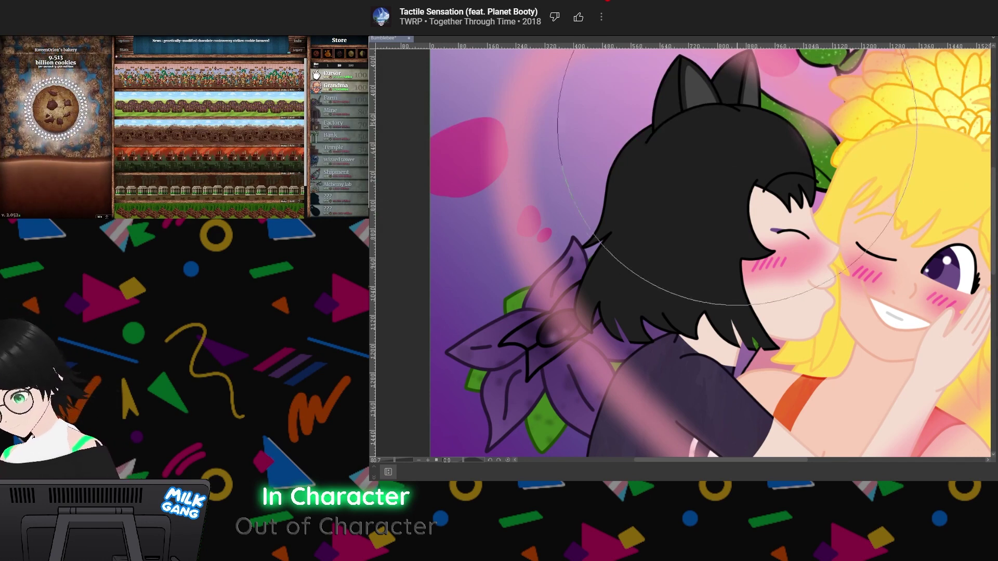
pyautogui.moveTo(658, 130); pyautogui.dragTo(657, 322)
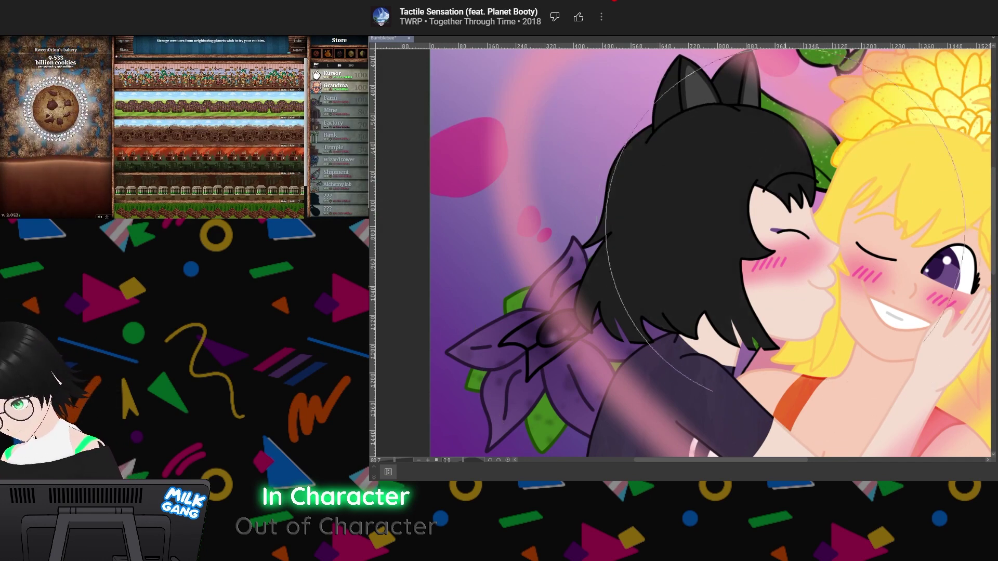
pyautogui.moveTo(721, 128)
pyautogui.mouseDown()
pyautogui.moveTo(708, 278)
pyautogui.moveTo(737, 134)
pyautogui.moveTo(735, 94)
pyautogui.moveTo(700, 285)
pyautogui.moveTo(700, 274)
pyautogui.moveTo(681, 294)
pyautogui.moveTo(744, 195)
pyautogui.mouseUp()
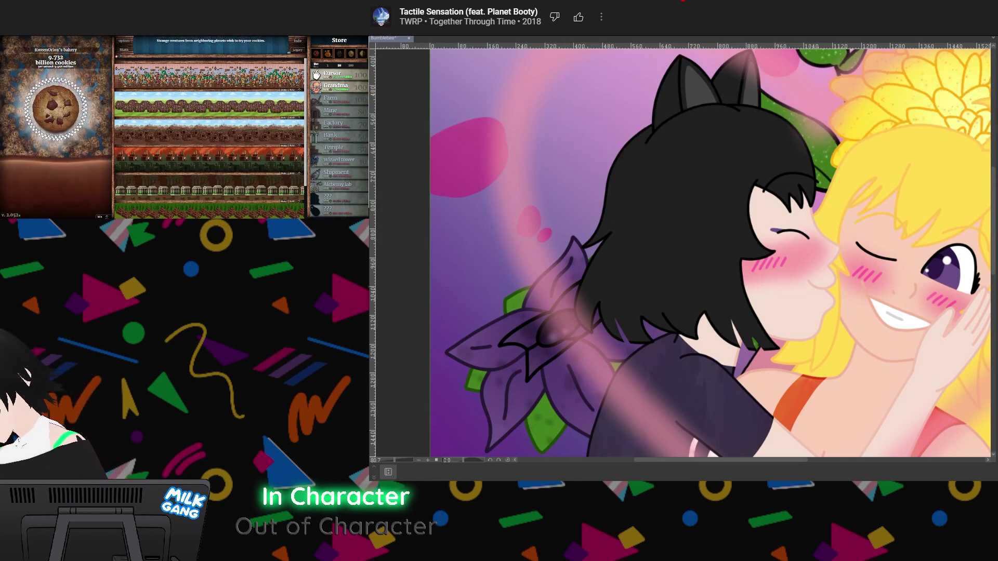
# Try selecting the crown of the black hair below the cat ears and clearing its contents, then drop the selection
pyautogui.hotkey('ctrl', 'a')
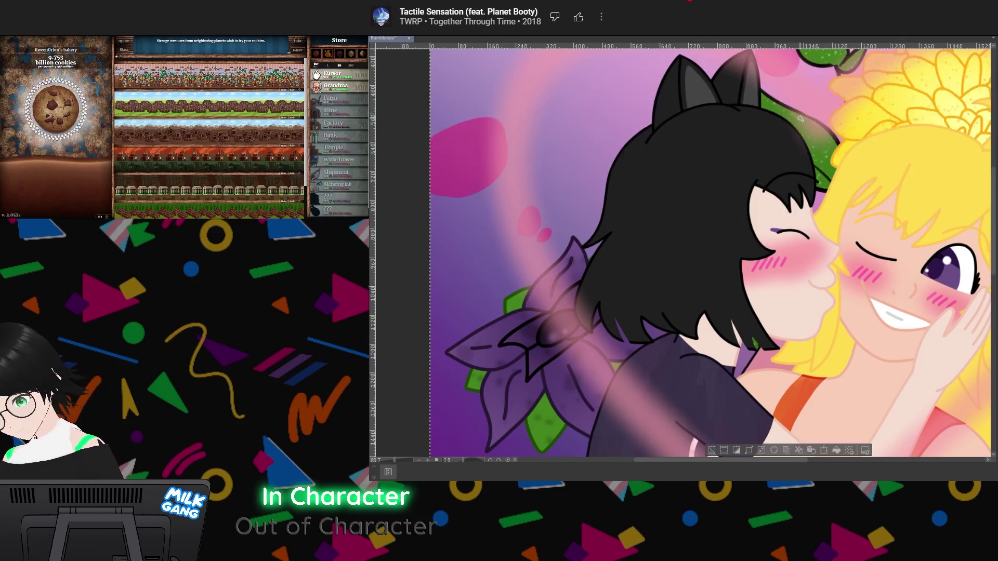
pyautogui.click(733, 123)
pyautogui.hotkey('ctrl', 'd')
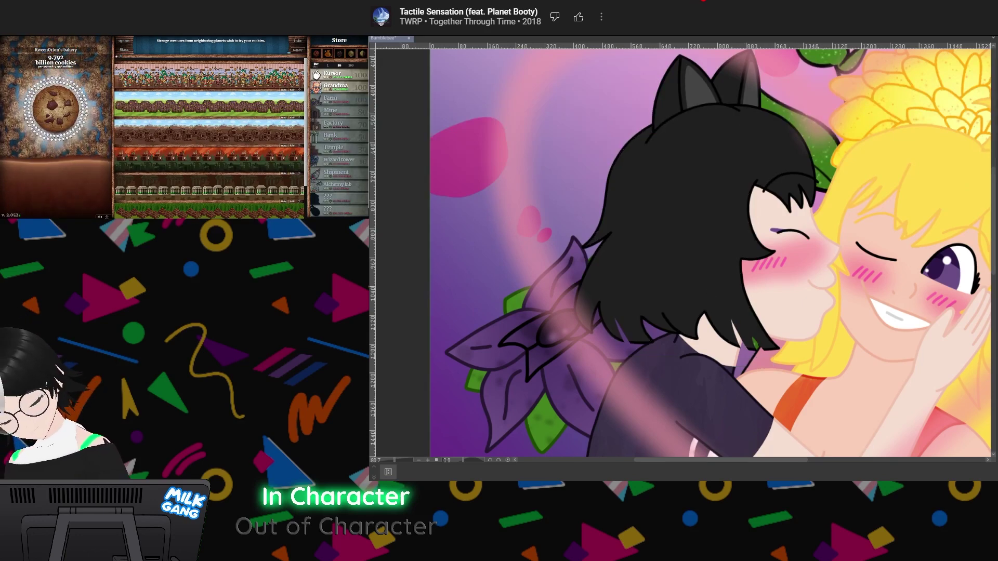
pyautogui.click(712, 129)
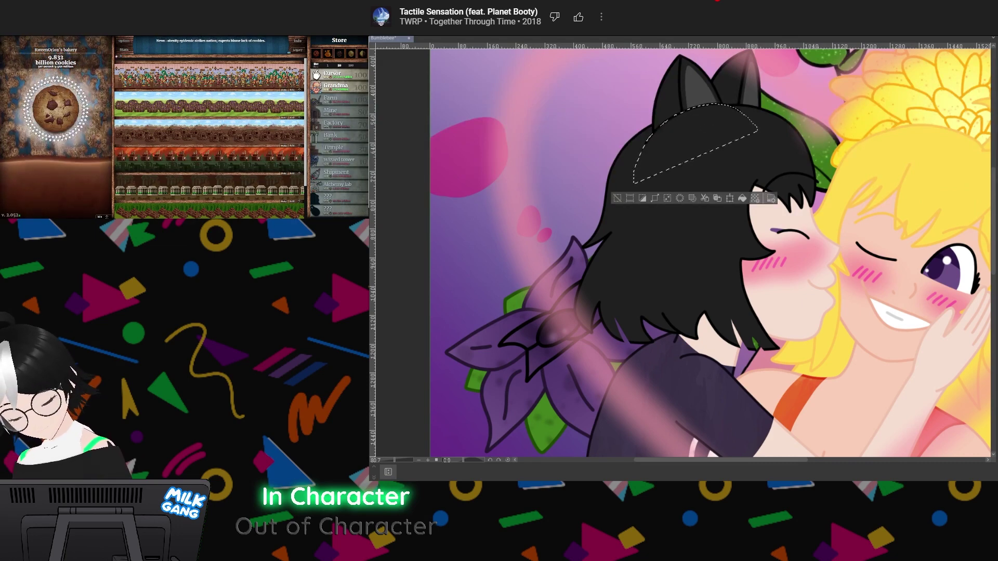
pyautogui.hotkey('ctrl', 'z')
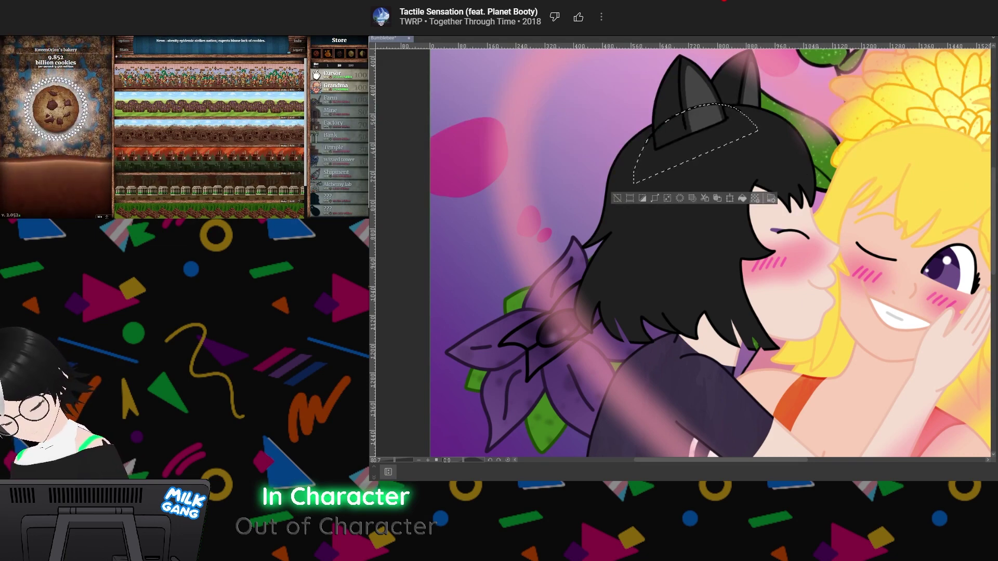
pyautogui.press('Delete')
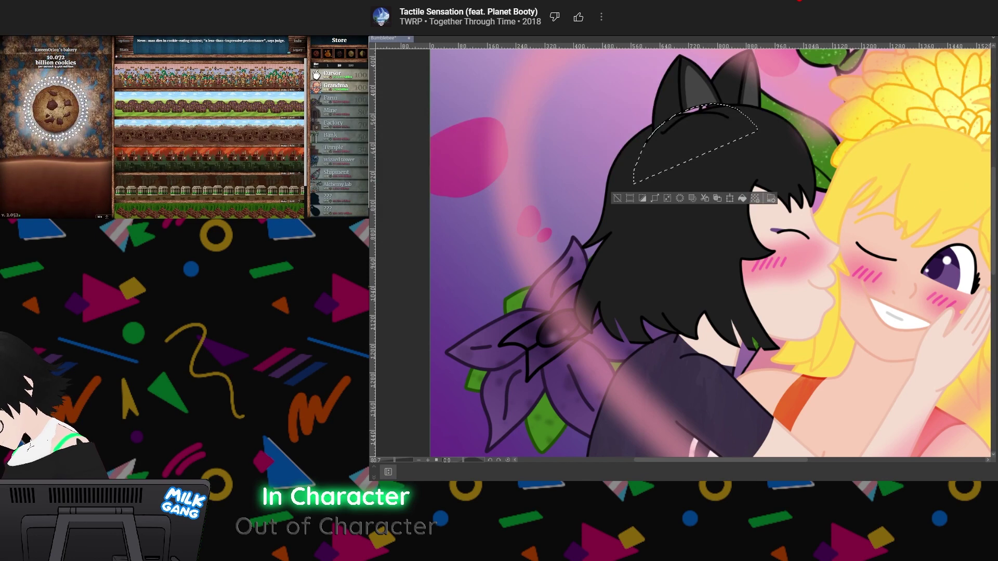
pyautogui.moveTo(639, 107); pyautogui.dragTo(780, 171)
pyautogui.click(617, 198)
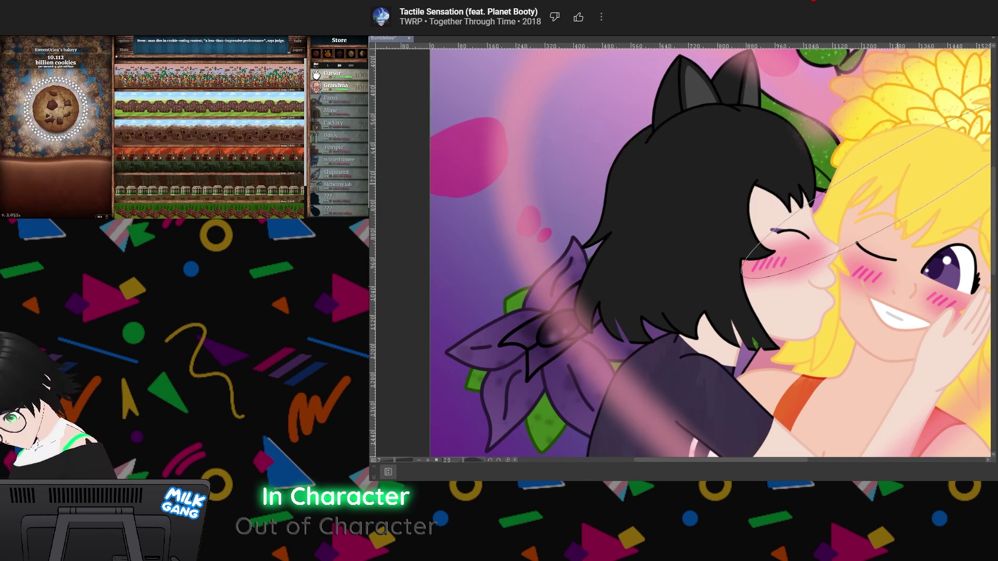
# Try a broad textured shading stroke from the crown down the back of the black hair and undo it
pyautogui.press('Escape')
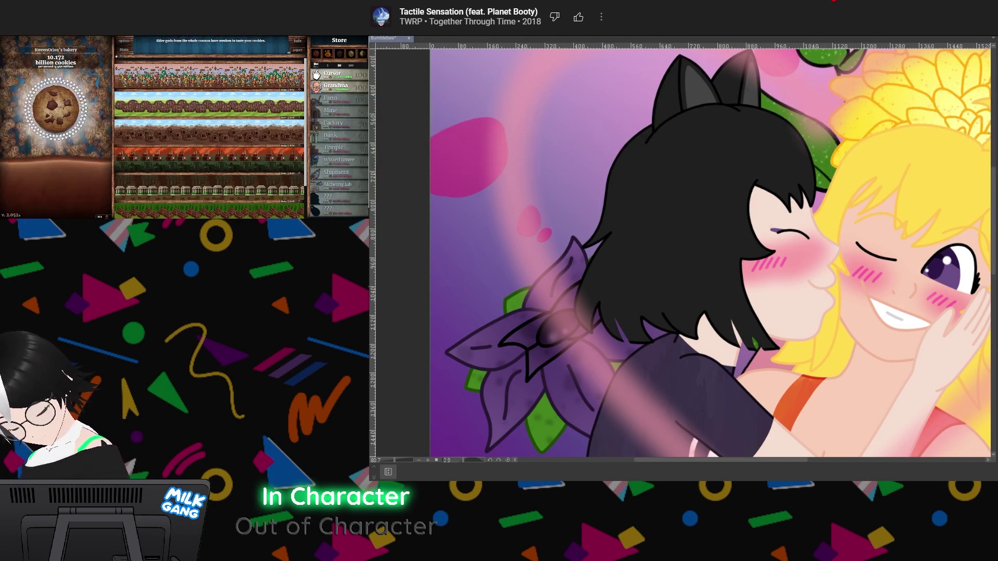
pyautogui.press('Escape')
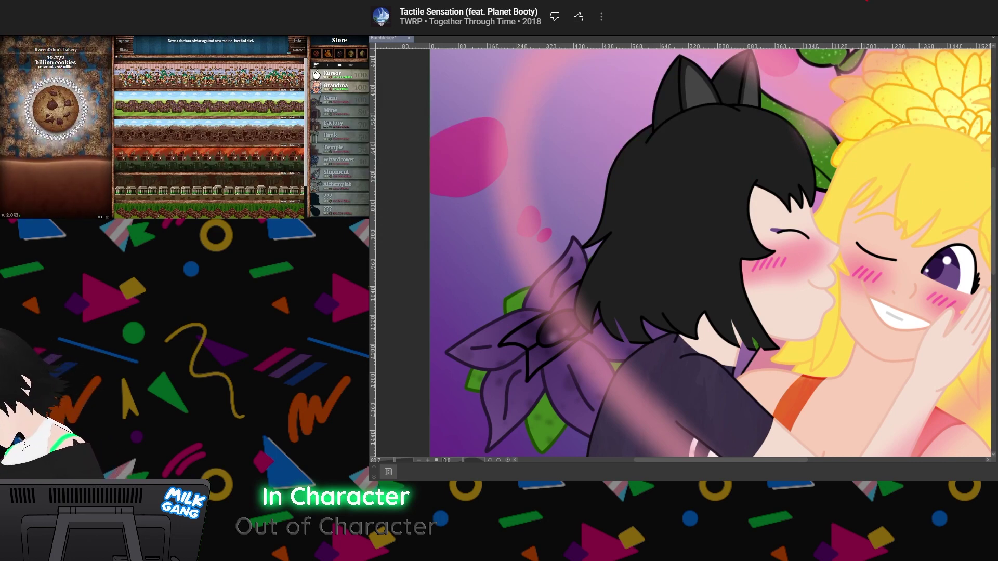
pyautogui.moveTo(750, 119); pyautogui.dragTo(643, 342)
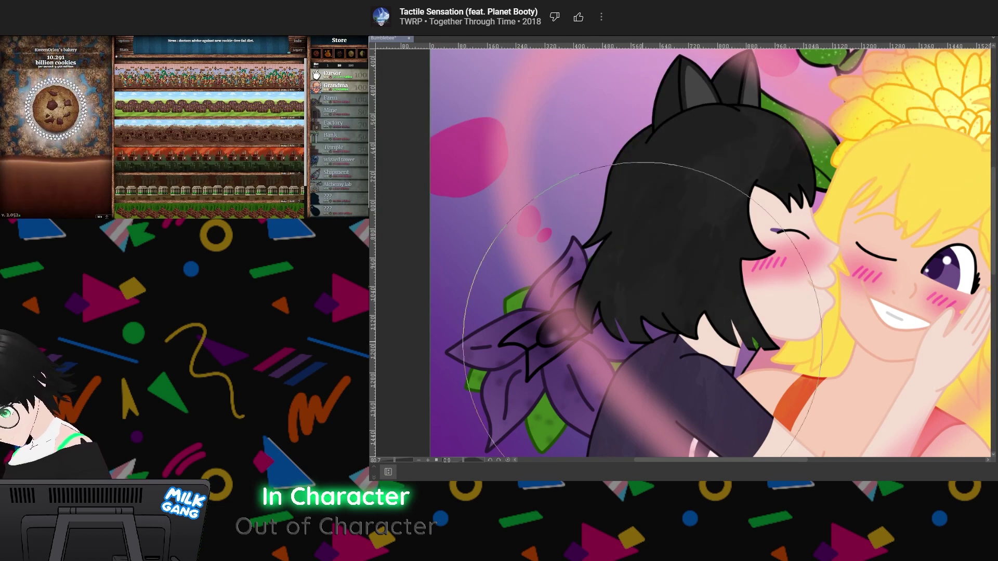
pyautogui.hotkey('ctrl', 'z')
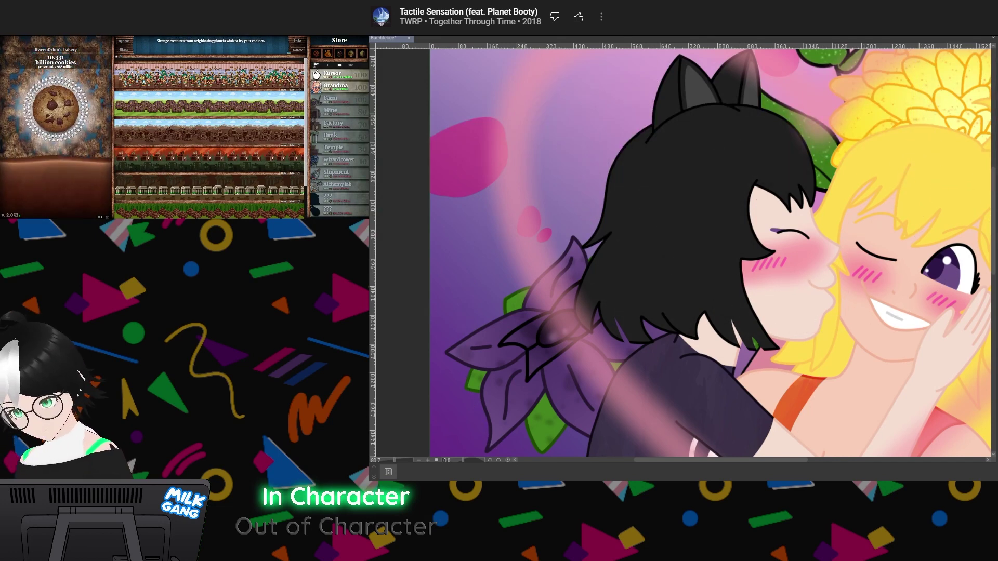
# Reselect the crown of the black hair and test clearing and filling it to find the layer holding the hair colour
pyautogui.moveTo(634, 184); pyautogui.dragTo(757, 130)
pyautogui.press('Delete')
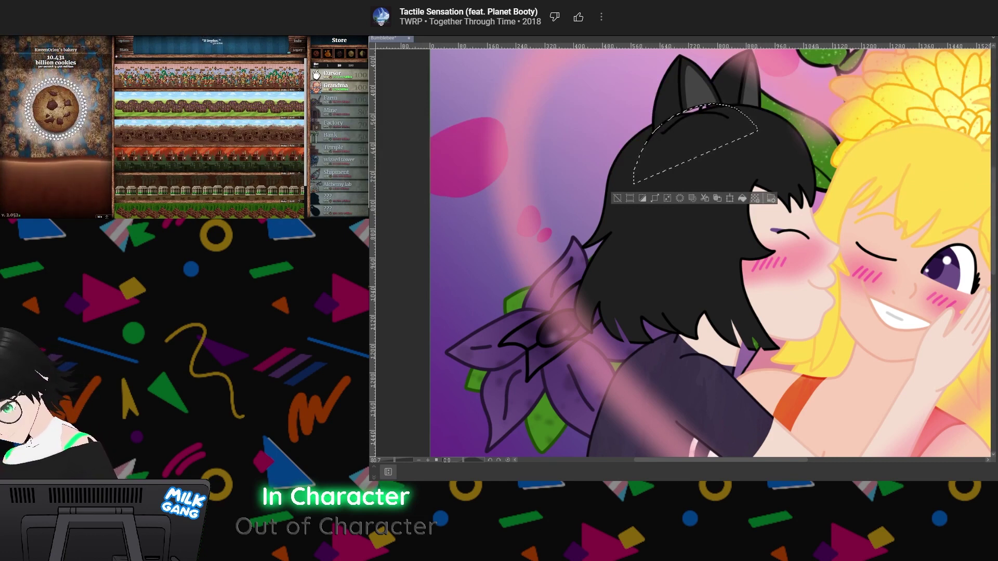
pyautogui.hotkey('alt', 'Delete')
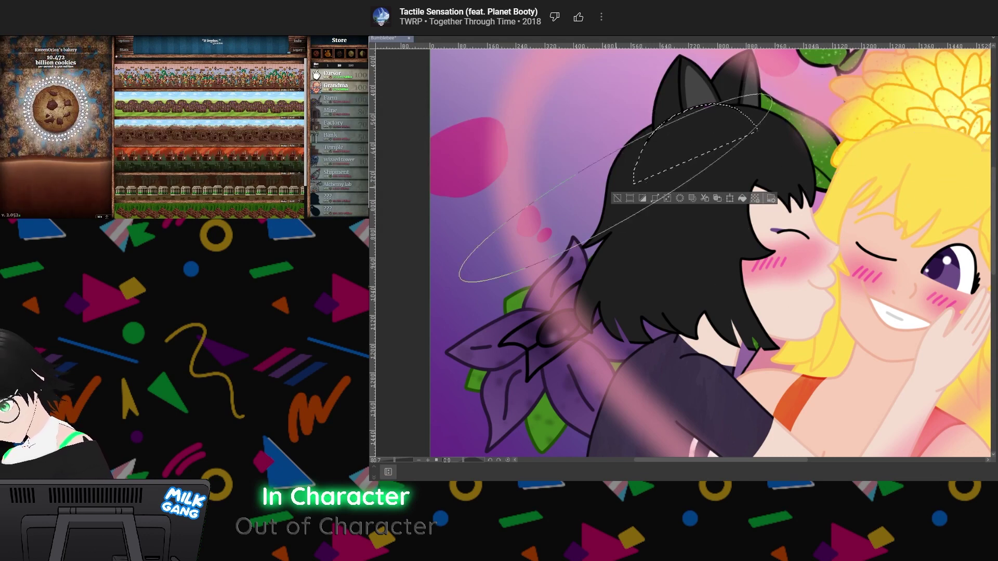
pyautogui.click(617, 198)
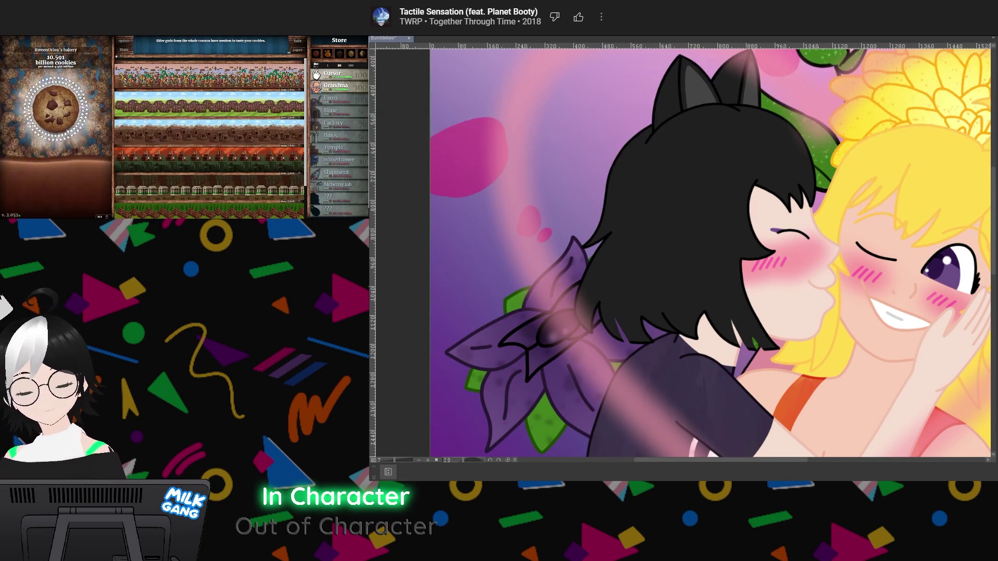
pyautogui.moveTo(634, 183); pyautogui.dragTo(758, 129)
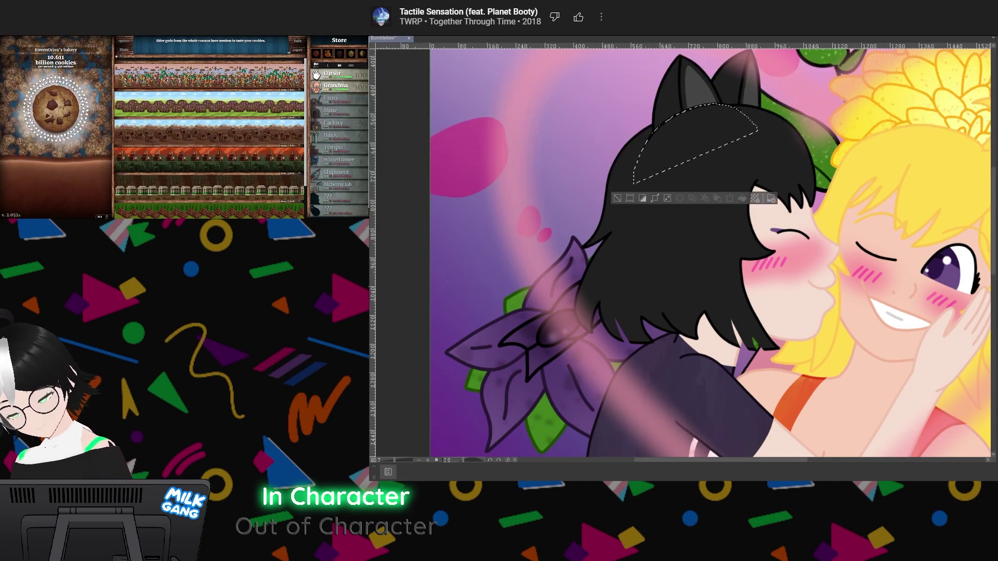
pyautogui.press('Delete')
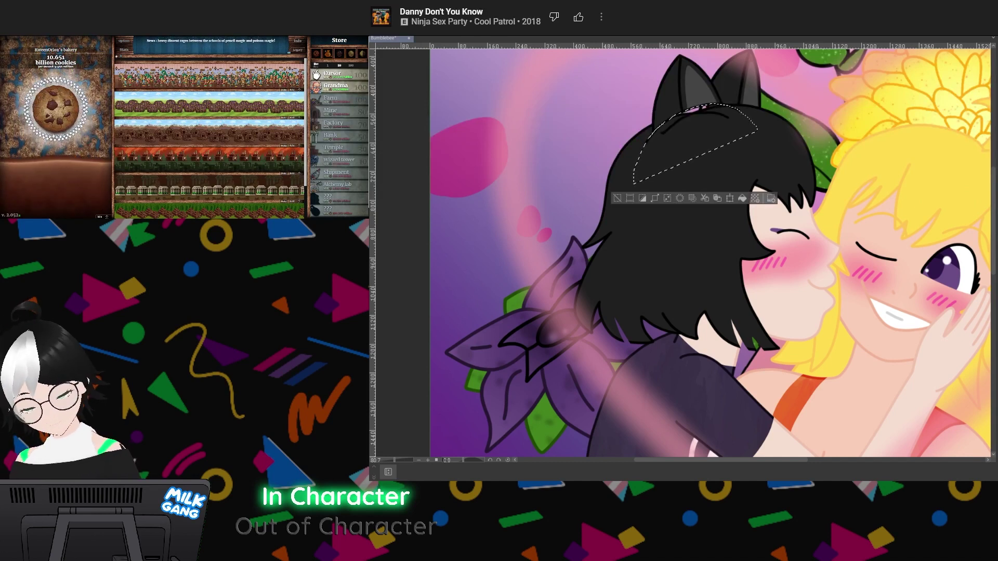
pyautogui.press('Delete')
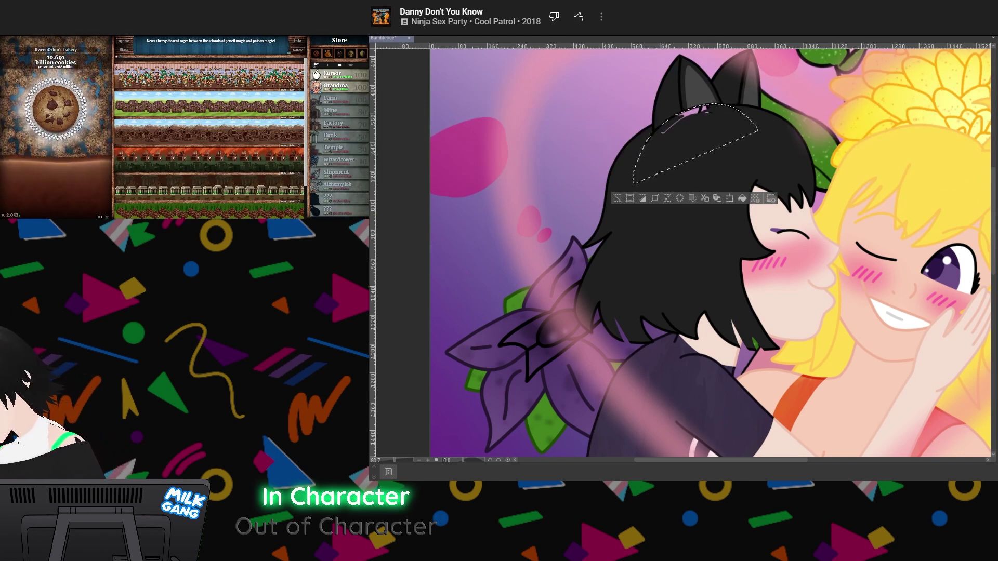
pyautogui.hotkey('alt', 'Delete')
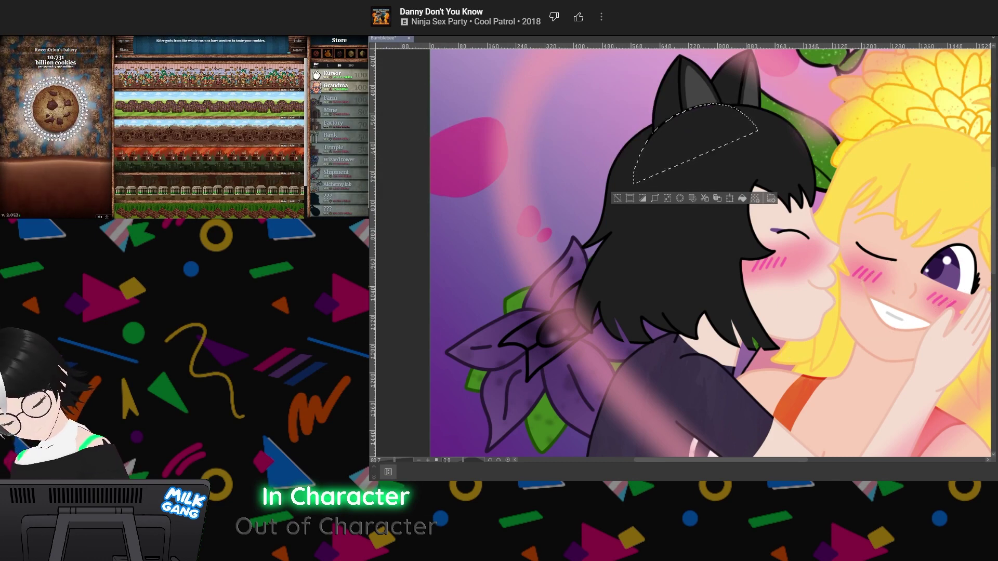
pyautogui.click(619, 198)
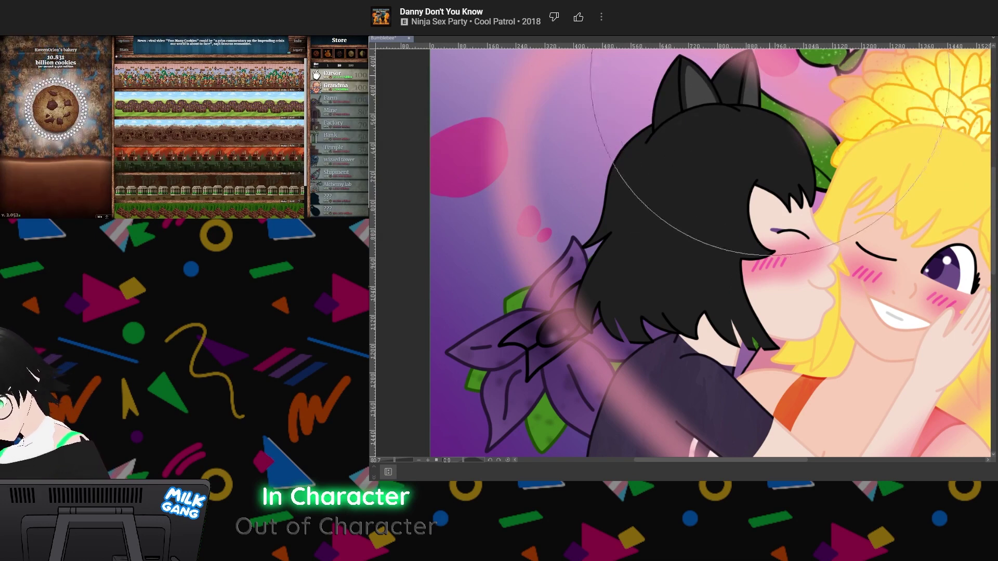
# Try mottled texture dabs over the black hair with a small round brush, and enlarge the brush
pyautogui.moveTo(717, 341); pyautogui.dragTo(654, 377)
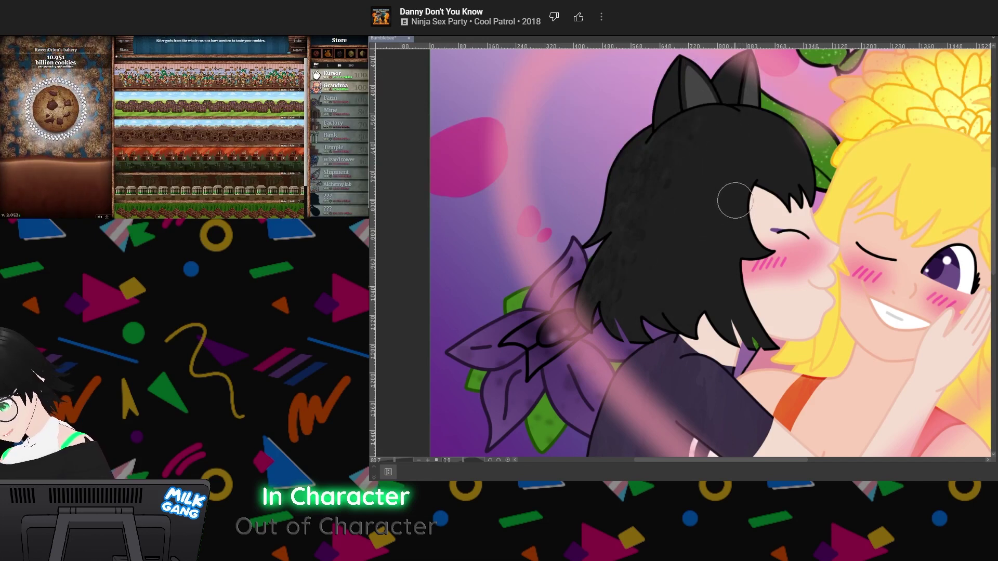
pyautogui.press(']')
pyautogui.press(']')
pyautogui.press(']')
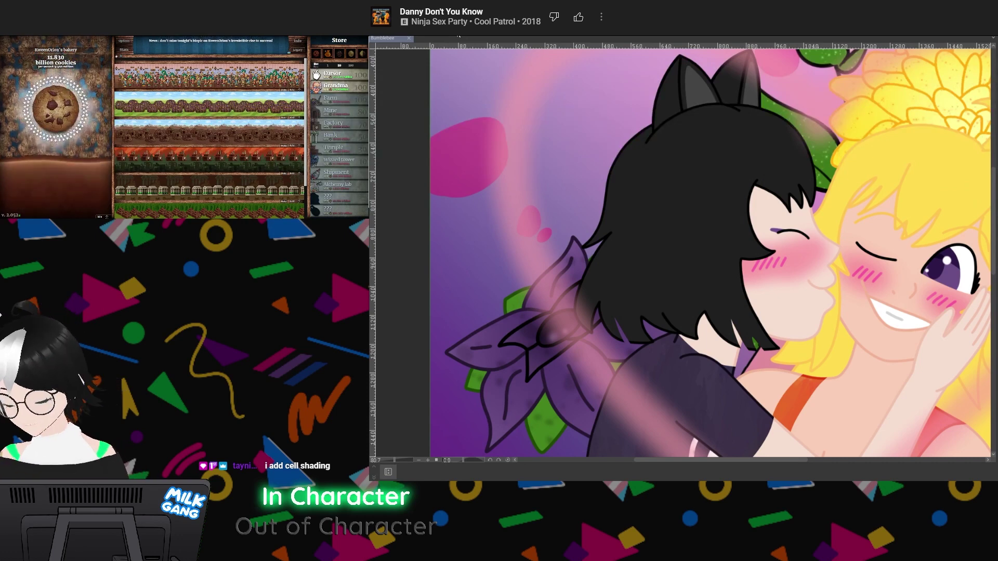
# Try very large textured shading strokes across the lower black hair and undo them
pyautogui.moveTo(692, 253)
pyautogui.mouseDown()
pyautogui.moveTo(670, 230)
pyautogui.moveTo(631, 404)
pyautogui.mouseUp()
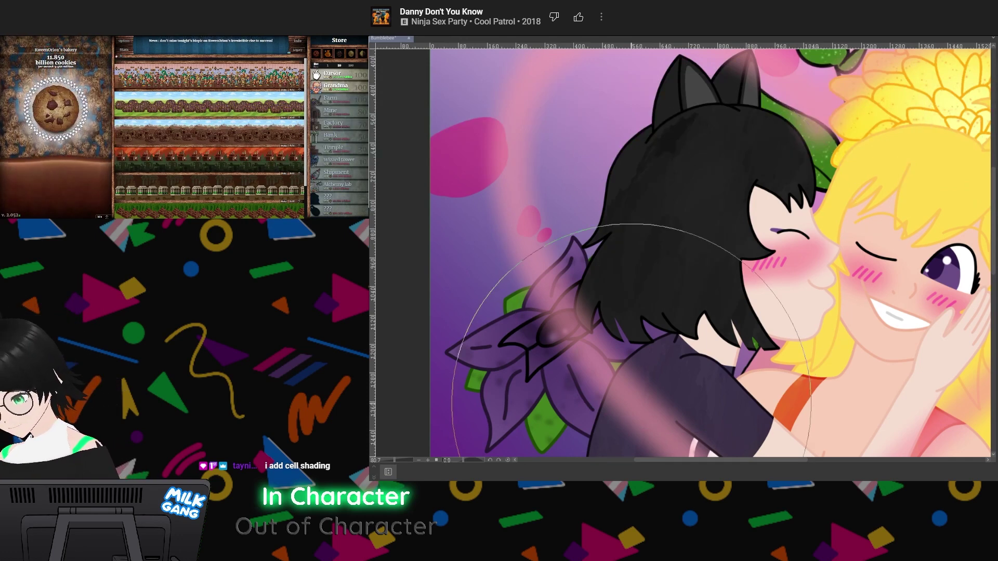
pyautogui.moveTo(728, 255)
pyautogui.mouseDown()
pyautogui.moveTo(686, 275)
pyautogui.moveTo(651, 382)
pyautogui.moveTo(627, 308)
pyautogui.moveTo(691, 397)
pyautogui.moveTo(592, 356)
pyautogui.moveTo(791, 222)
pyautogui.moveTo(728, 234)
pyautogui.moveTo(701, 260)
pyautogui.moveTo(754, 312)
pyautogui.moveTo(881, 399)
pyautogui.mouseUp()
pyautogui.hotkey('ctrl', 'z')
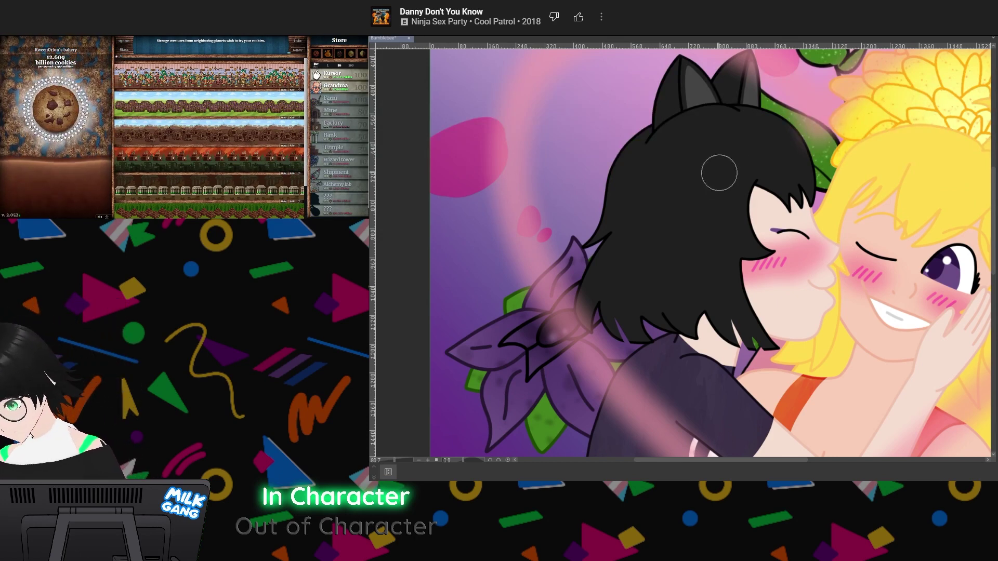
# Try short, soft black shading strokes with a small round brush in the hair beside the temple and cheek, undoing and repainting them
pyautogui.moveTo(727, 167); pyautogui.dragTo(754, 249)
pyautogui.hotkey('ctrl', 'z')
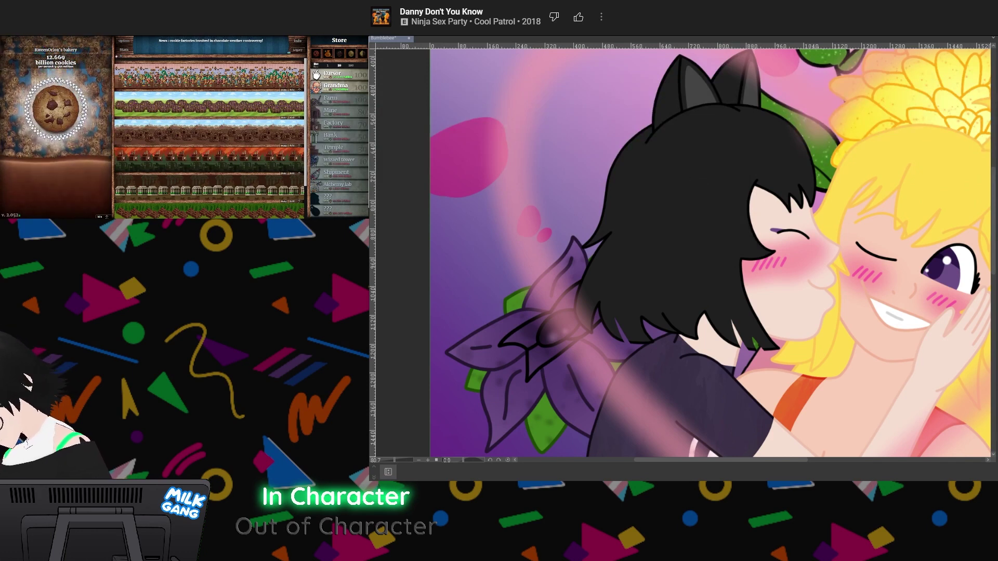
pyautogui.moveTo(725, 182)
pyautogui.mouseDown()
pyautogui.moveTo(729, 230)
pyautogui.moveTo(776, 267)
pyautogui.mouseUp()
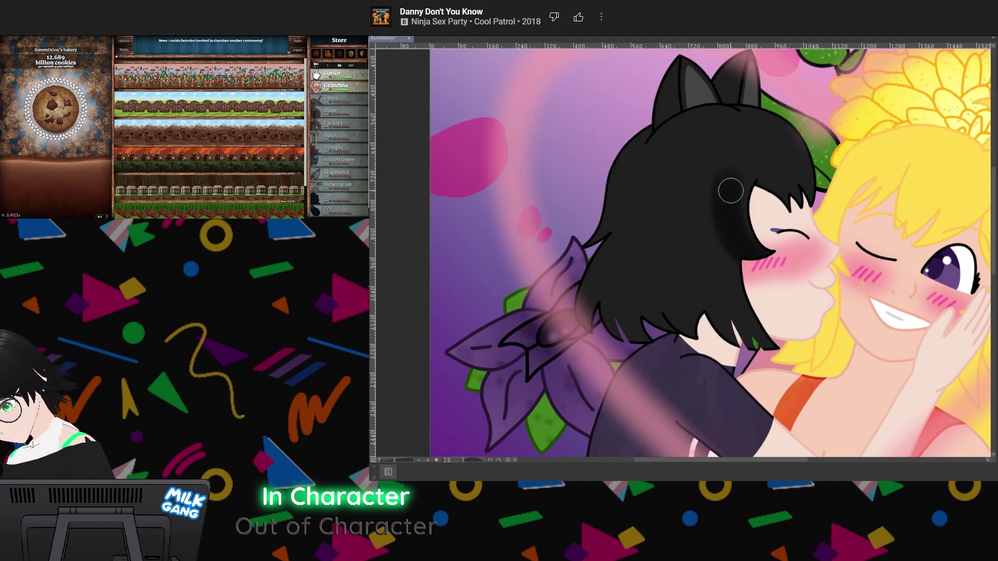
pyautogui.hotkey('ctrl', 'z')
pyautogui.moveTo(727, 171); pyautogui.dragTo(746, 244)
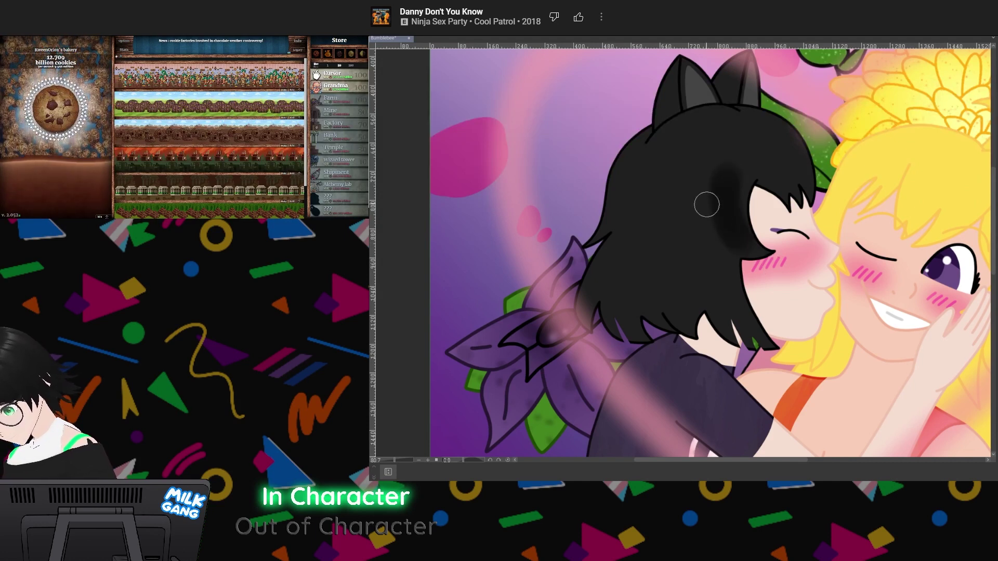
# Try extending the soft black shading in long strokes down to the hair's lower tips, and undo the last strokes
pyautogui.moveTo(711, 175)
pyautogui.mouseDown()
pyautogui.moveTo(709, 231)
pyautogui.moveTo(733, 330)
pyautogui.mouseUp()
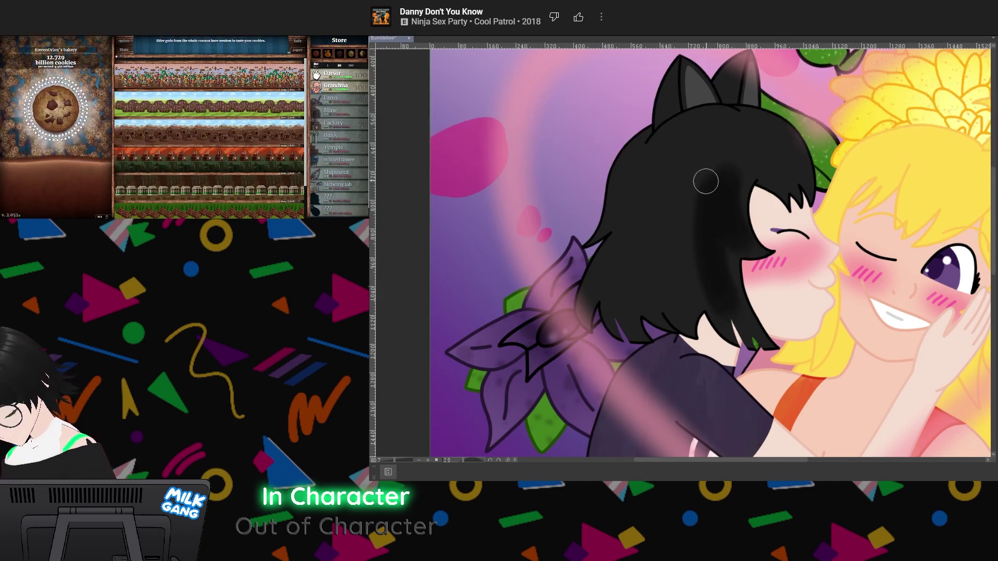
pyautogui.moveTo(705, 181); pyautogui.dragTo(674, 309)
pyautogui.hotkey('ctrl', 'z')
pyautogui.moveTo(689, 178); pyautogui.dragTo(687, 328)
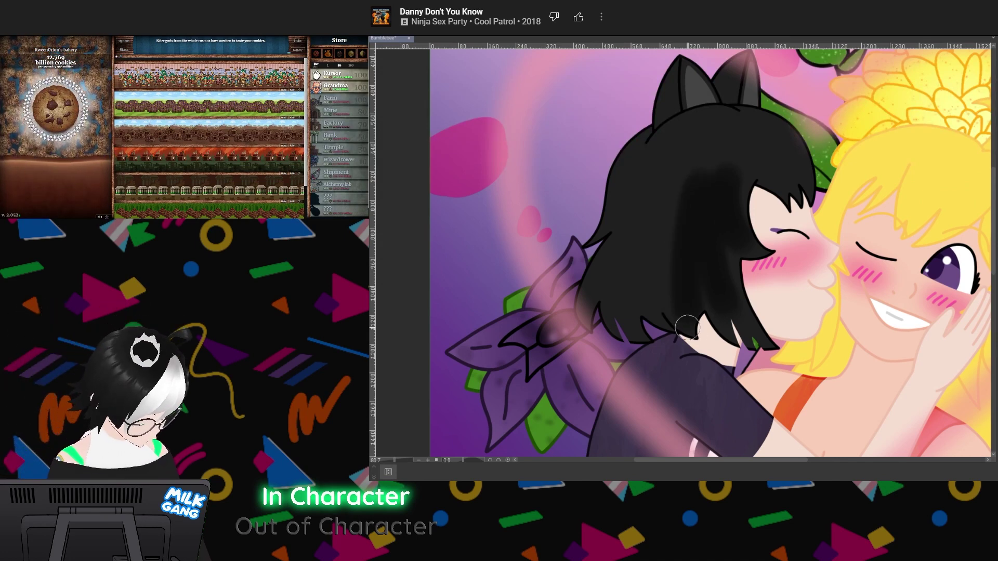
pyautogui.hotkey('ctrl', 'z')
pyautogui.hotkey('ctrl', 'z')
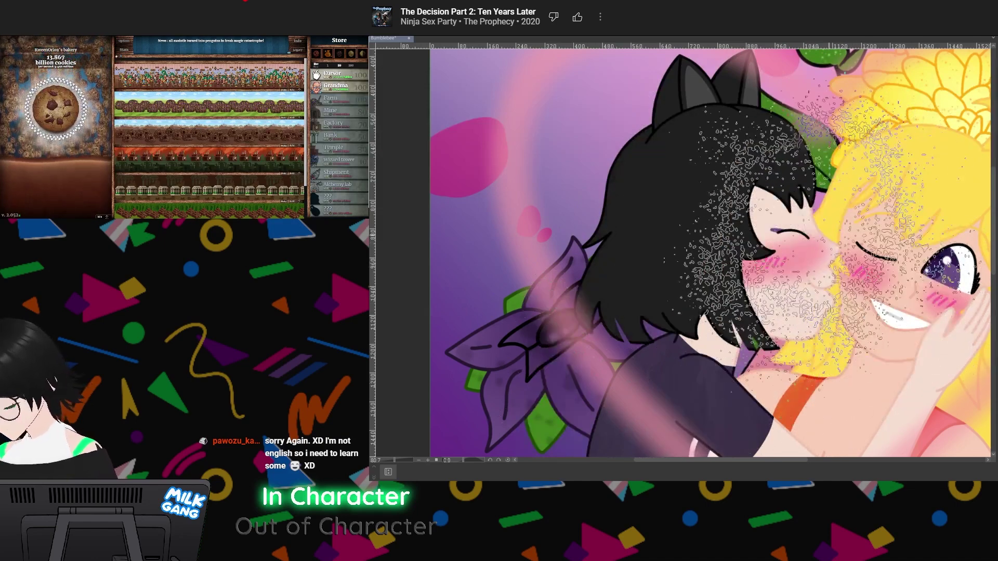
# Try broad mottled texture strokes with a very large brush from the fringe down to the hair tips, undoing each one
pyautogui.moveTo(732, 142); pyautogui.dragTo(671, 345)
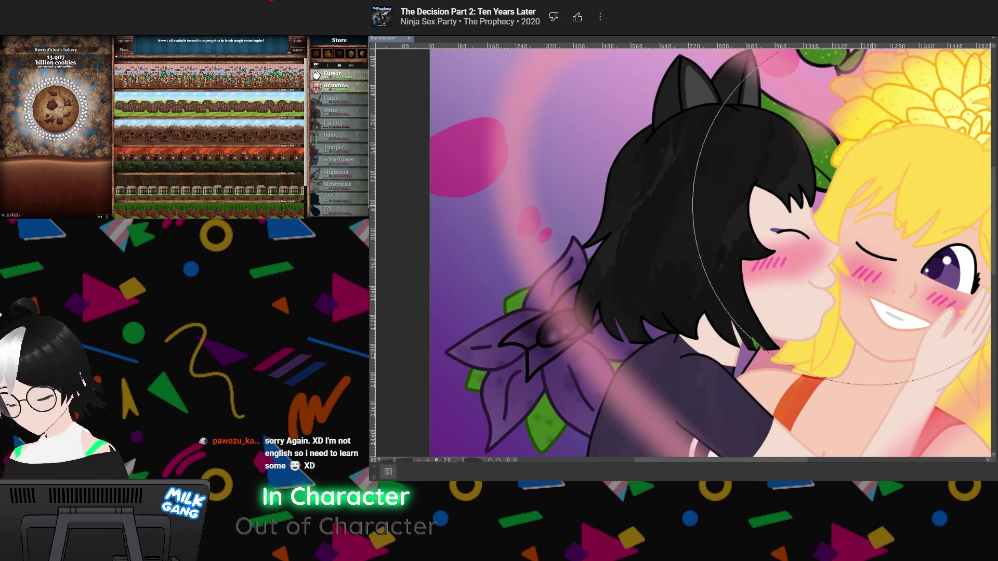
pyautogui.hotkey('ctrl', 'z')
pyautogui.moveTo(781, 153)
pyautogui.mouseDown()
pyautogui.moveTo(728, 260)
pyautogui.moveTo(699, 359)
pyautogui.mouseUp()
pyautogui.hotkey('ctrl', 'z')
pyautogui.moveTo(772, 184); pyautogui.dragTo(698, 343)
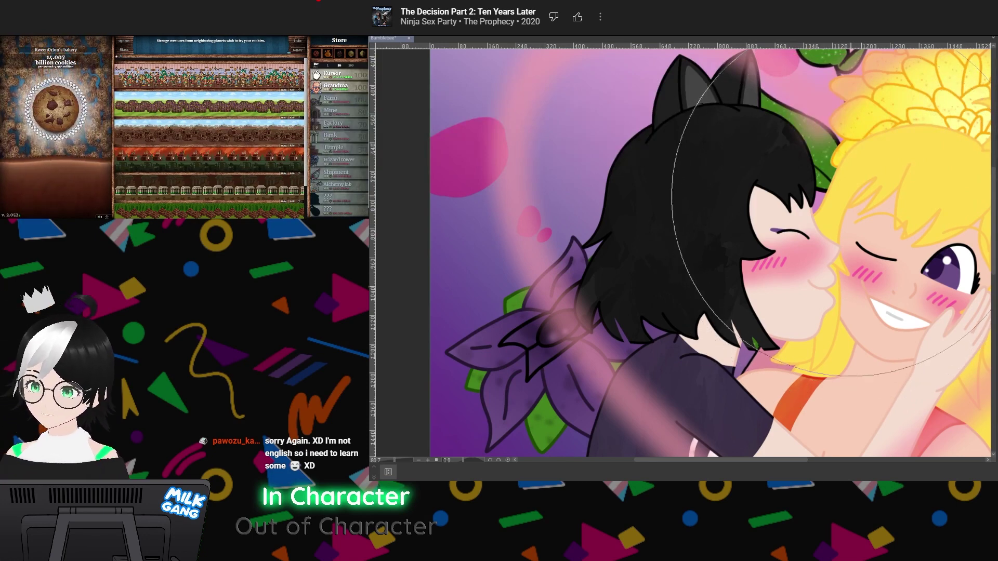
pyautogui.hotkey('ctrl', 'z')
# Try further large textured shading strokes across the middle and back of the black hair and undo them
pyautogui.moveTo(797, 184)
pyautogui.mouseDown()
pyautogui.moveTo(656, 328)
pyautogui.moveTo(657, 382)
pyautogui.moveTo(676, 322)
pyautogui.moveTo(670, 270)
pyautogui.moveTo(741, 133)
pyautogui.moveTo(676, 291)
pyautogui.mouseUp()
pyautogui.hotkey('ctrl', 'z')
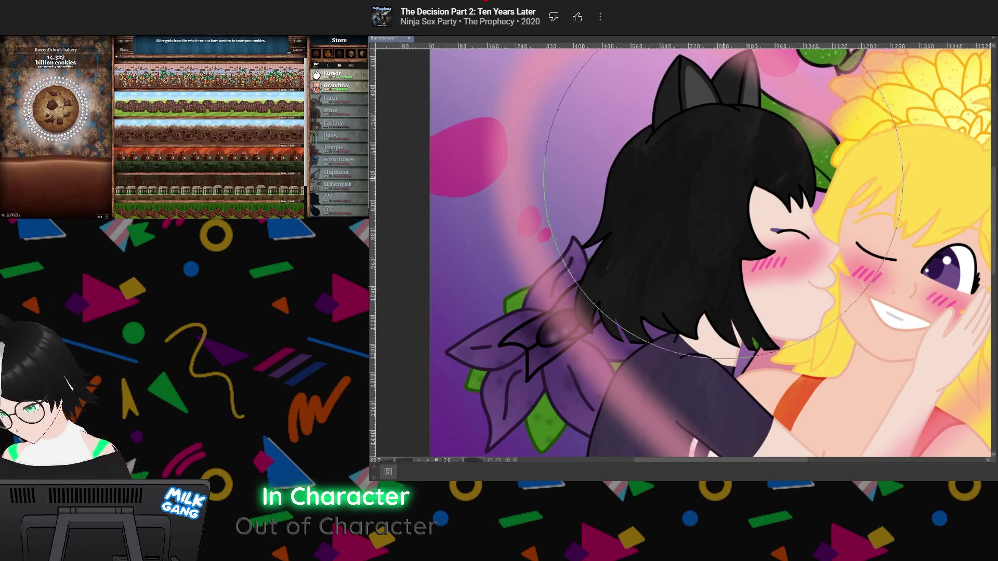
pyautogui.moveTo(681, 234); pyautogui.dragTo(654, 319)
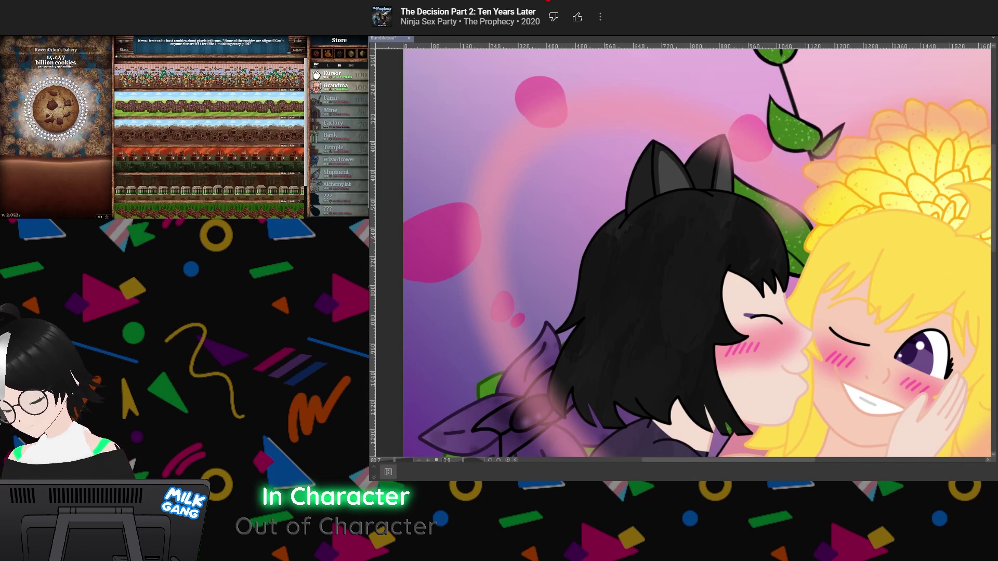
pyautogui.hotkey('ctrl', 'z')
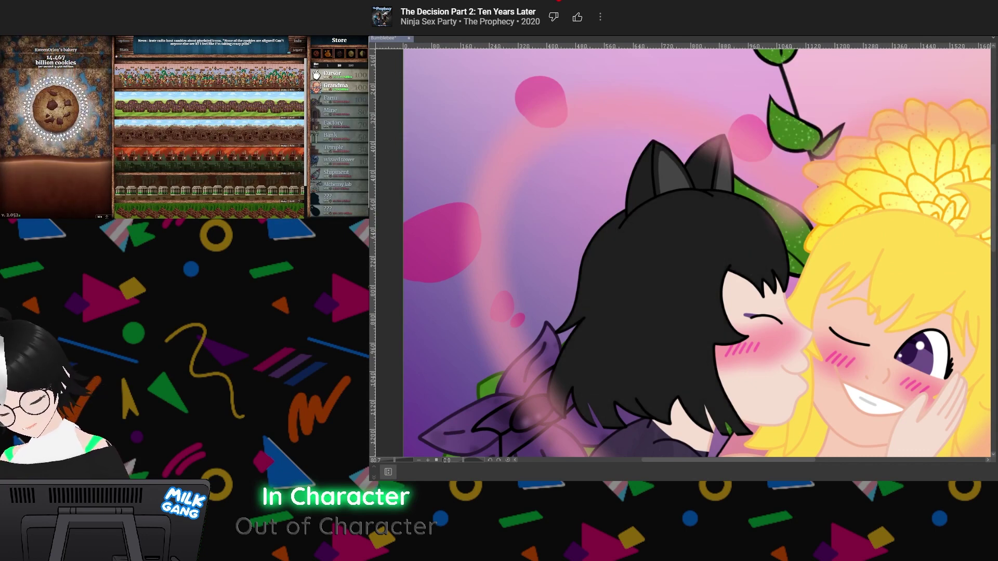
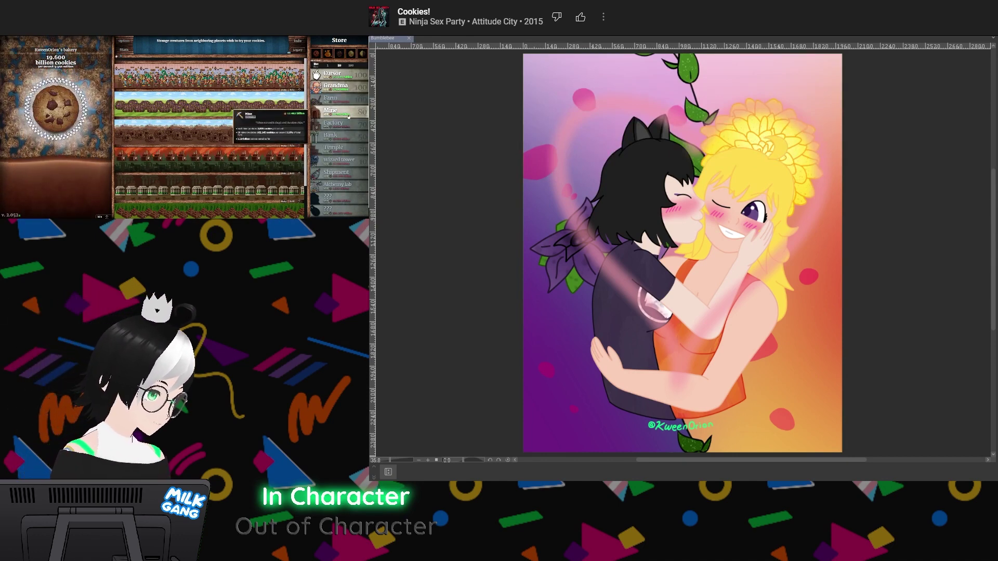
# Switch to the Cookie Clicker game and buy a Mine upgrade for the bakery from the store
pyautogui.click(328, 113)
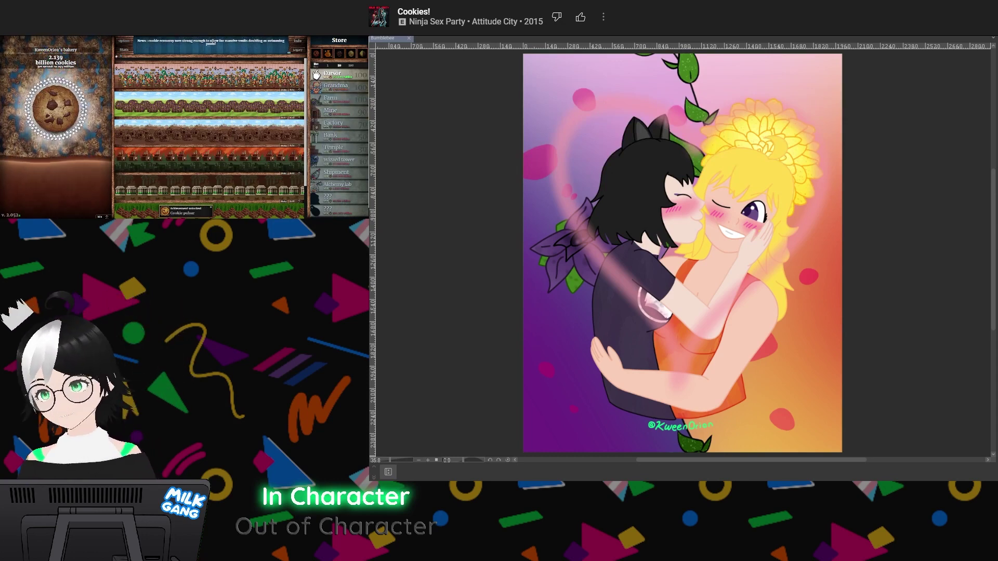